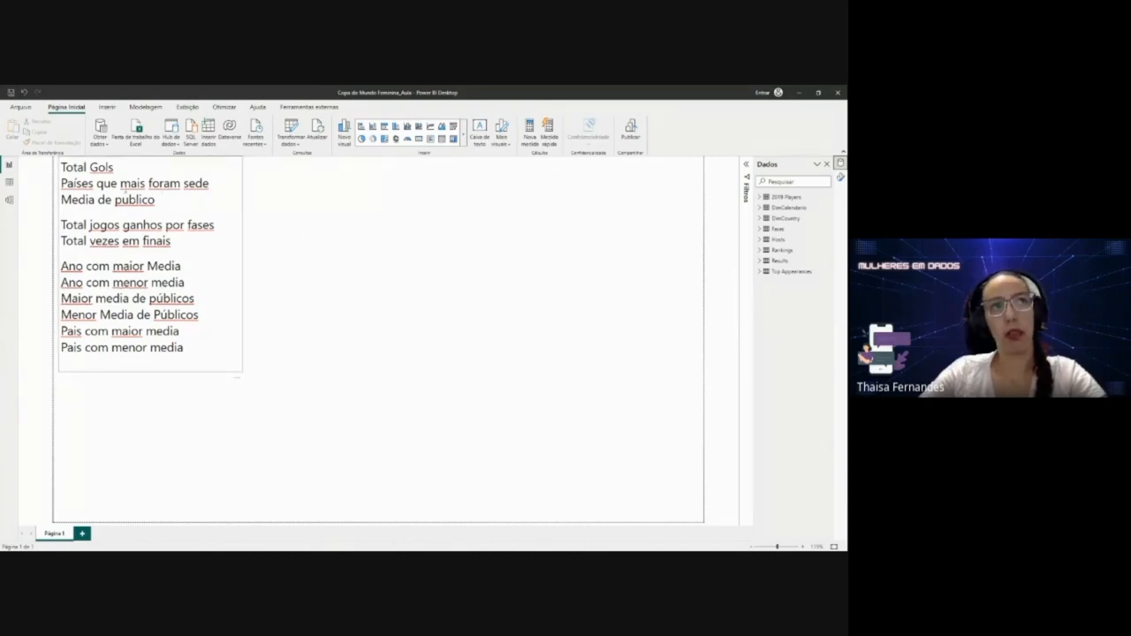
Review the list of planned metrics in the report's text box and glance at the model's tables.
left_click(60, 168)
left_click_drag(66, 168, 202, 359)
left_click(202, 359)
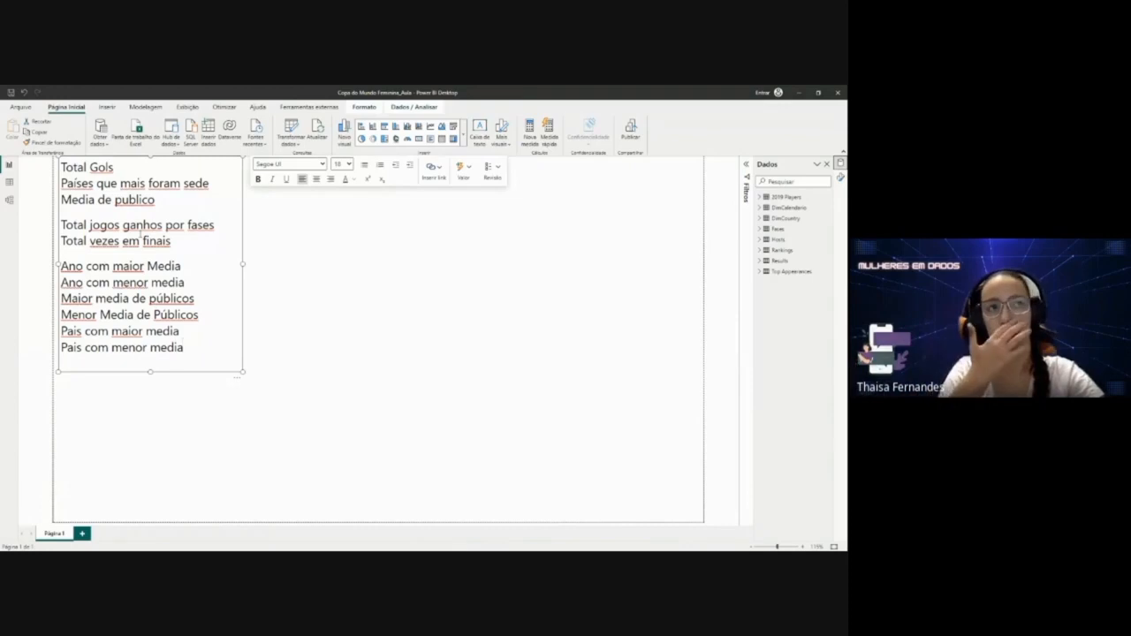
left_click_drag(117, 185, 61, 167)
left_click(74, 167)
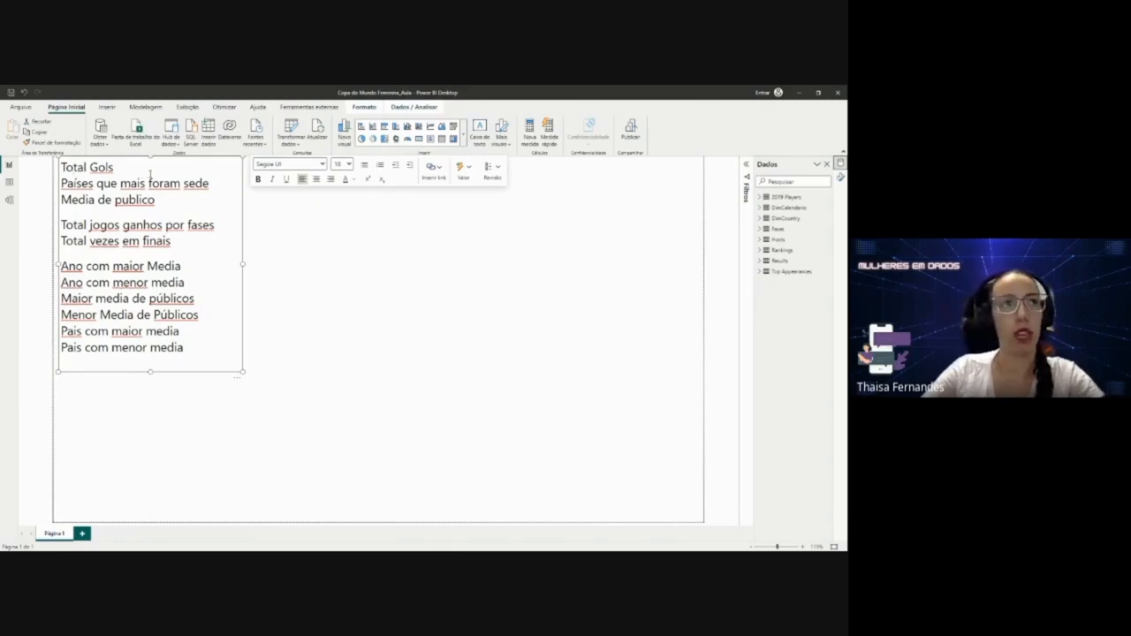
left_click_drag(65, 183, 181, 184)
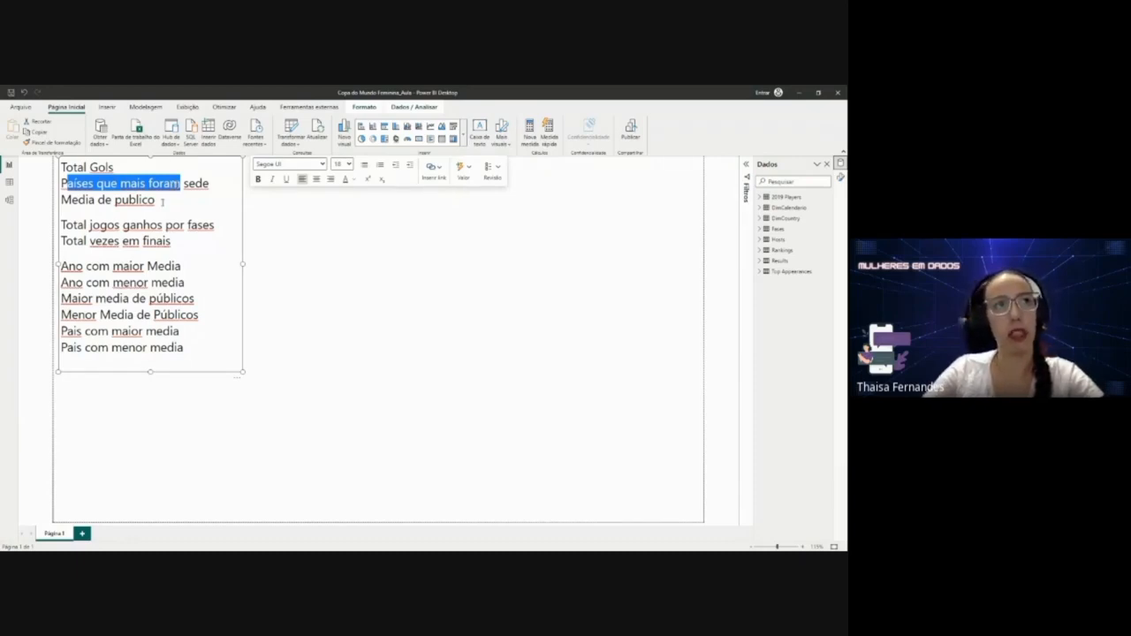
left_click(162, 202)
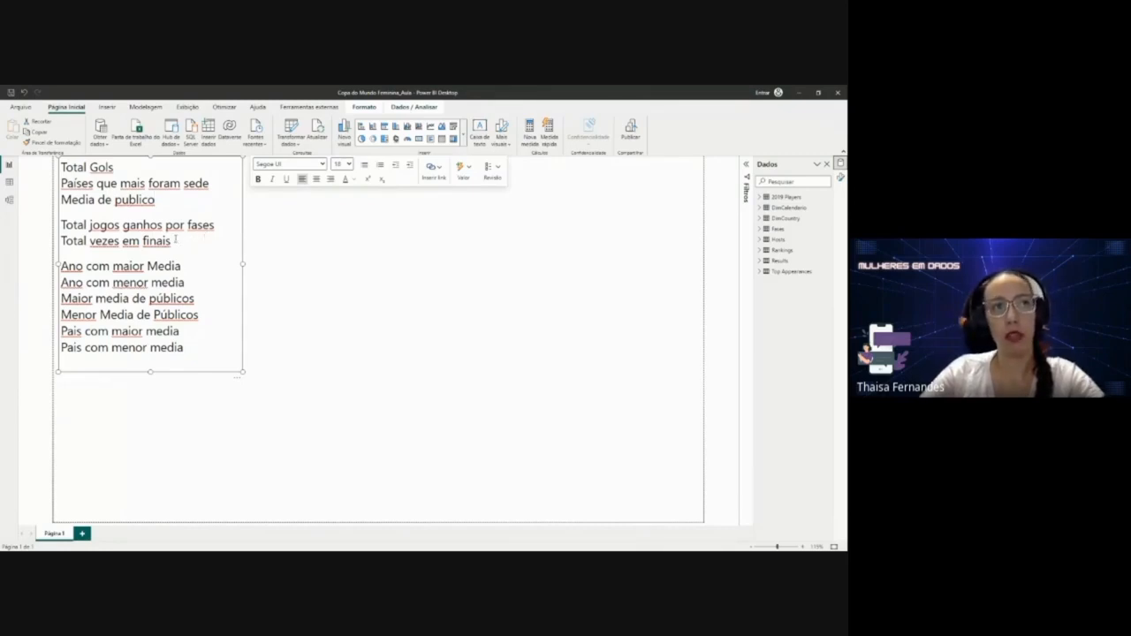
left_click(173, 242)
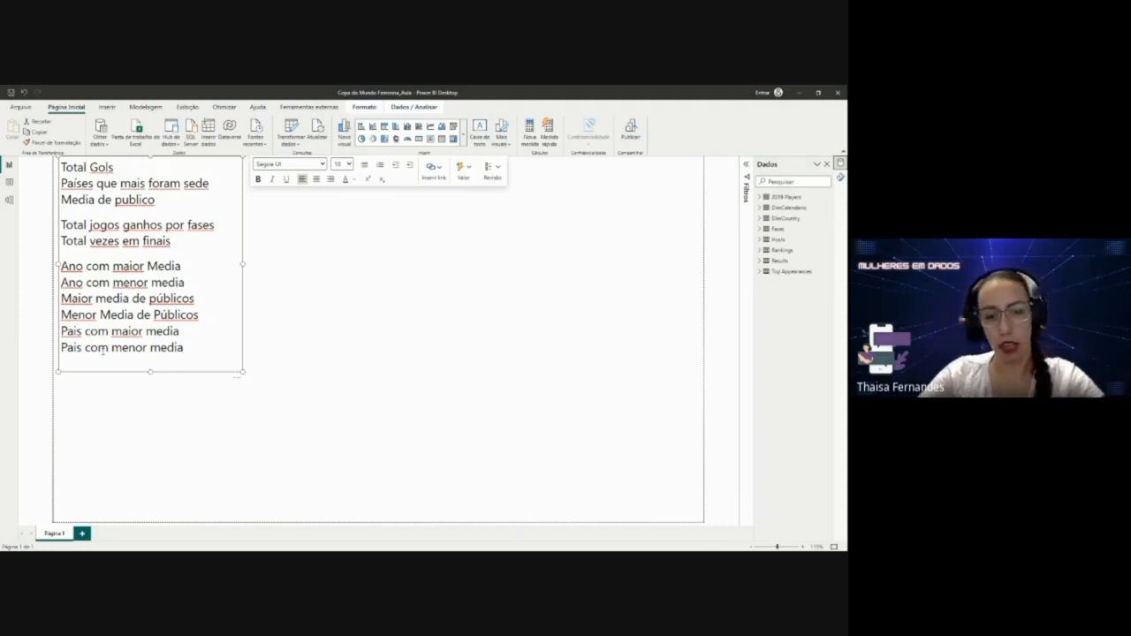
left_click(8, 203)
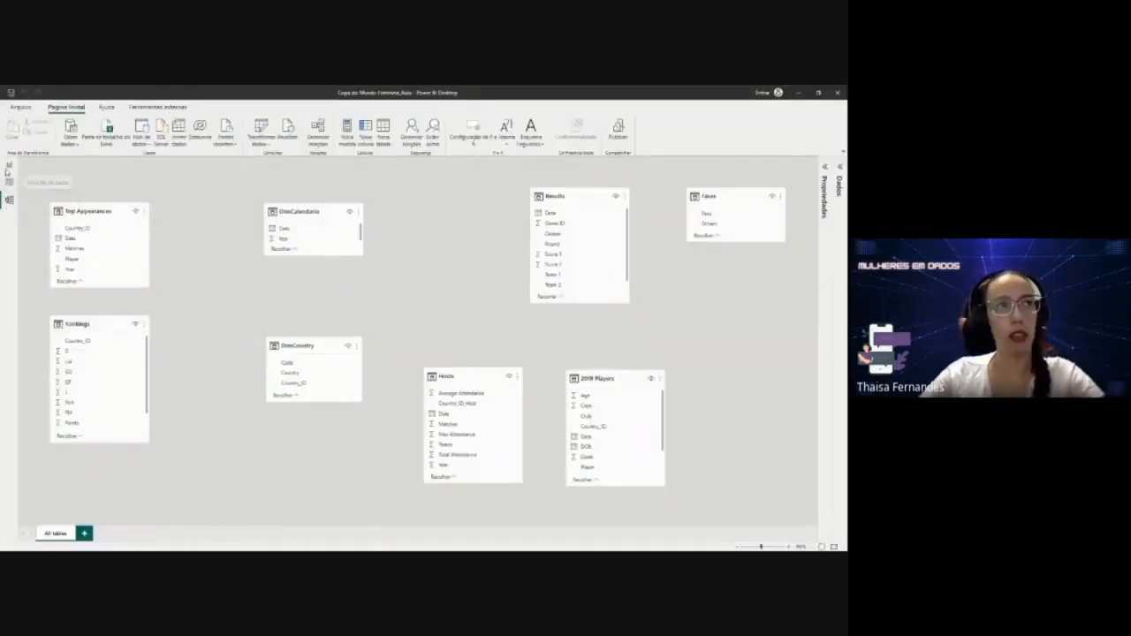
left_click(10, 167)
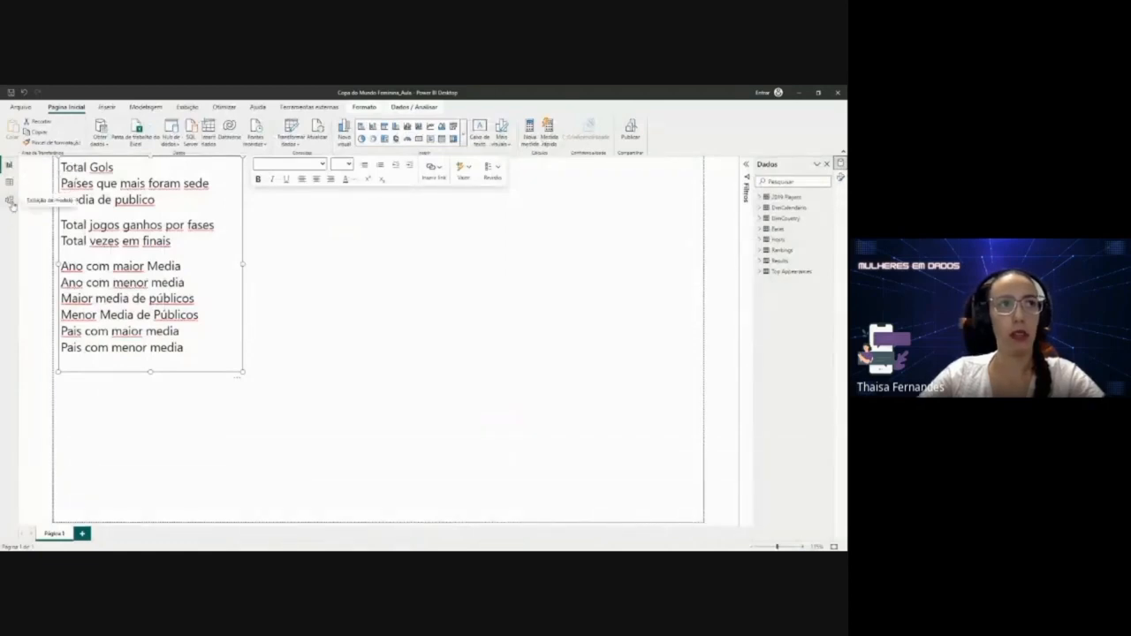
In the model diagram, shift the Top Appearances table slightly up and move DimCalendario and DimCountry closer to it.
left_click(9, 201)
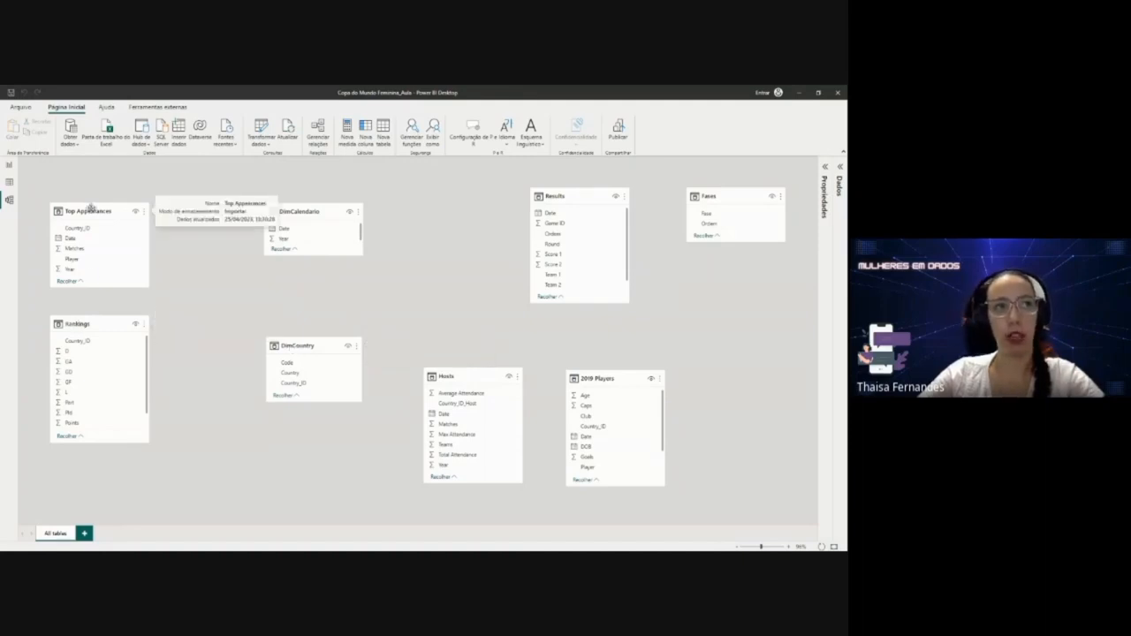
left_click_drag(91, 206, 91, 202)
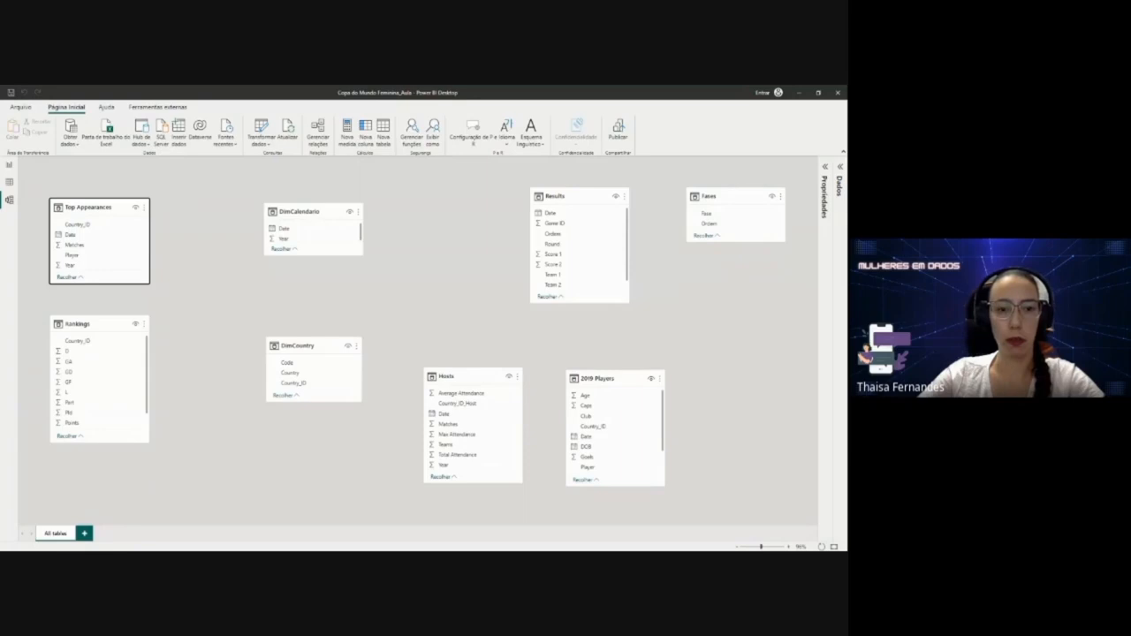
left_click(714, 353)
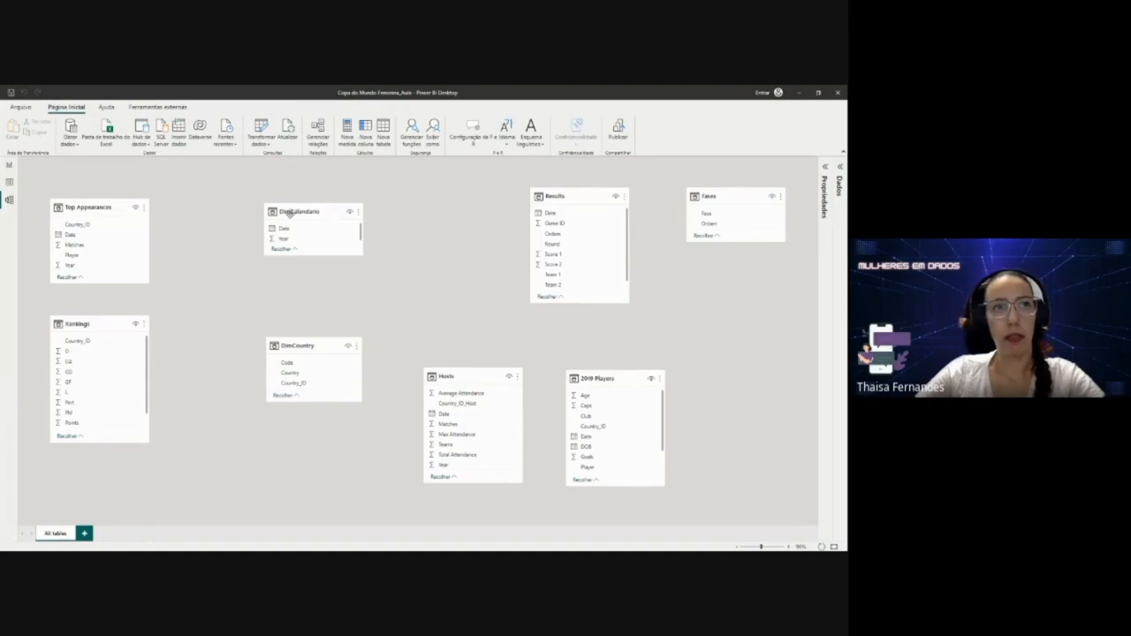
mouse_move(294, 210)
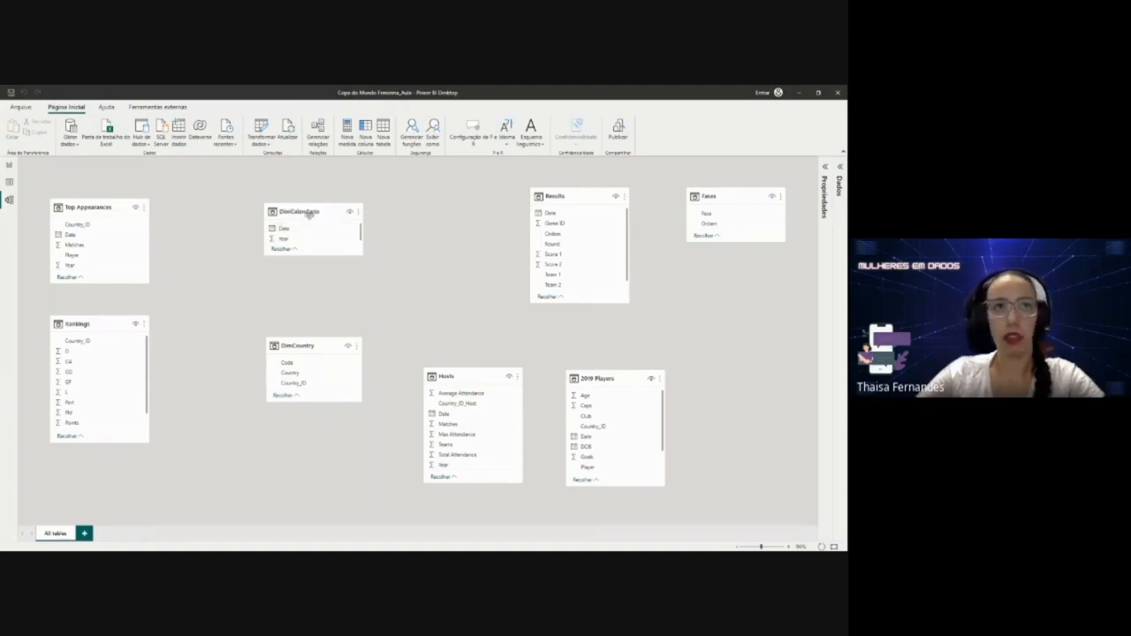
left_click_drag(310, 212, 297, 202)
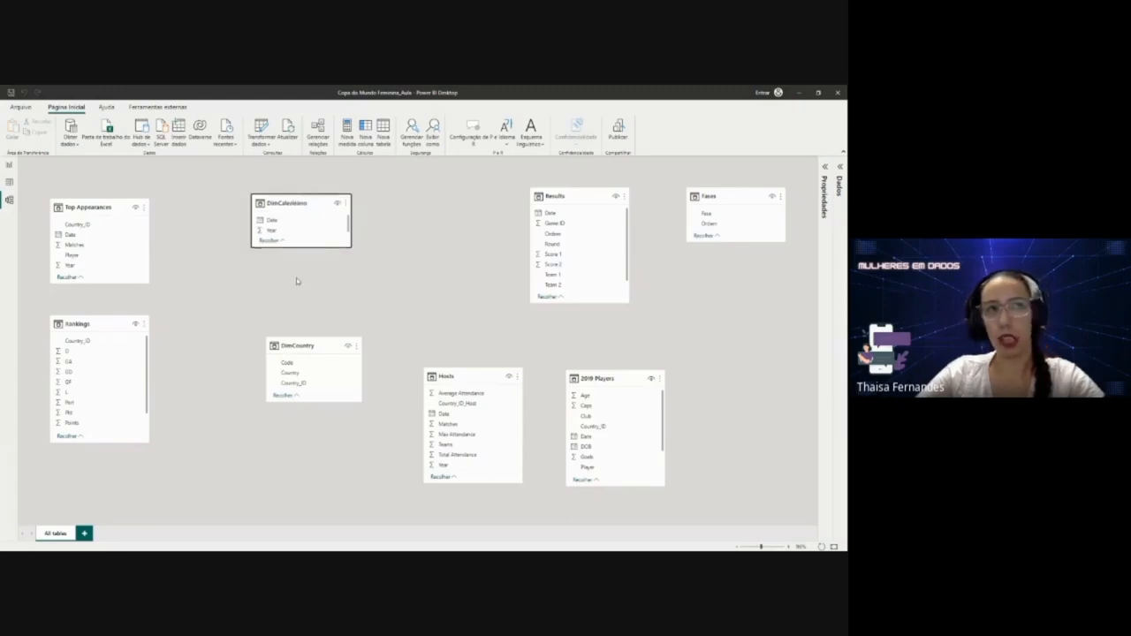
left_click_drag(297, 345, 276, 327)
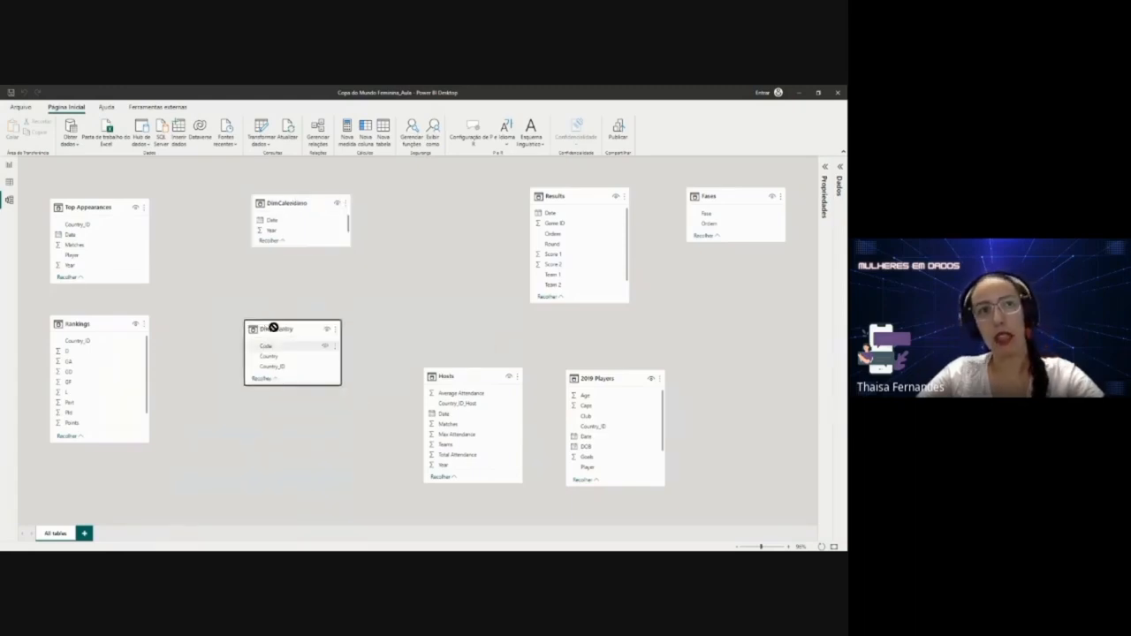
left_click_drag(290, 204, 278, 205)
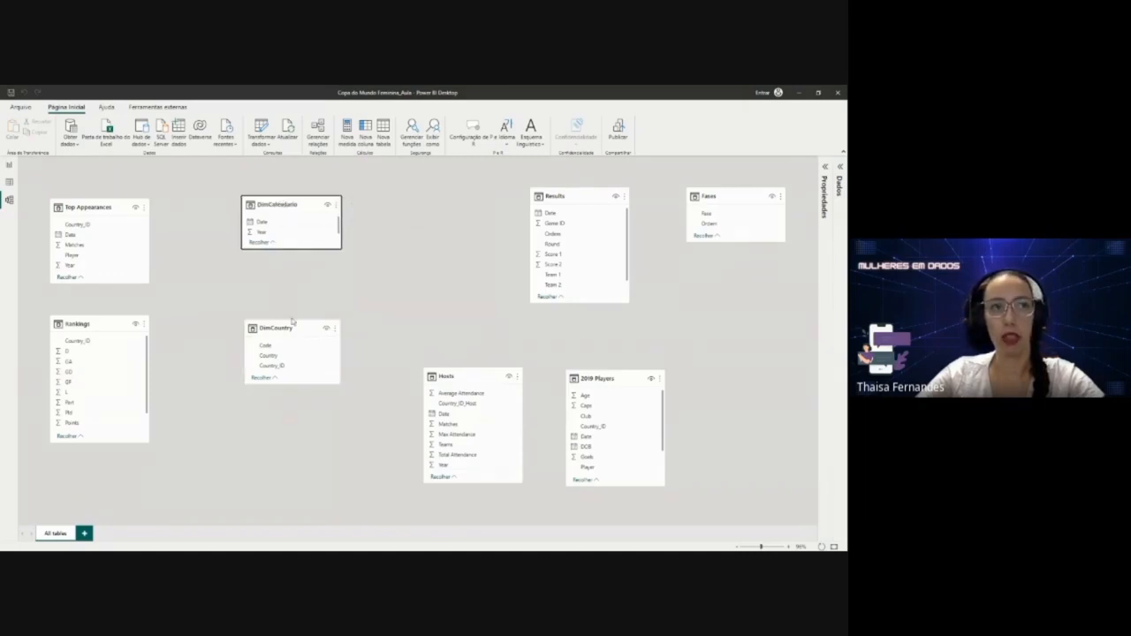
left_click_drag(280, 332, 270, 321)
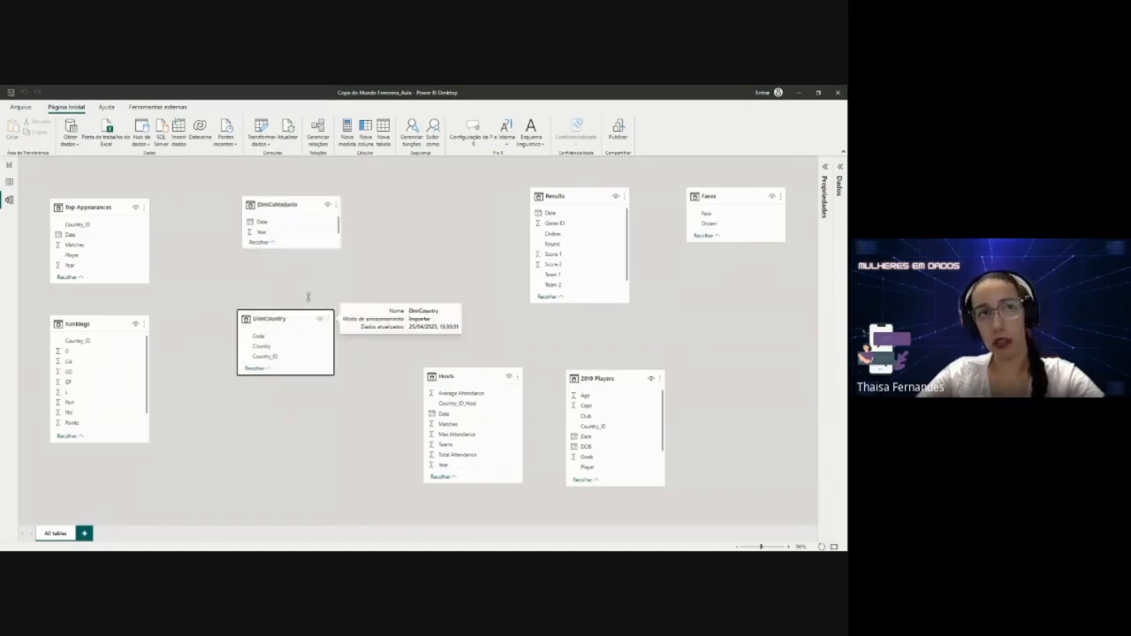
left_click_drag(283, 205, 279, 207)
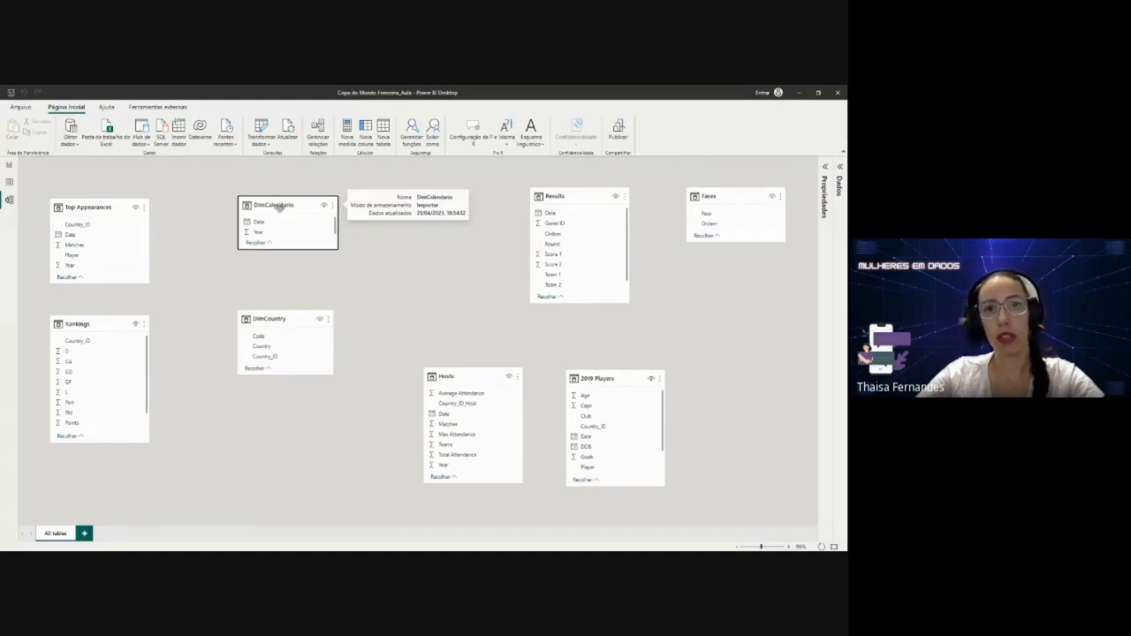
Reposition the Results and Hosts tables closer to the dimension tables and nudge 2019 Players slightly away from Hosts.
left_click_drag(550, 188, 496, 189)
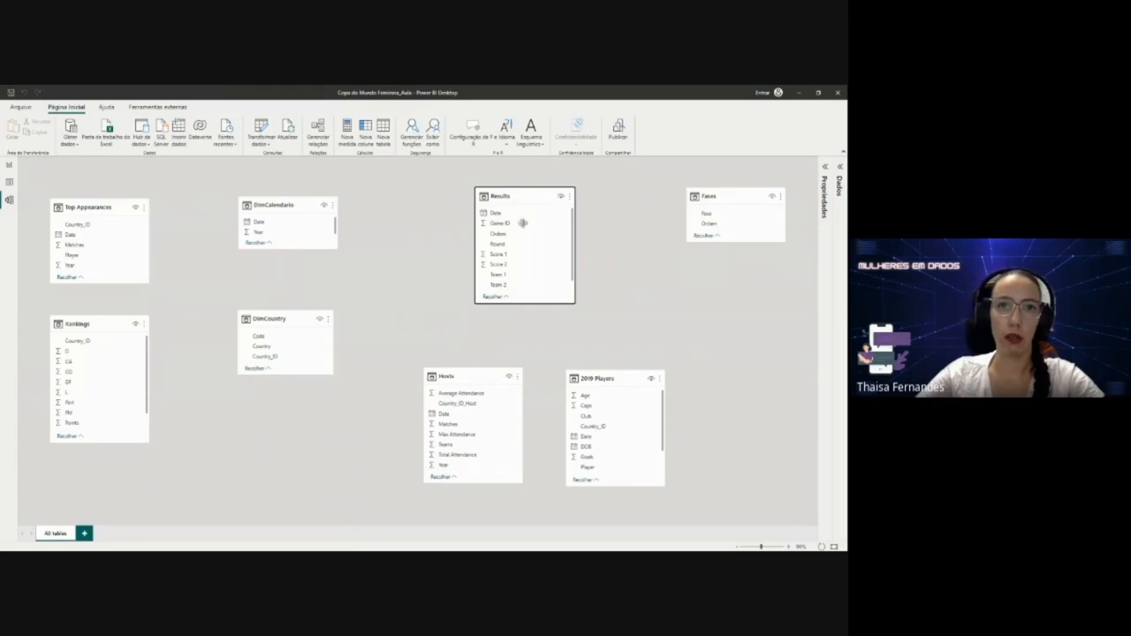
left_click_drag(473, 377, 420, 379)
left_click_drag(621, 384, 629, 380)
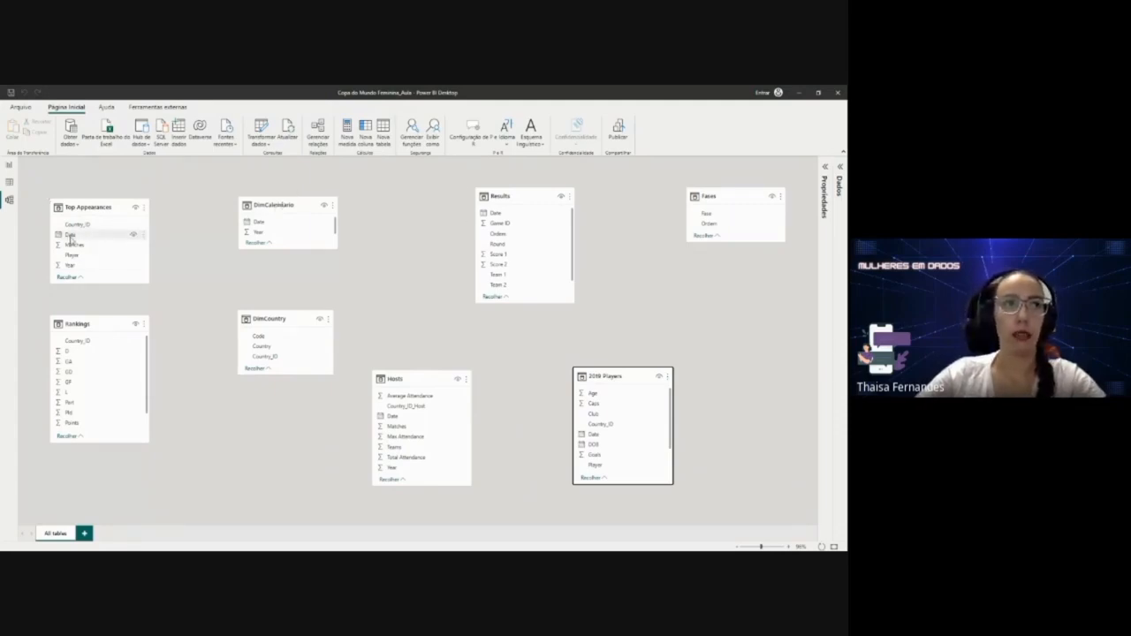
Relate the Date field of Top Appearances to the Date field of DimCalendario and examine the relationship's settings.
left_click_drag(71, 235, 257, 224)
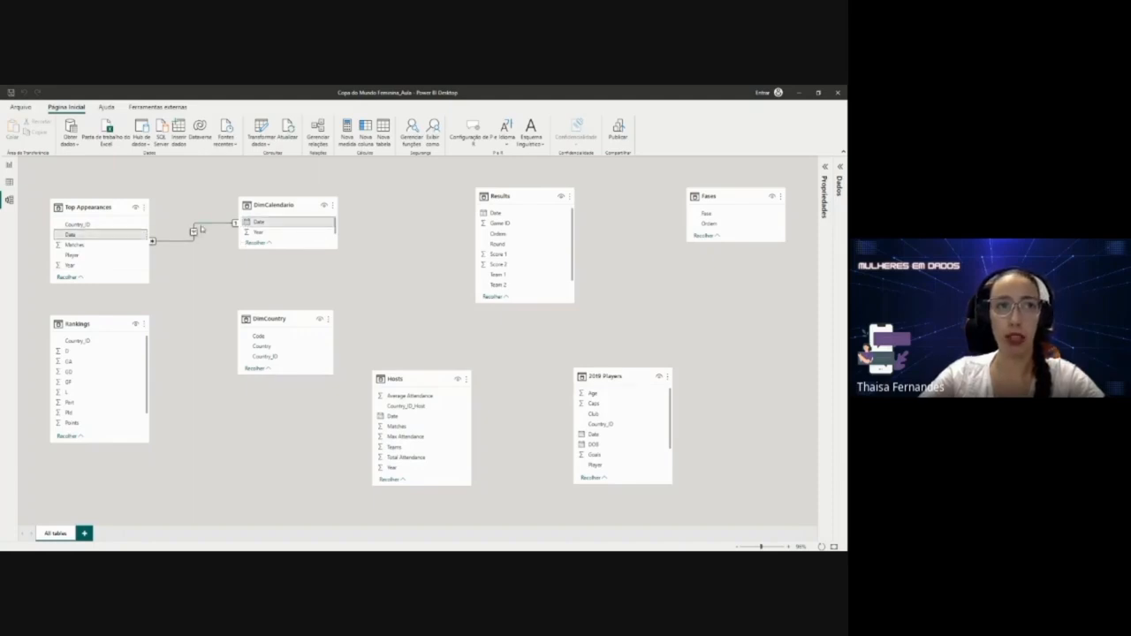
double_click(201, 226)
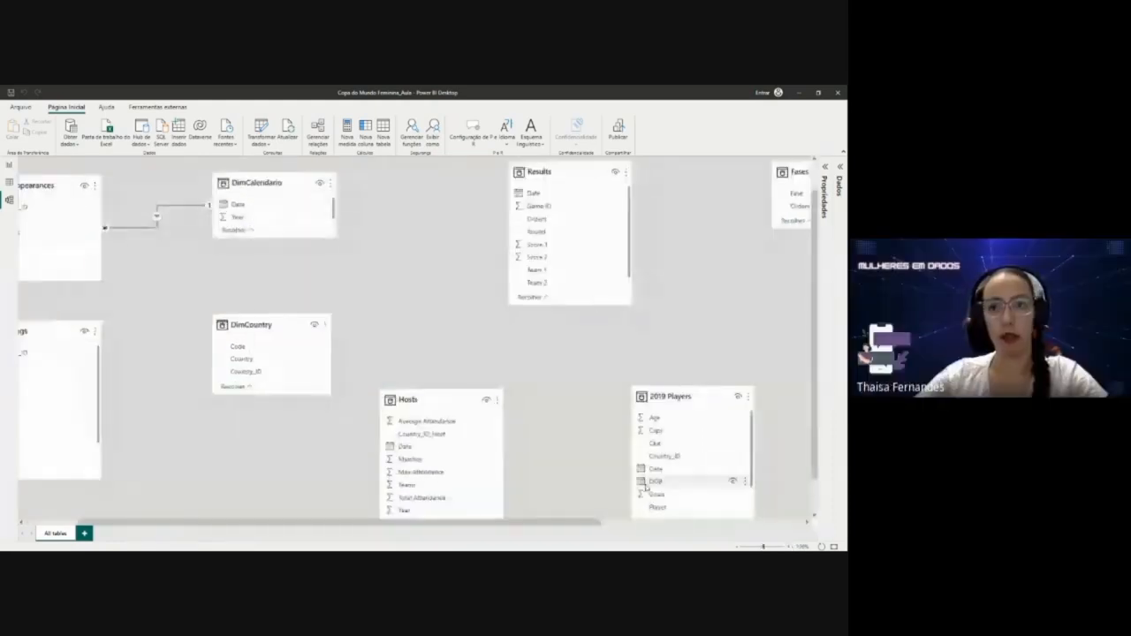
left_click(789, 547)
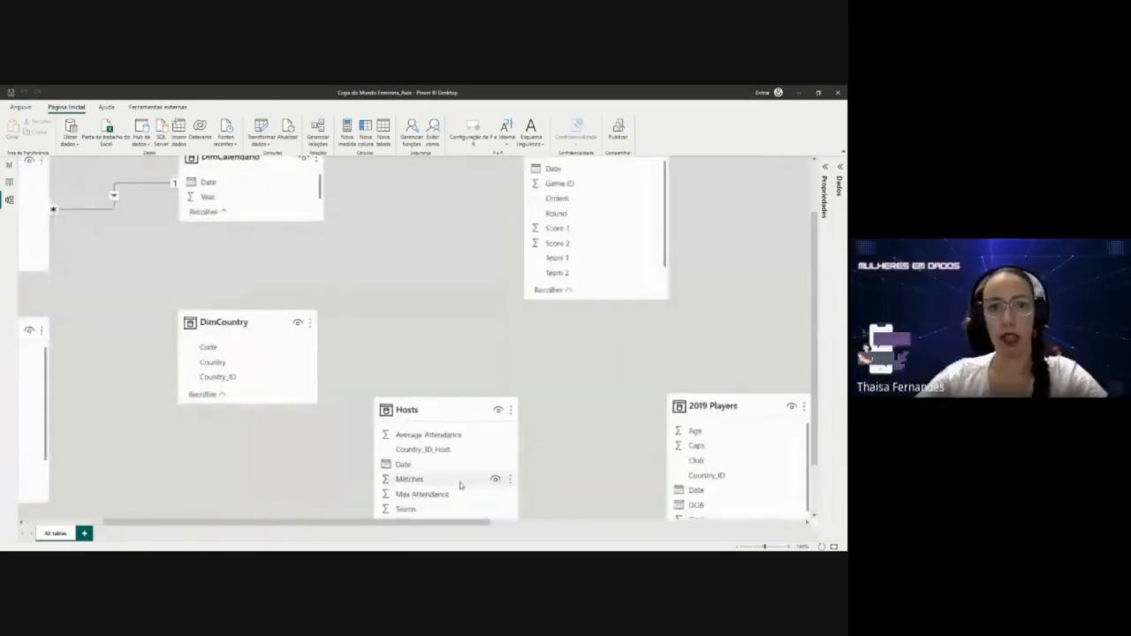
left_click_drag(441, 524, 363, 525)
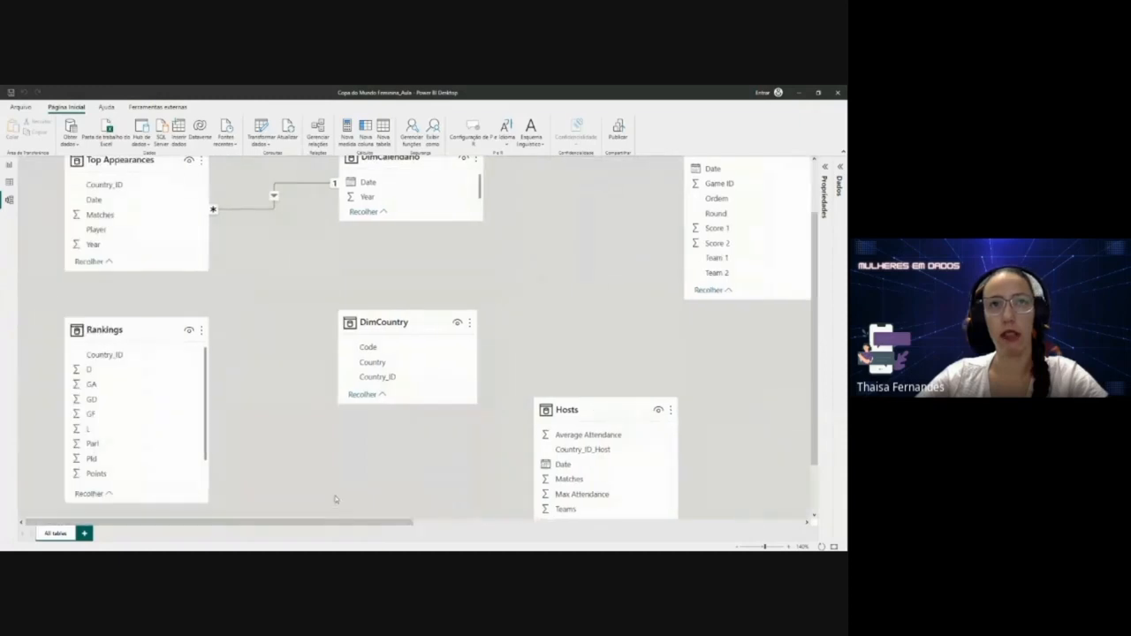
scroll(334, 498, "up", 2)
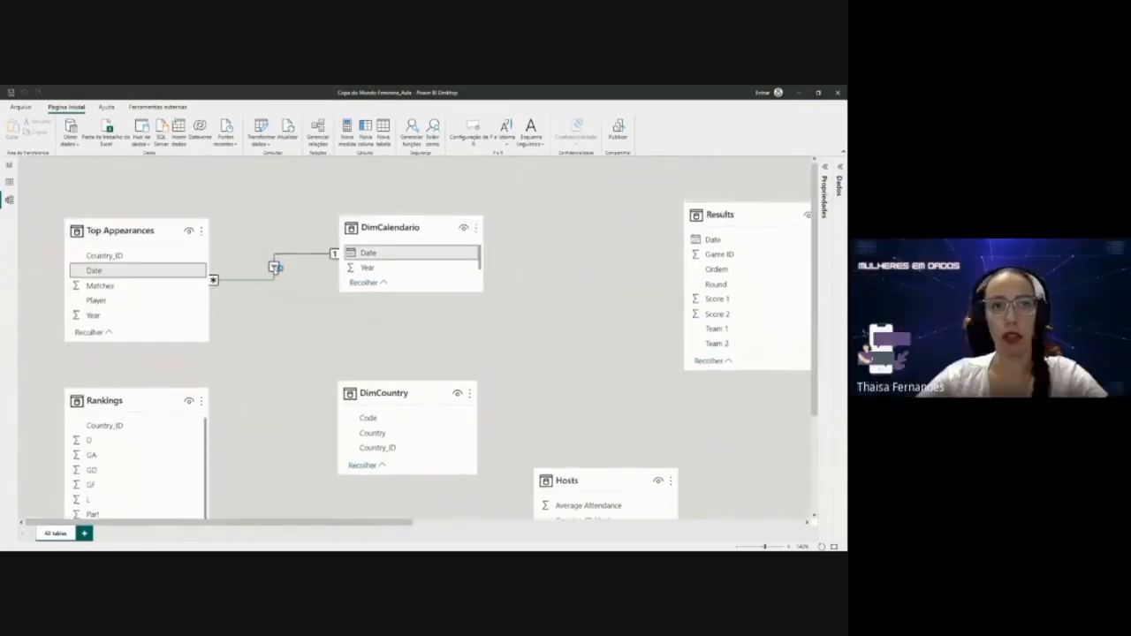
double_click(275, 266)
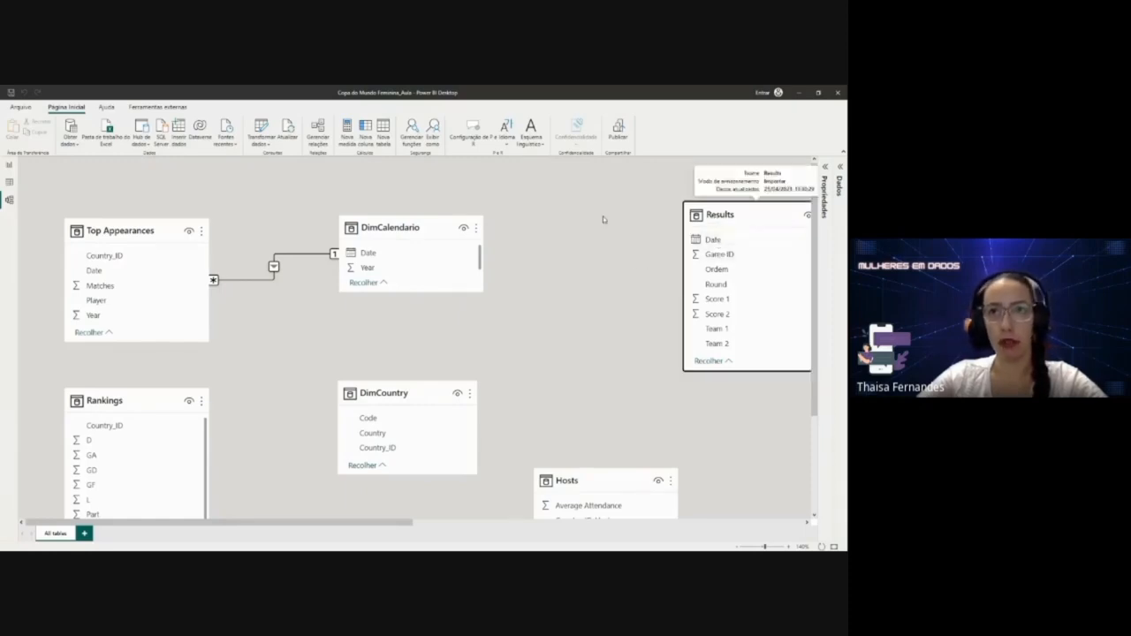
Place Results nearer to DimCalendario and relate the Date fields of Results, Hosts and 2019 Players to its Date field.
left_click_drag(712, 218, 417, 258)
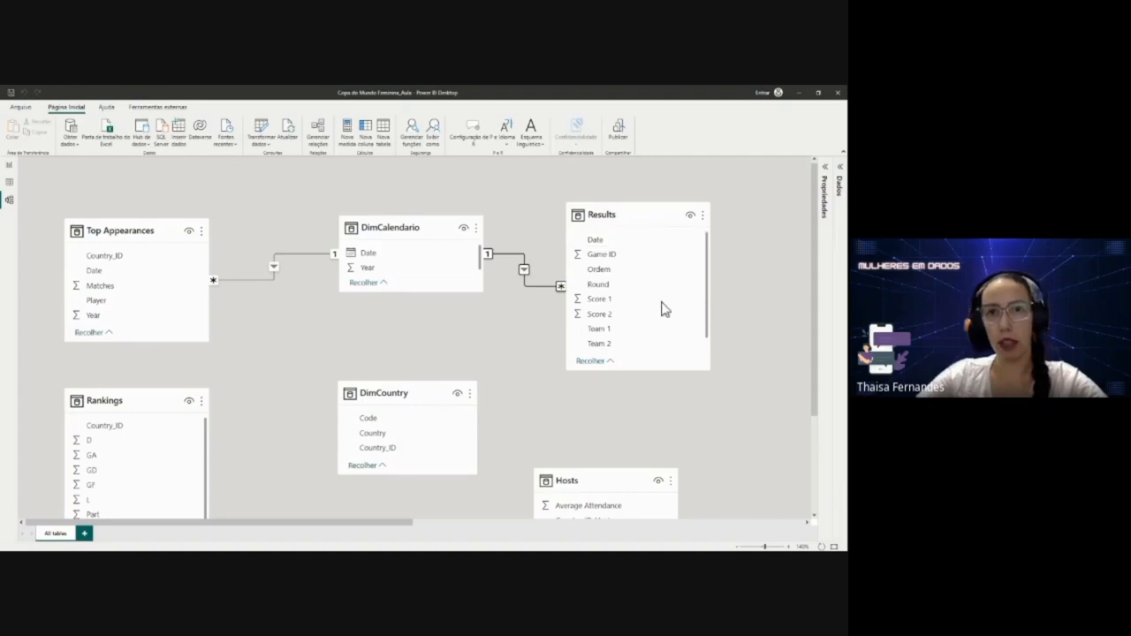
scroll(616, 408, "down", 3)
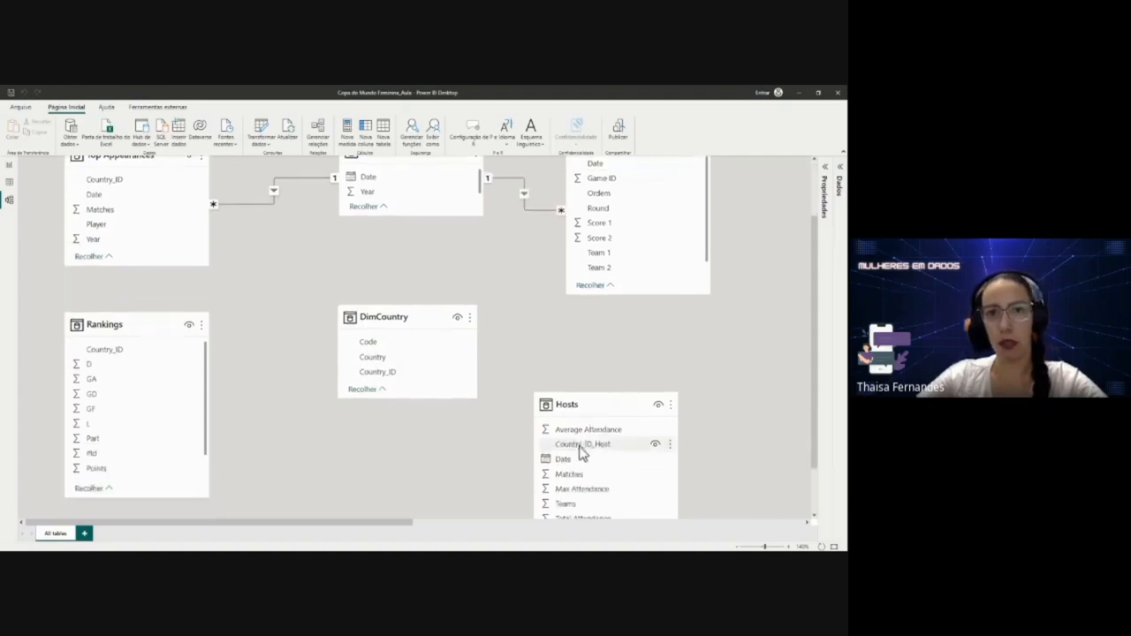
left_click_drag(365, 178, 583, 461)
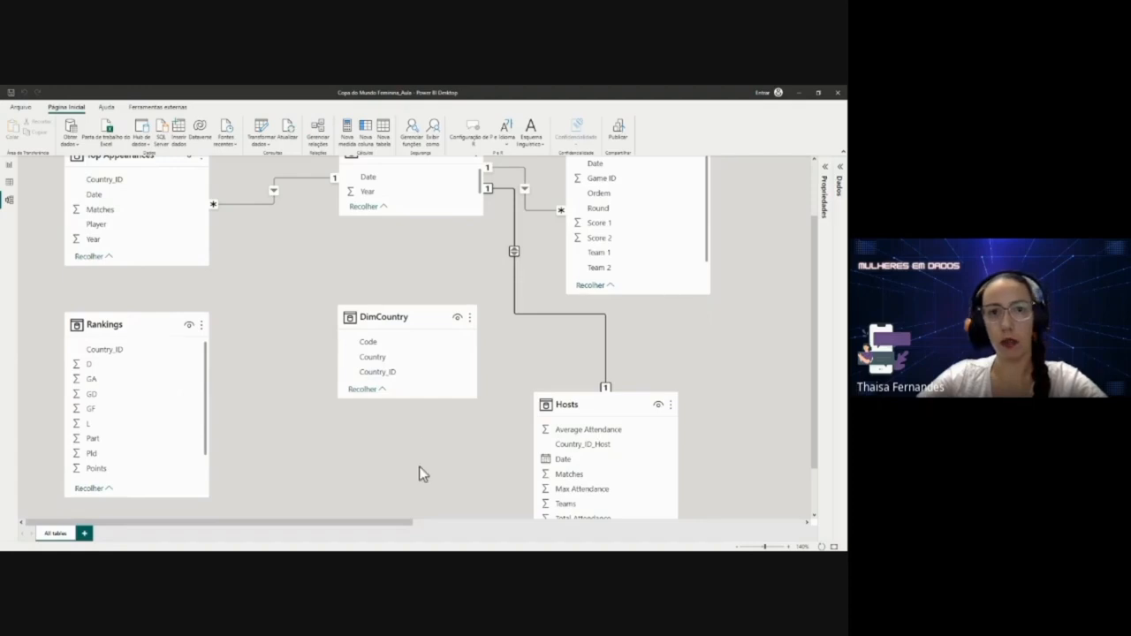
left_click_drag(403, 527, 548, 528)
left_click_drag(128, 175, 587, 488)
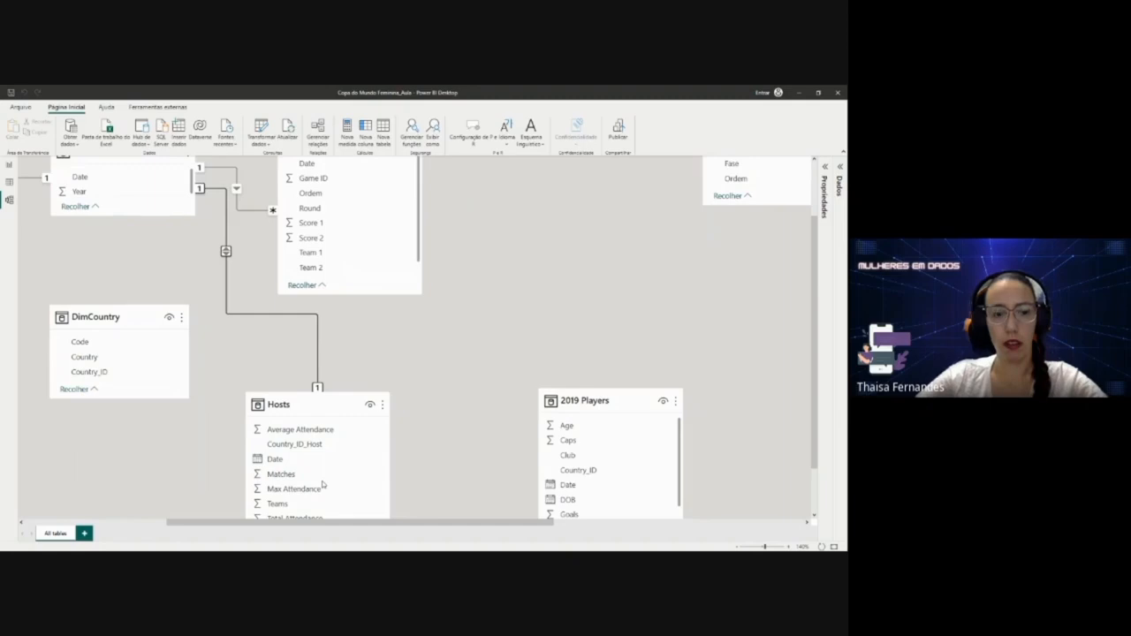
Relate the Country_ID field of Top Appearances to the Country_ID field of DimCountry.
left_click_drag(362, 524, 165, 466)
scroll(165, 465, "down", 1)
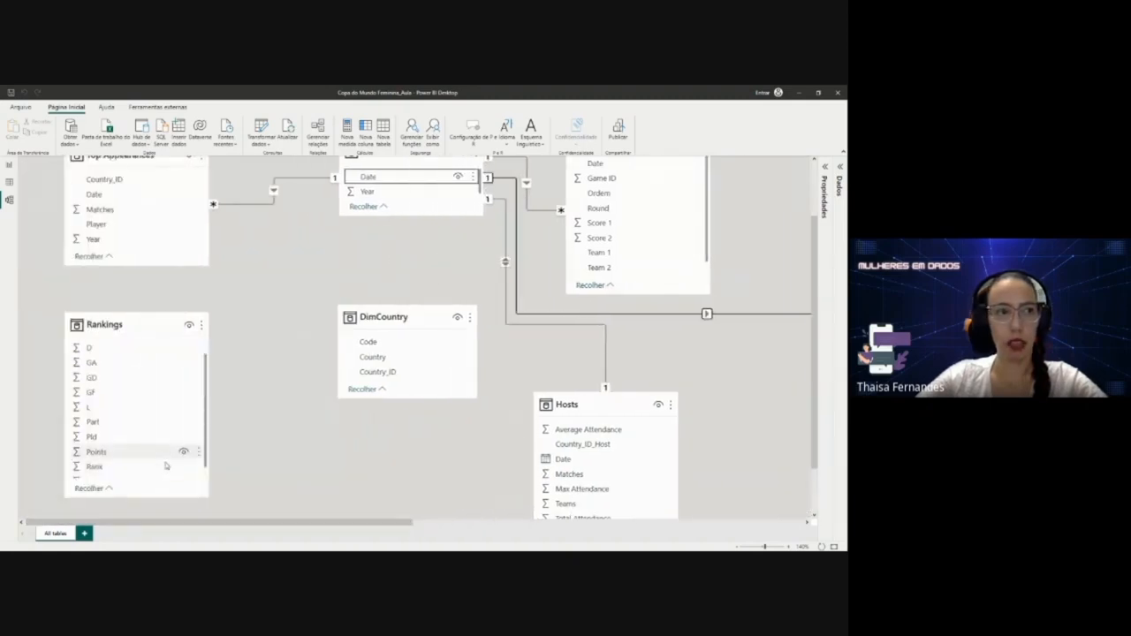
scroll(165, 465, "up", 1)
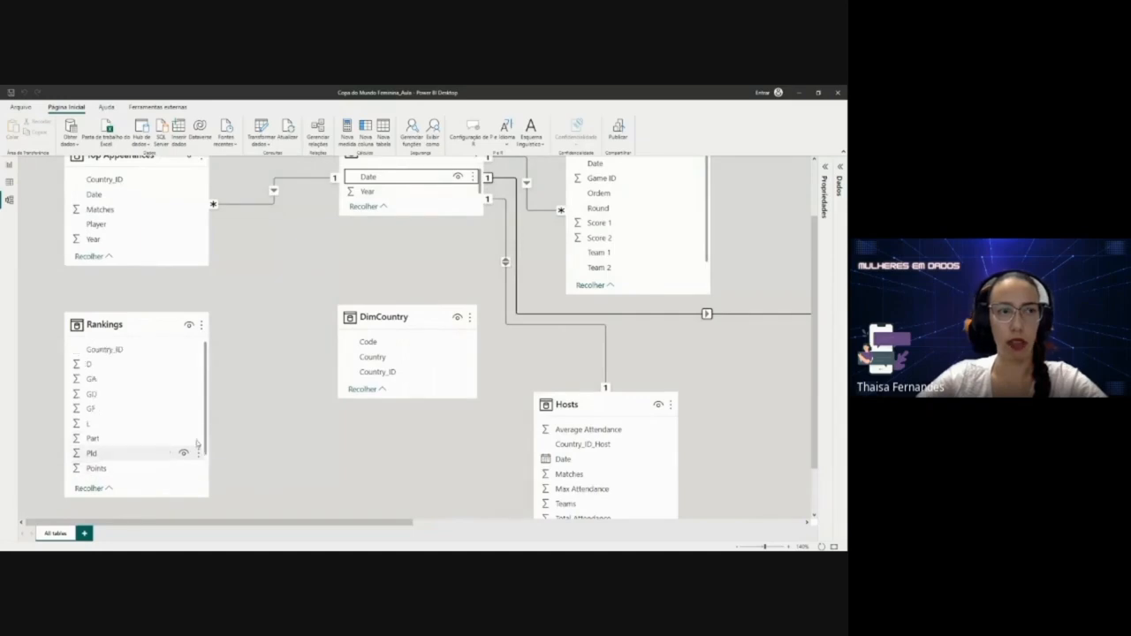
scroll(277, 422, "up", 2)
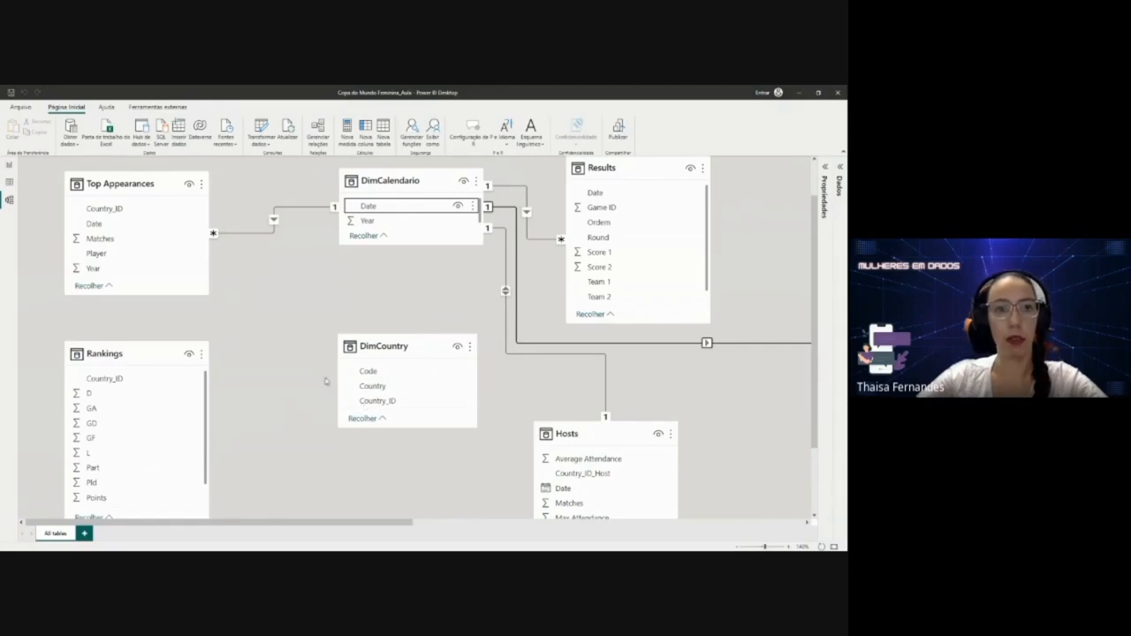
left_click_drag(105, 209, 391, 400)
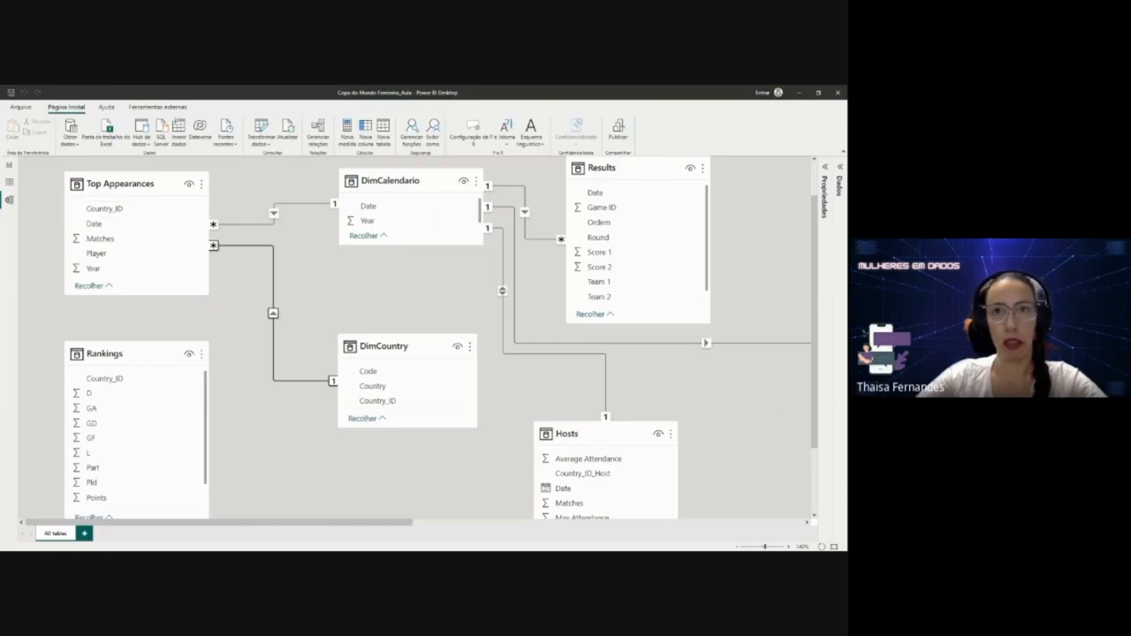
Relate the Country_ID field of DimCountry to the Country_ID_Host field of Hosts and examine the relationship's settings.
scroll(676, 273, "down", 1)
scroll(676, 273, "up", 1)
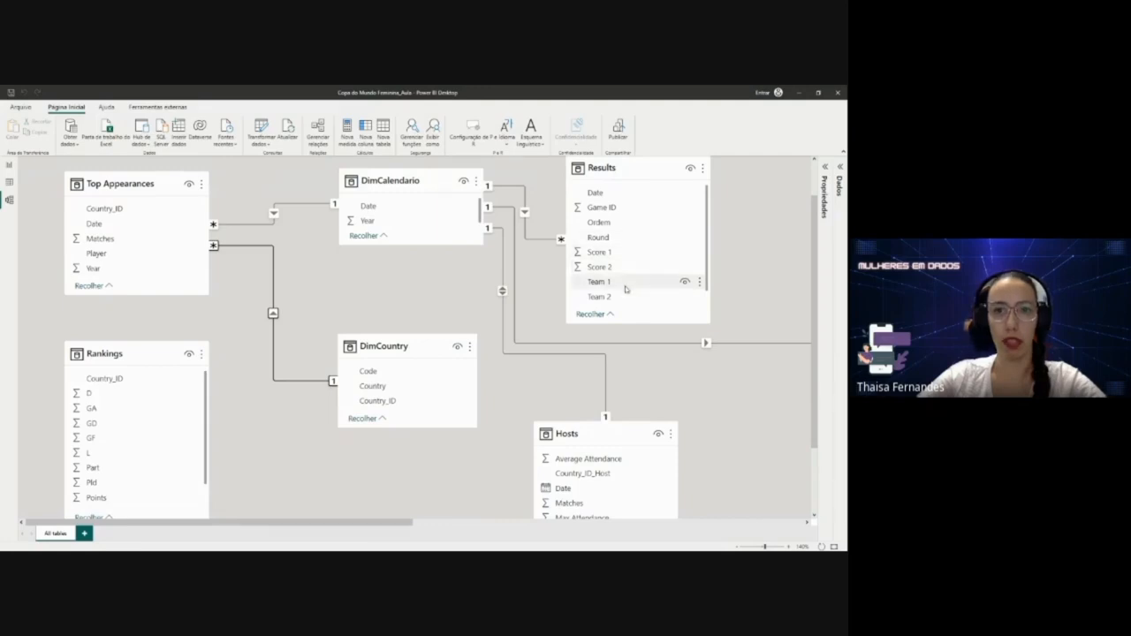
scroll(556, 382, "down", 4)
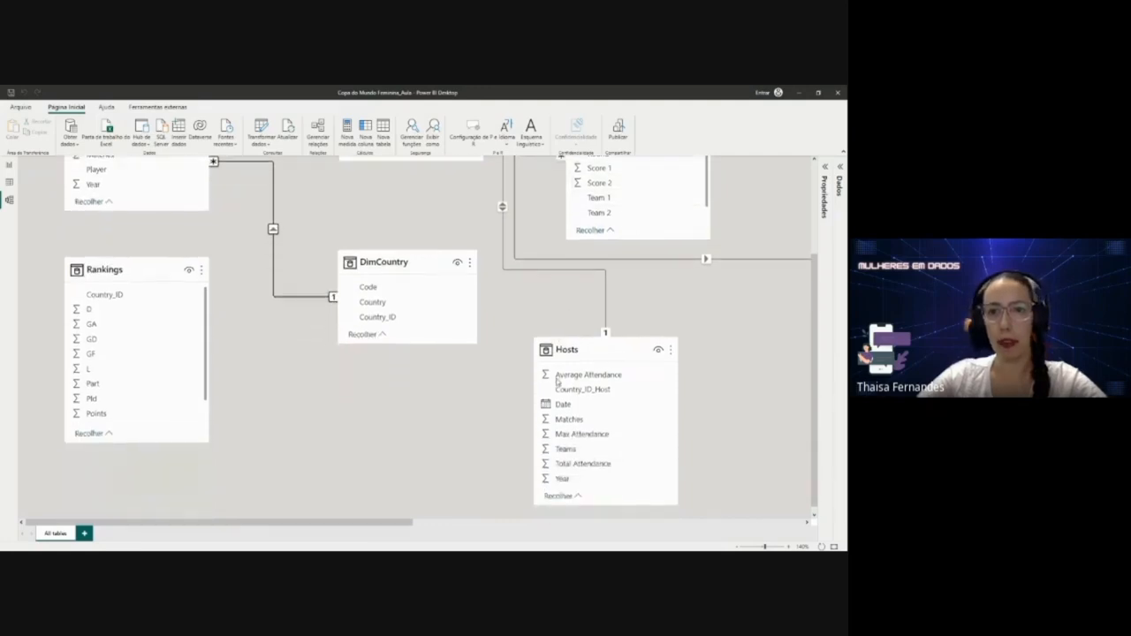
scroll(558, 382, "down", 1)
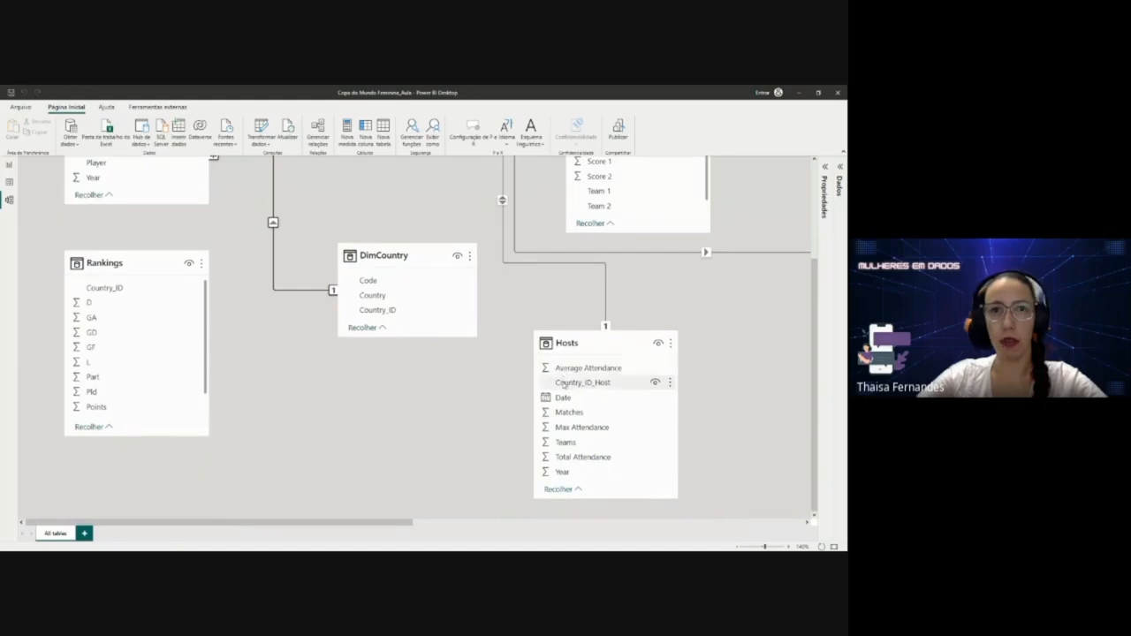
left_click(375, 312)
left_click_drag(427, 311, 604, 385)
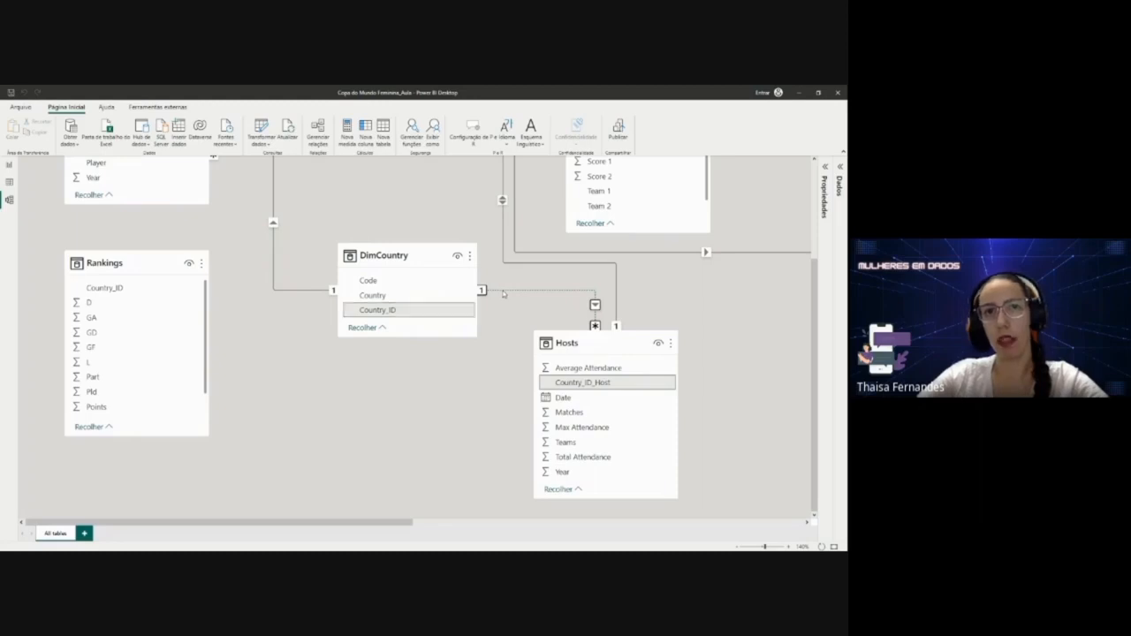
double_click(504, 291)
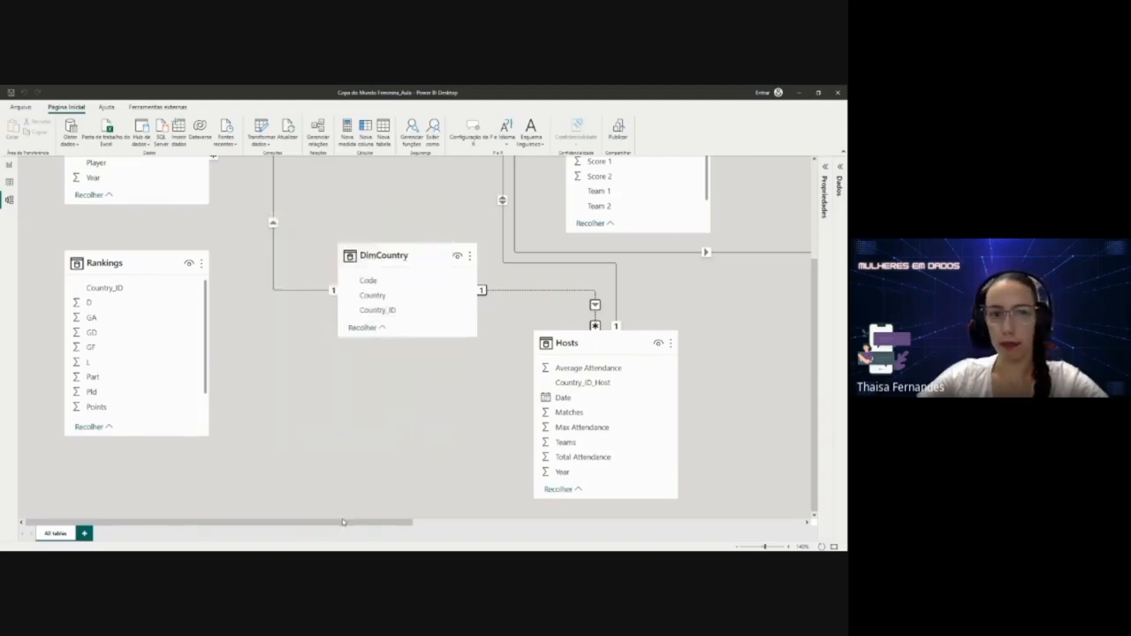
double_click(557, 291)
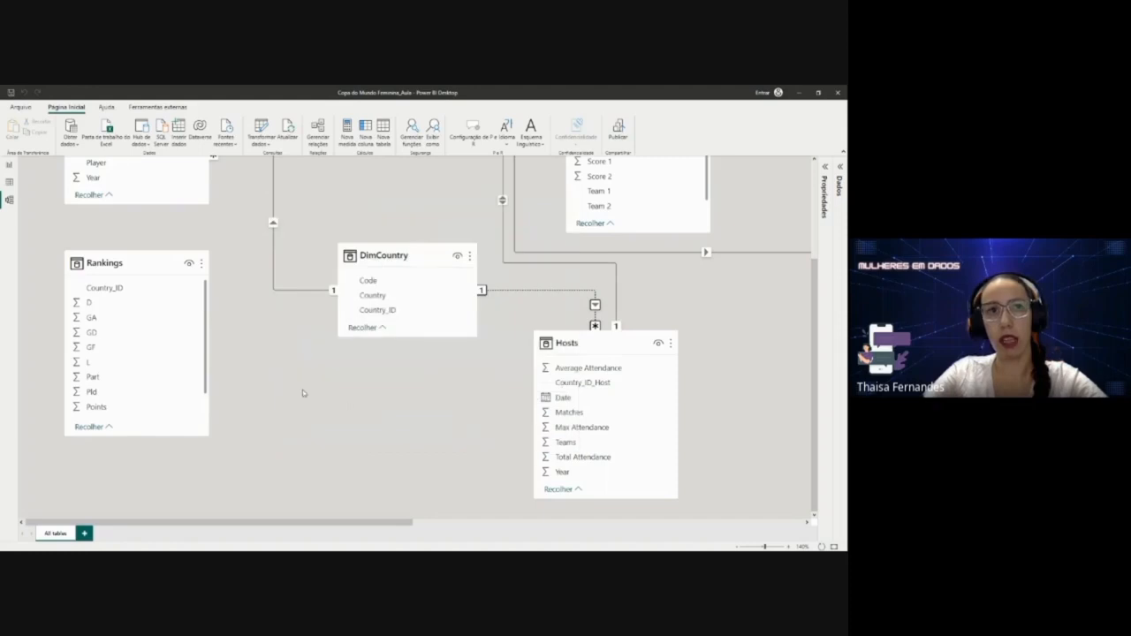
Relate the Country_ID field of DimCountry to the Country_ID field of 2019 Players.
scroll(302, 389, "up", 1)
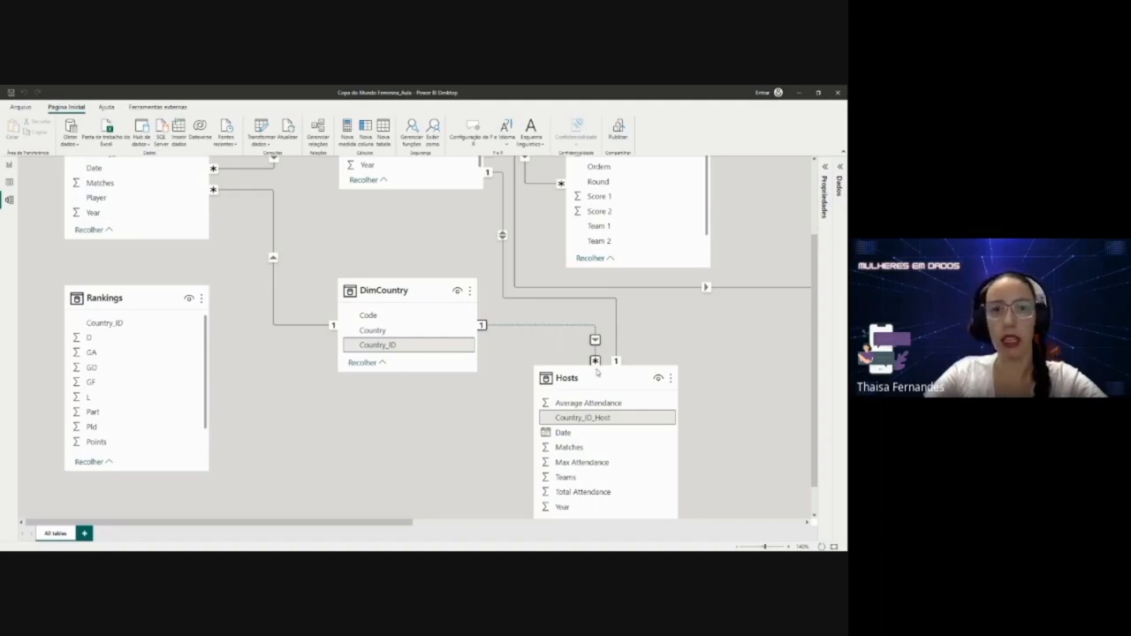
left_click_drag(408, 522, 576, 523)
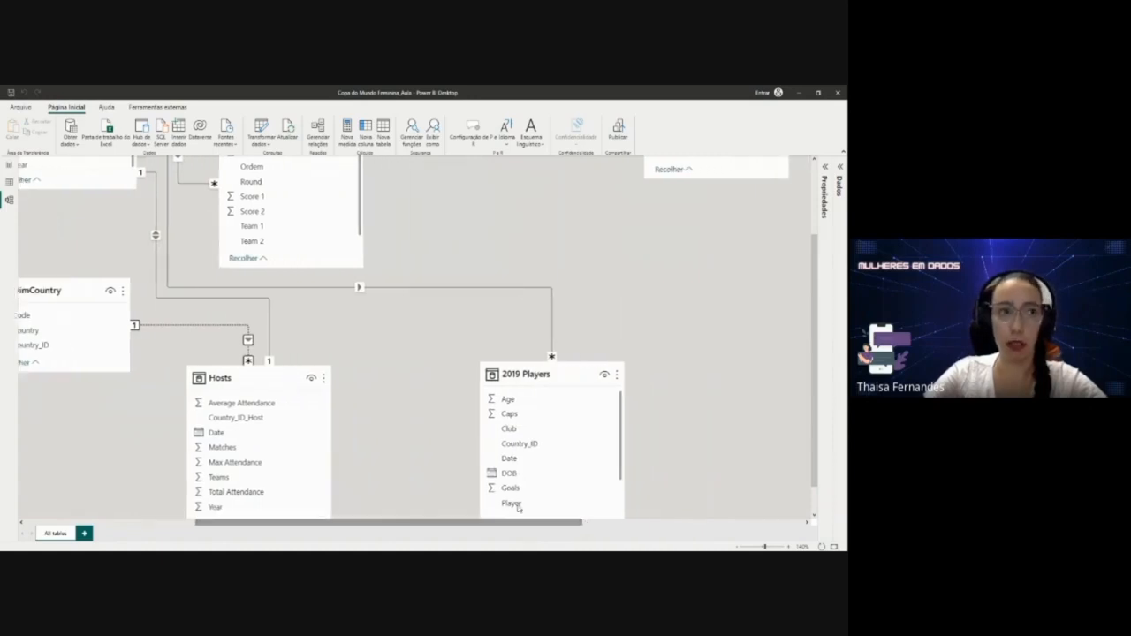
left_click_drag(35, 344, 533, 445)
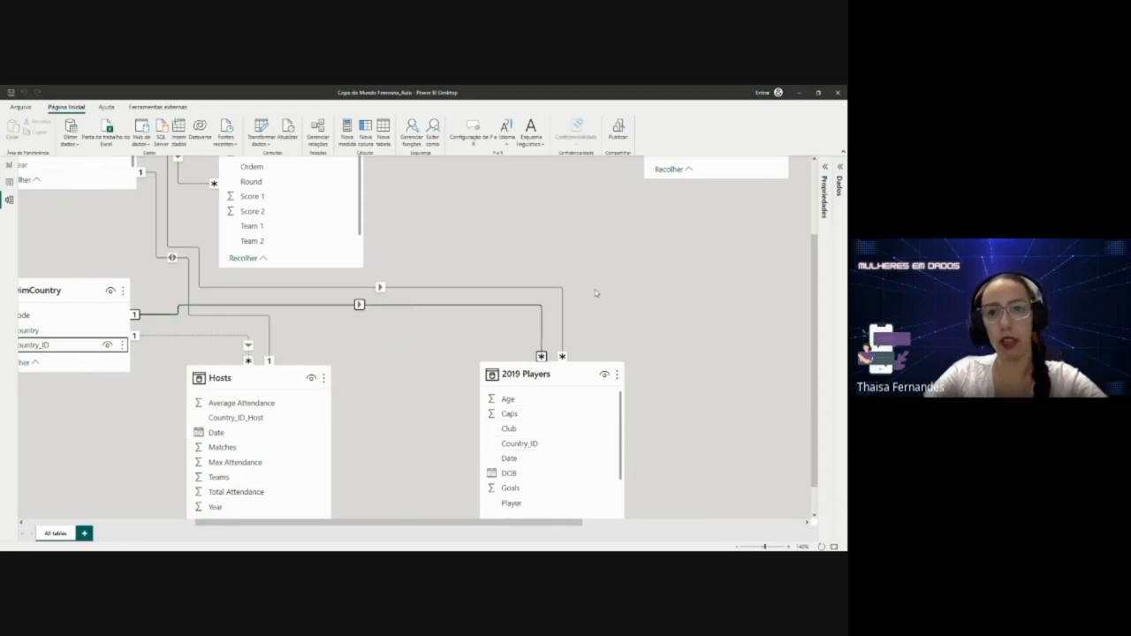
Place Fases nearer to Results, relate the Round field of Results to the Fase field of Fases, and check the relationship's settings.
scroll(667, 292, "up", 5)
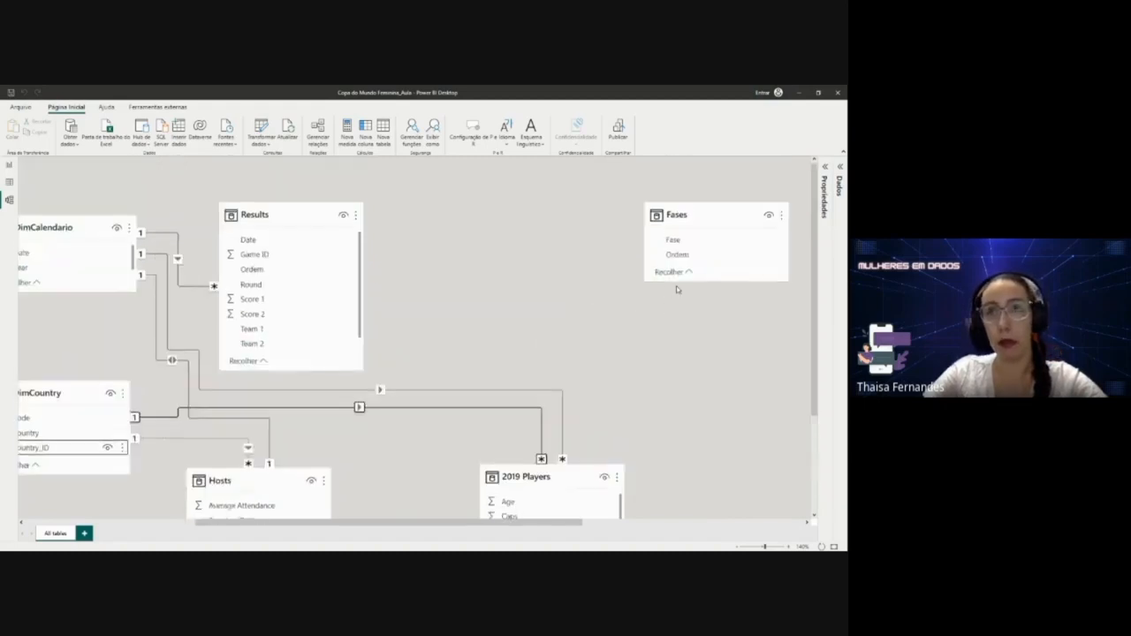
left_click_drag(677, 217, 530, 215)
scroll(289, 285, "down", 1)
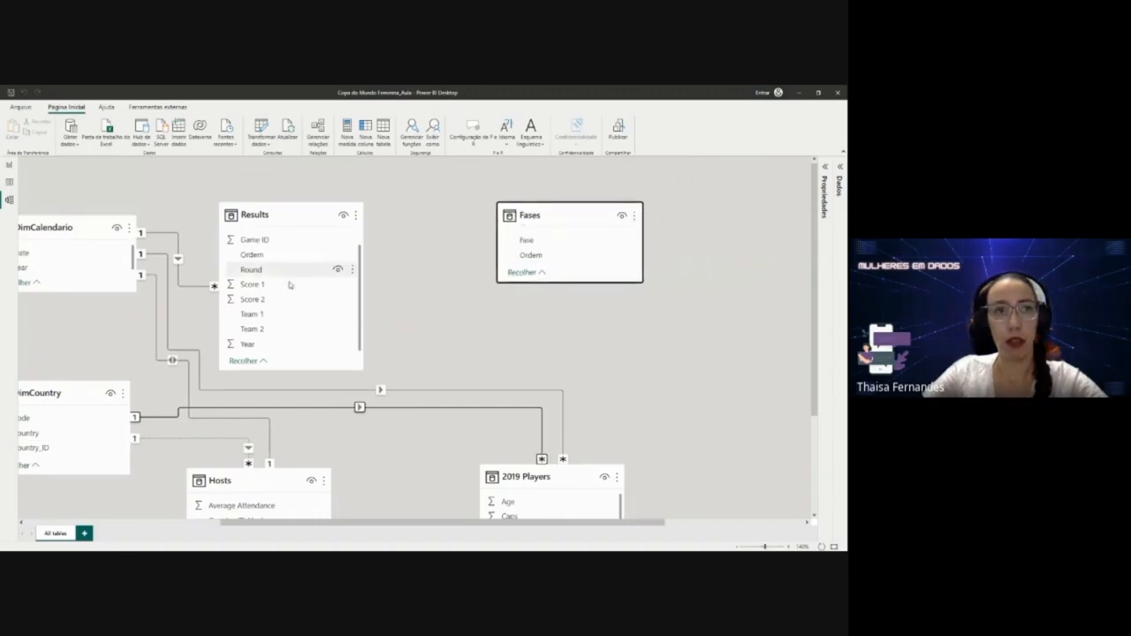
scroll(289, 284, "up", 1)
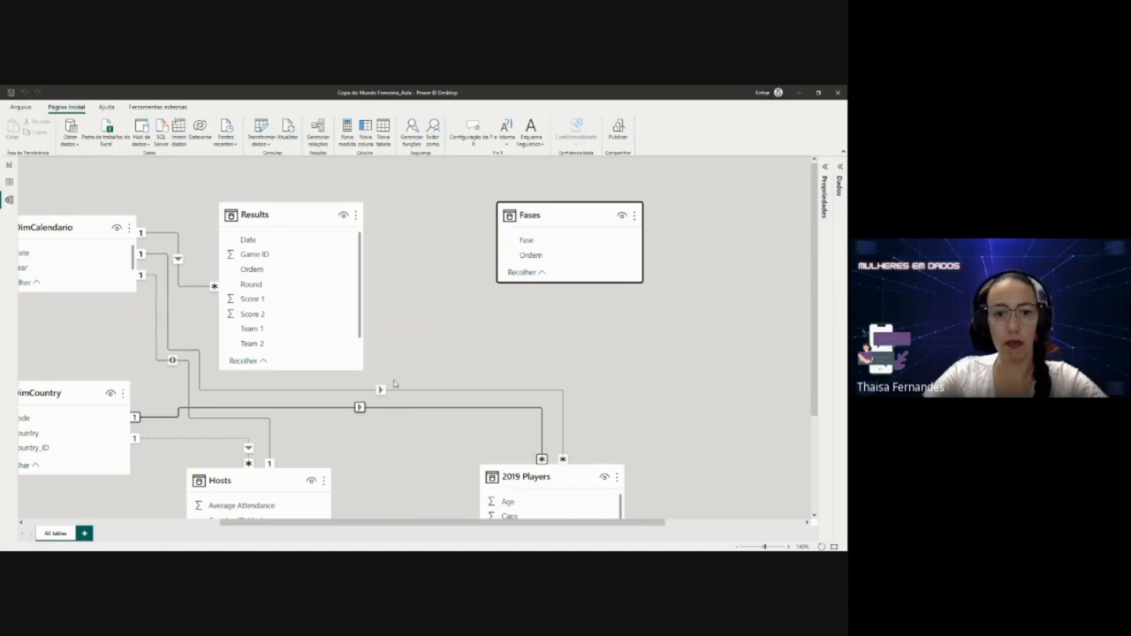
scroll(307, 342, "down", 2)
scroll(306, 342, "up", 2)
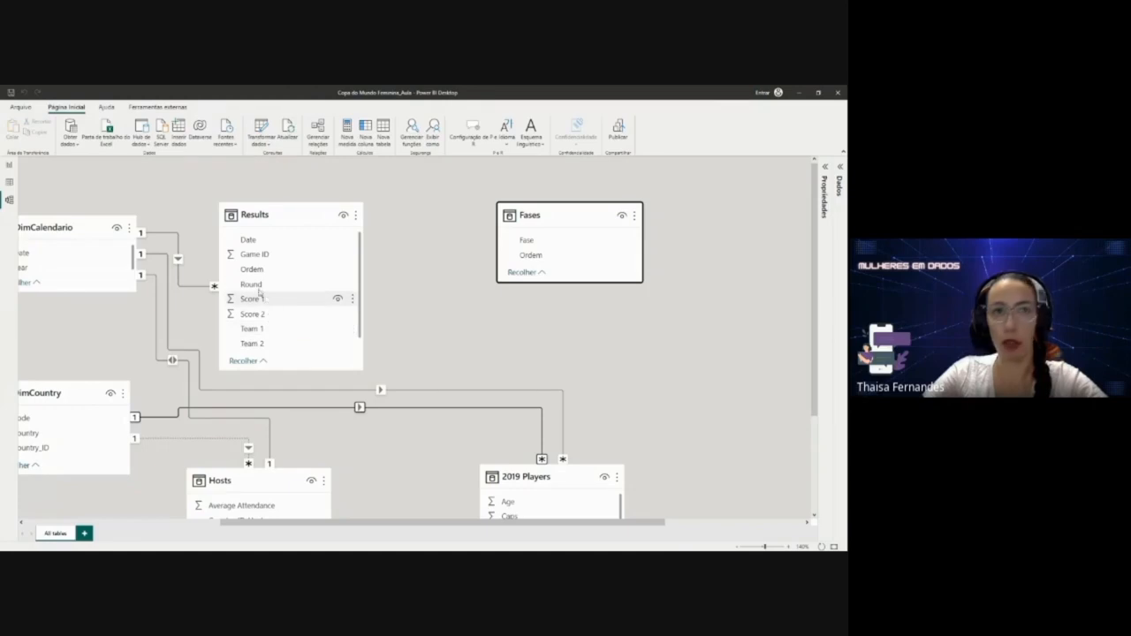
left_click_drag(252, 284, 522, 241)
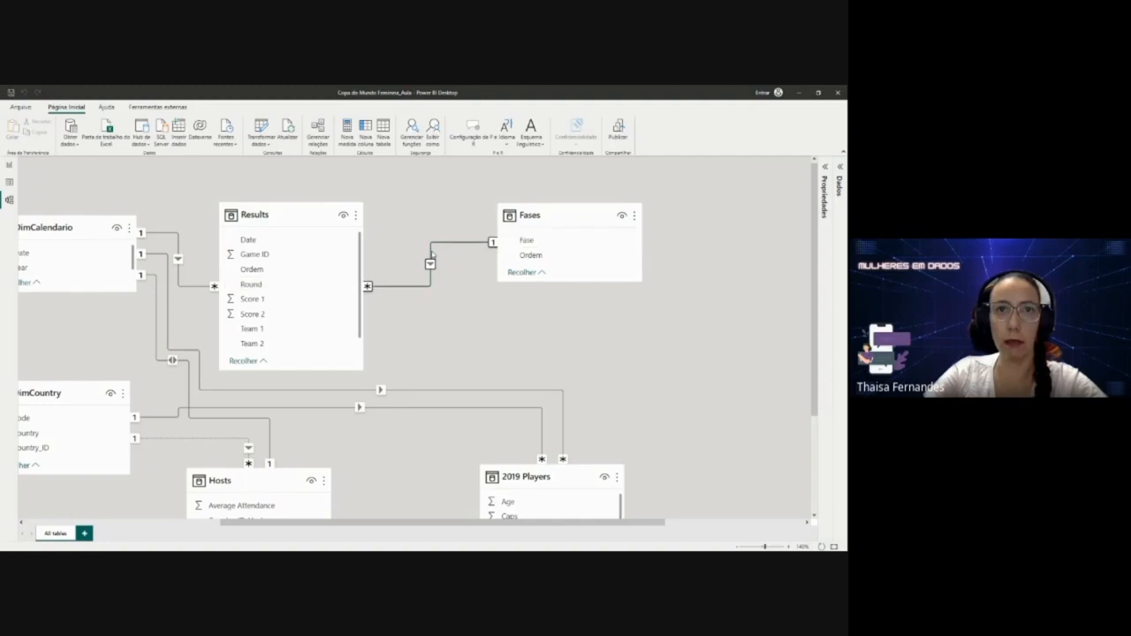
double_click(432, 254)
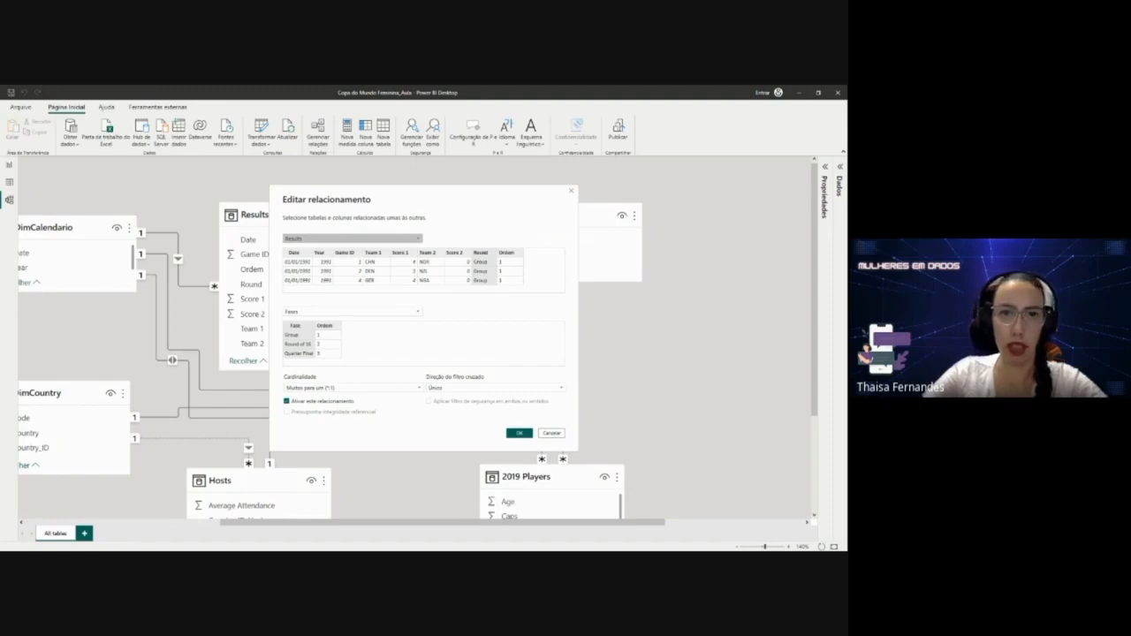
left_click(514, 434)
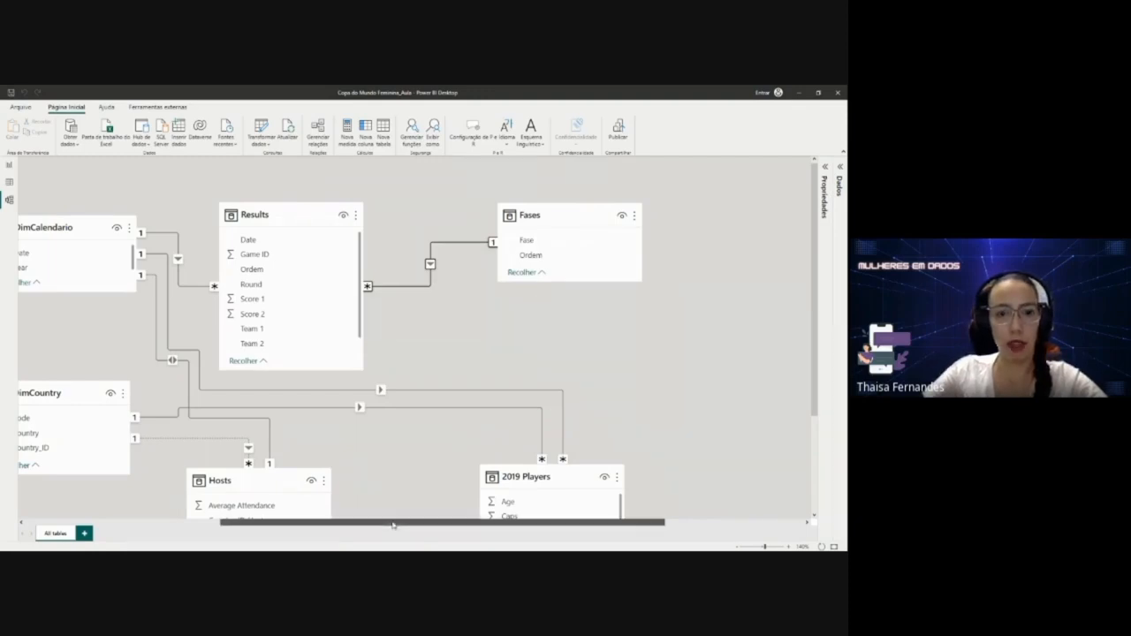
Relate the Country_ID field of Rankings to the Country_ID field of DimCountry.
left_click_drag(393, 524, 207, 502)
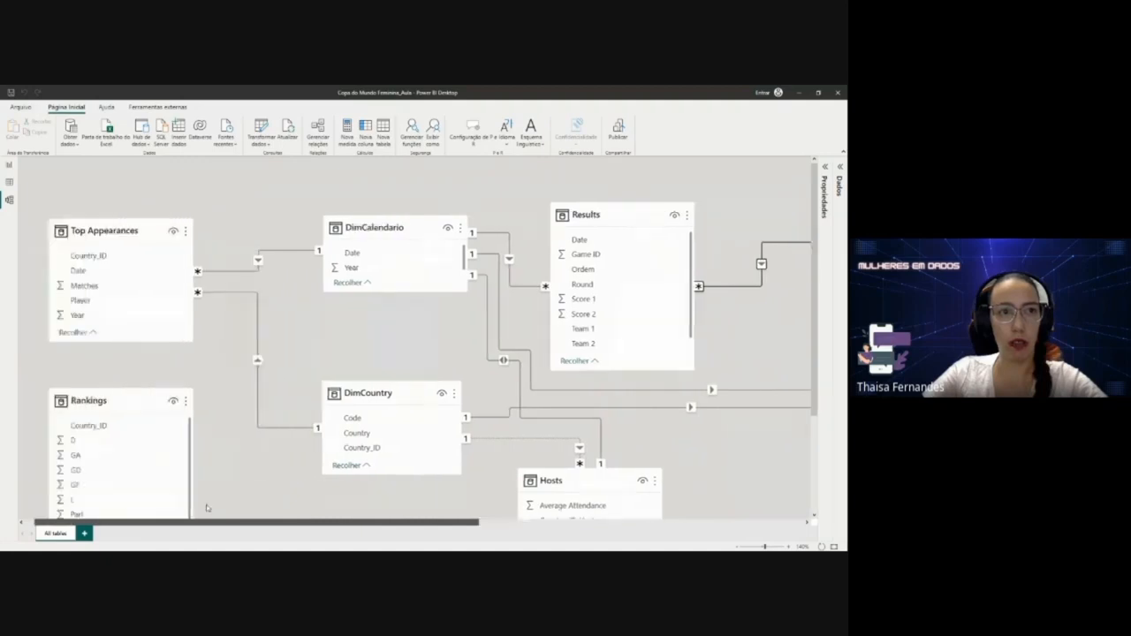
scroll(144, 419, "down", 1)
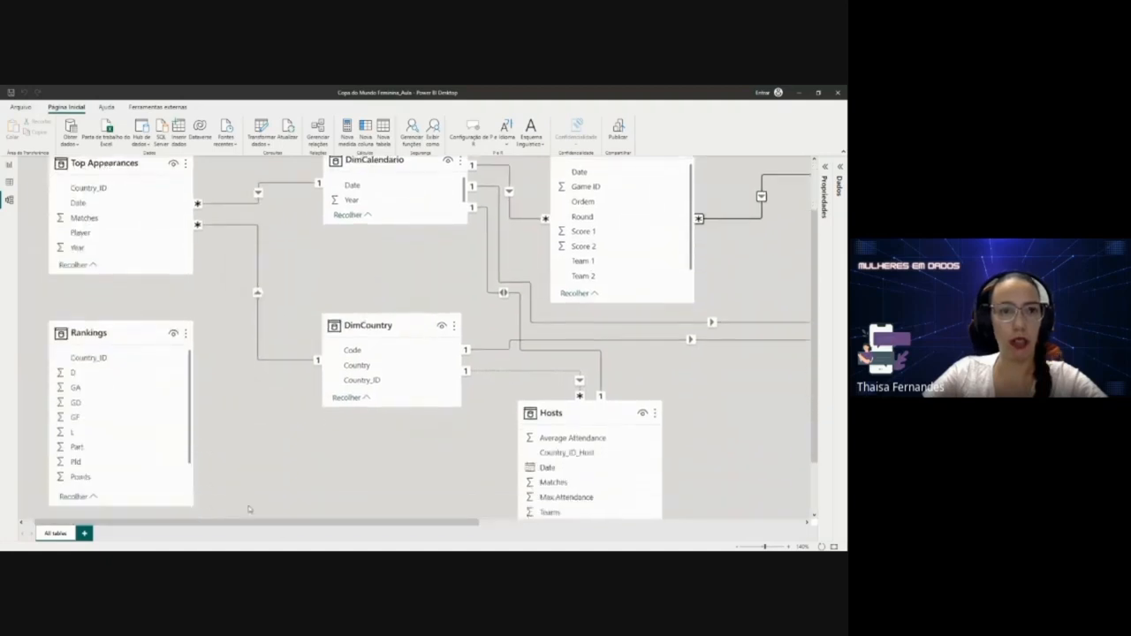
left_click_drag(99, 360, 380, 391)
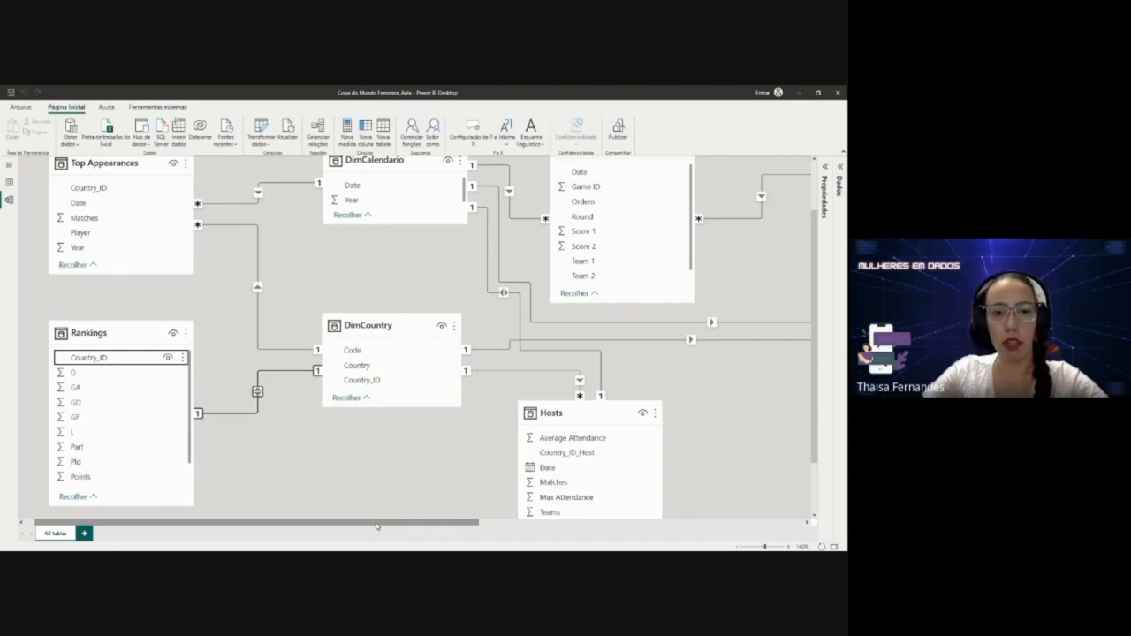
Relate the Code field of DimCountry to Results twice, opening the first relationship for editing and connecting the second to Team 2.
left_click_drag(378, 523, 446, 523)
scroll(372, 447, "up", 2)
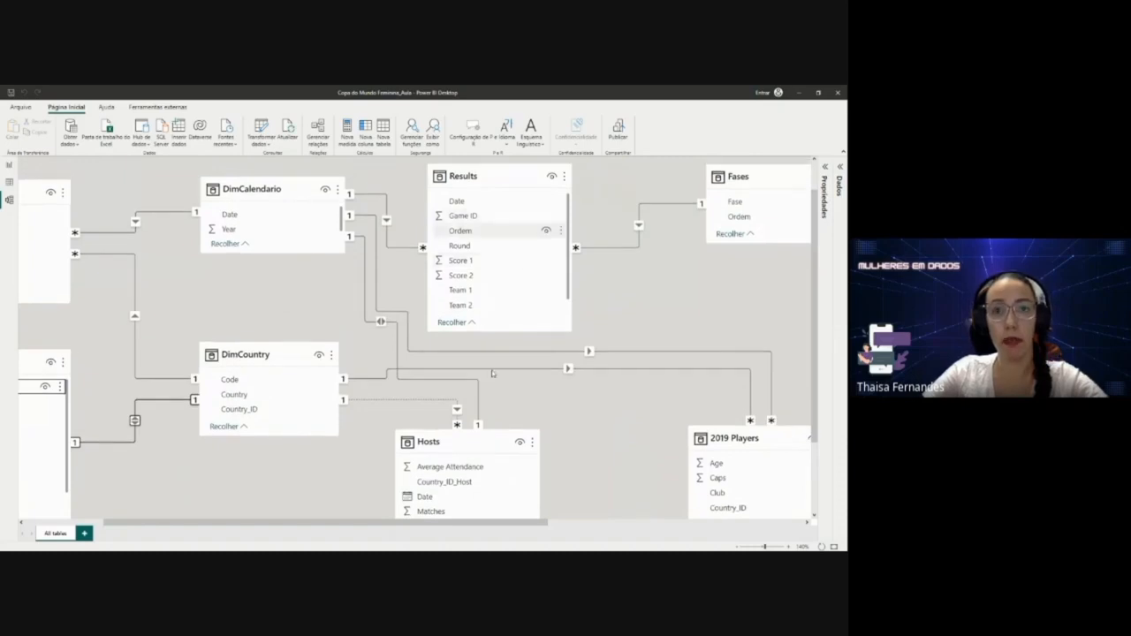
left_click_drag(548, 523, 747, 523)
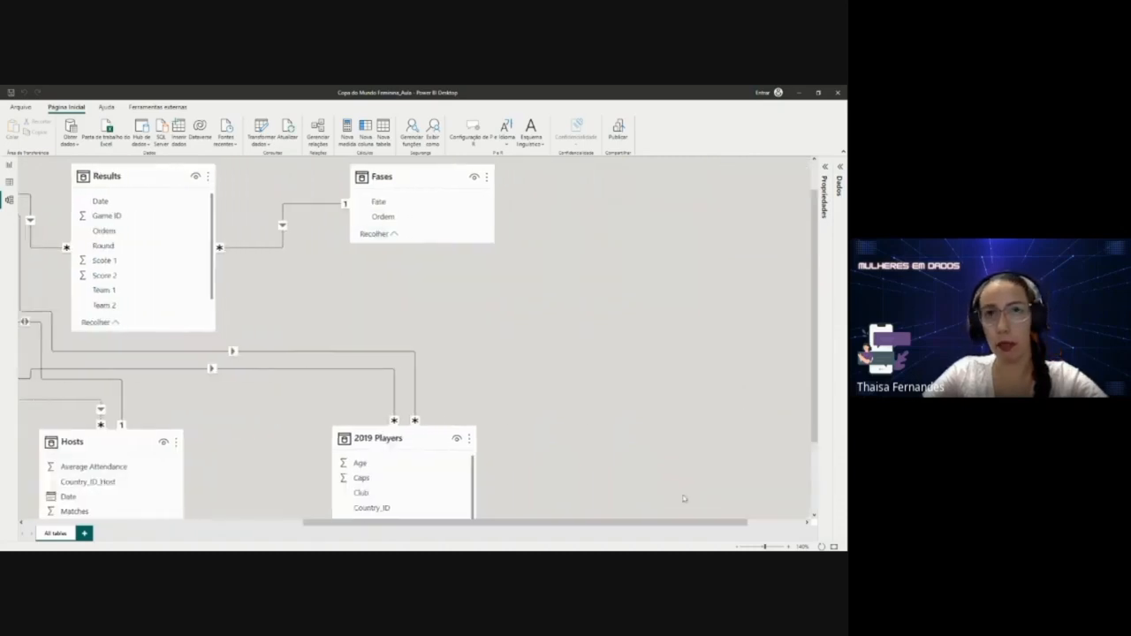
scroll(675, 492, "down", 3)
scroll(675, 492, "up", 4)
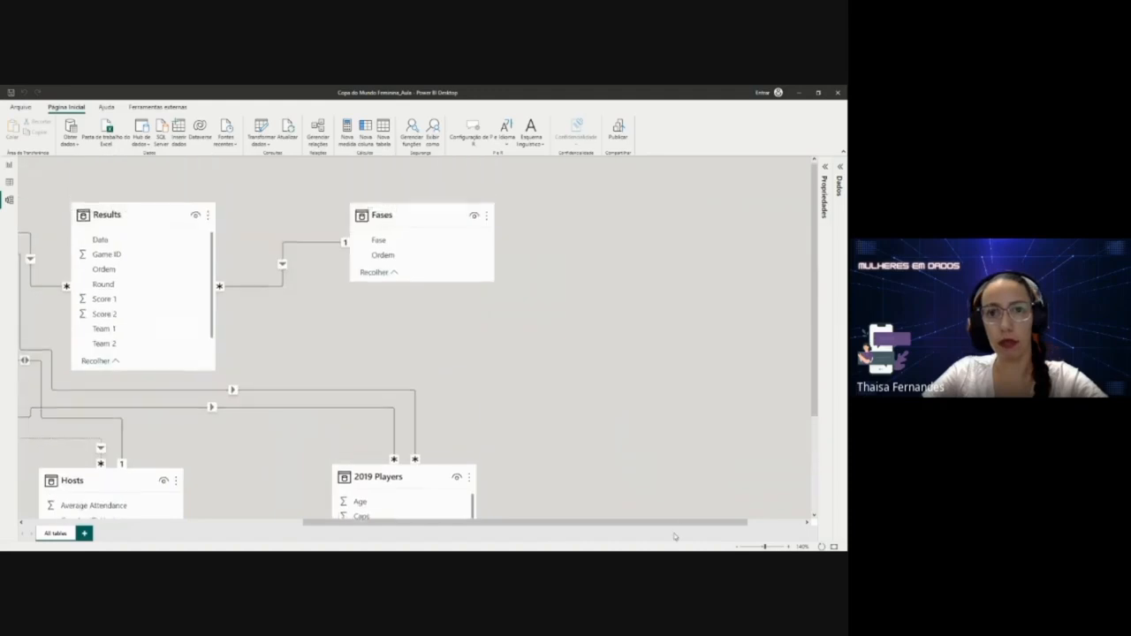
left_click_drag(675, 523, 516, 517)
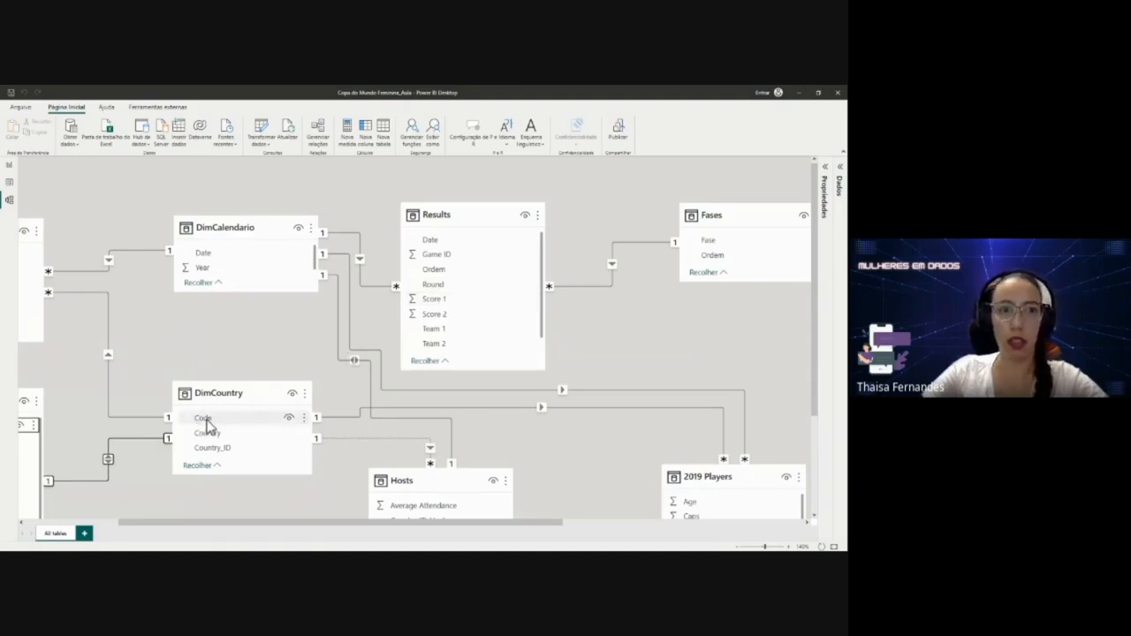
left_click_drag(203, 421, 430, 303)
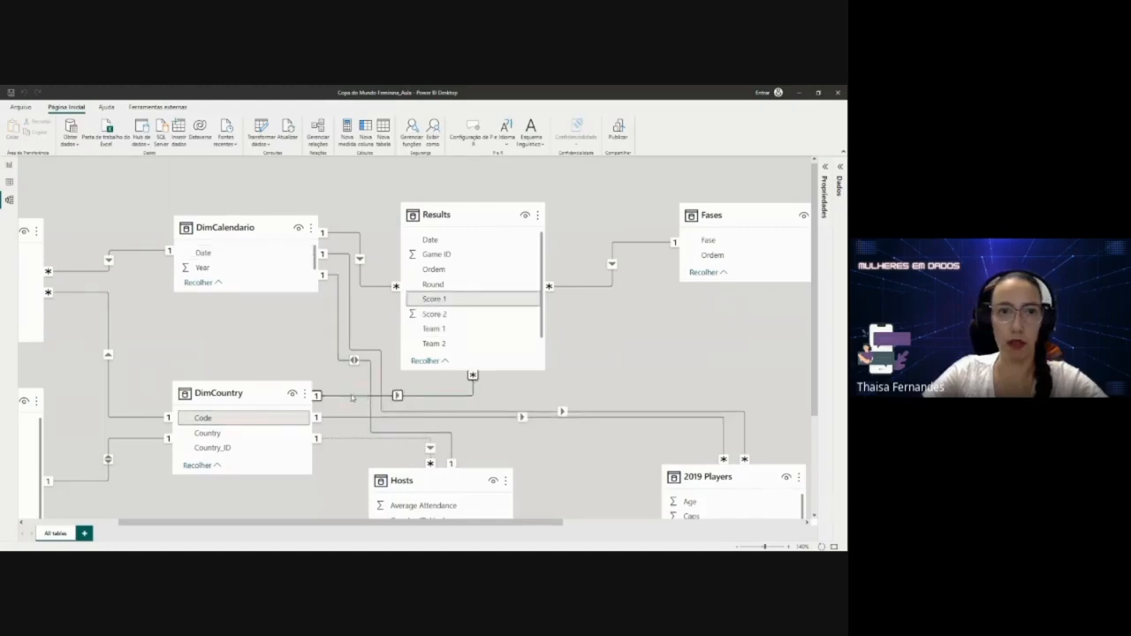
double_click(353, 395)
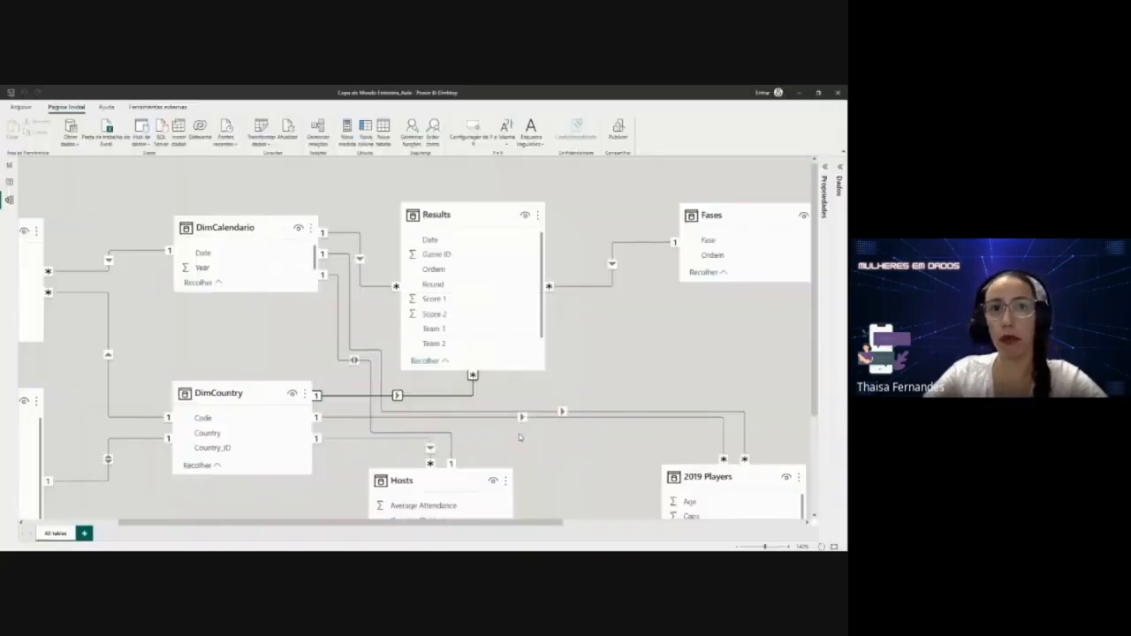
left_click_drag(235, 419, 458, 336)
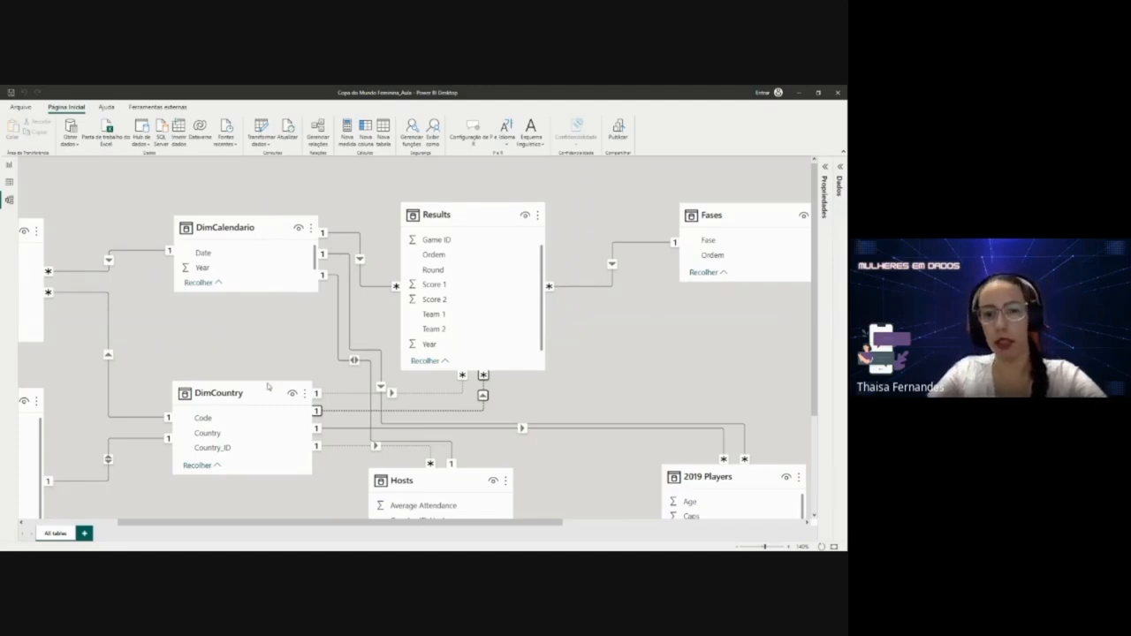
Review the list of planned metrics on the report page, highlighting the line "Maior media de públicos".
left_click(10, 165)
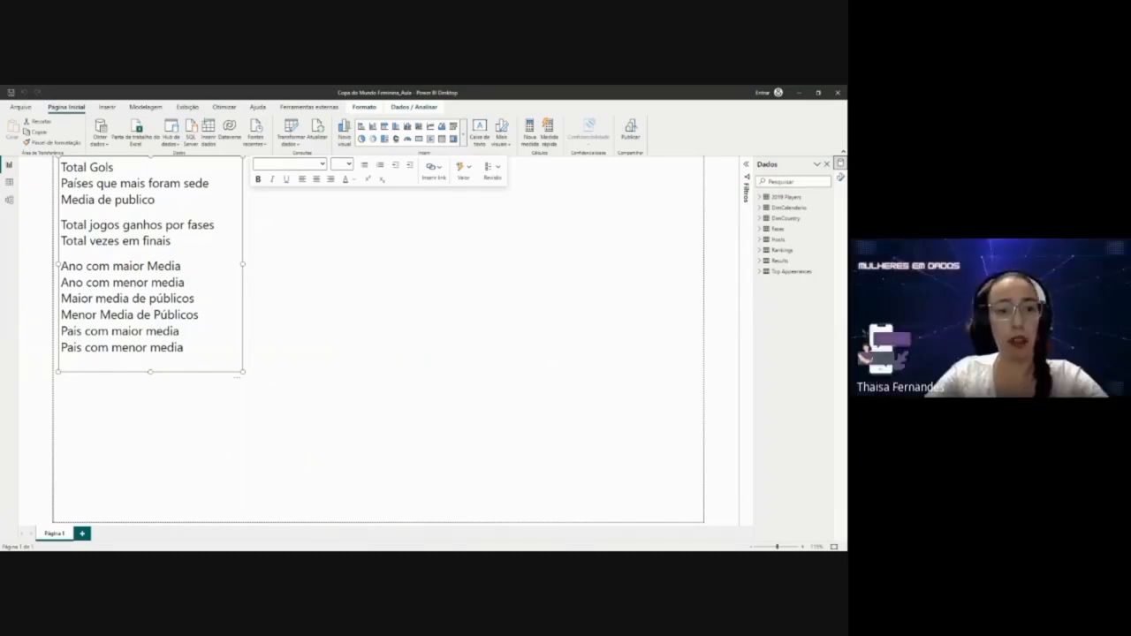
left_click(369, 248)
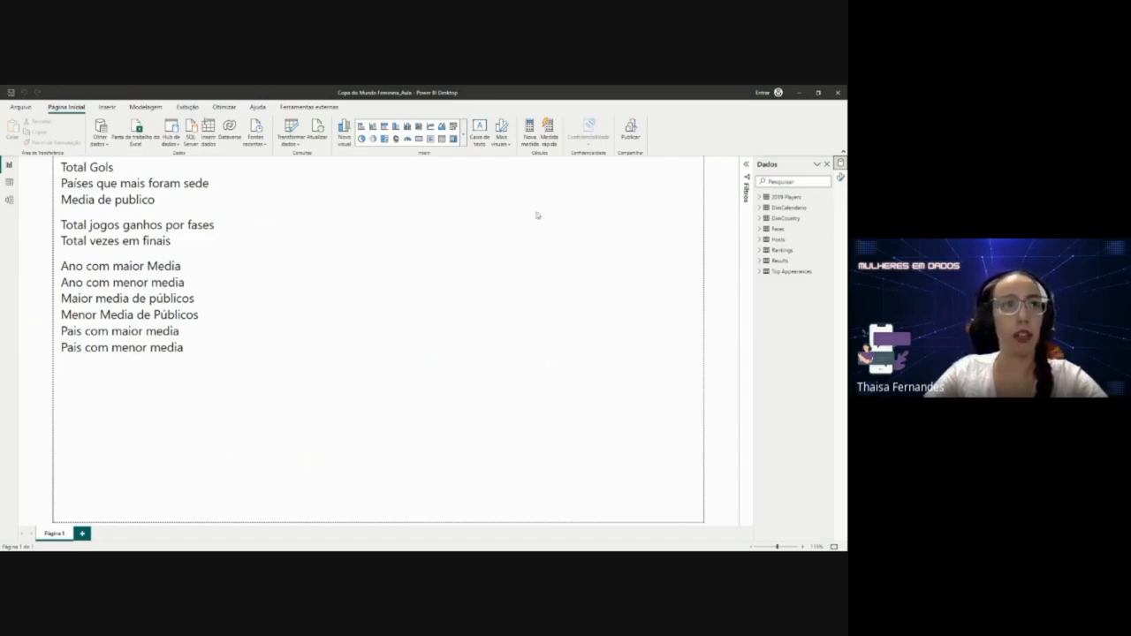
left_click(137, 302)
left_click_drag(200, 300, 77, 301)
left_click(291, 303)
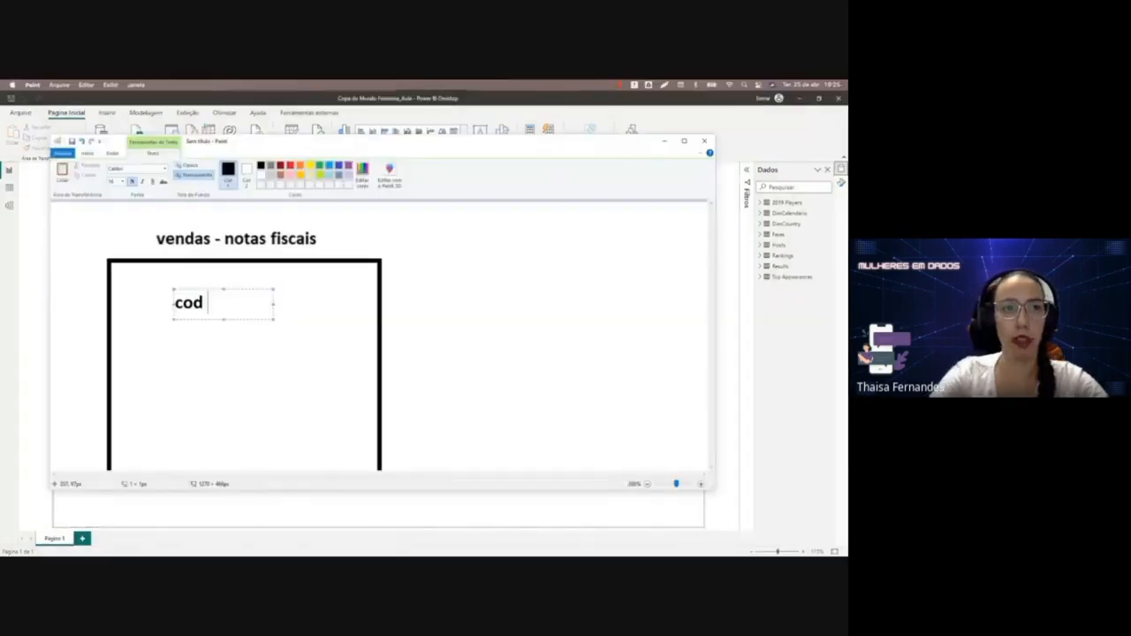
In Paint, replace "cod" in the "vendas - notas fiscais" rectangle with "01 - camiseta" and widen the text box to fit one line.
key("BackSpace")
key("BackSpace")
key("BackSpace")
type("01  -  ")
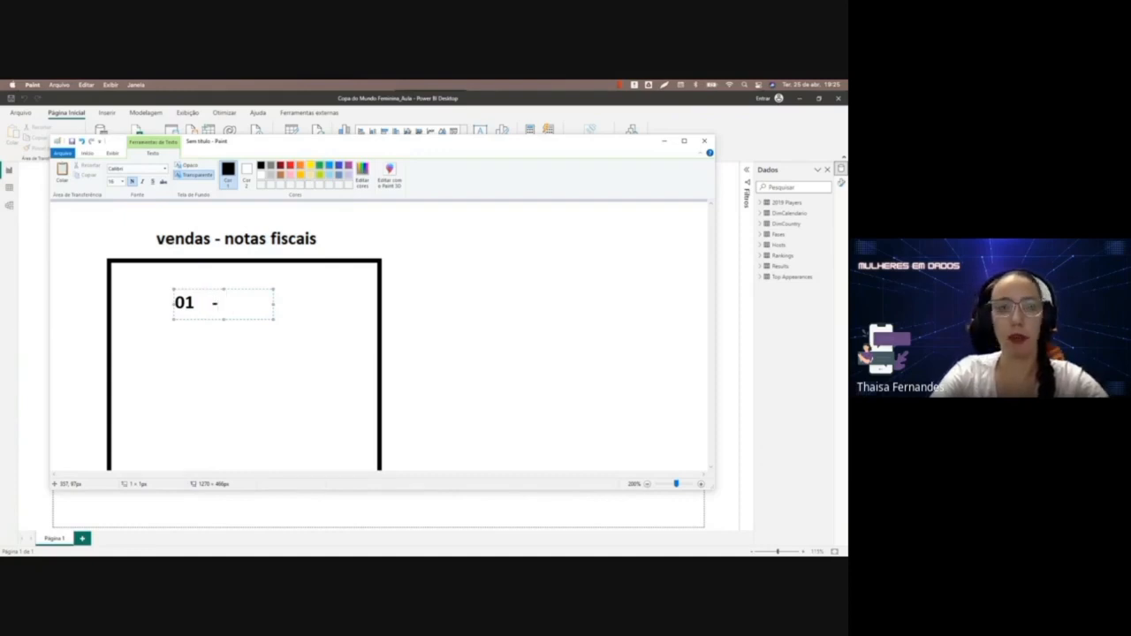
type("camiseta")
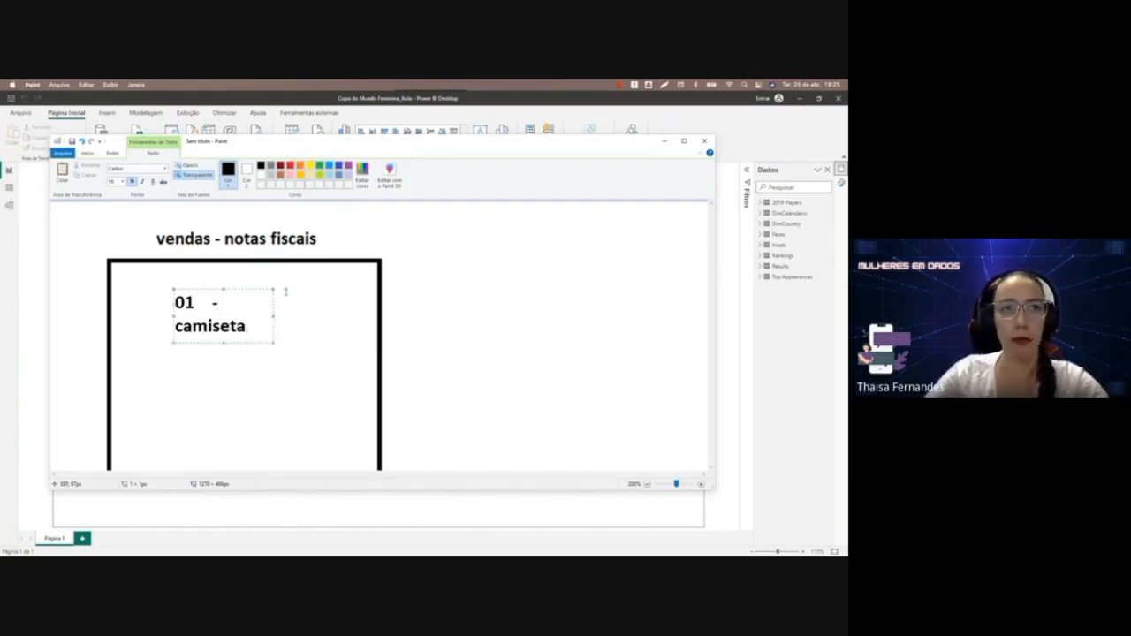
mouse_move(274, 315)
left_mouse_down()
mouse_move(402, 316)
mouse_move(301, 290)
left_mouse_up()
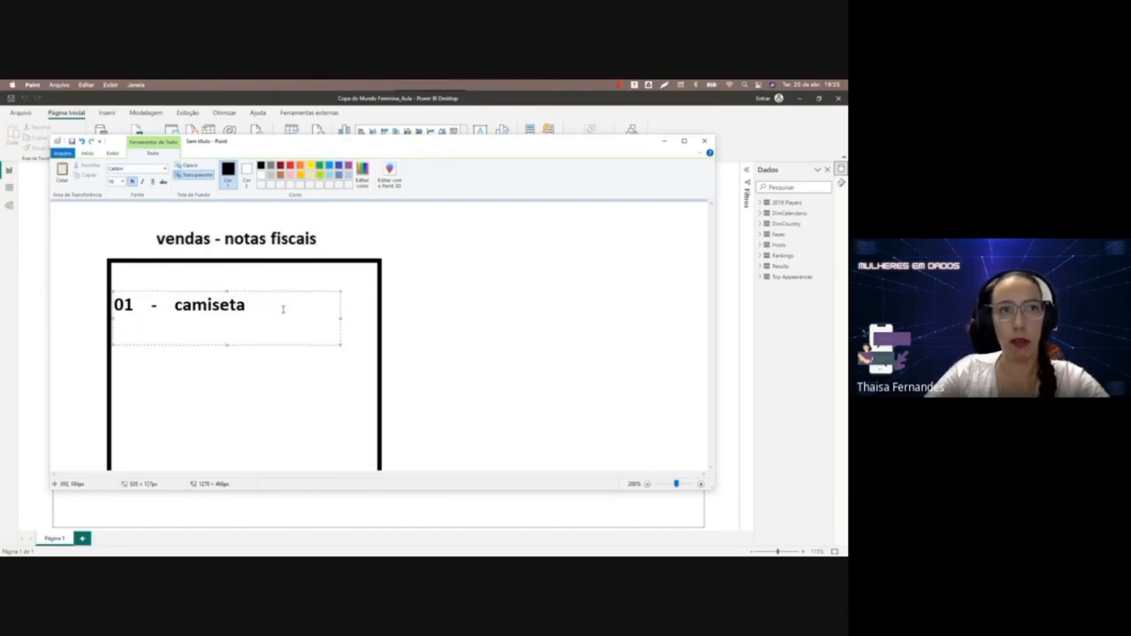
Extend the camiseta row with the price "-- 150" and the quantity 1, keeping the text box wide enough for one line.
type("-- 150")
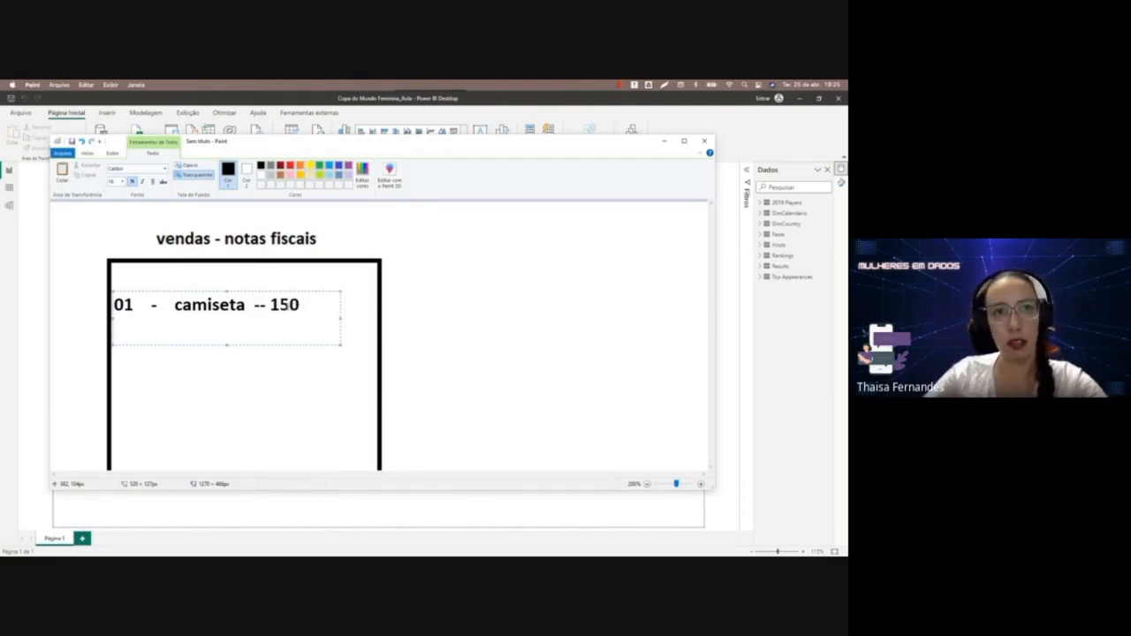
mouse_move(343, 319)
left_mouse_down()
mouse_move(382, 319)
mouse_move(357, 292)
left_mouse_up()
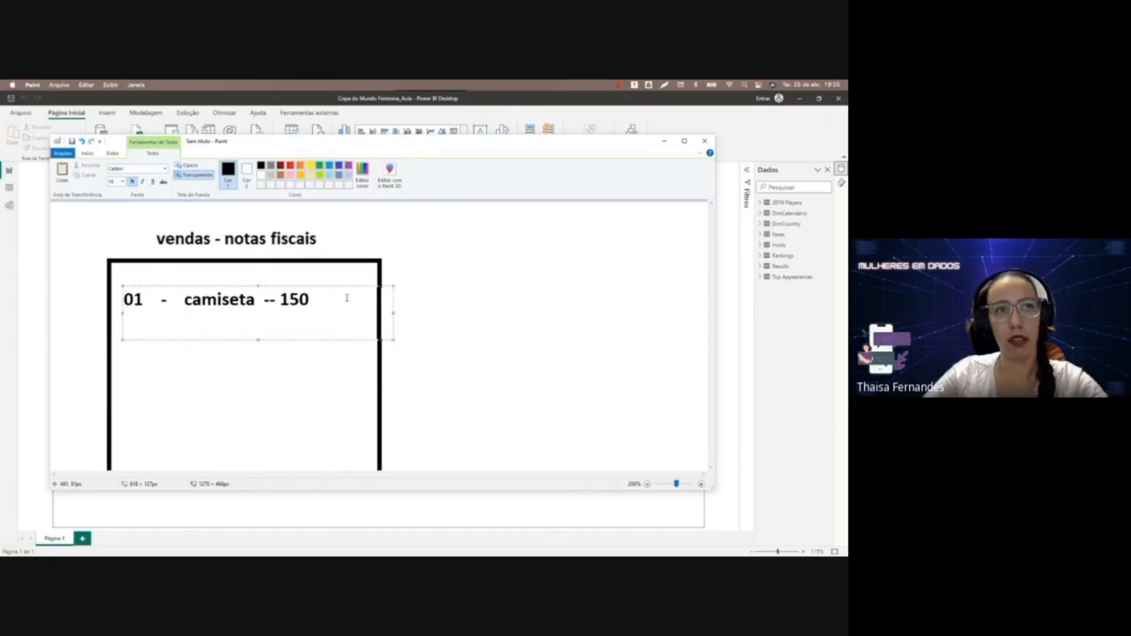
type("q")
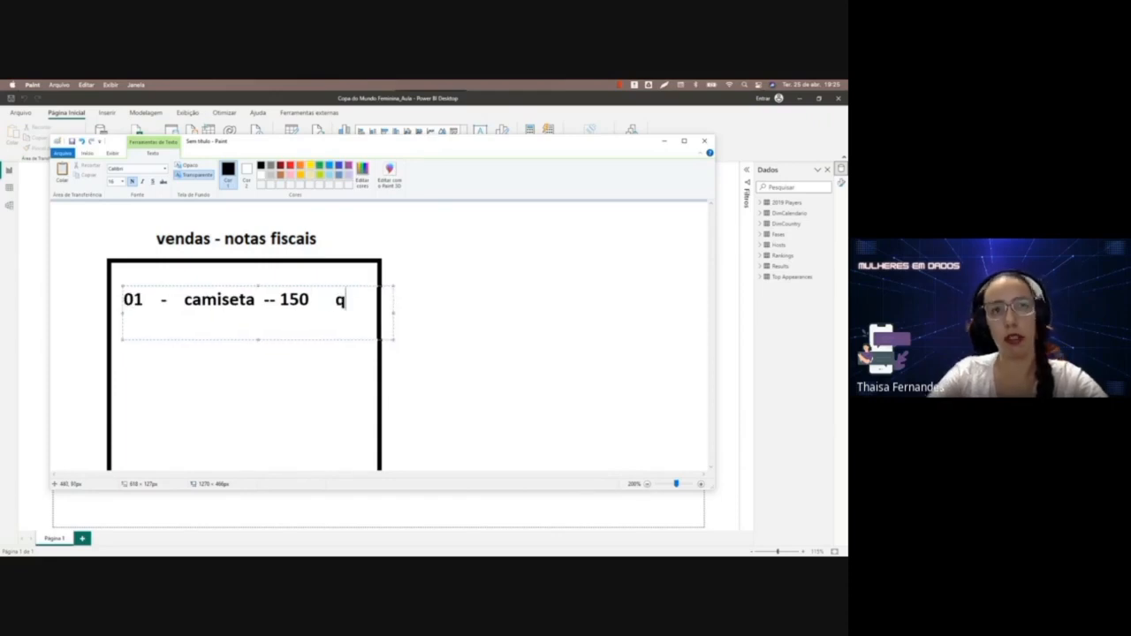
key("BackSpace")
type("1")
Add a second row reading "02 - bermuda -- 80 1" beneath the camiseta row.
key("Return")
type("02")
type("-")
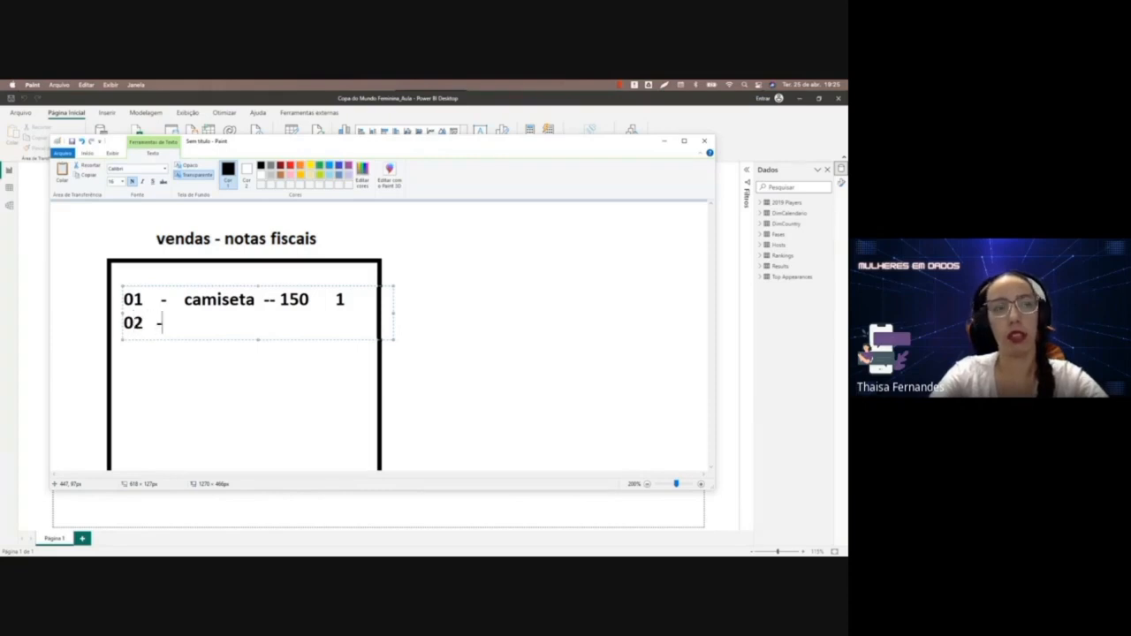
type(" bermuda -- 80    1")
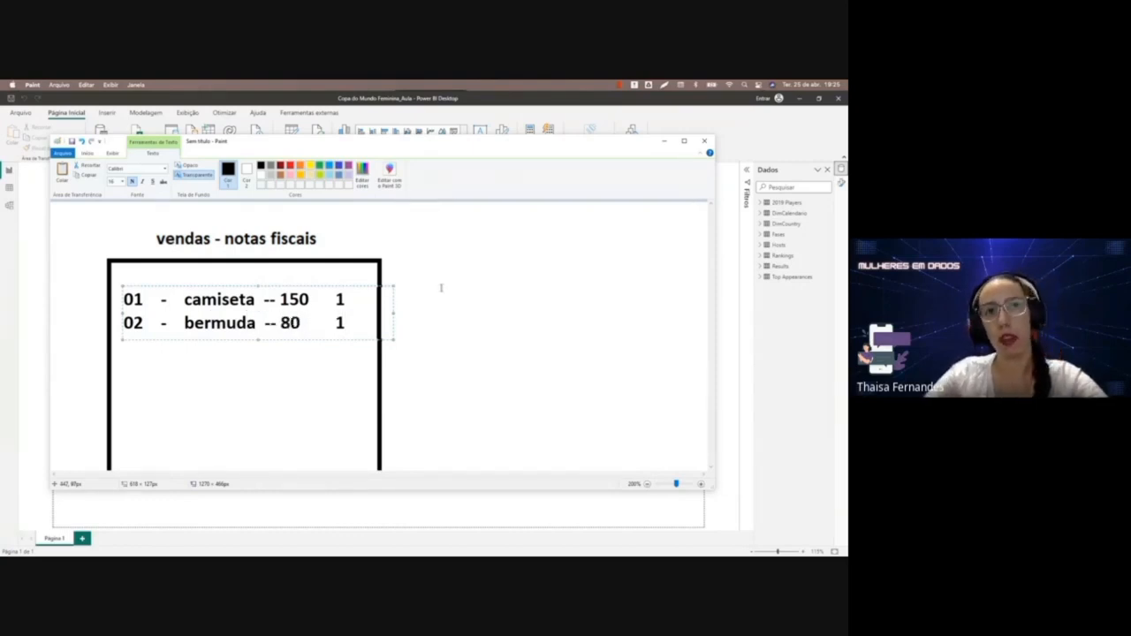
left_click(441, 287)
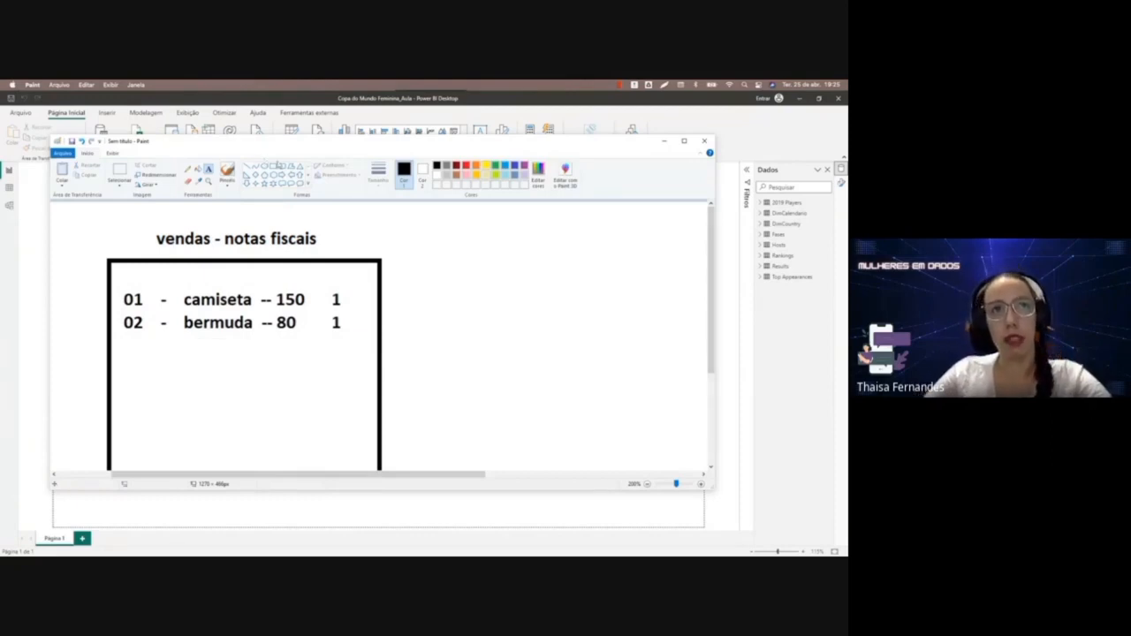
Draw a dark red rectangle beside the sales table and place the text "sum" centered near its upper edge.
left_click(274, 166)
left_click(456, 166)
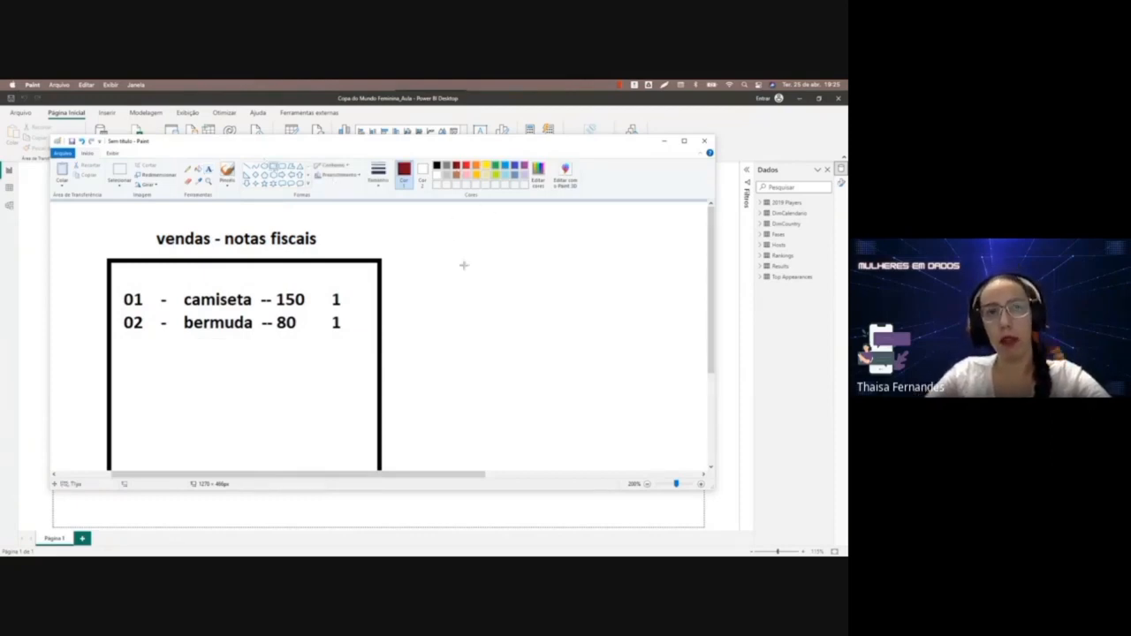
left_click_drag(437, 241, 646, 324)
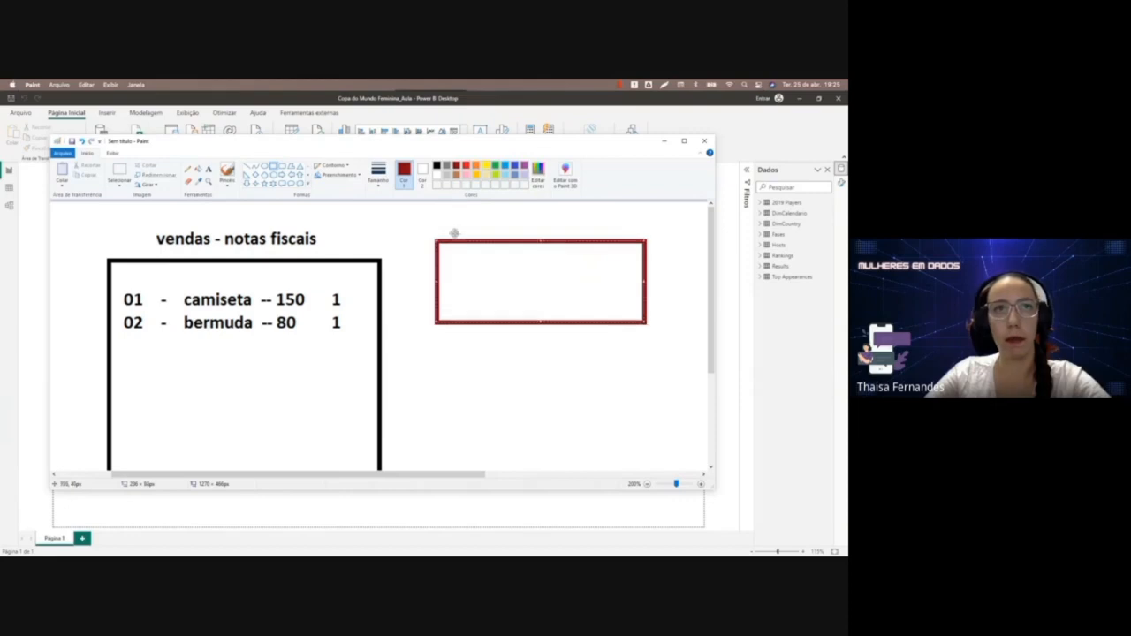
left_click(209, 168)
left_click(492, 262)
type("sum")
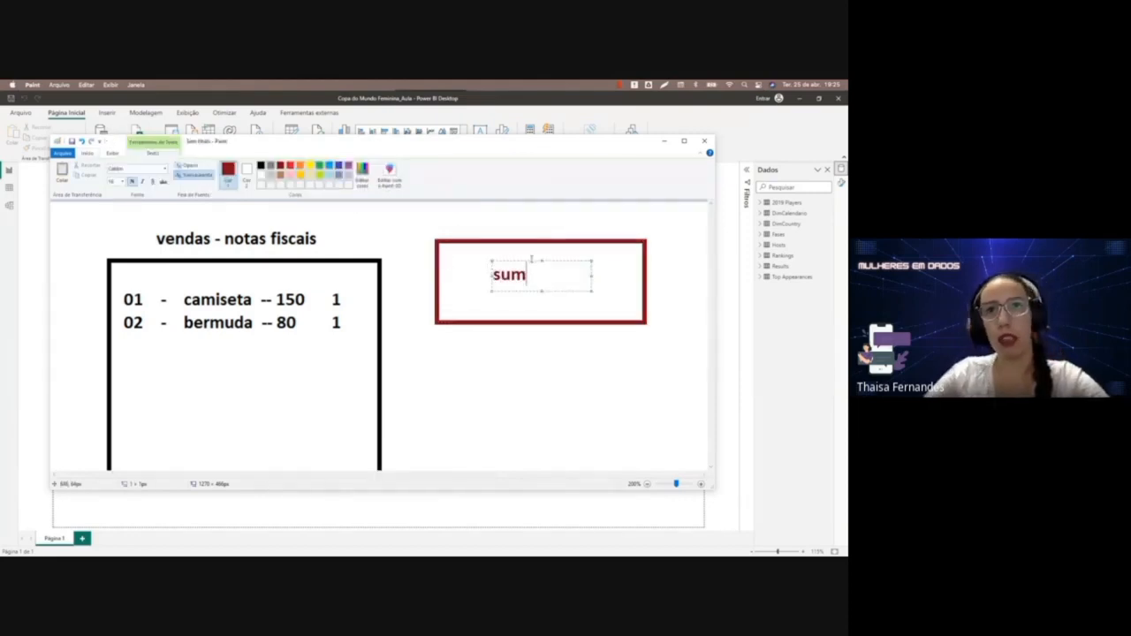
left_click_drag(530, 260, 548, 246)
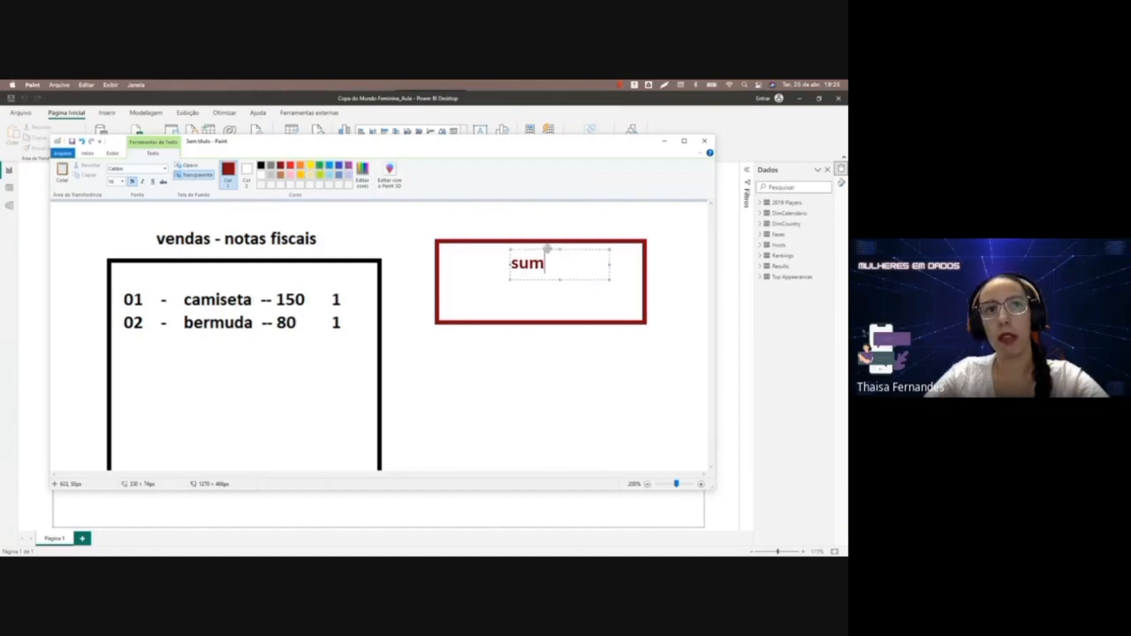
left_click(470, 384)
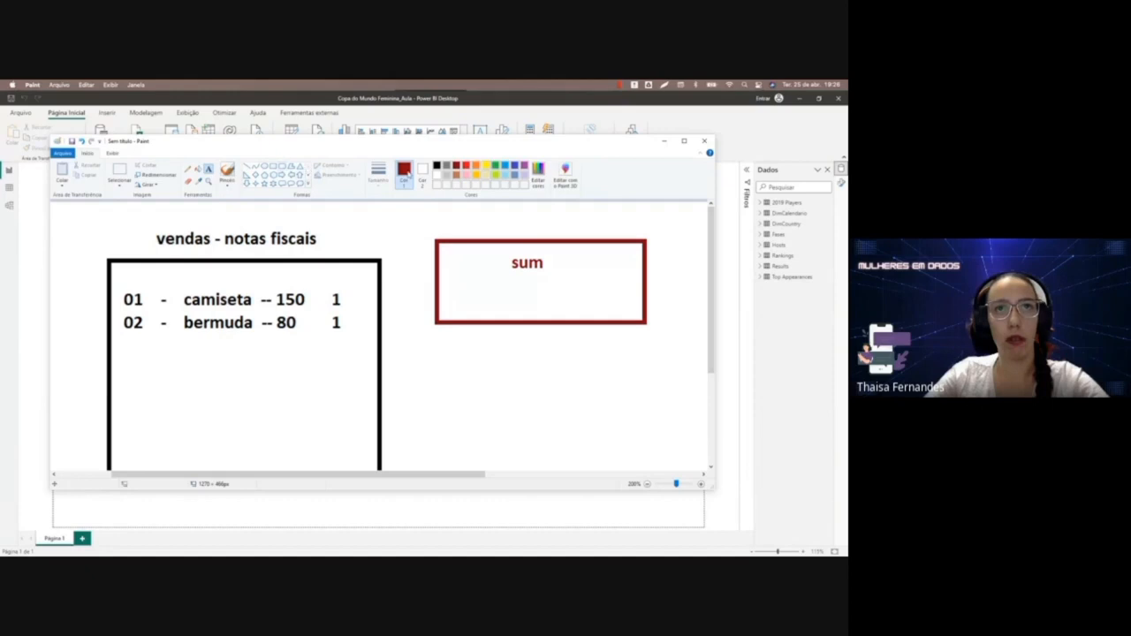
Cover the bermuda row's quantity with a black 2 in an opaque text box narrow enough to clear the table border.
left_click(435, 166)
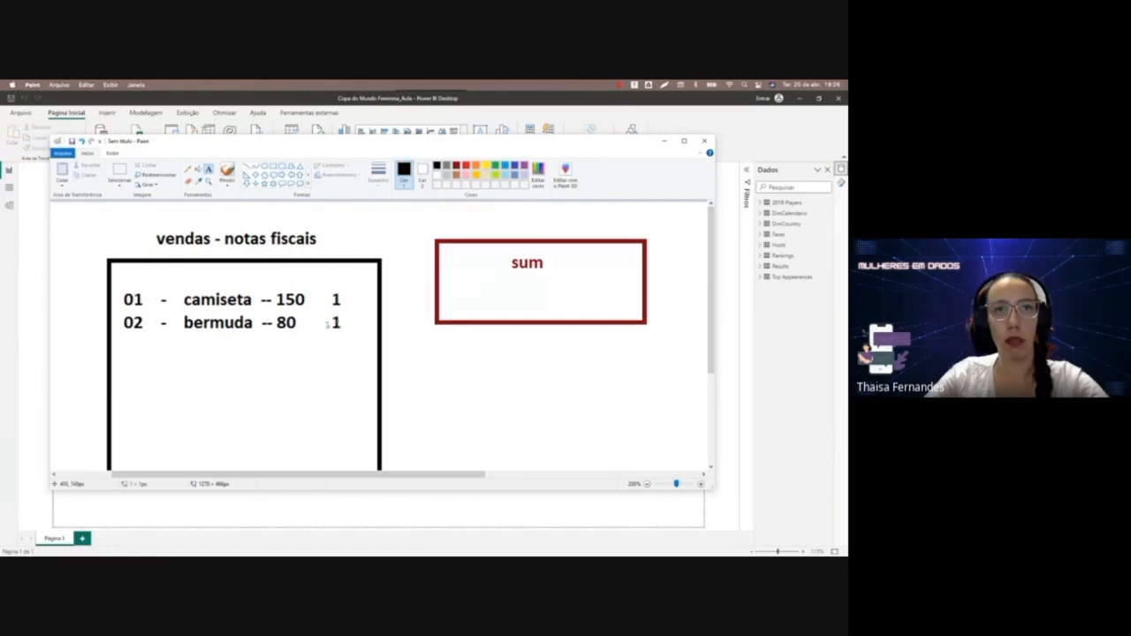
left_click(327, 325)
type("2")
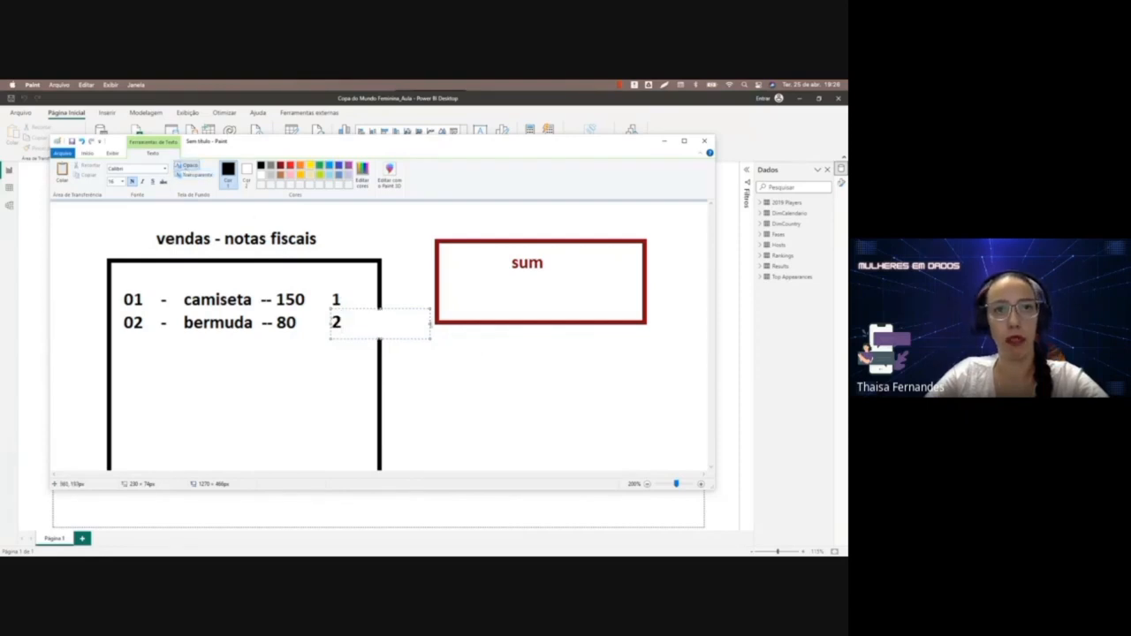
left_click_drag(431, 324, 366, 325)
left_click(386, 336)
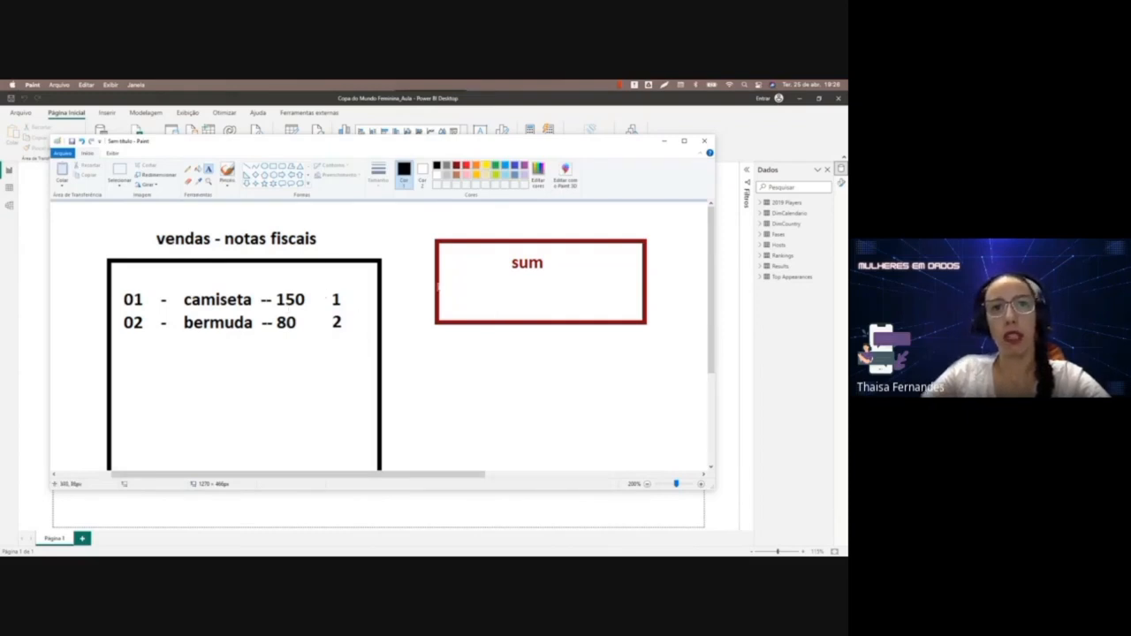
Add the dark red text "sum(qtd_vendida)" on one line below "sum", fitted inside the red rectangle.
left_click(456, 166)
left_click_drag(471, 291, 571, 306)
type("sum(qt")
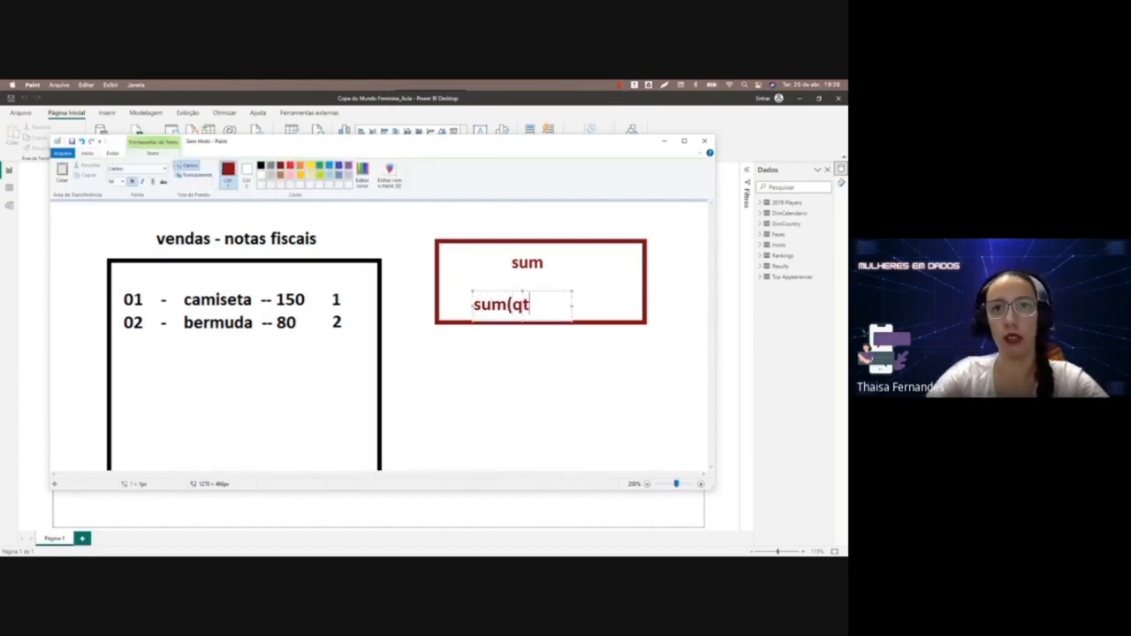
type("d_v")
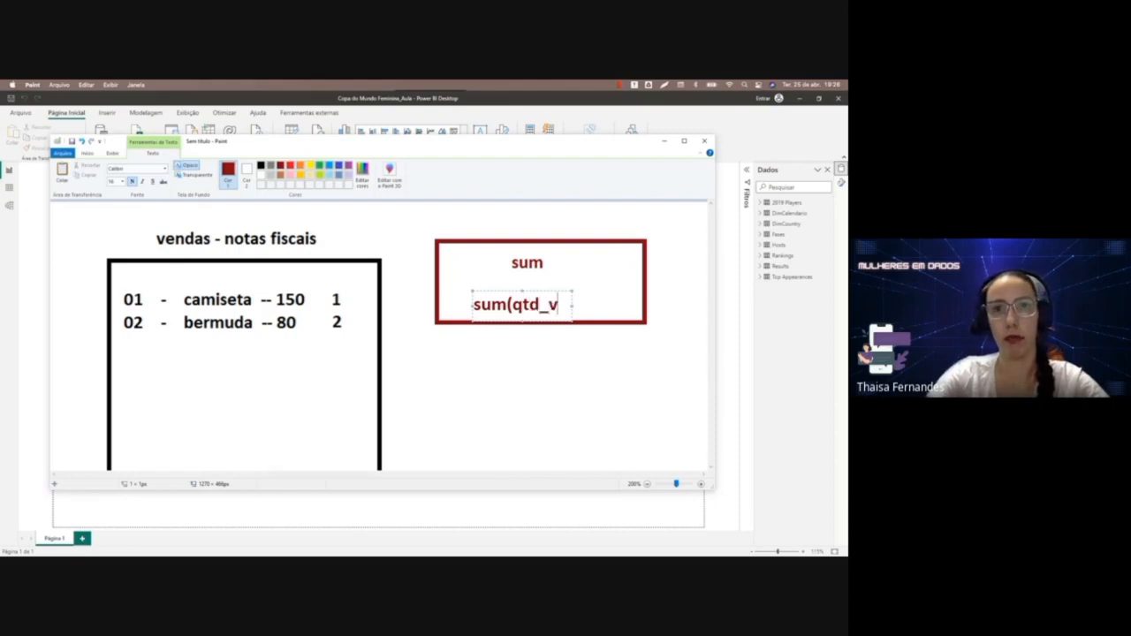
type("endida)")
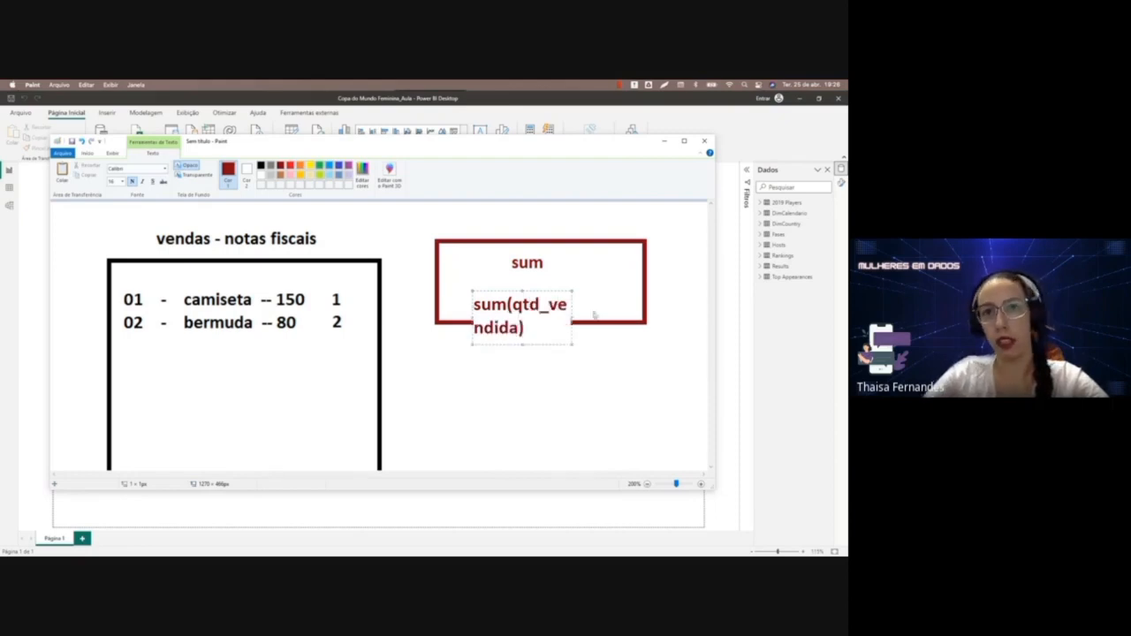
left_click_drag(573, 317, 636, 317)
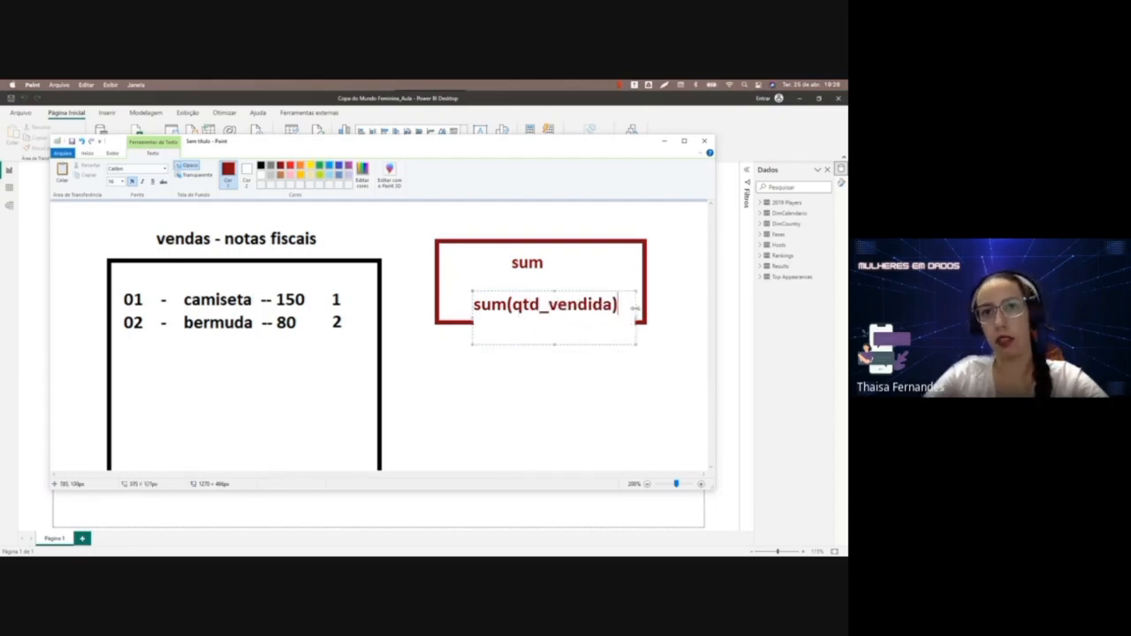
mouse_move(553, 345)
left_mouse_down()
mouse_move(553, 316)
mouse_move(578, 291)
left_mouse_up()
left_click(564, 365)
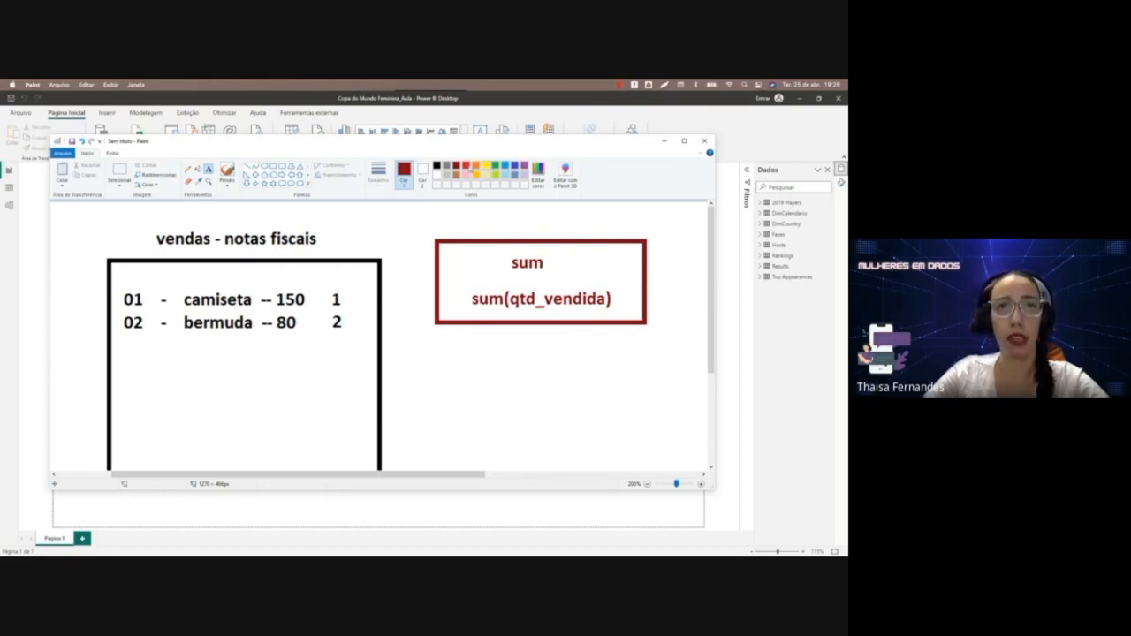
Draw a purple rectangle below the red one and place the purple text "sumx" near its upper edge.
left_click(525, 167)
left_click(274, 167)
left_click_drag(433, 341, 644, 418)
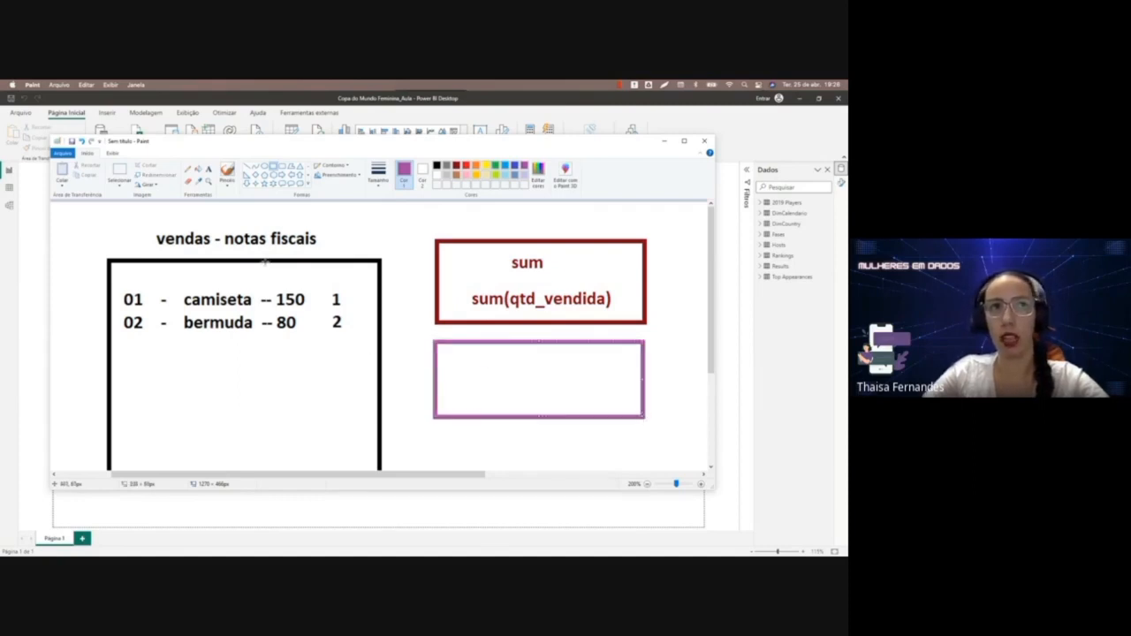
left_click(428, 328)
left_click(209, 169)
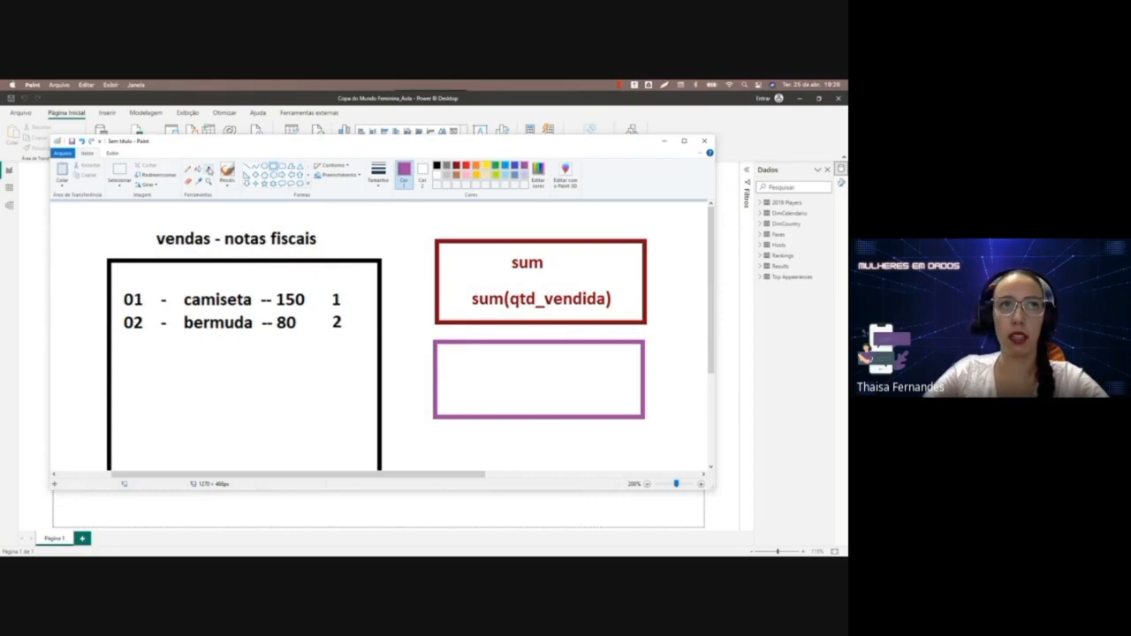
left_click(497, 364)
type("sumx")
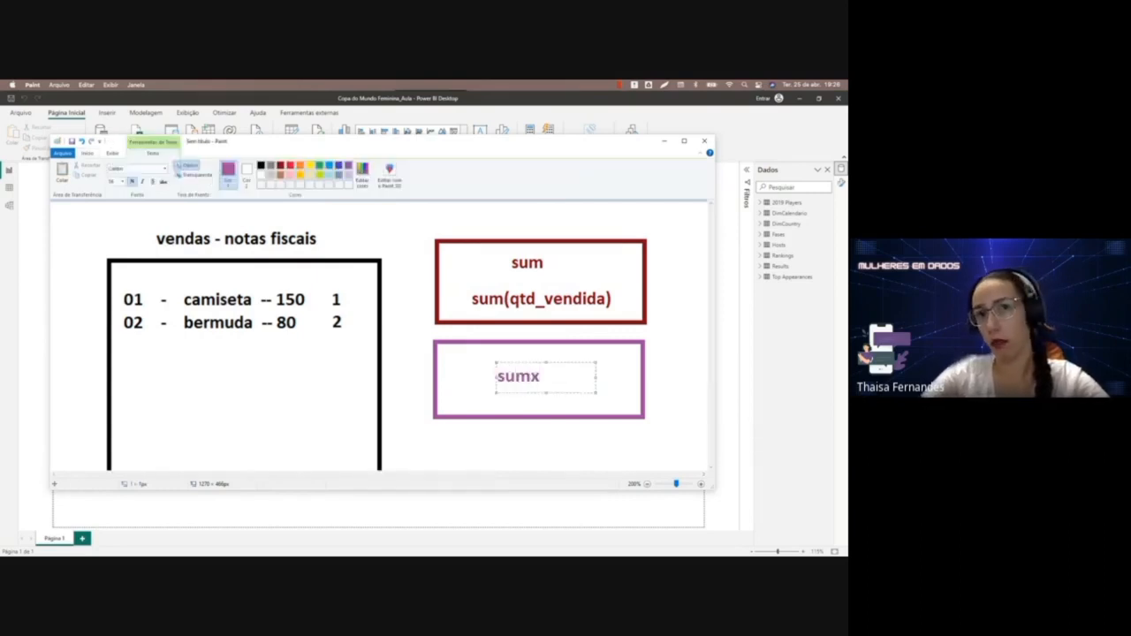
key("Return")
left_click_drag(522, 361, 528, 350)
left_click(470, 397)
left_click(470, 397)
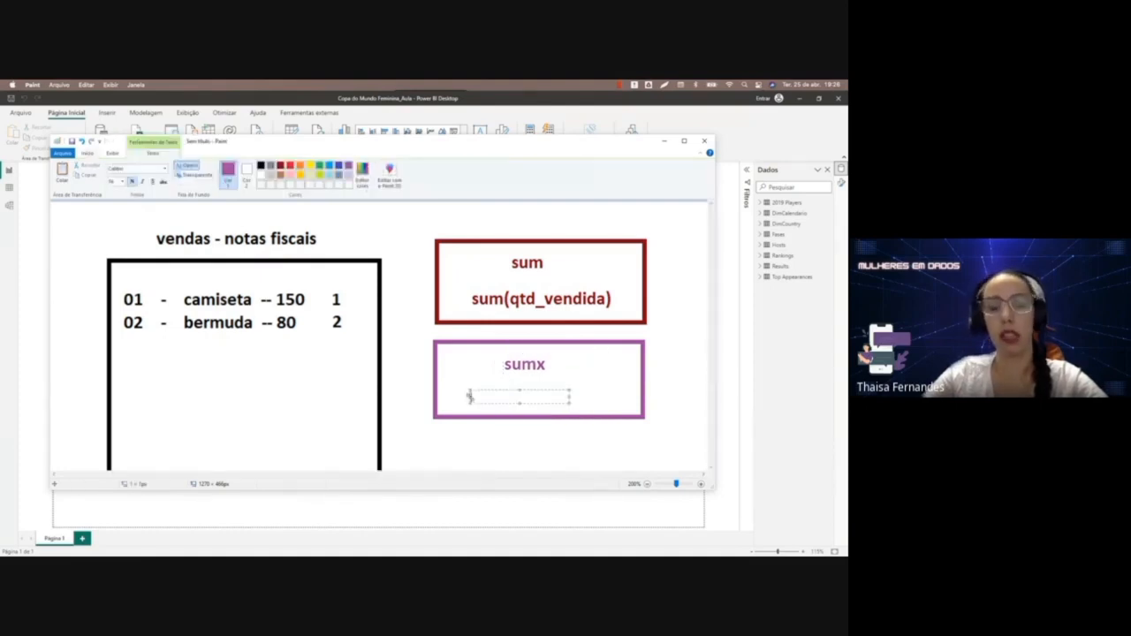
type("sumx(")
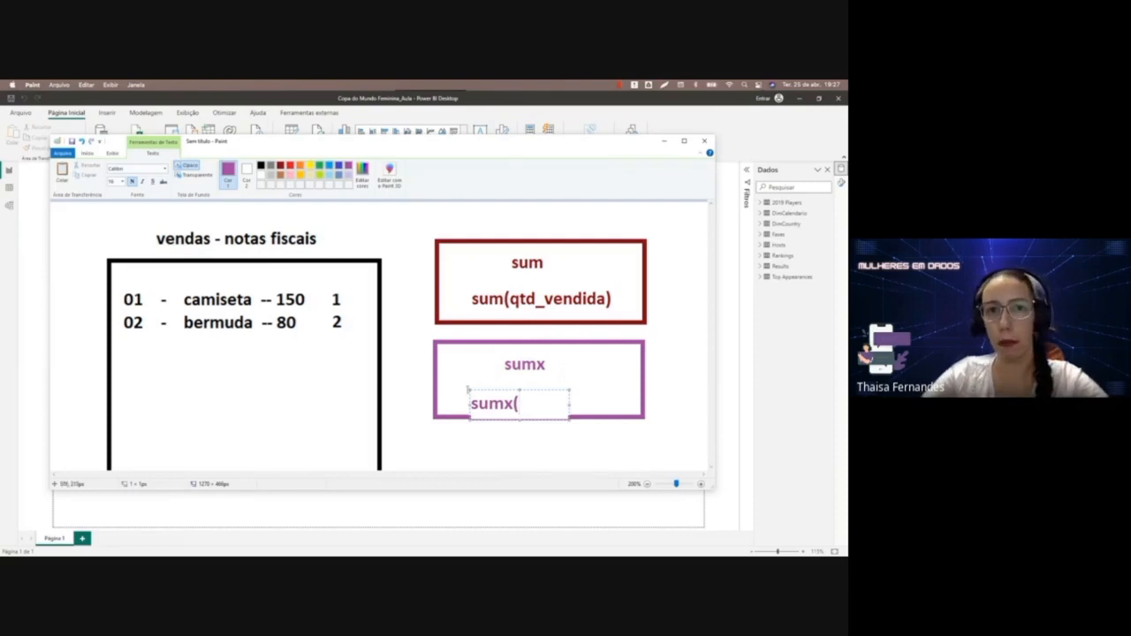
left_click_drag(468, 390, 449, 379)
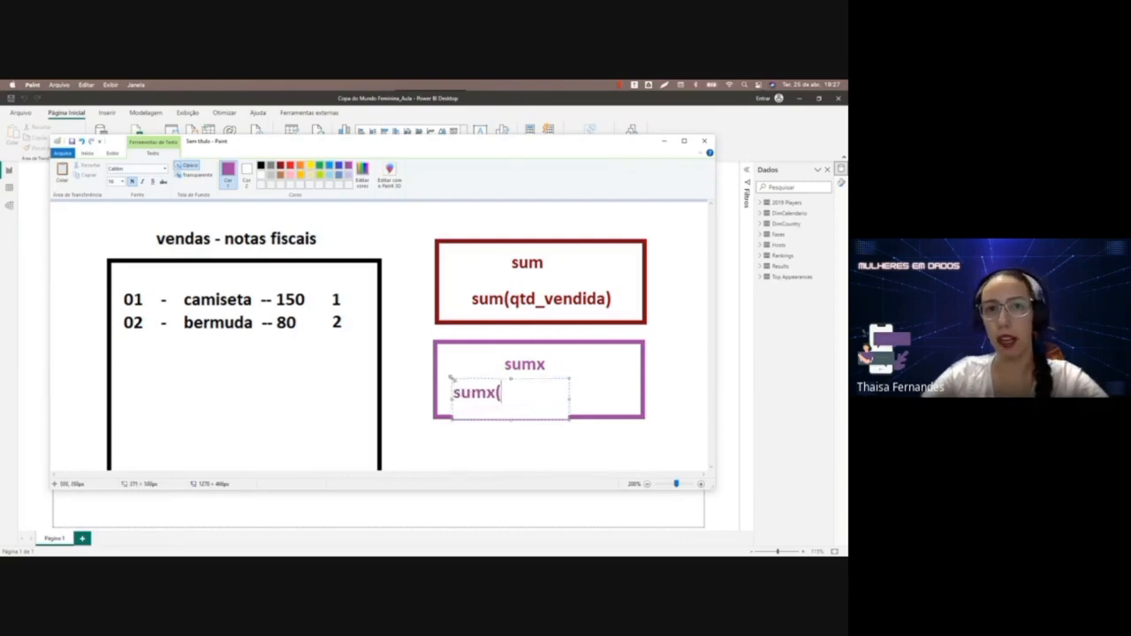
left_click(466, 391)
left_click(509, 390)
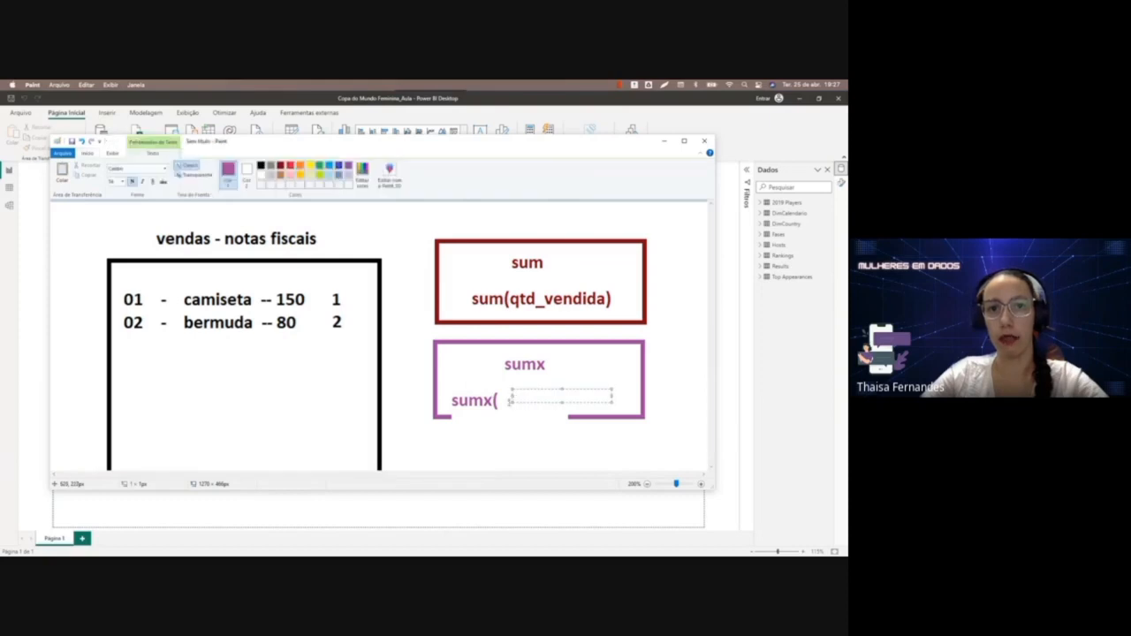
left_click(486, 392)
key("ctrl+z")
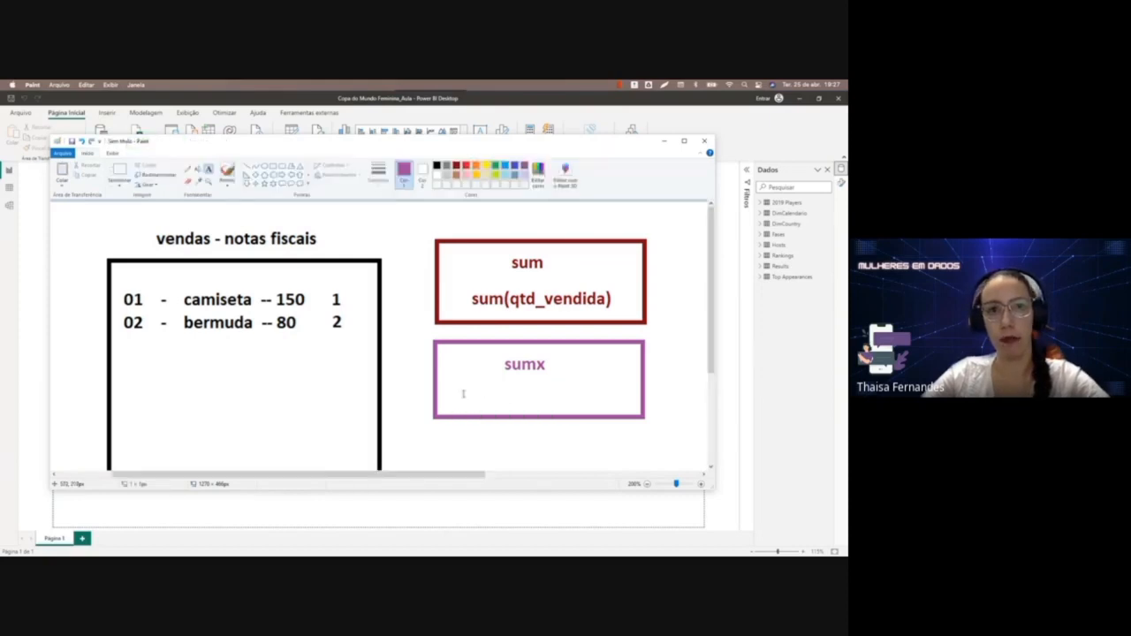
Write "sumx(notasfiscais;pc unit * qtd)" below "sumx", moving and widening its text box.
left_click(463, 391)
type("sumx(")
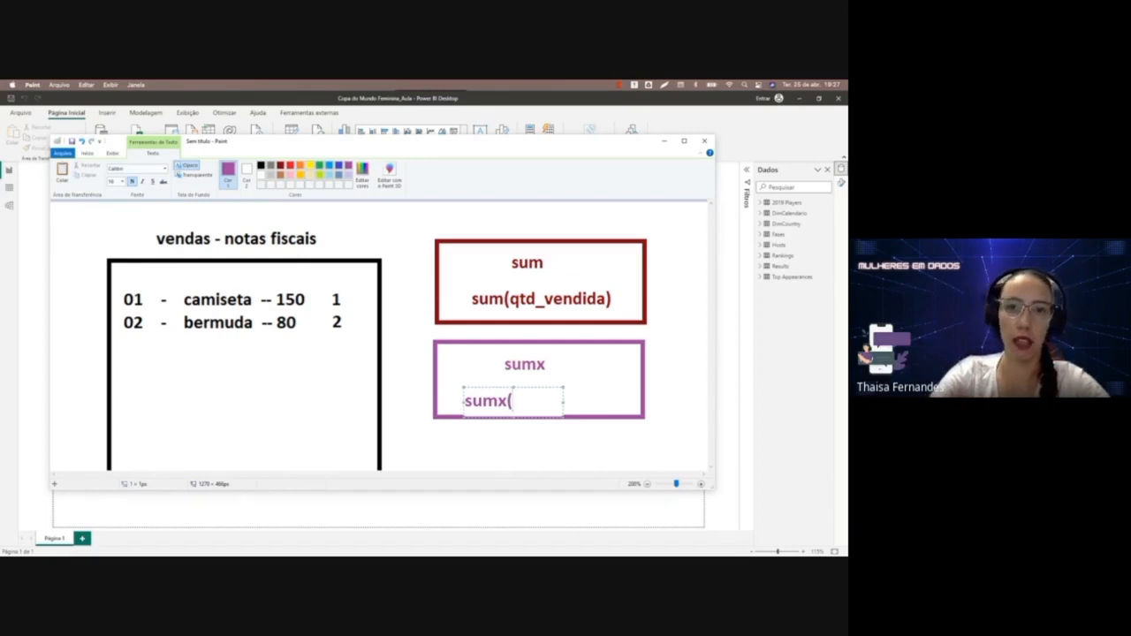
type("n")
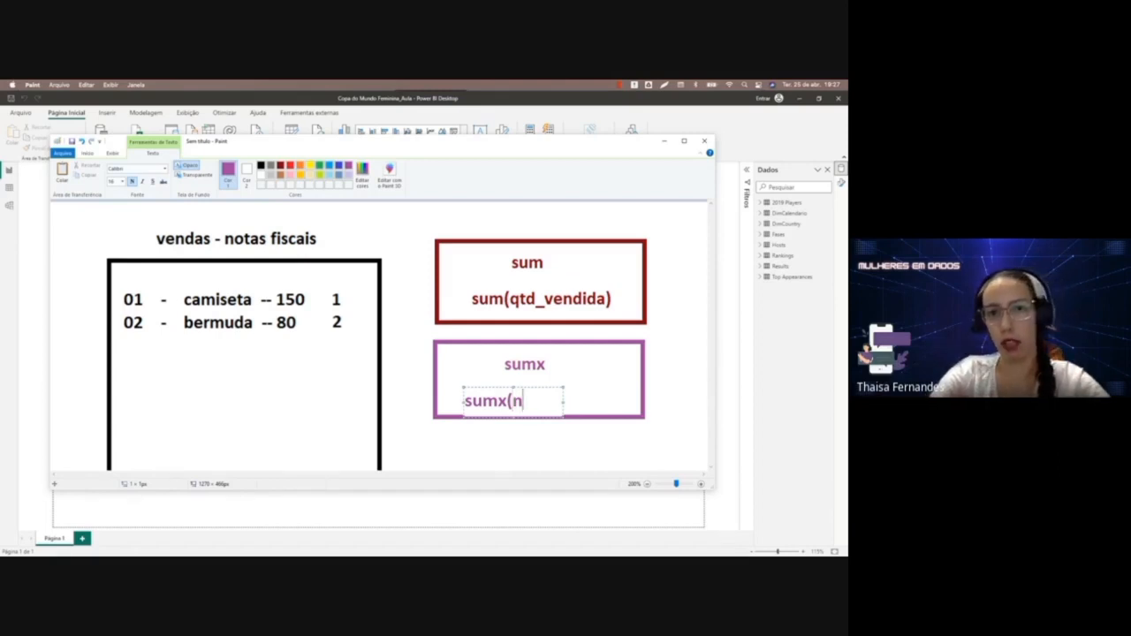
type("otas fiscais;")
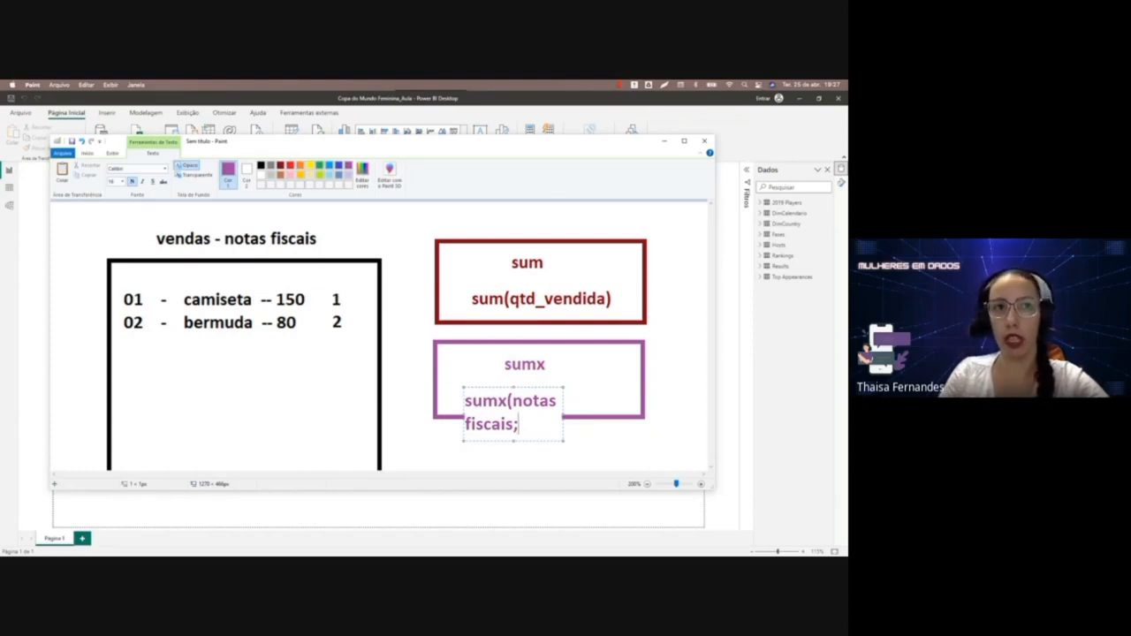
type("v")
key("BackSpace")
type("p")
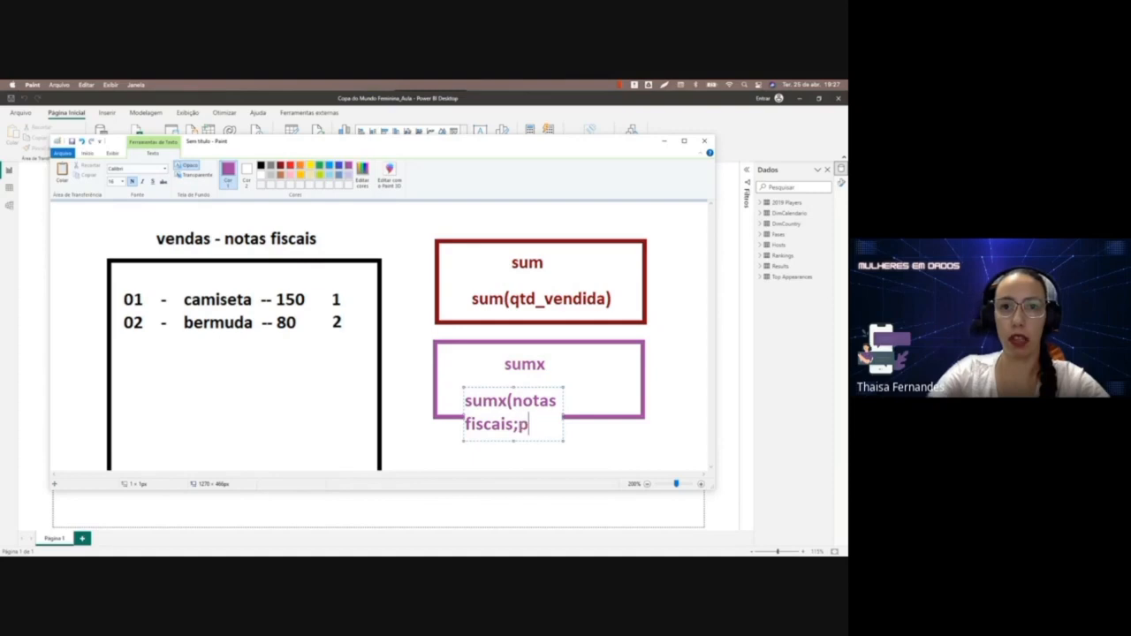
type("c unit * qtd)")
mouse_move(562, 426)
left_mouse_down()
mouse_move(649, 414)
mouse_move(590, 384)
left_mouse_up()
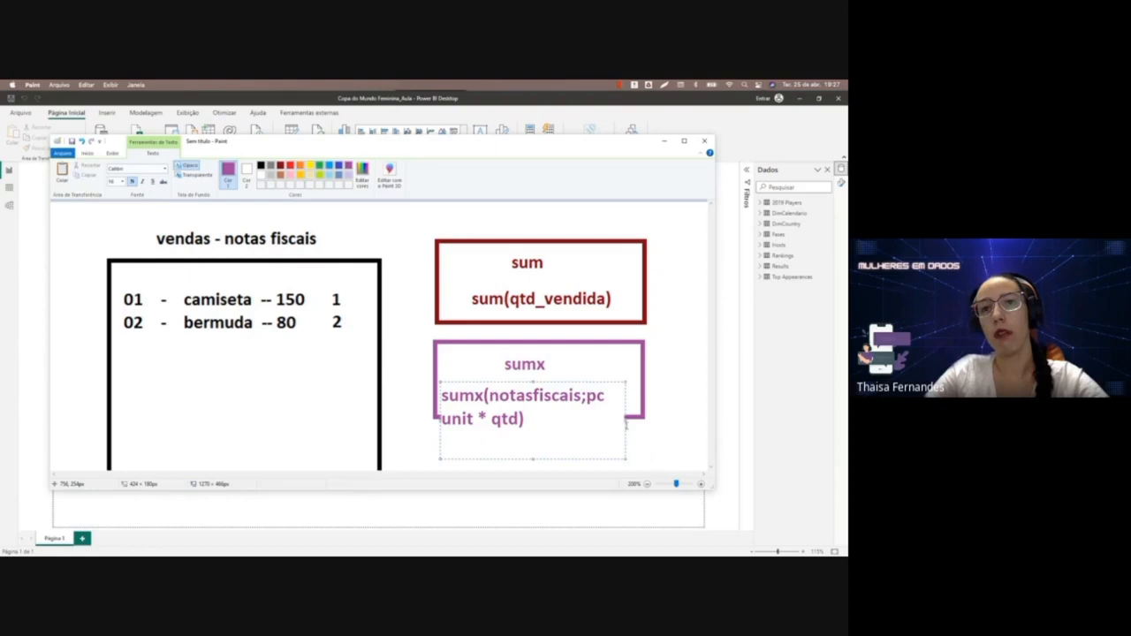
left_click_drag(625, 421, 691, 421)
Reduce the font size of the whole sumx formula text to 12.
key("ctrl+a")
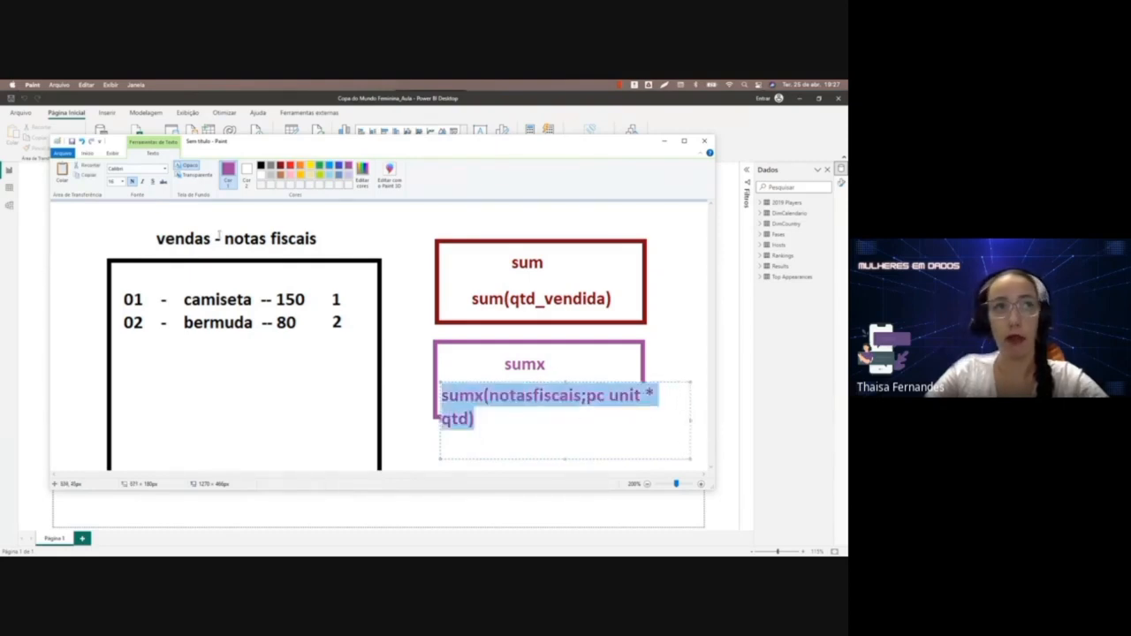
left_click(122, 181)
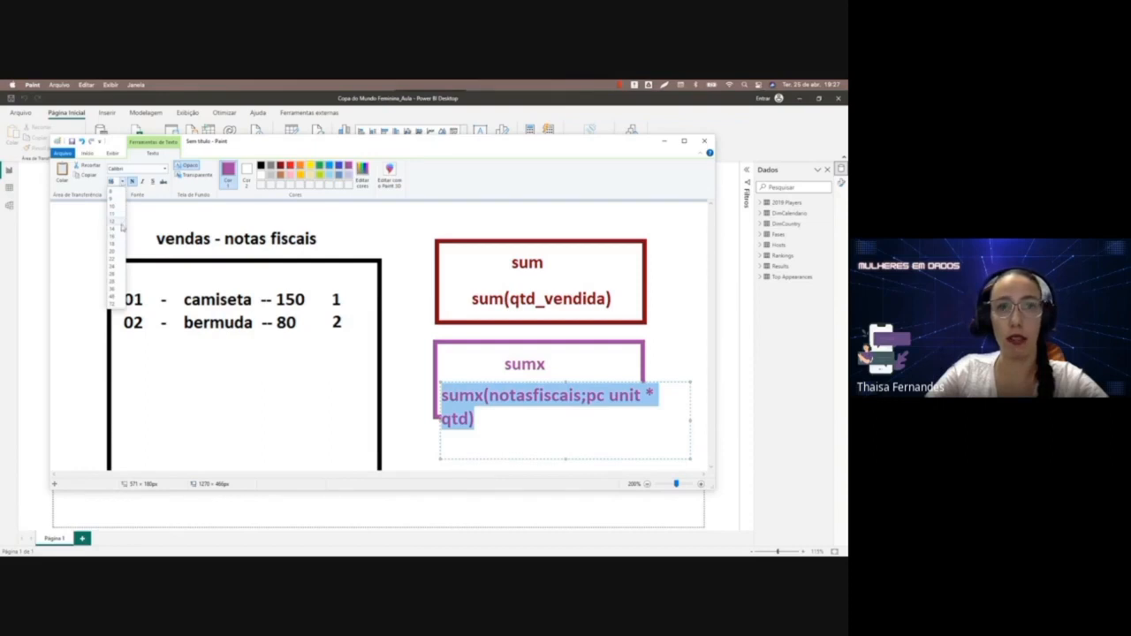
left_click(122, 228)
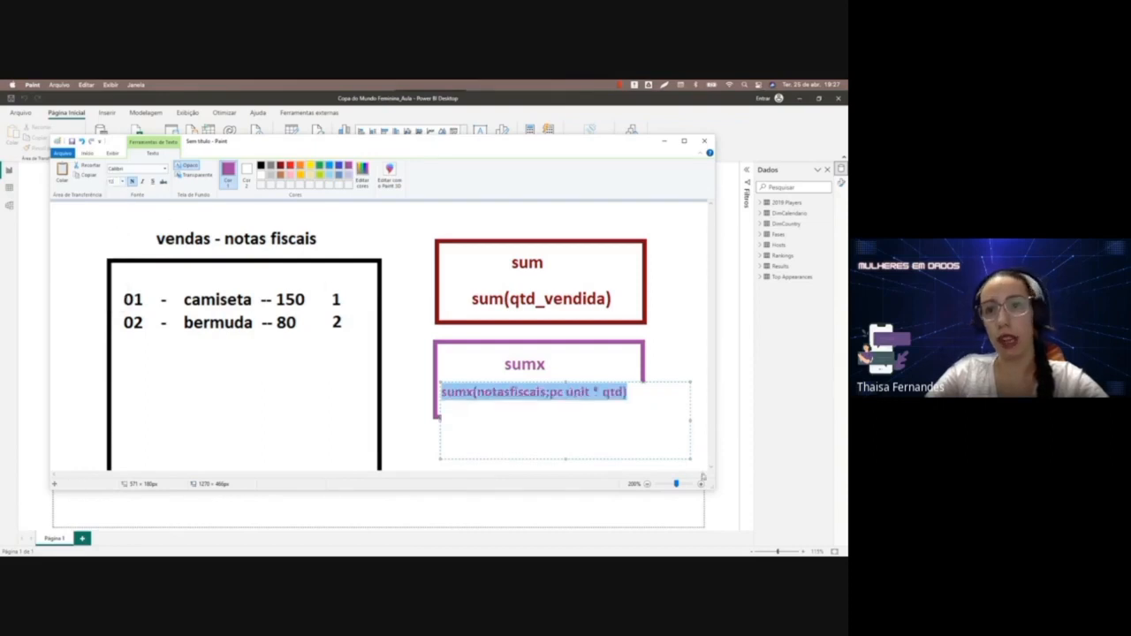
Make the sumx formula's text background transparent, deselect the text, and minimize Paint to return to Power BI Desktop.
left_click(193, 174)
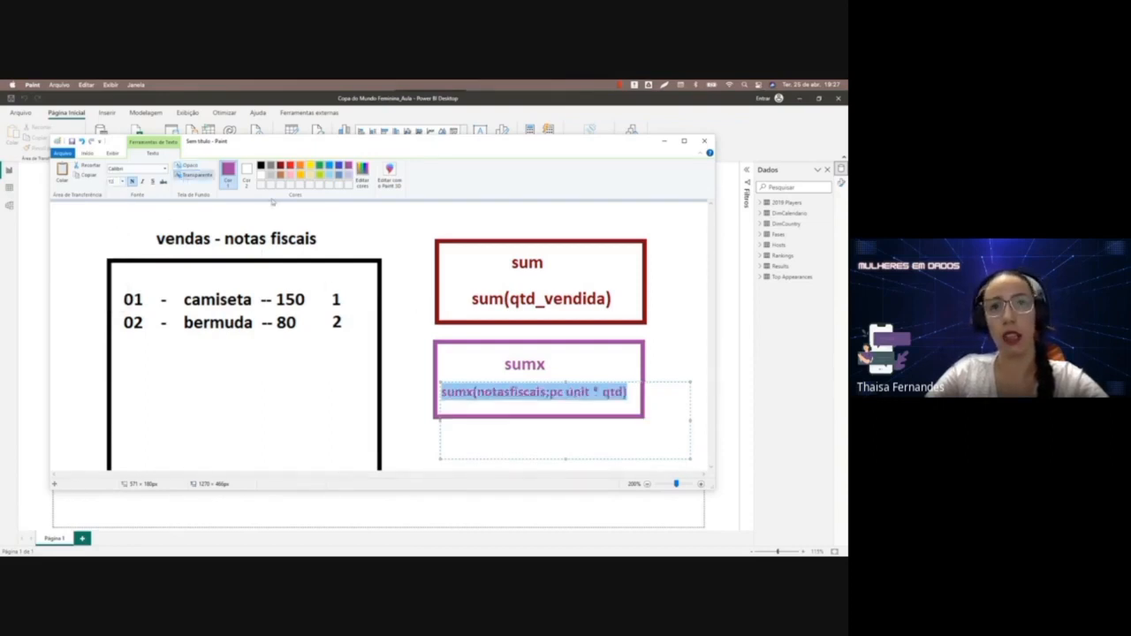
left_click(485, 331)
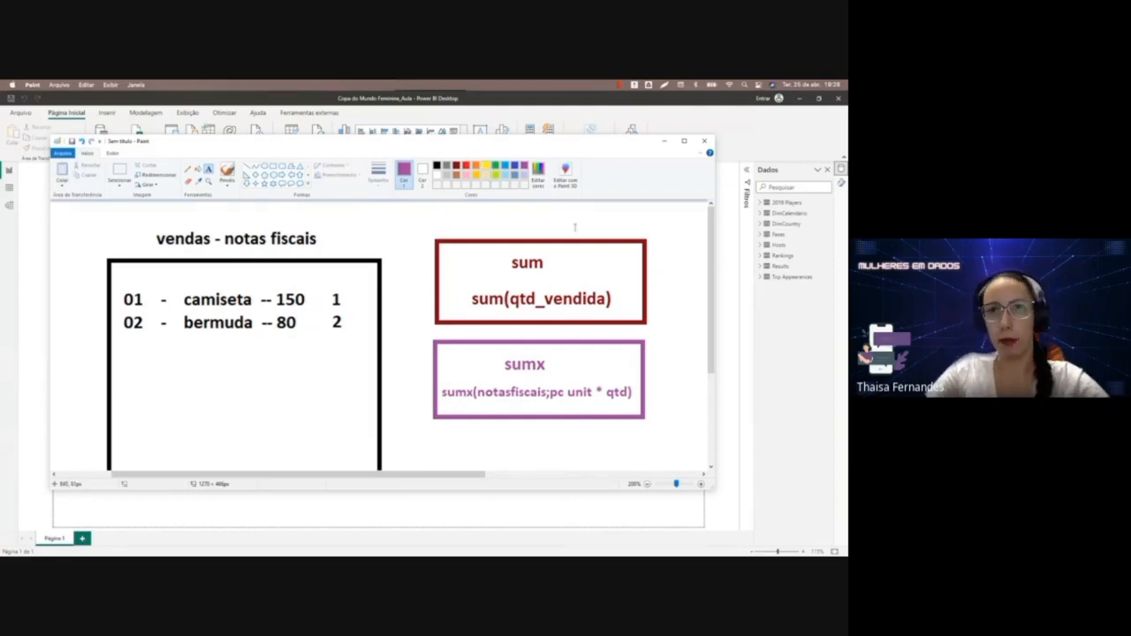
left_click(664, 142)
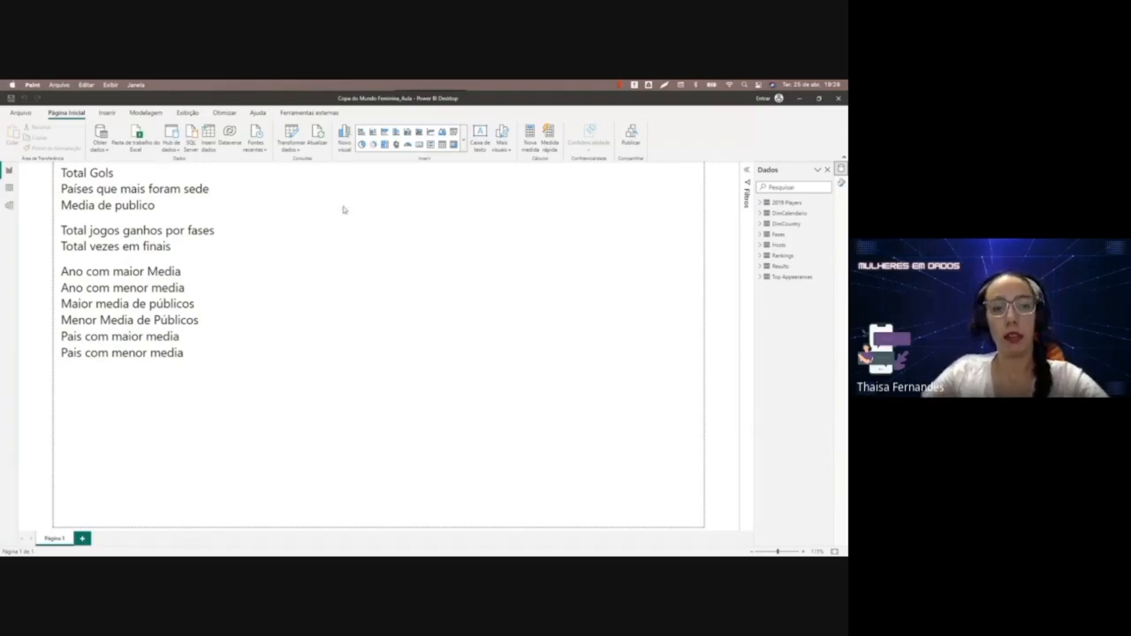
Create an empty table named "_Medidas" by entering data manually and load it into the model.
left_click(211, 151)
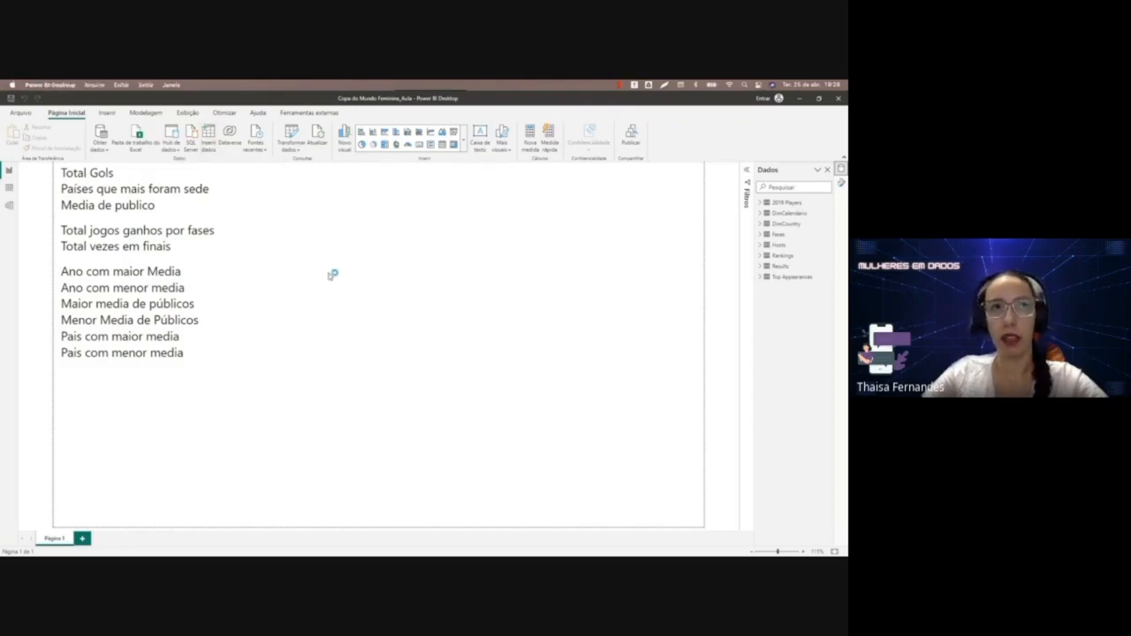
left_click(212, 148)
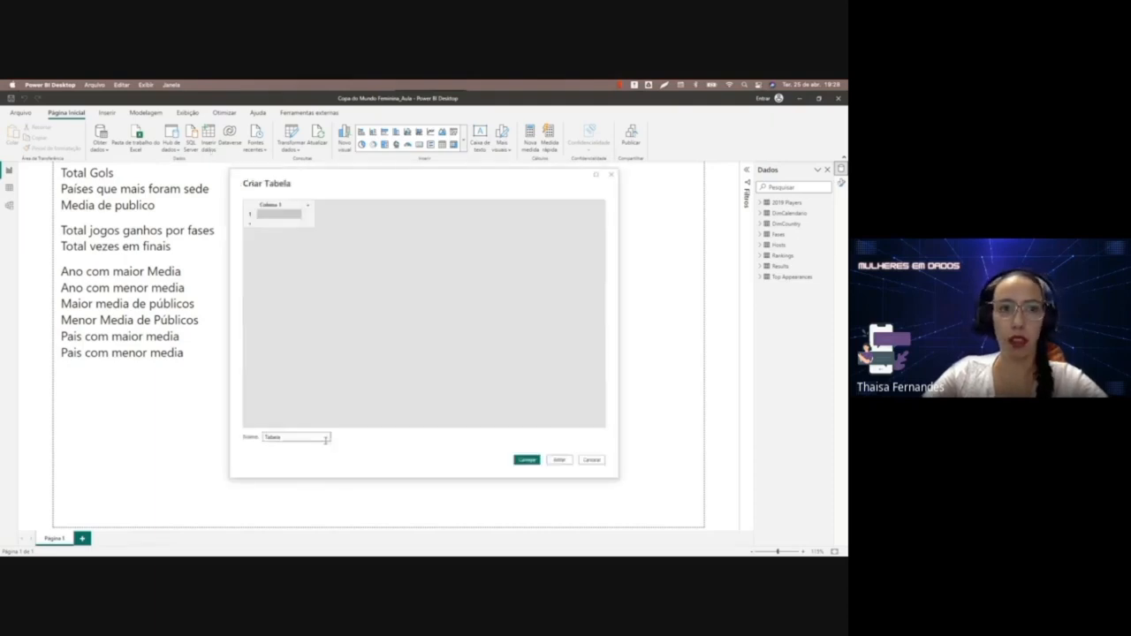
double_click(312, 439)
type("_Medidas")
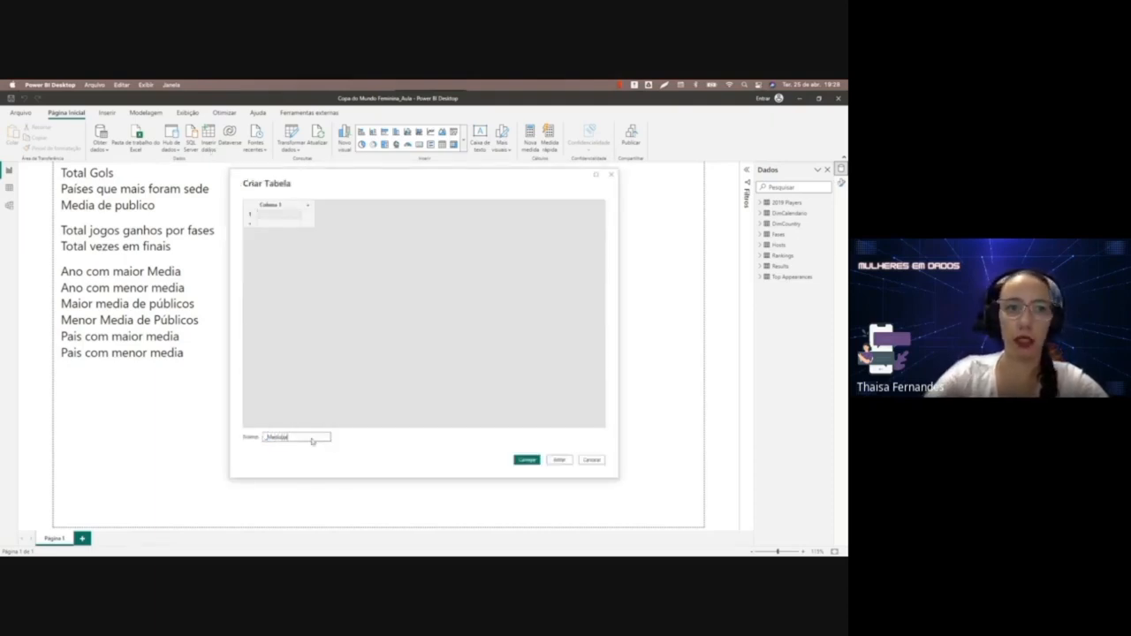
left_click(527, 460)
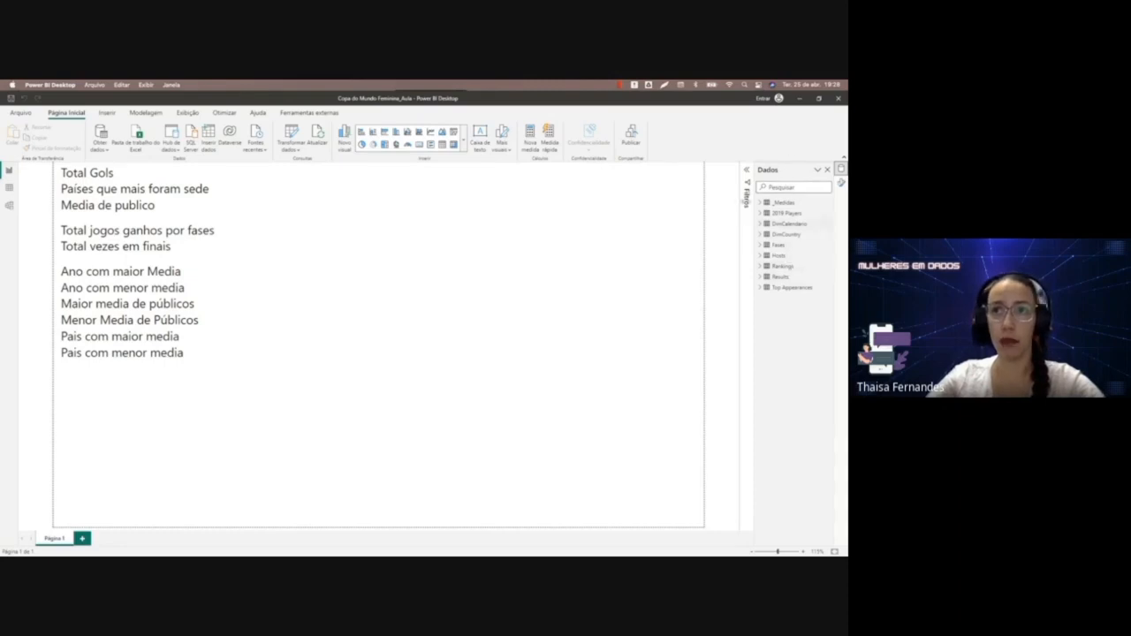
Add a new measure named "Maior Media de Publico" to the _Medidas table.
left_click(762, 203)
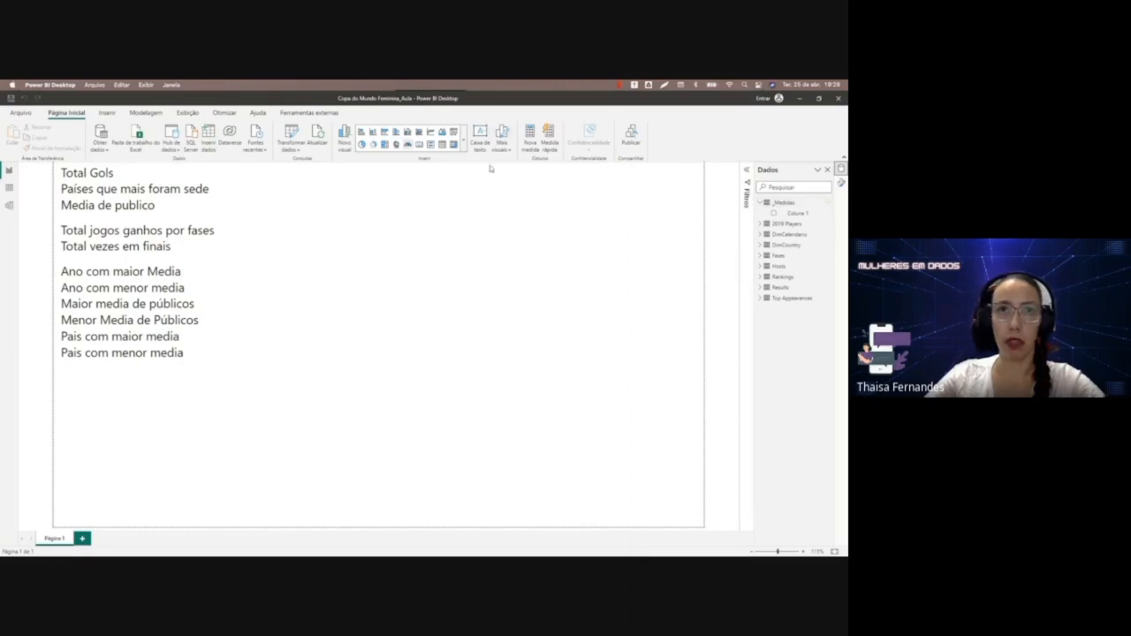
right_click(778, 204)
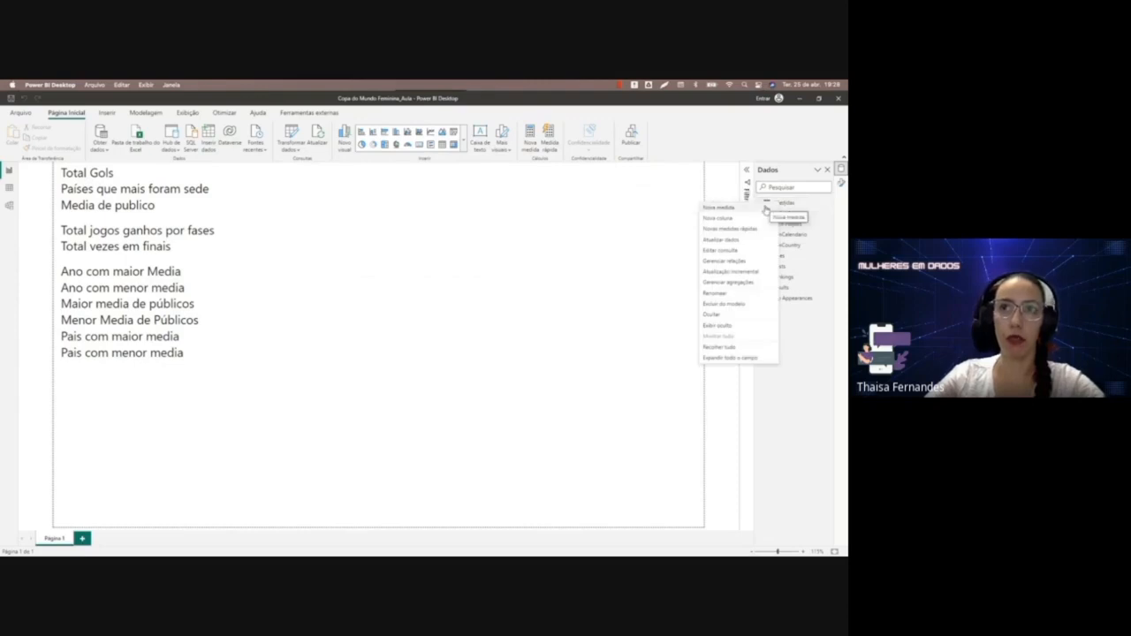
left_click(766, 210)
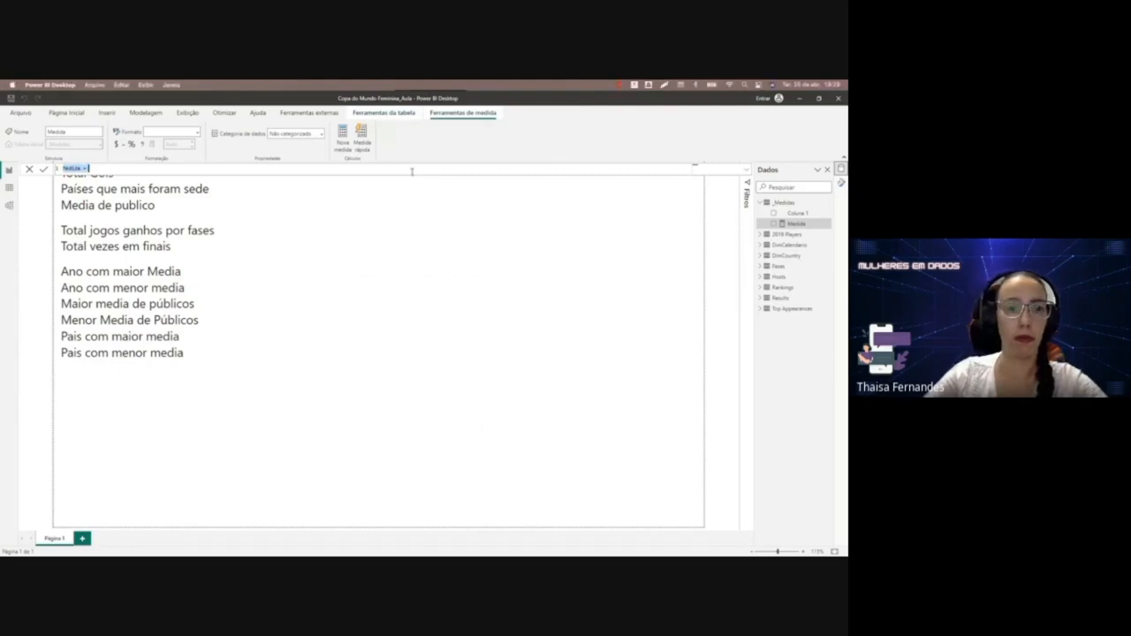
type("Maior Media")
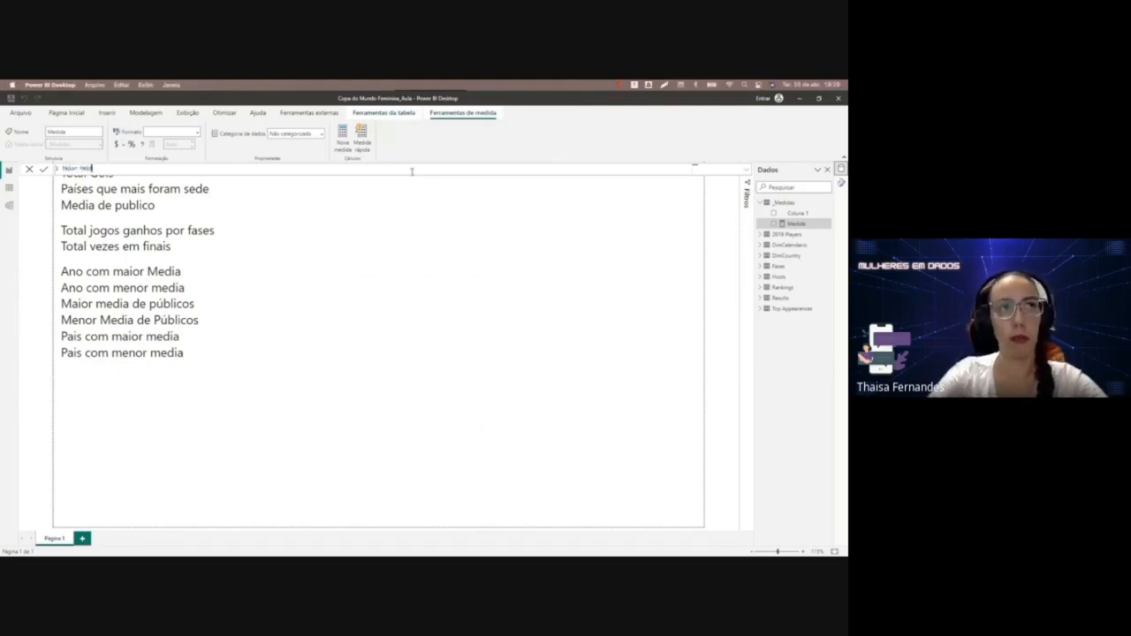
type(" de Publicos")
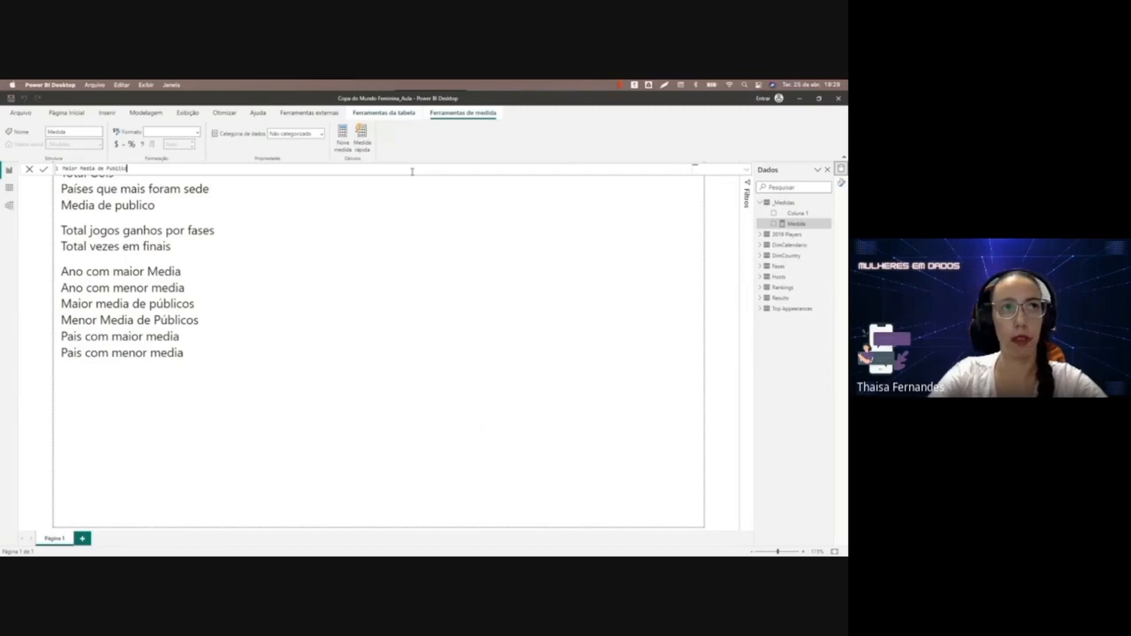
type(" = ")
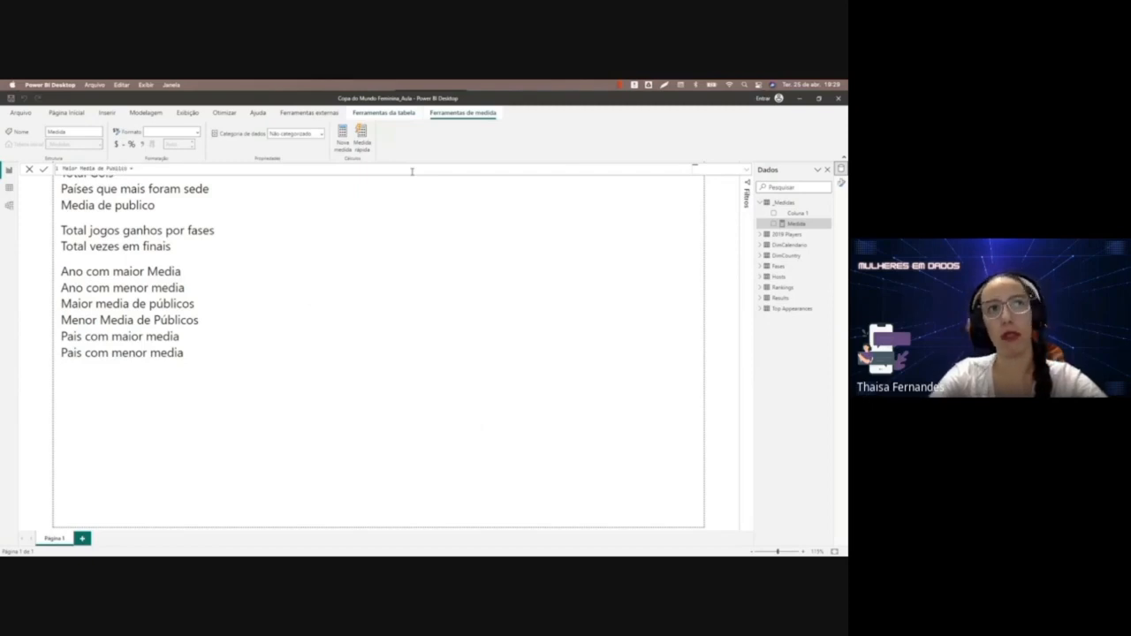
Define the Maior Media de Publico measure as MAXX(Hosts;Hosts[Average Attendance]) and commit it.
type("Maxx")
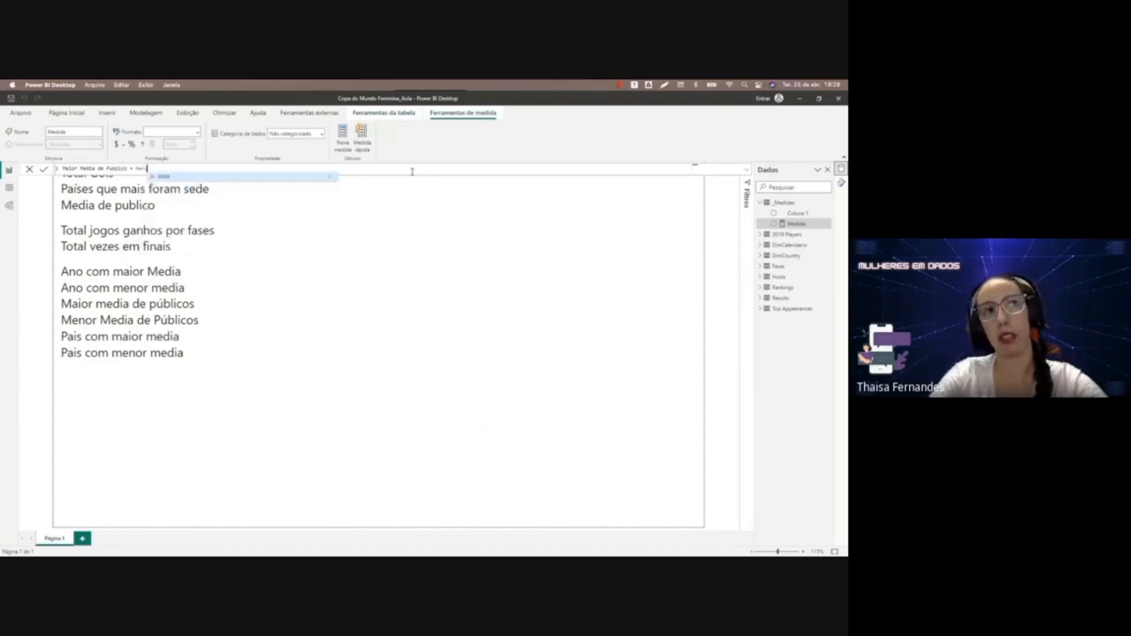
key("Tab")
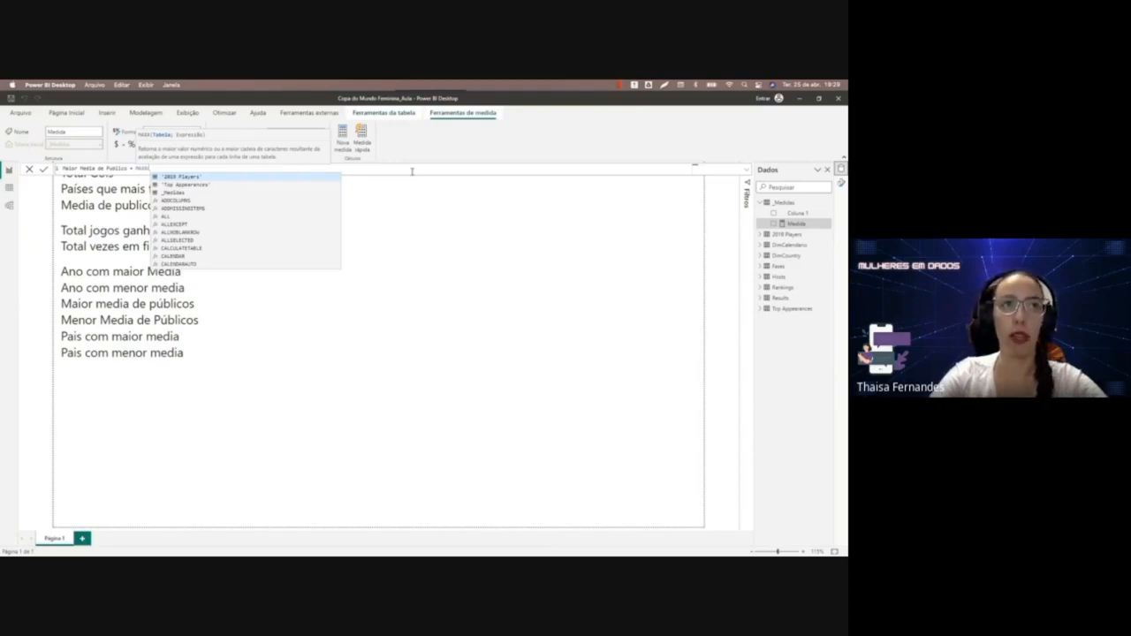
type("Hosts")
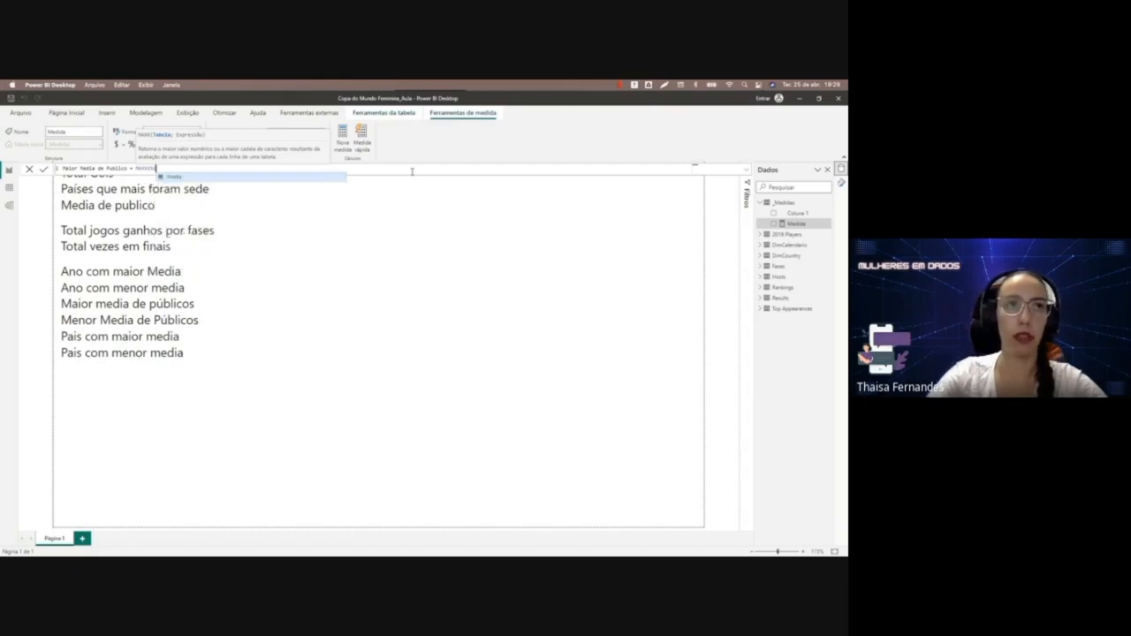
key("Tab")
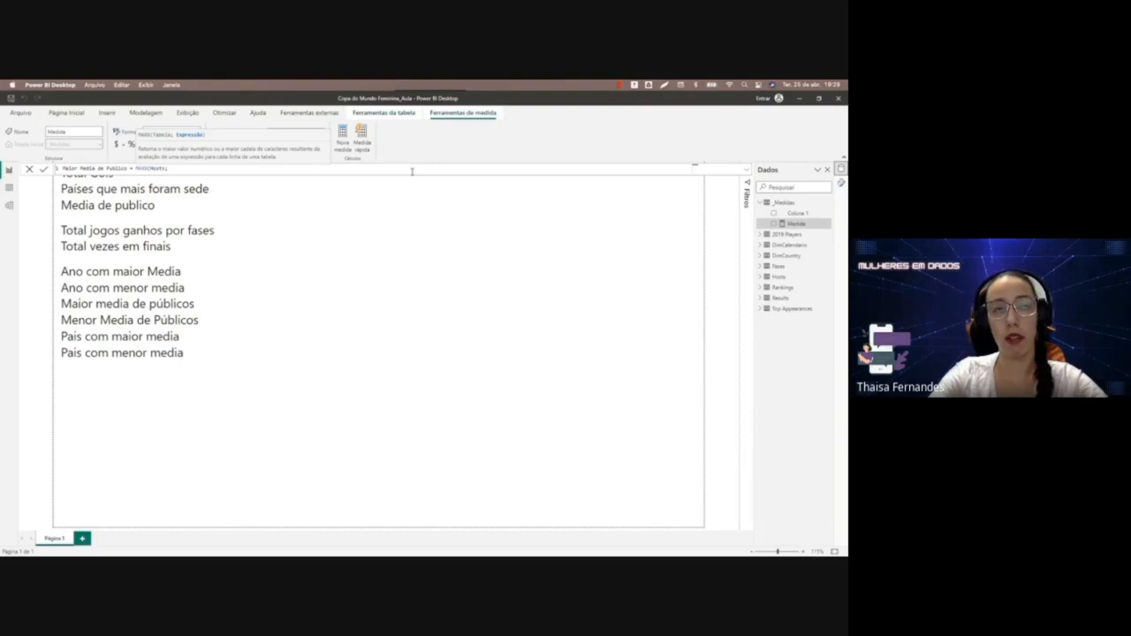
type(";Hosts[Average Attendance]")
key("Down")
key("Down")
key("Down")
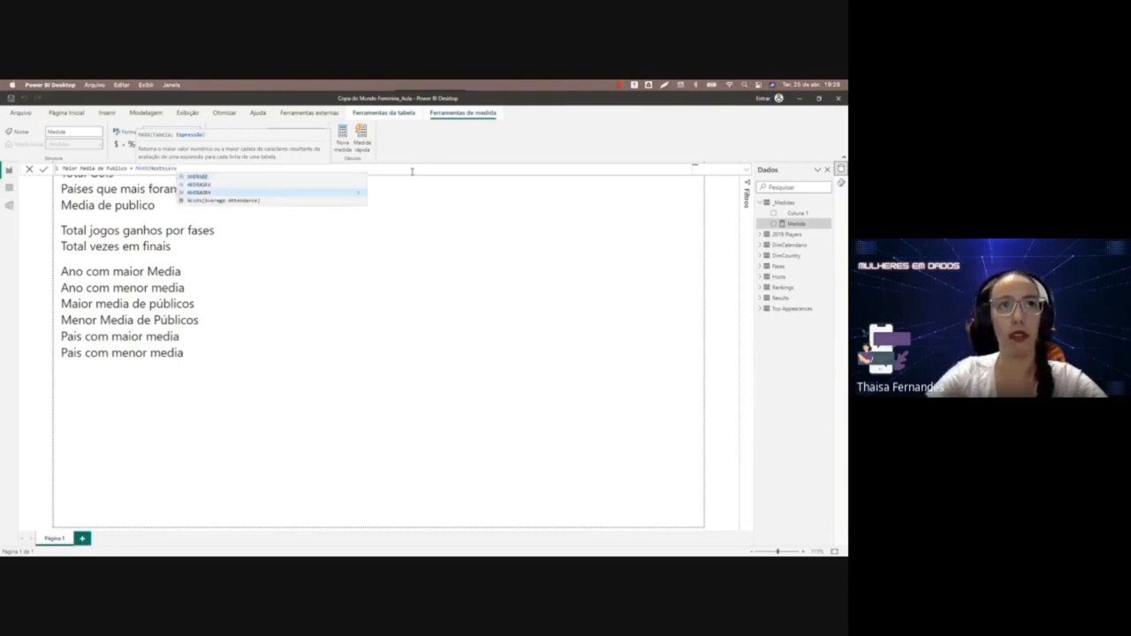
key("Tab")
type(")")
key("Return")
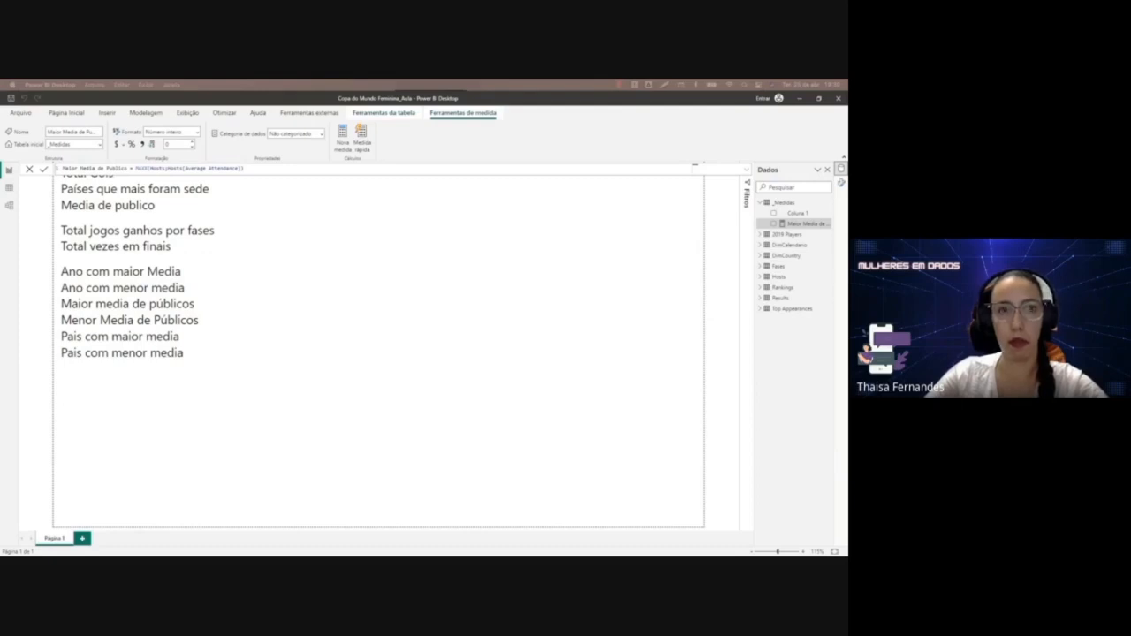
Enlarge the formula text of the Maior Media de Publico measure for easier reading.
left_click(608, 170)
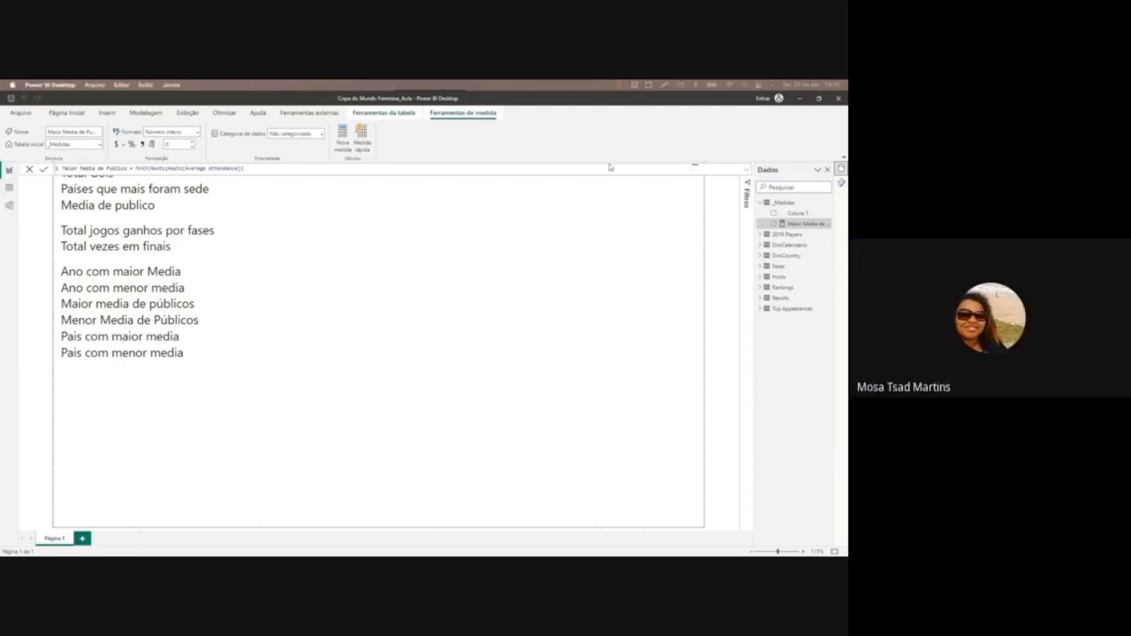
scroll(609, 171, "up", 6)
scroll(608, 171, "up", 1)
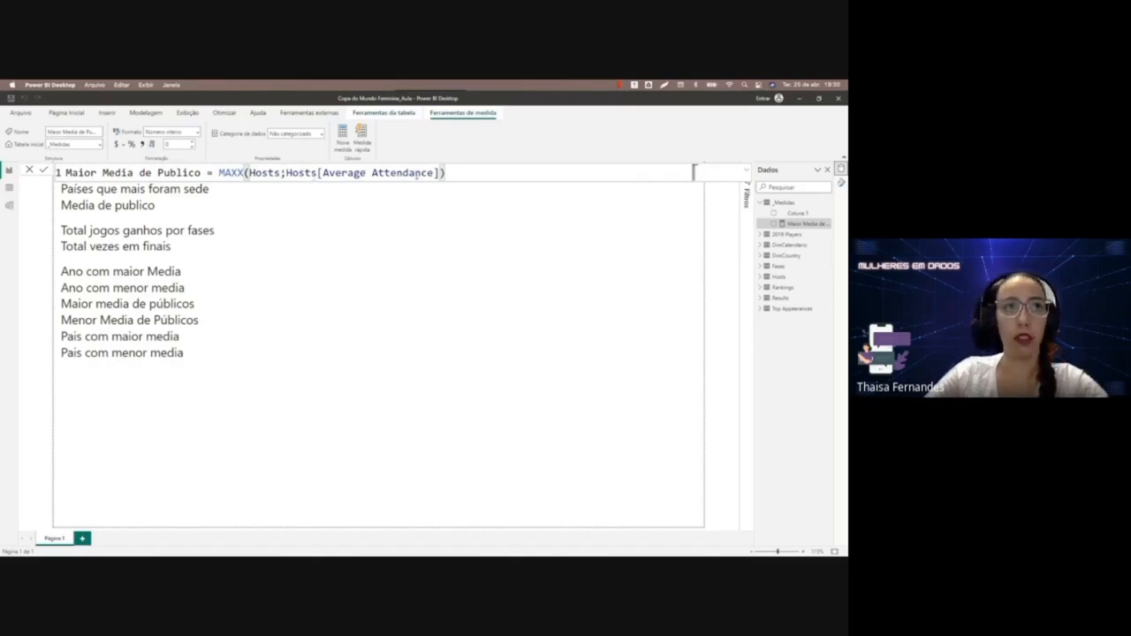
Mark "Maior media de públicos" in the planned metrics list by adding "xx" after it.
left_click(198, 304)
left_click_drag(196, 304, 71, 303)
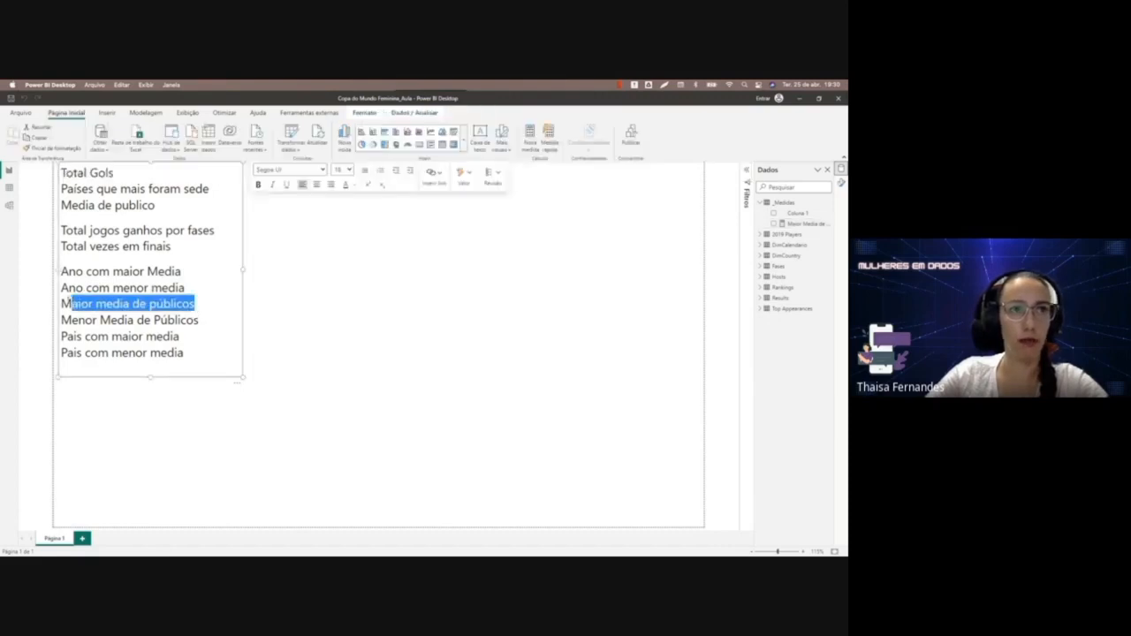
left_click(214, 303)
type("xx")
left_click(211, 320)
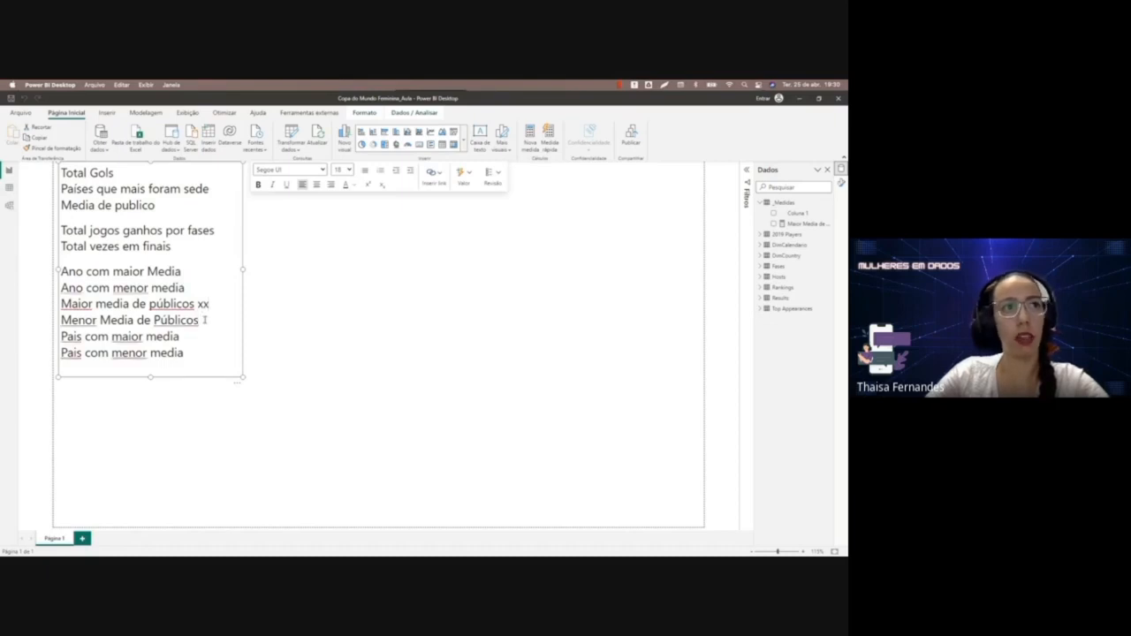
double_click(175, 205)
type("x")
key("BackSpace")
key("BackSpace")
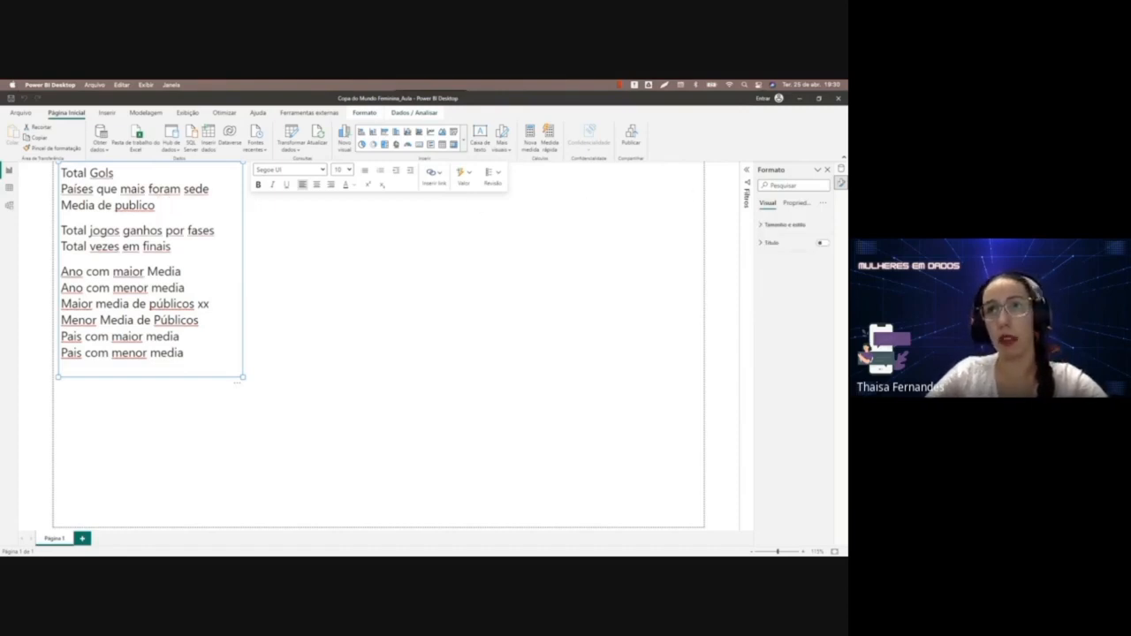
Add a measure named "Media de Publicos" to the _Medidas table and begin its formula with "aver".
left_click(841, 169)
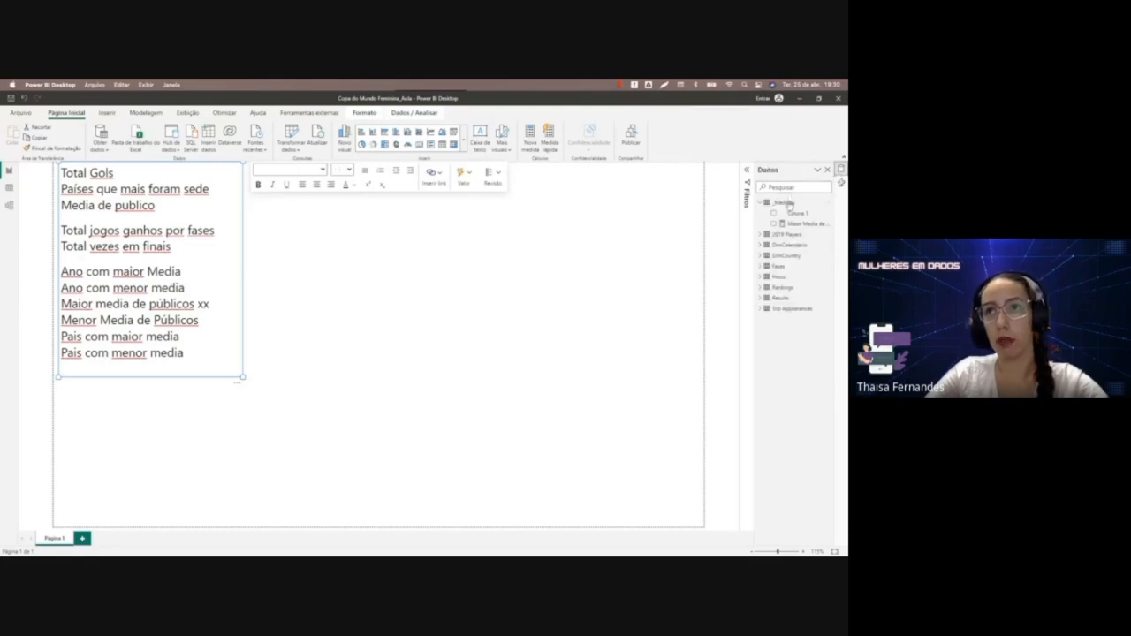
right_click(774, 204)
left_click(773, 206)
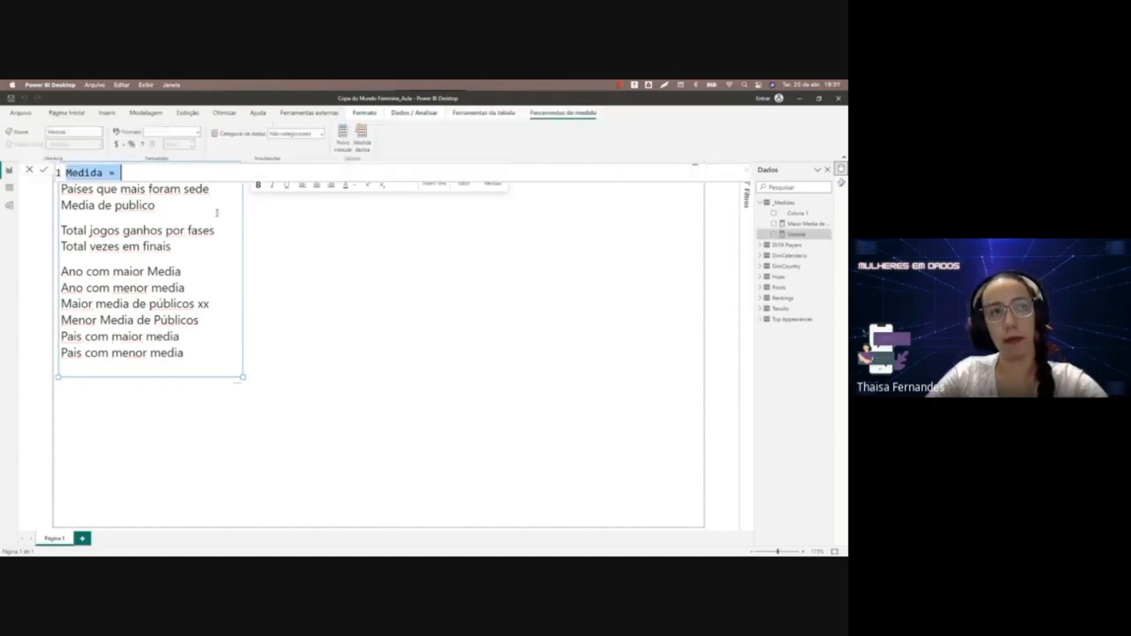
type("Media de ")
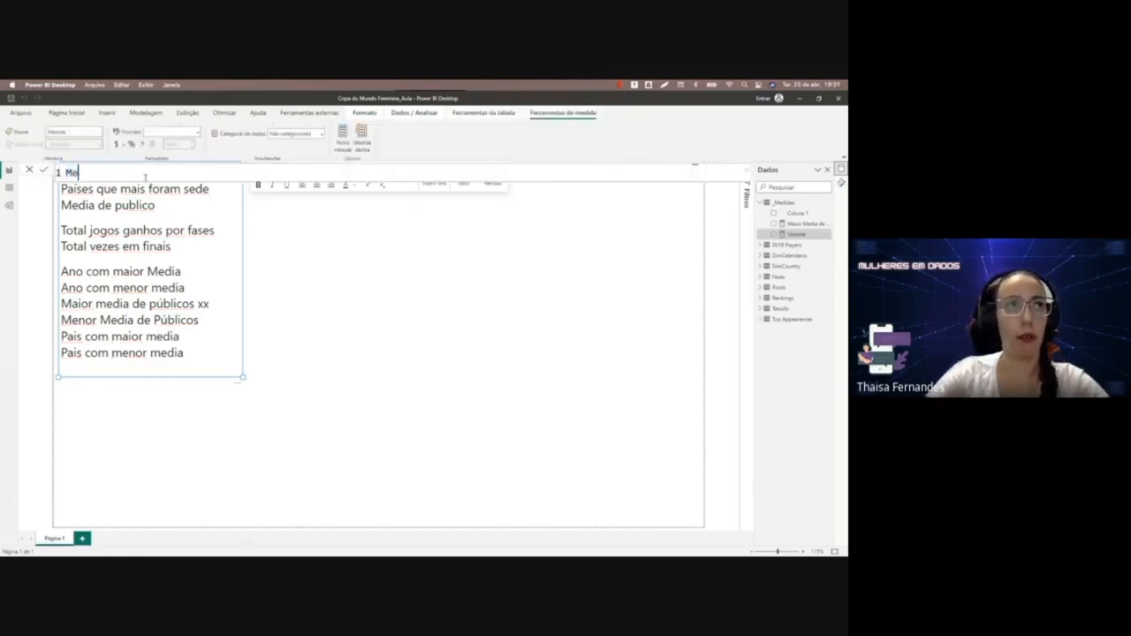
type("Publ")
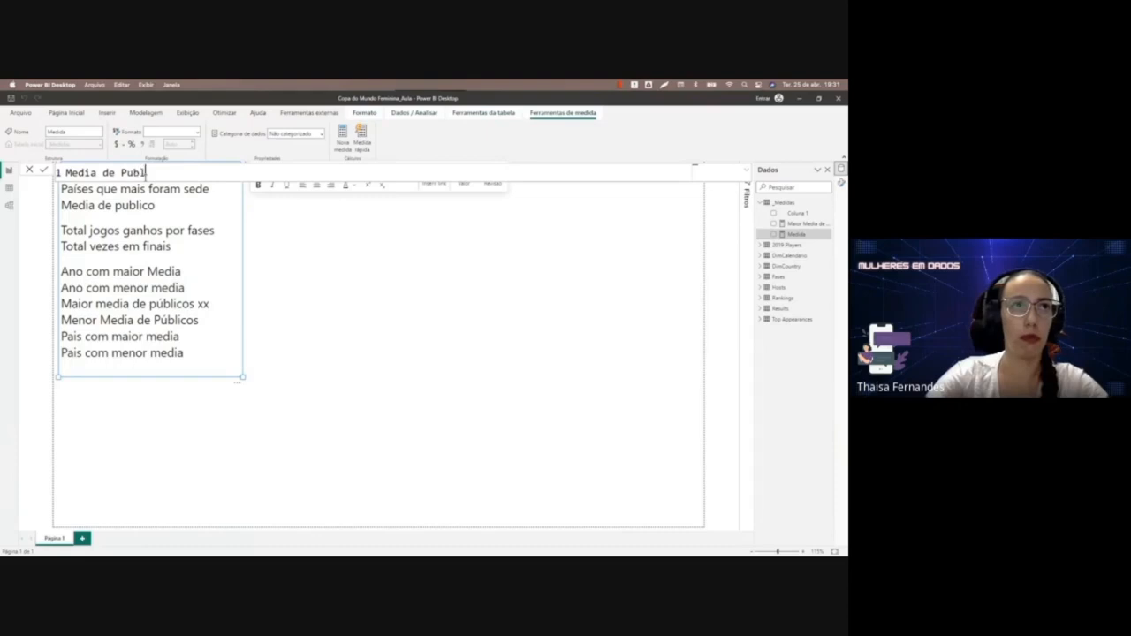
type("icos = ")
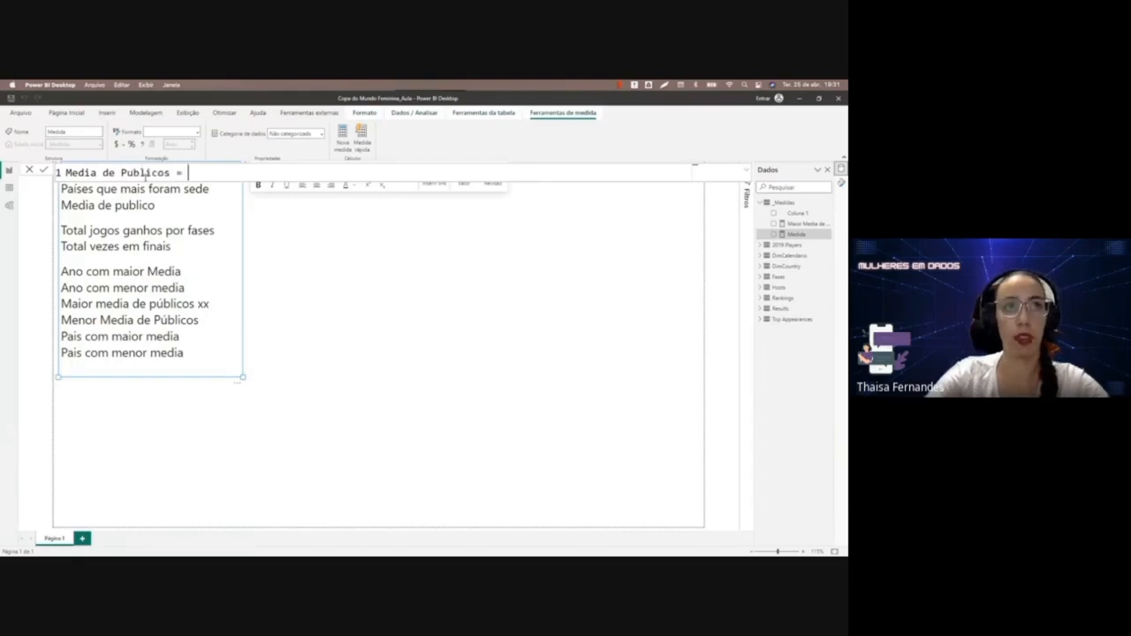
type("aver")
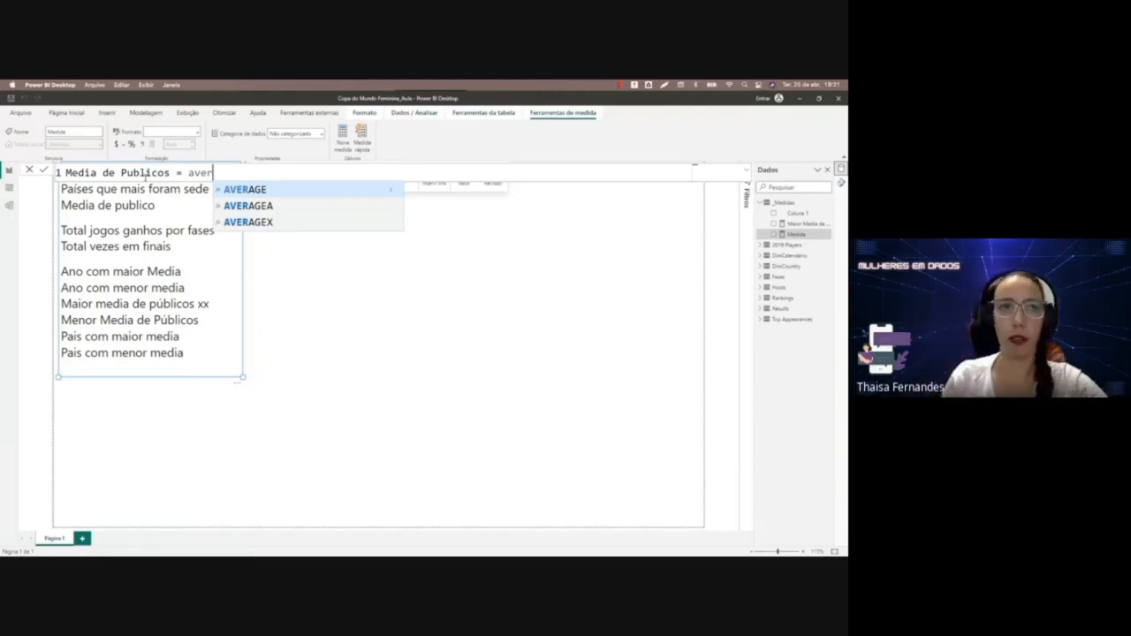
key("Down")
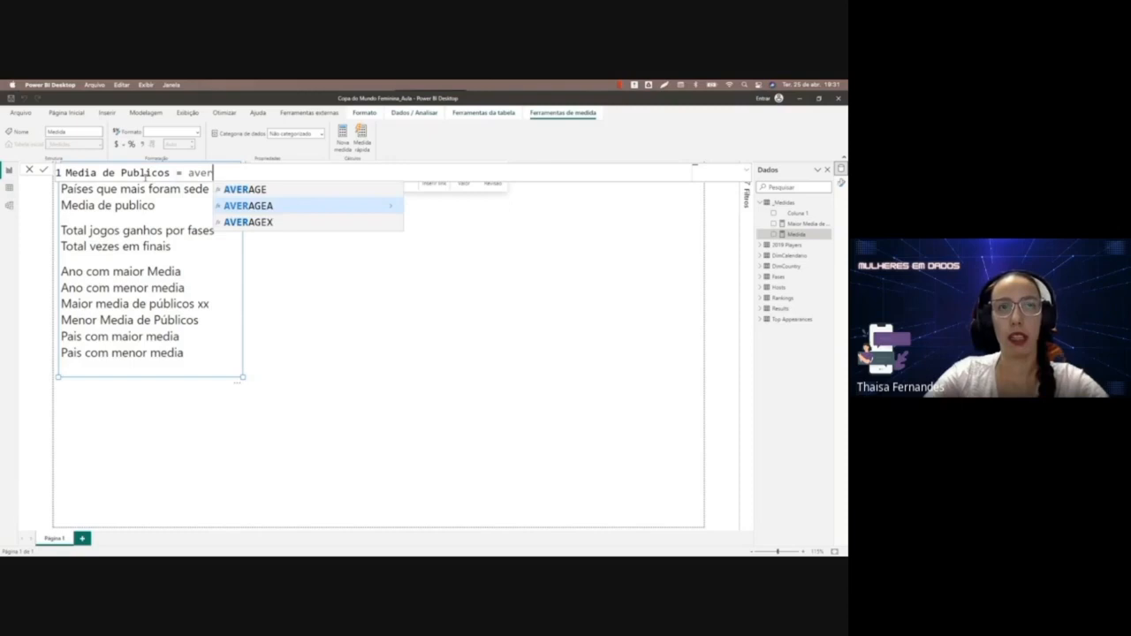
key("Tab")
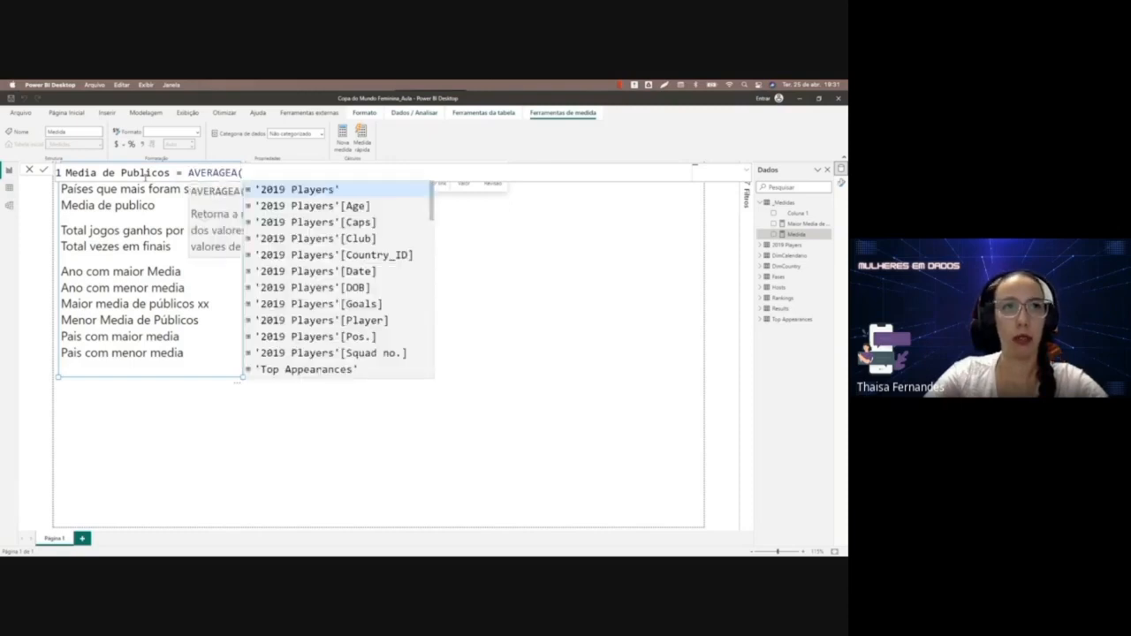
key("BackSpace")
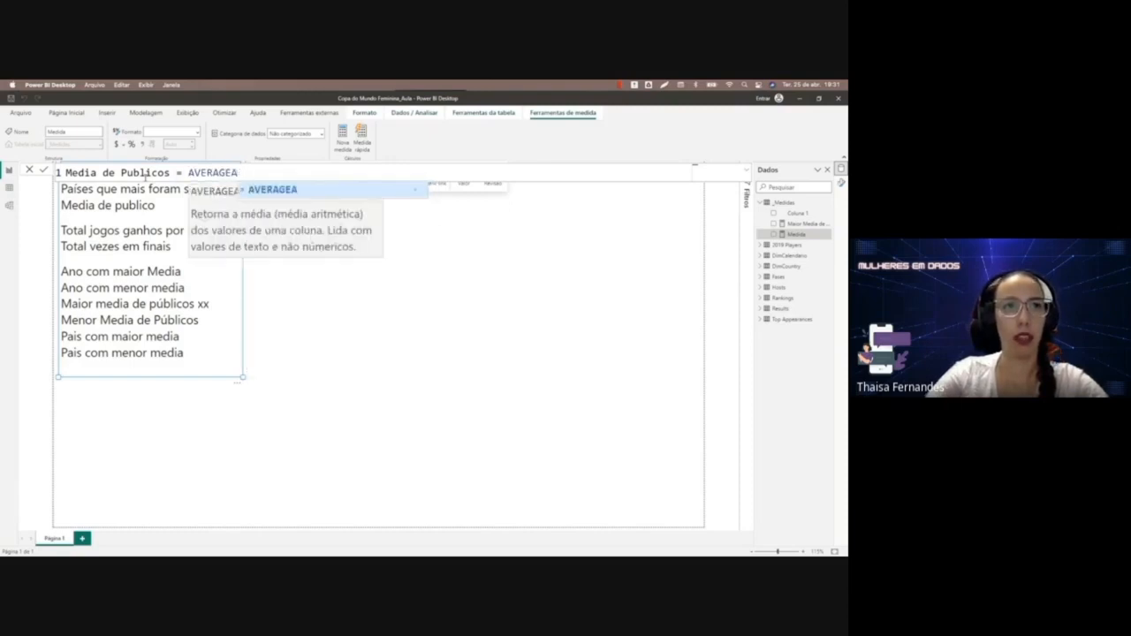
key("BackSpace")
Complete the Media de Publicos measure as AVERAGEX(Hosts;Hosts[Average Attendance]) and commit it.
key("Down")
key("Down")
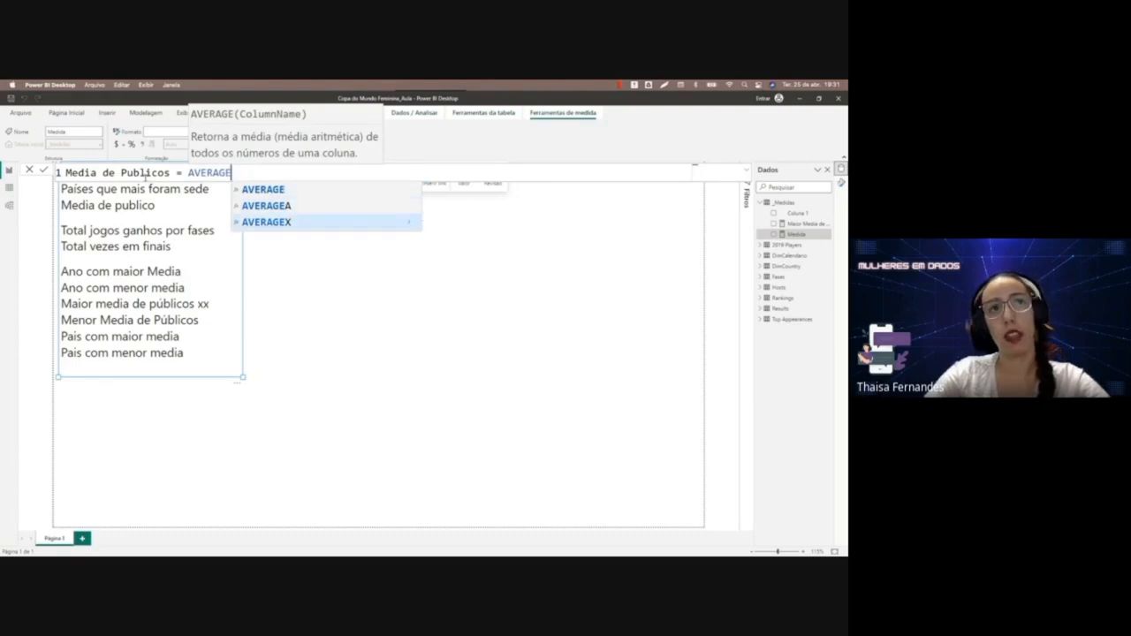
key("Tab")
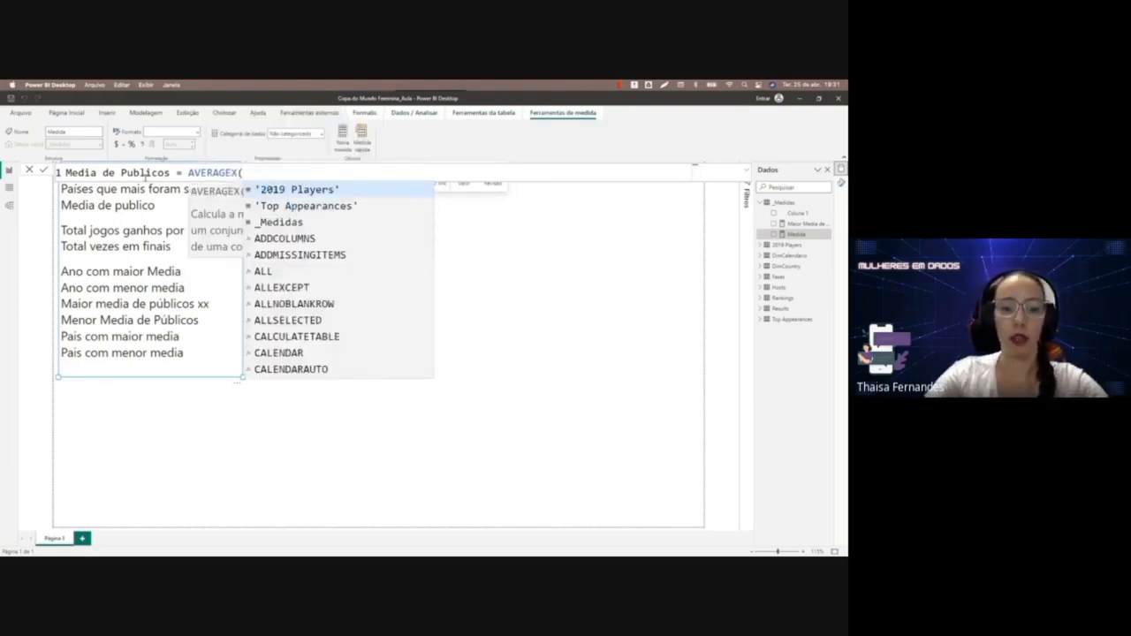
type("ho")
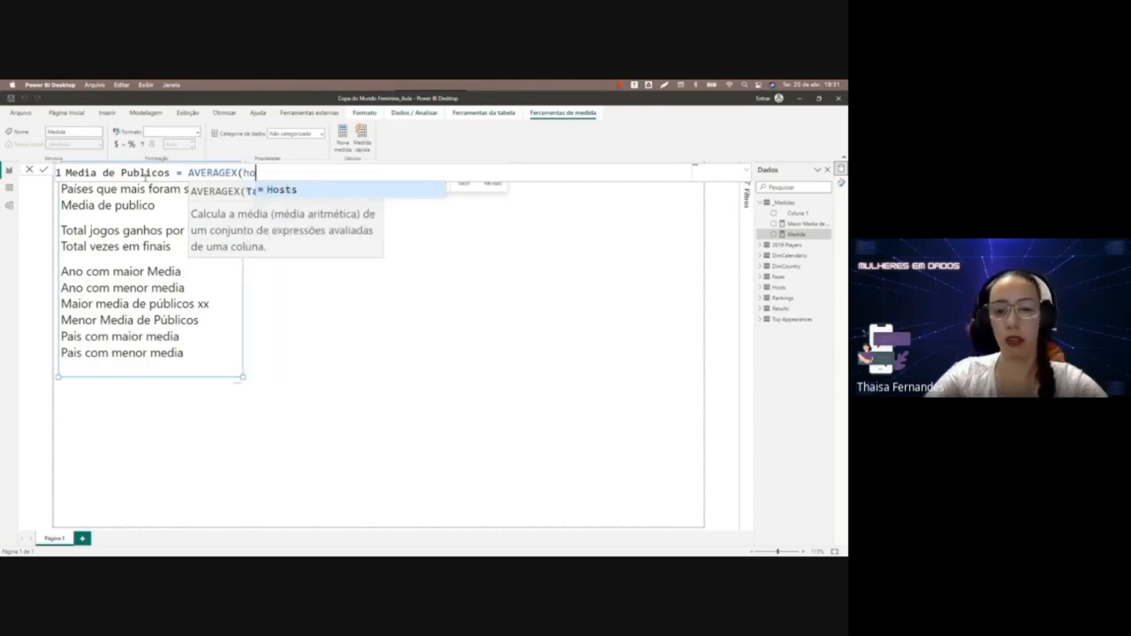
key("Tab")
type(";")
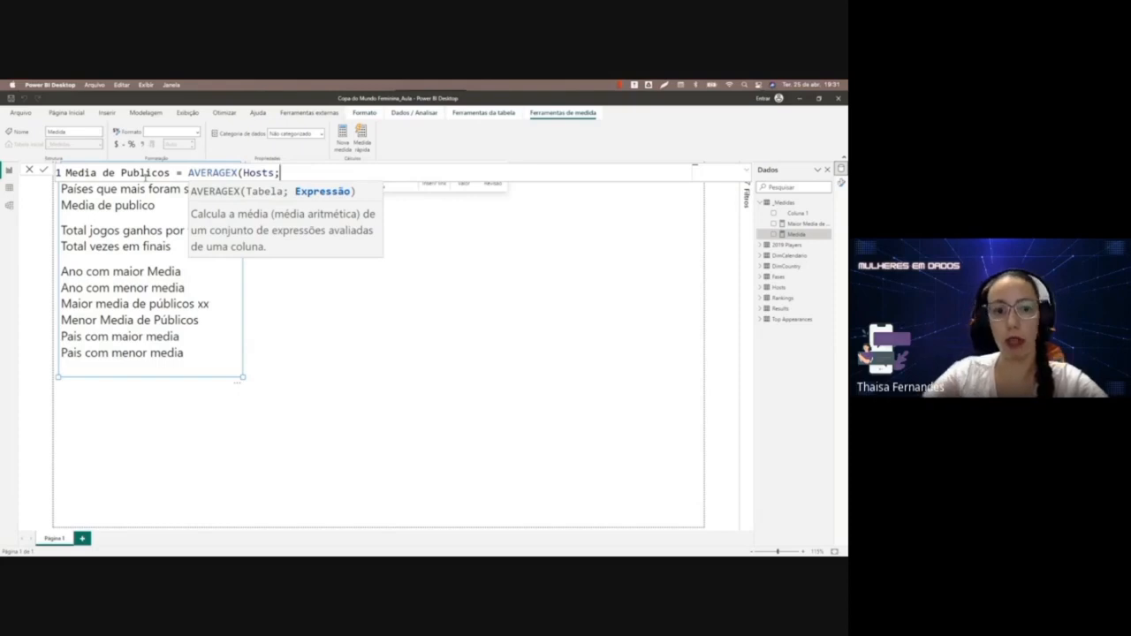
type("aver")
key("Down")
key("Down")
key("Tab")
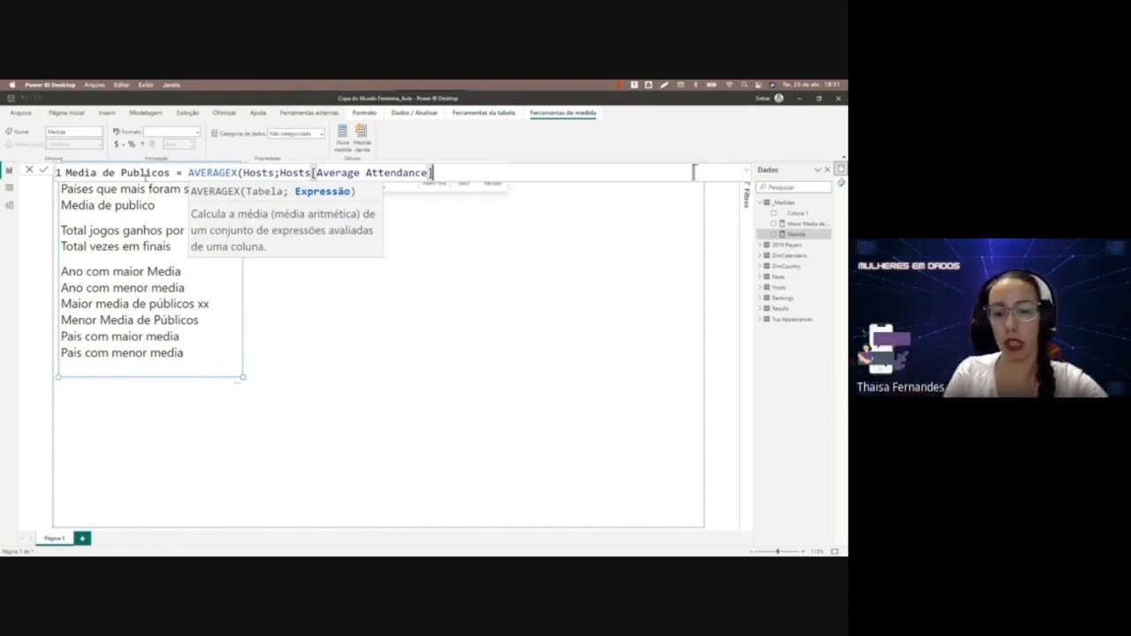
type(")")
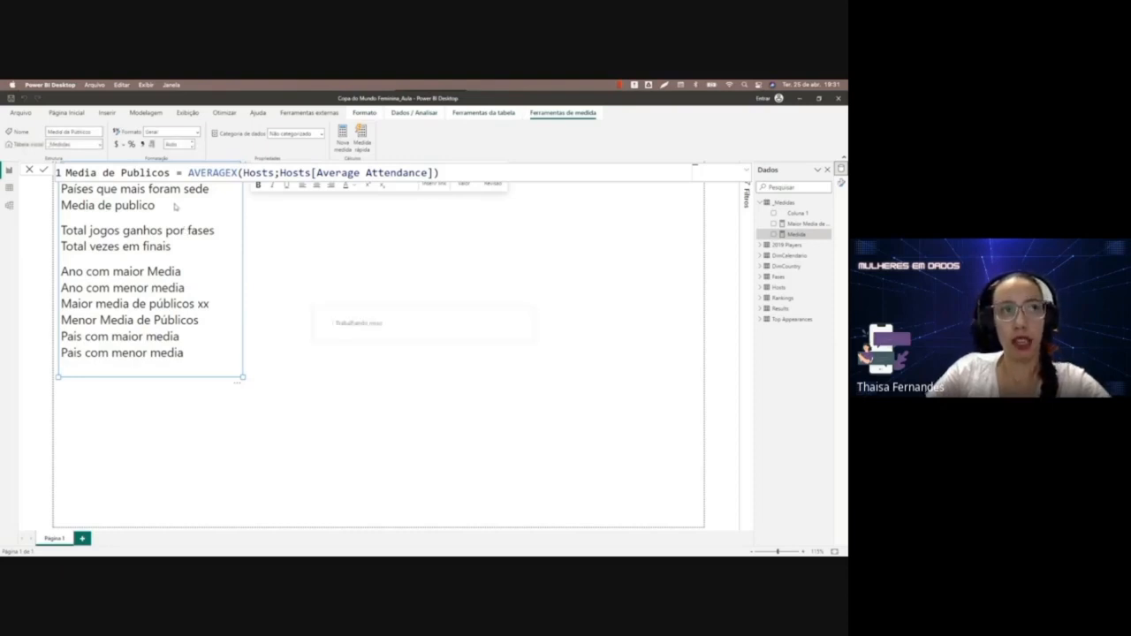
Mark "Media de publico" in the planned metrics list by adding "xx" after it.
left_click(172, 204)
type("xx")
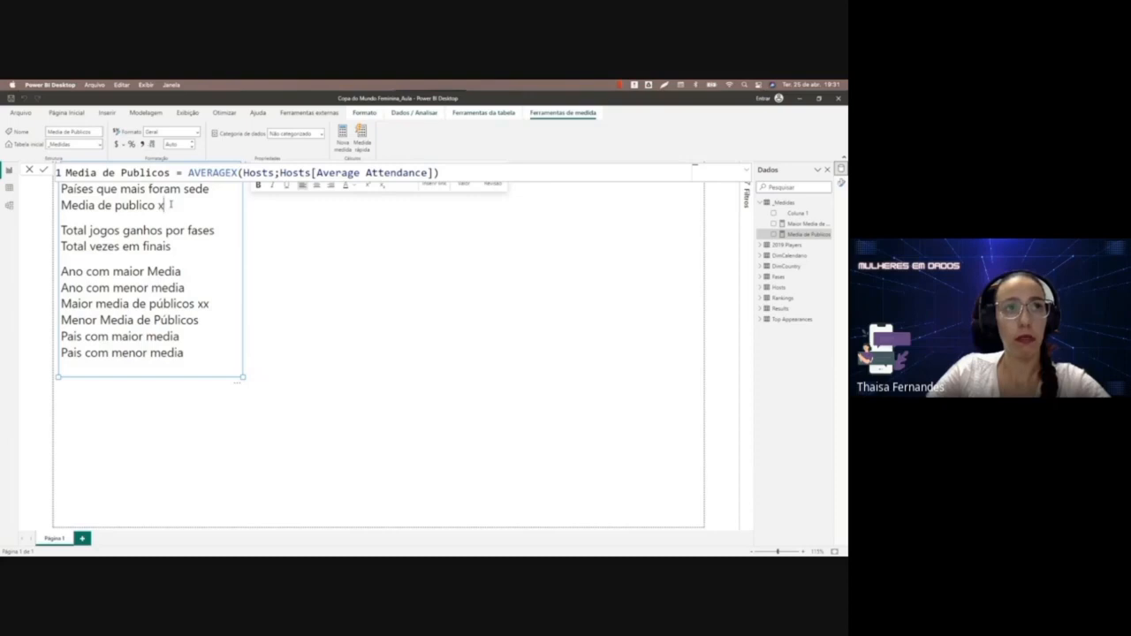
left_click(222, 318)
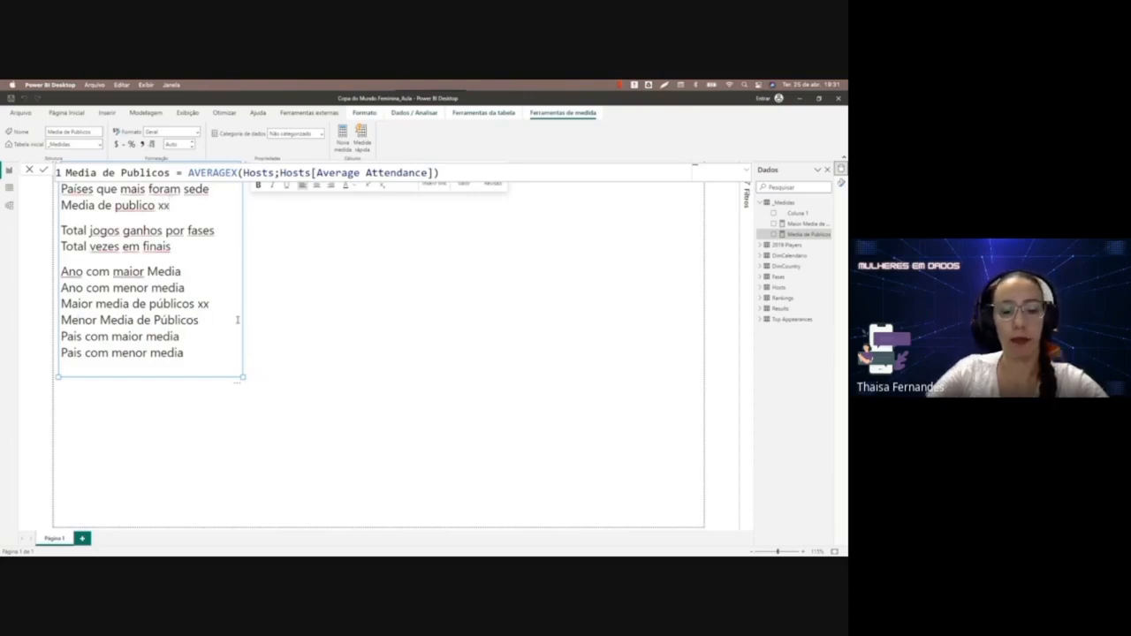
Add a new measure named "Menor Media de Publico" to the _Medidas table.
left_click(796, 224)
right_click(782, 203)
left_click(736, 209)
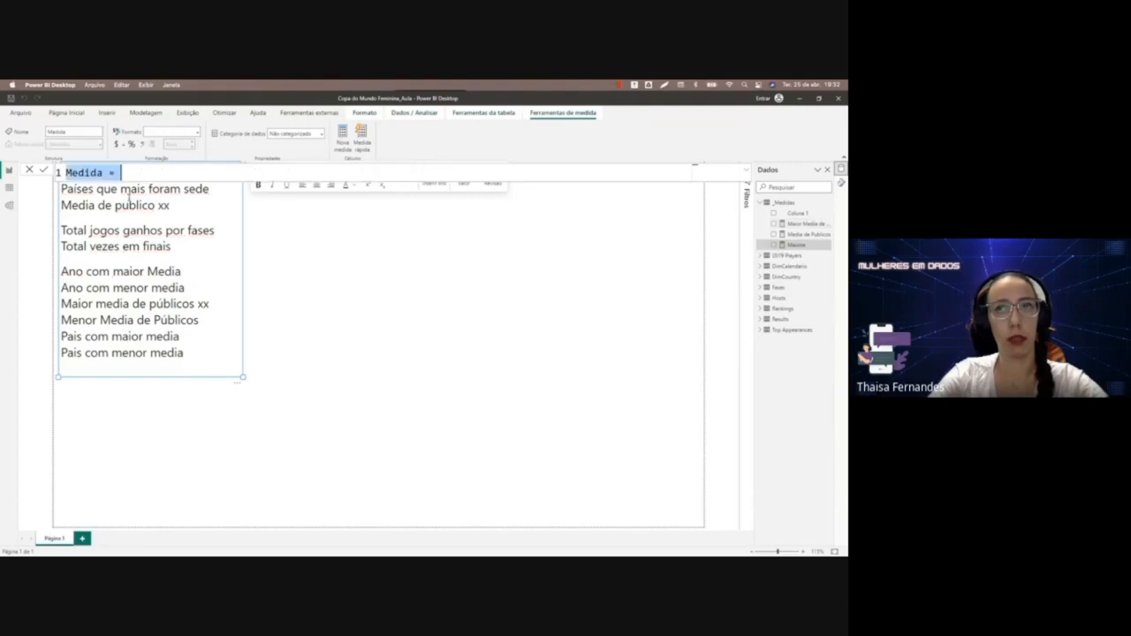
type("Men")
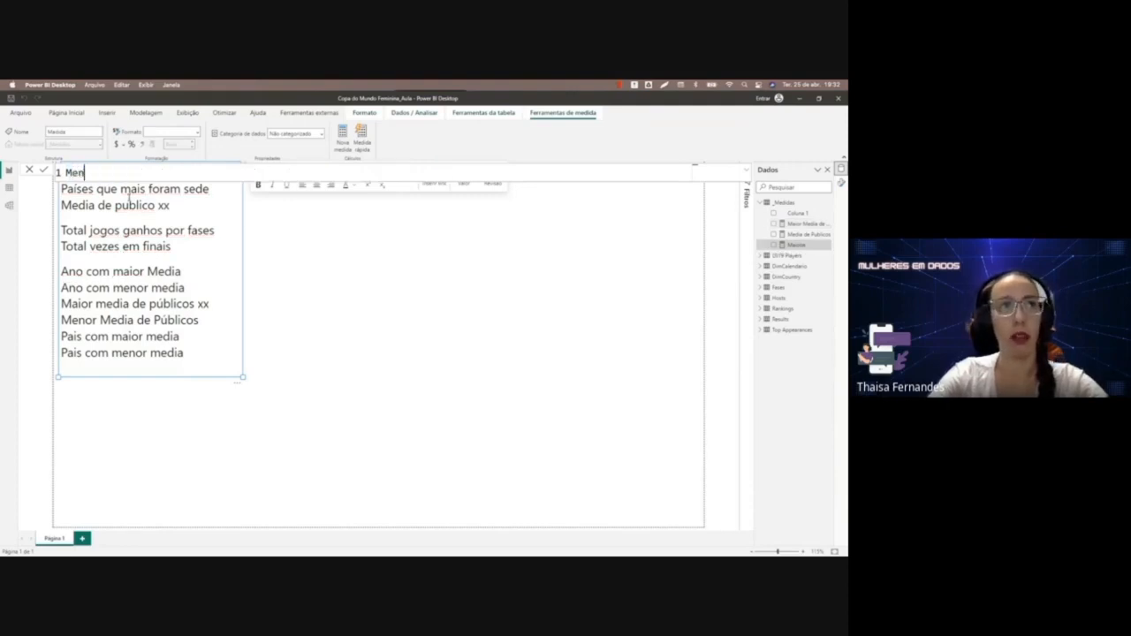
type("or Media de P")
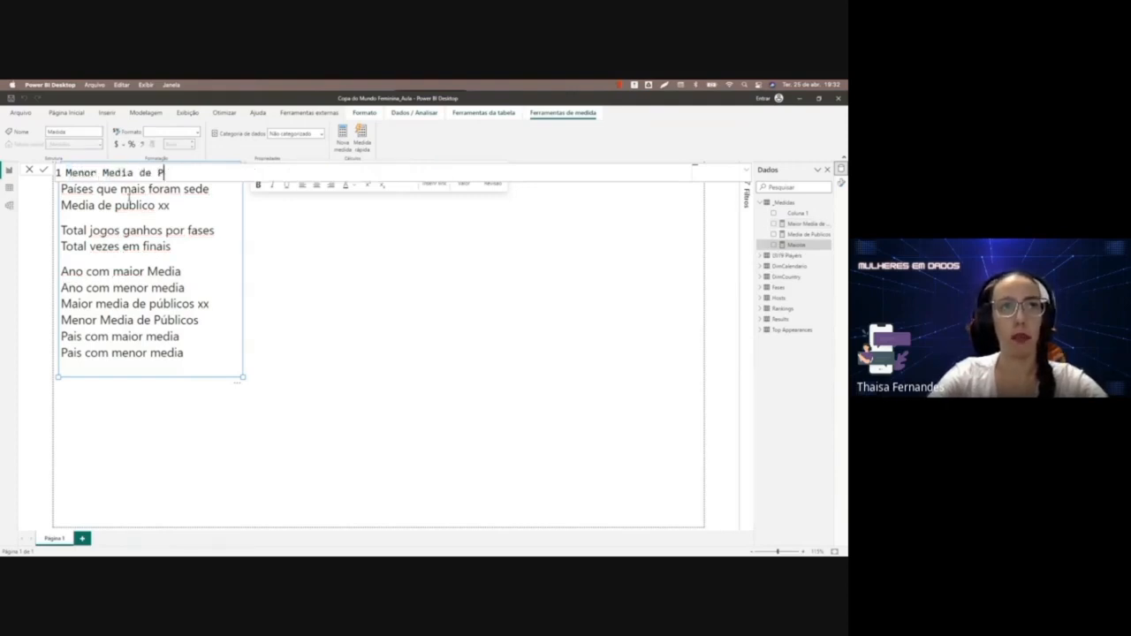
type("ublicos")
key("BackSpace")
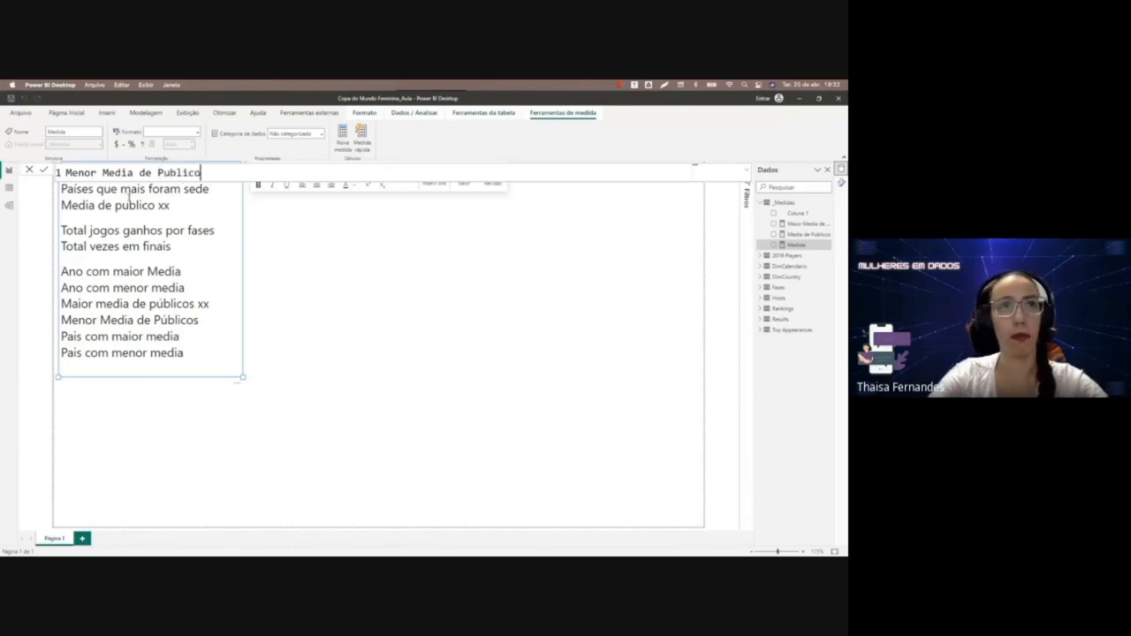
Define the Menor Media de Publico measure as MINX(Hosts;Hosts[Average Attendance]) and commit it.
type("= minx")
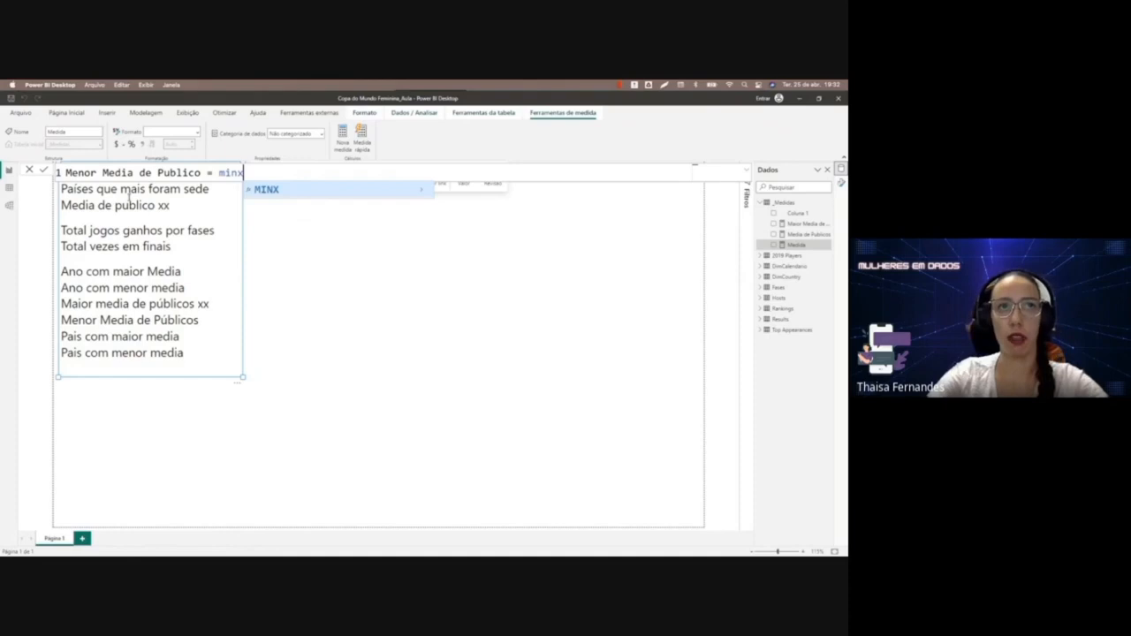
key("BackSpace")
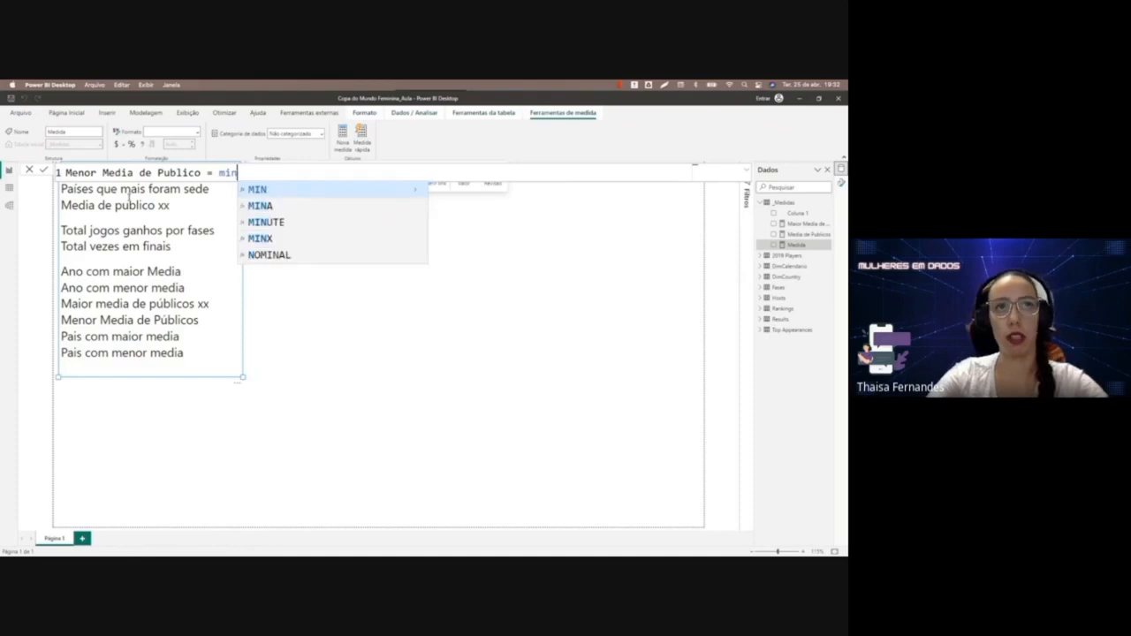
key("Down")
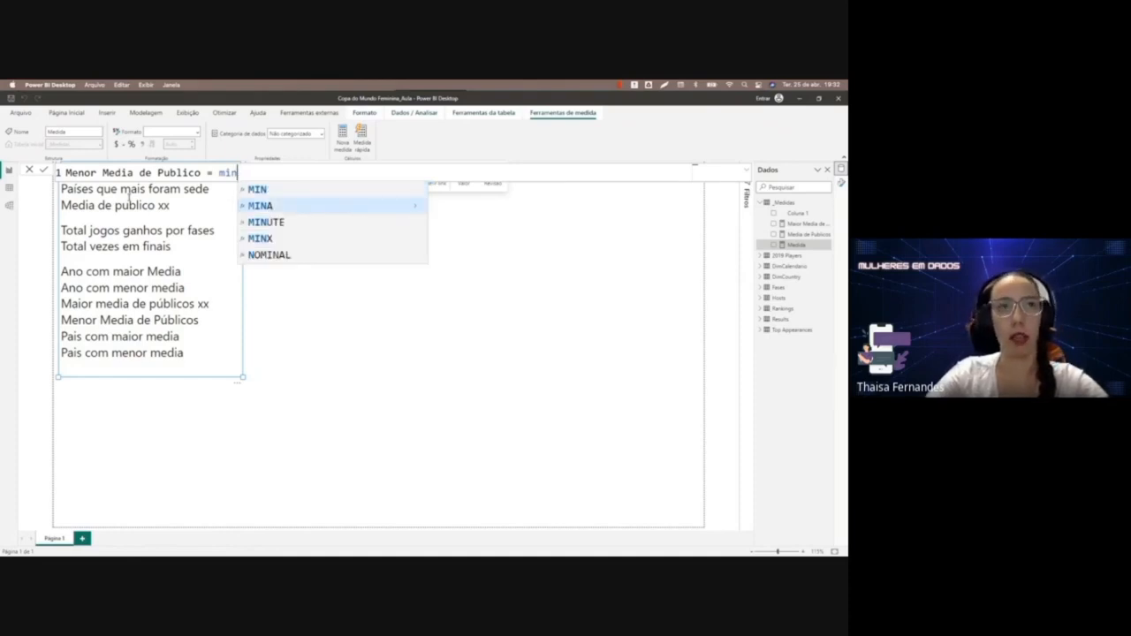
key("Down")
key("Up")
key("Down")
key("Down")
key("Tab")
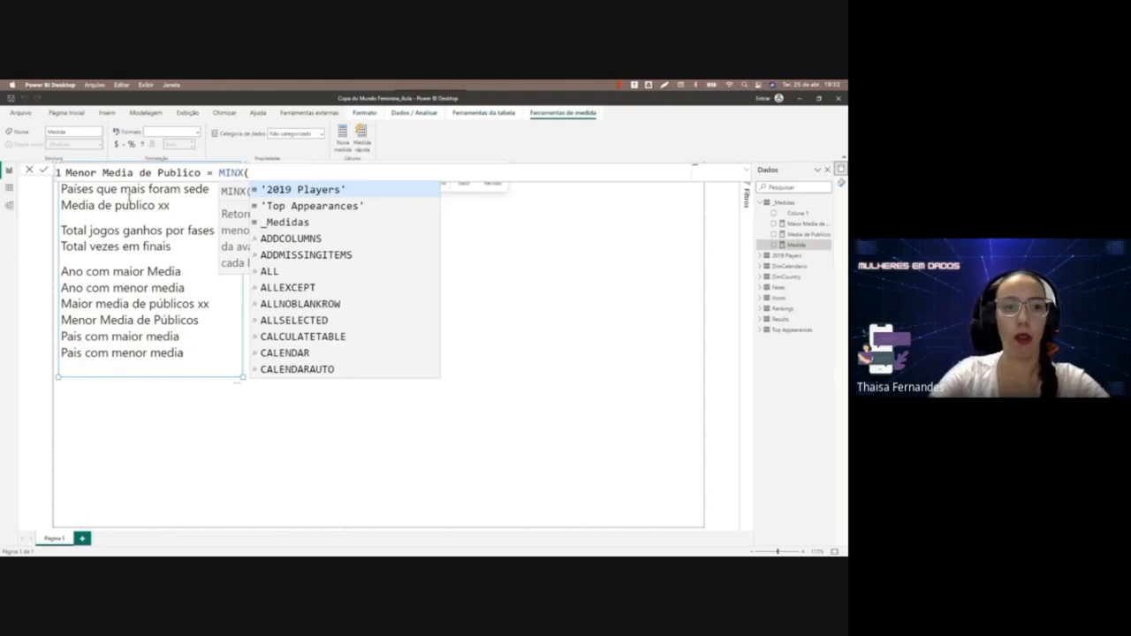
type("hos")
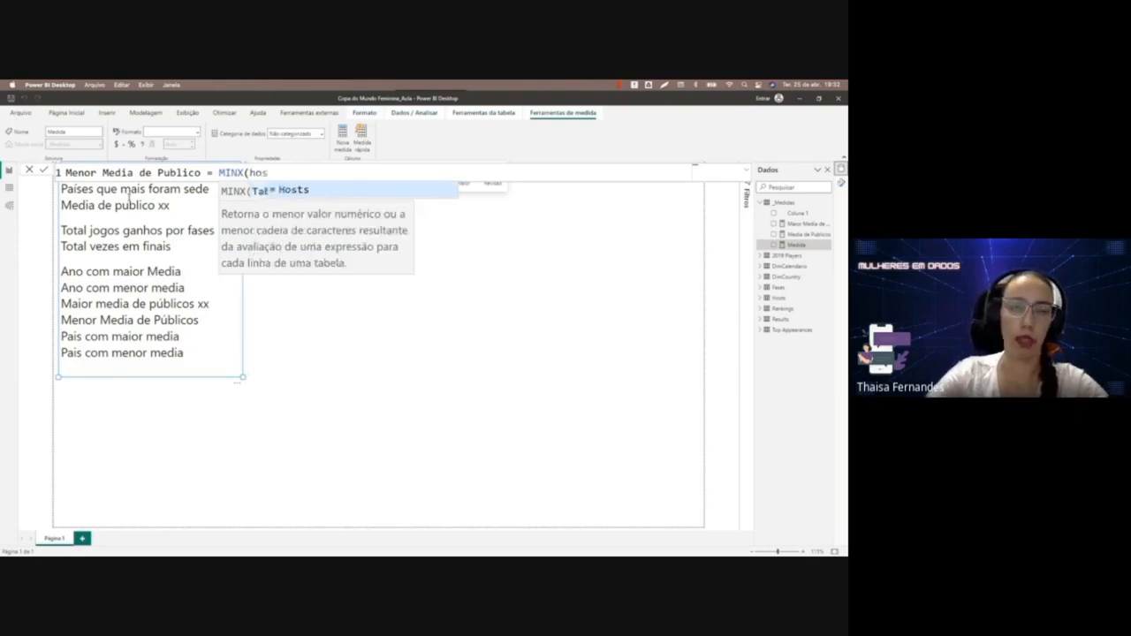
key("Tab")
type(";aver")
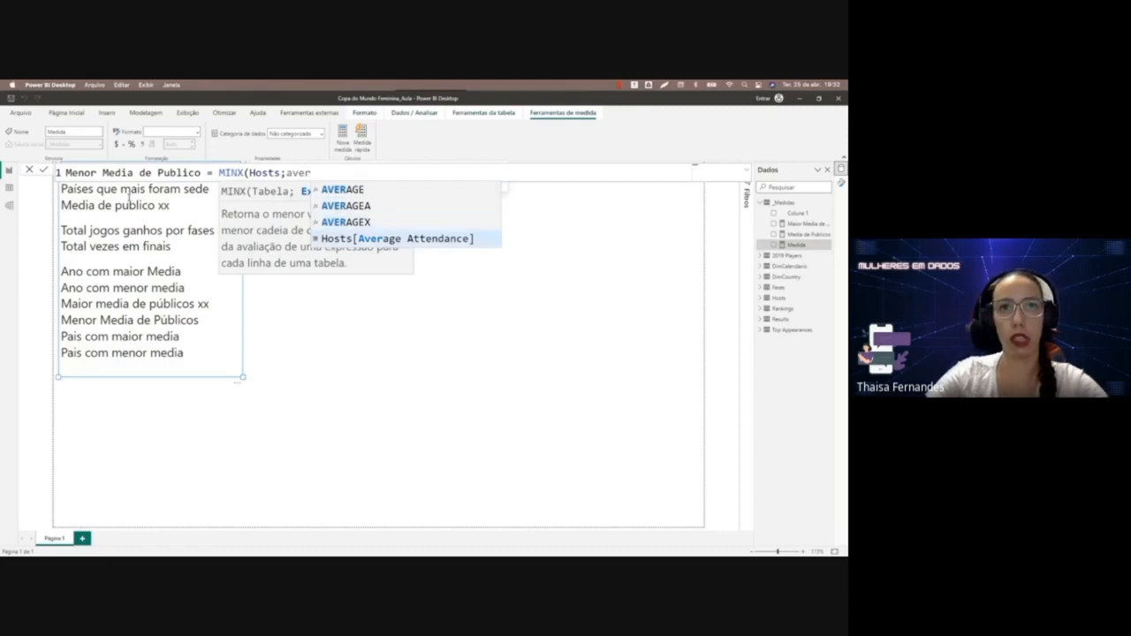
key("Tab")
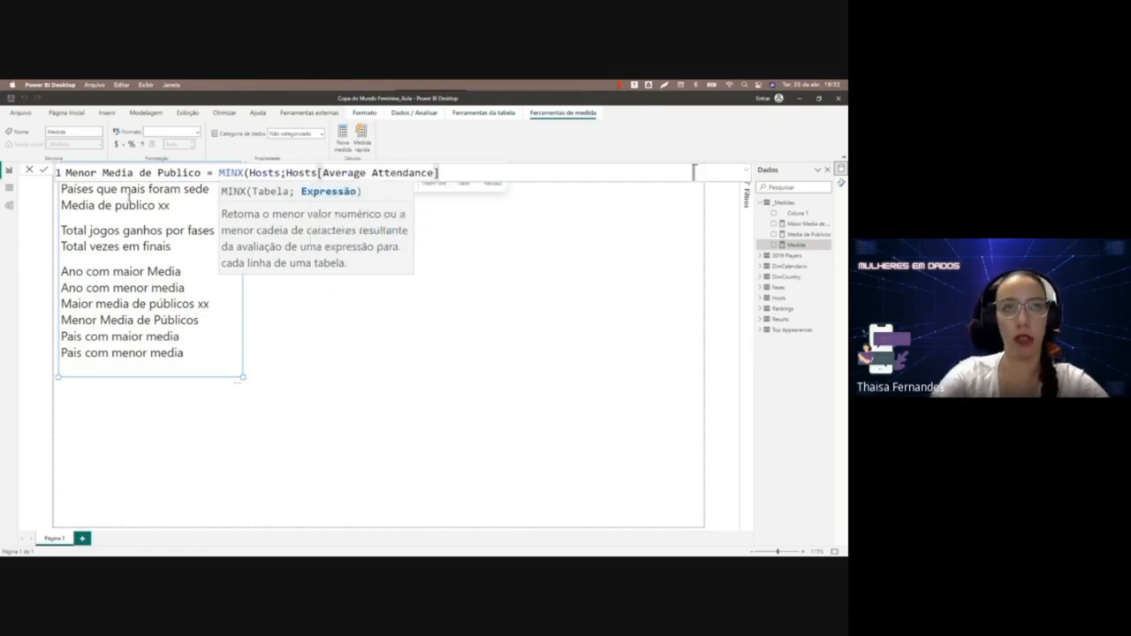
type(")")
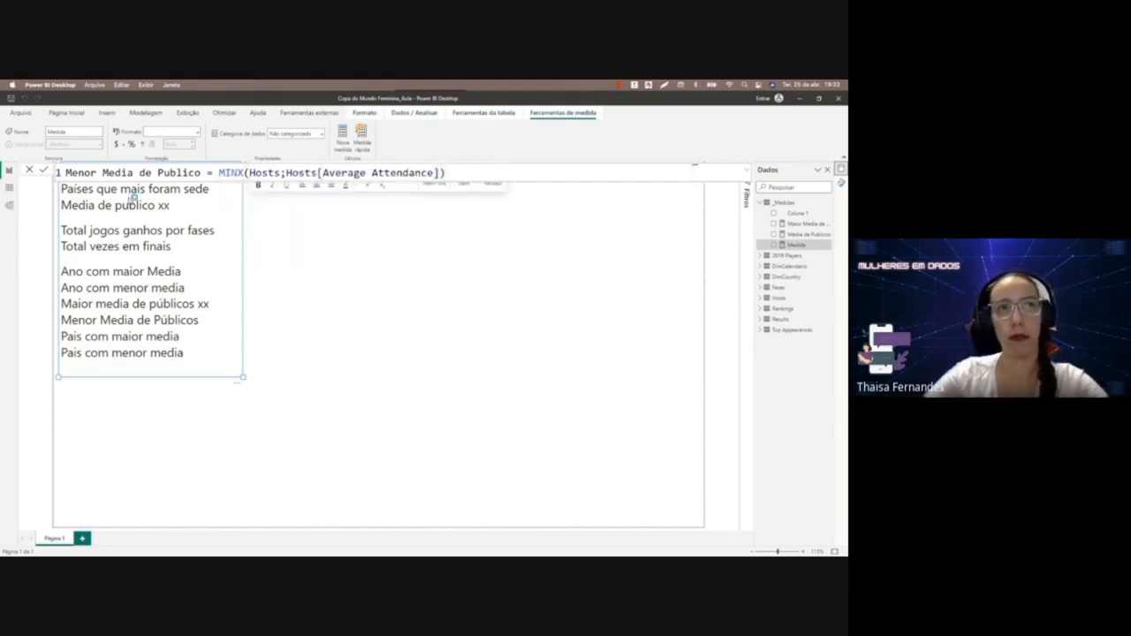
key("Return")
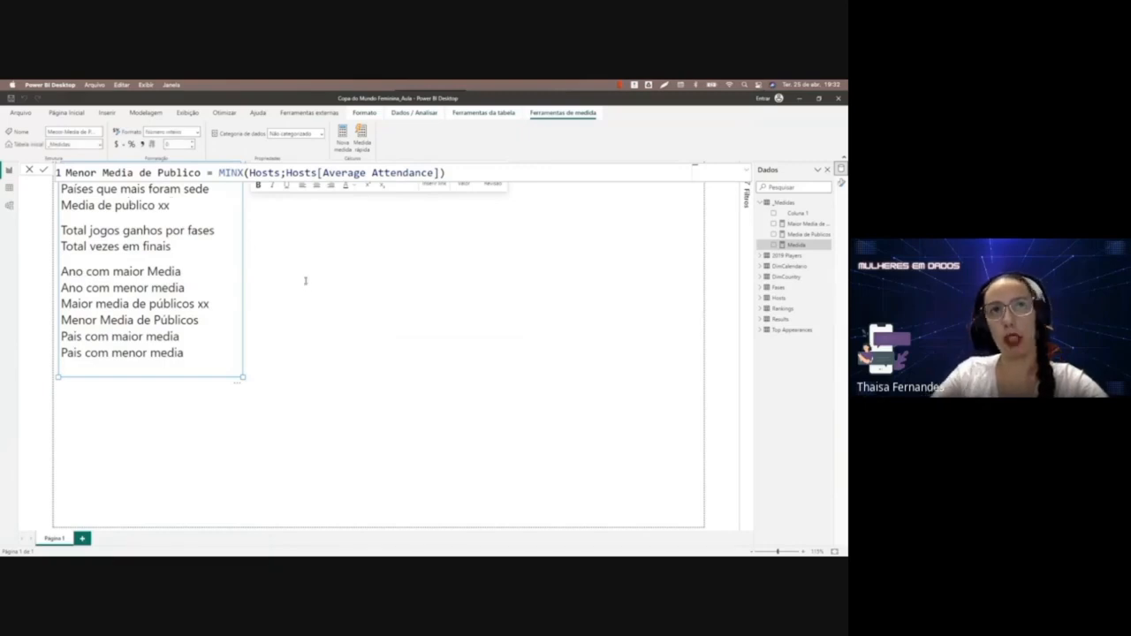
Add a card showing Maior Media de Publico beside the planned metrics list and shrink it to a compact size.
left_click(412, 265)
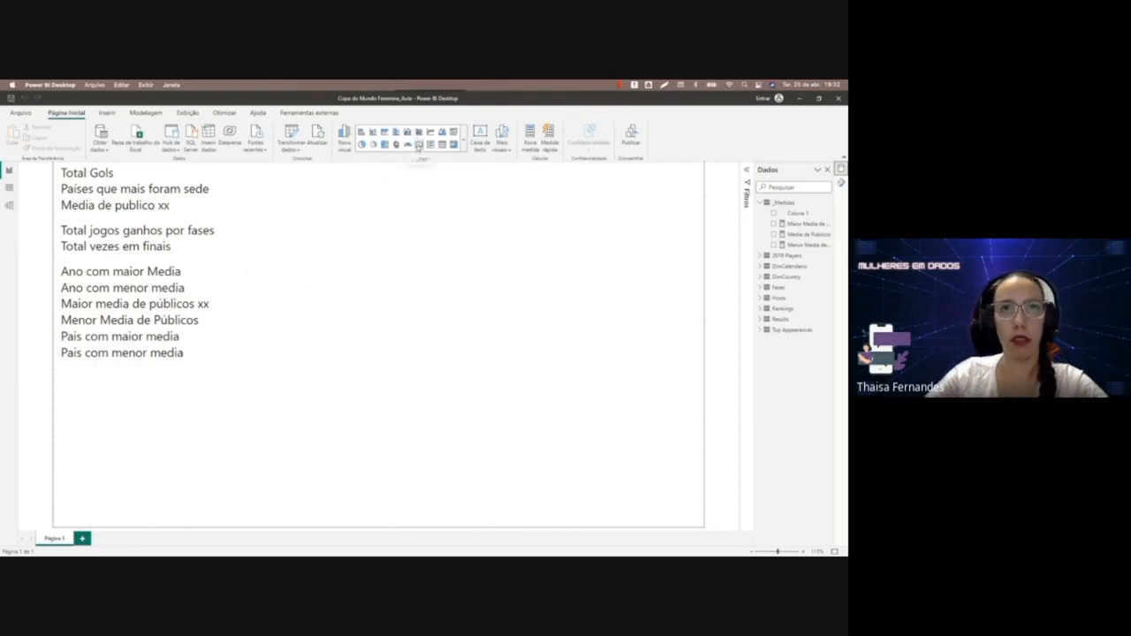
left_click(419, 144)
left_click_drag(212, 413, 426, 218)
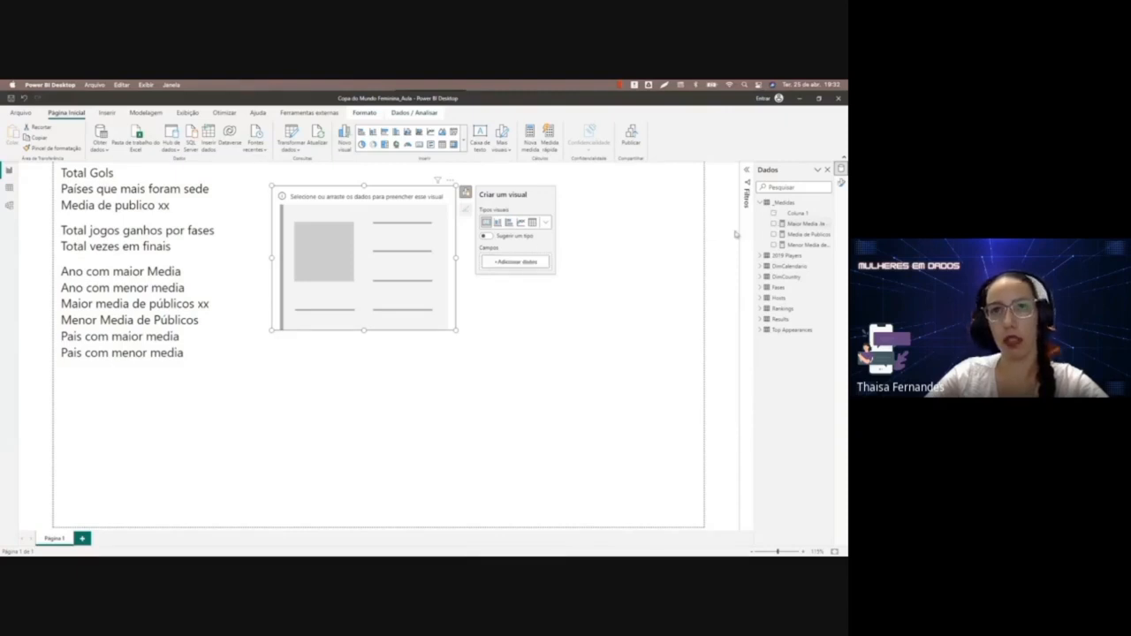
left_click(775, 225)
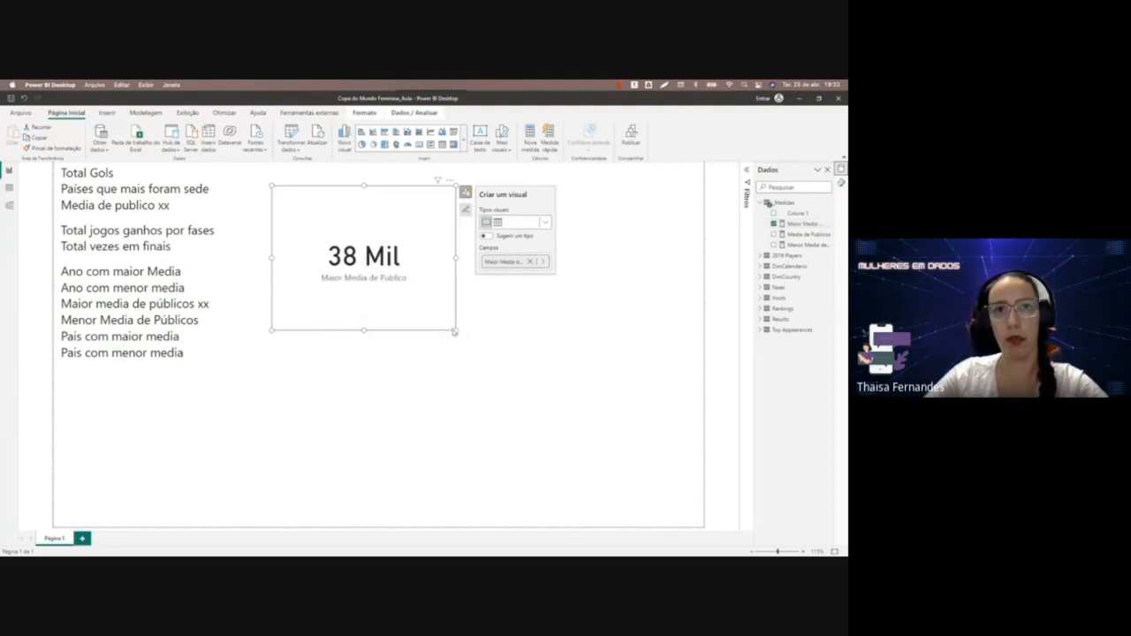
left_click_drag(455, 319, 426, 250)
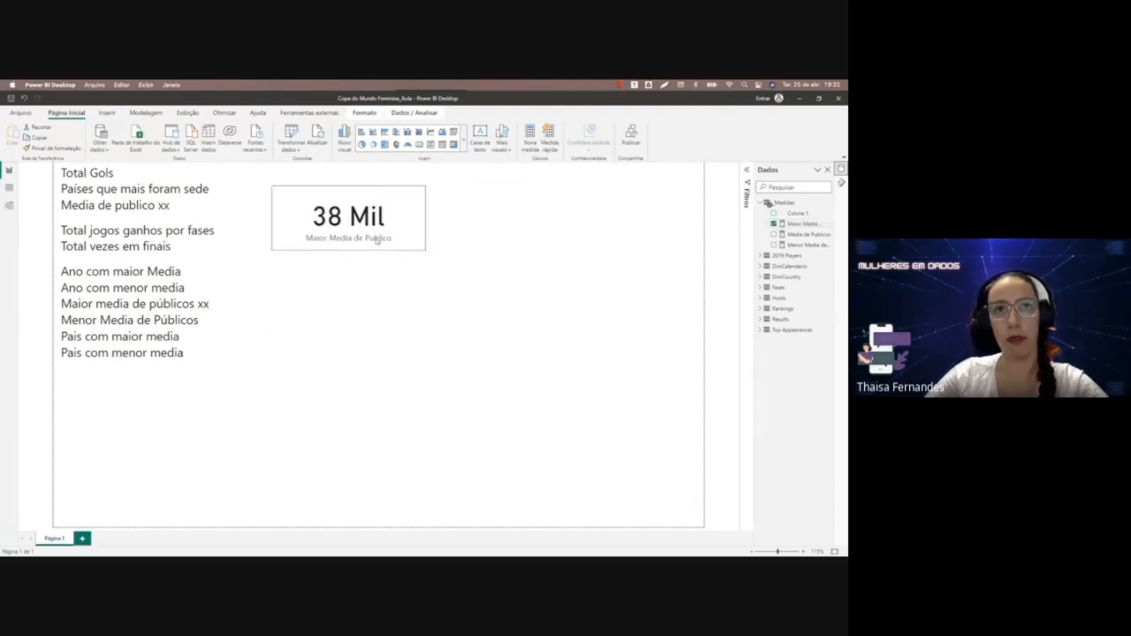
Add a compact card showing Menor Media de Publico, aligned just right of the Maior Media de Publico card.
left_click(419, 145)
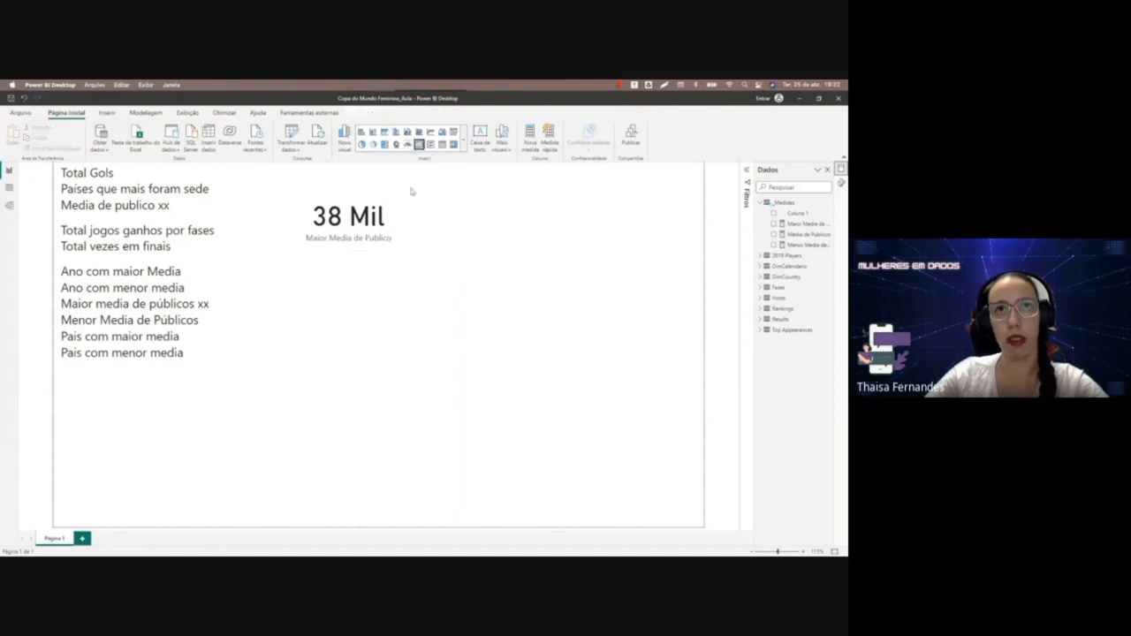
left_click_drag(243, 382, 537, 212)
mouse_move(566, 262)
left_mouse_down()
mouse_move(530, 255)
mouse_move(557, 251)
left_mouse_up()
left_click(774, 245)
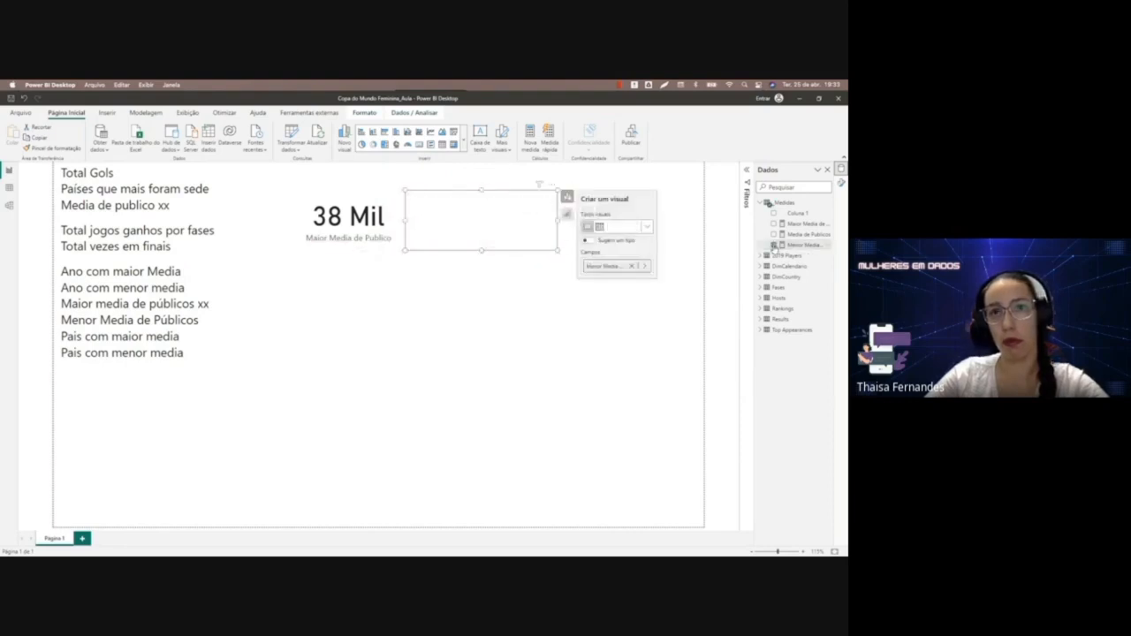
left_click_drag(522, 233, 521, 230)
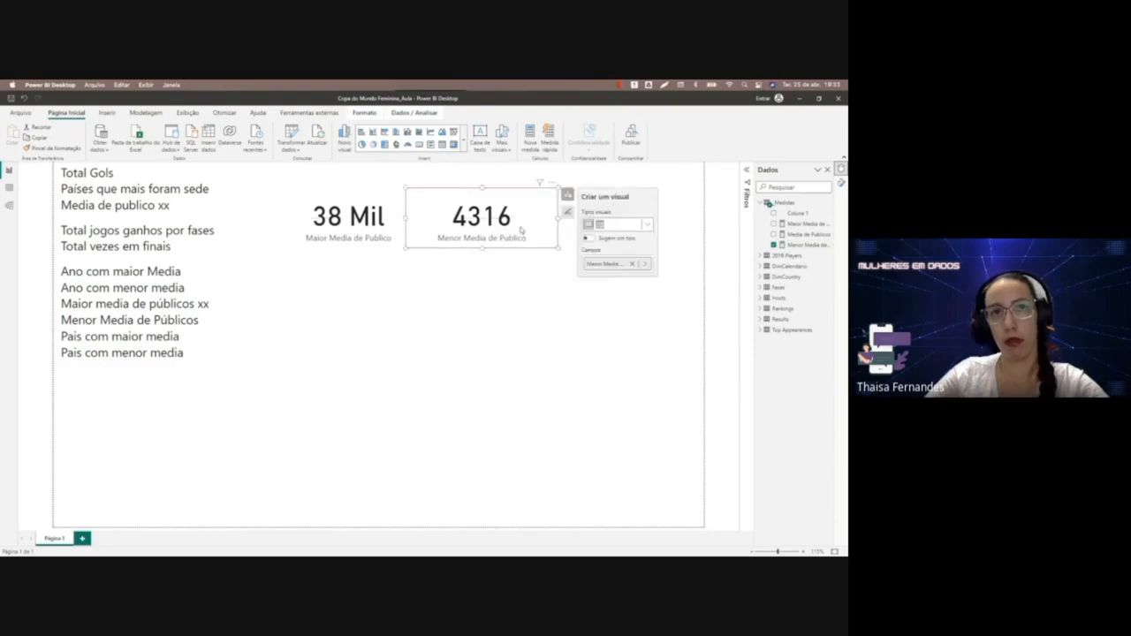
Add a card showing Media de Publicos, placed right of the Menor Media de Publico card and reduced to fit the row.
left_click(416, 277)
left_click(419, 144)
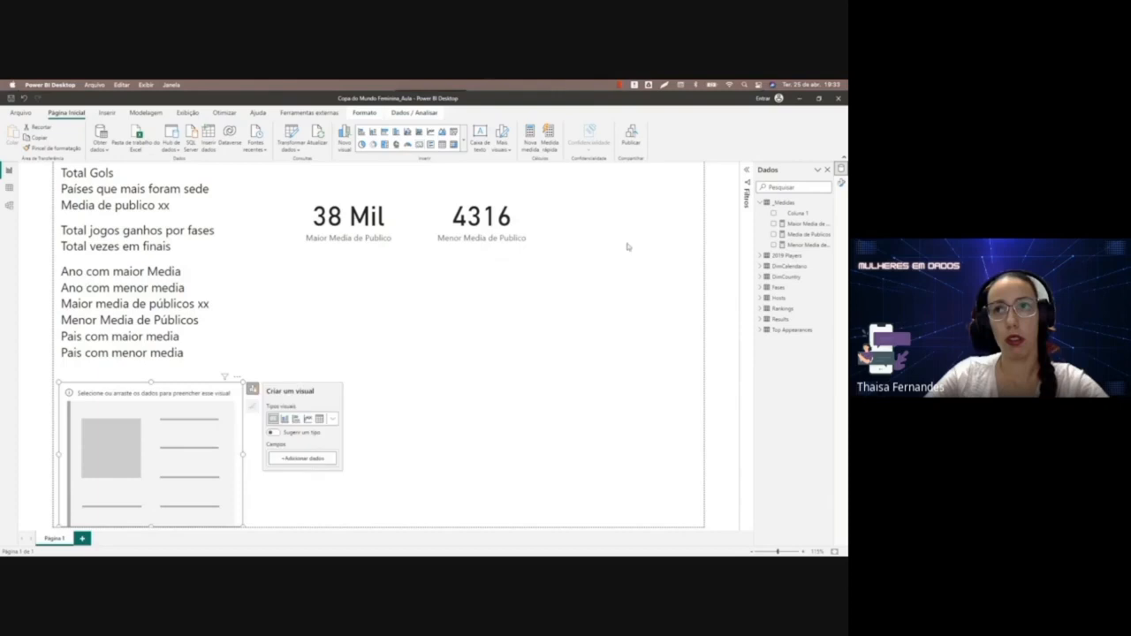
left_click(774, 235)
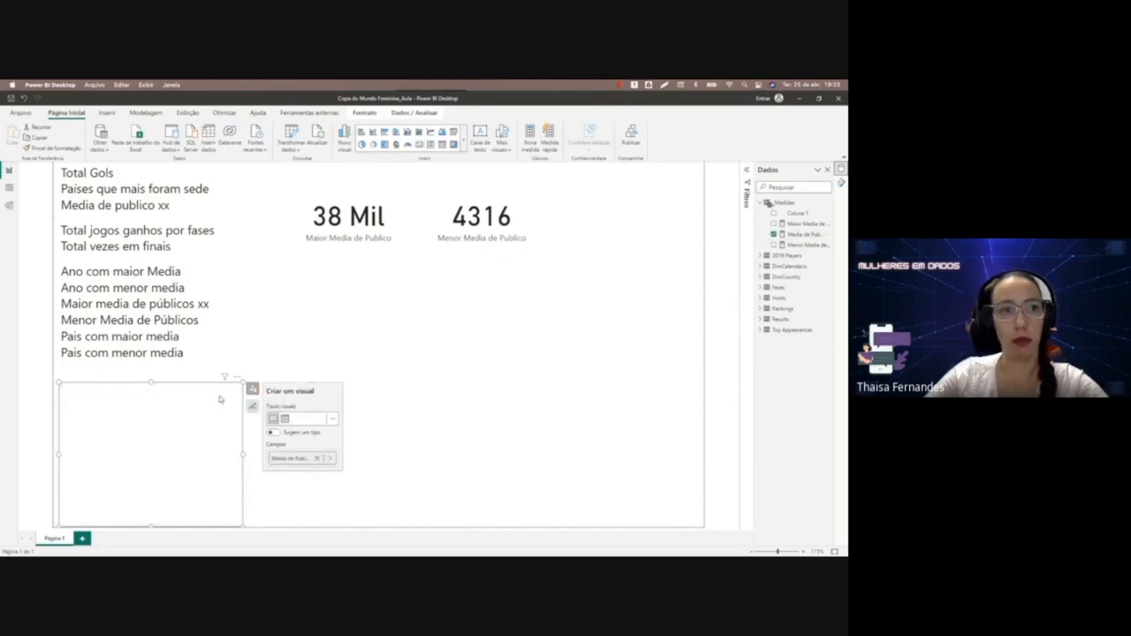
left_click_drag(241, 383, 667, 197)
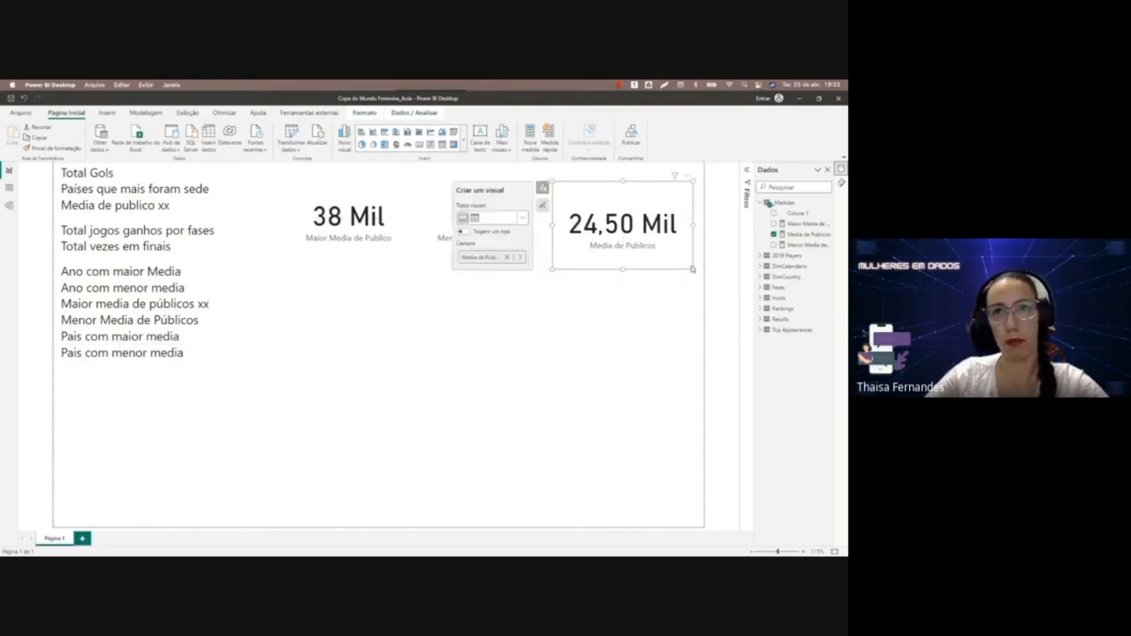
left_click_drag(693, 269, 693, 258)
left_click(525, 243)
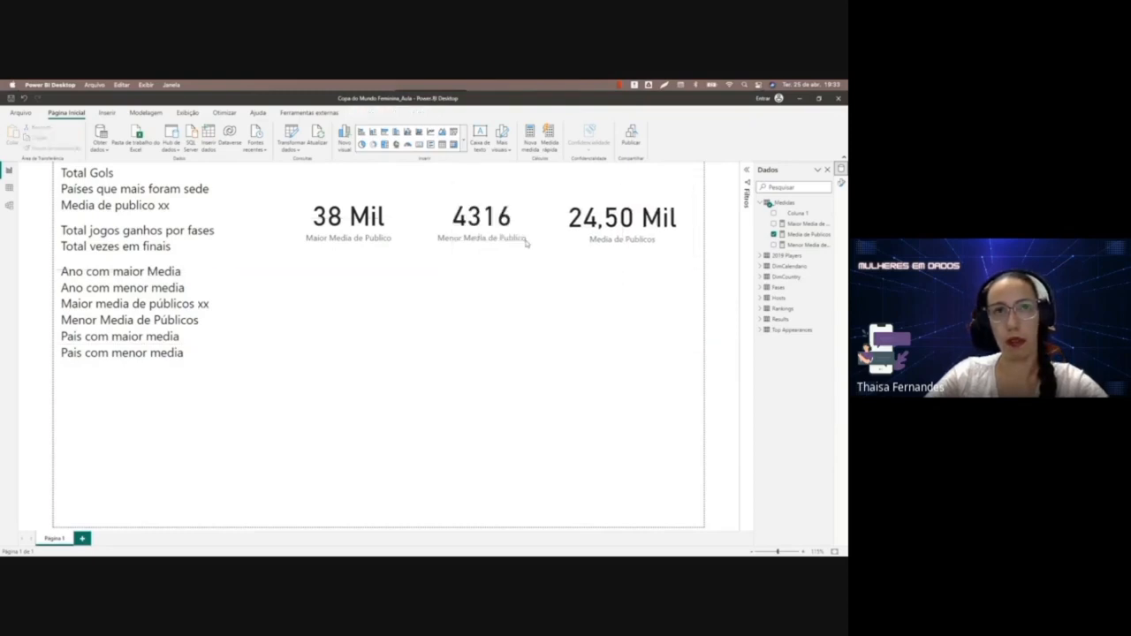
Mark "Menor Media de Públicos" in the planned metrics list by adding "xx" after it.
left_click(210, 323)
left_click(209, 323)
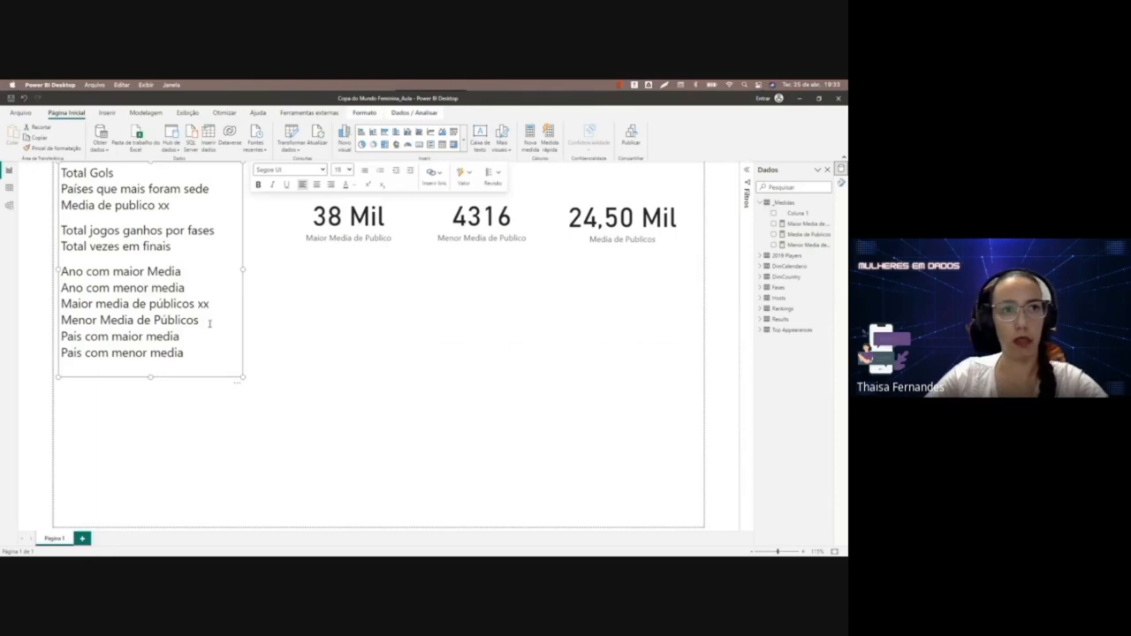
type("xx")
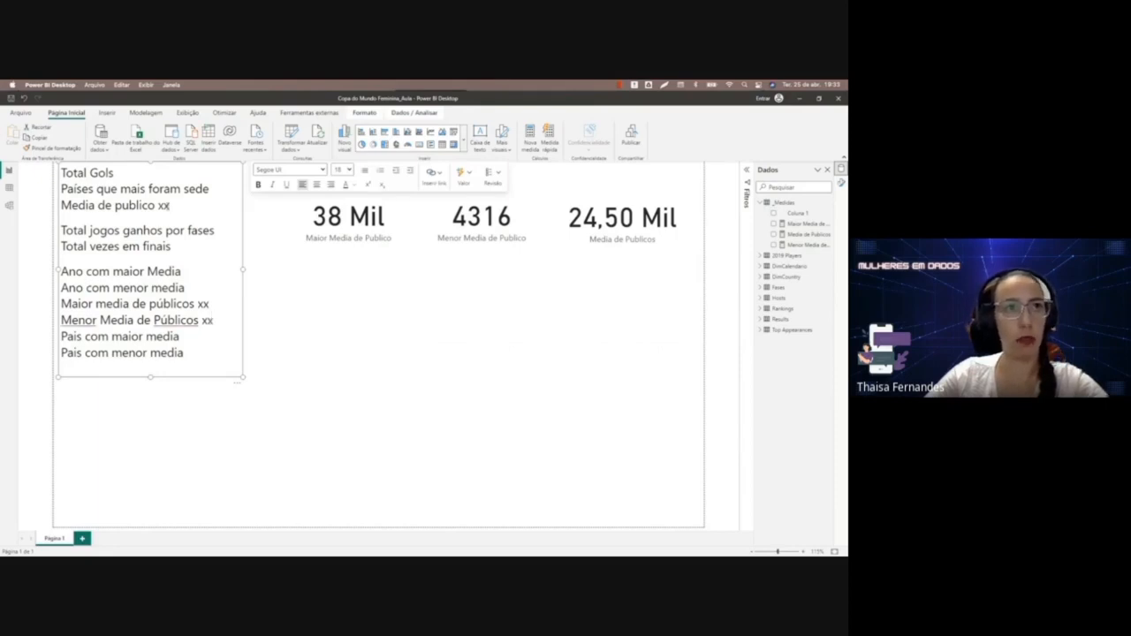
Move the "Media de publico xx" line in the planned metrics list to directly below "Menor Media de Públicos xx".
left_click_drag(169, 205, 55, 207)
key("ctrl+c")
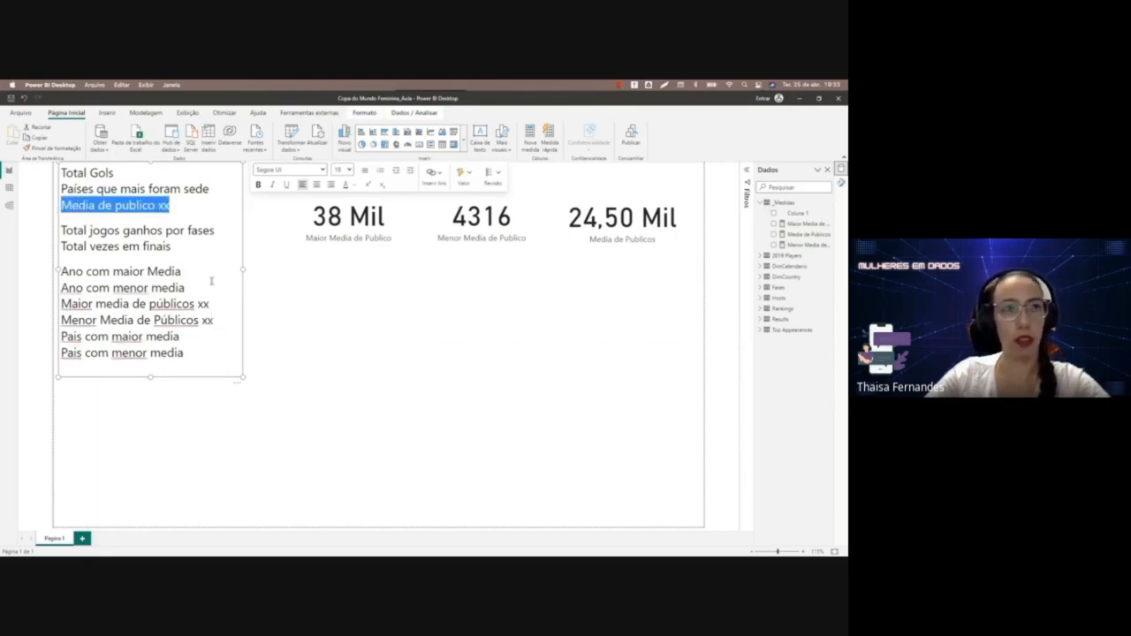
key("BackSpace")
left_click(216, 311)
key("Return")
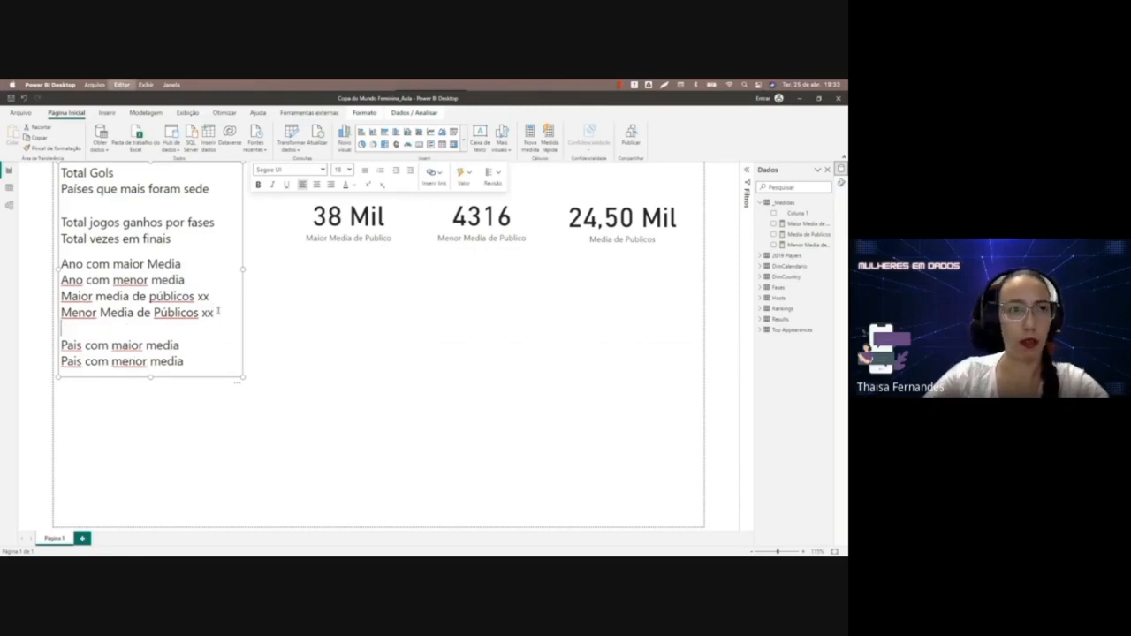
key("ctrl+v")
Move the two "Pais com maior/menor media" lines below "Ano com menor media" as a separate group and heighten the text box to fit the list.
left_click_drag(207, 361, 62, 344)
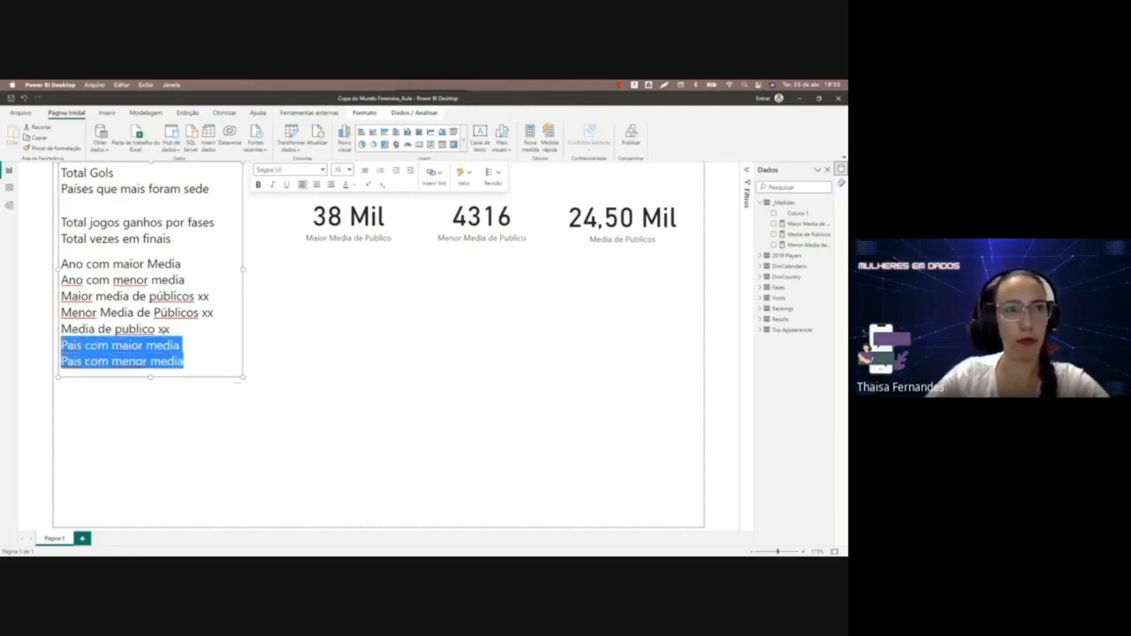
key("ctrl+x")
key("Return")
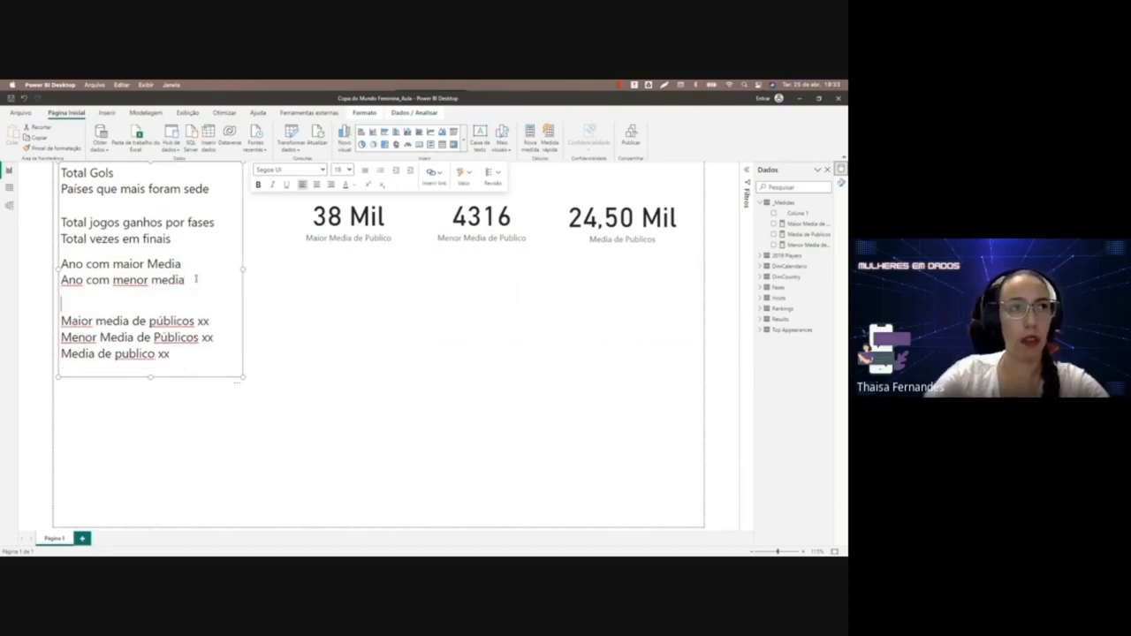
key("ctrl+v")
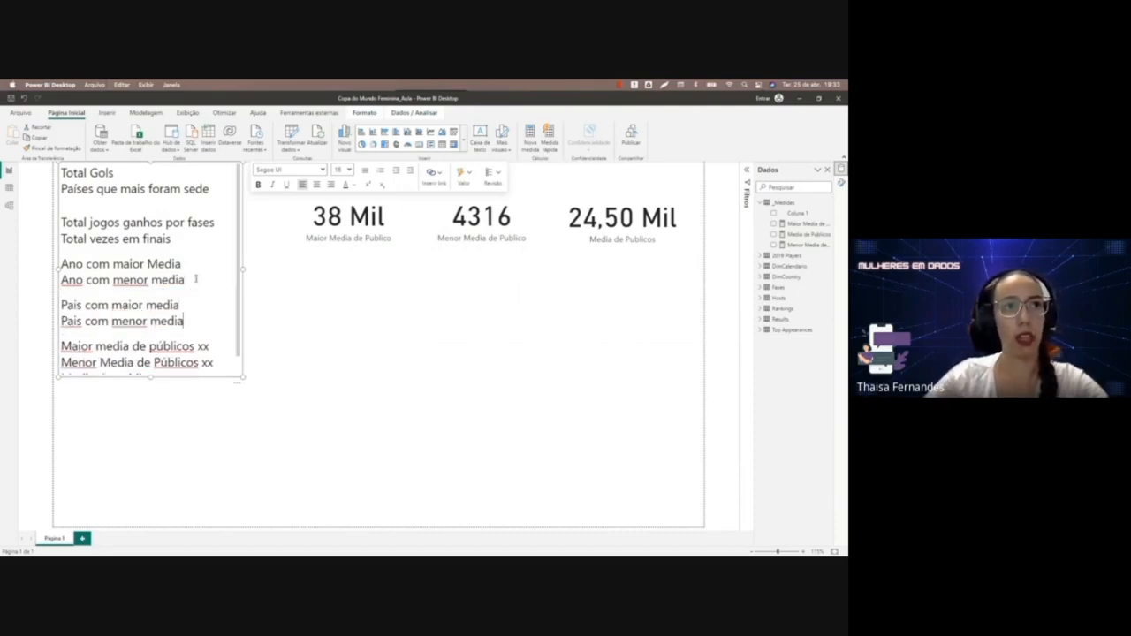
left_click_drag(243, 377, 245, 420)
left_click(733, 448)
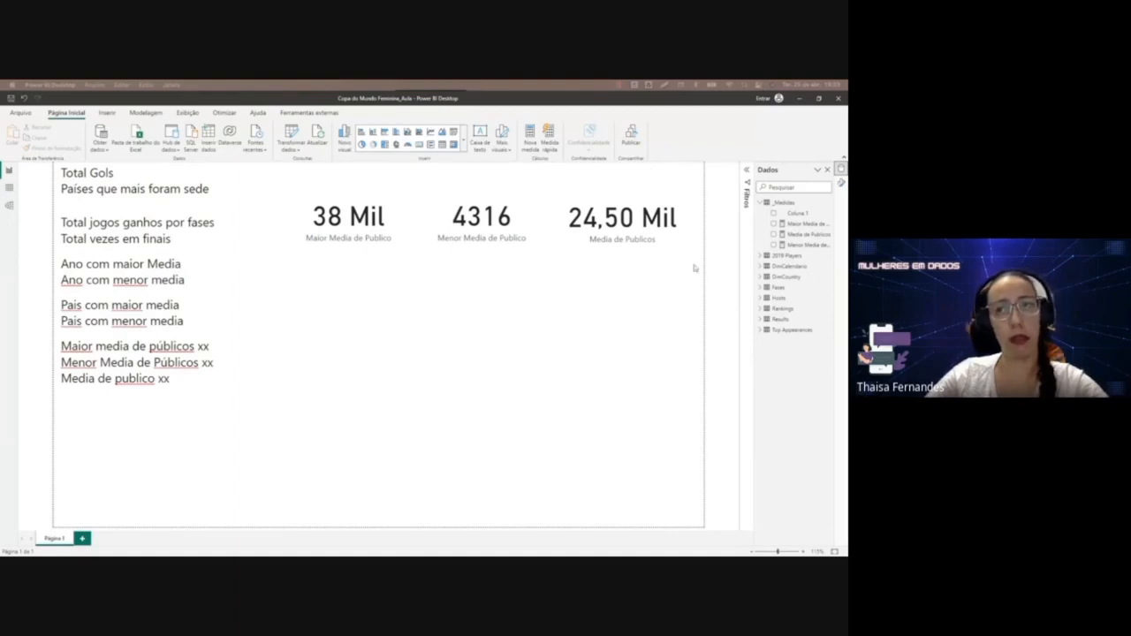
right_click(778, 205)
left_click(744, 211)
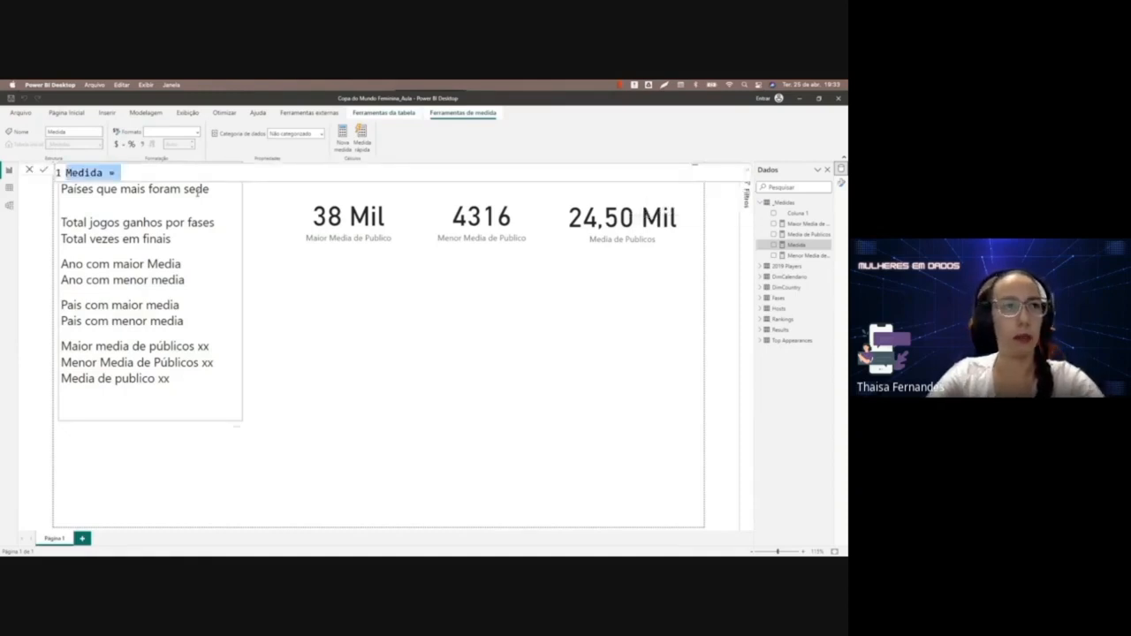
type("Total ")
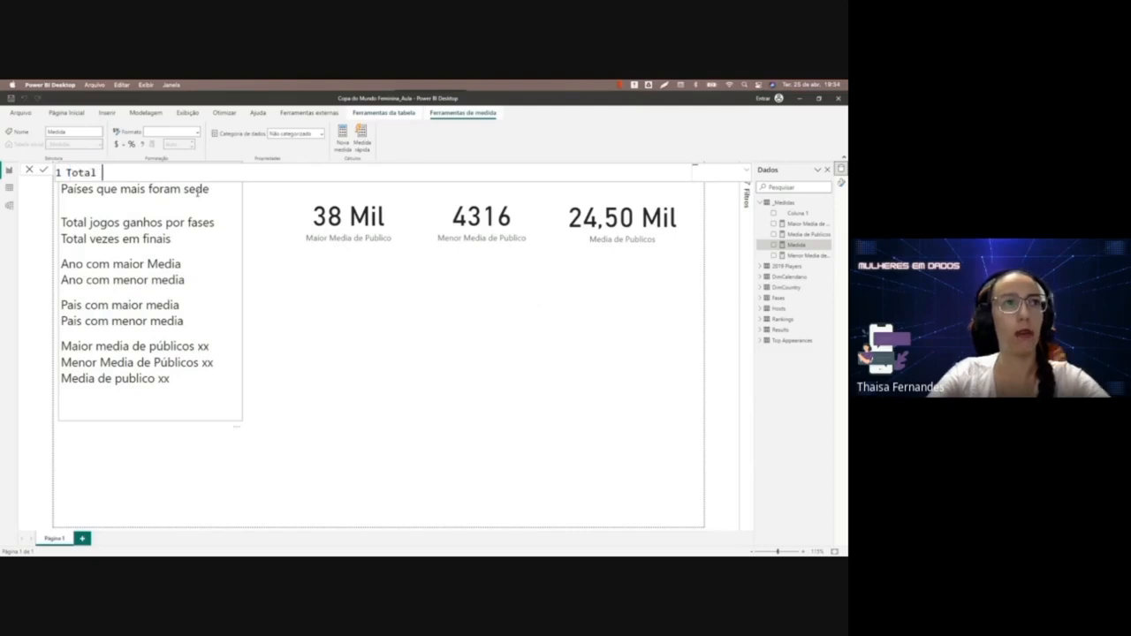
type("vezes em fi")
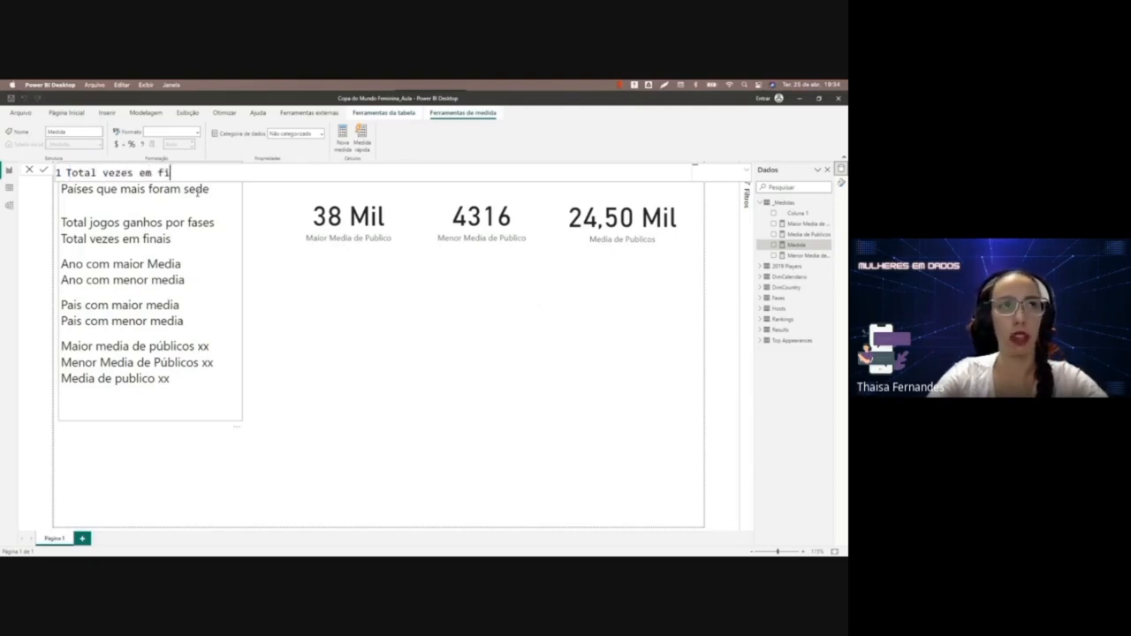
type("nais =")
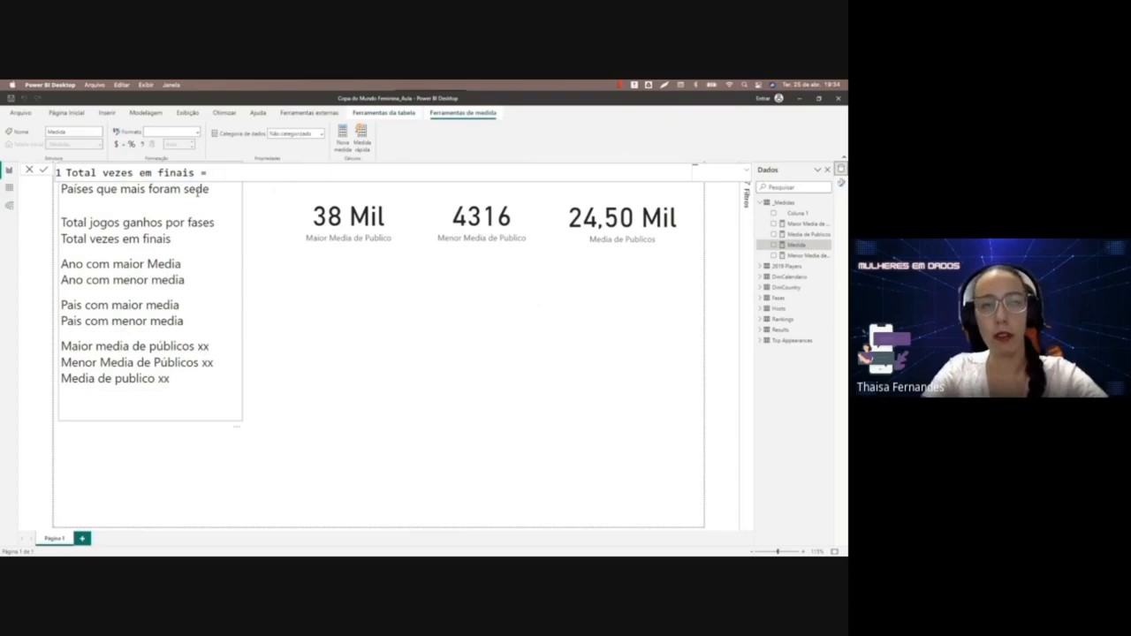
key("shift+Return")
key("Tab")
key("Tab")
key("Tab")
key("Tab")
key("Tab")
key("Tab")
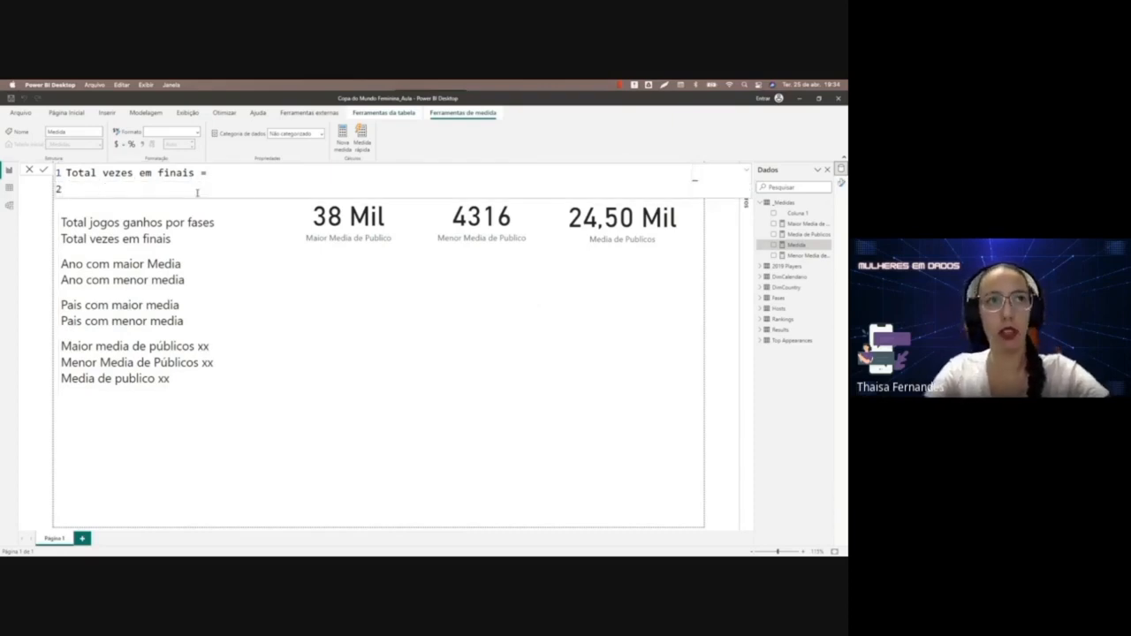
type("CAL")
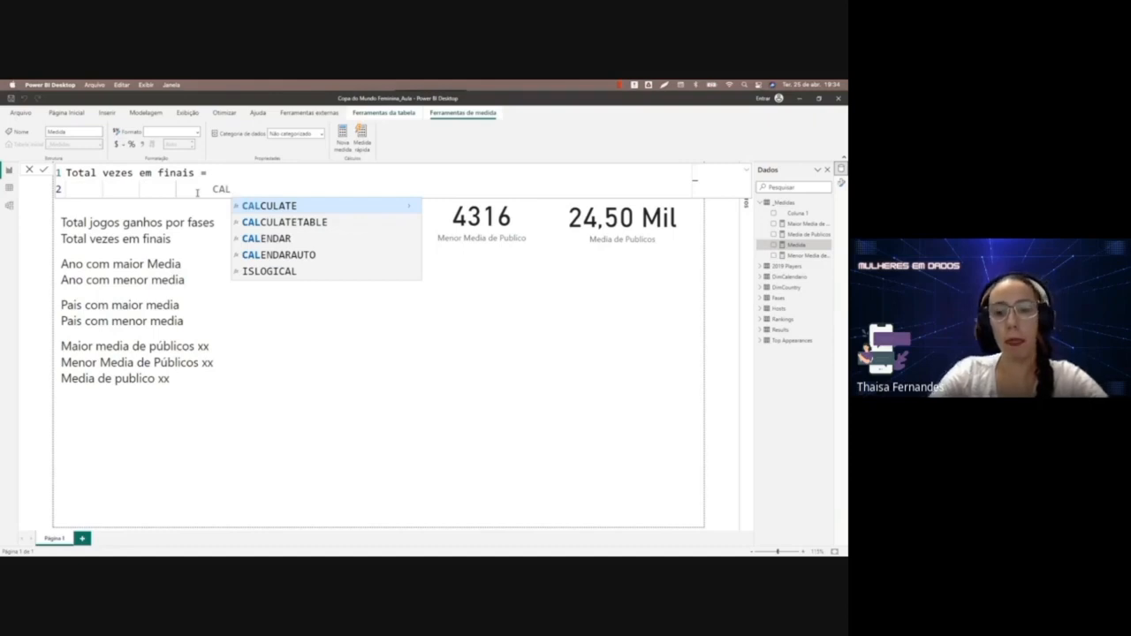
key("Tab")
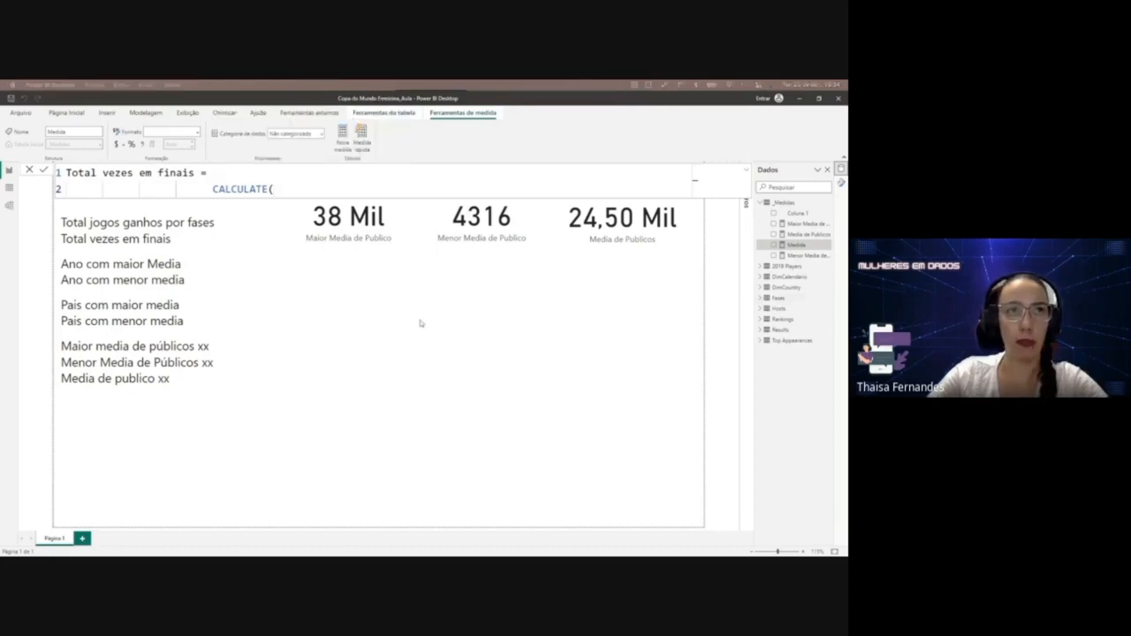
left_click(102, 172)
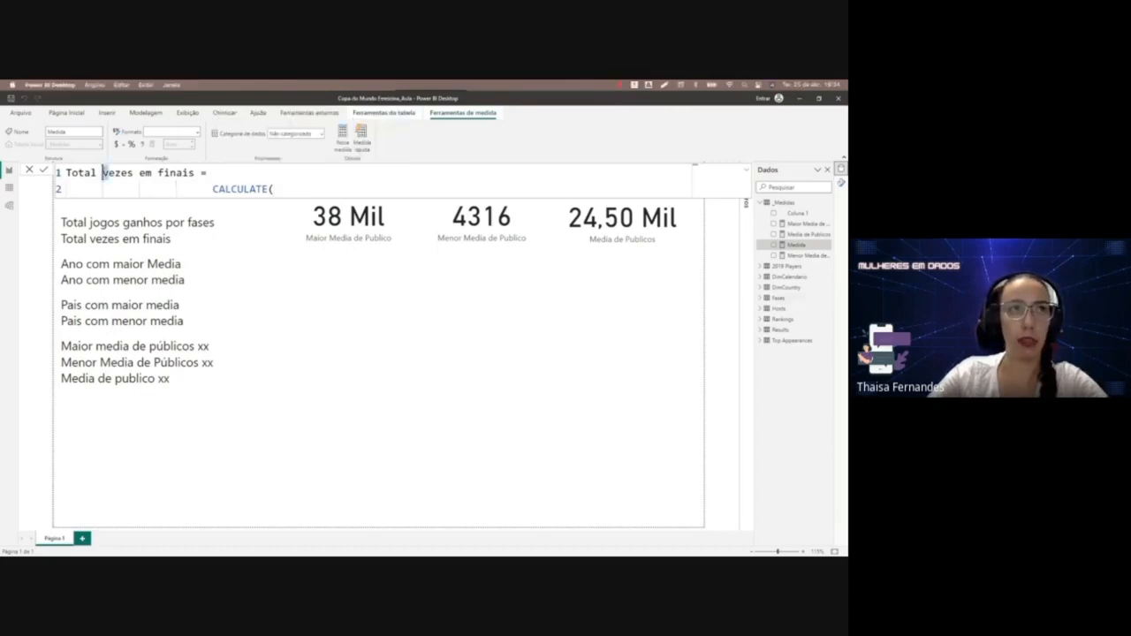
left_click_drag(103, 172, 282, 188)
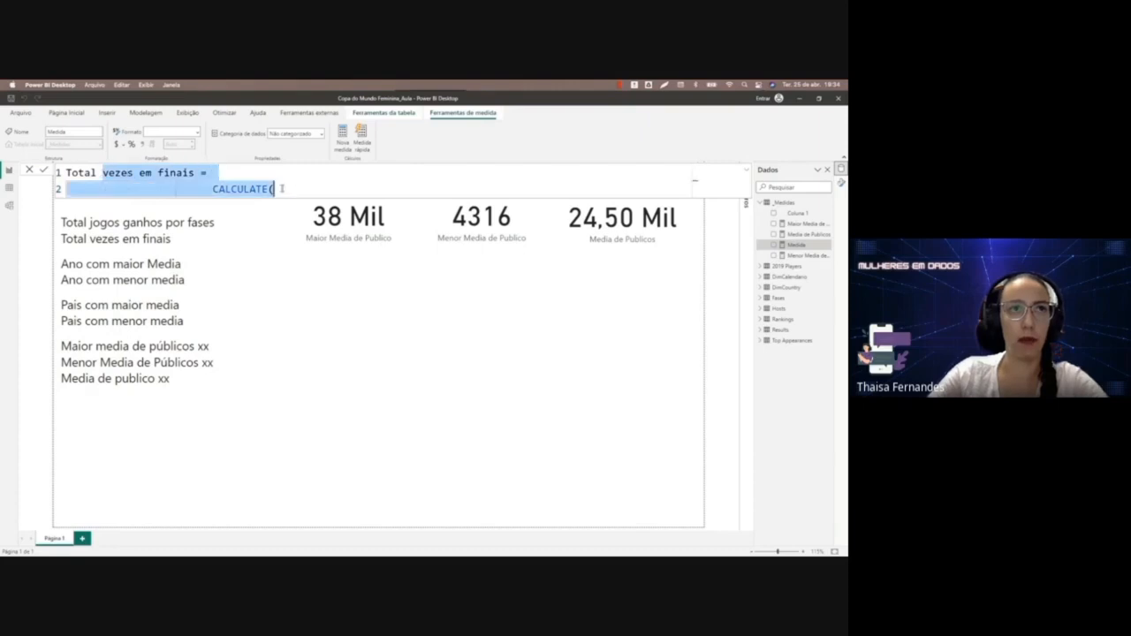
type("jogos")
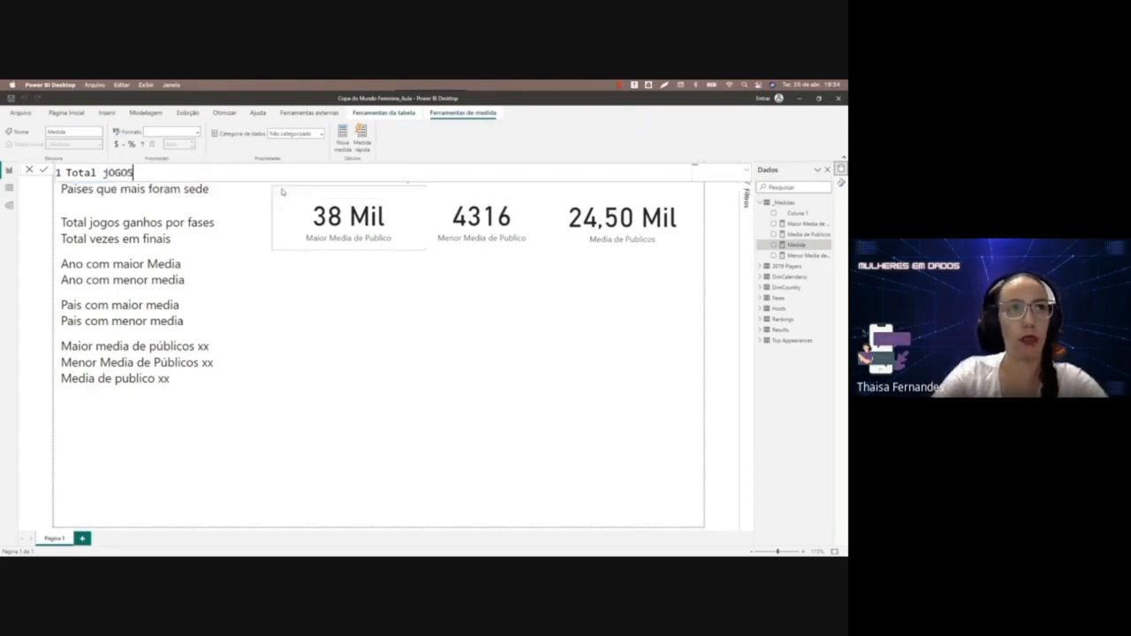
key("BackSpace")
key("BackSpace")
key("BackSpace")
key("BackSpace")
key("BackSpace")
type("Jo")
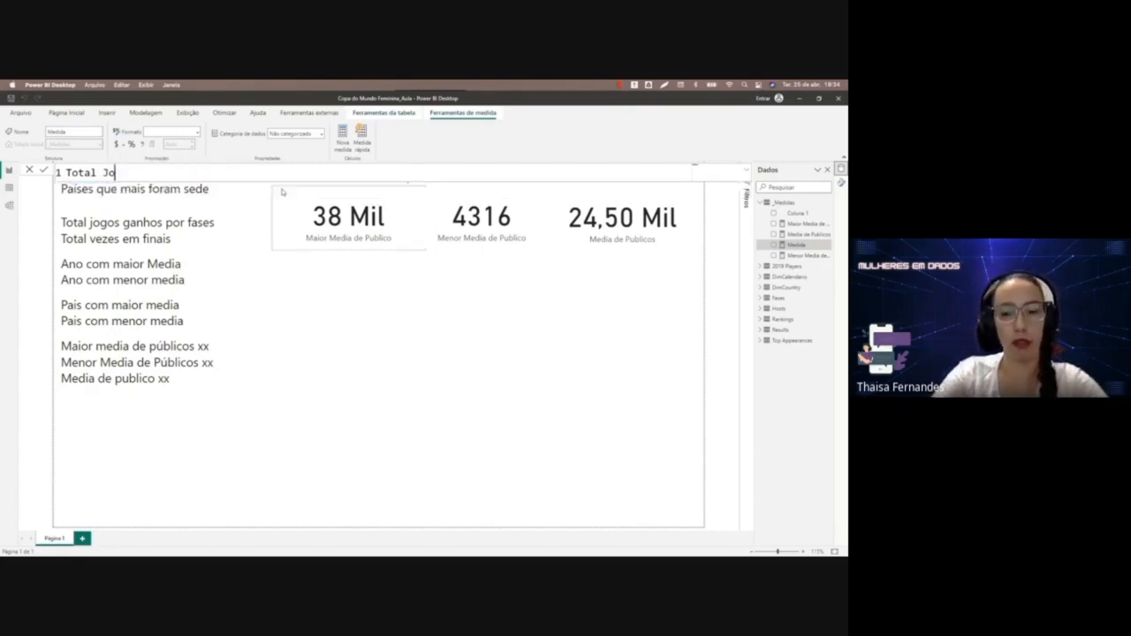
type("gos Gan")
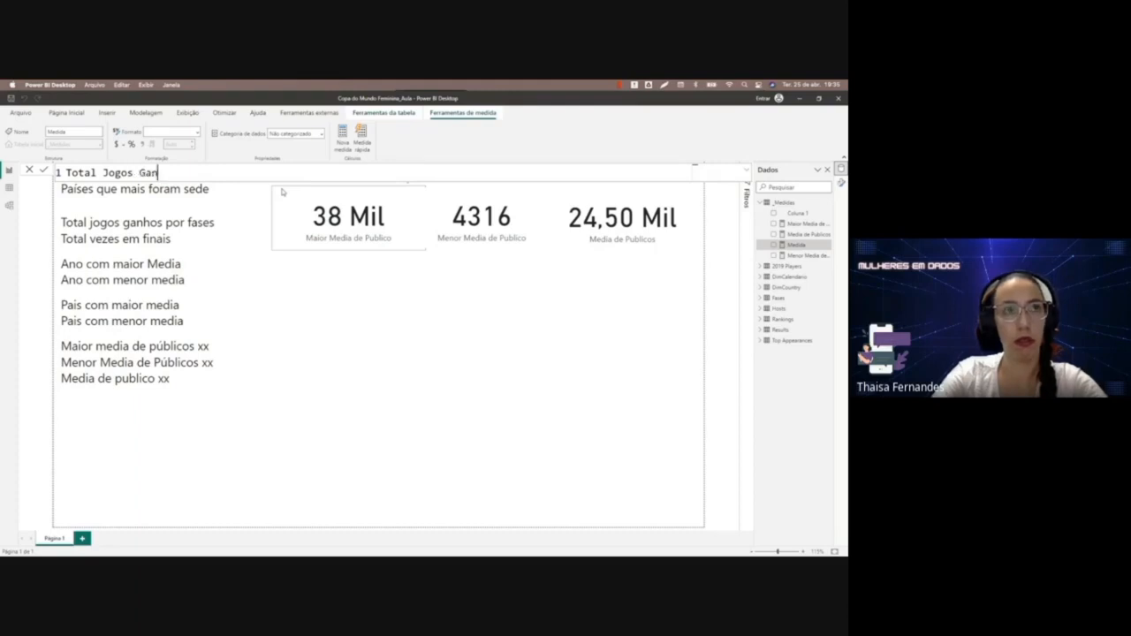
type("hos por fases =")
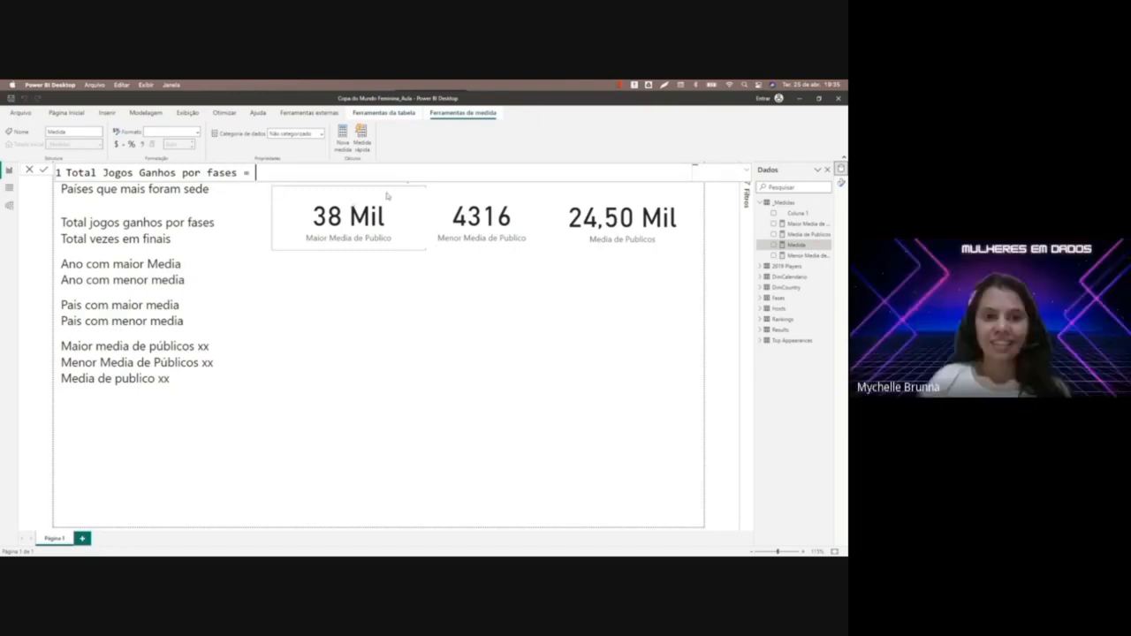
key("Escape")
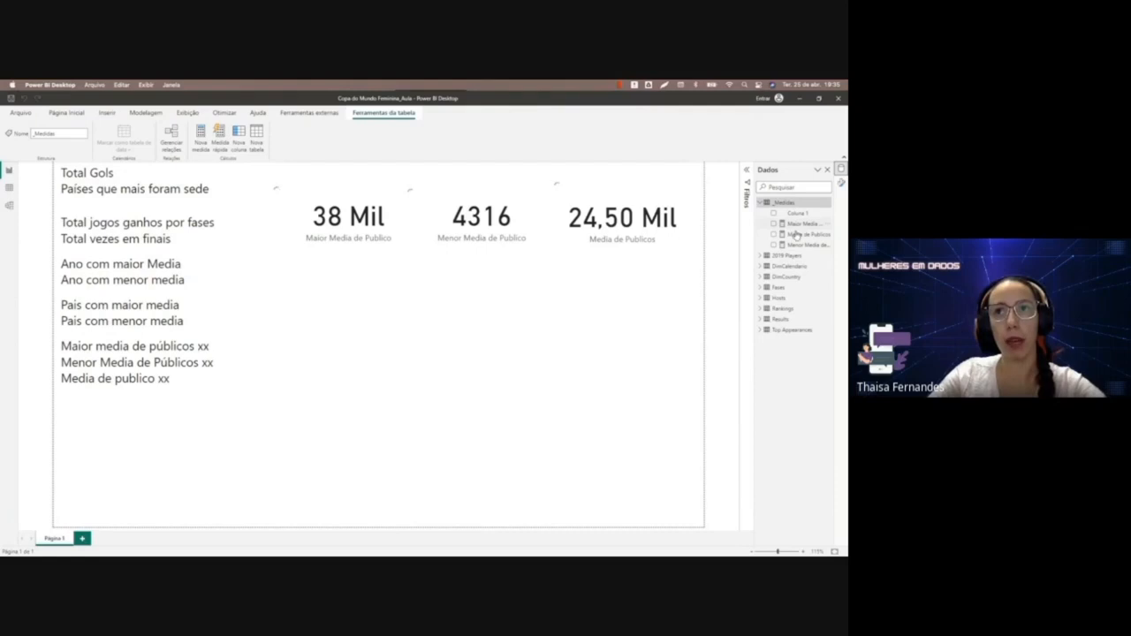
Examine the Maior Media de Publico formula and the Average Attendance data it uses in the Hosts table.
left_click(795, 226)
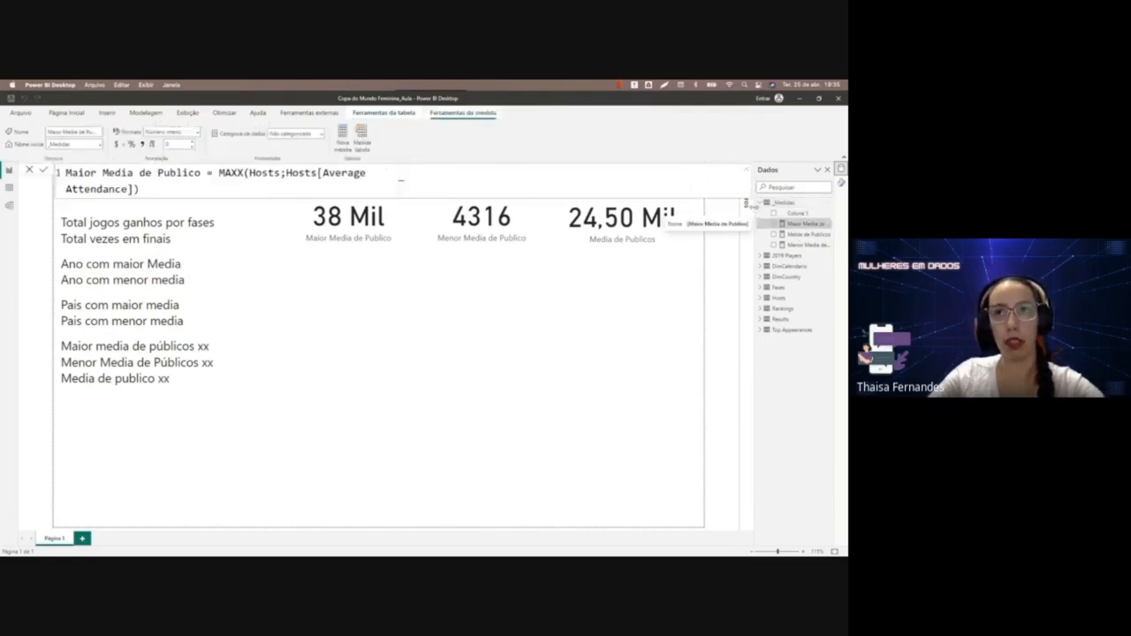
left_click(478, 188)
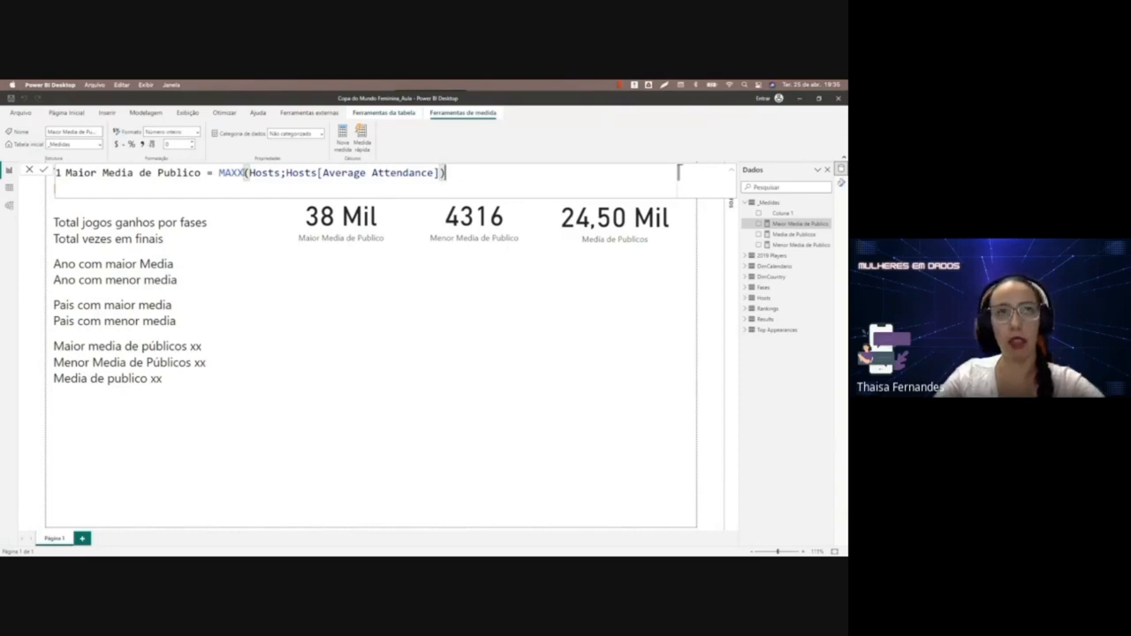
left_click(10, 188)
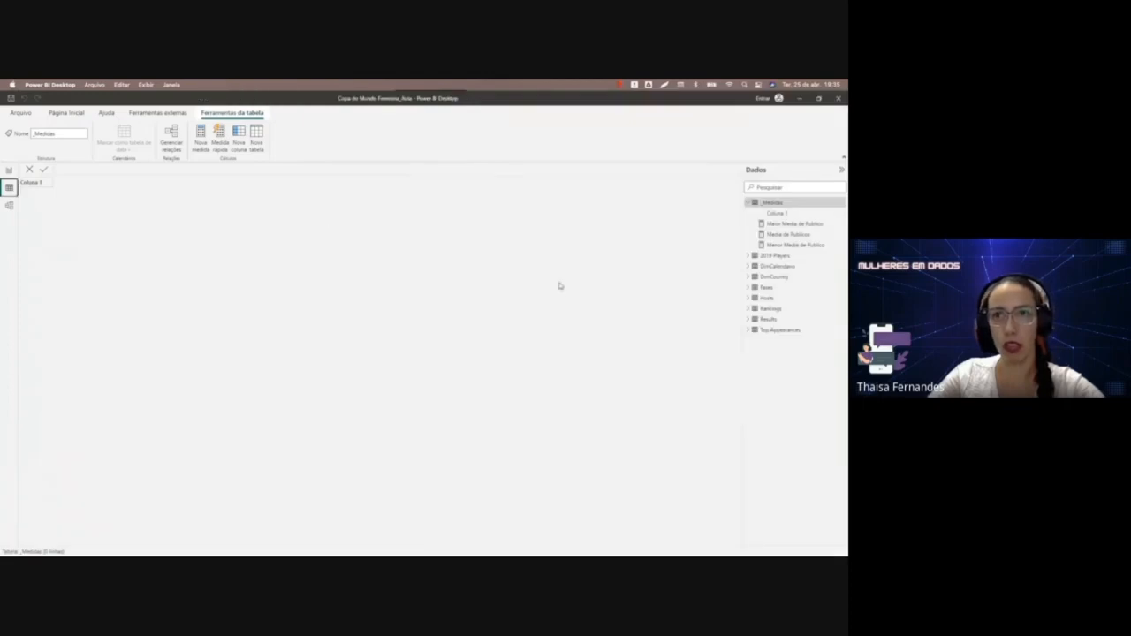
left_click(768, 298)
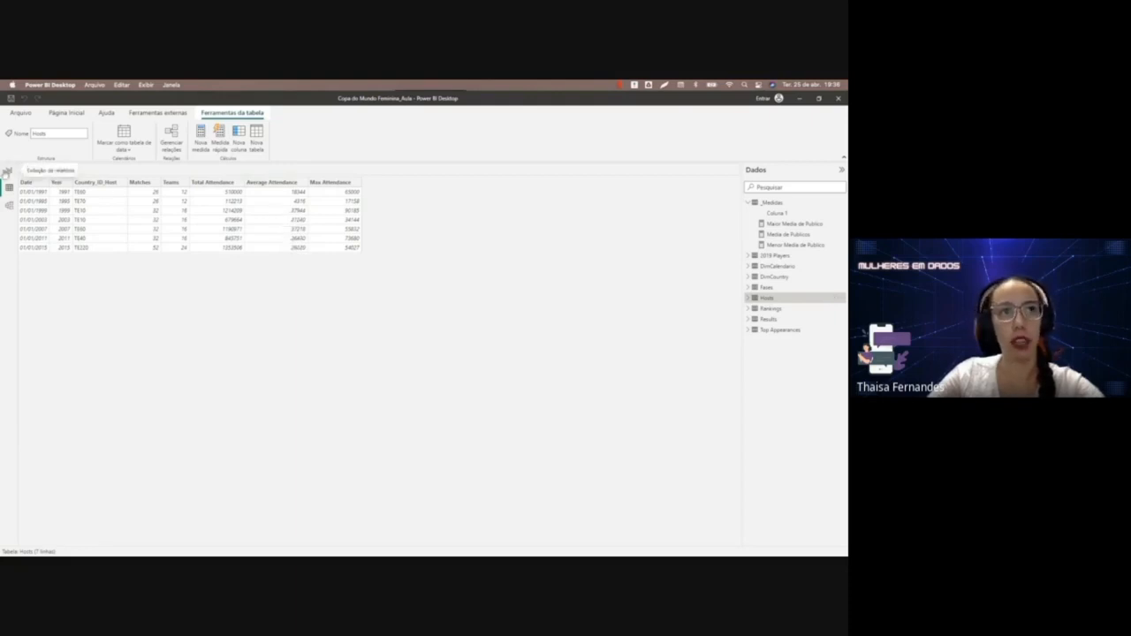
left_click(8, 171)
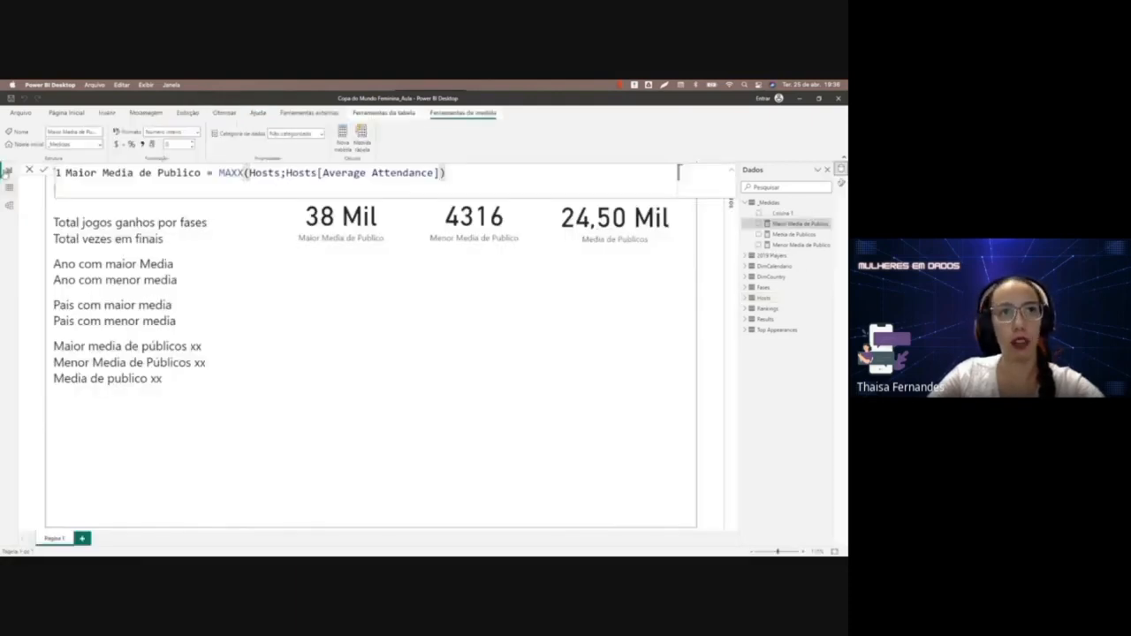
Set the display units of the Maior Media de Publico card's callout value to Nenhum.
left_click(346, 226)
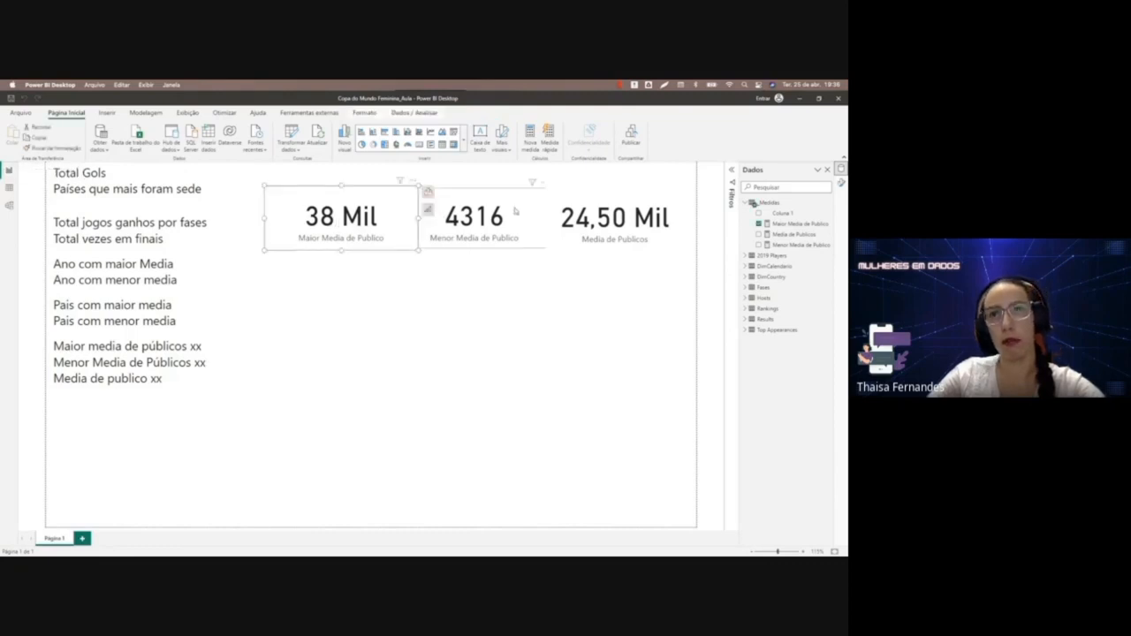
left_click(841, 183)
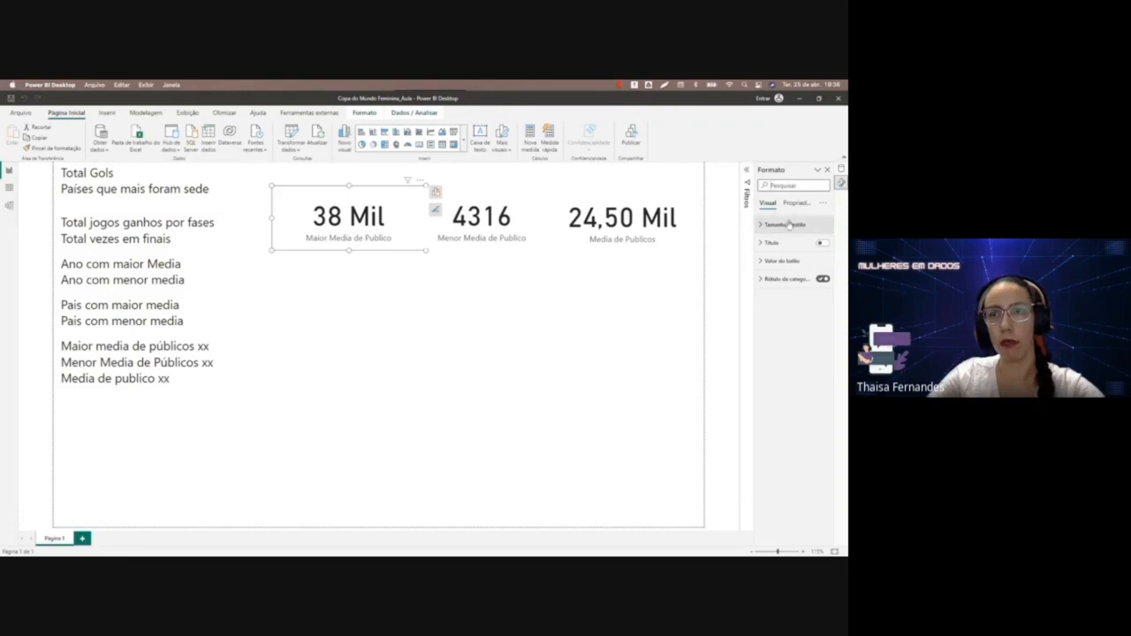
left_click(777, 262)
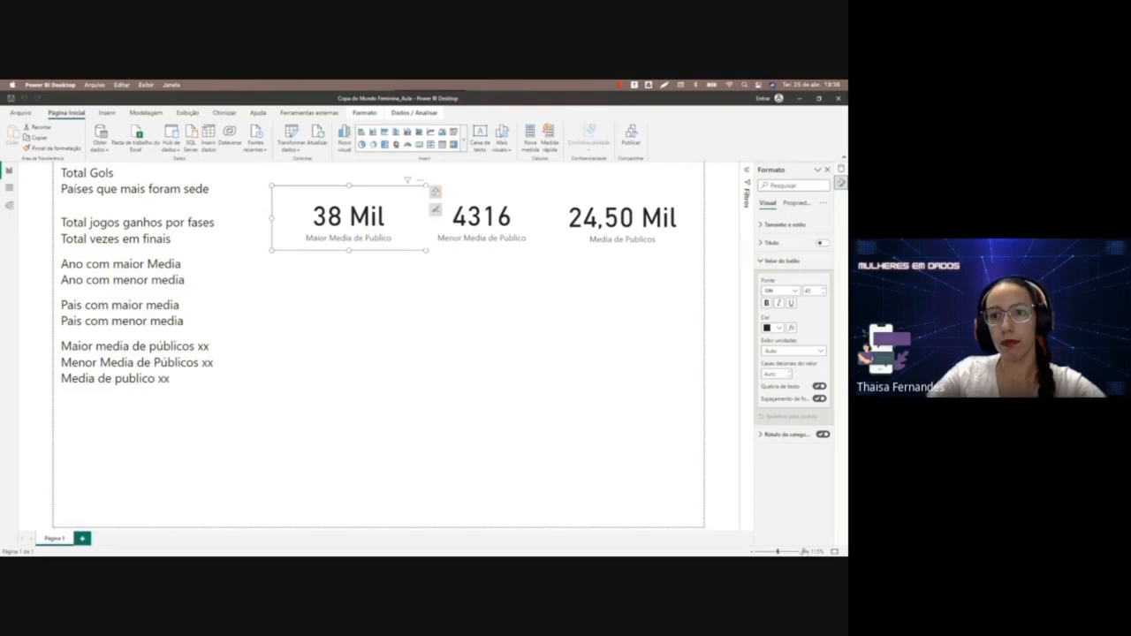
left_click(804, 551)
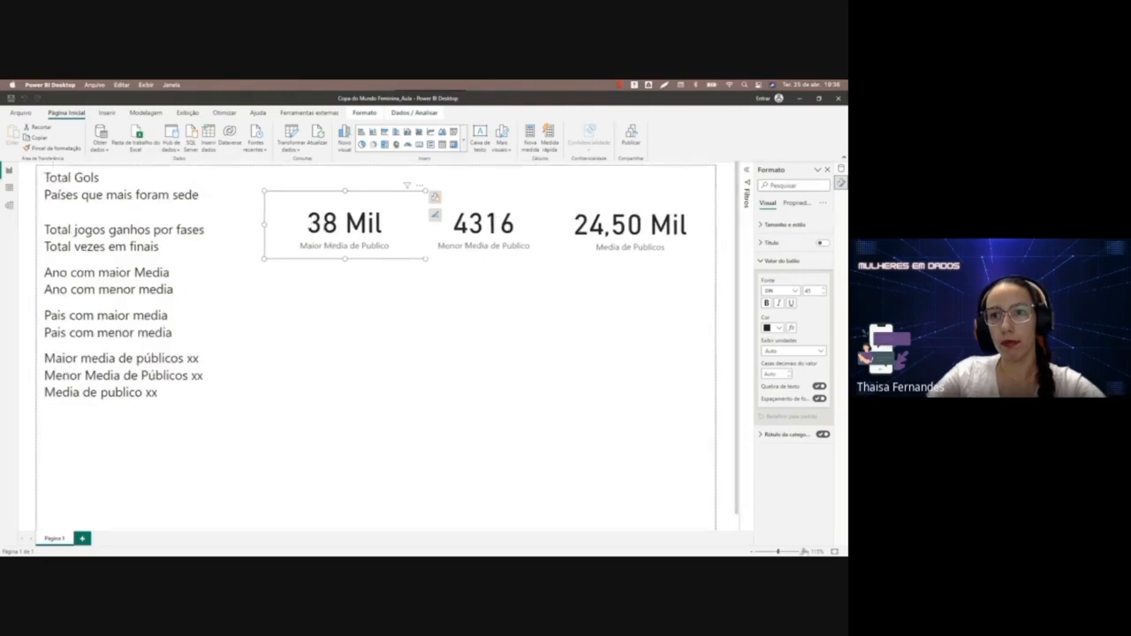
left_click(796, 353)
left_click(786, 372)
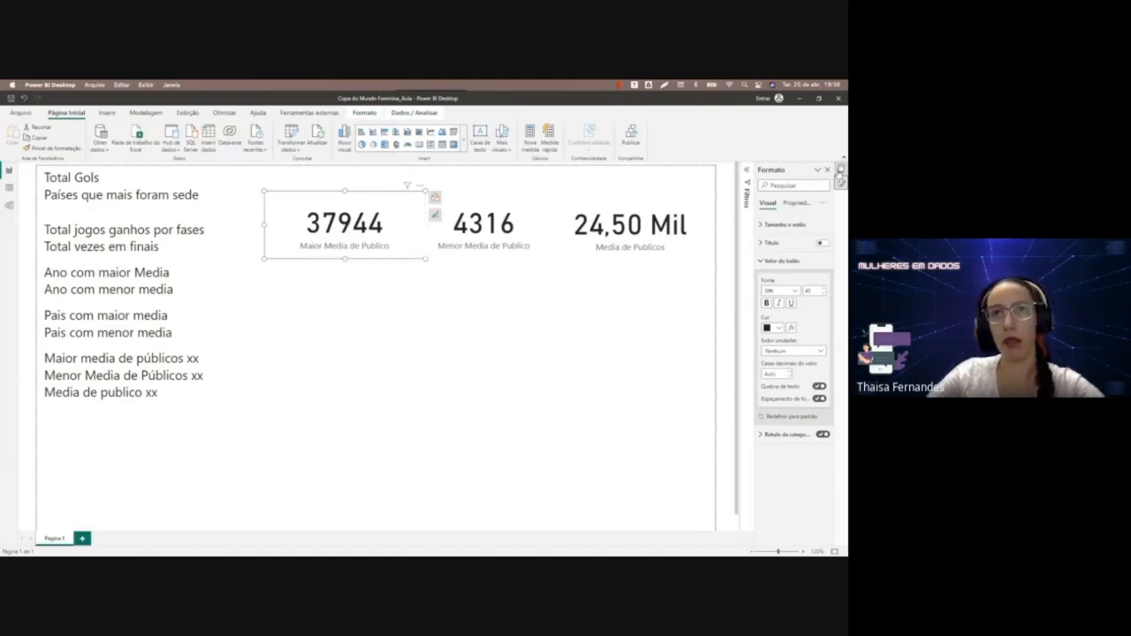
Review the MAXX and MINX formulas of the Maior and Menor Media de Publico measures against the Hosts table.
left_click(840, 169)
left_click(794, 224)
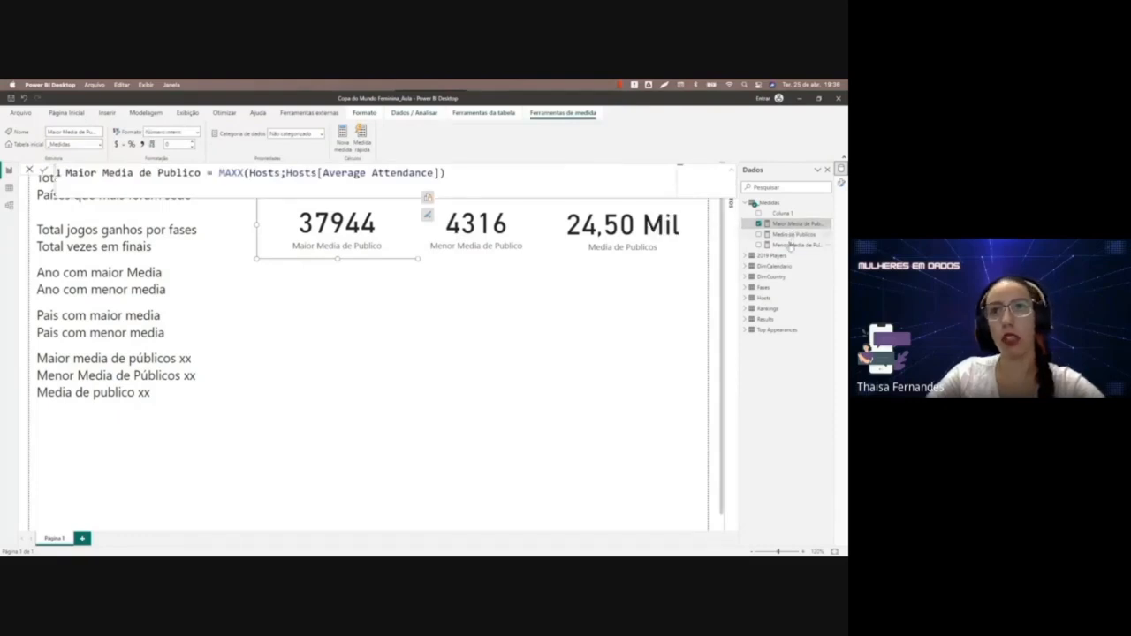
left_click(791, 246)
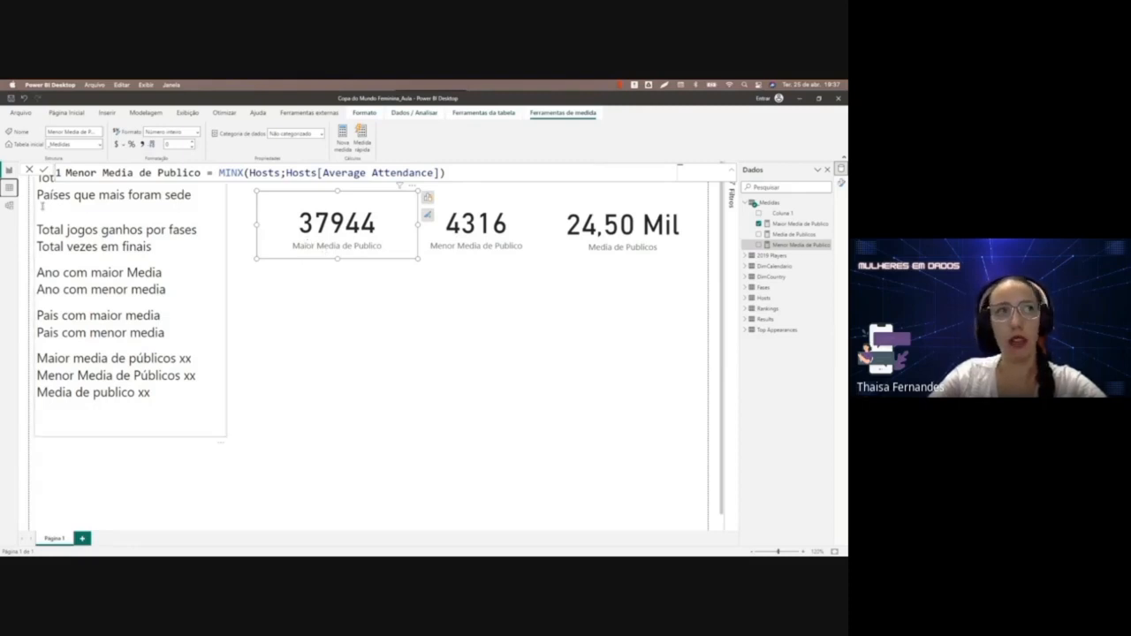
left_click(10, 188)
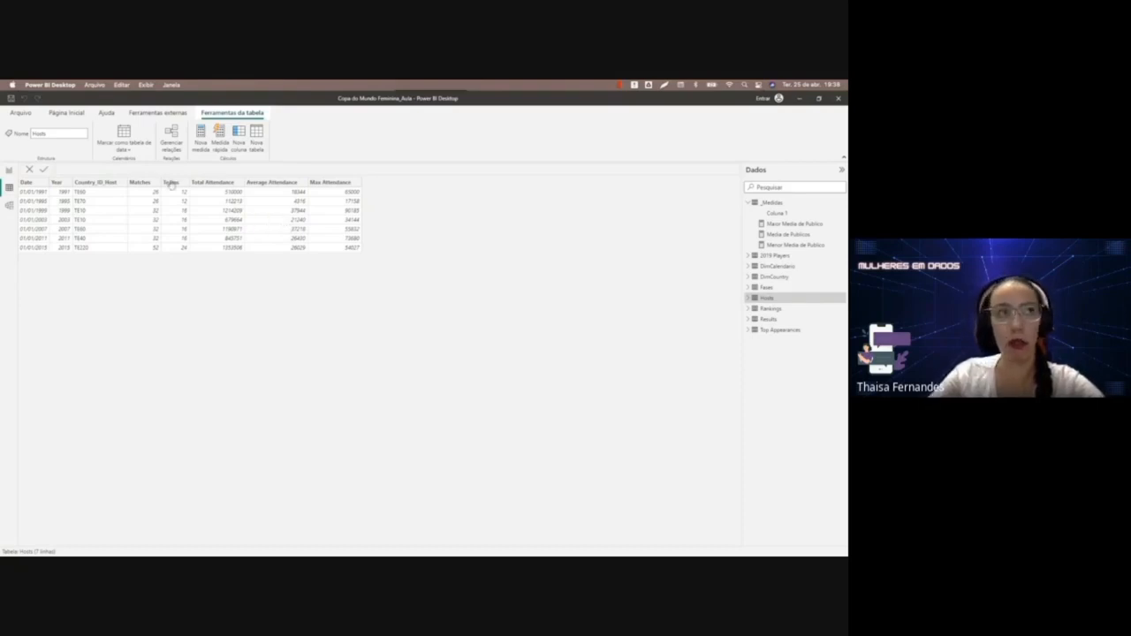
left_click(9, 169)
left_click(29, 171)
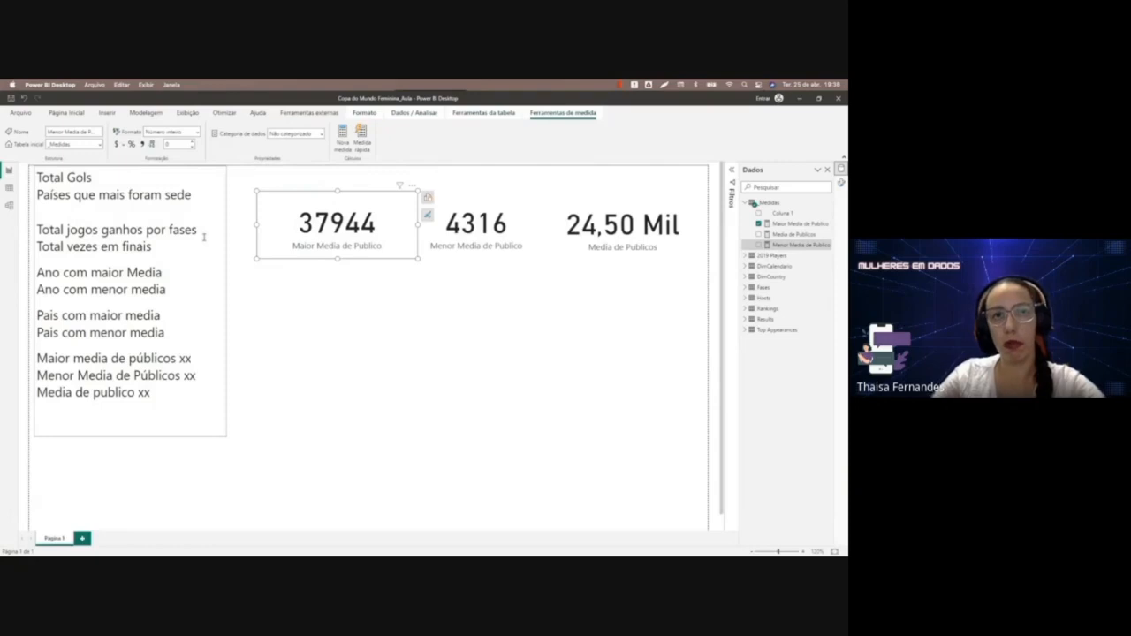
left_click(795, 224)
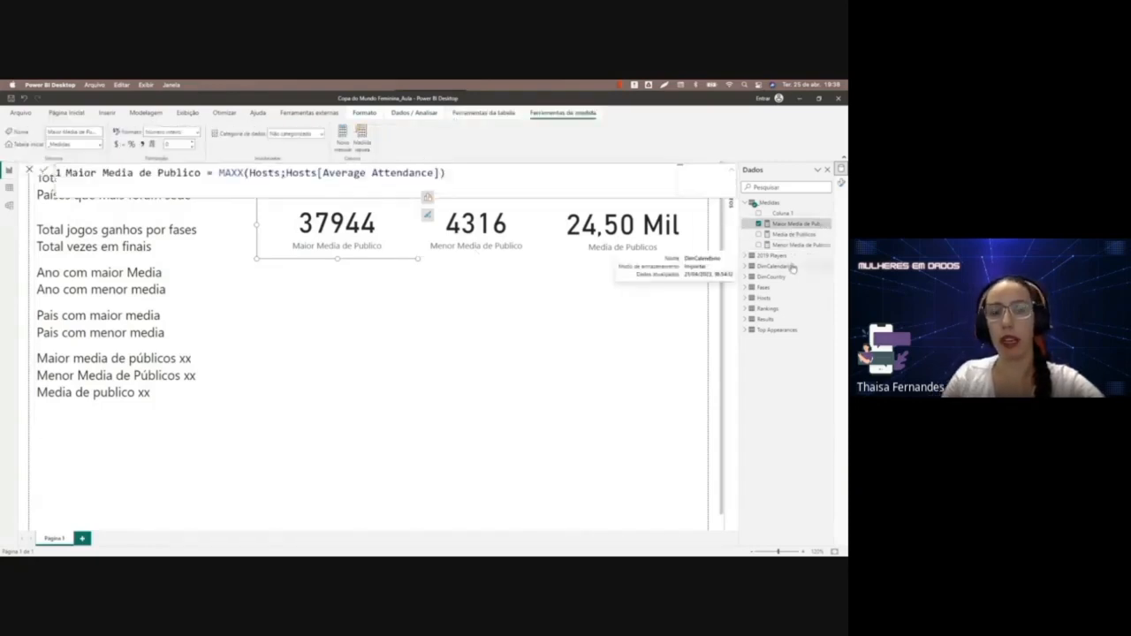
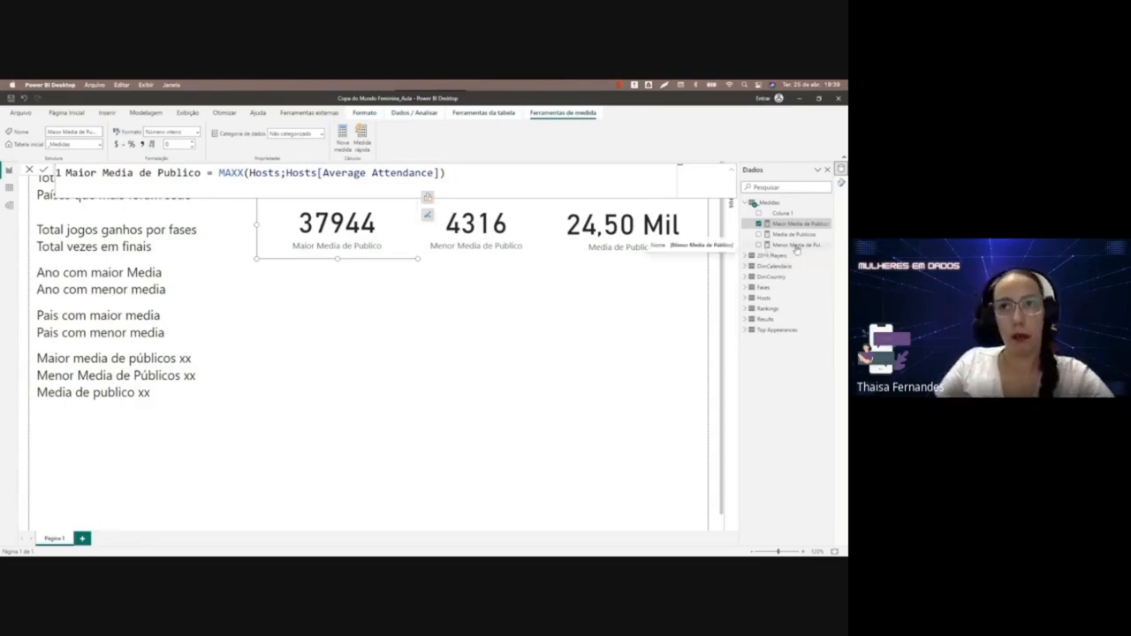
Try the Media de Publicos measure with AVERAGE(Hosts[Average Attendance]) in place of the AVERAGEX expression.
left_click(796, 247)
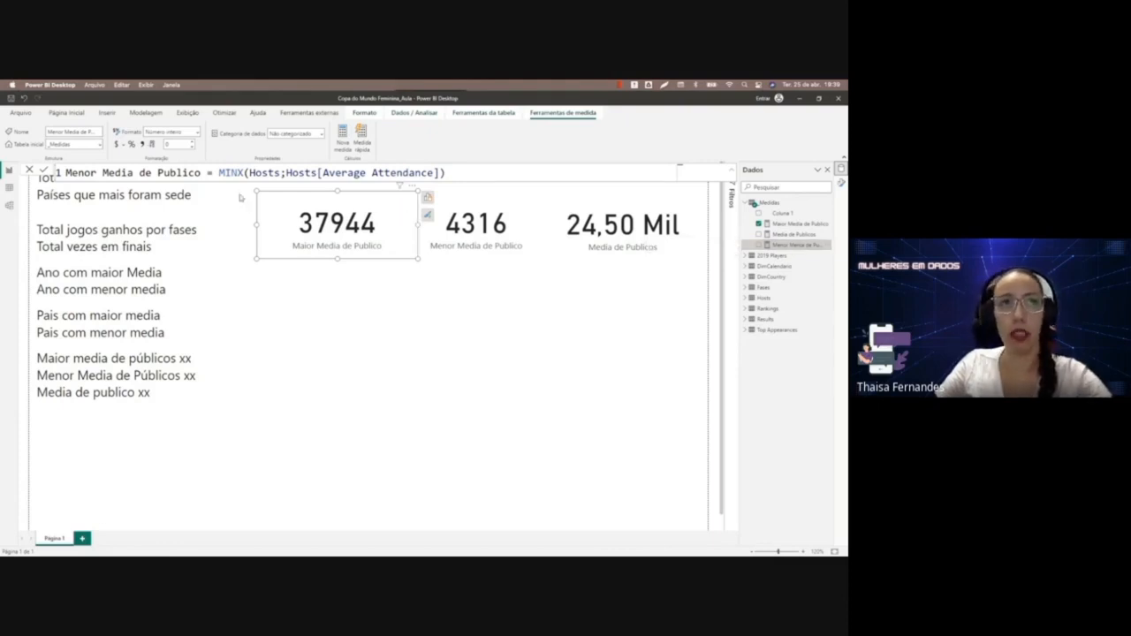
left_click(793, 235)
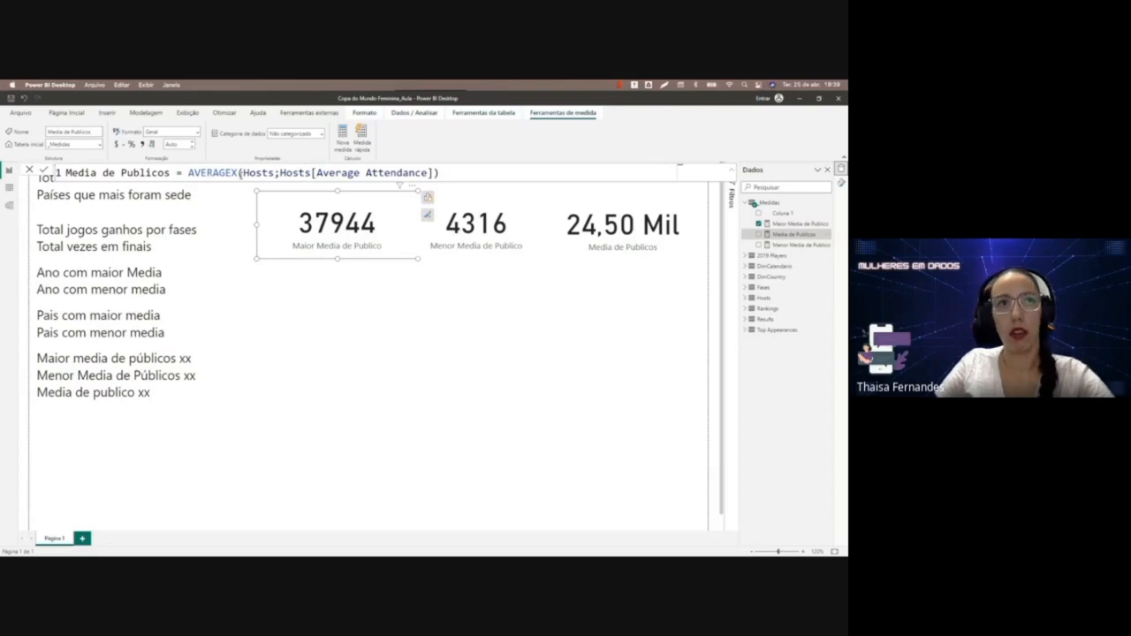
left_click(235, 172)
key("BackSpace")
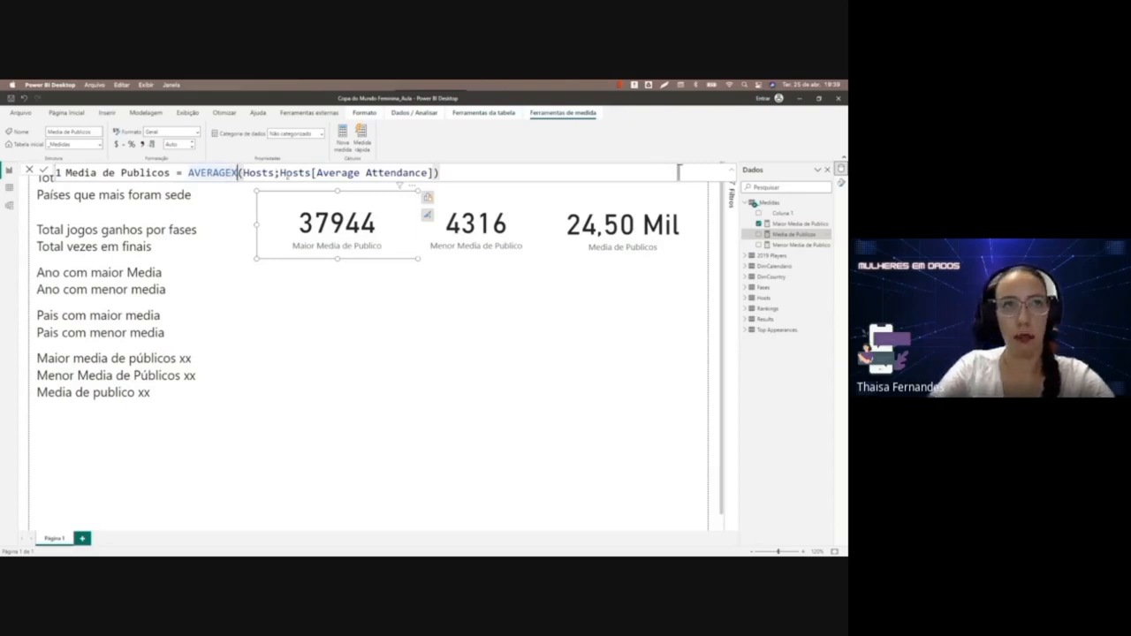
left_click_drag(237, 173, 273, 173)
key("BackSpace")
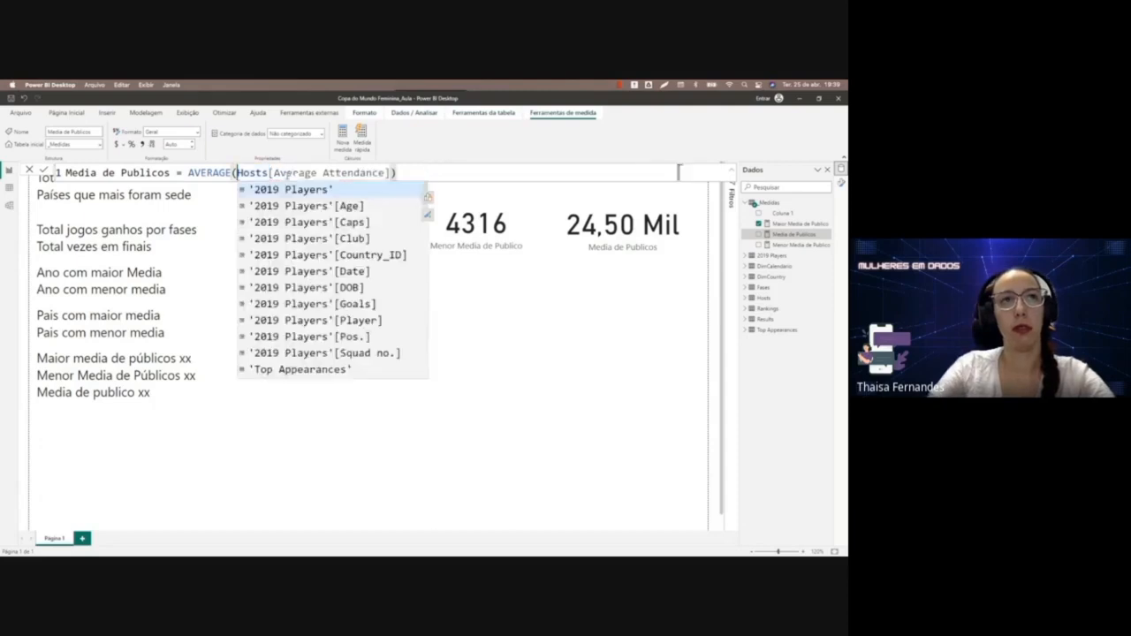
key("Escape")
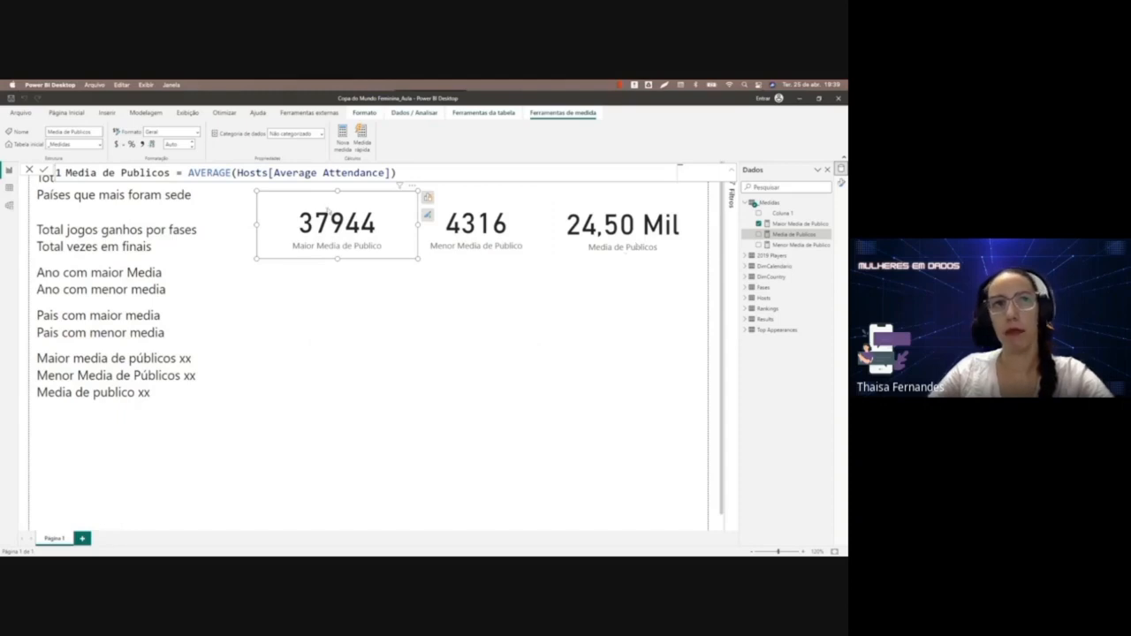
Restore the Media de Publicos formula to AVERAGEX(Hosts;Hosts[Average Attendance]).
left_click(232, 173)
type("X(Hosts;")
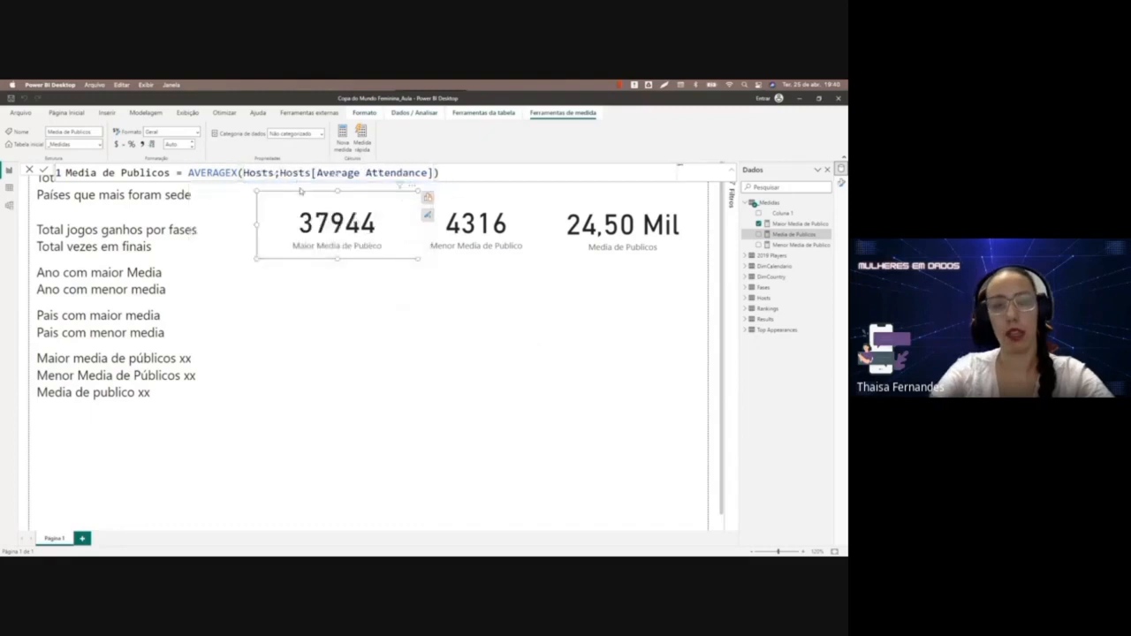
left_click(355, 309)
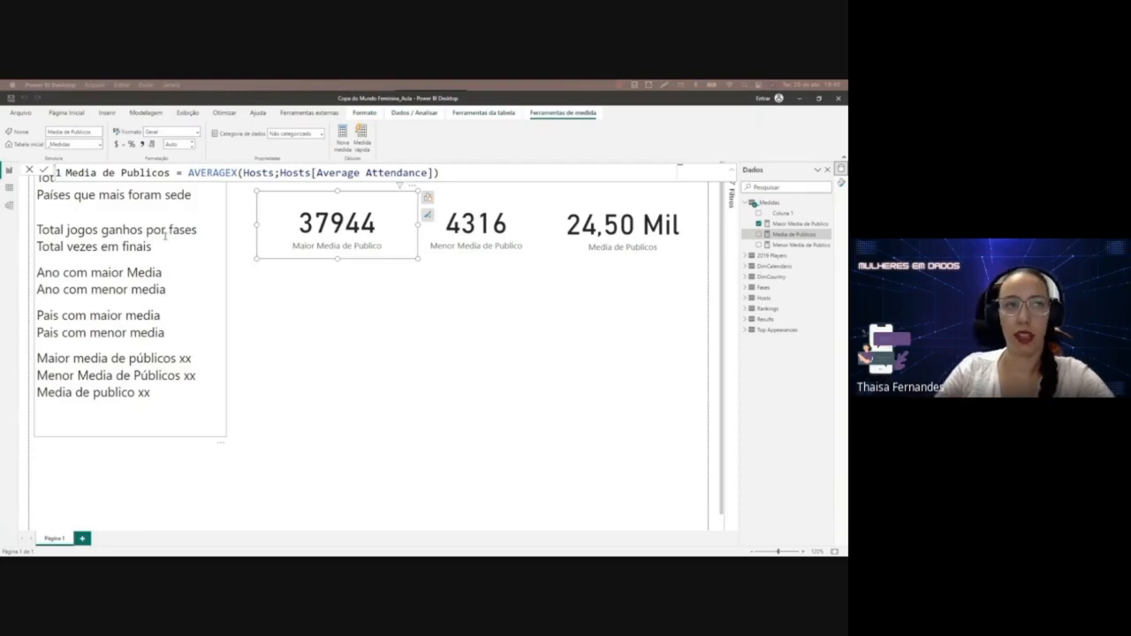
Create a new measure in the _Medidas table named Total Jogos Ganhos por fase, leaving a blank line below its name.
right_click(766, 205)
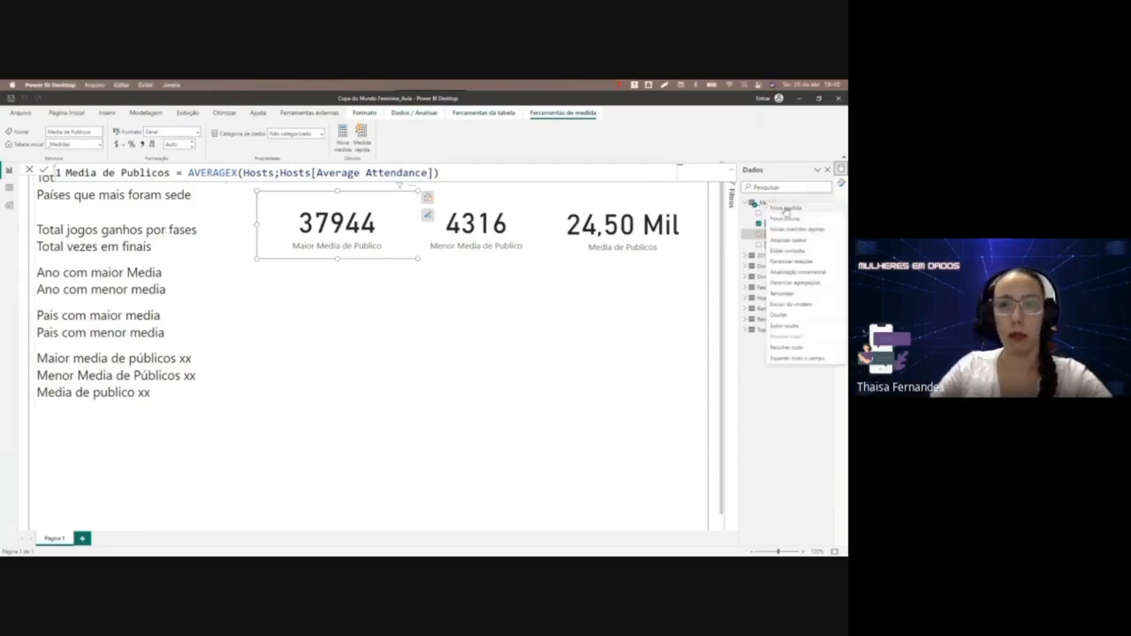
left_click(785, 209)
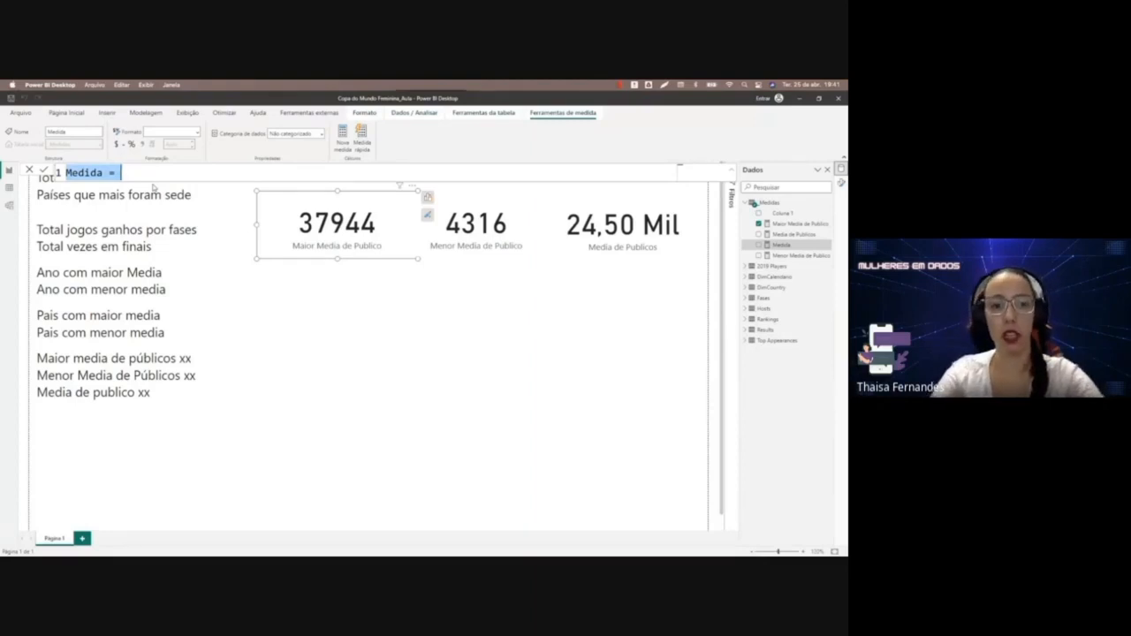
type("Tot")
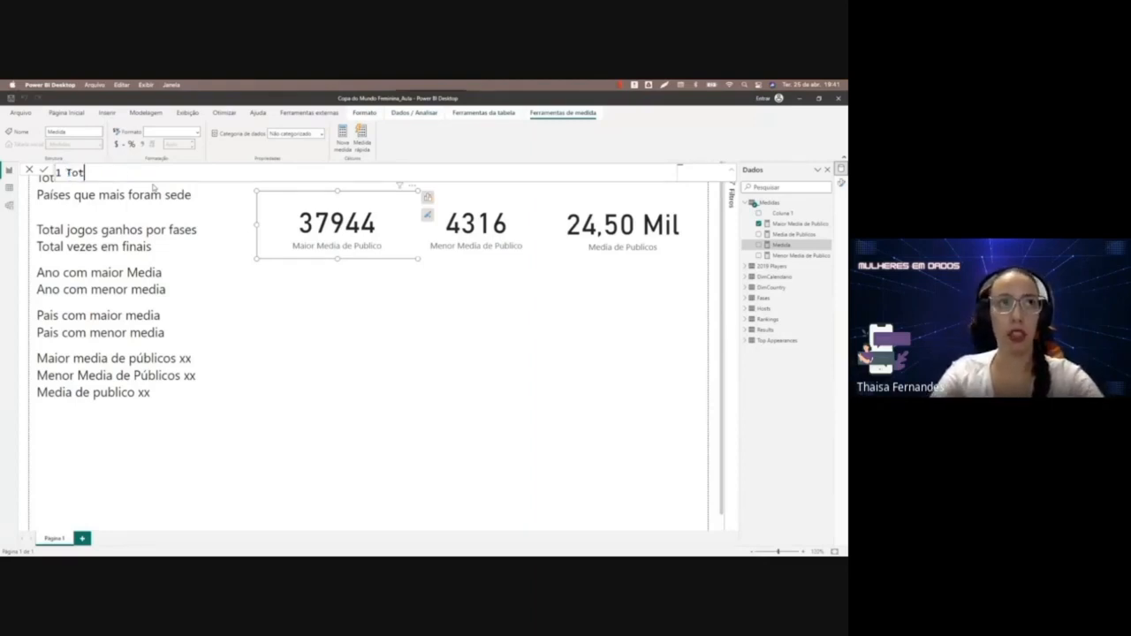
type("al Jogos ")
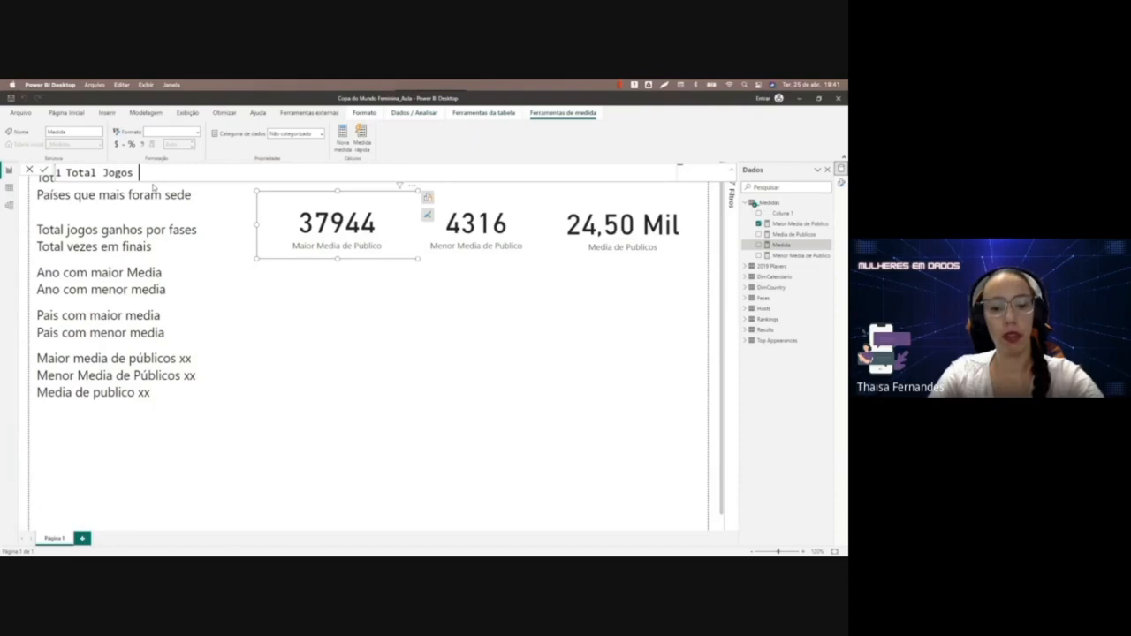
type("Gannos por f")
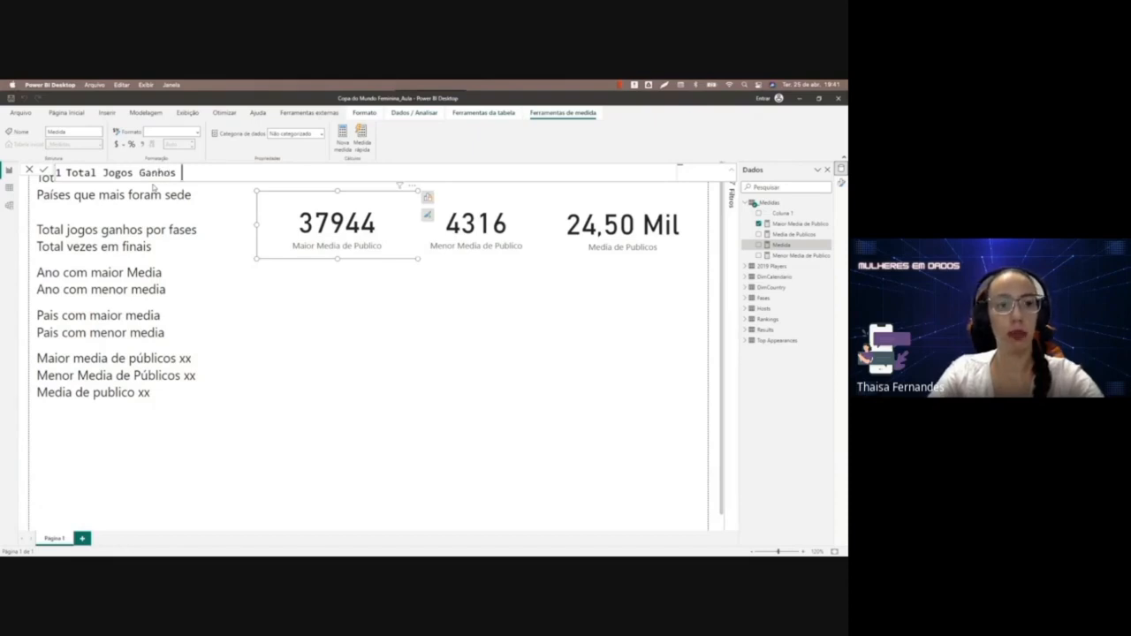
type("ase =")
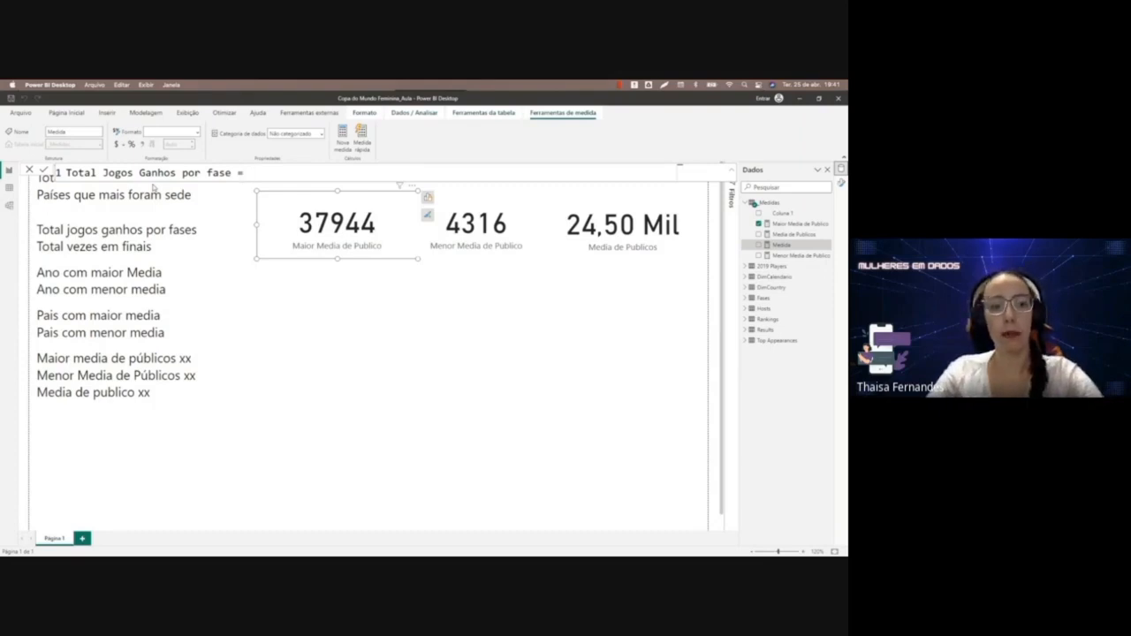
key("shift+Return")
key("shift+Return")
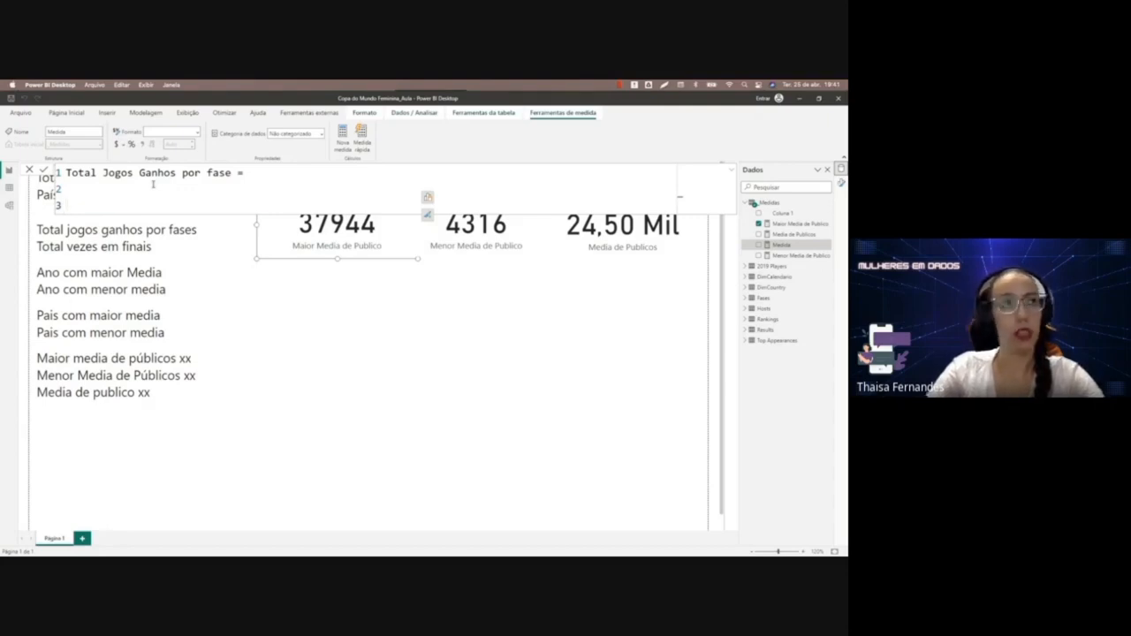
Declare the variable vJogos1 as a CALCULATE expression with its parentheses opened over separate lines.
type("var")
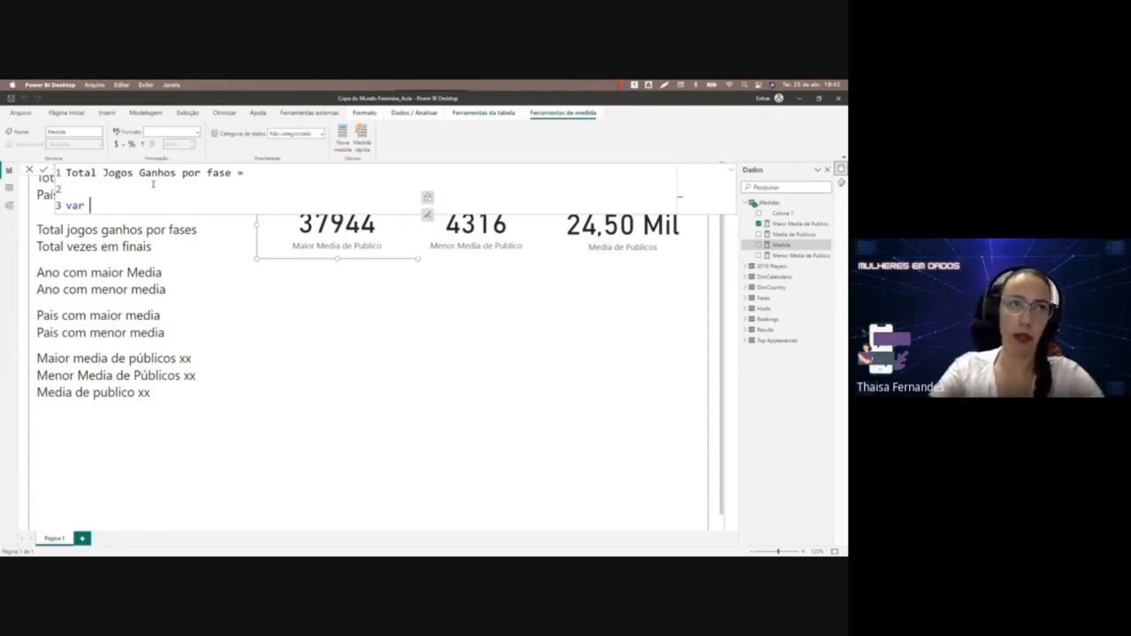
type("v")
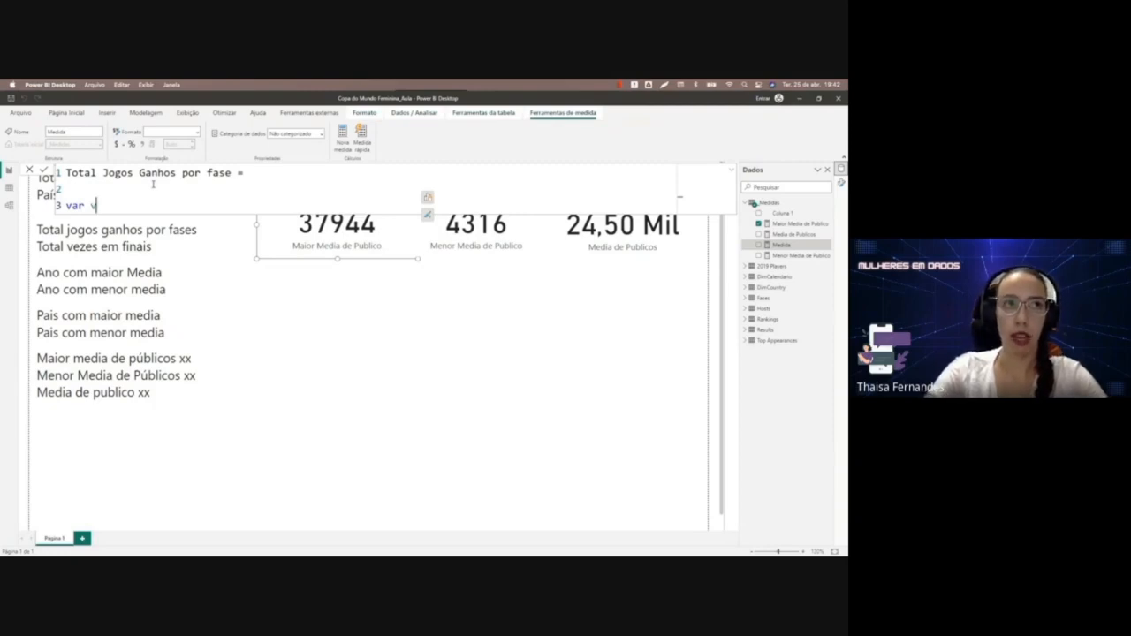
type("Jo")
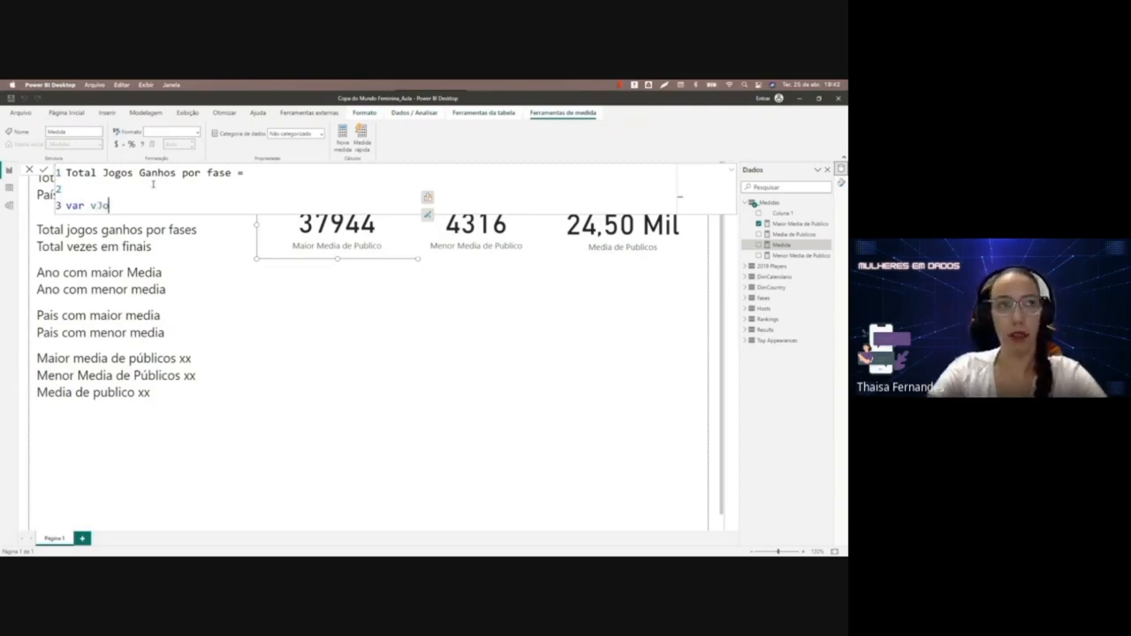
type("gos1")
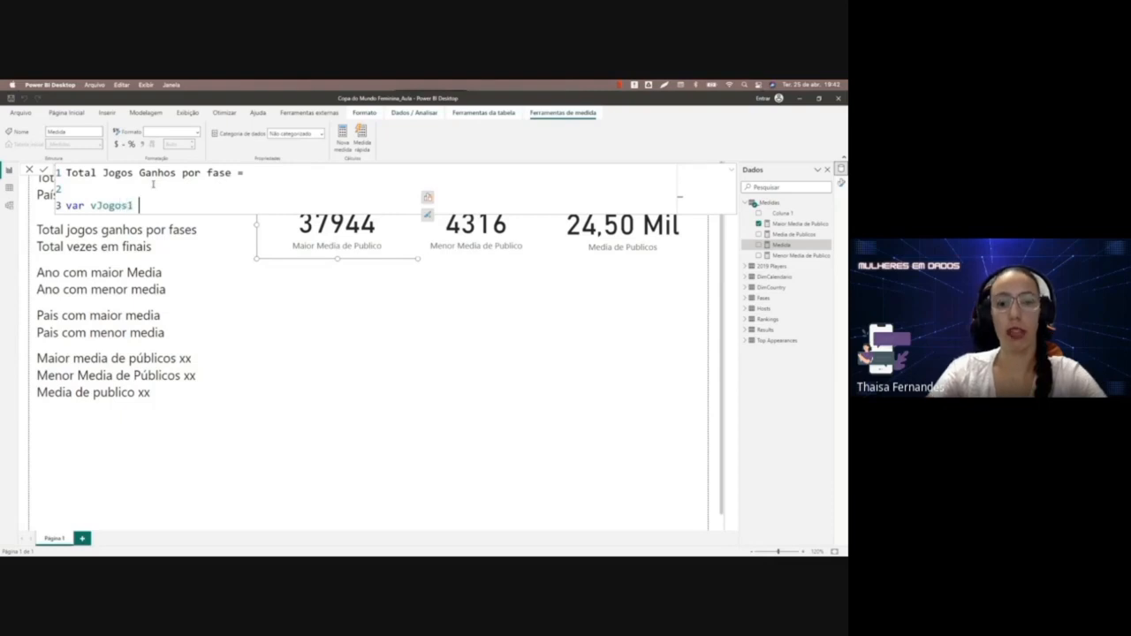
type("= ")
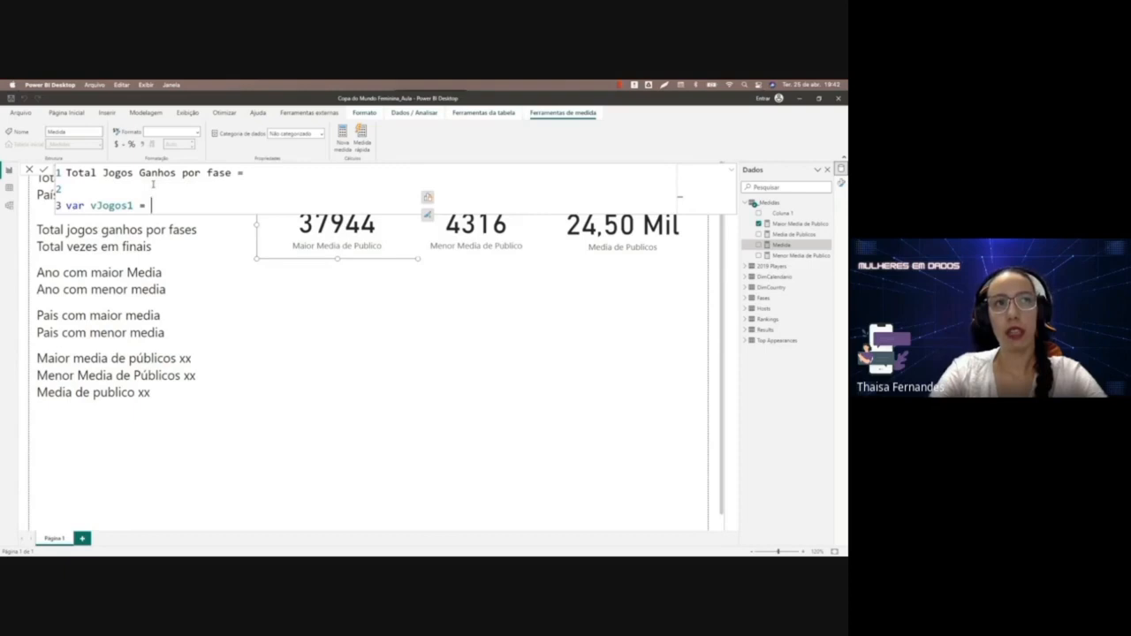
type("calc")
key("Tab")
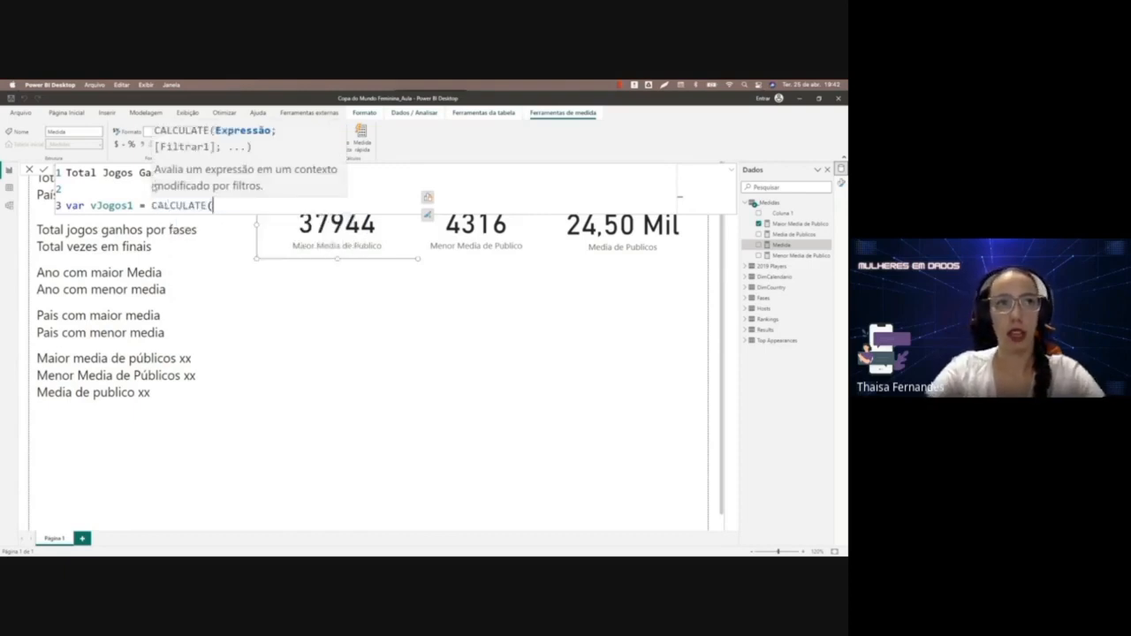
type(")")
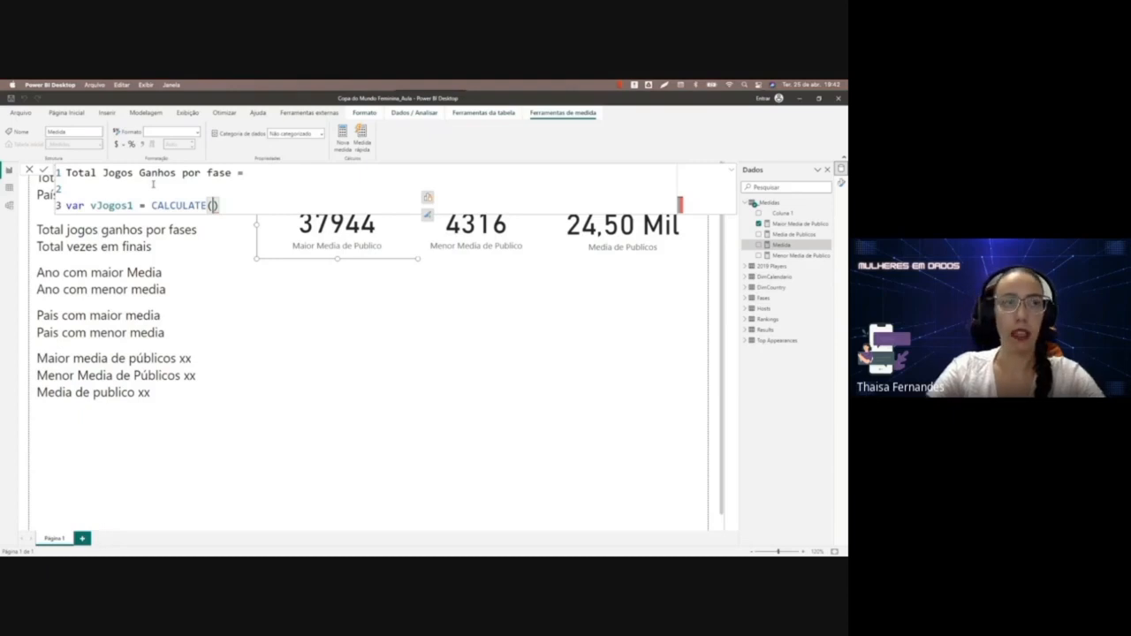
key("shift+Return")
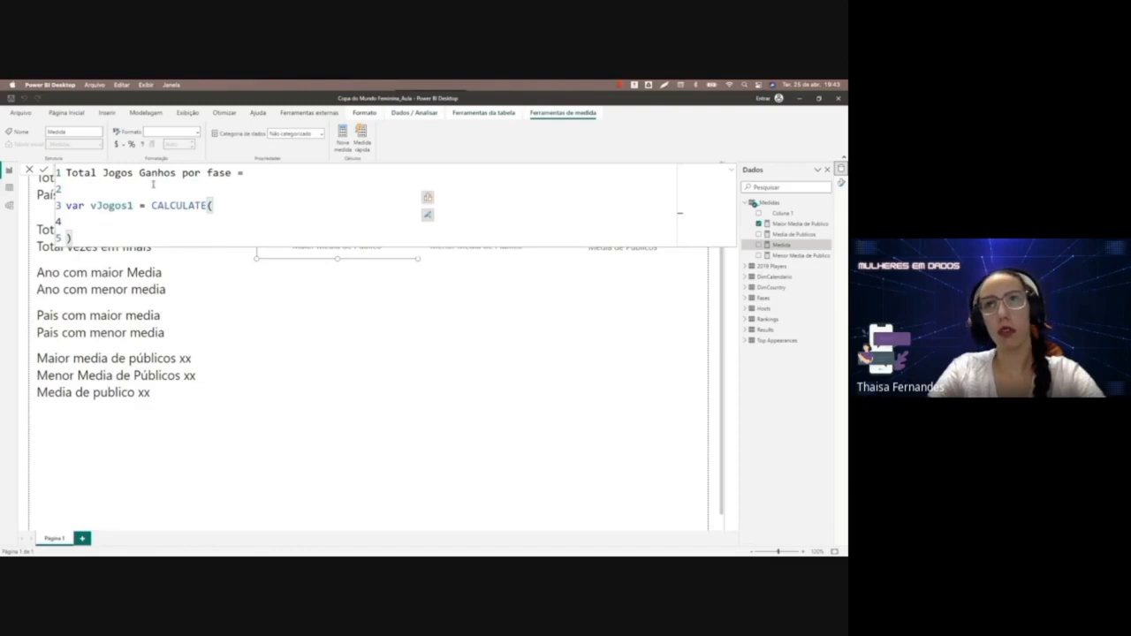
Insert the COUNTX function as an indented expression on the line inside CALCULATE.
key("Tab")
key("Tab")
key("Tab")
key("Tab")
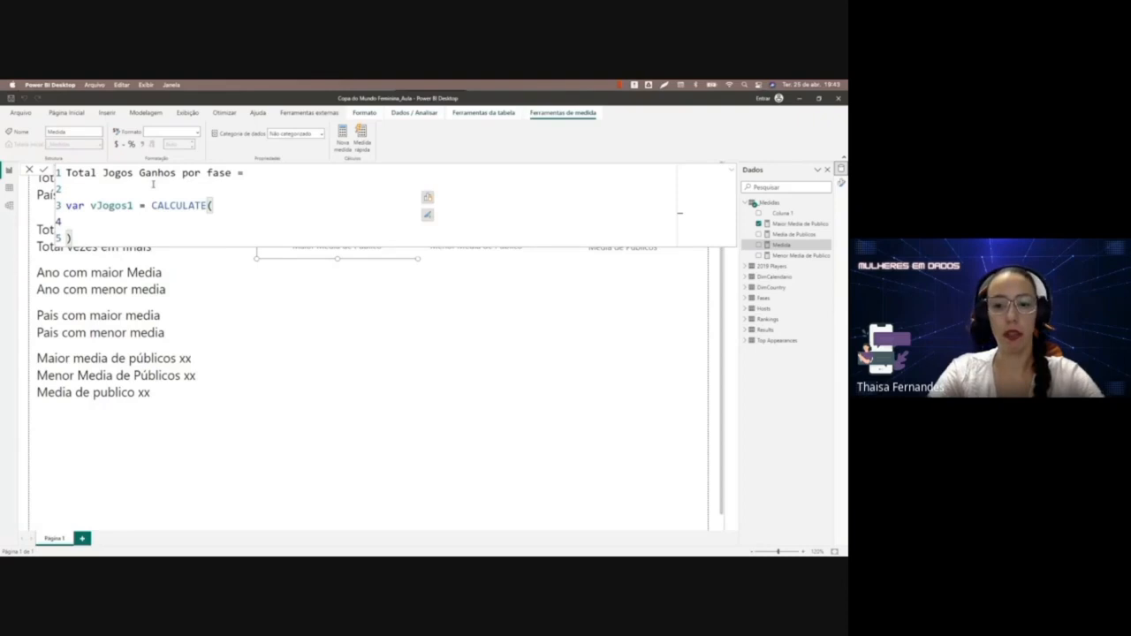
type("count")
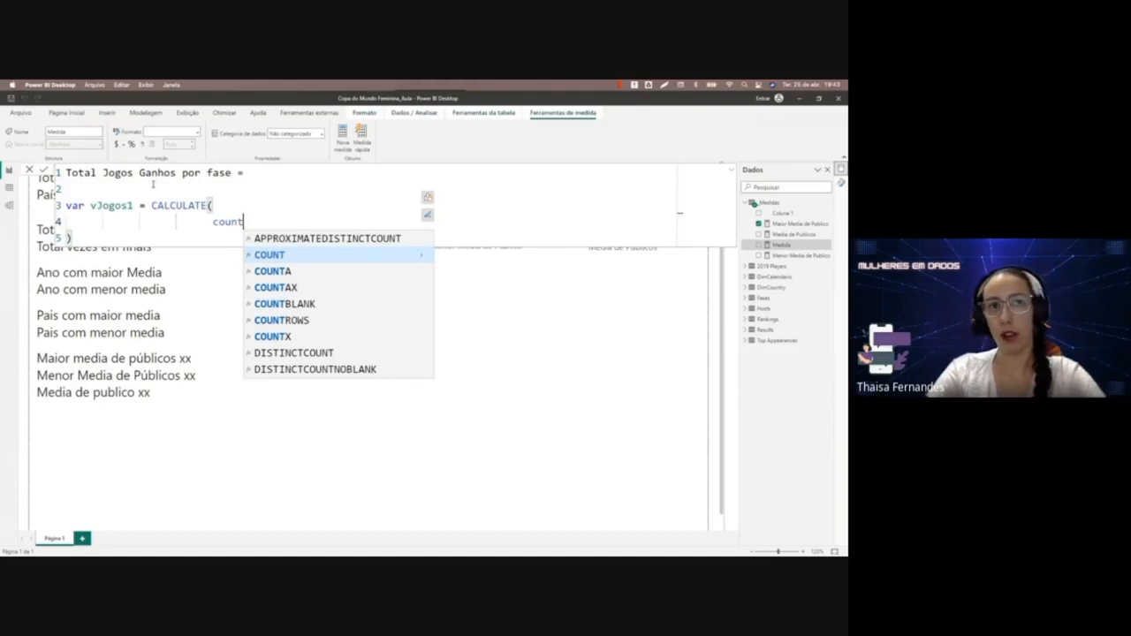
key("Down")
key("Down")
key("Down")
key("Down")
key("Down")
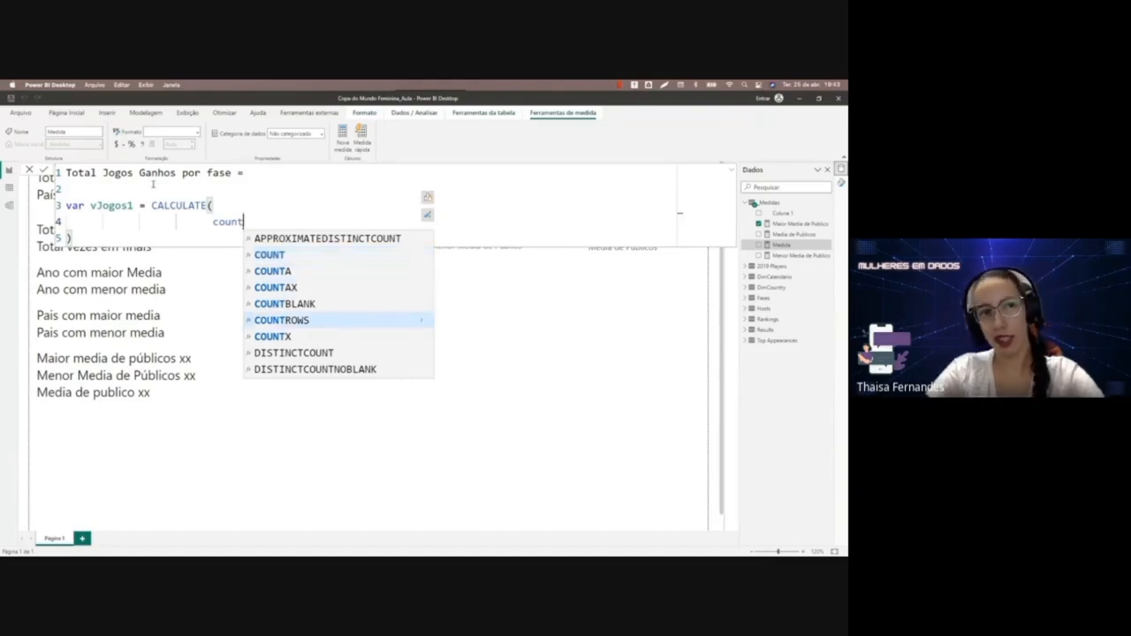
key("Tab")
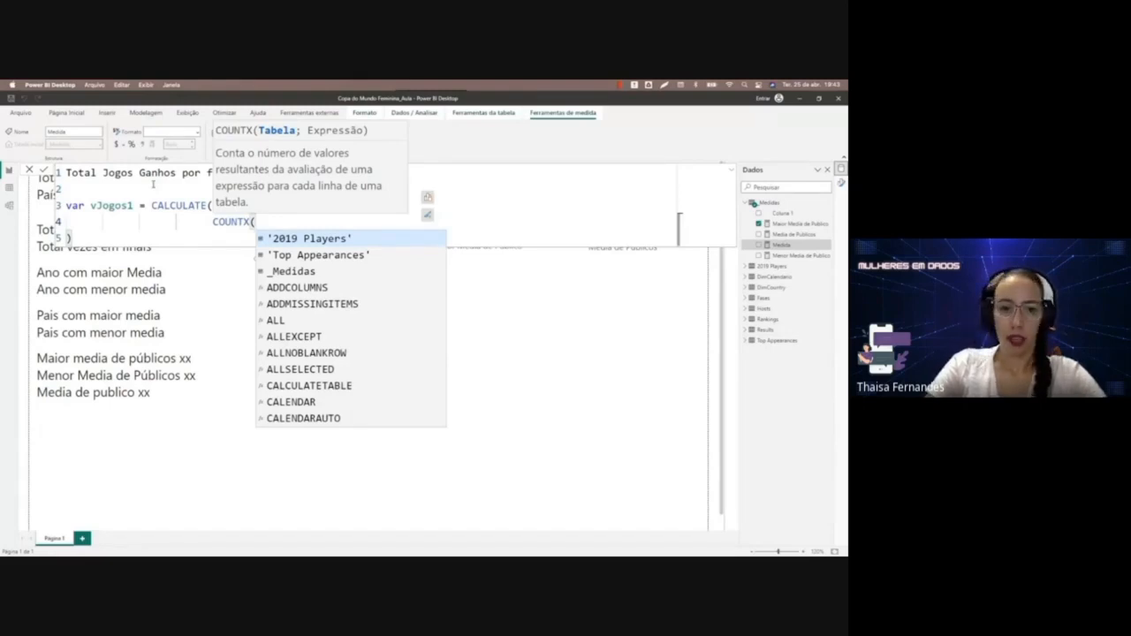
Complete COUNTX with the Results table and the Results[Game ID] column, and add a new line for the CALCULATE filter argument.
type("res")
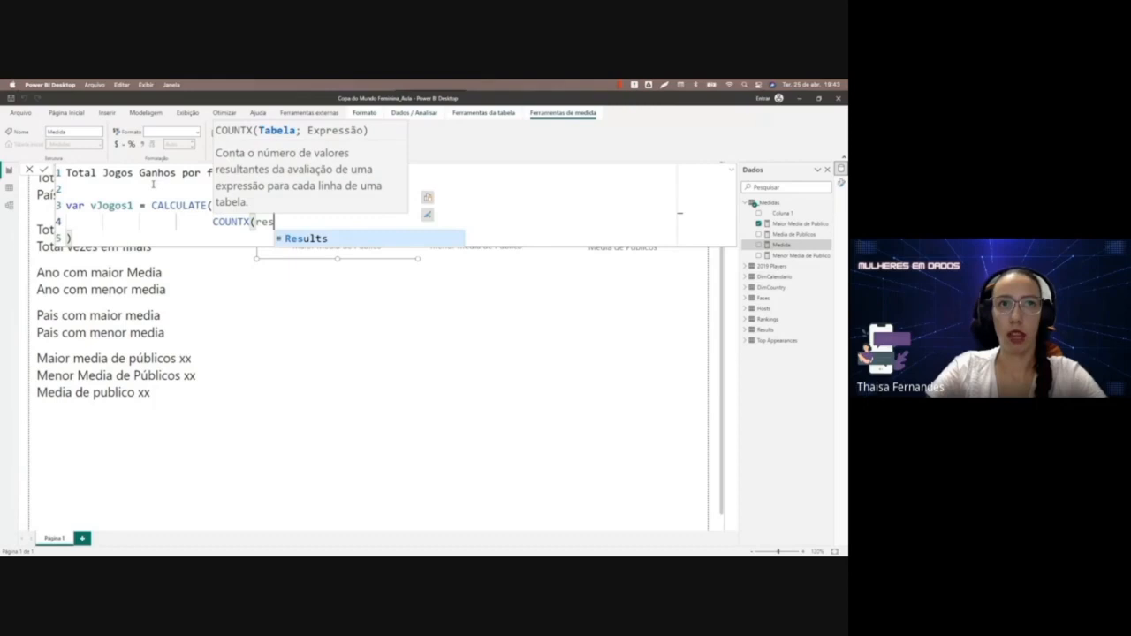
key("Tab")
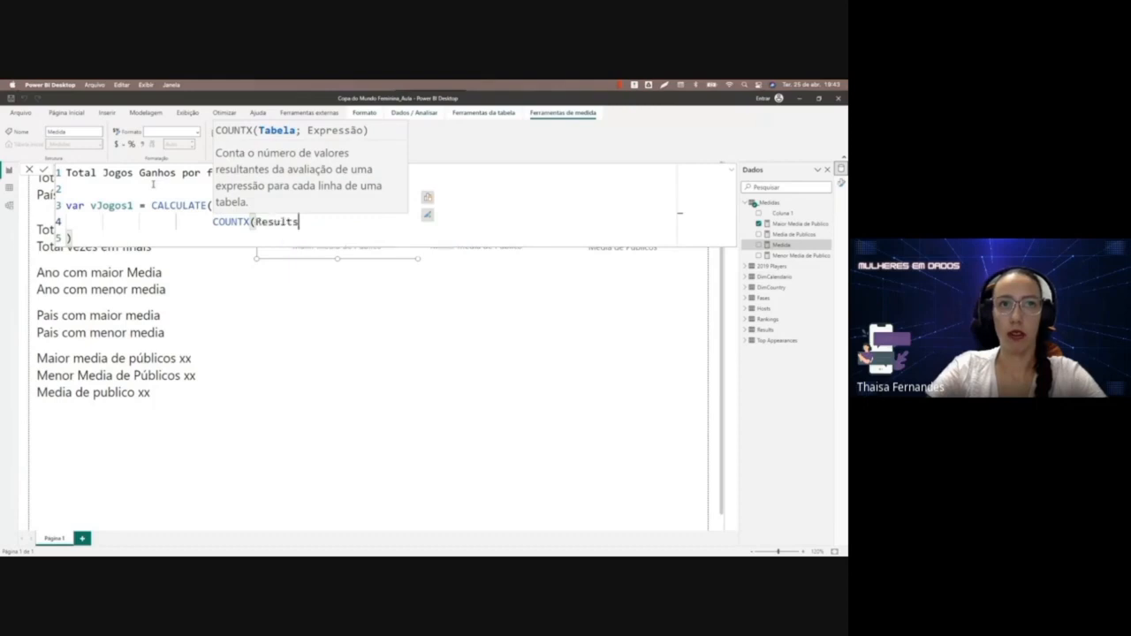
type(";")
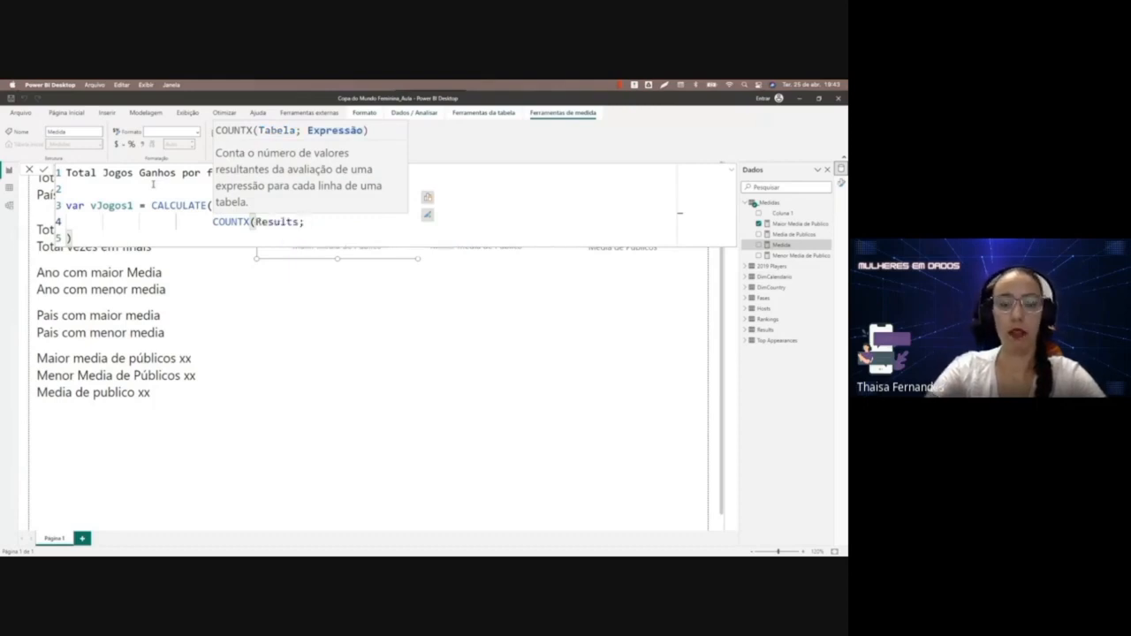
type("game")
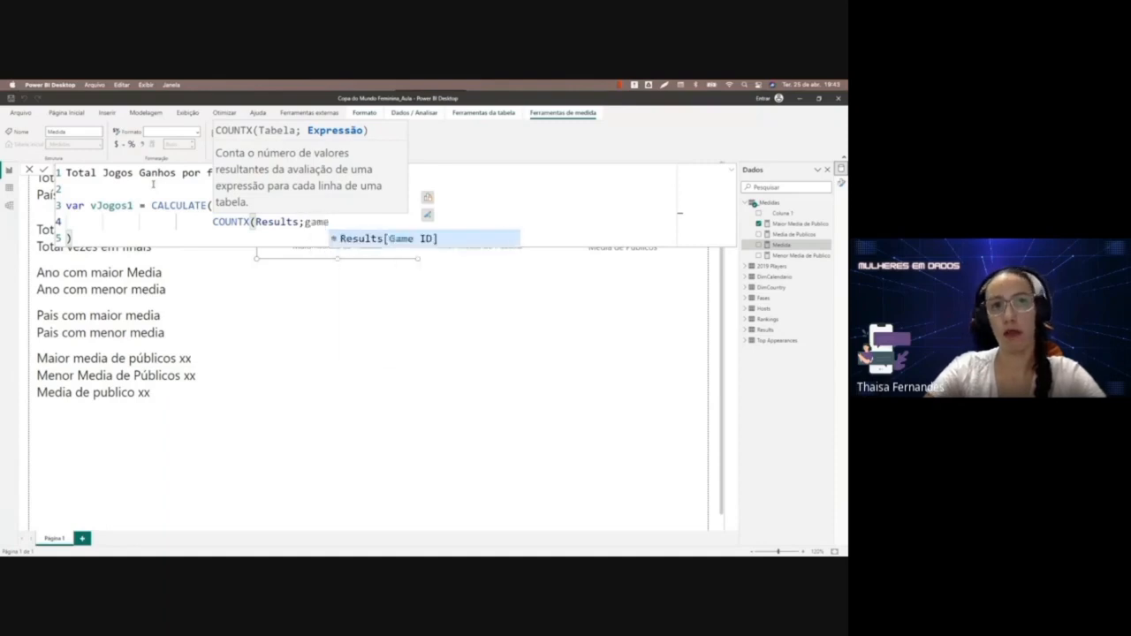
key("Tab")
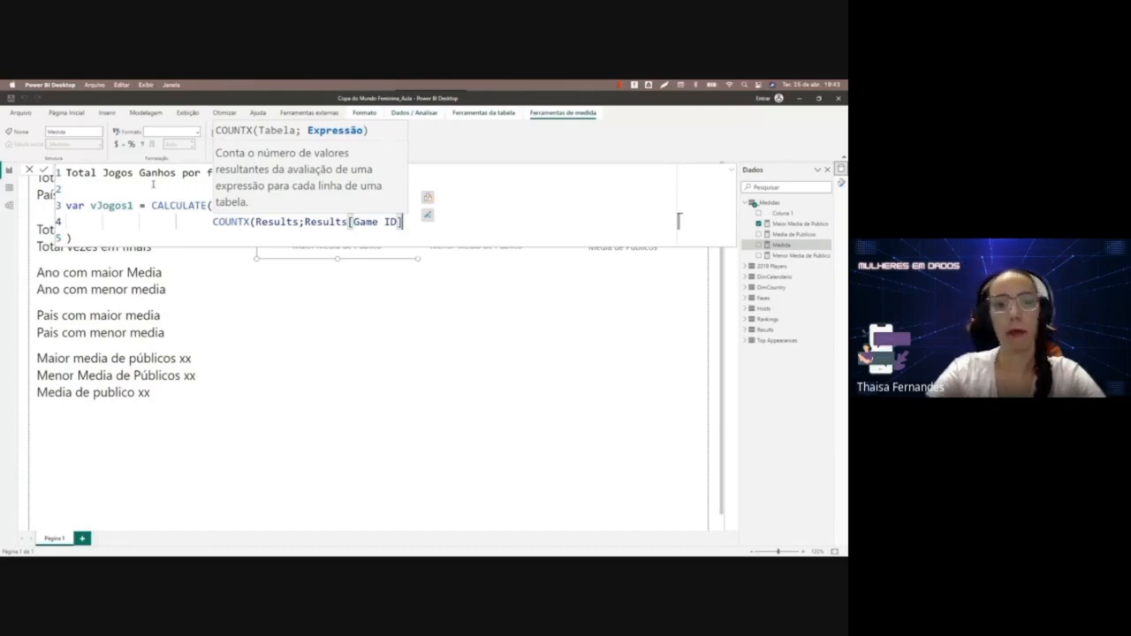
type(")")
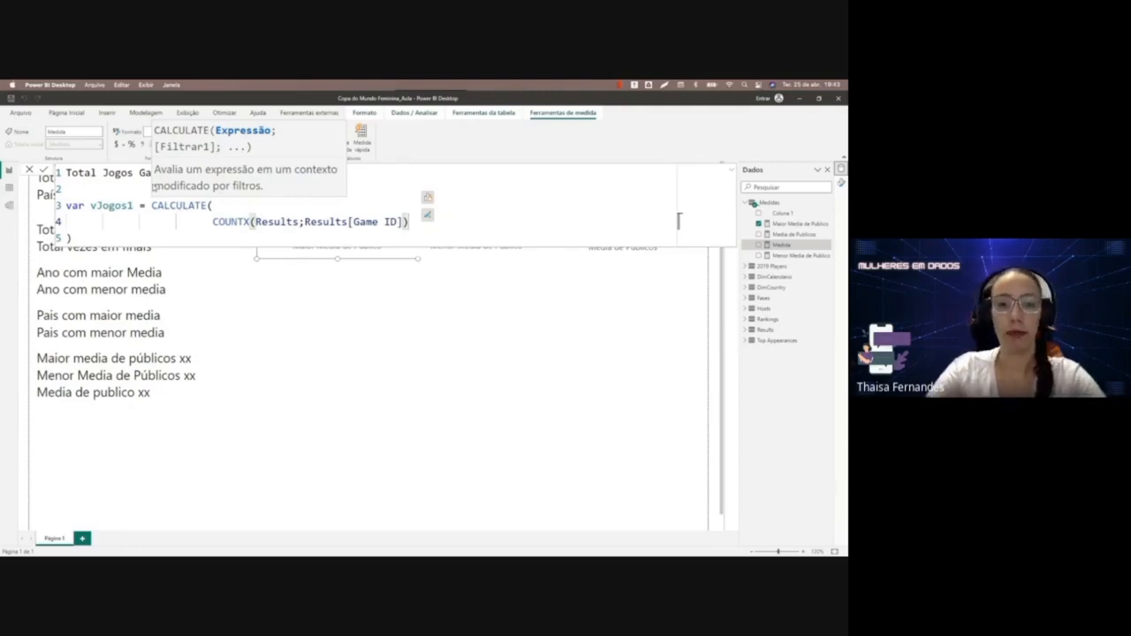
type(";")
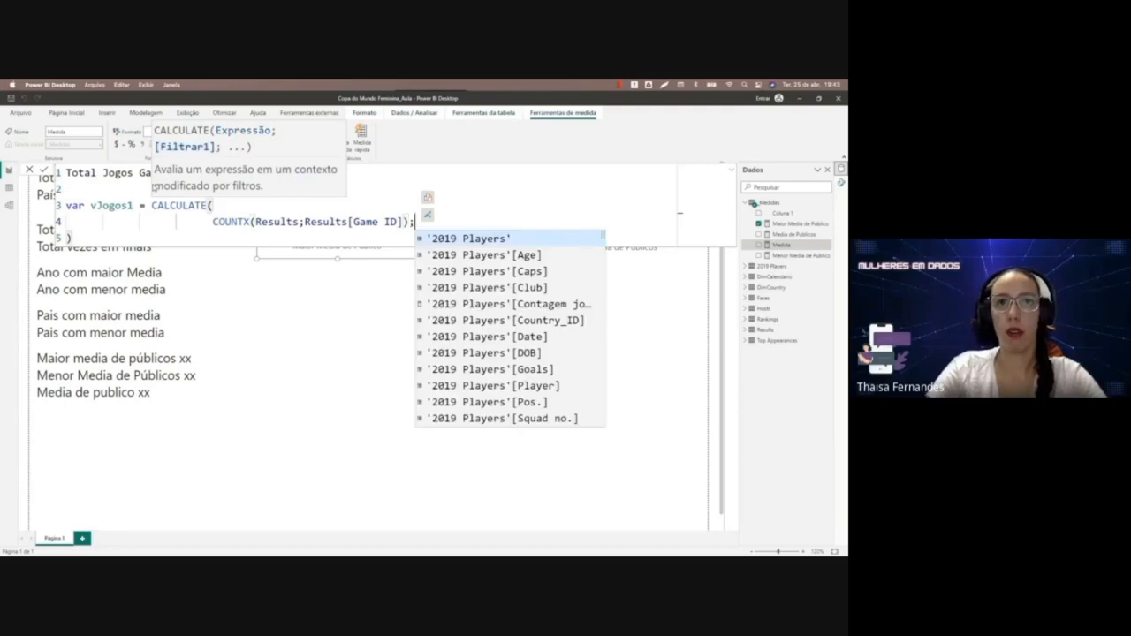
key("shift+Return")
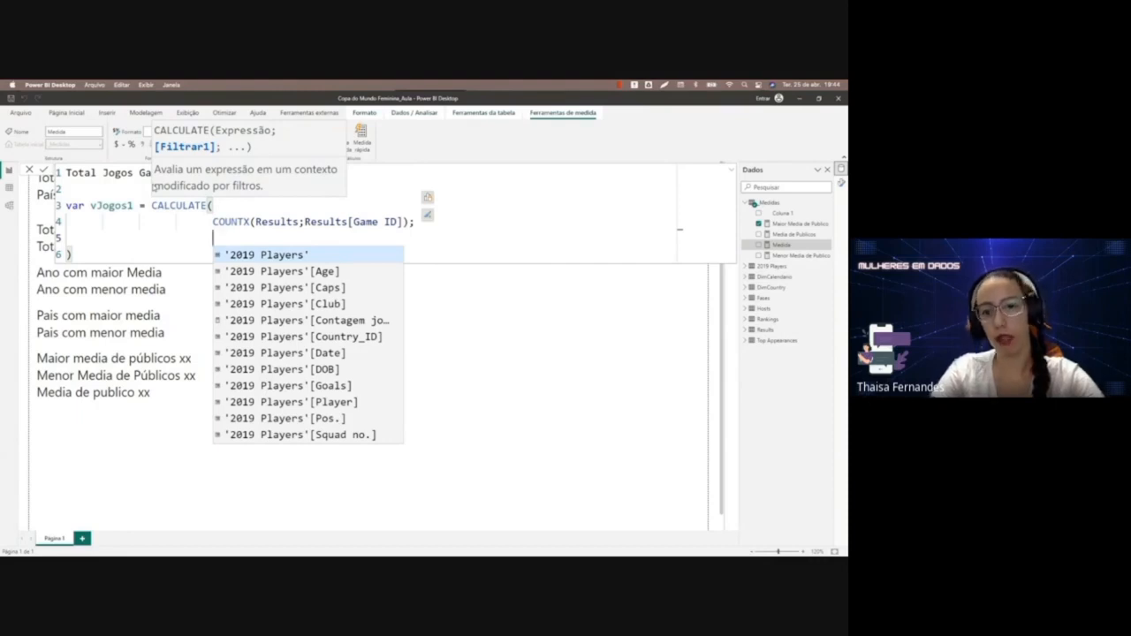
Add a USERELATIONSHIP filter to the CALCULATE expression with Results[Team 1] as its first column.
type("userel")
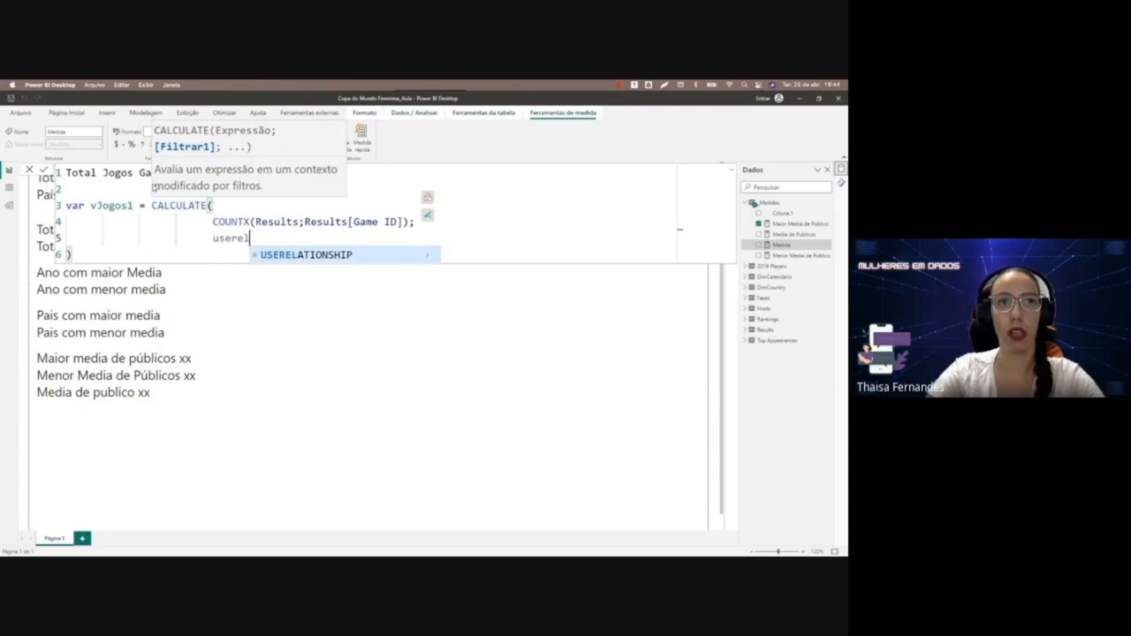
key("Tab")
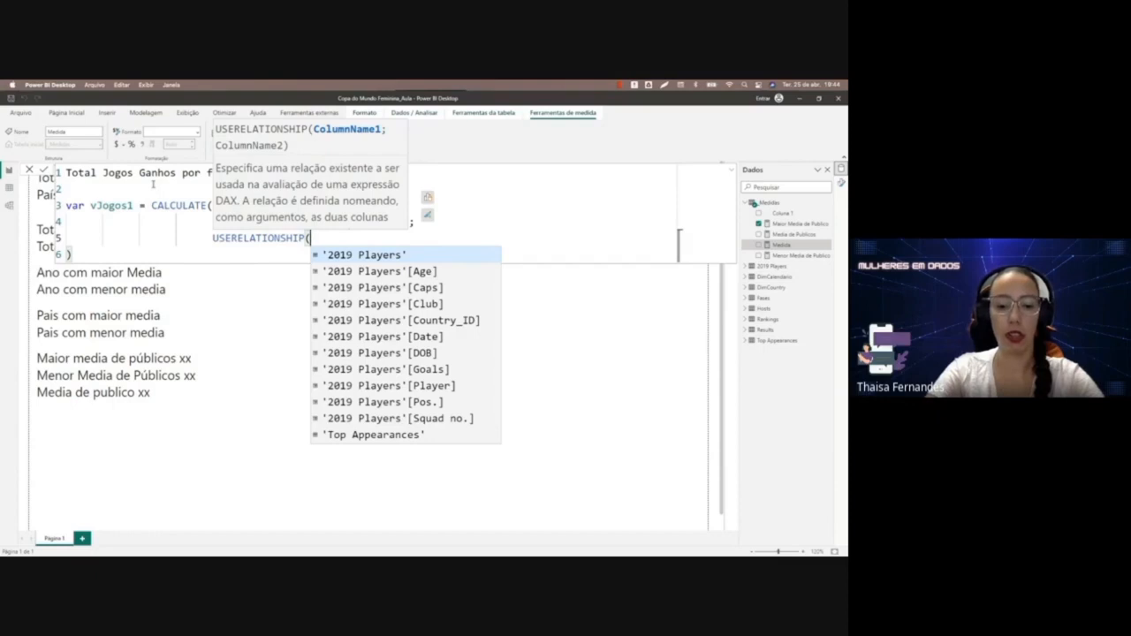
type("res")
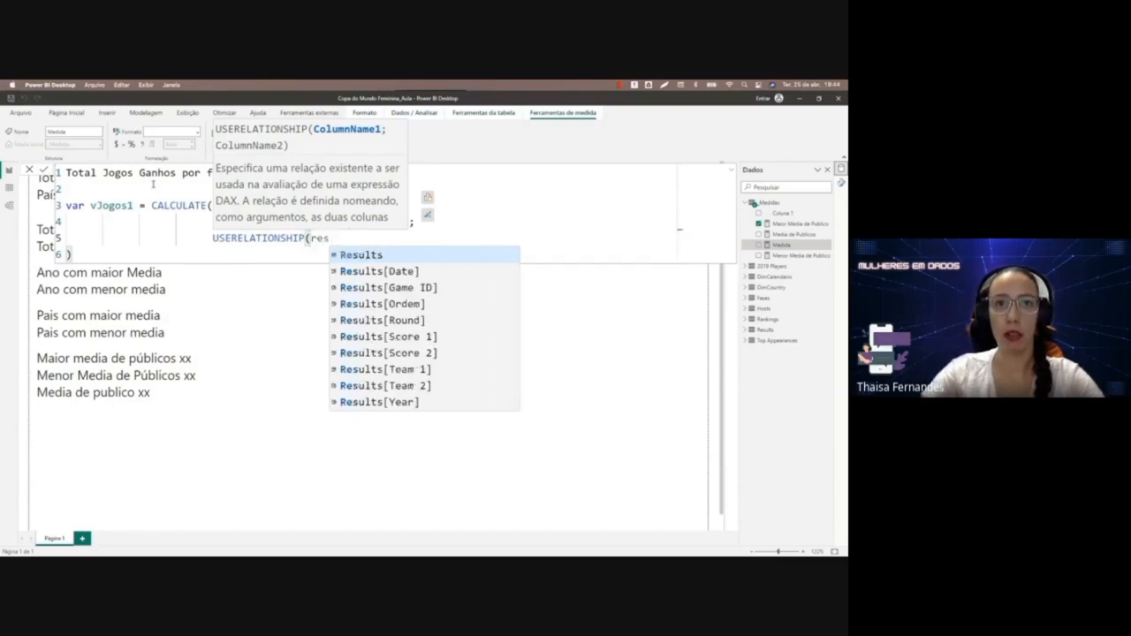
key("Down")
key("Down")
key("Down")
key("Down")
key("Down")
key("Down")
key("Down")
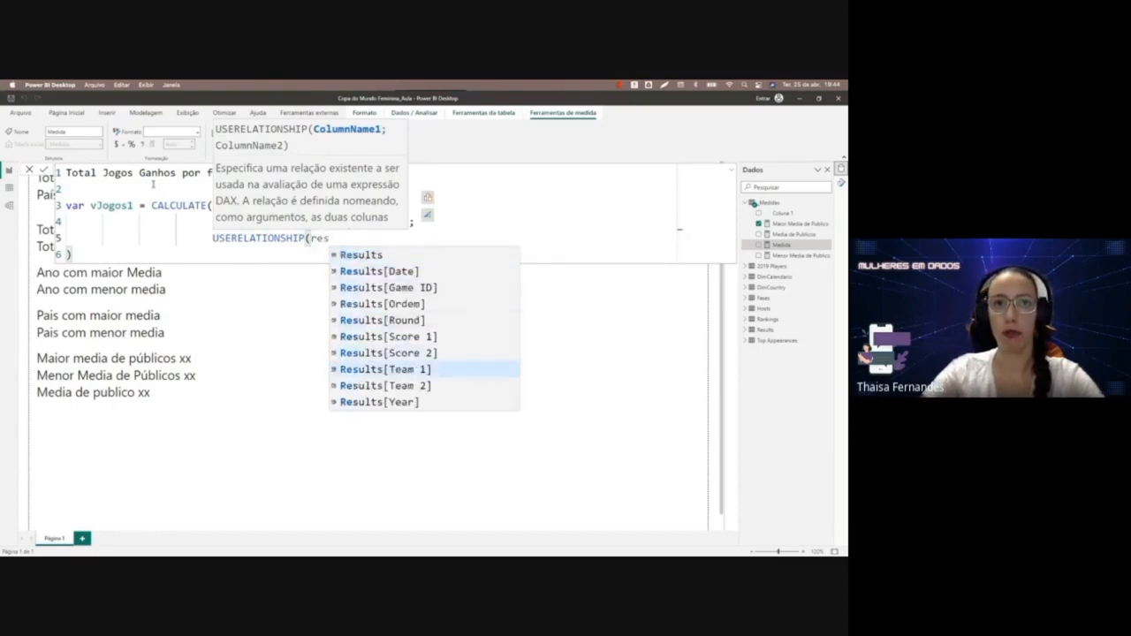
key("Tab")
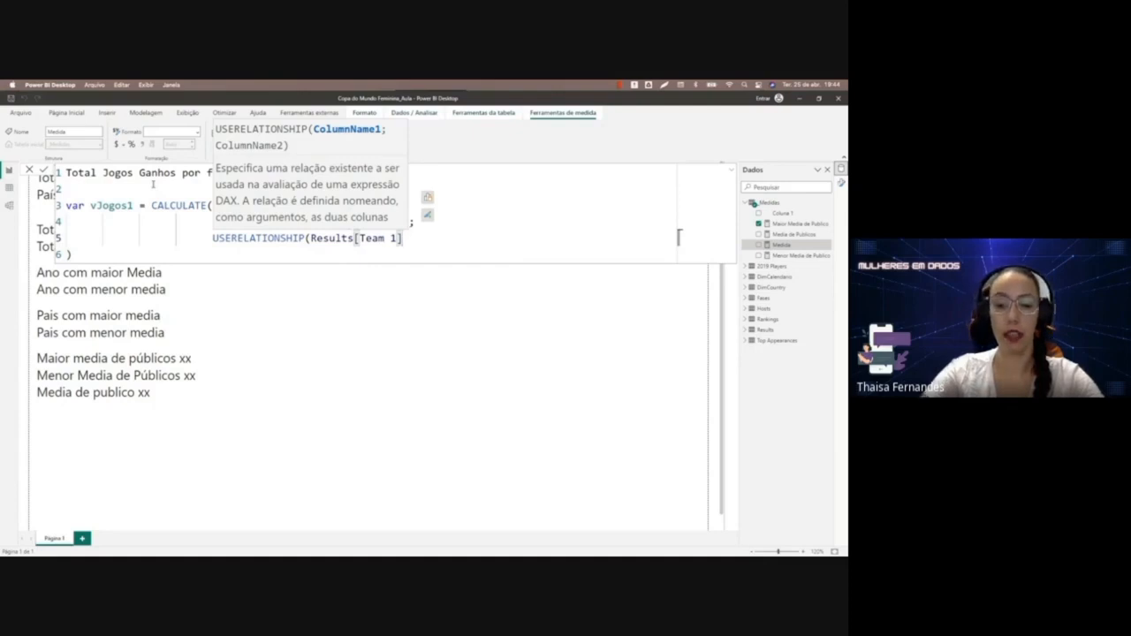
Set DimCountry[Code] as the second USERELATIONSHIP column and close the function's parenthesis.
type(";dim")
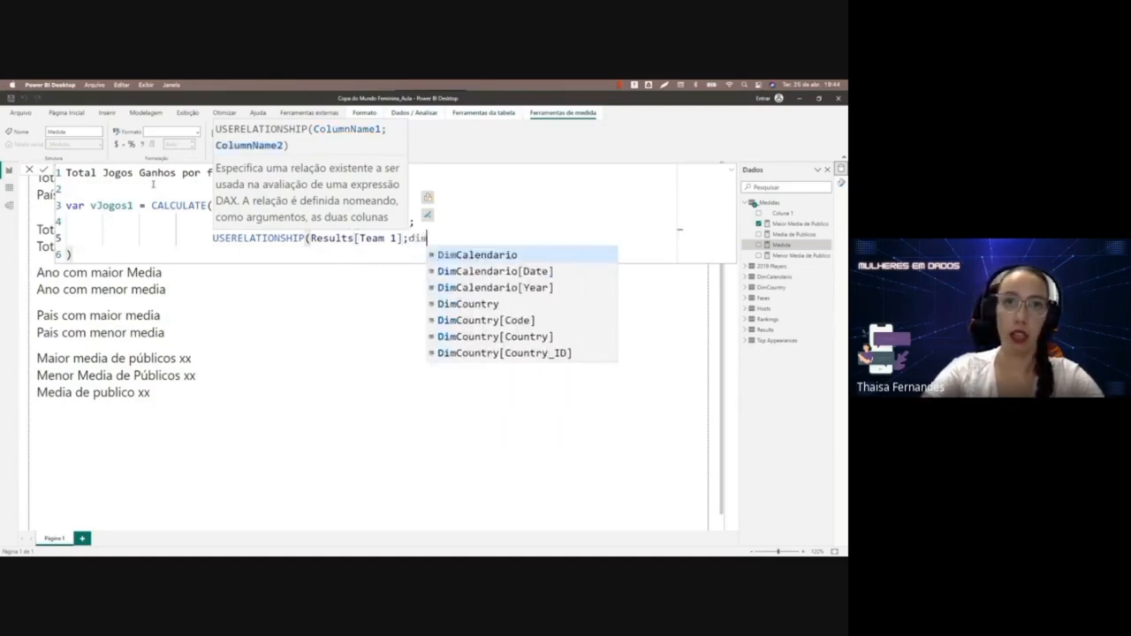
key("Down")
key("Down")
key("Down")
key("Down")
key("Down")
key("Down")
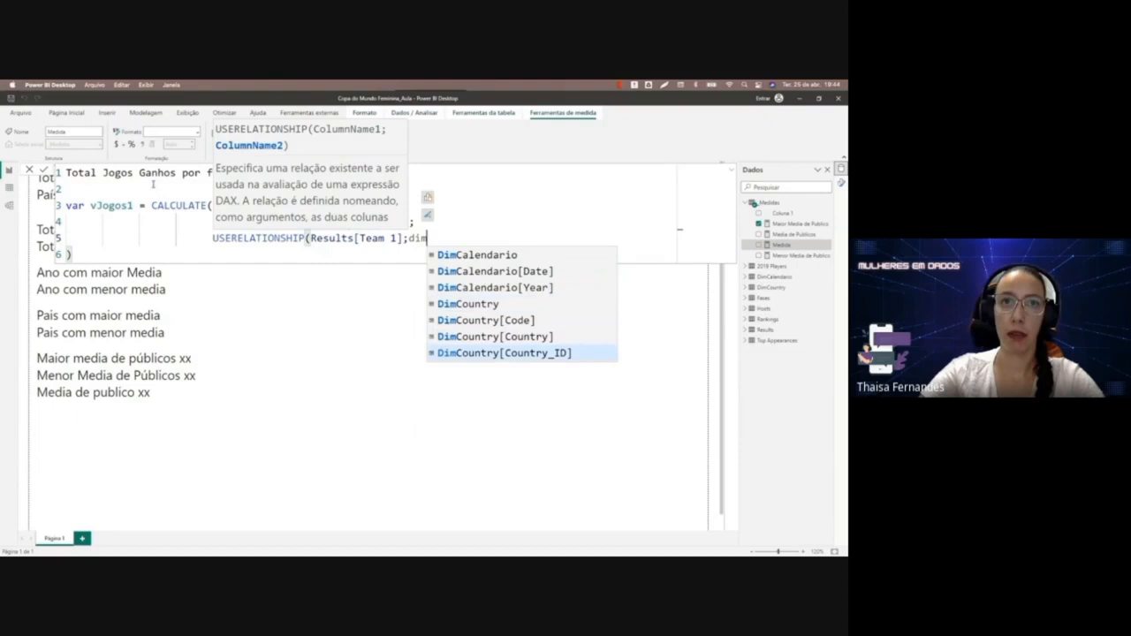
key("Up")
key("Up")
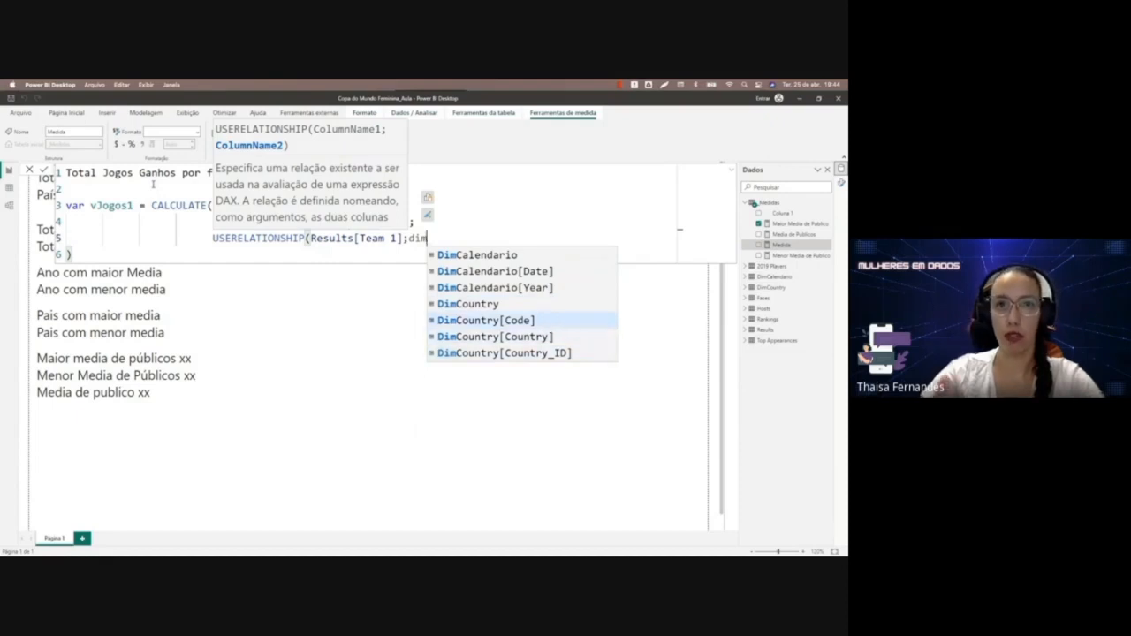
key("Tab")
type(")")
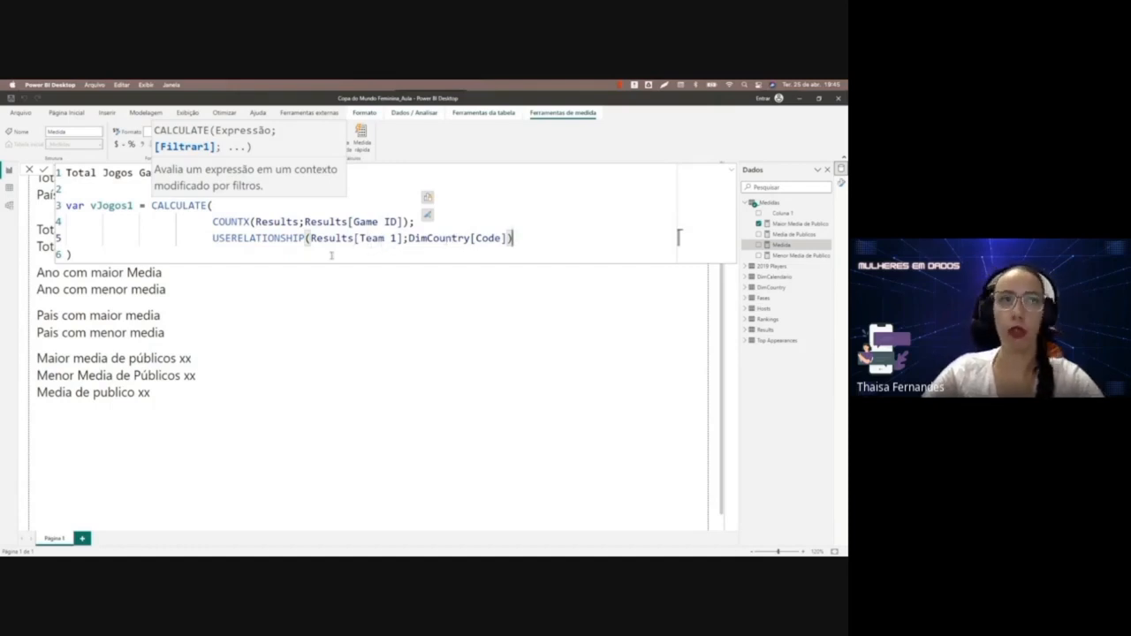
Finish the measure with a return of vJogos1, commit it, and collapse the formula editor.
left_click(332, 255)
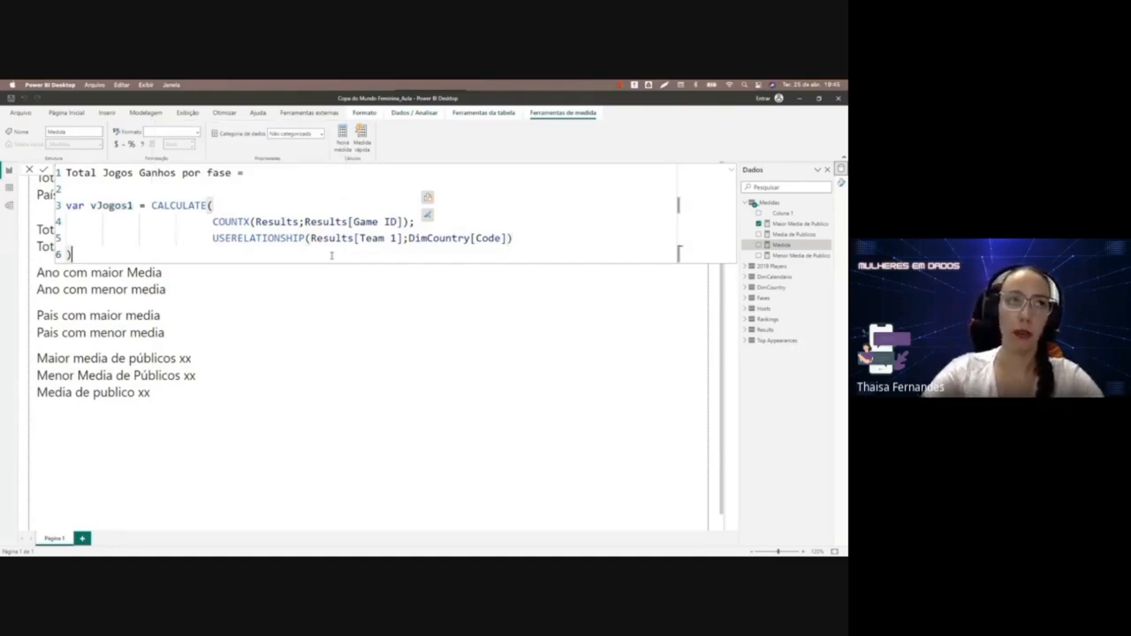
key("Return")
type("return")
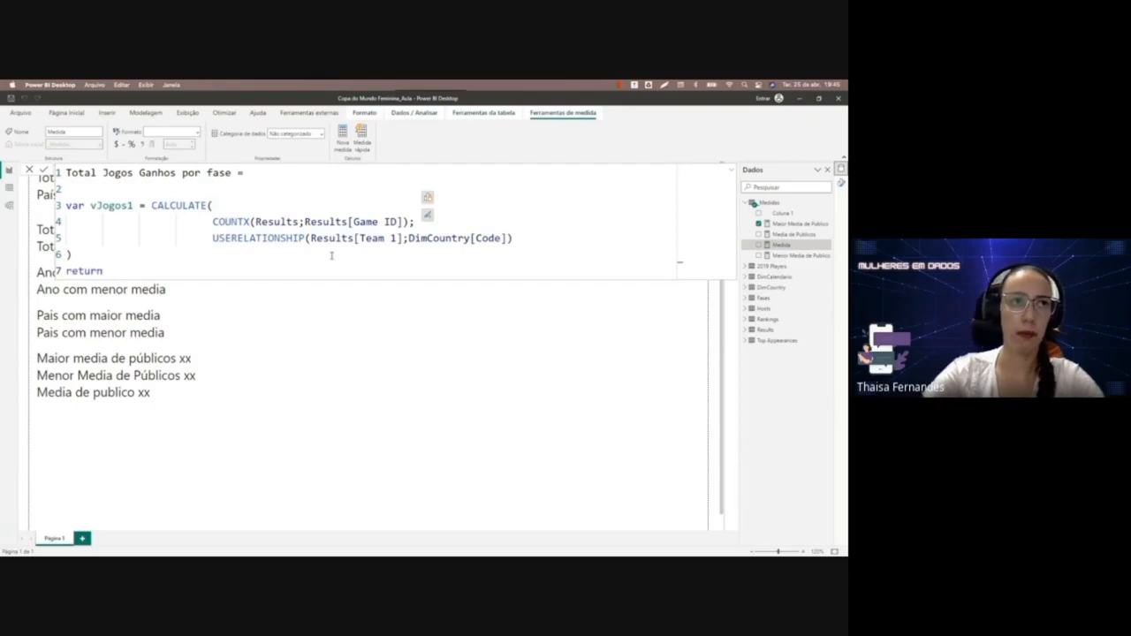
key("Return")
type("vjogo")
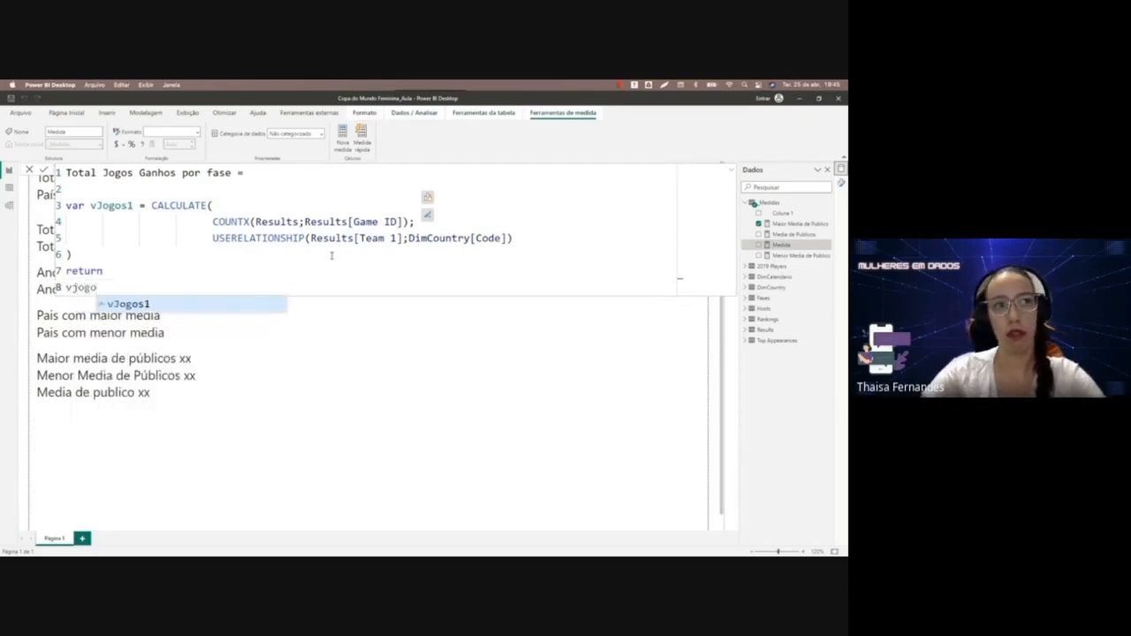
key("Tab")
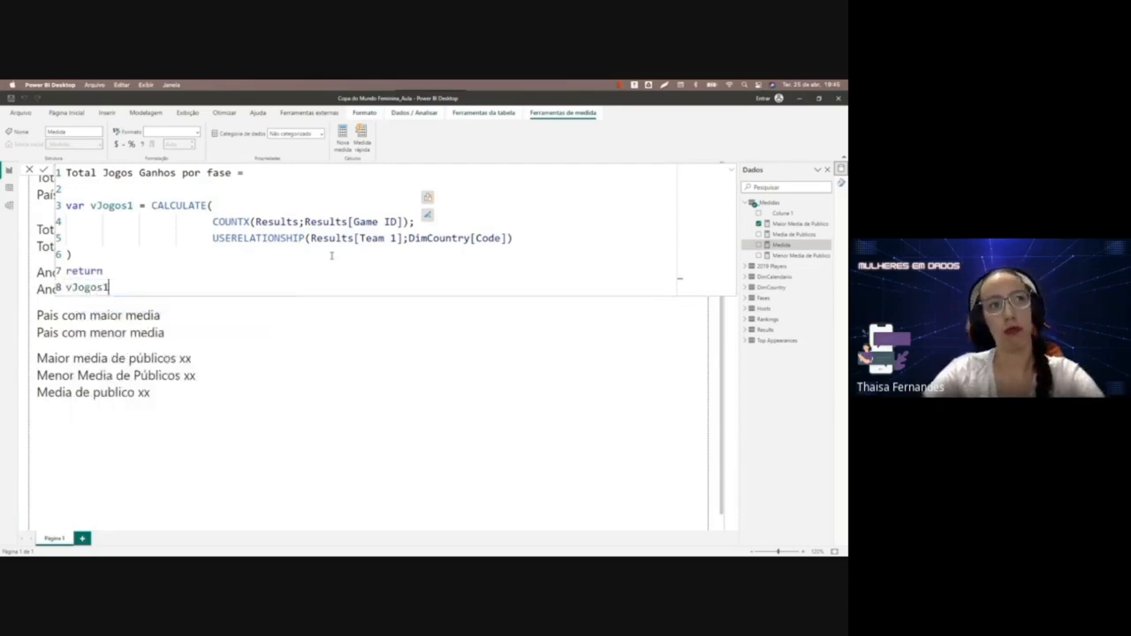
key("Return")
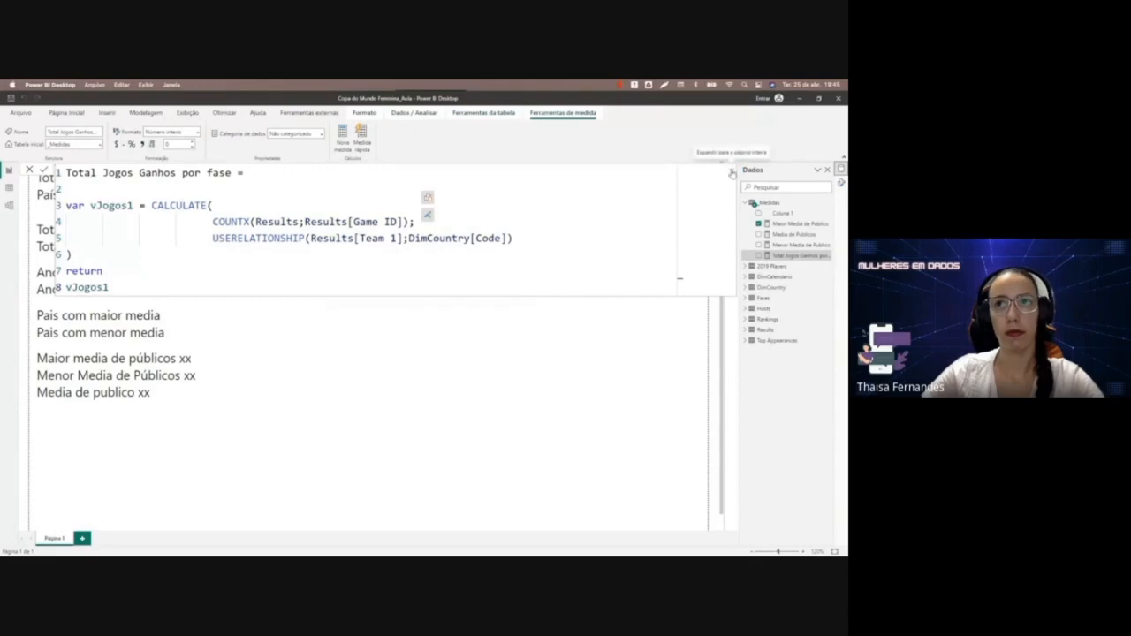
left_click(732, 173)
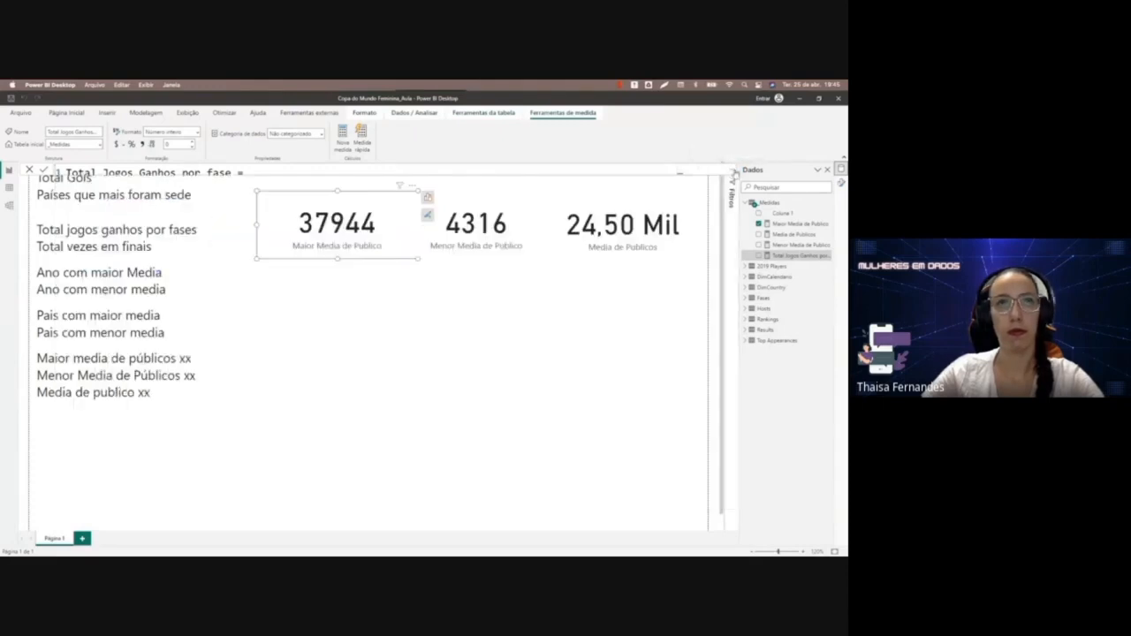
Insert a table visual showing the Total Jogos Ganhos por fase measure and enlarge it on the report page.
left_click(403, 273)
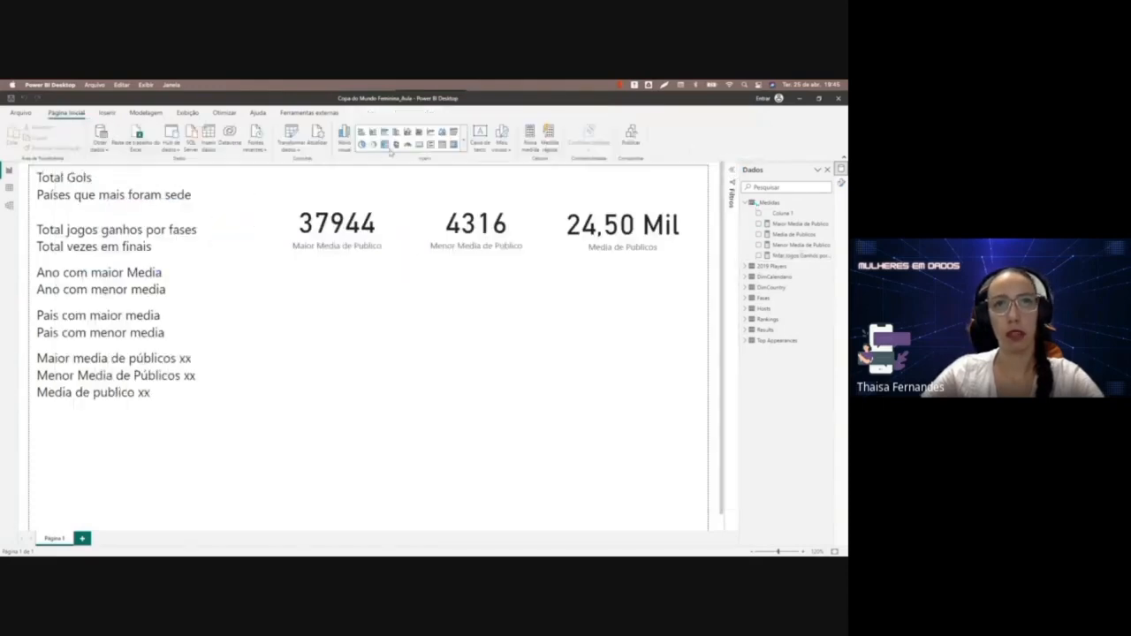
left_click(447, 147)
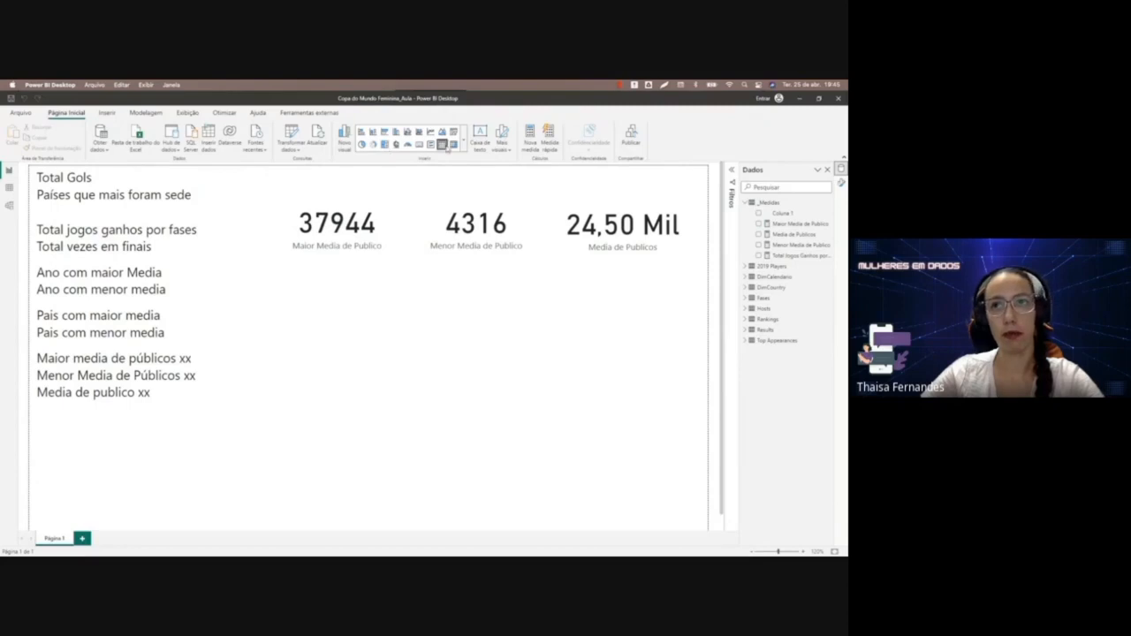
left_click(758, 255)
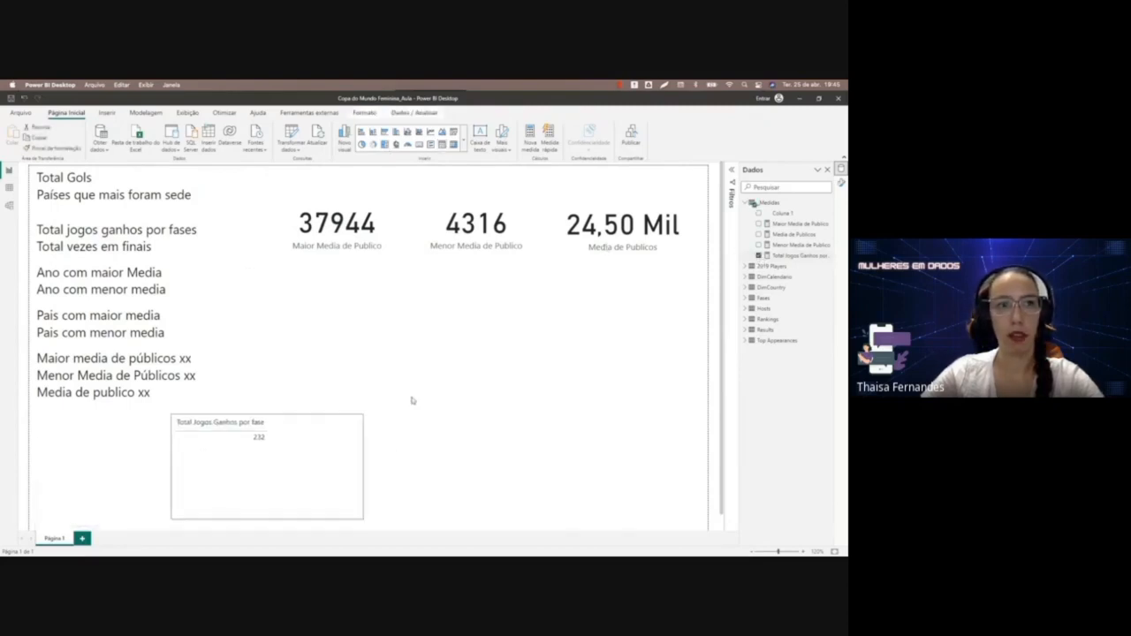
left_click_drag(411, 400, 623, 455)
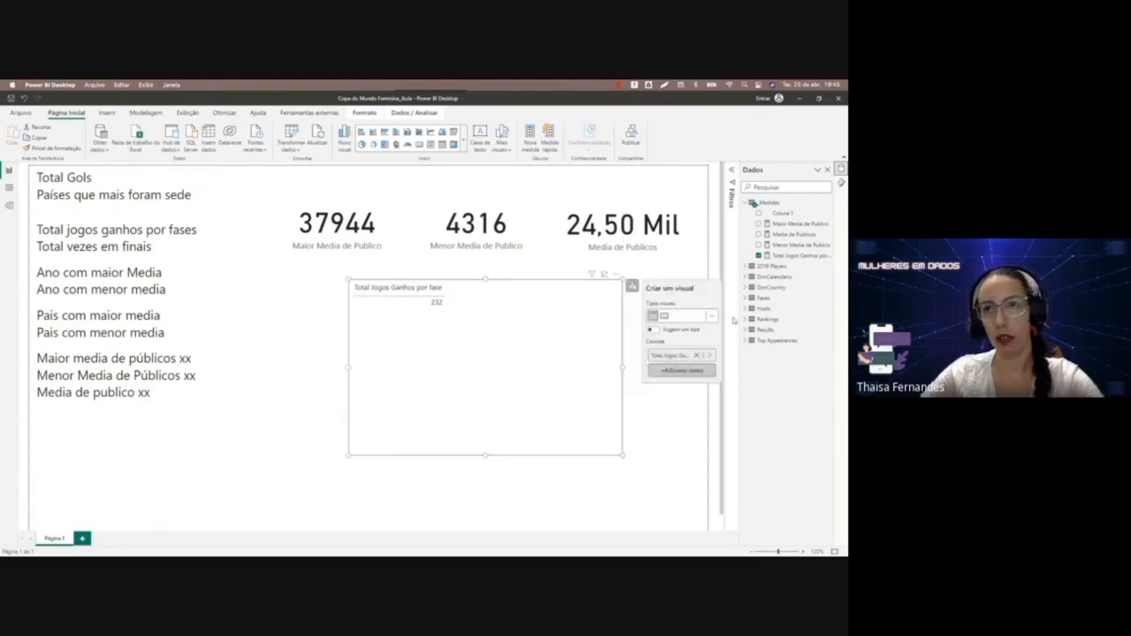
Add Country from DimCountry as the table's first column and place the table beneath the Maior Media de Publico card.
left_click(747, 288)
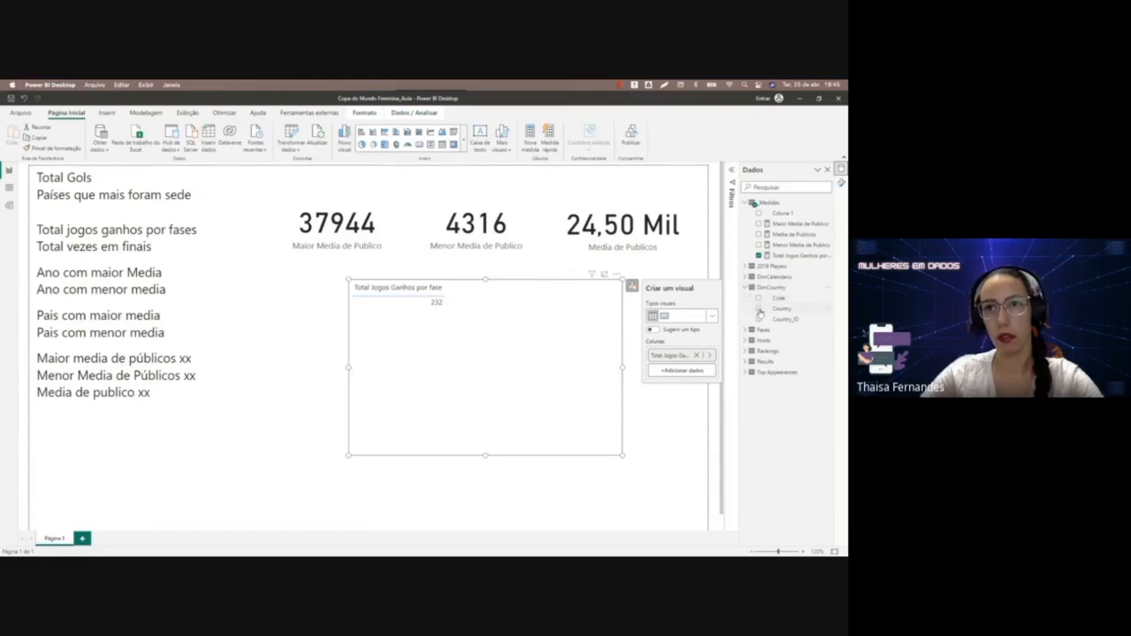
left_click(759, 308)
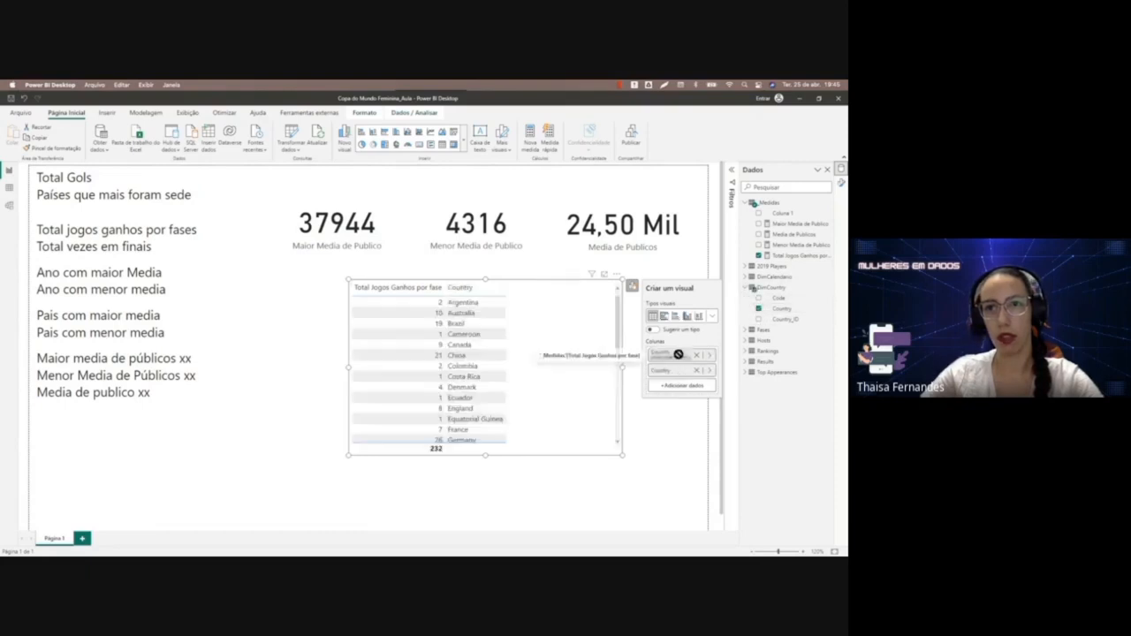
left_click_drag(680, 349, 684, 373)
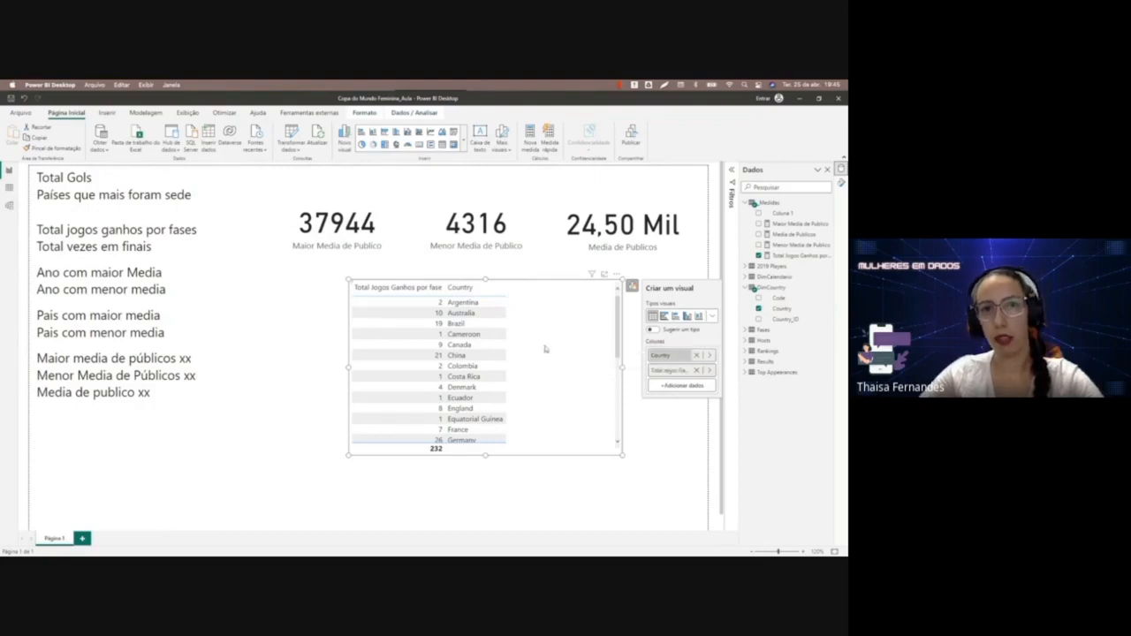
left_click_drag(549, 326, 459, 314)
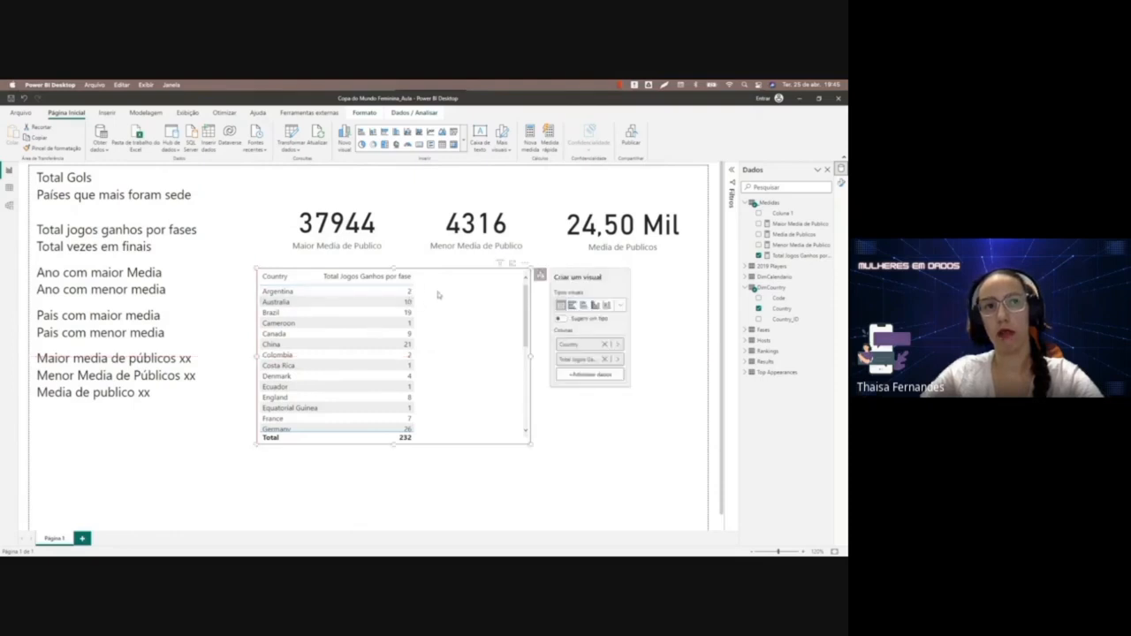
Sort the table by Total Jogos Ganhos por fase in descending order and narrow it to fit its two columns.
left_click(384, 279)
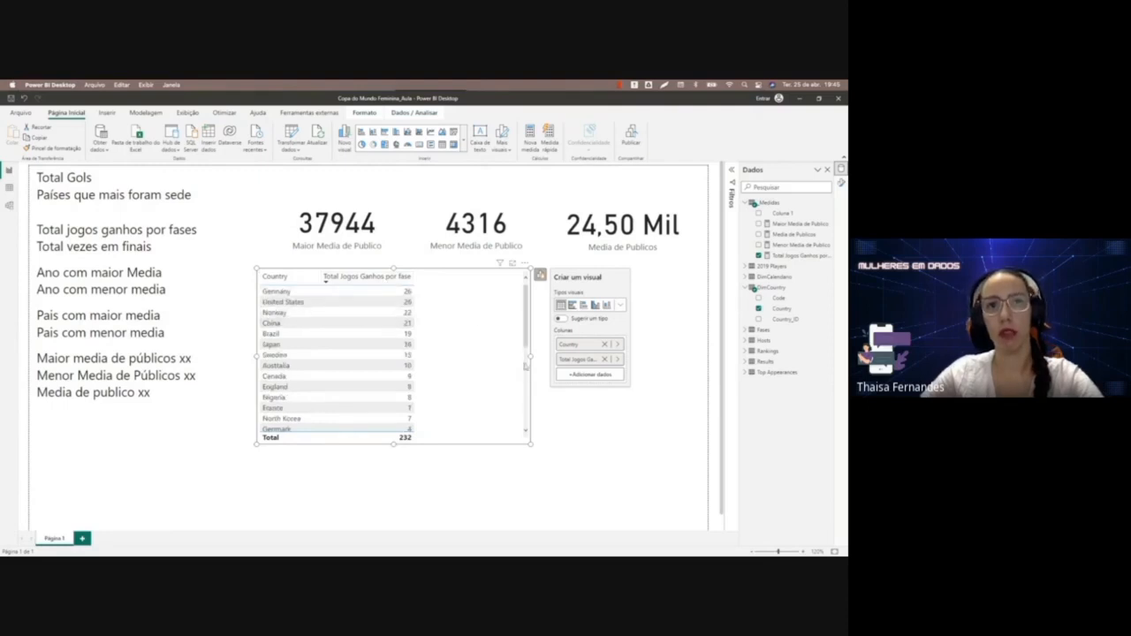
scroll(320, 377, "down", 5)
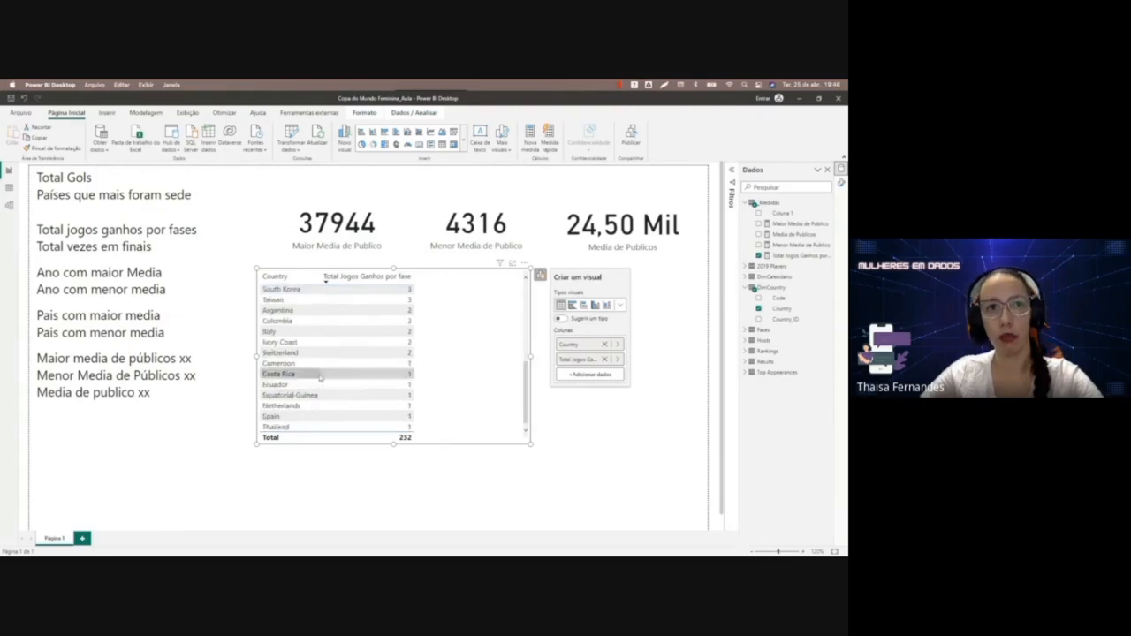
left_click_drag(531, 356, 441, 368)
left_click(489, 360)
left_click(657, 314)
scroll(494, 258, "down", 1)
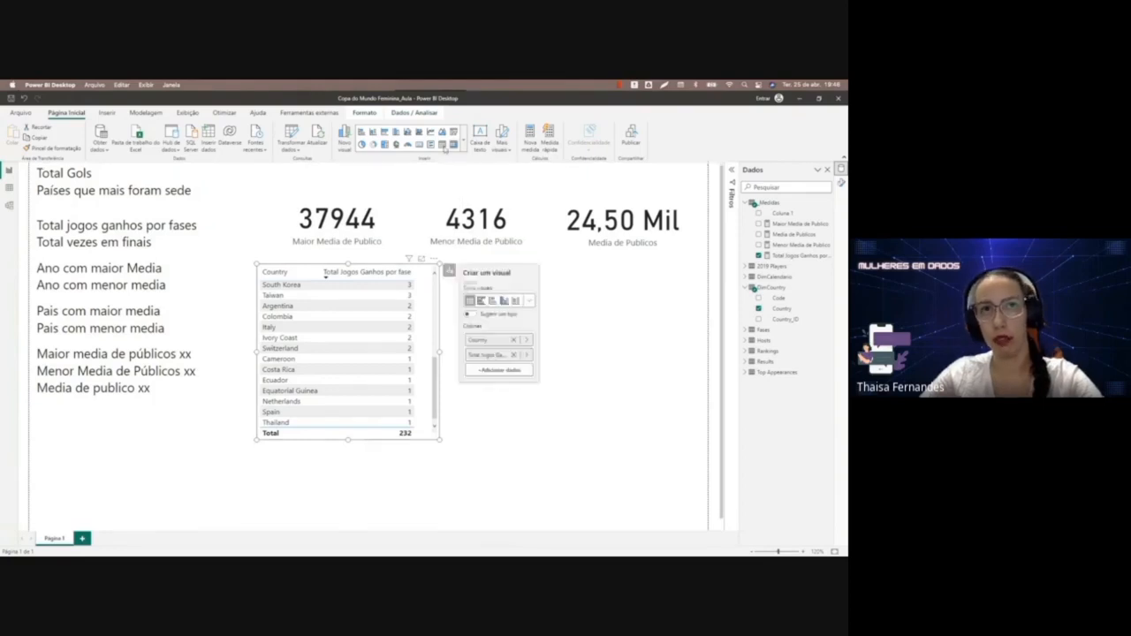
Insert a second table visual beside the country table with Team 1 and Team 2 from Results, and make it taller.
left_click(444, 145)
left_click_drag(133, 482, 571, 331)
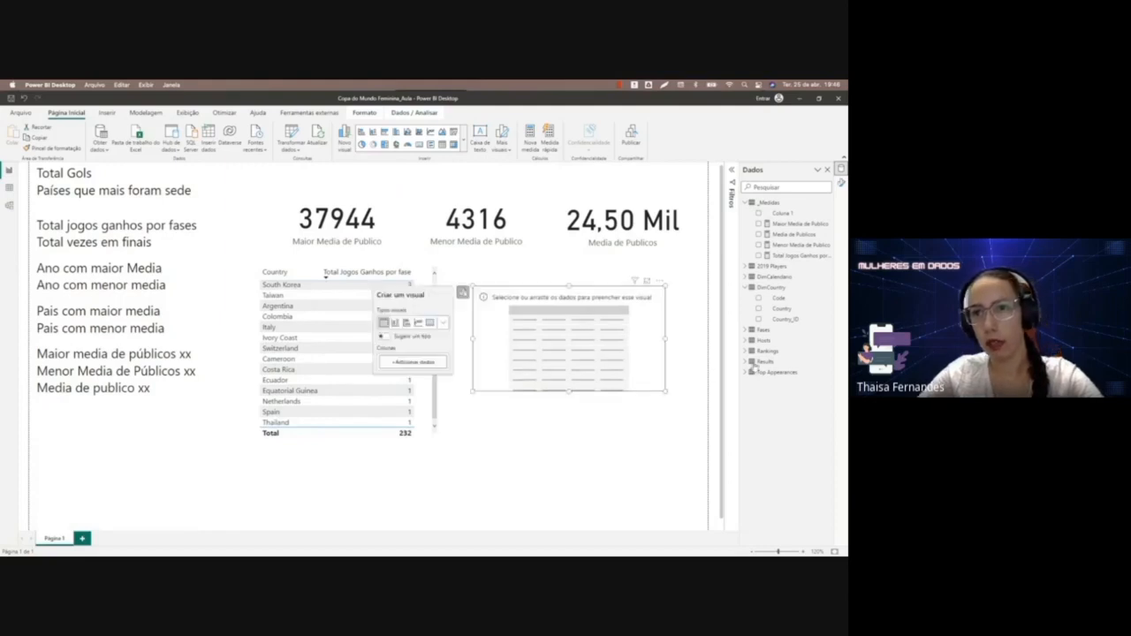
left_click(750, 363)
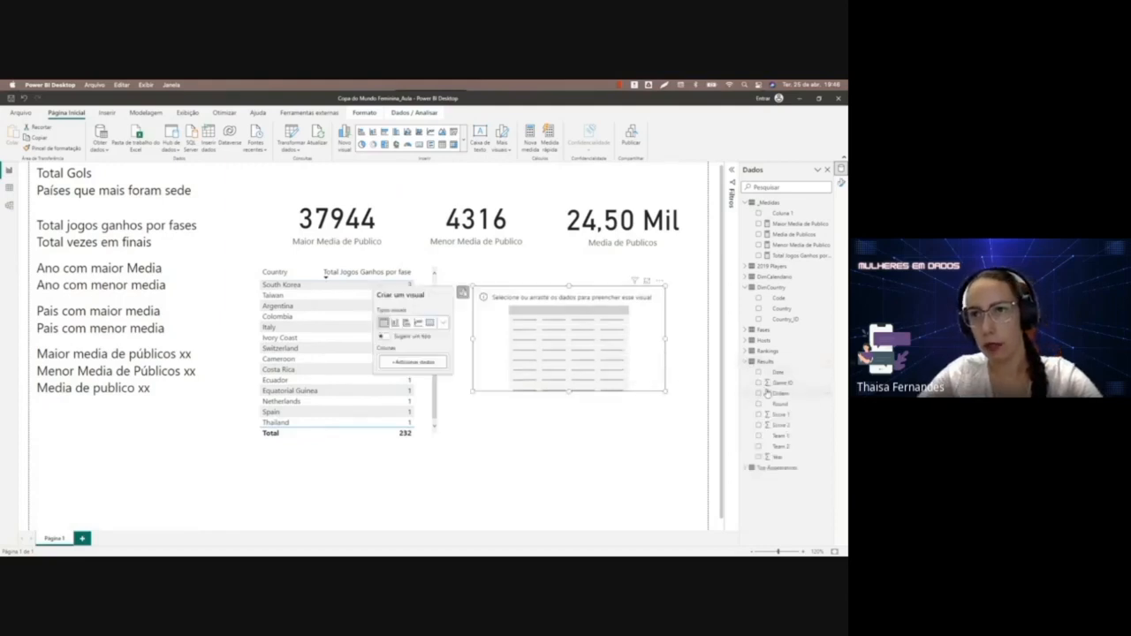
left_click(759, 436)
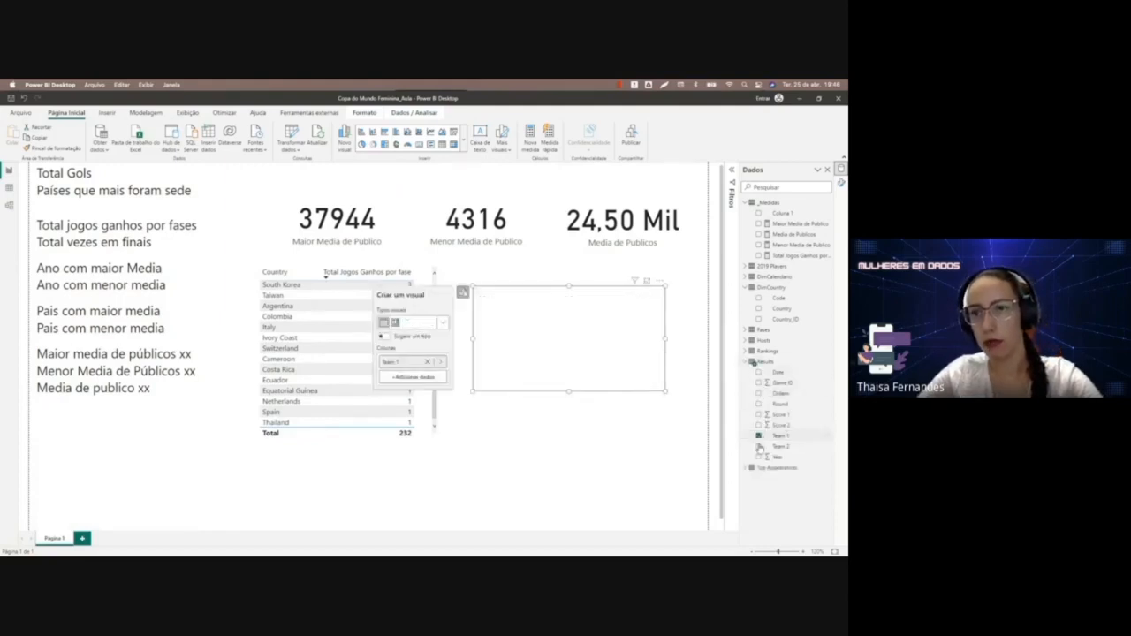
left_click(758, 448)
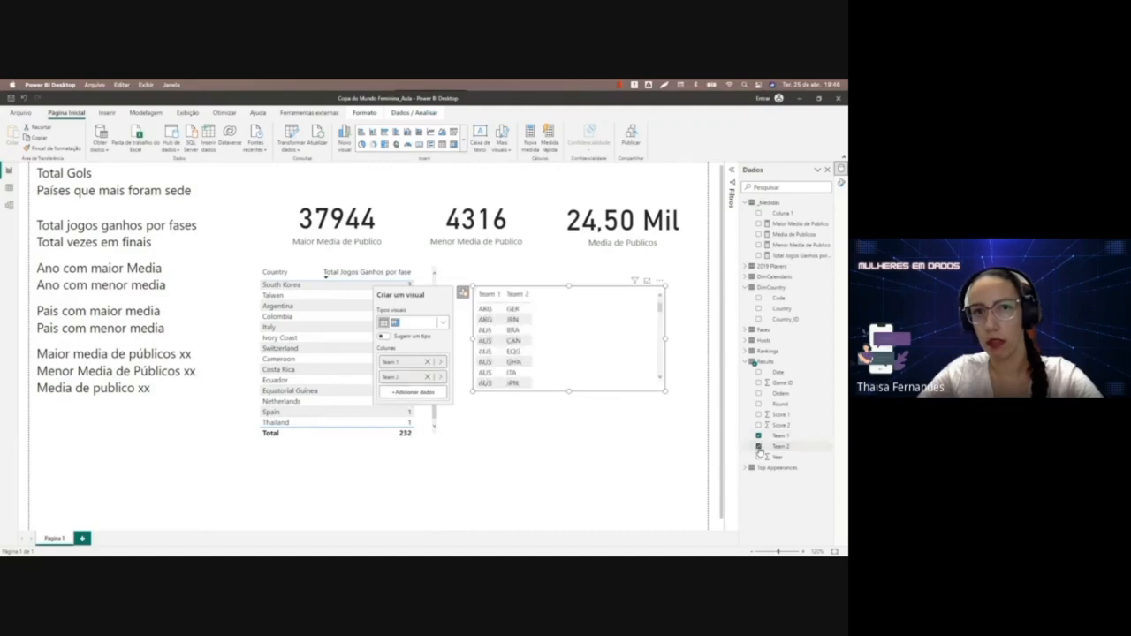
left_click_drag(667, 392, 657, 460)
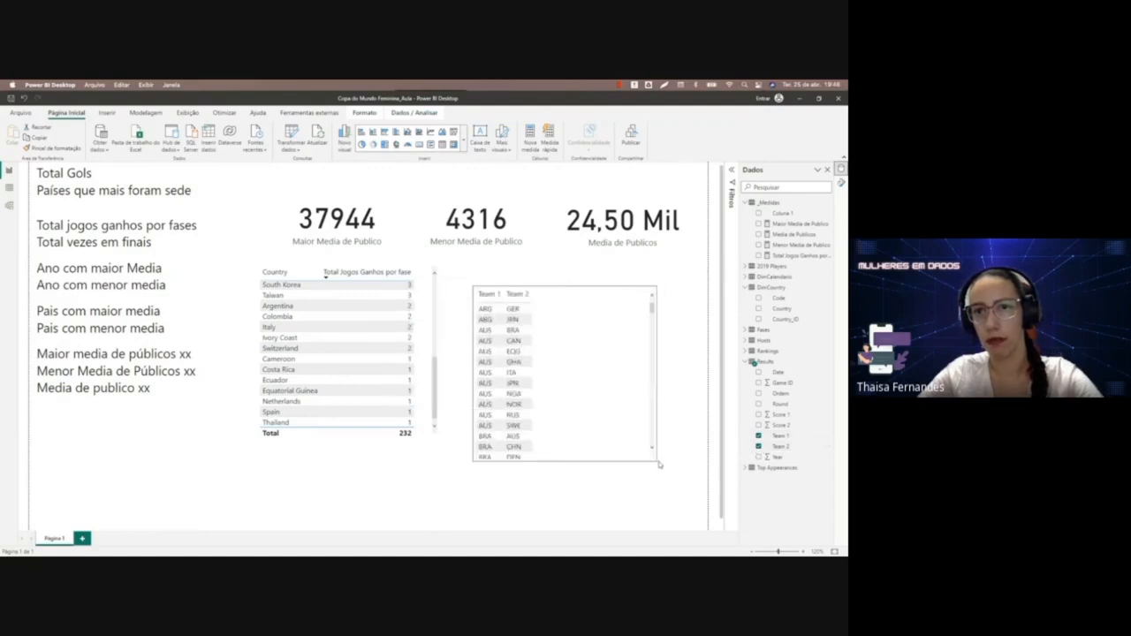
left_click(758, 386)
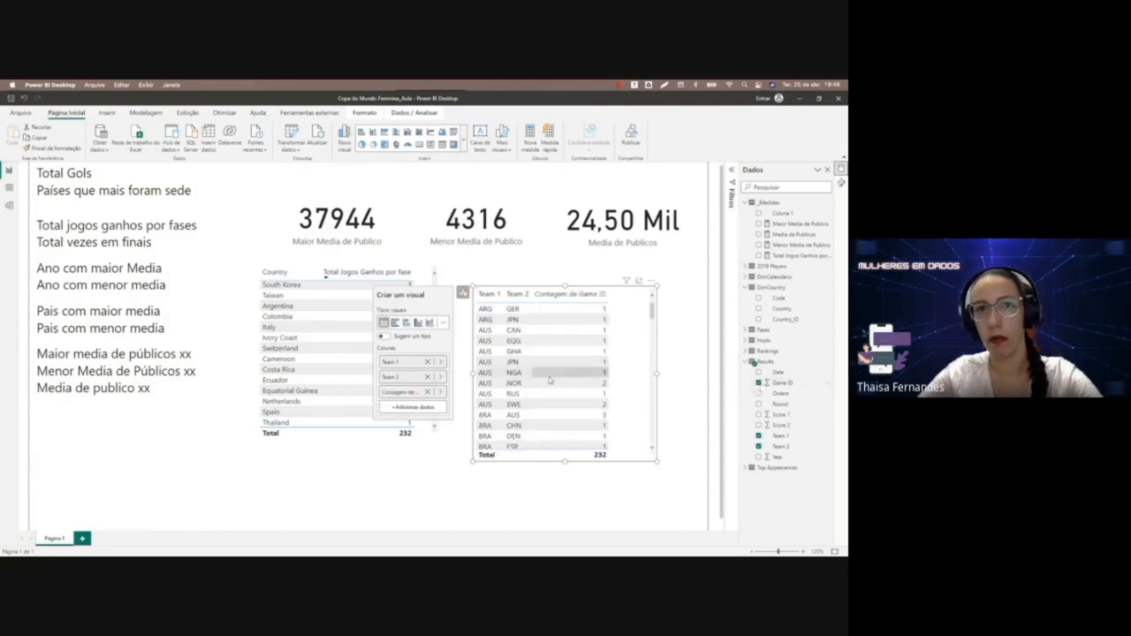
left_click(758, 384)
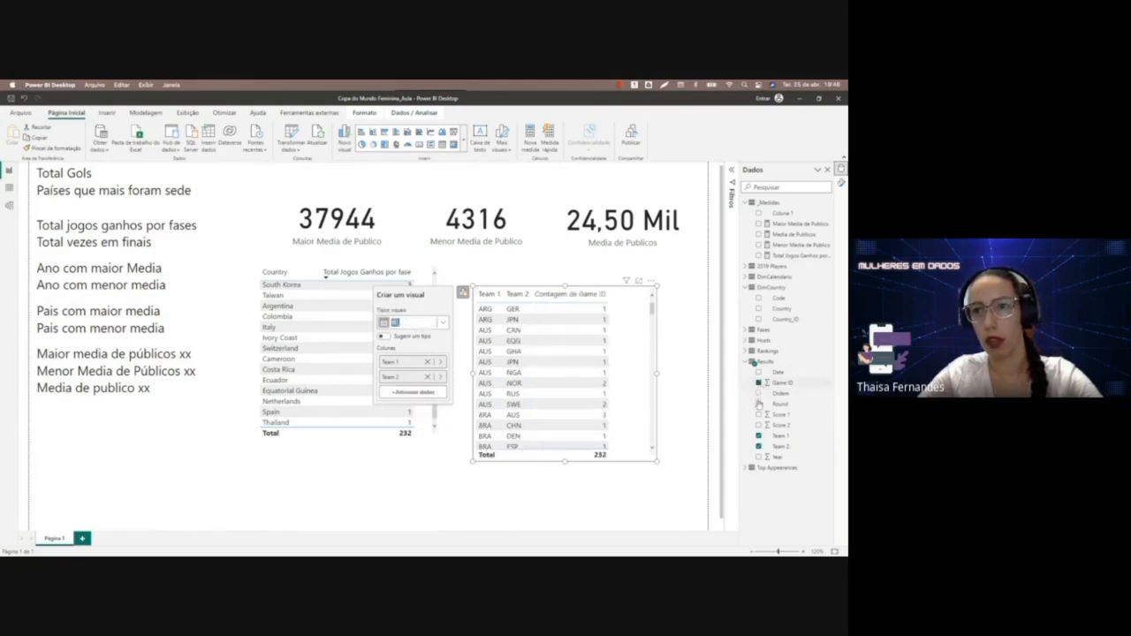
Show Round instead of the Game ID count in the Team 1 and Team 2 table, and shift the table slightly down and right.
left_click(759, 404)
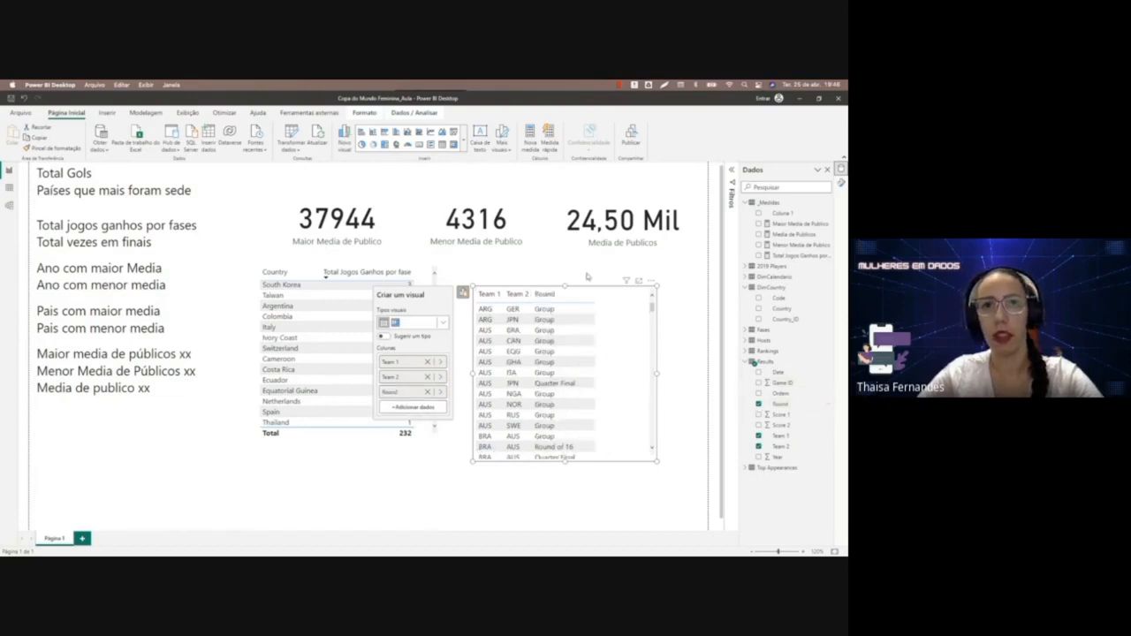
left_click_drag(605, 289, 626, 302)
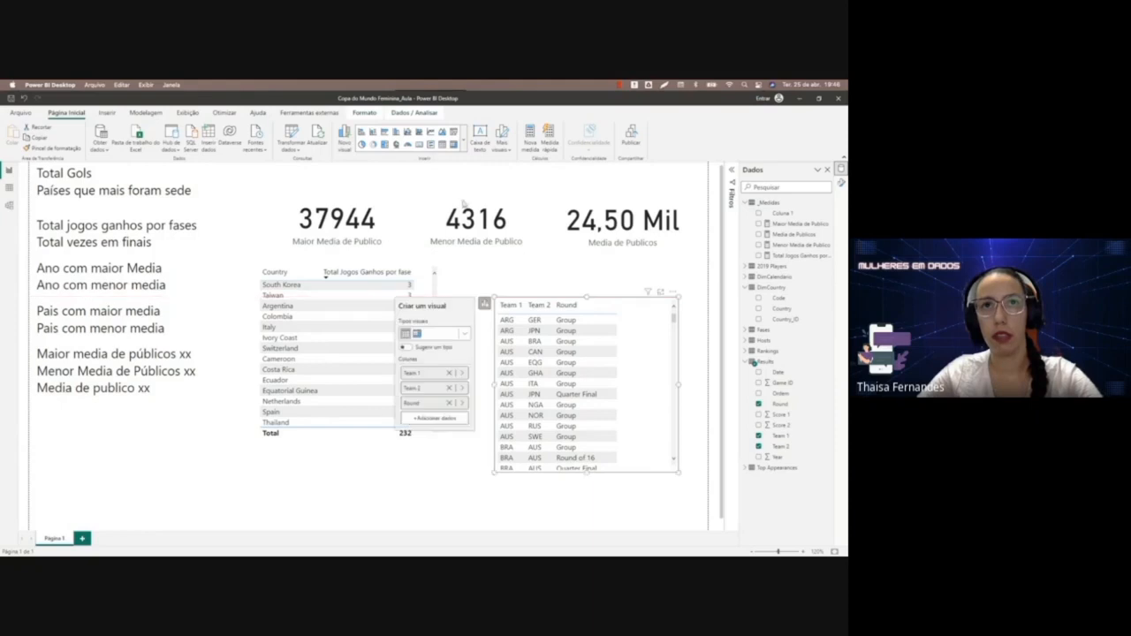
left_click(506, 278)
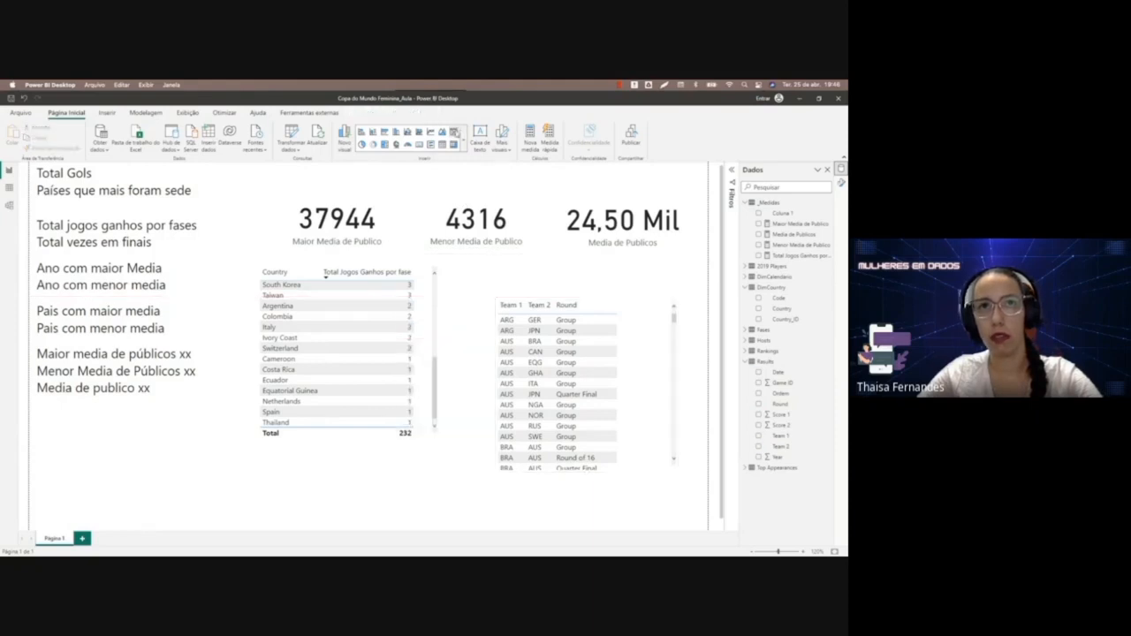
Insert a slicer on the Team 1 field of Results and fit it in the empty space below the text notes.
left_click(454, 133)
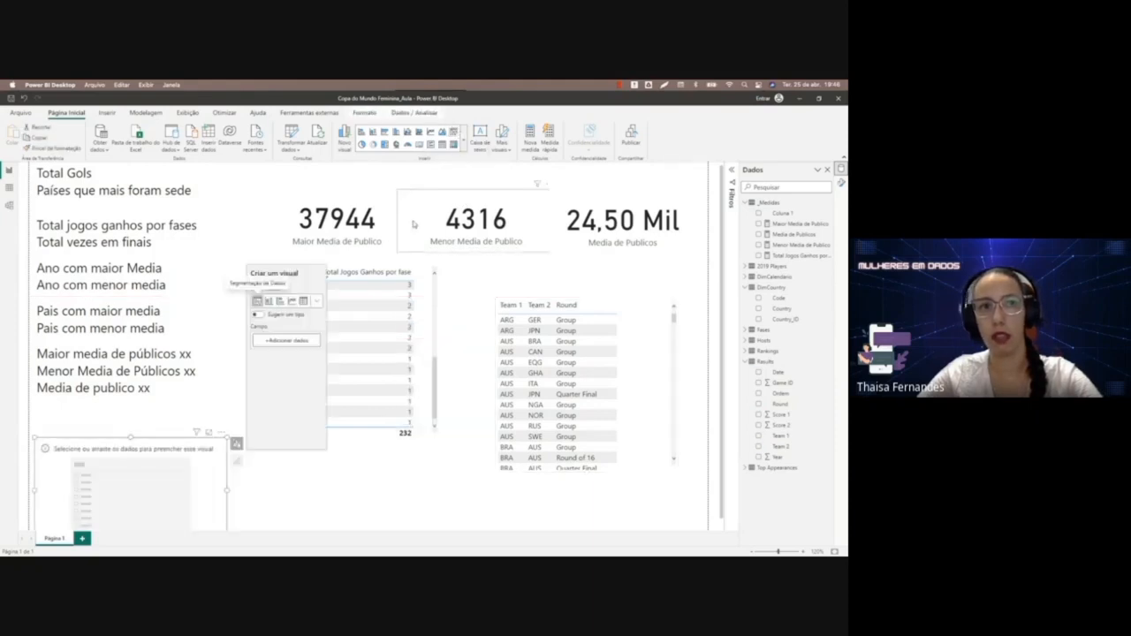
left_click(284, 341)
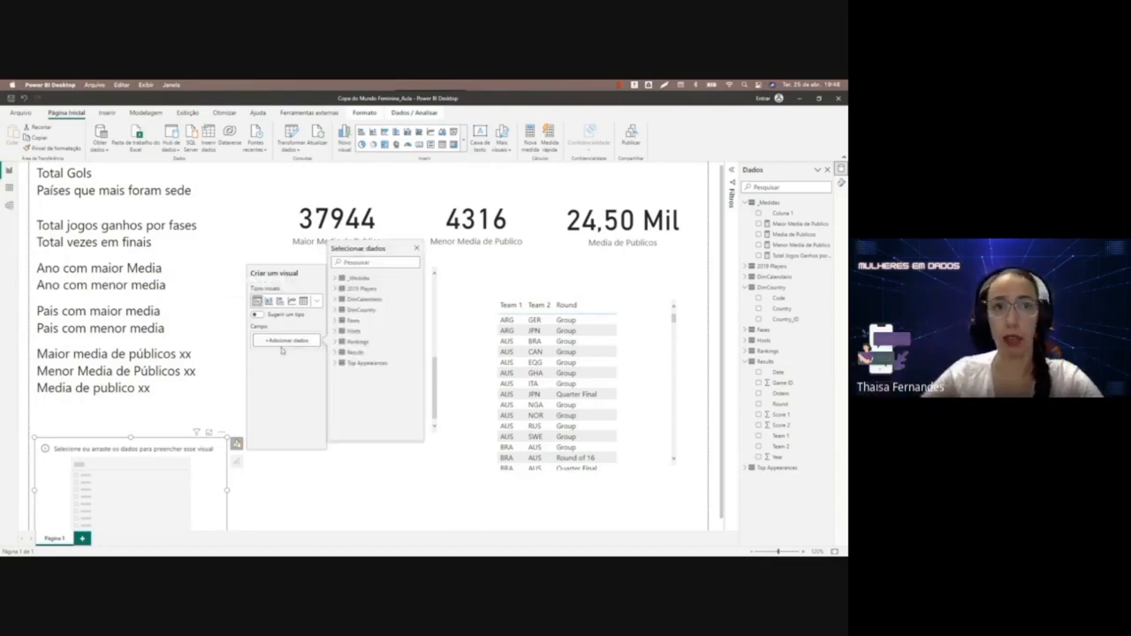
left_click(336, 353)
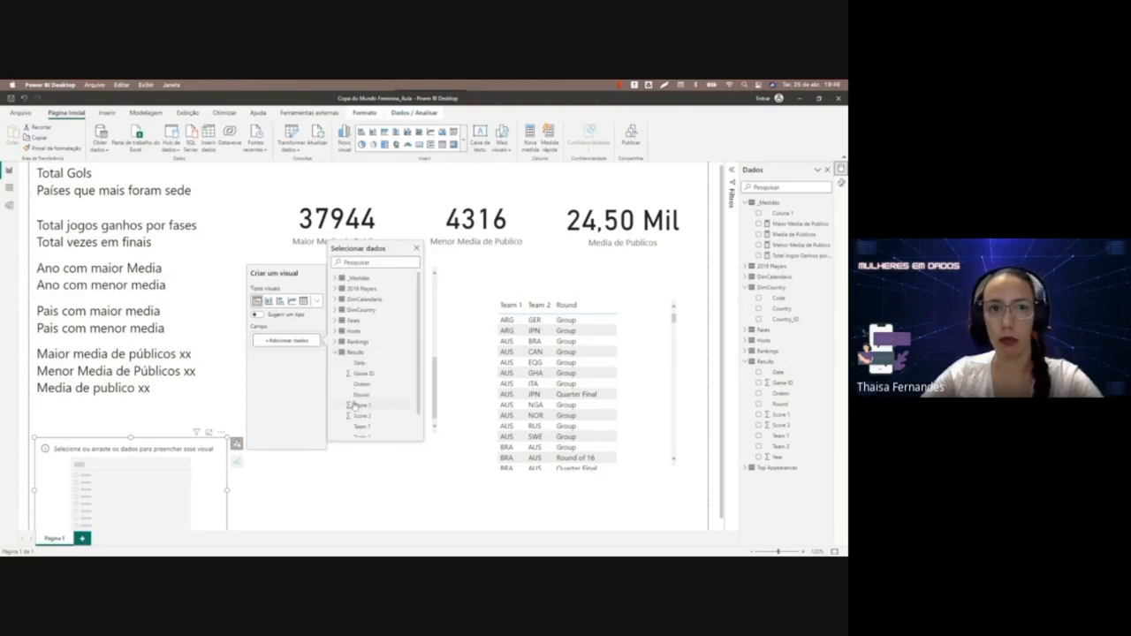
scroll(358, 414, "down", 1)
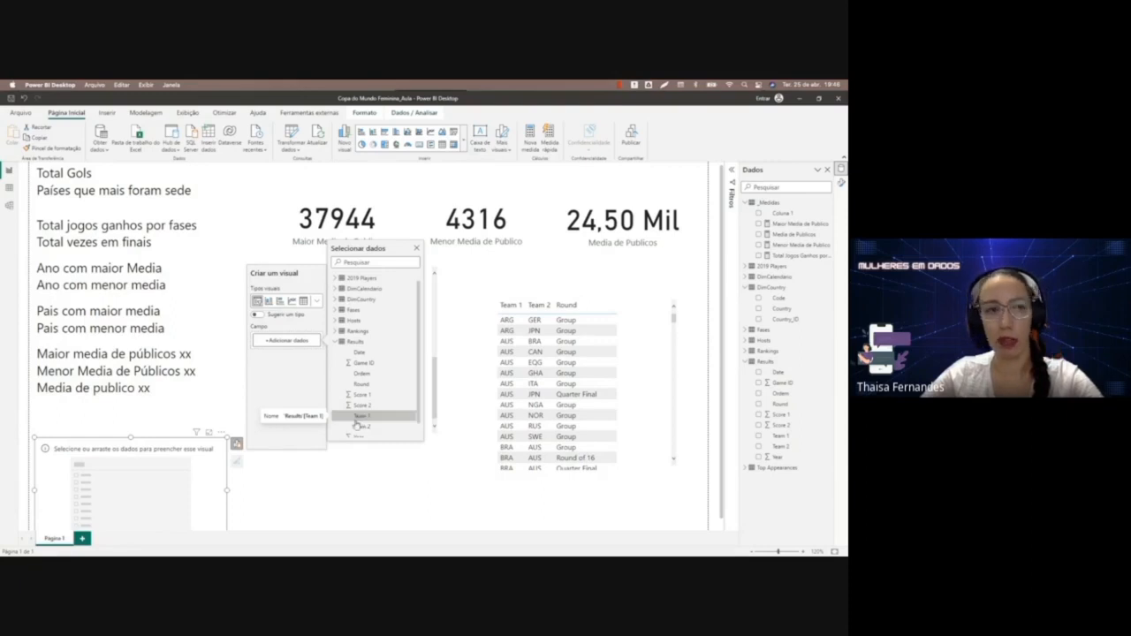
left_click(362, 417)
left_click_drag(226, 437, 171, 447)
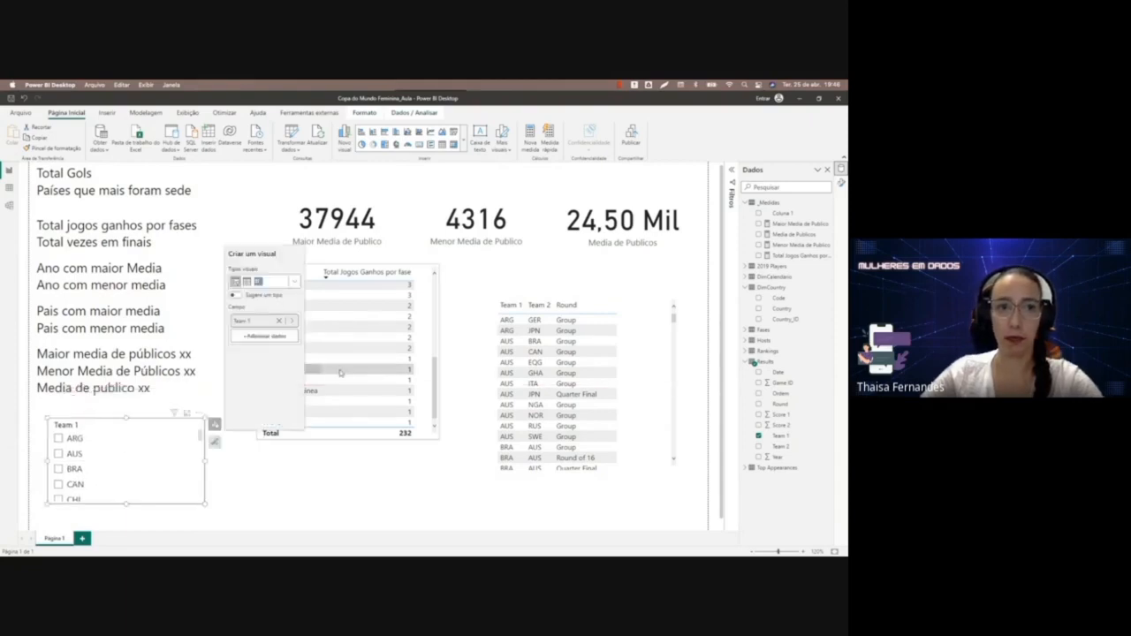
Add DimCountry's Code to the country table between Country and Total Jogos Ganhos por fase, and widen the table to fit.
left_click(330, 449)
left_click(328, 435)
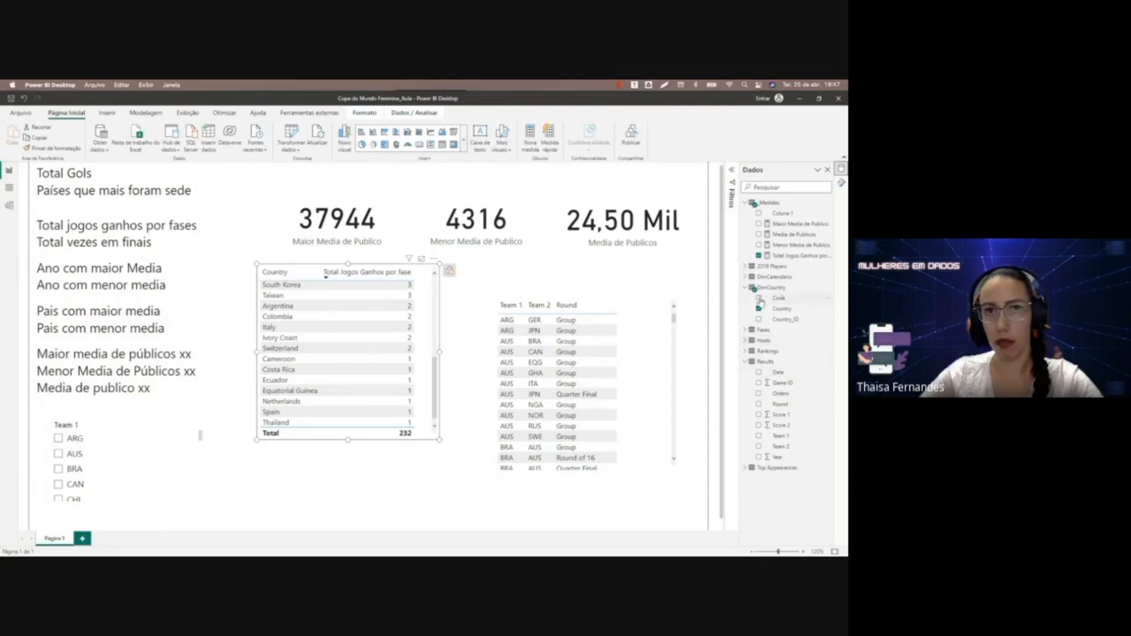
left_click(449, 270)
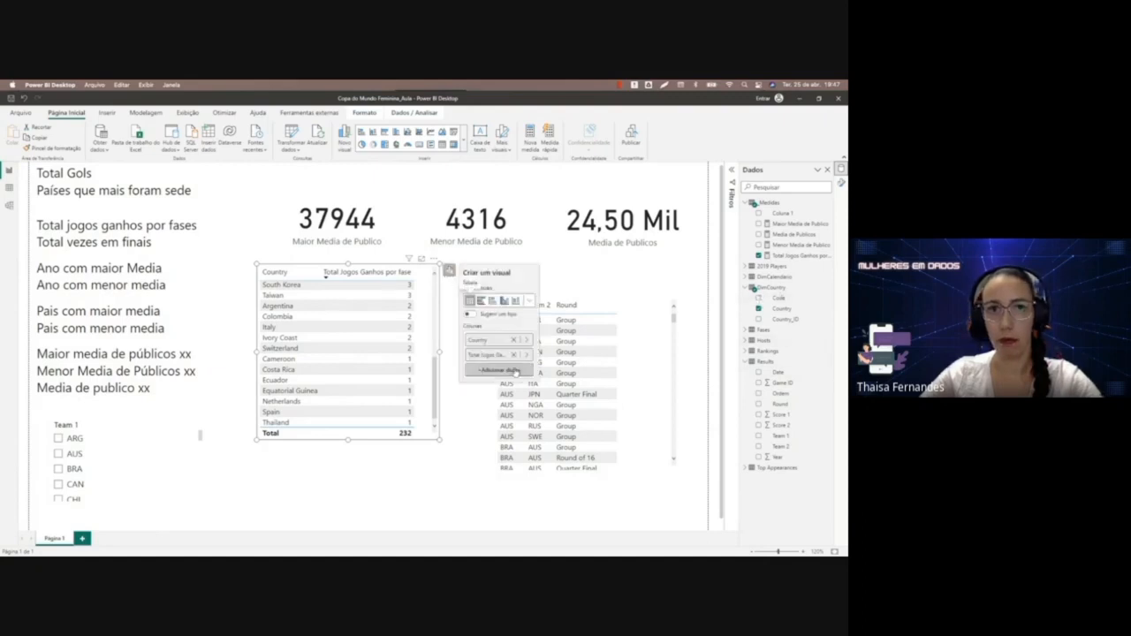
left_click(512, 372)
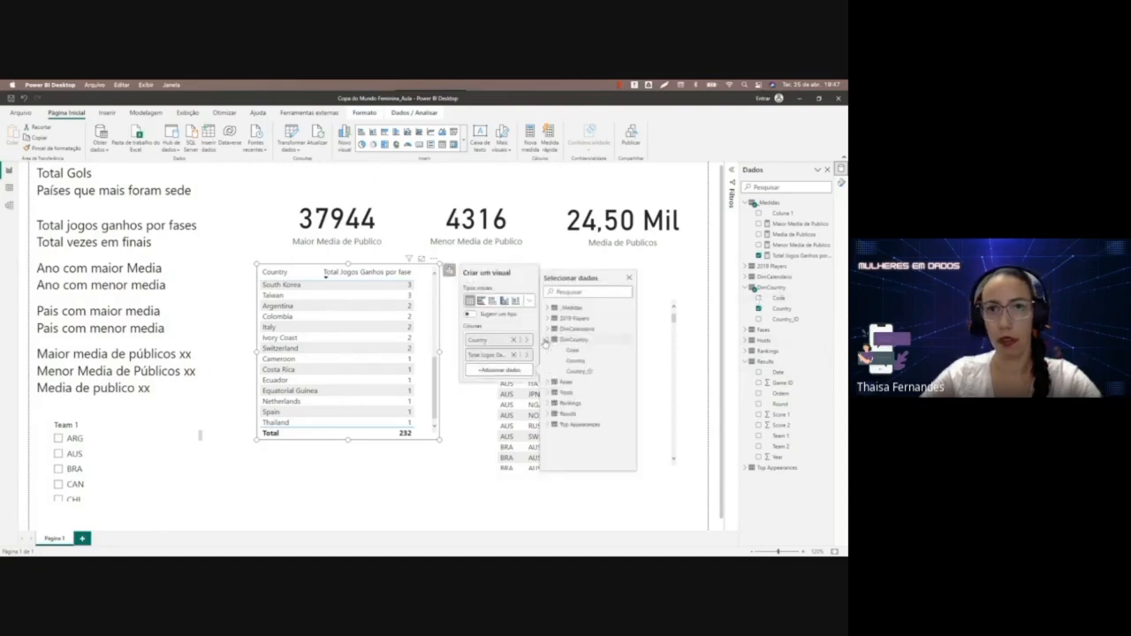
left_click(566, 351)
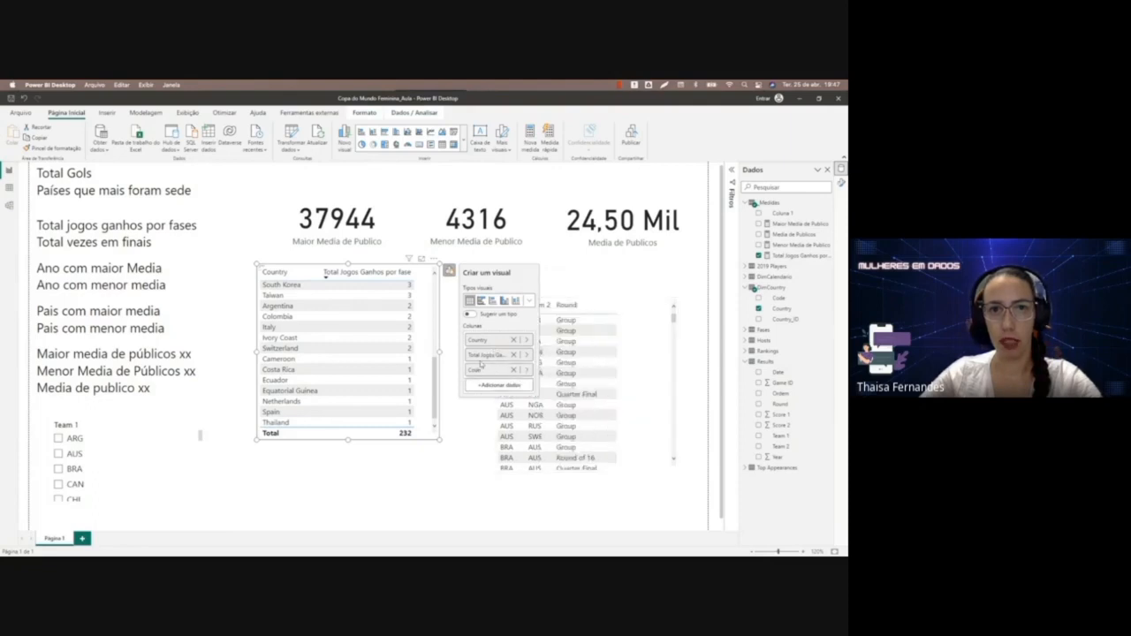
left_click_drag(478, 372, 478, 353)
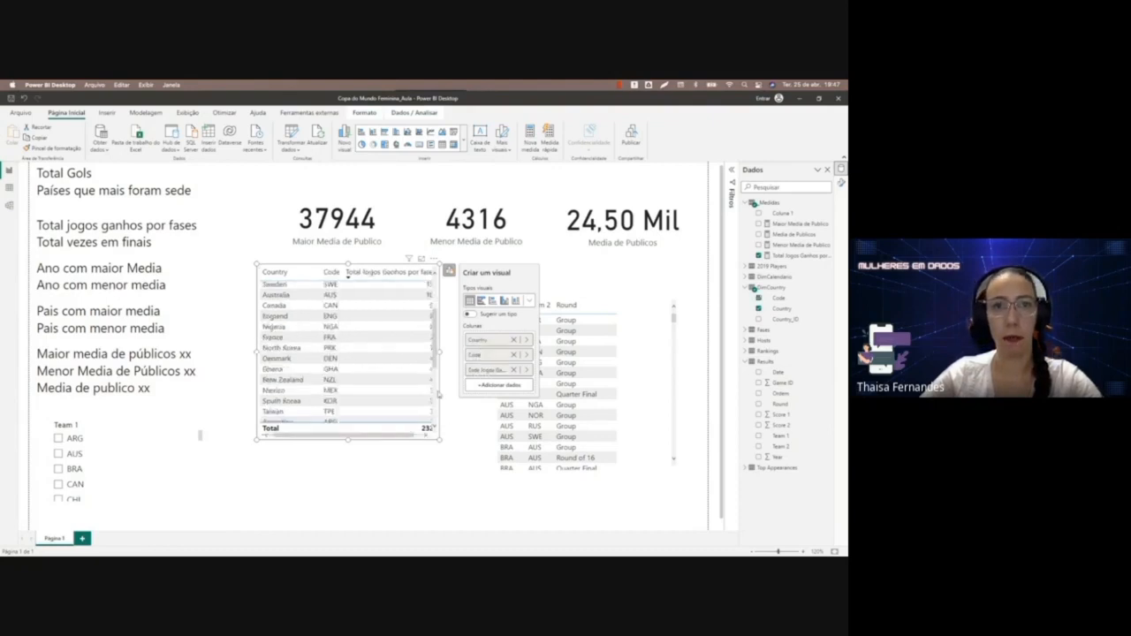
left_click_drag(440, 352, 462, 414)
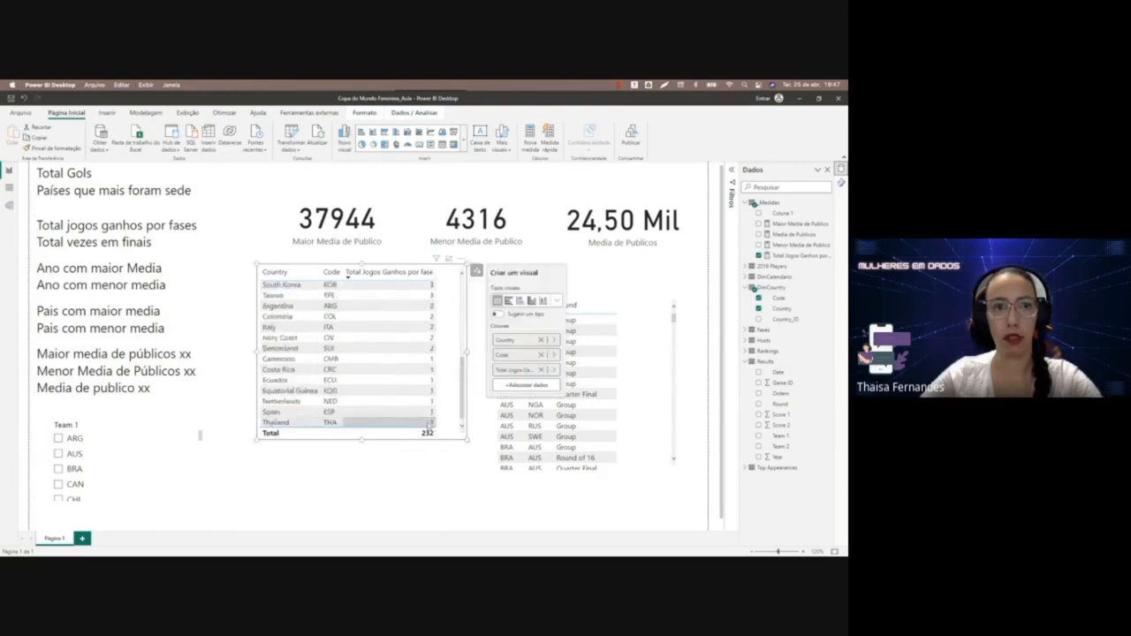
Filter the report to THA with the Team 1 slicer to compare Thailand's games in both tables.
scroll(116, 481, "down", 3)
scroll(116, 482, "down", 8)
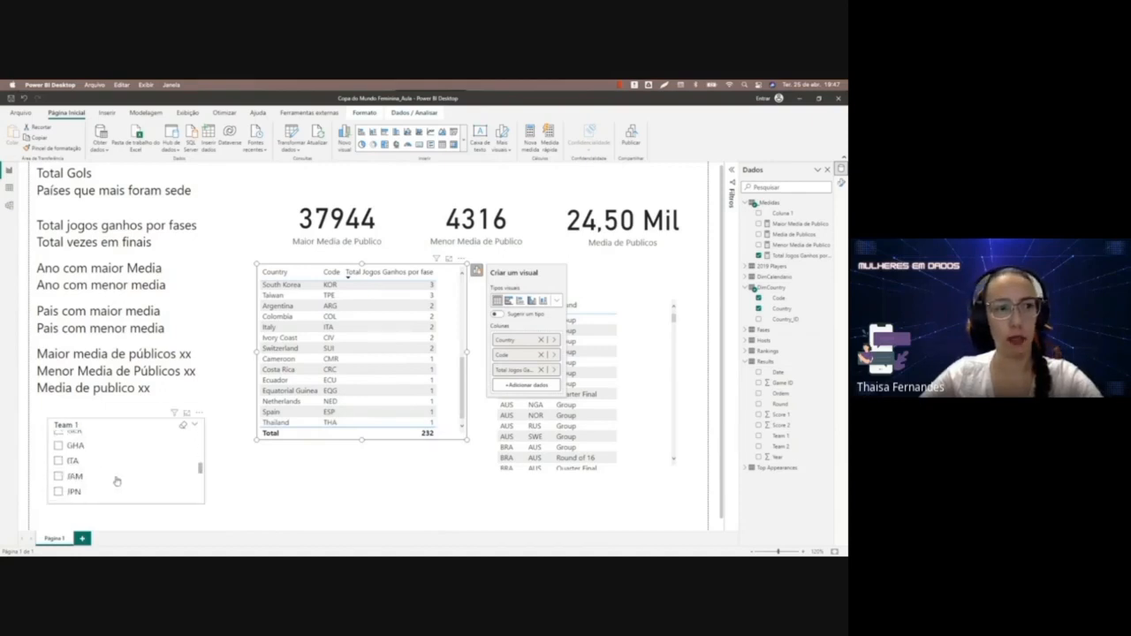
scroll(117, 482, "down", 3)
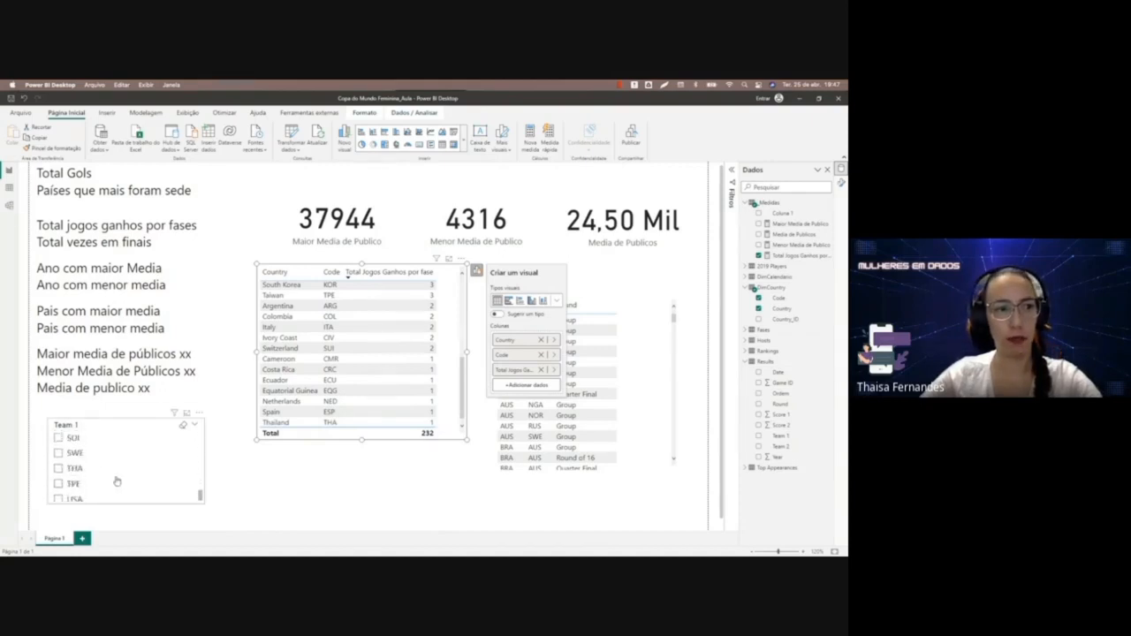
left_click(69, 465)
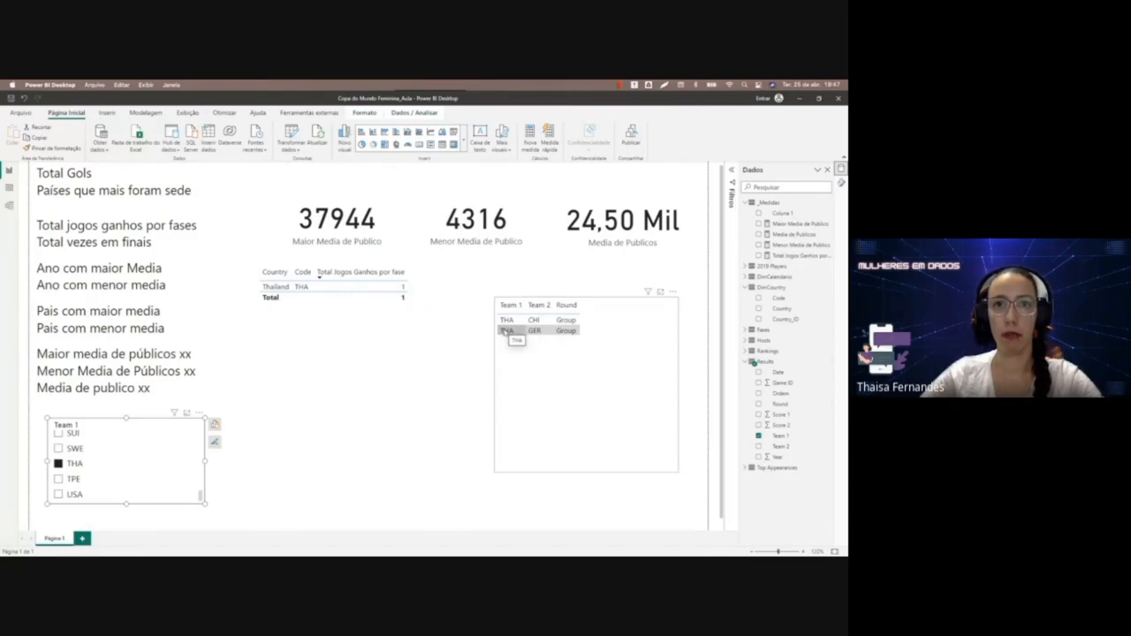
Review the formula of the Total Jogos Ganhos por fase measure and compare its Thailand count with the listed games.
left_click(433, 331)
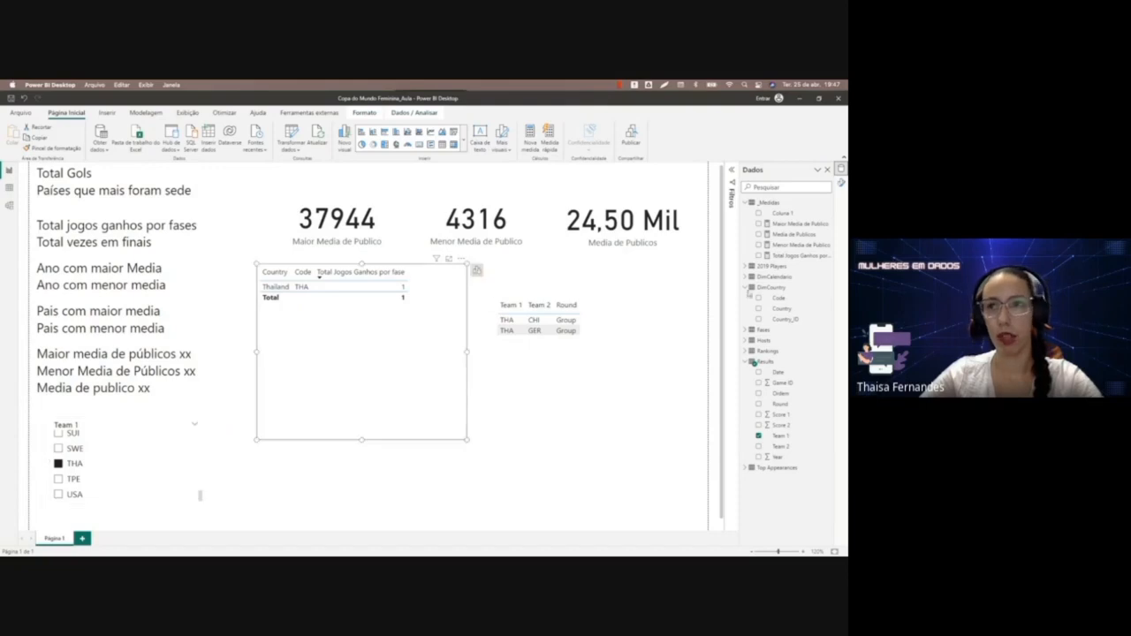
left_click(785, 255)
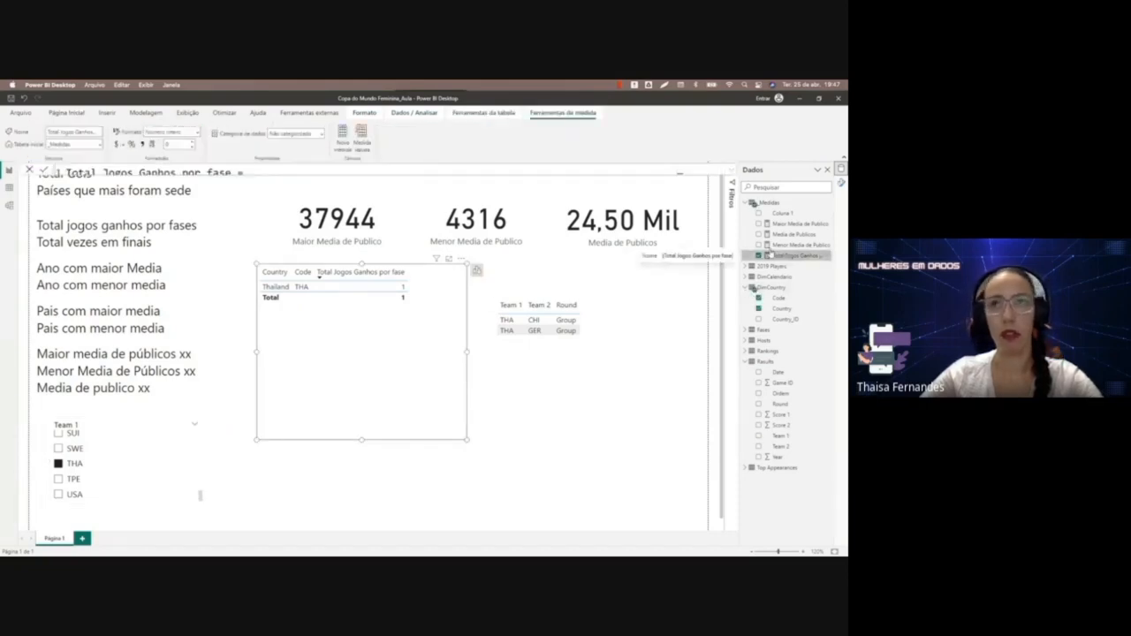
left_click(729, 174)
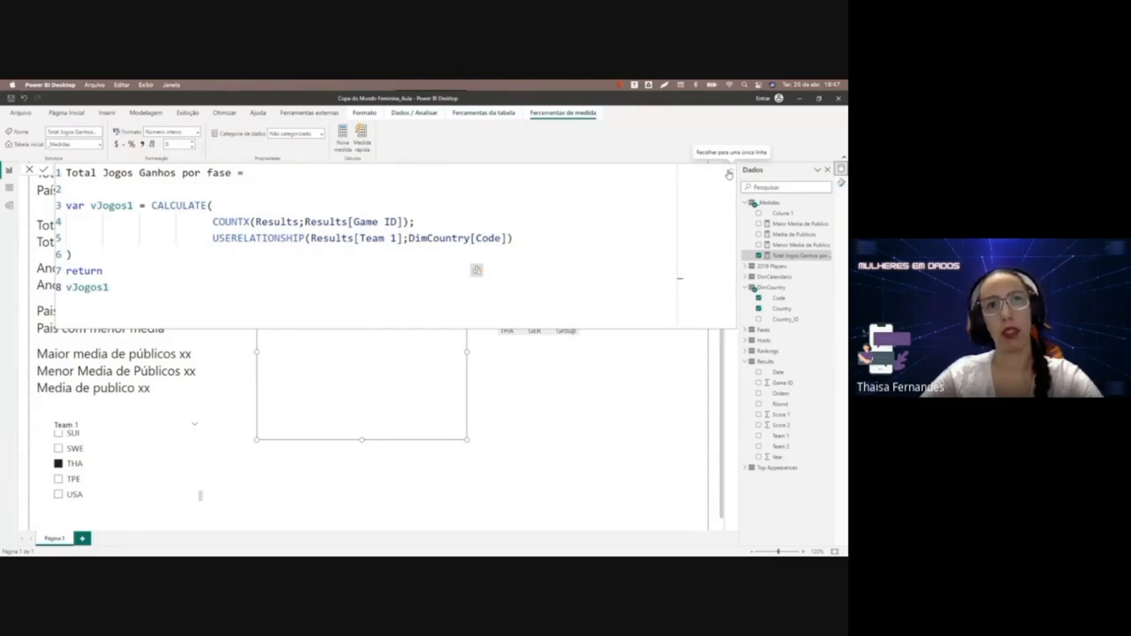
left_click(729, 174)
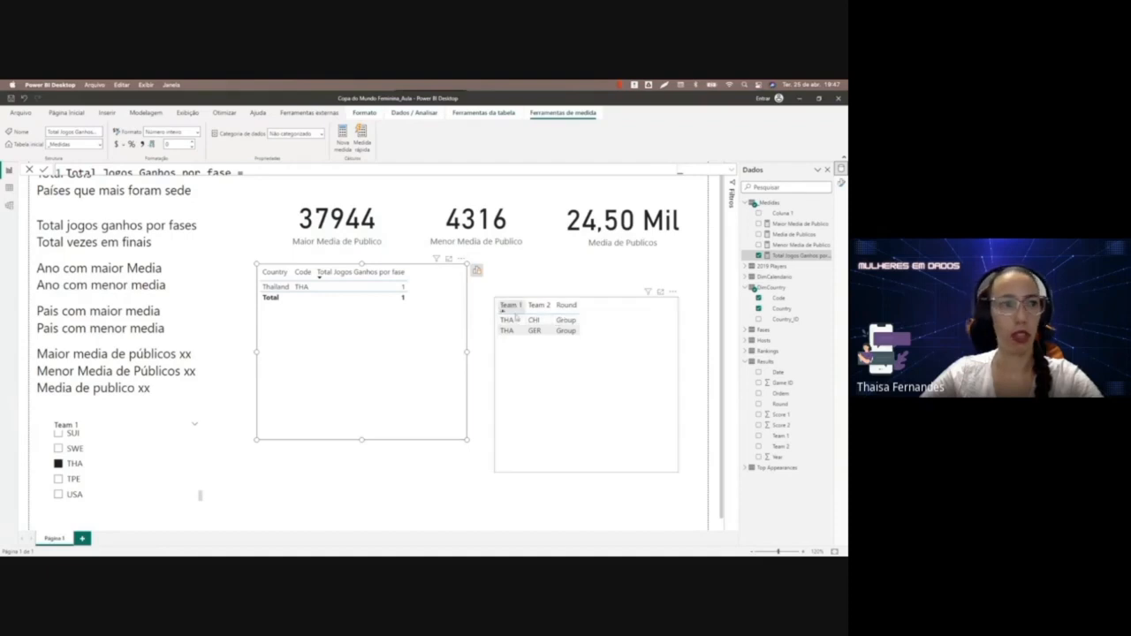
left_click(319, 276)
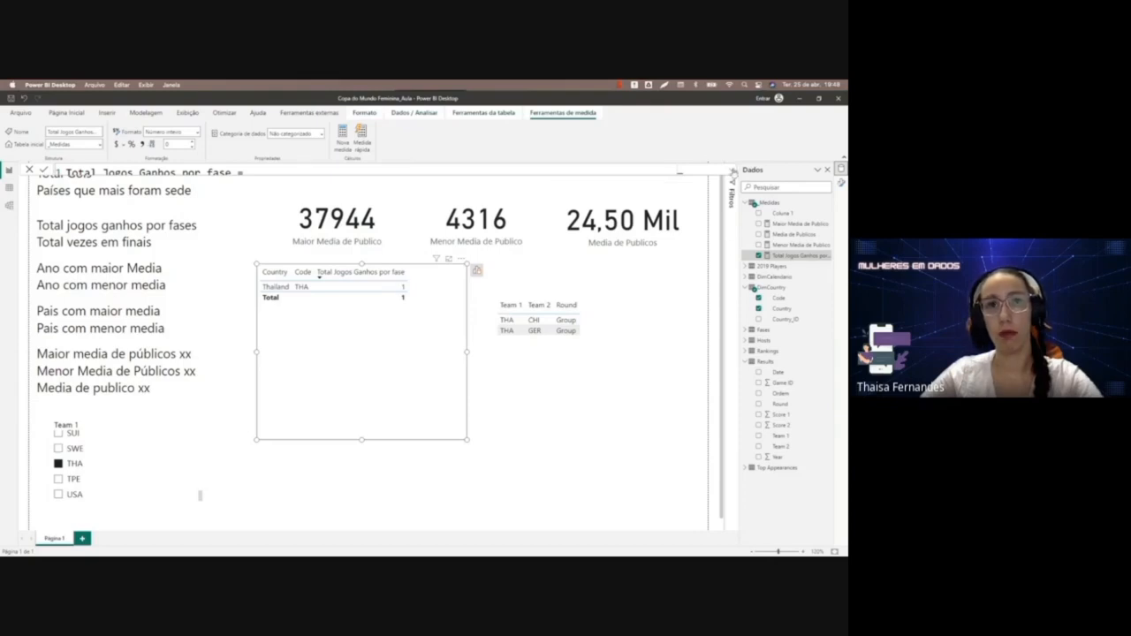
In the Total Jogos Ganhos por fase measure, replace the COUNTX expression of vJogos1 with COUNT(Results[Game ID]).
left_click(732, 174)
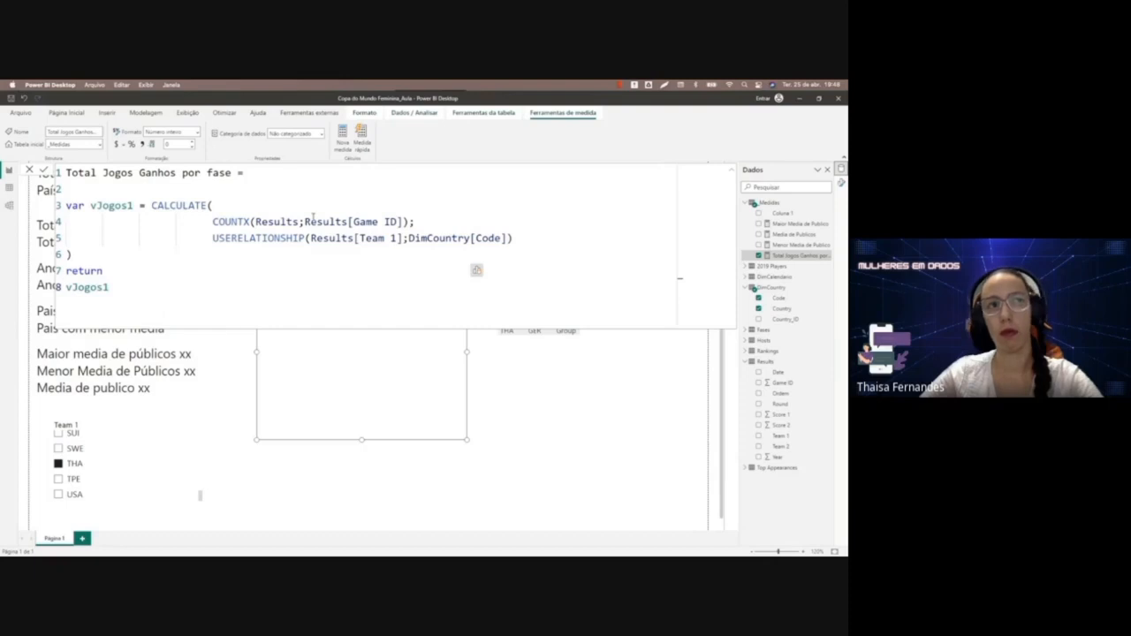
left_click(252, 222)
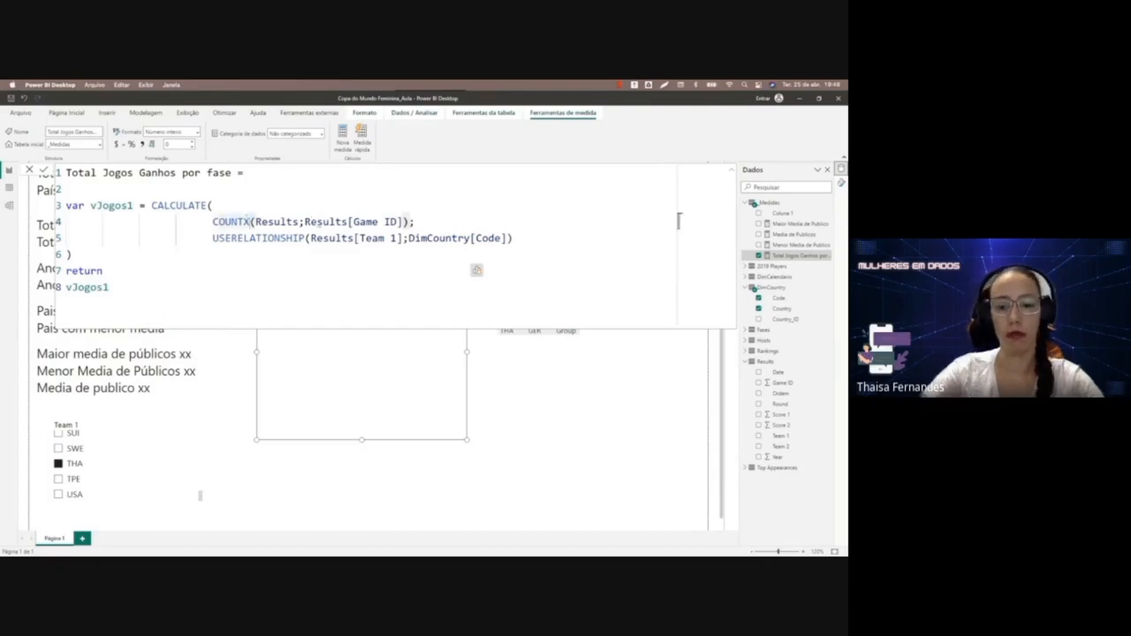
key("BackSpace")
left_click_drag(295, 222, 249, 222)
key("BackSpace")
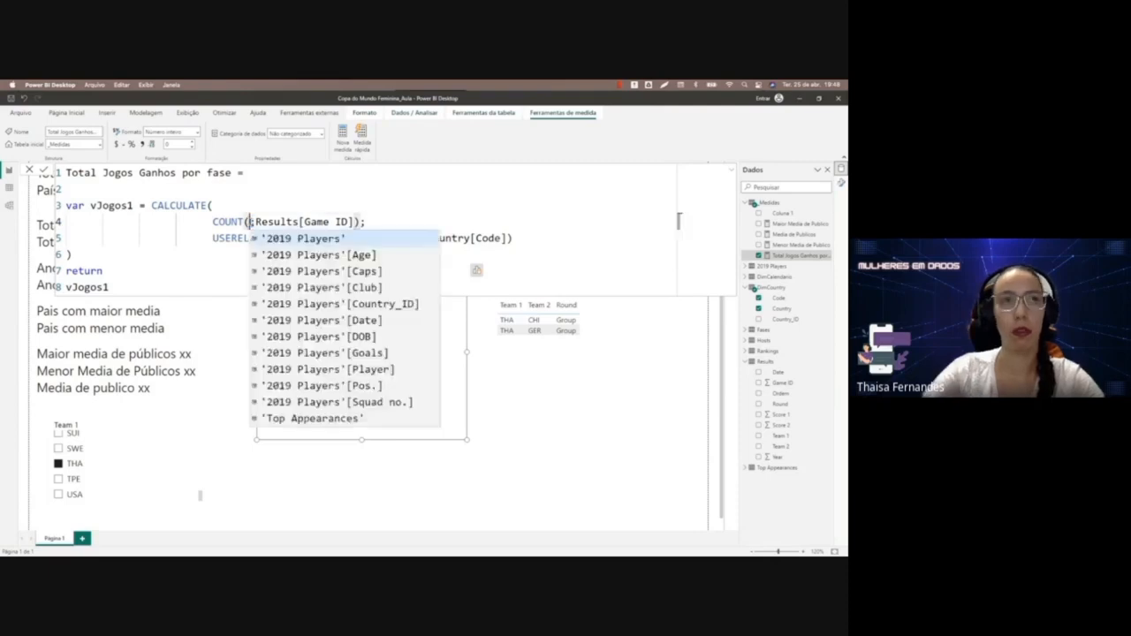
key("Tab")
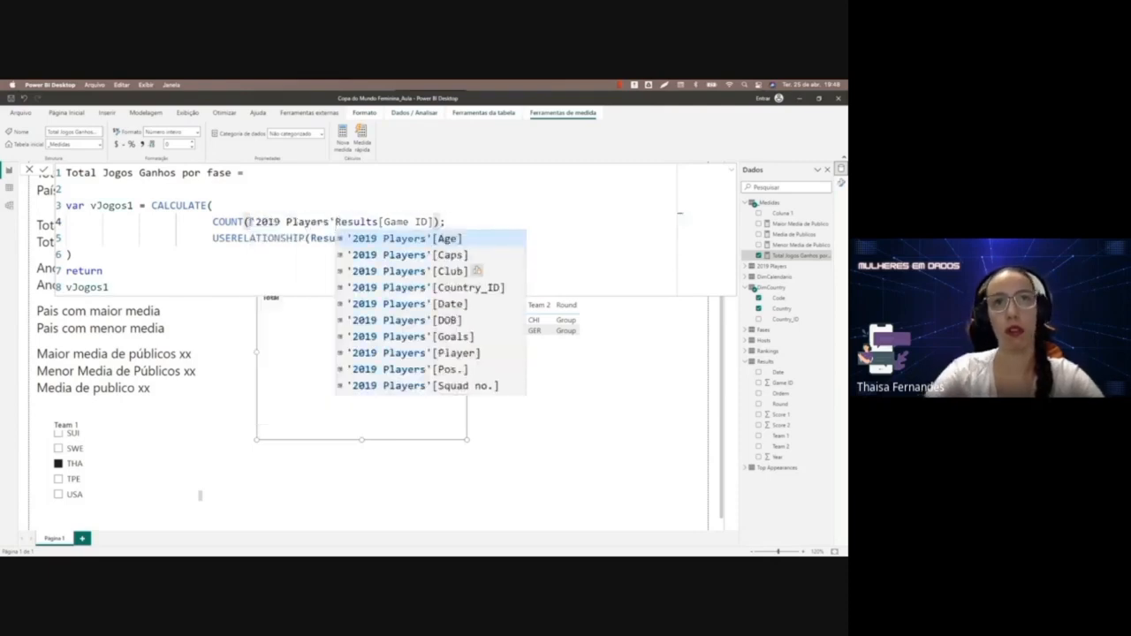
key("BackSpace")
key("BackSpace")
key("BackSpace")
key("BackSpace")
key("BackSpace")
key("BackSpace")
key("BackSpace")
key("BackSpace")
key("BackSpace")
key("BackSpace")
key("BackSpace")
key("BackSpace")
key("BackSpace")
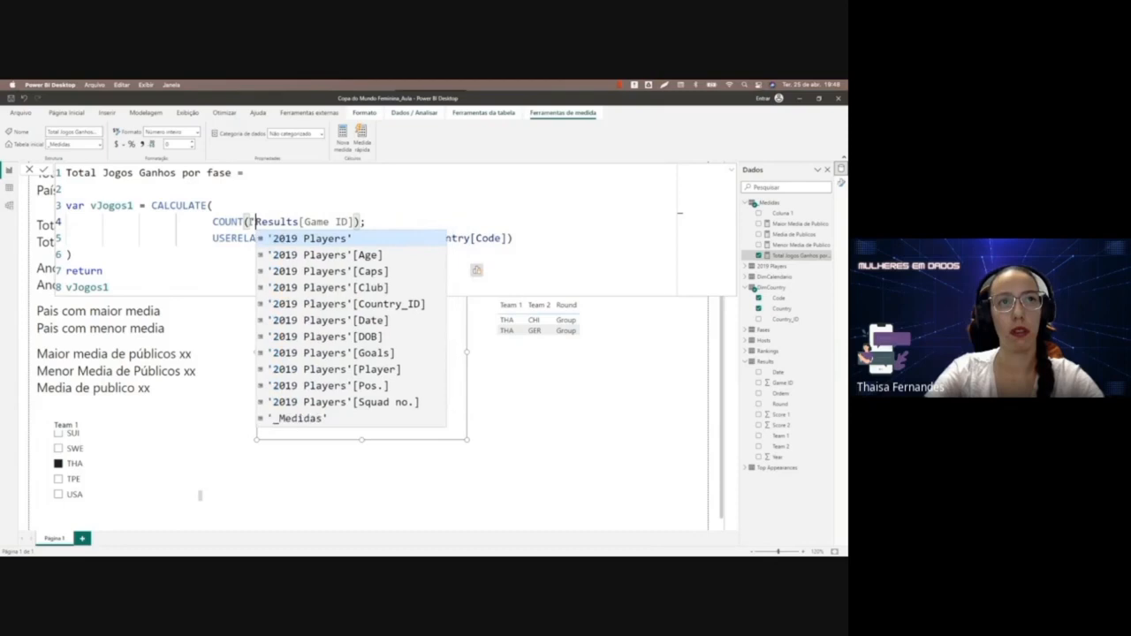
key("BackSpace")
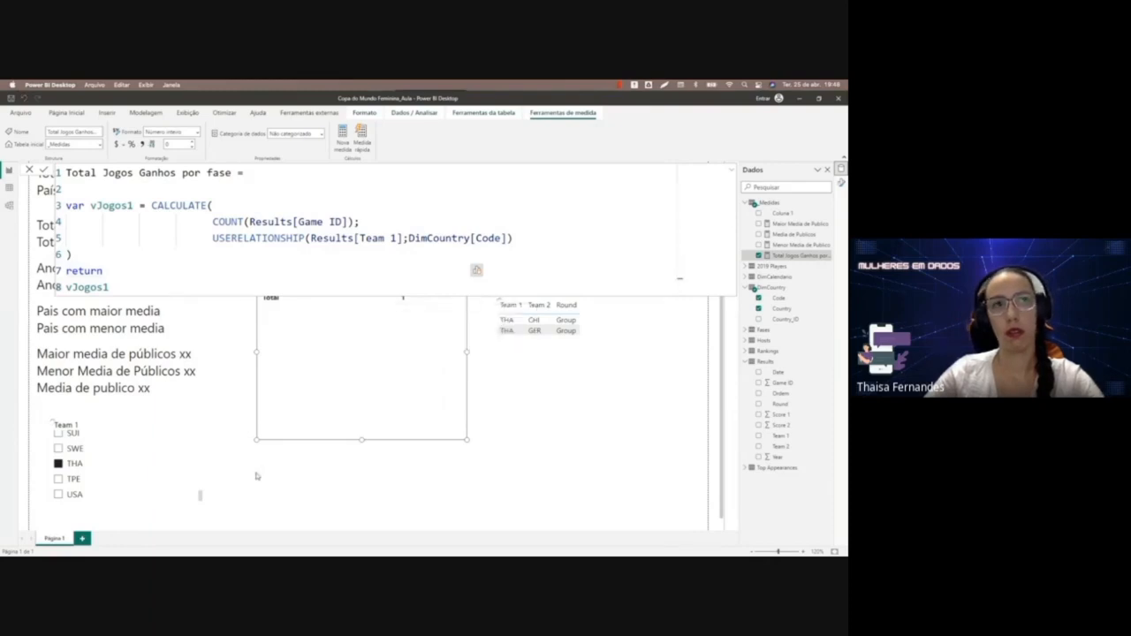
left_click(731, 174)
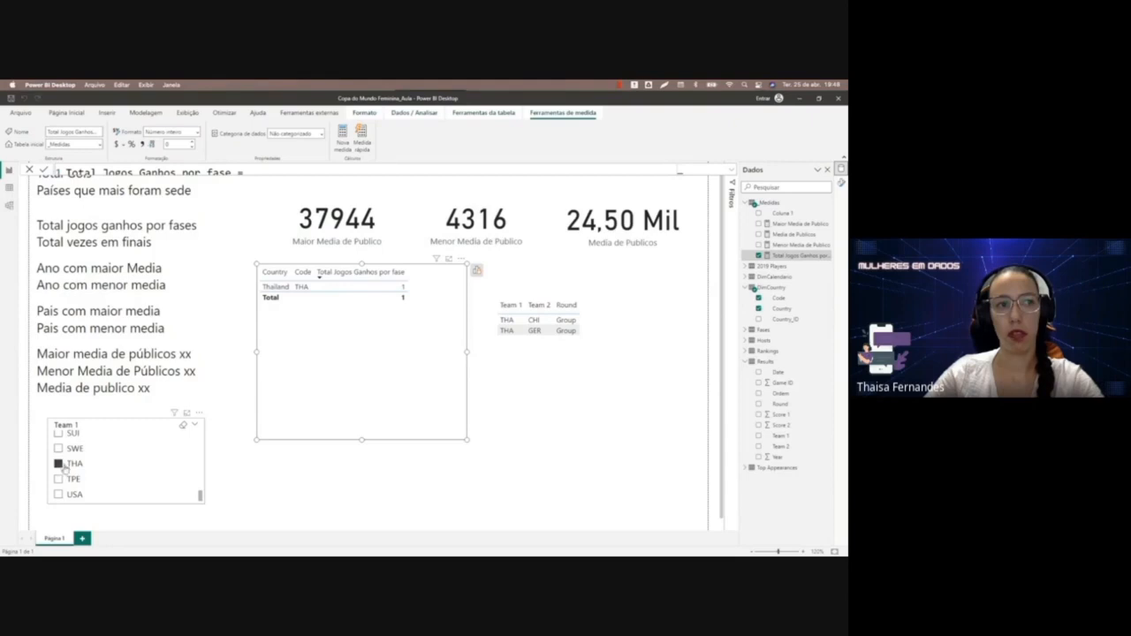
Clear THA in the Team 1 slicer, look over the countries with the fewest games, and filter the report to ECU.
left_click(59, 464)
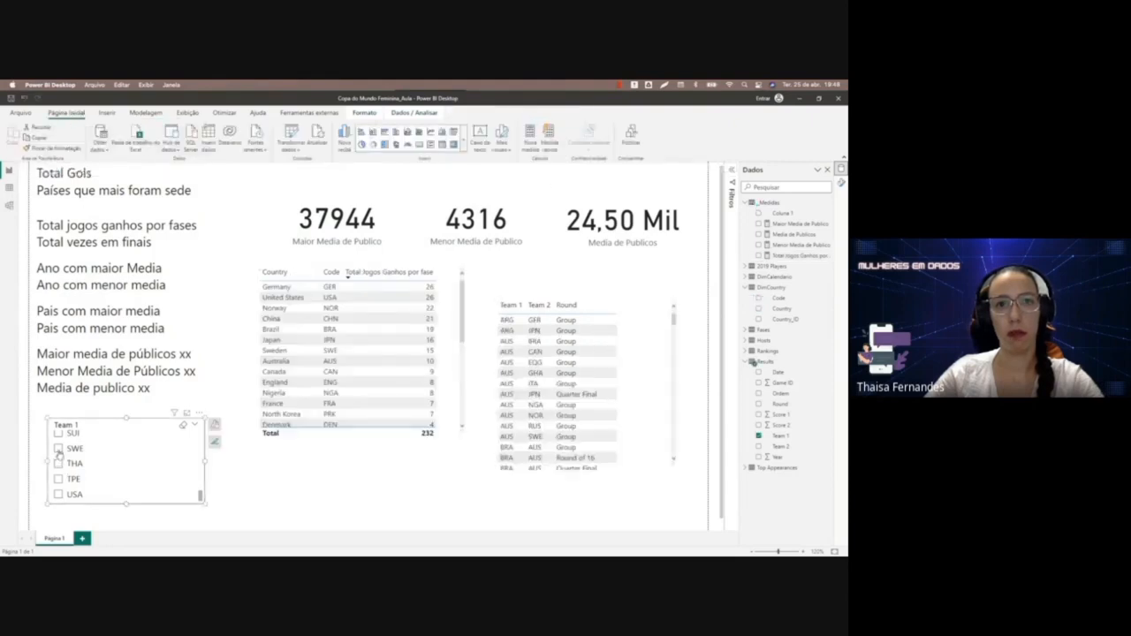
scroll(346, 389, "down", 8)
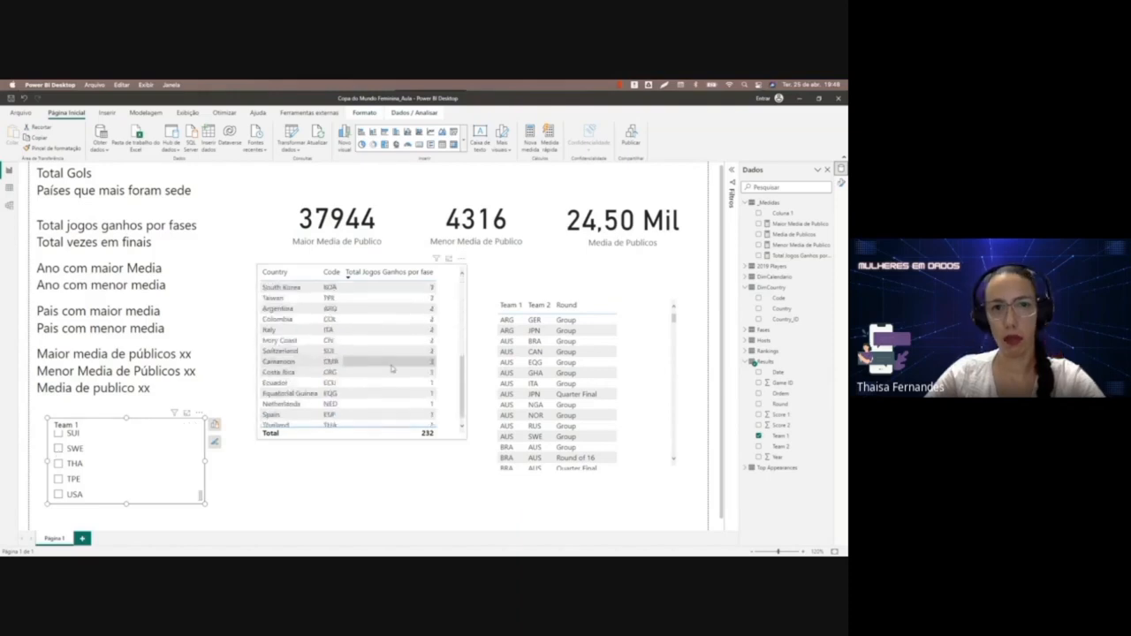
scroll(123, 464, "up", 3)
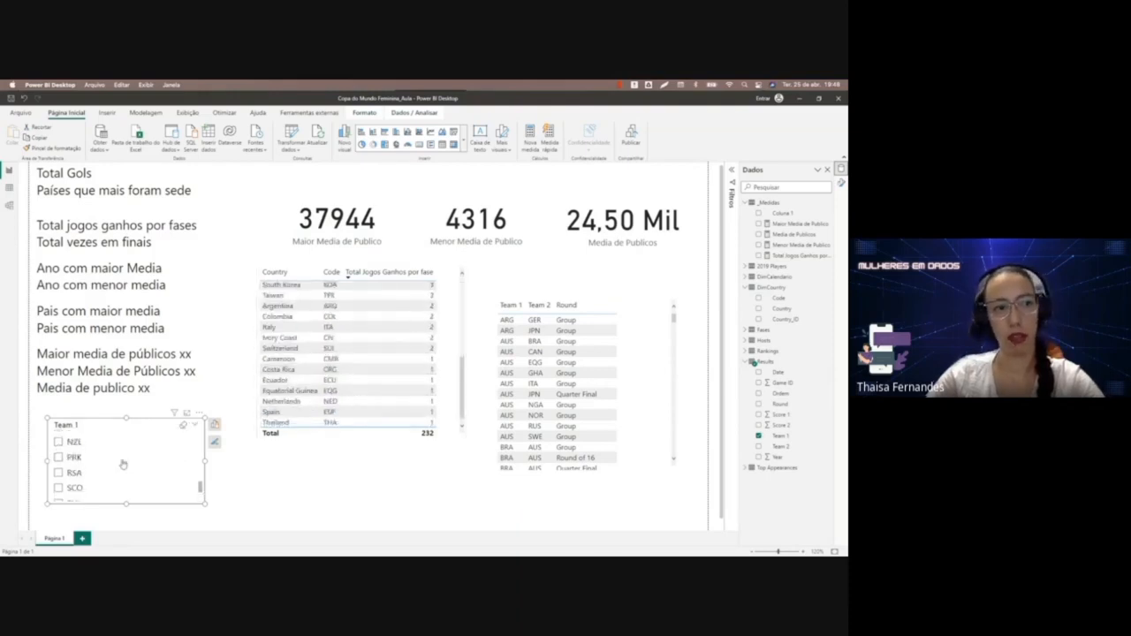
scroll(123, 464, "up", 5)
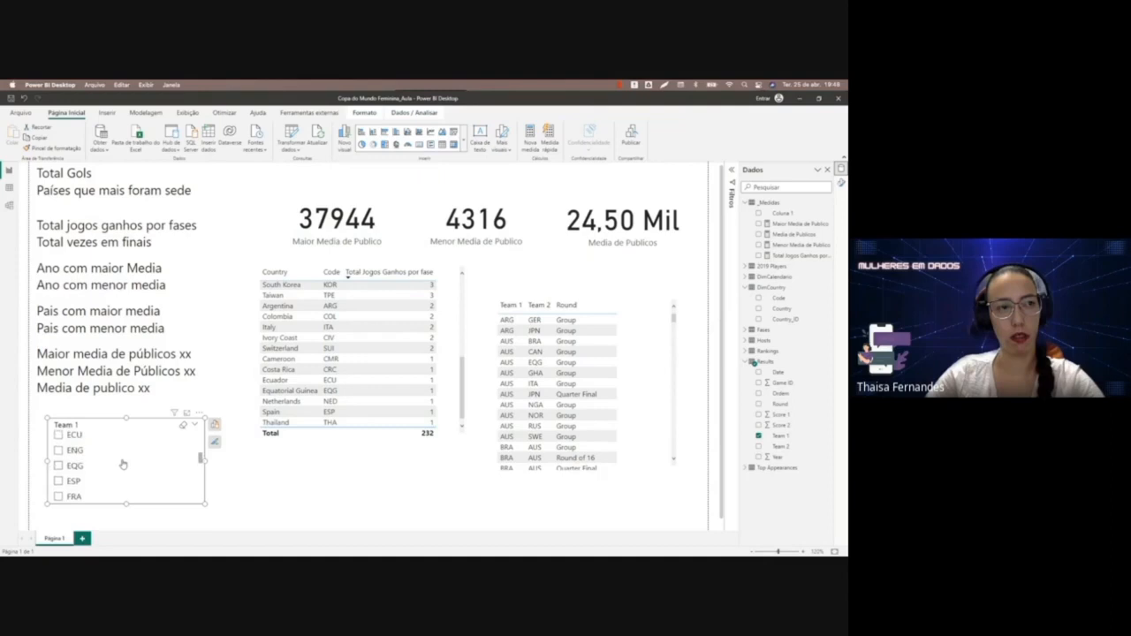
left_click(57, 434)
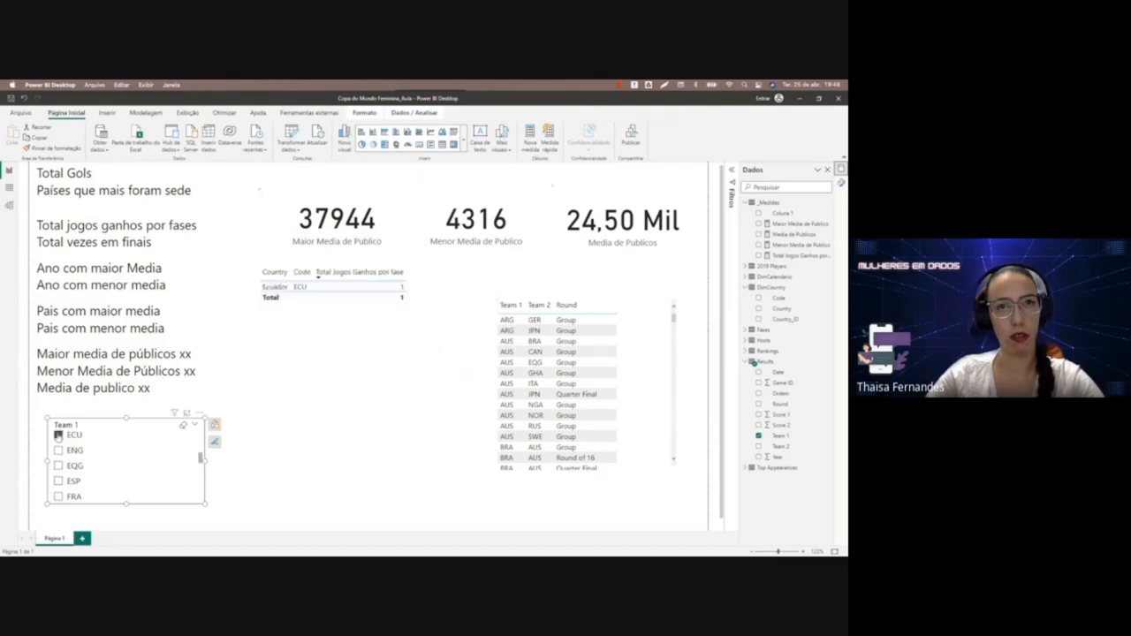
Remove the ECU filter and examine the last rows of the country table.
left_click(58, 435)
scroll(340, 353, "down", 2)
scroll(342, 352, "down", 3)
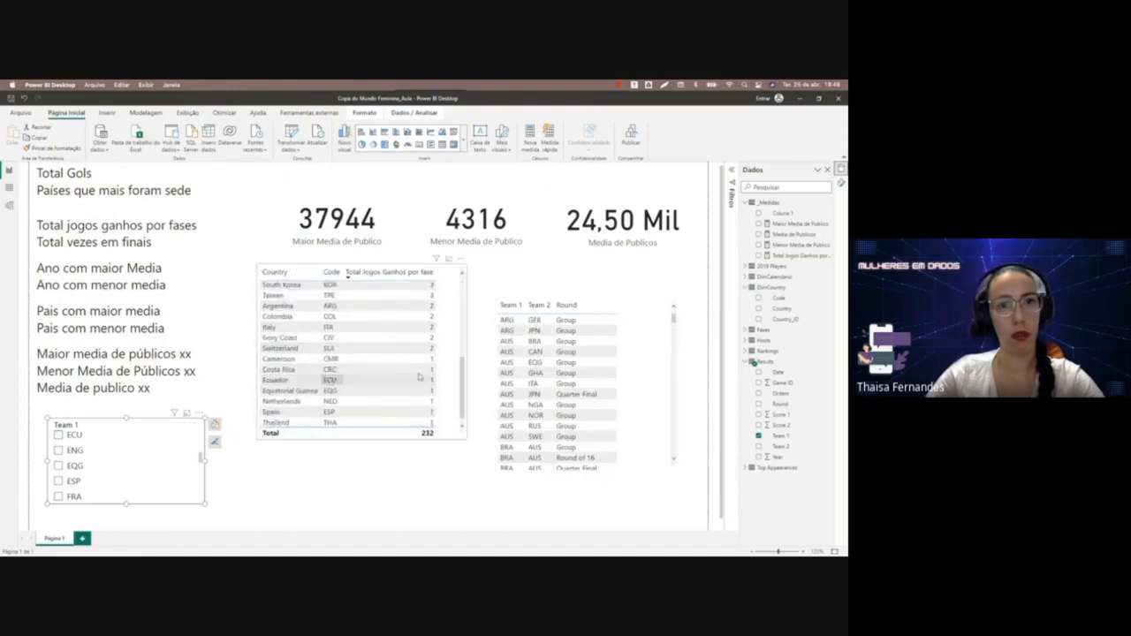
Filter the report to THA in the Team 1 slicer, compare Thailand's game count with its listed games, and clear the filter.
left_click(59, 436)
left_click(58, 436)
scroll(84, 486, "down", 2)
scroll(84, 492, "down", 5)
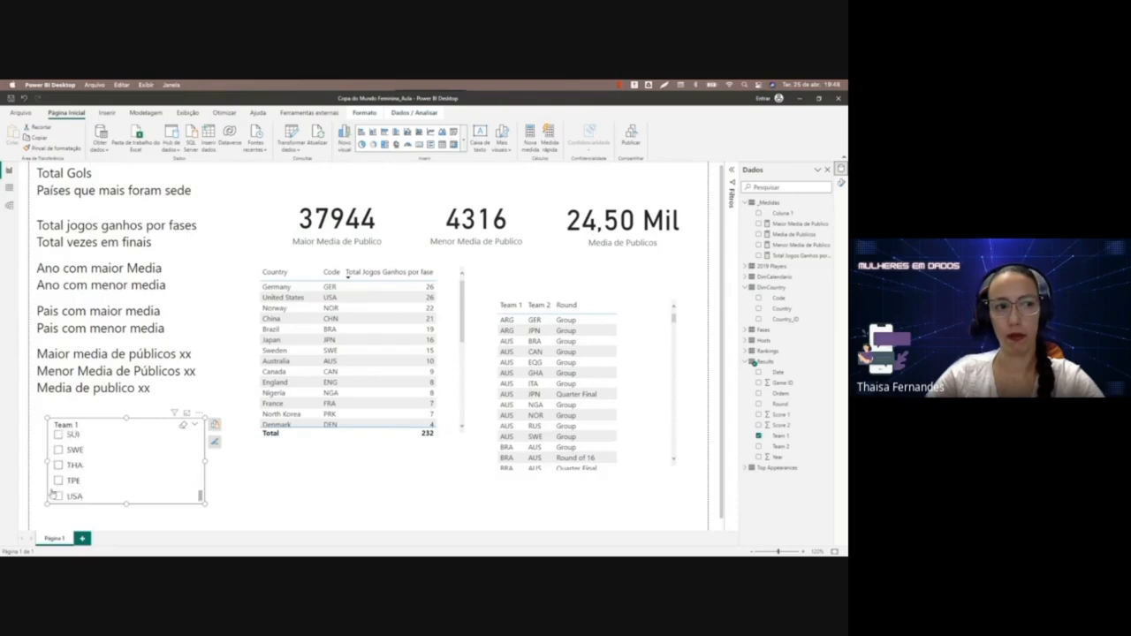
left_click(58, 464)
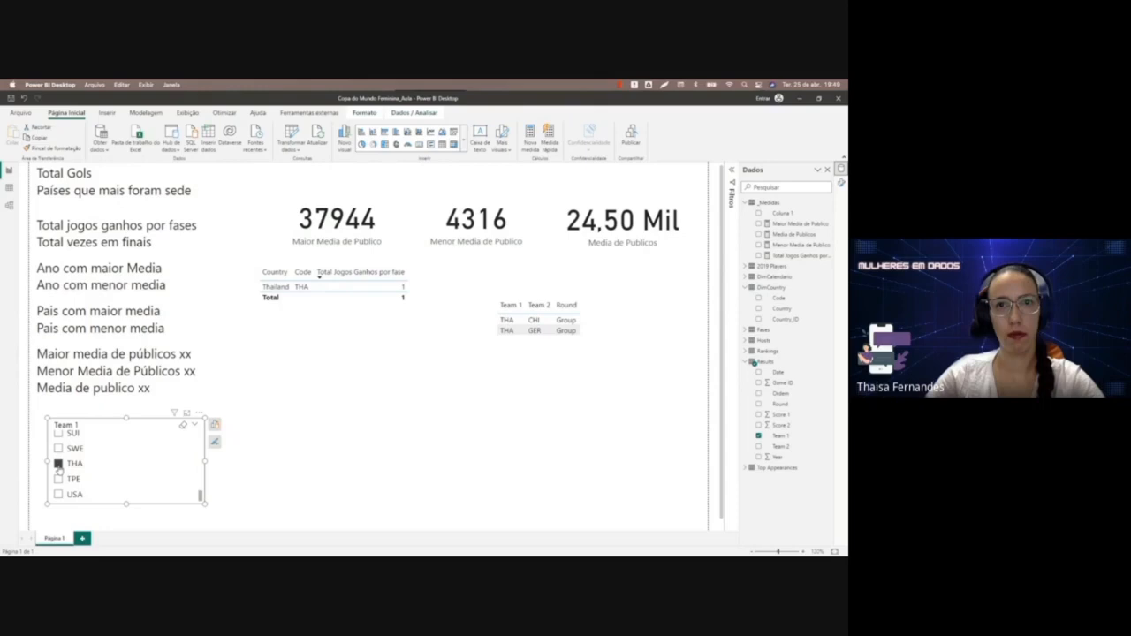
left_click(58, 463)
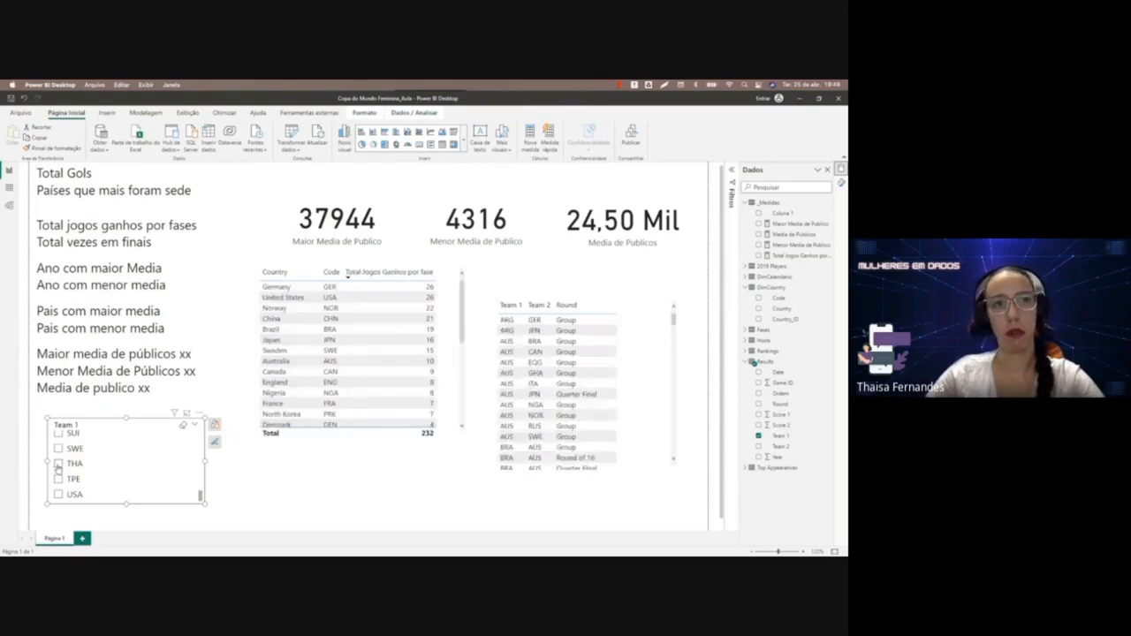
Filter the Team 1 slicer to SUI, check Switzerland's game count against its listed games, and clear the selection.
scroll(378, 403, "down", 5)
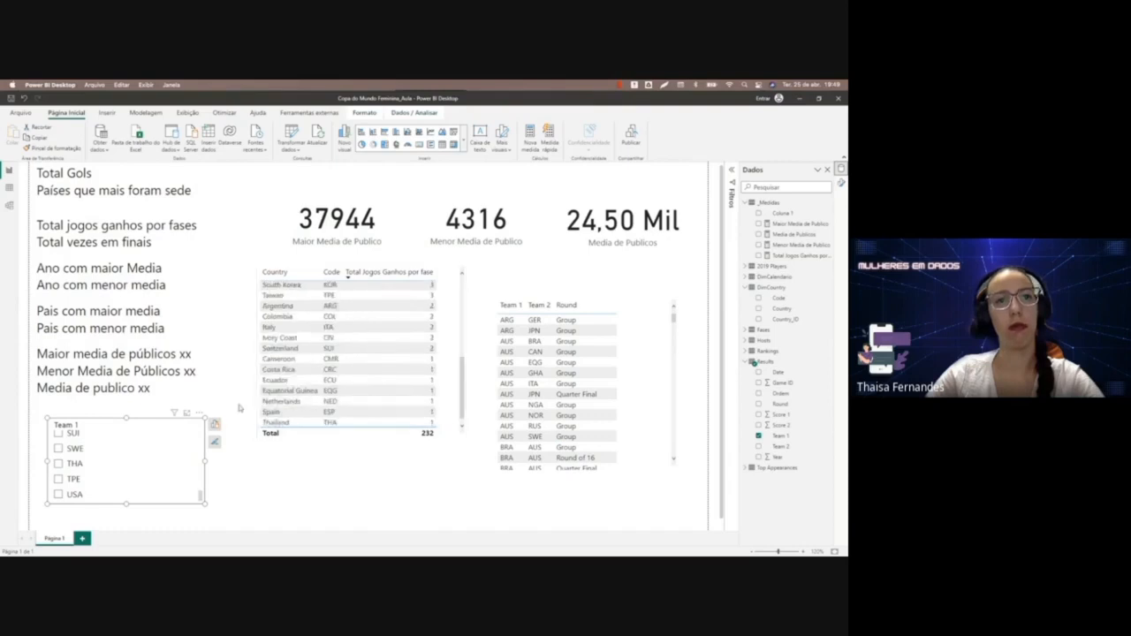
scroll(75, 459, "up", 1)
scroll(75, 459, "up", 3)
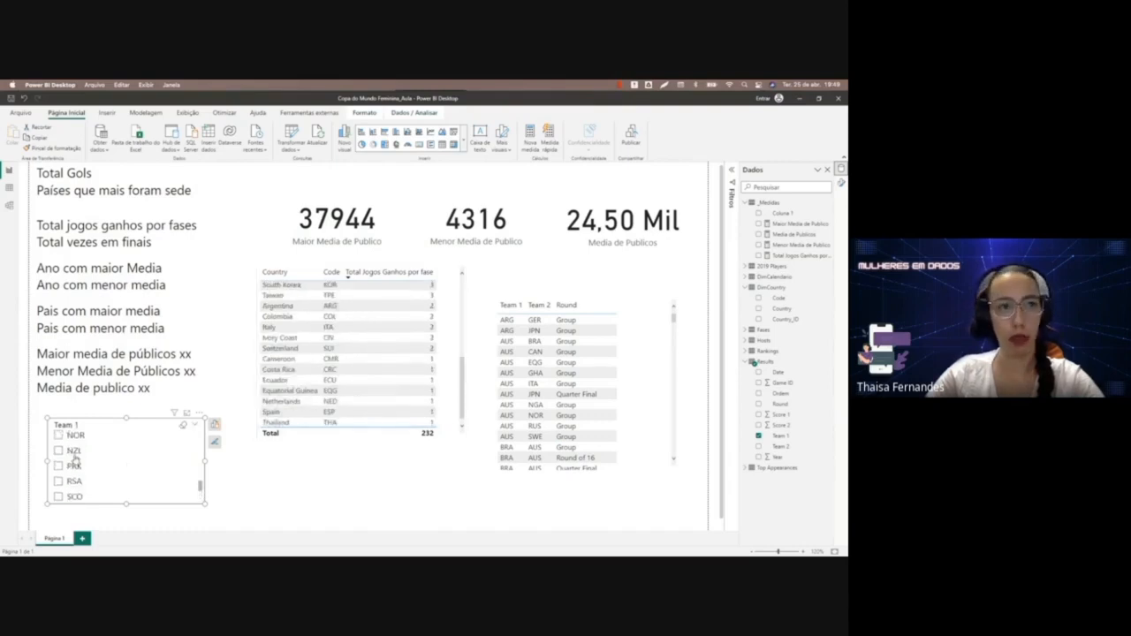
scroll(75, 457, "down", 3)
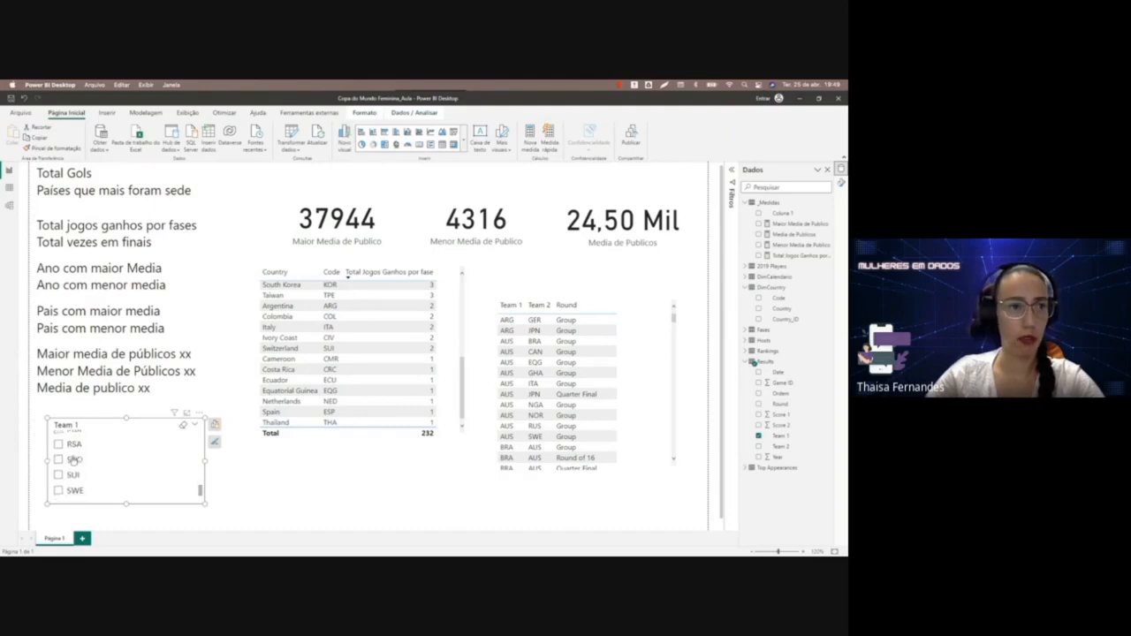
left_click(59, 475)
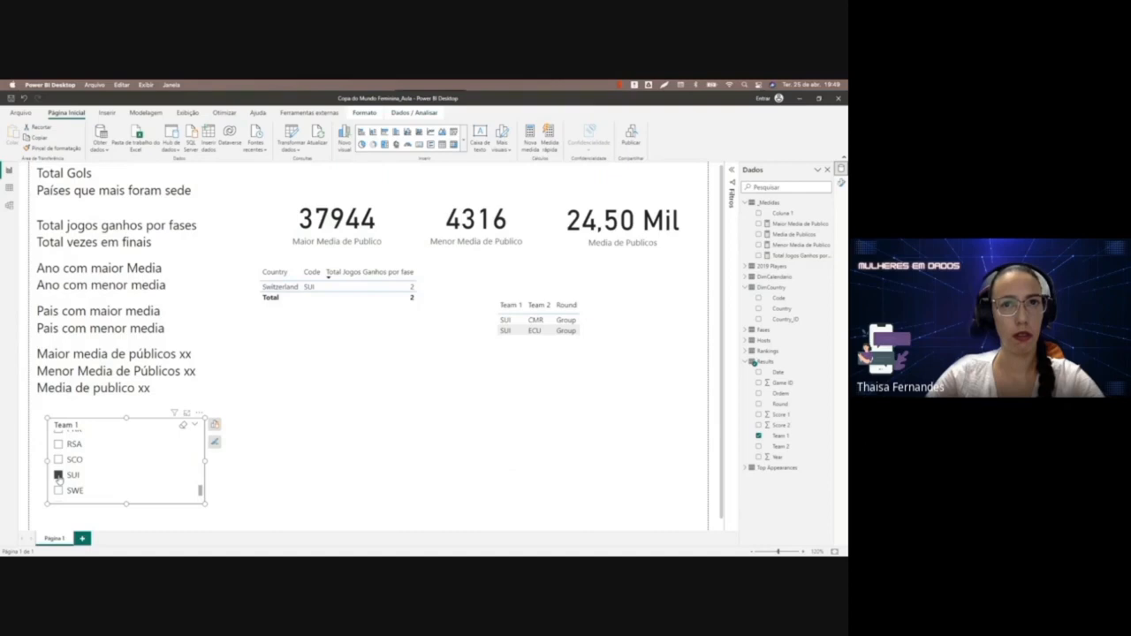
left_click(58, 476)
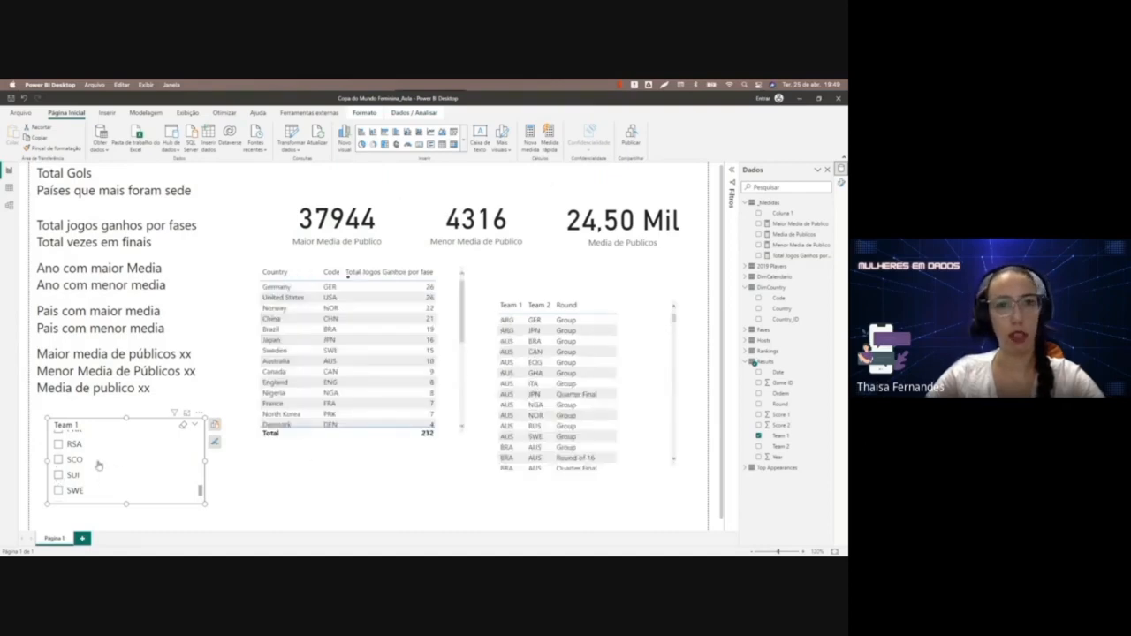
Check RSA in the Team 1 slicer, clear it, and look through the country table for South Africa's game count.
scroll(92, 463, "down", 1)
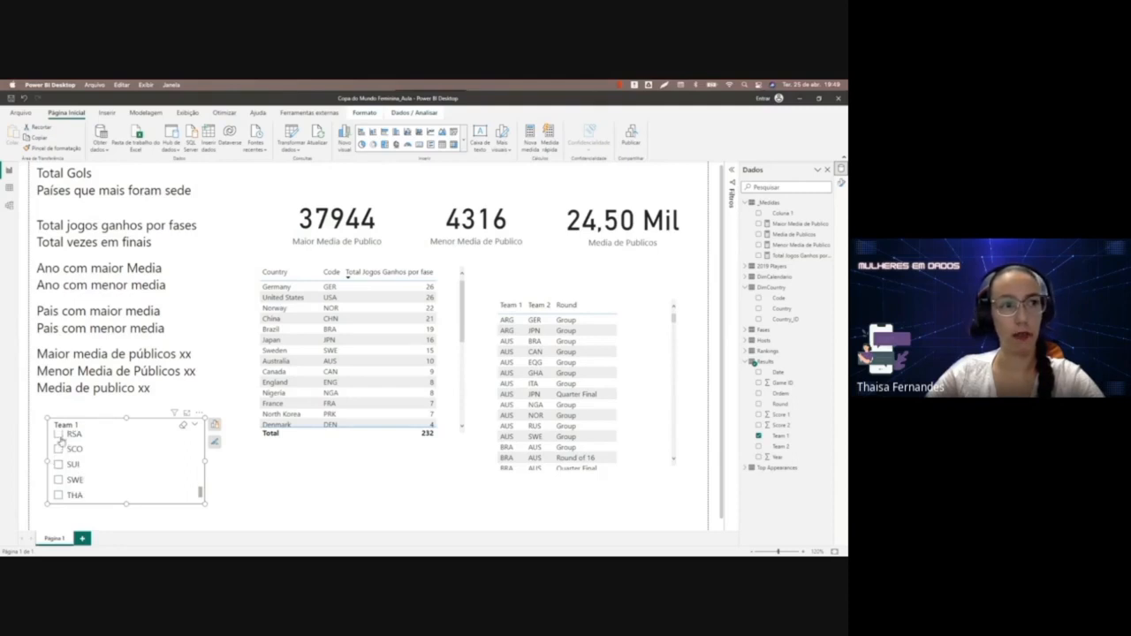
left_click(59, 437)
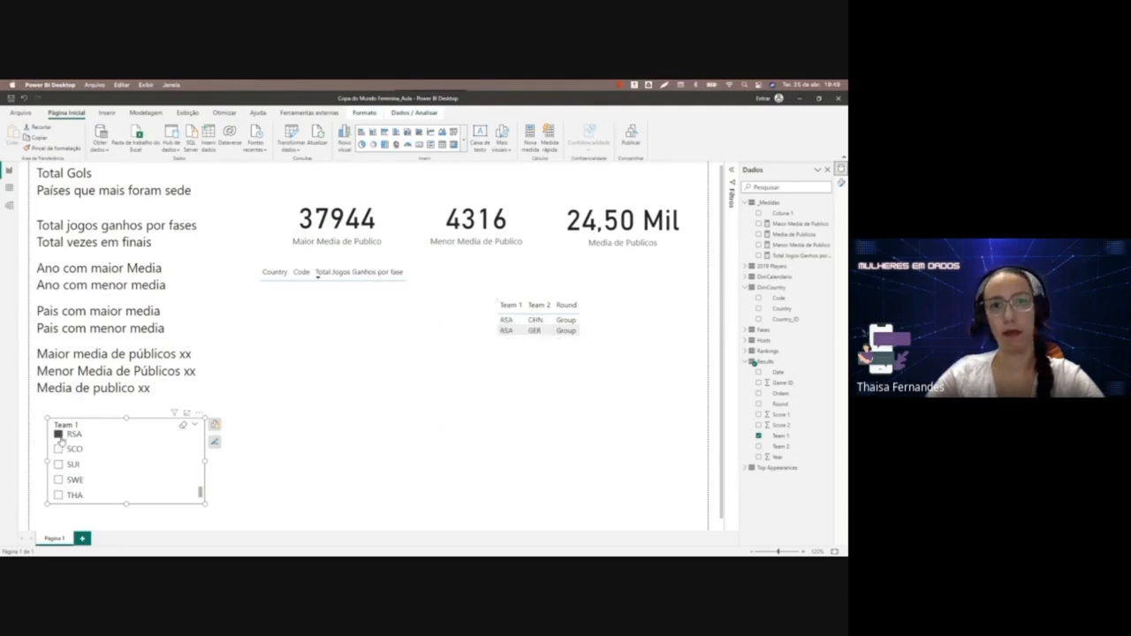
left_click(59, 436)
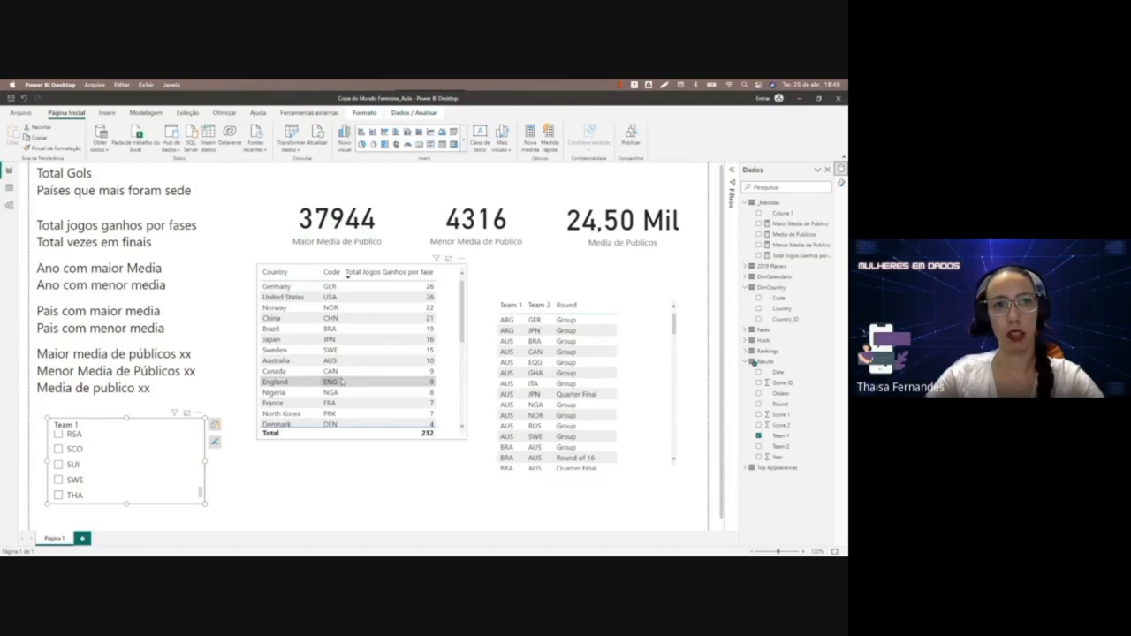
scroll(341, 382, "down", 3)
scroll(341, 382, "down", 3)
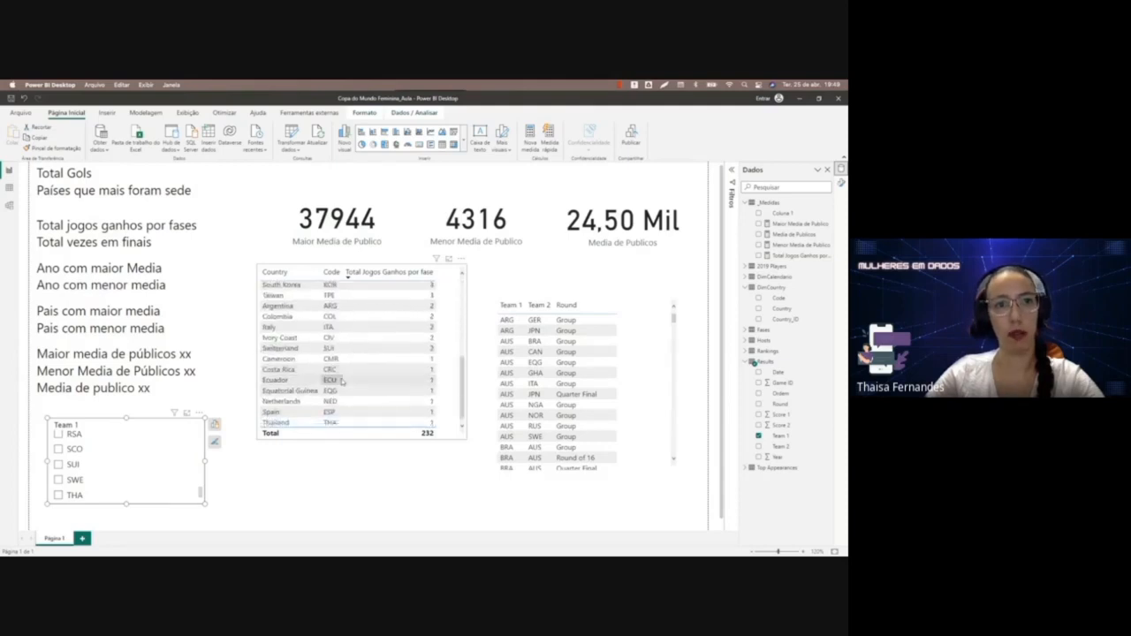
scroll(341, 380, "up", 5)
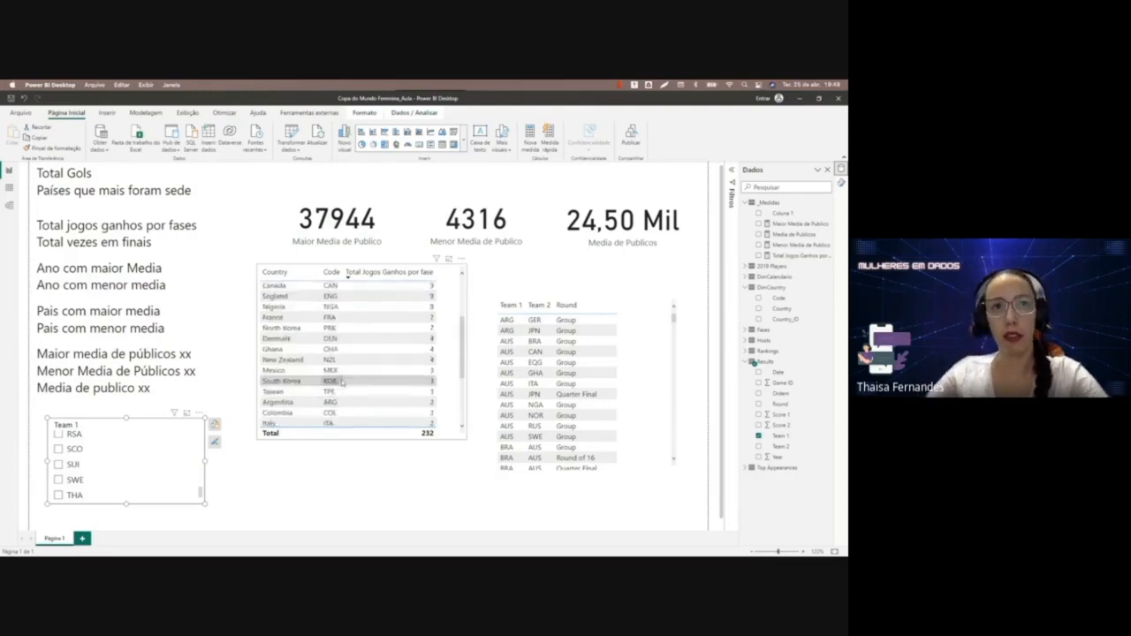
scroll(342, 382, "up", 4)
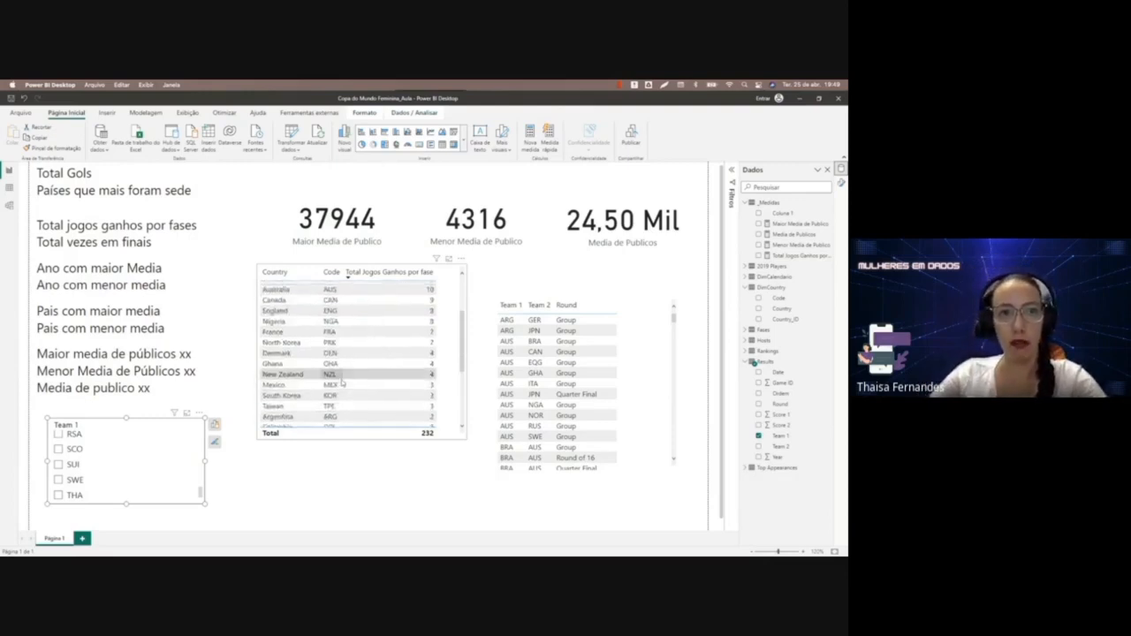
scroll(341, 380, "down", 9)
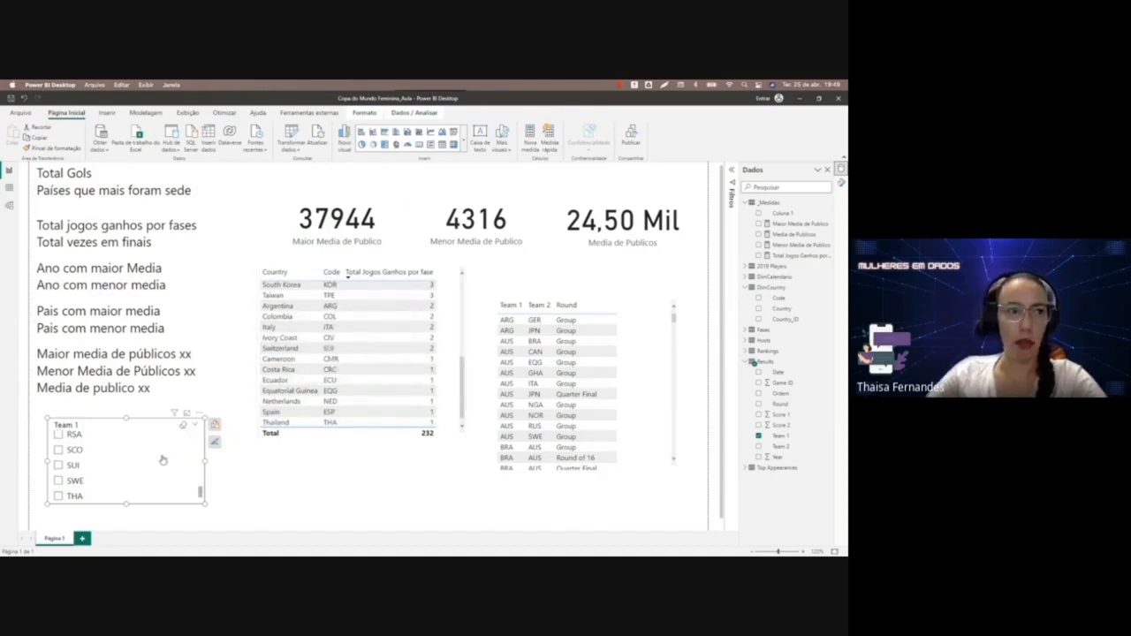
Filter the report to COL in the Team 1 slicer, compare Colombia's count with its listed games, and clear COL.
scroll(162, 460, "up", 10)
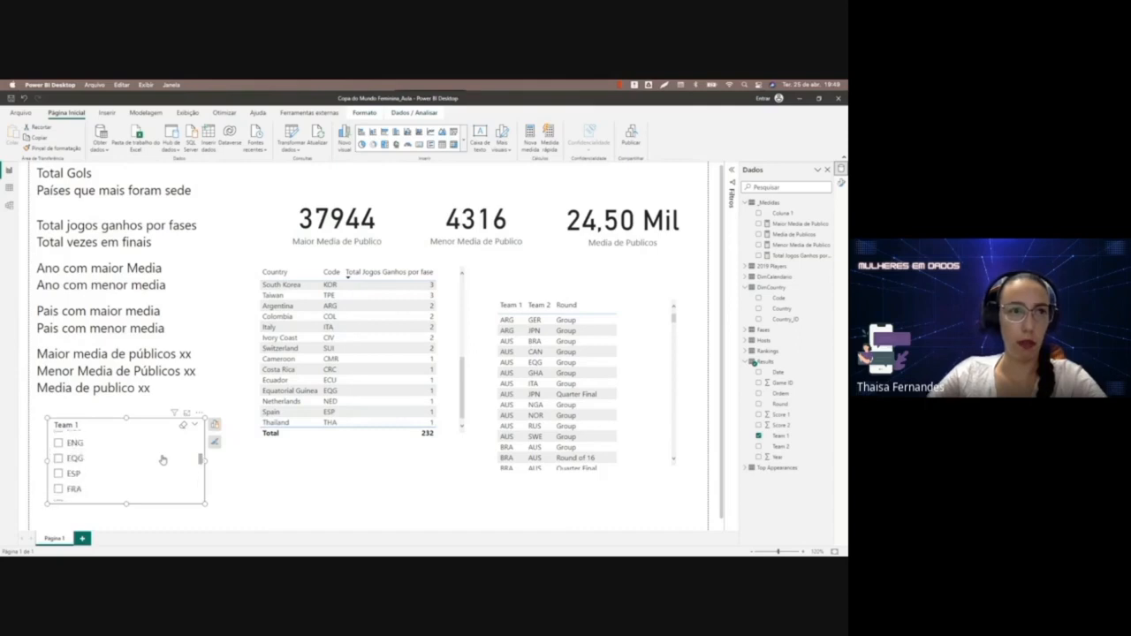
scroll(133, 464, "up", 3)
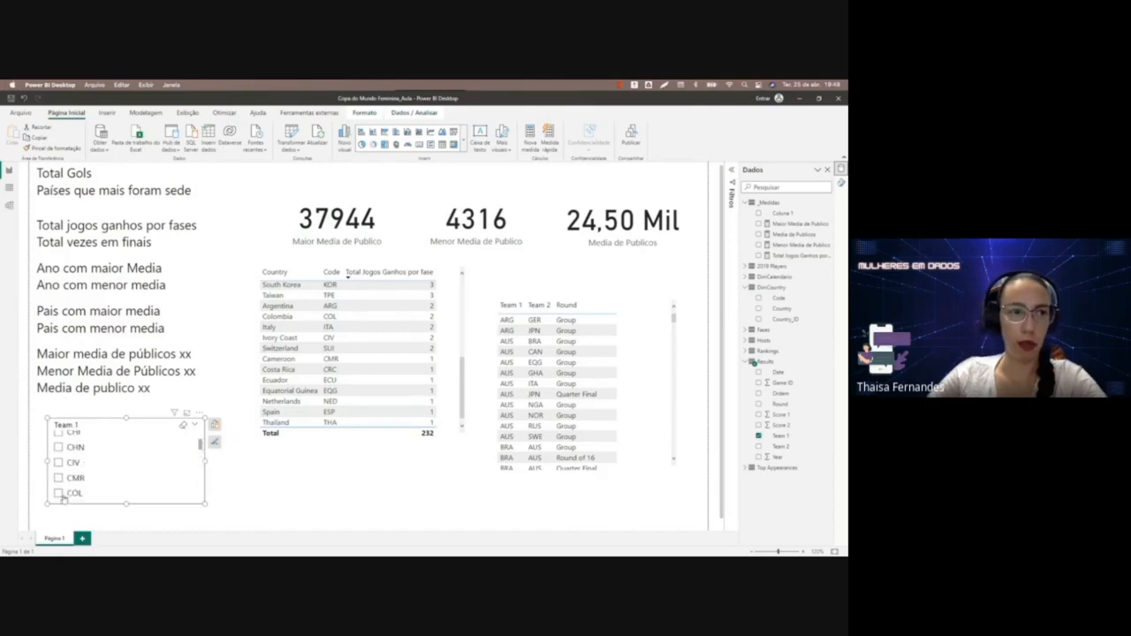
left_click(59, 493)
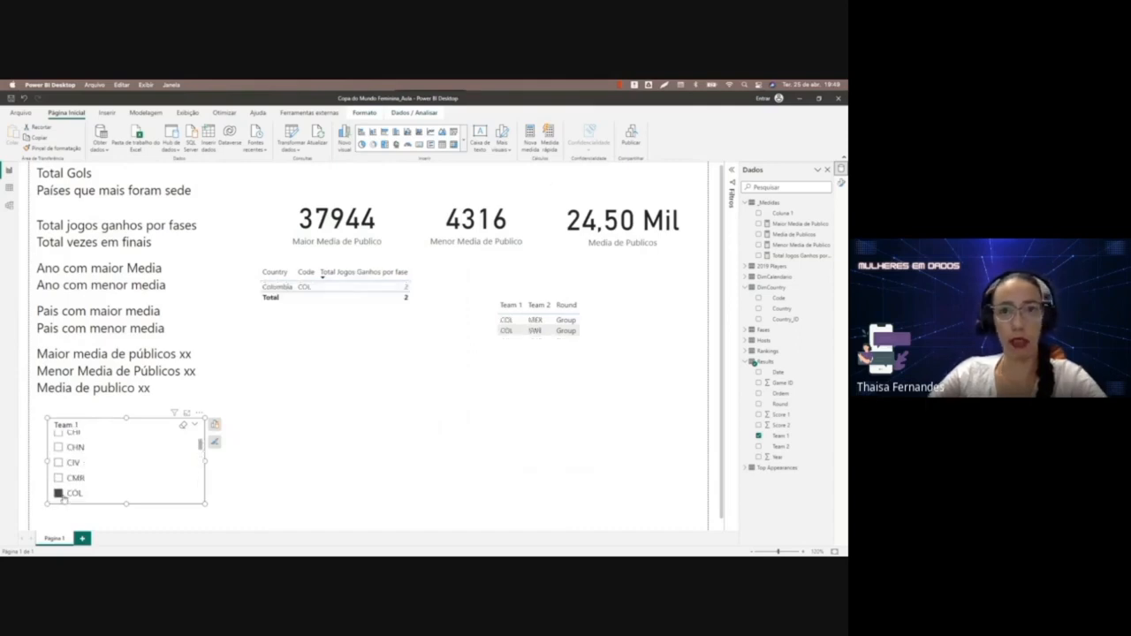
left_click(58, 493)
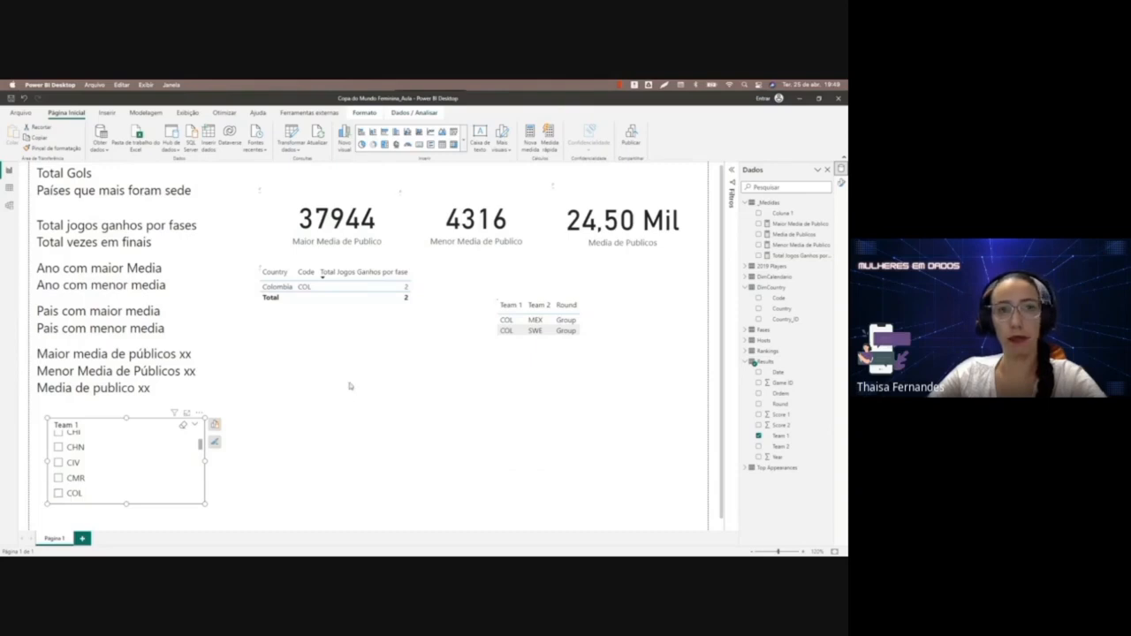
Select the Ivory Coast row in the country table, check its games with CIV in the Team 1 slicer, and clear CIV.
scroll(371, 382, "down", 1)
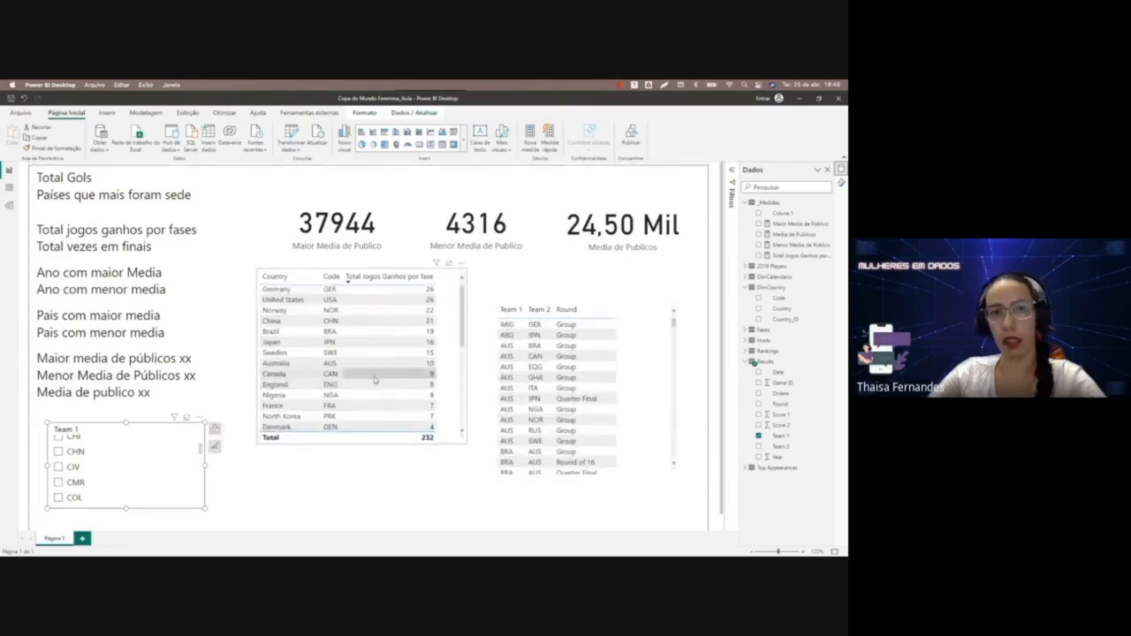
scroll(375, 380, "down", 5)
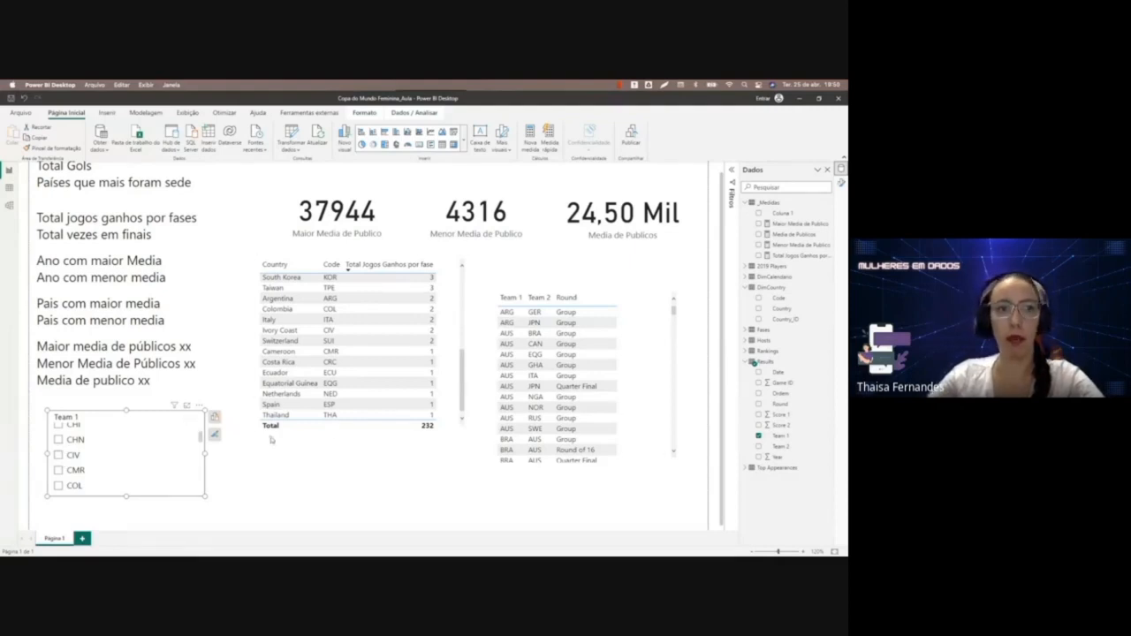
left_click(336, 330)
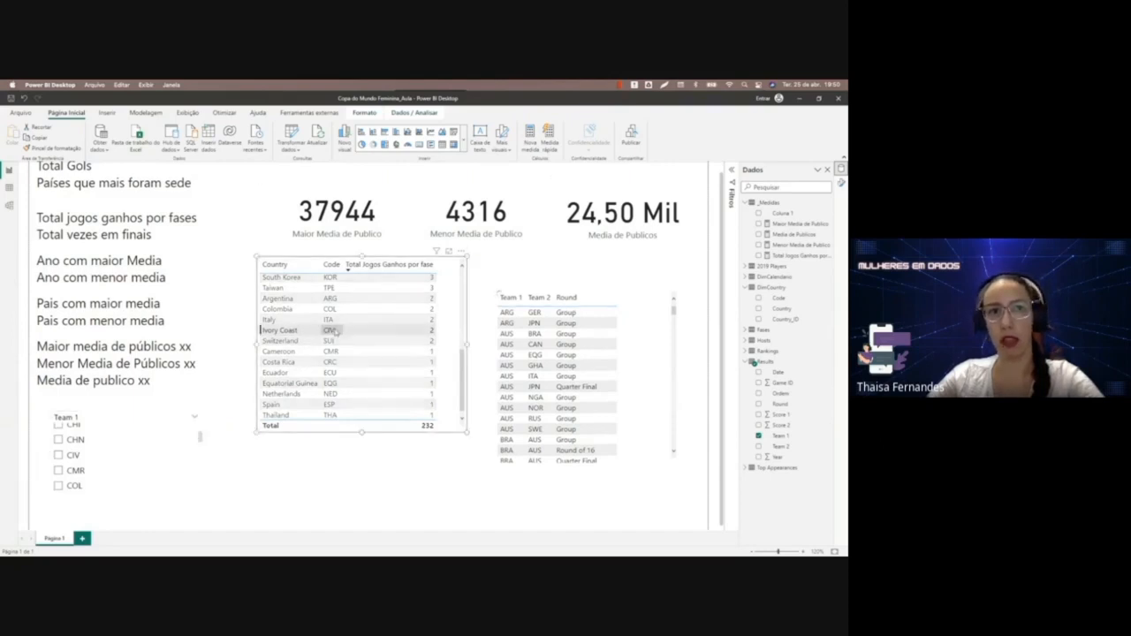
left_click(336, 330)
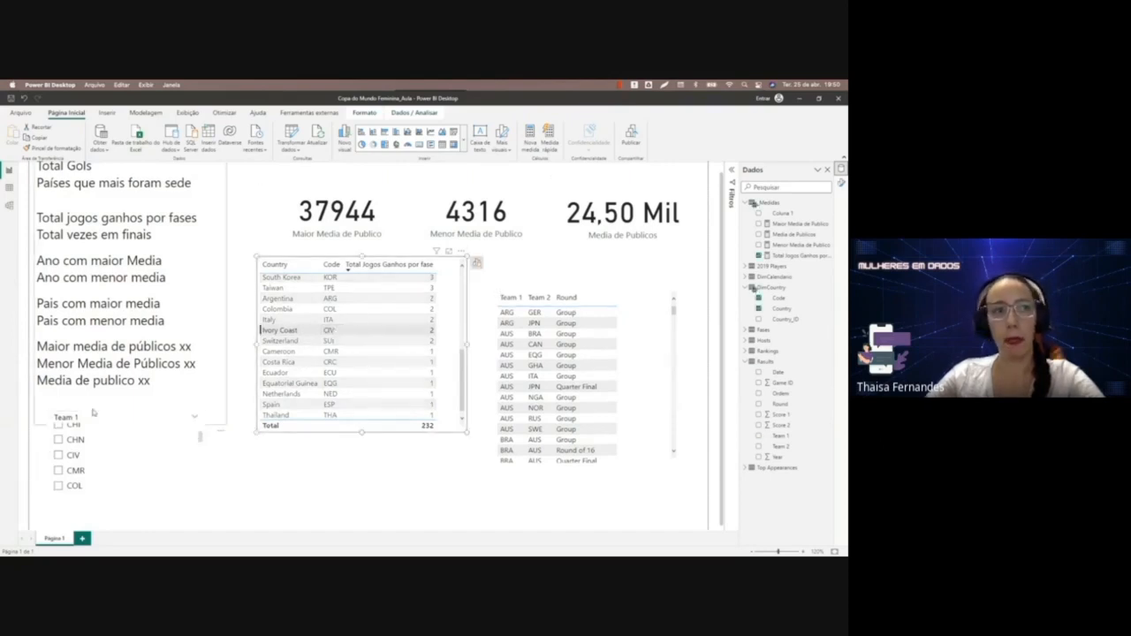
left_click(74, 455)
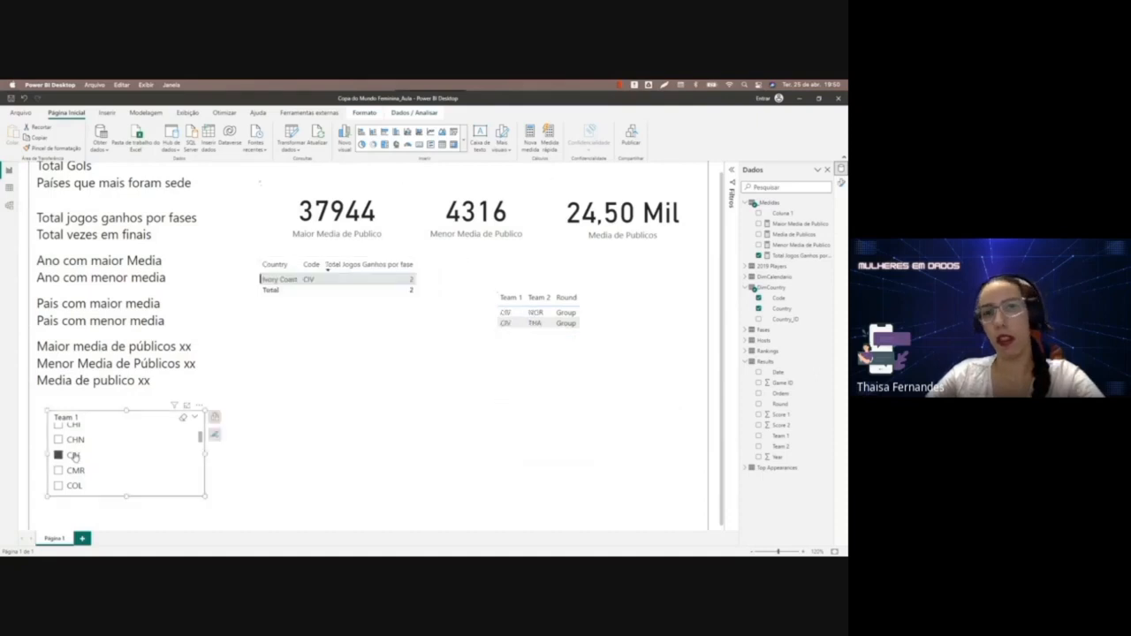
left_click(74, 455)
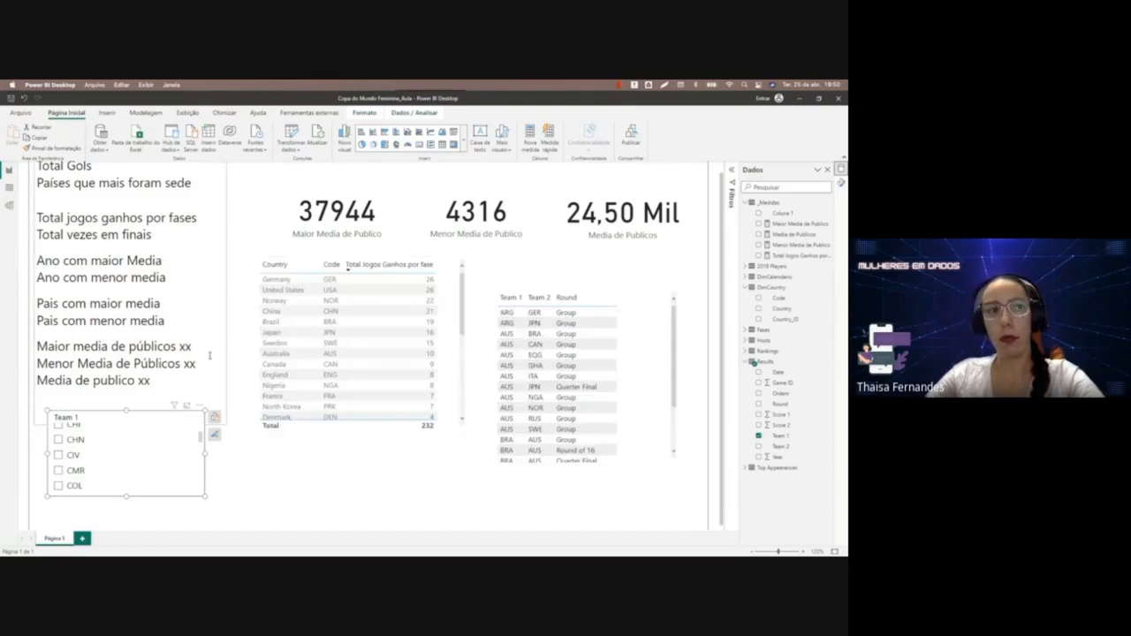
Filter the Team 1 slicer to THA and select the Thailand row in the country table.
scroll(354, 391, "down", 2)
scroll(353, 388, "down", 3)
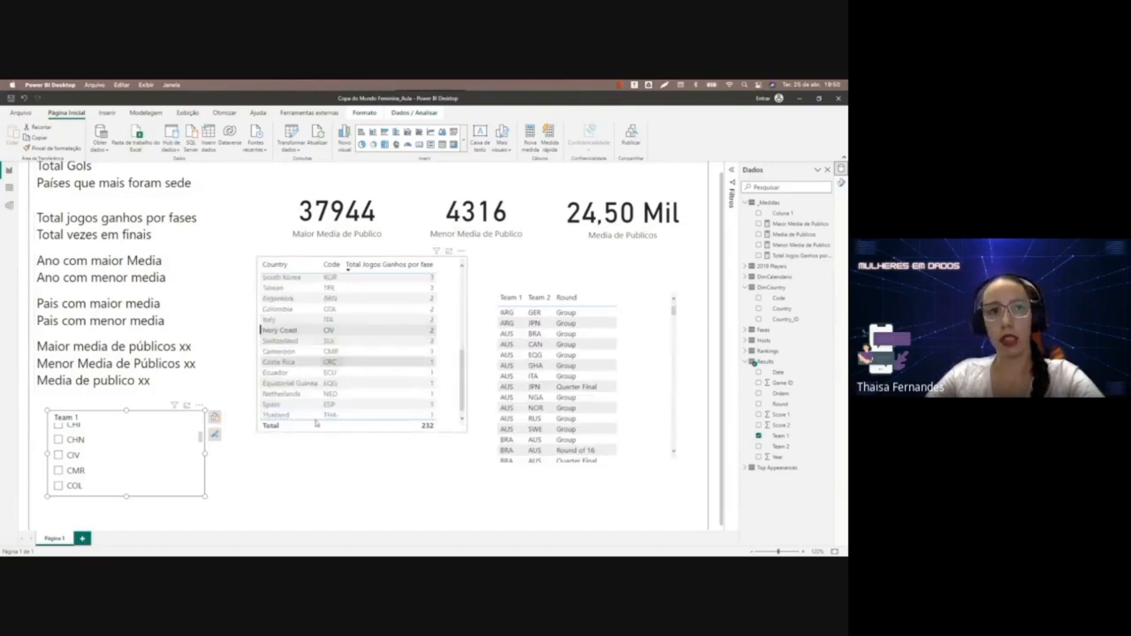
scroll(160, 462, "down", 3)
scroll(70, 464, "down", 5)
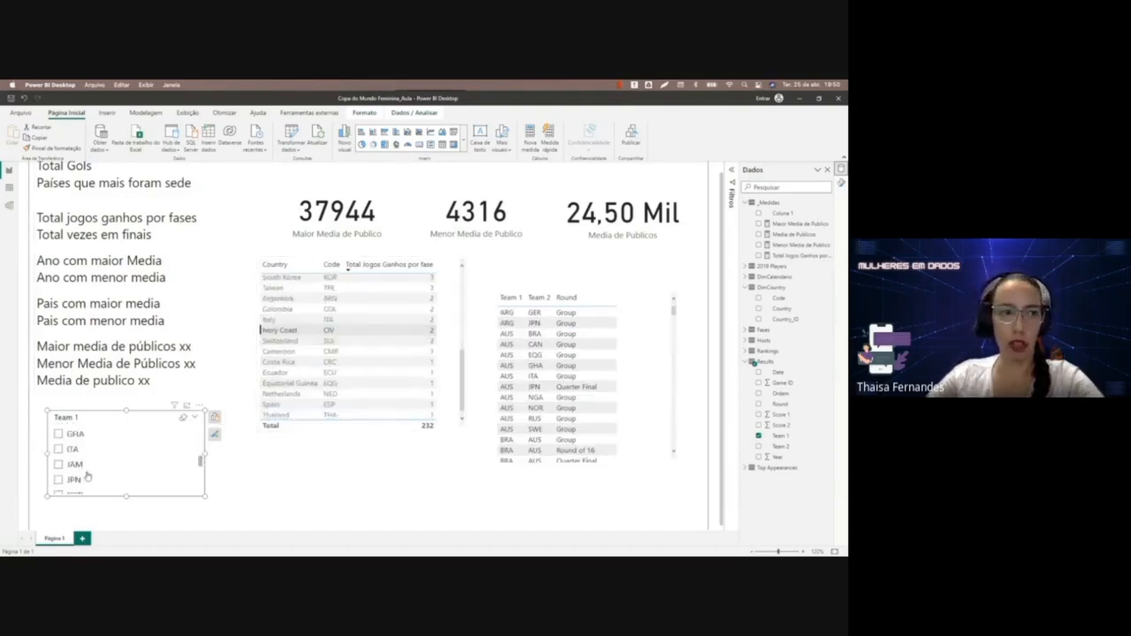
scroll(64, 468, "down", 4)
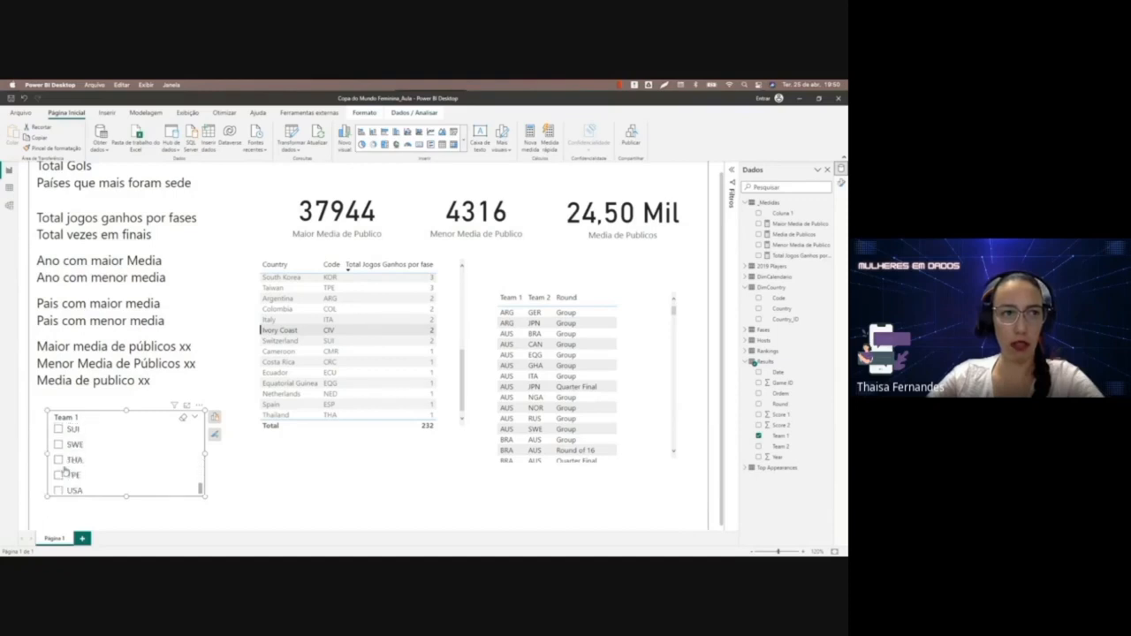
left_click(73, 456)
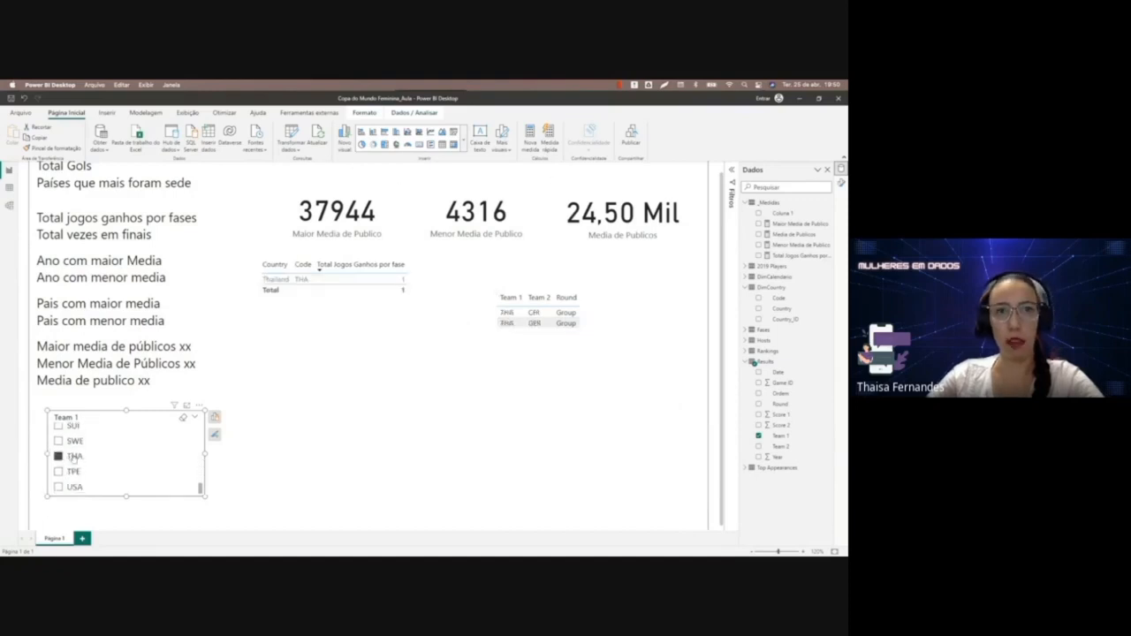
left_click(343, 285)
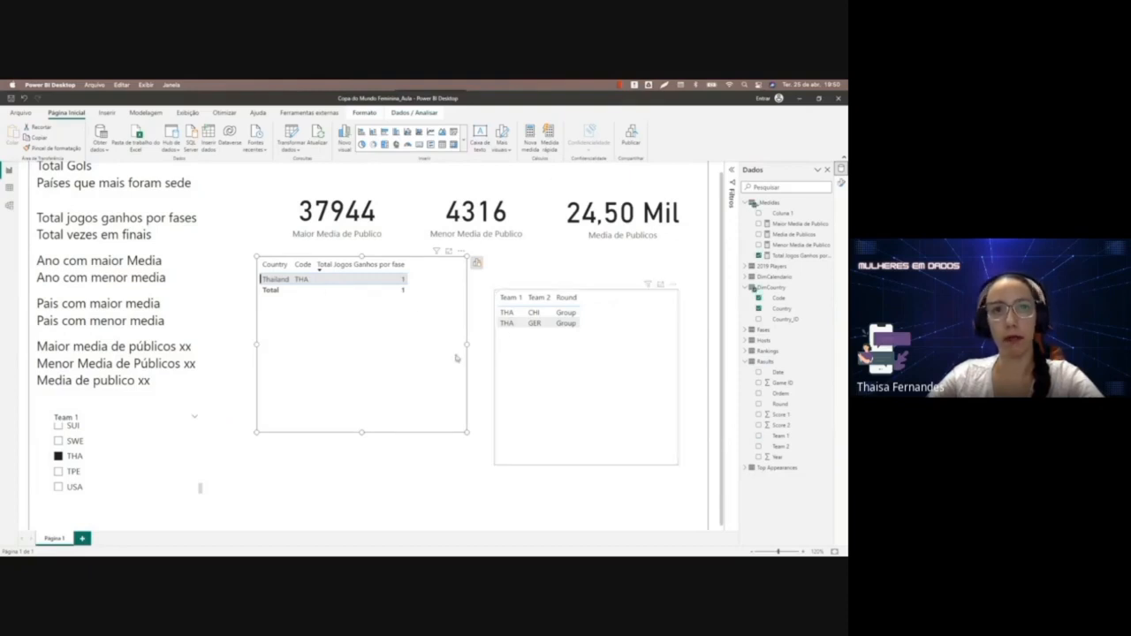
Open the Results table in data view and filter its Team 1 column to THA.
left_click(9, 189)
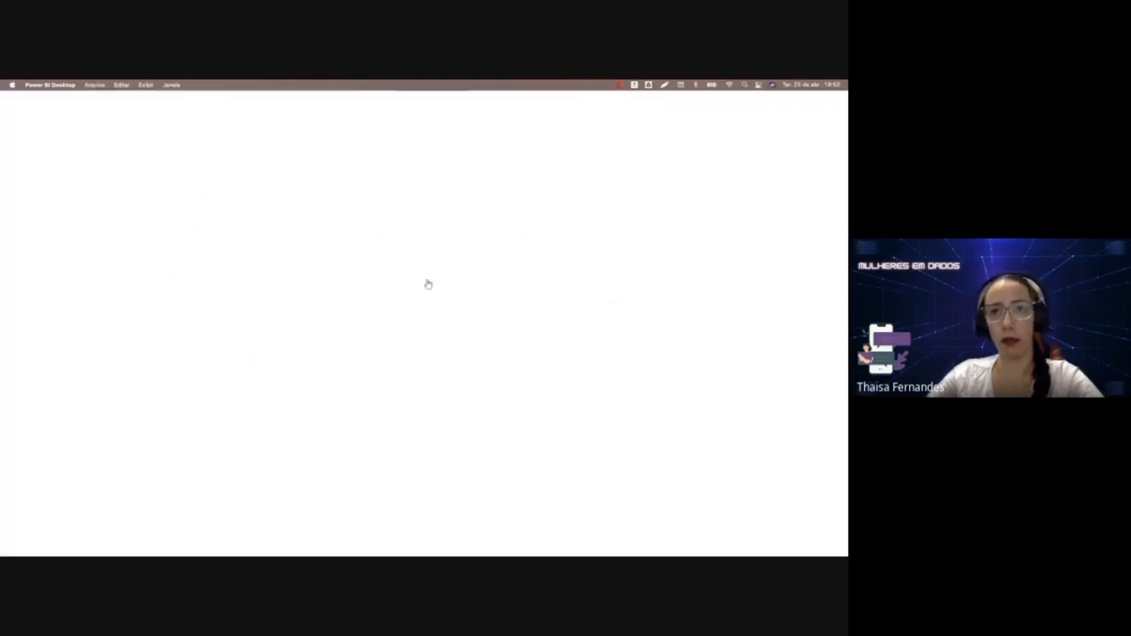
left_click(774, 329)
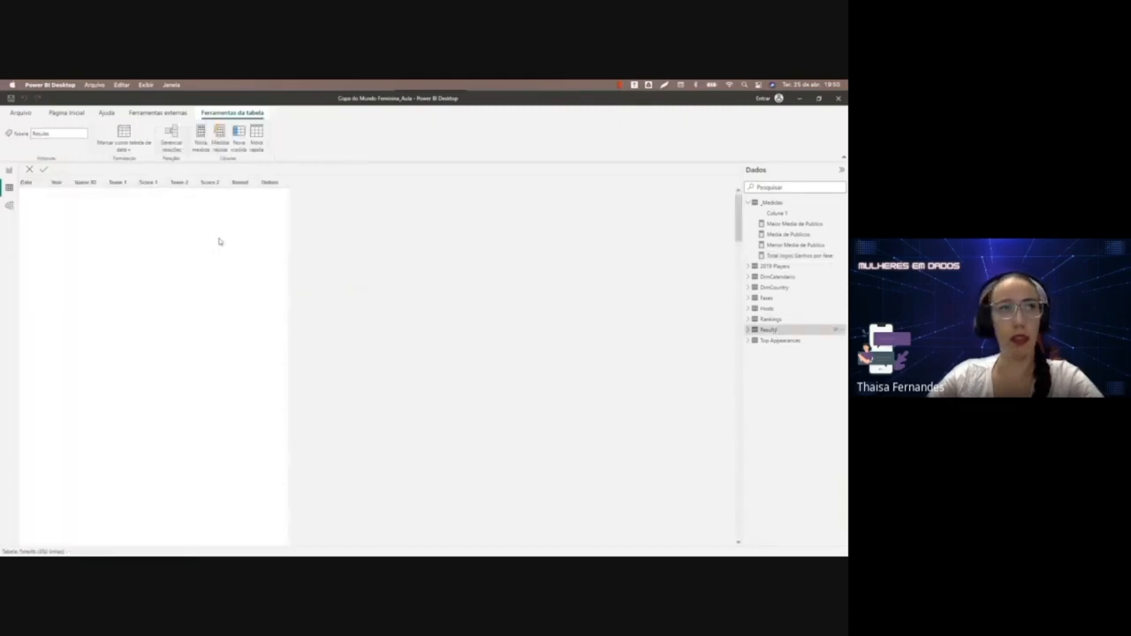
left_click(117, 183)
left_click(132, 182)
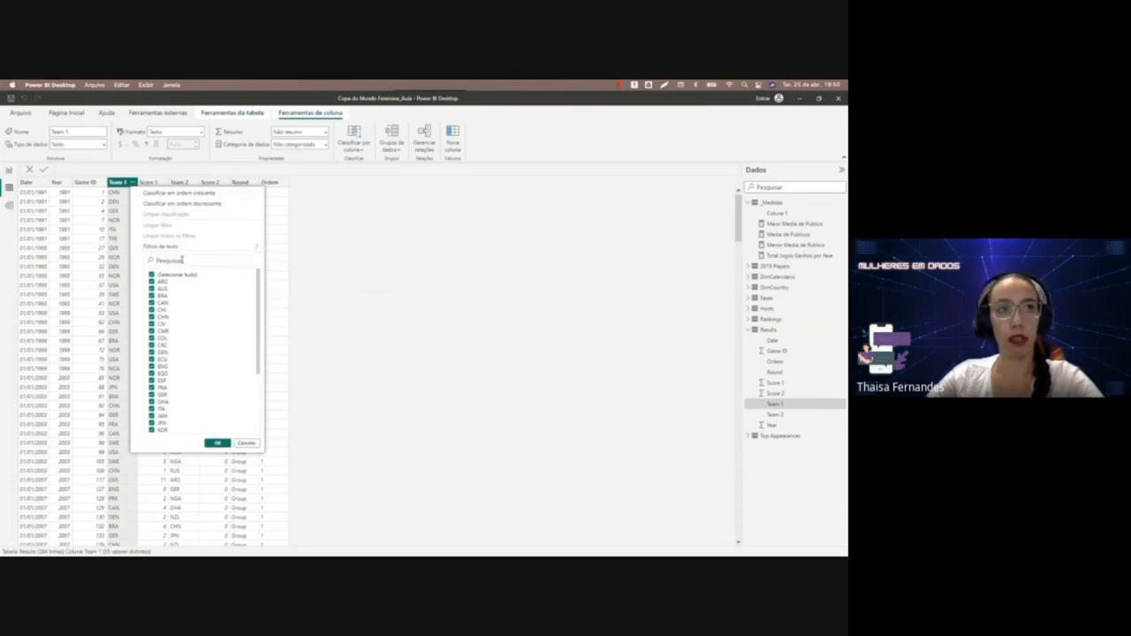
left_click(181, 260)
type("fr")
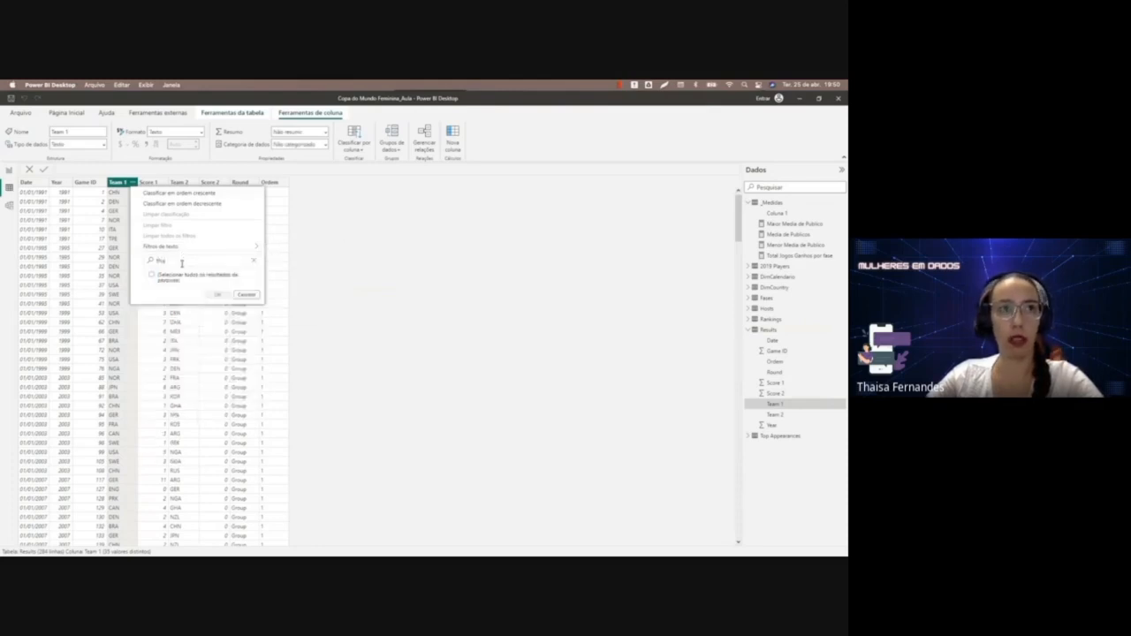
type("a")
left_click(217, 300)
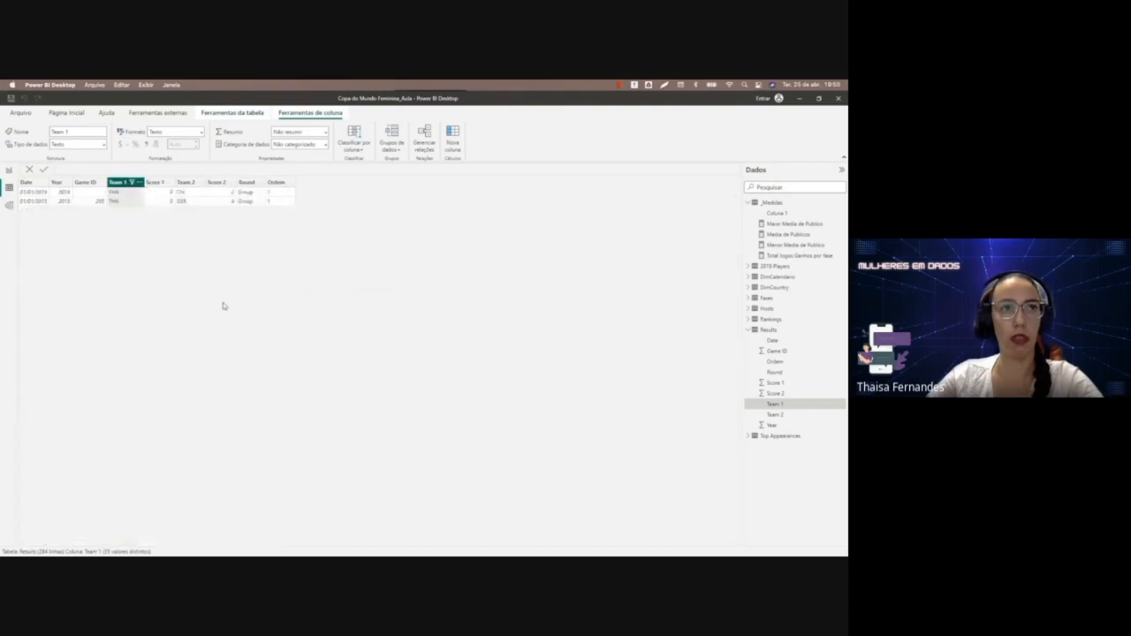
Check the Game ID values of the THA rows, and change COUNT to COUNTX over Results in the Total Jogos Ganhos por fase measure.
left_click(89, 193)
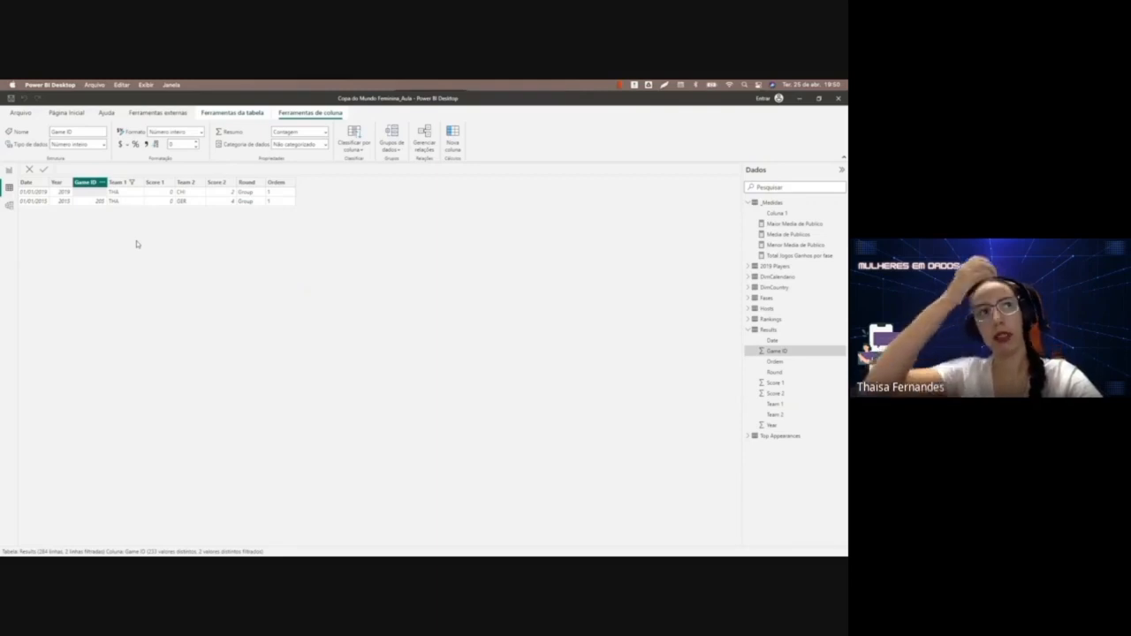
left_click(9, 170)
left_click(793, 244)
left_click(794, 256)
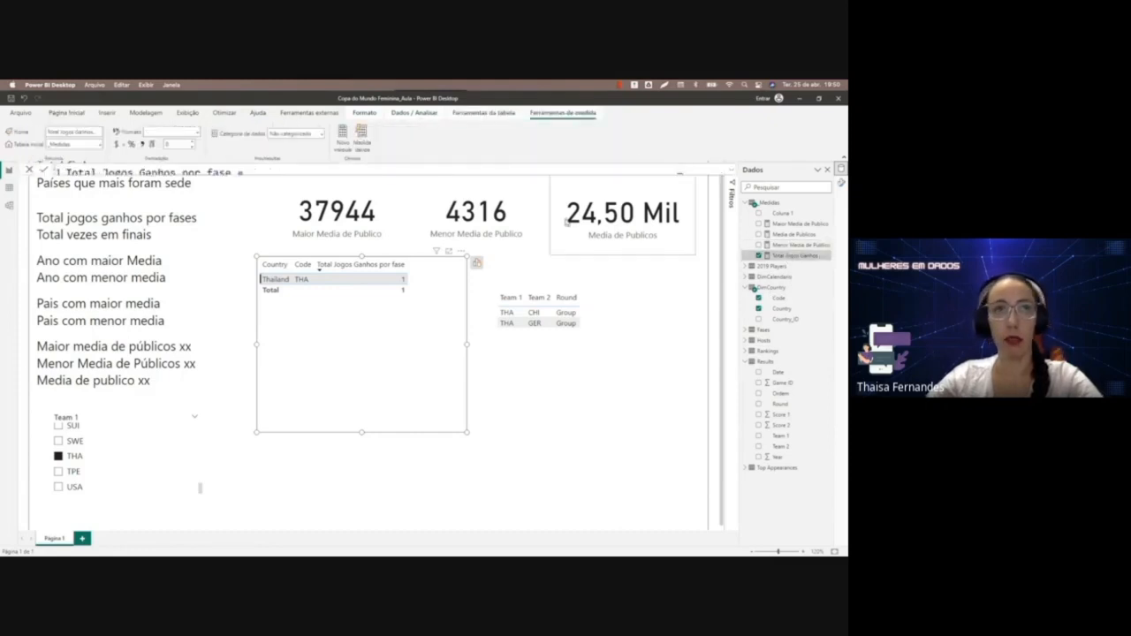
left_click(731, 171)
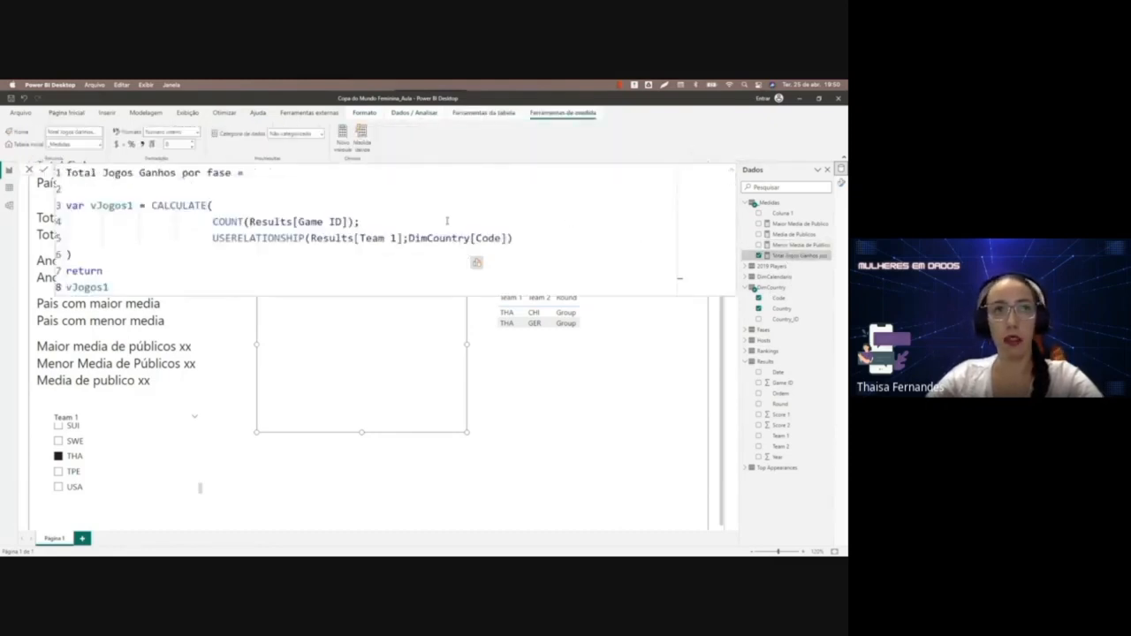
left_click(248, 221)
type("X(")
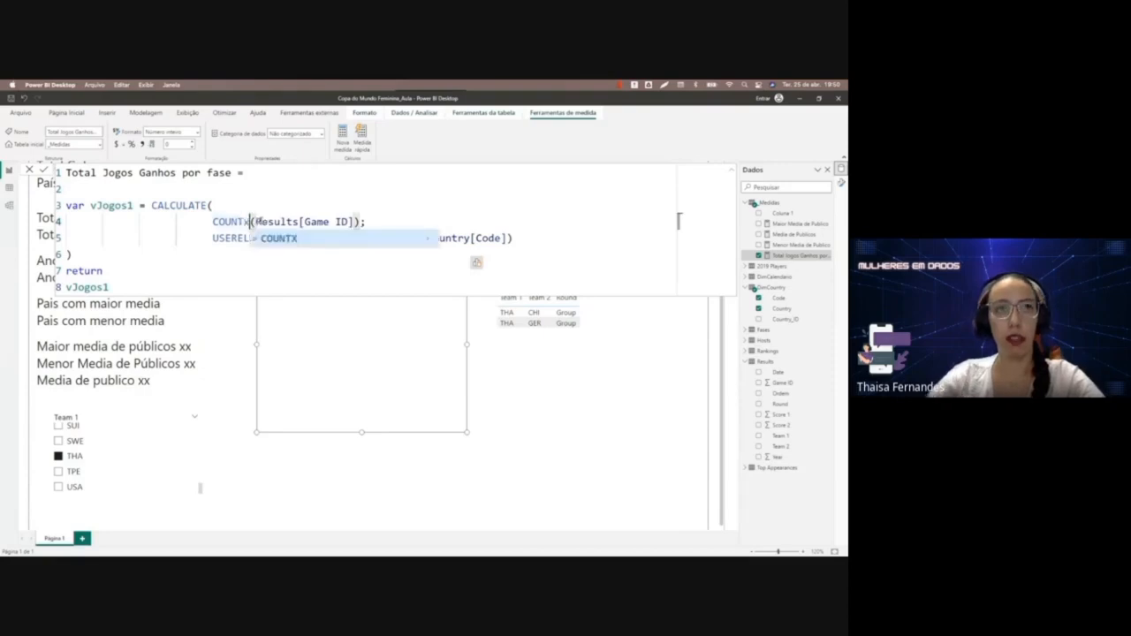
type("Results")
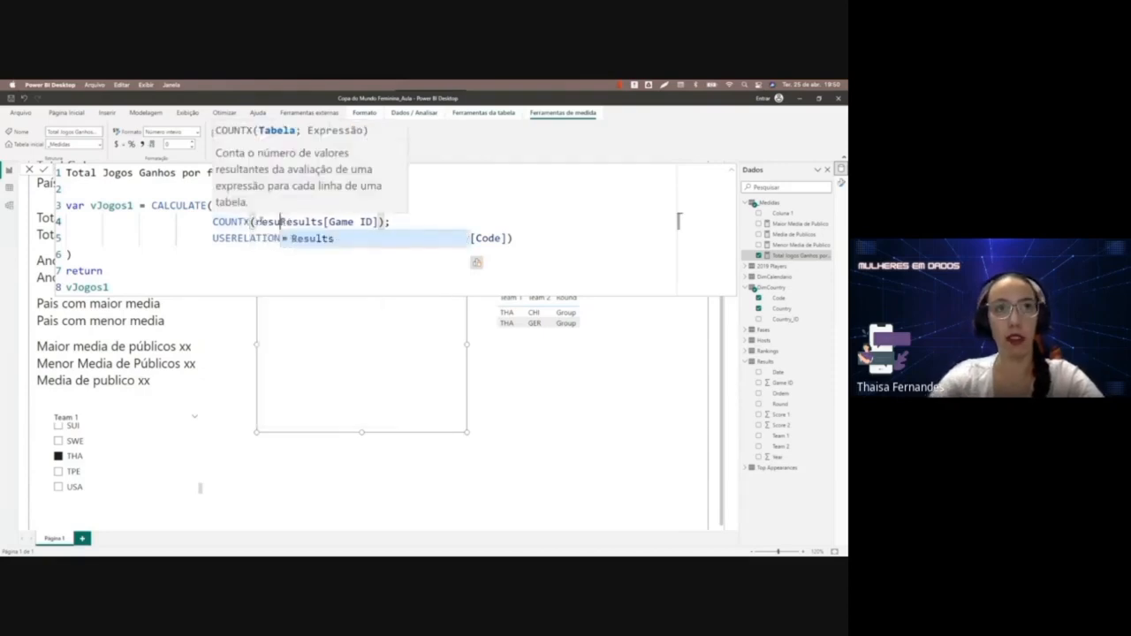
type(";")
key("Return")
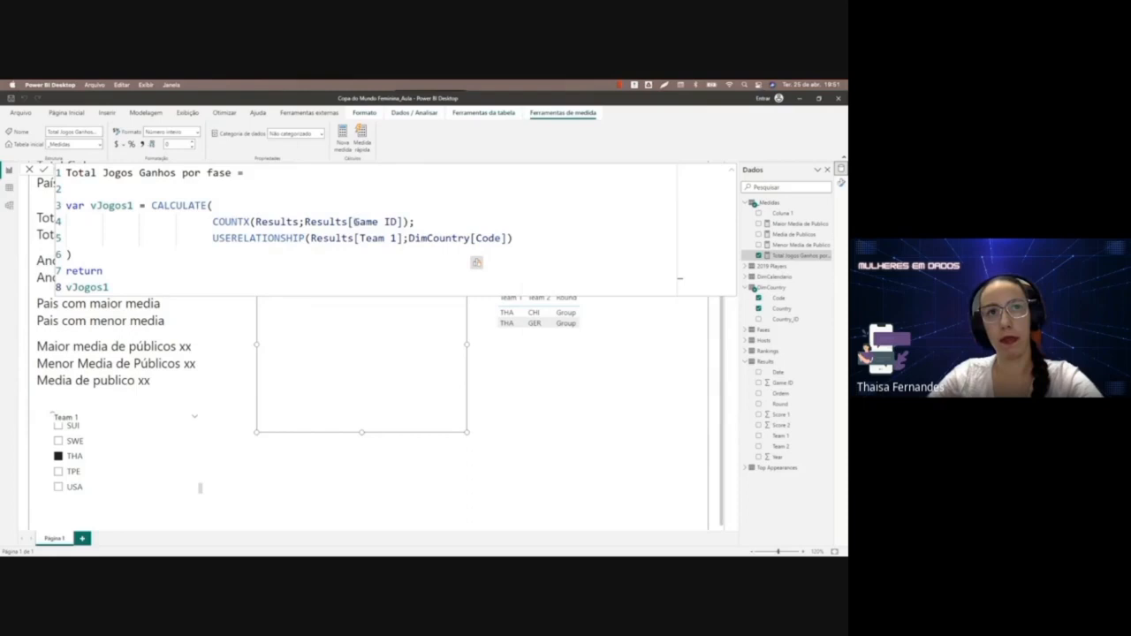
Replace Game ID with Team 1 as the column counted by COUNTX, commit the measure, and collapse its formula.
double_click(396, 221)
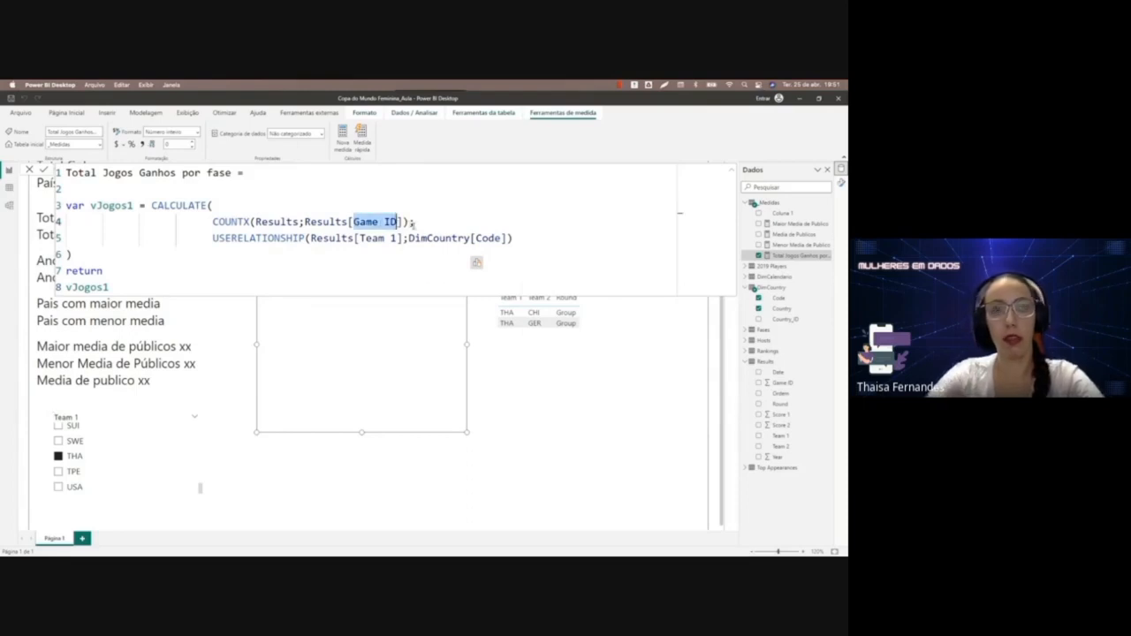
type("team")
key("Tab")
key("Down")
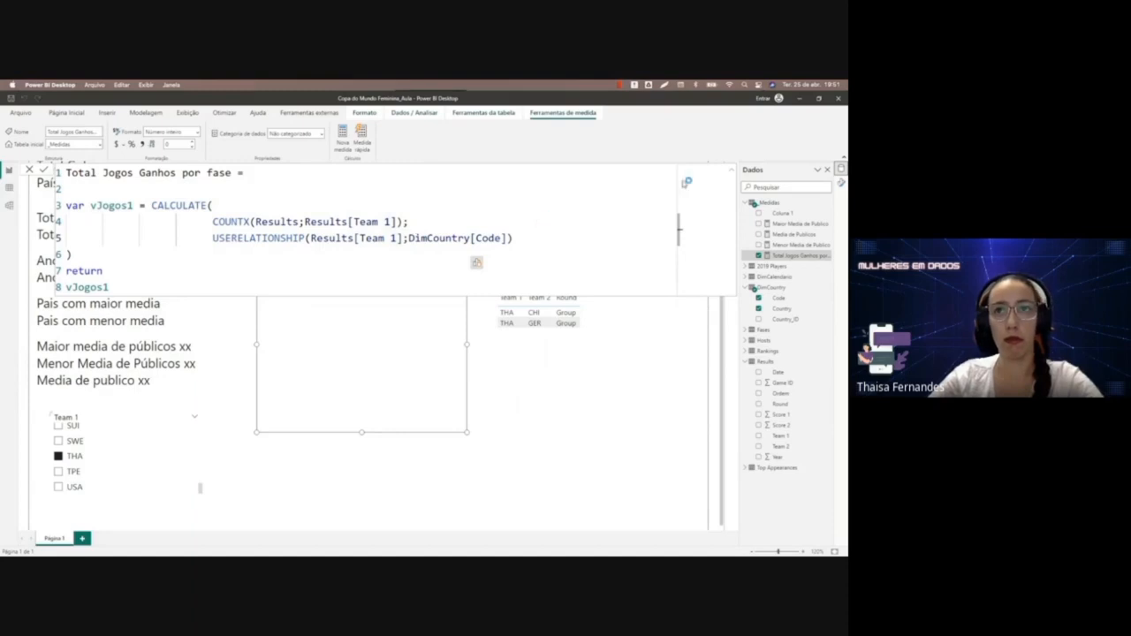
left_click(733, 174)
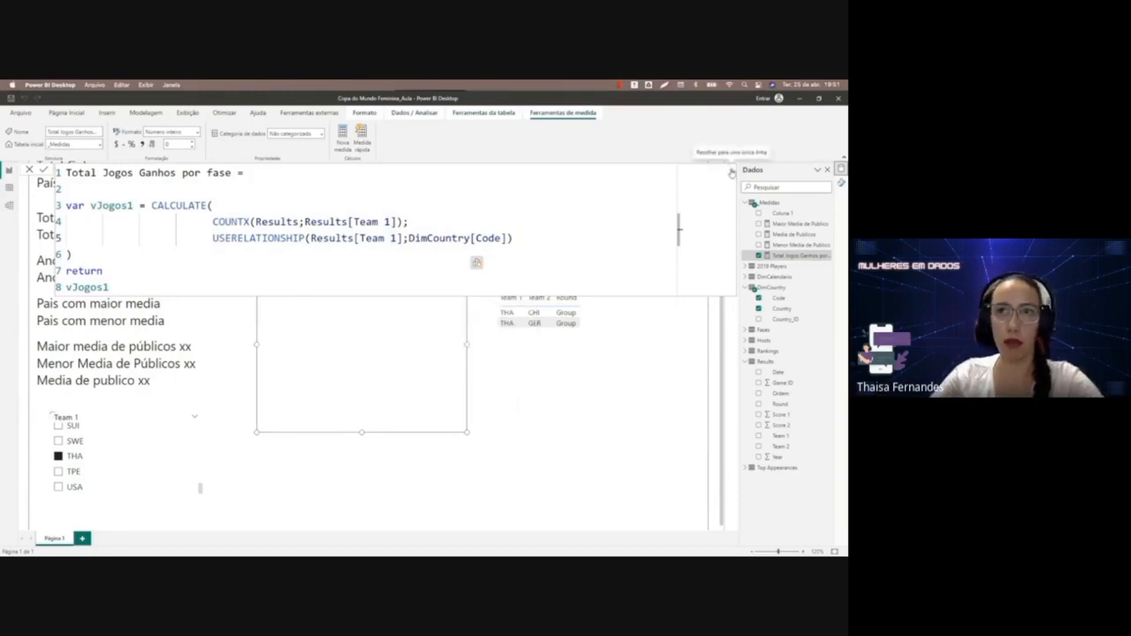
left_click(732, 173)
left_click(732, 173)
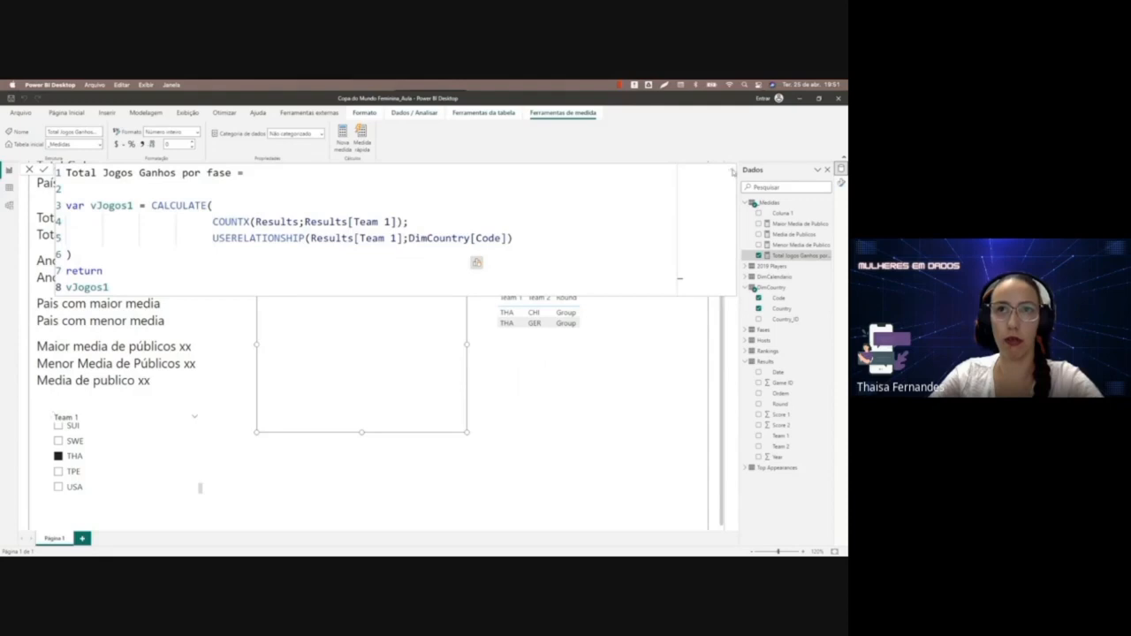
left_click(329, 409)
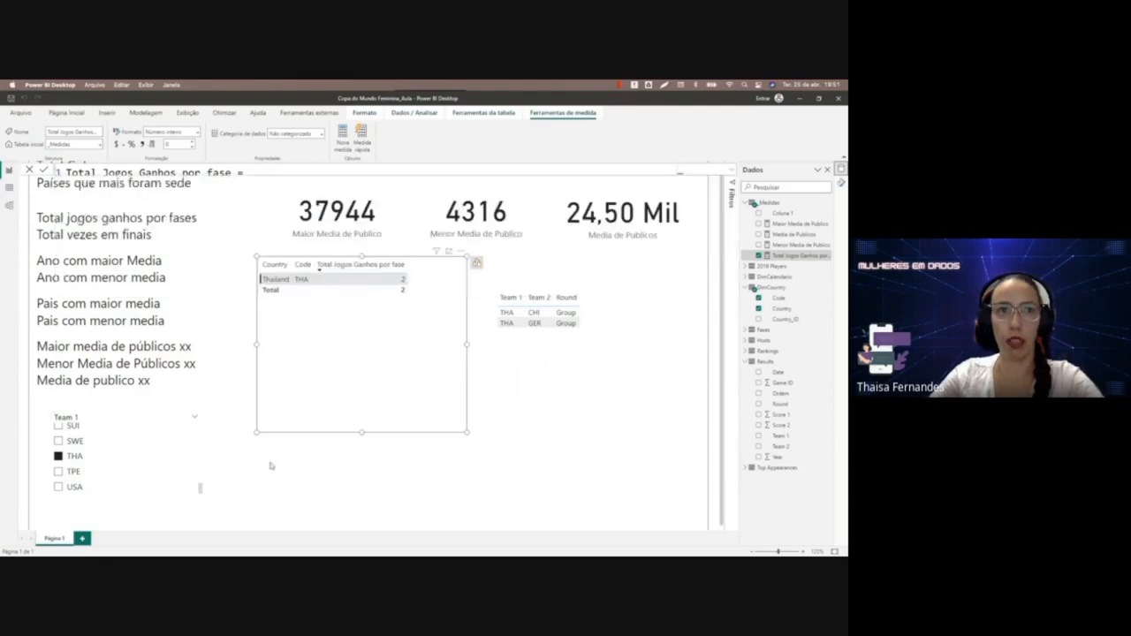
left_click(269, 463)
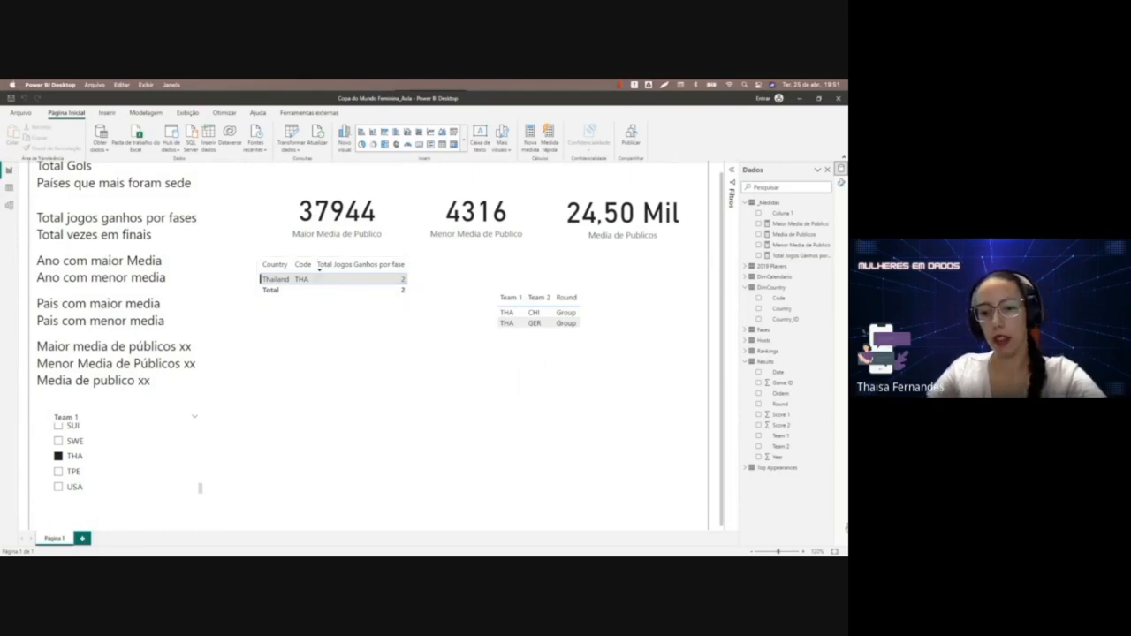
Review the Total jogos ganhos por fases item in the report's text box against the THA rows in the Results data.
mouse_move(845, 555)
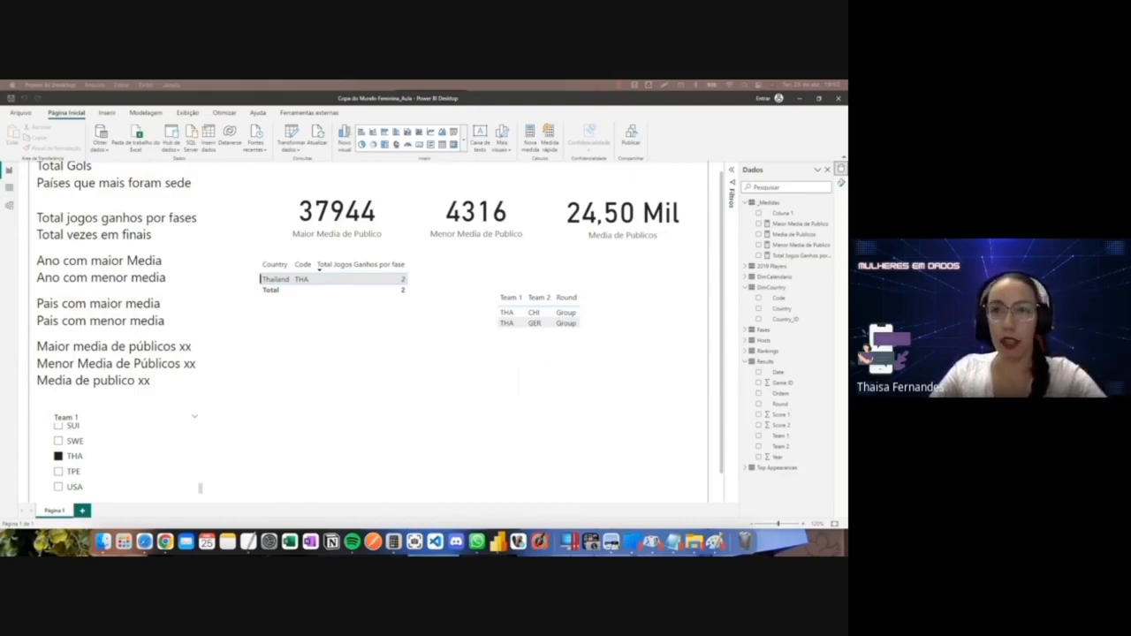
left_click(66, 218)
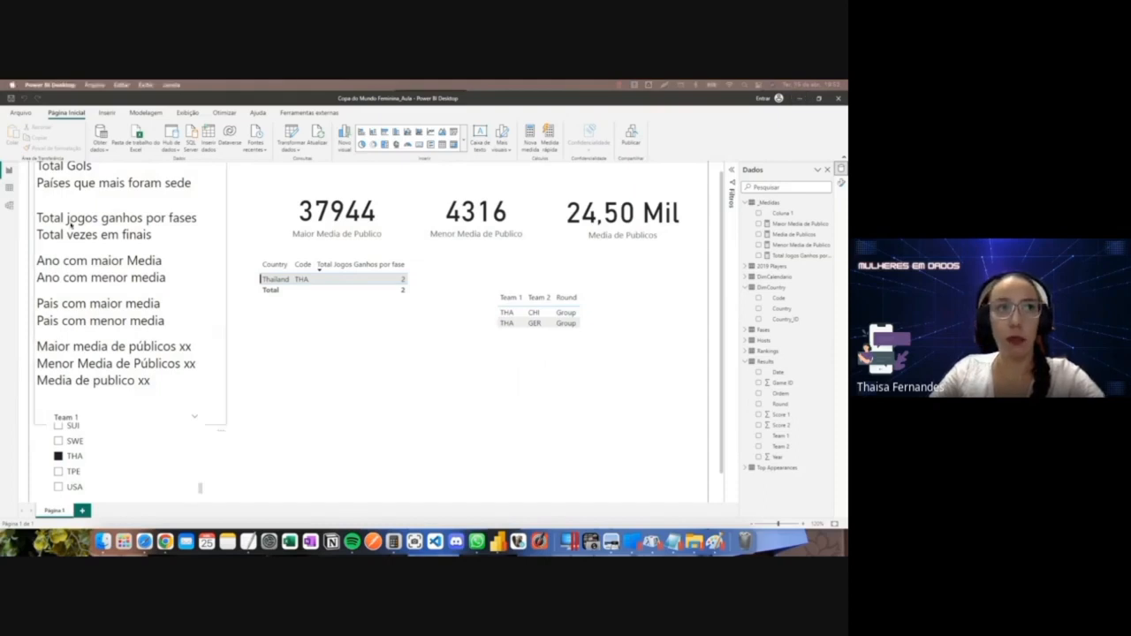
left_click(174, 234)
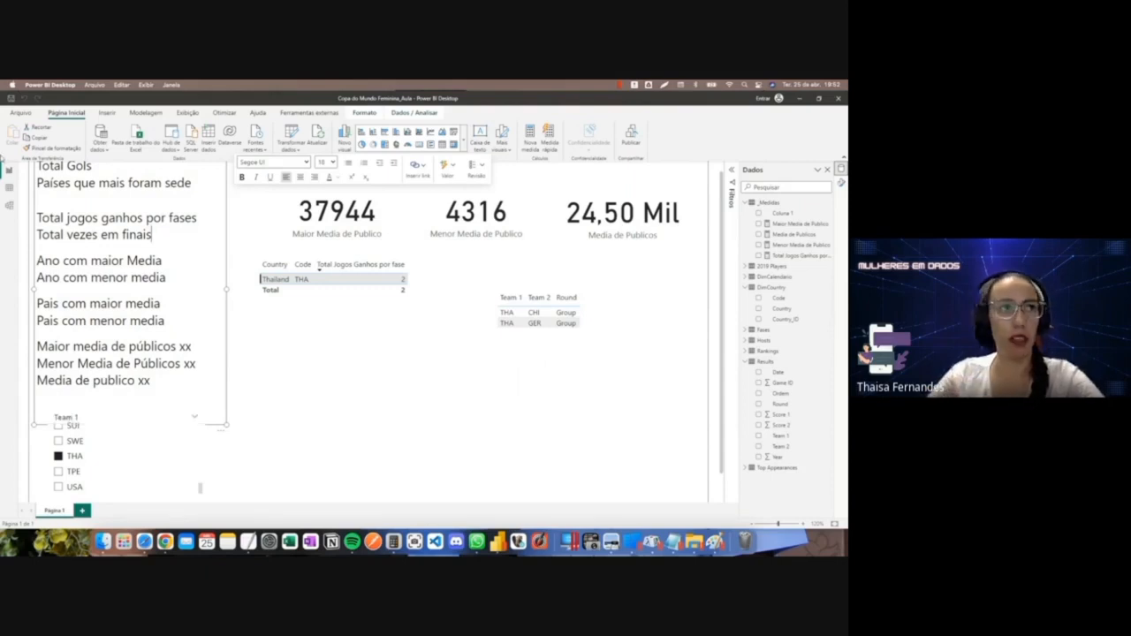
left_click(7, 191)
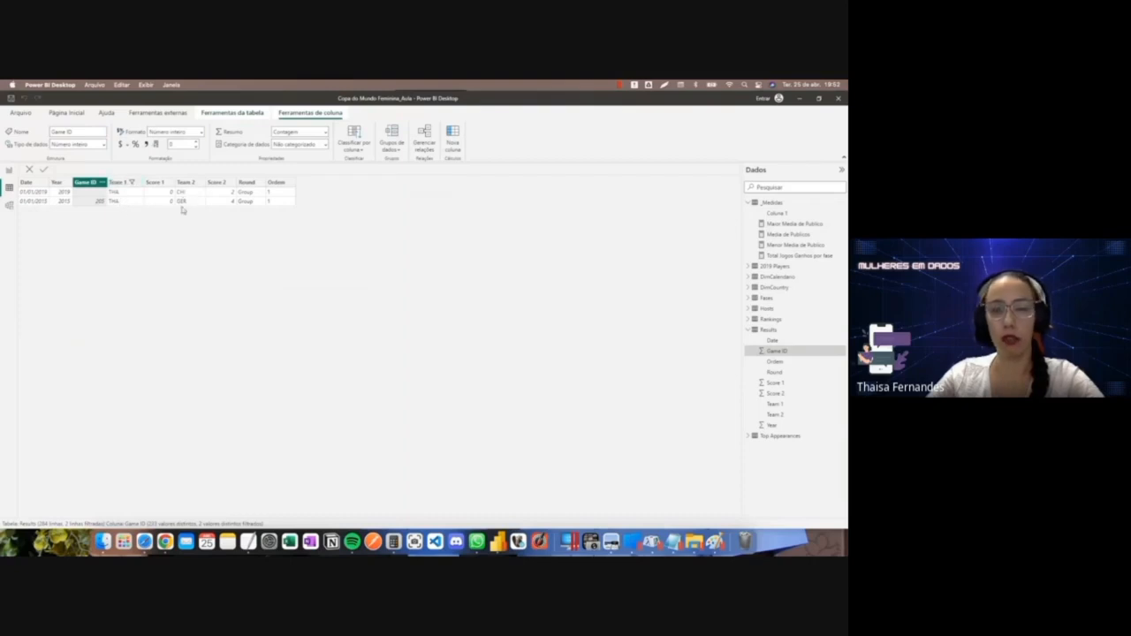
left_click(9, 172)
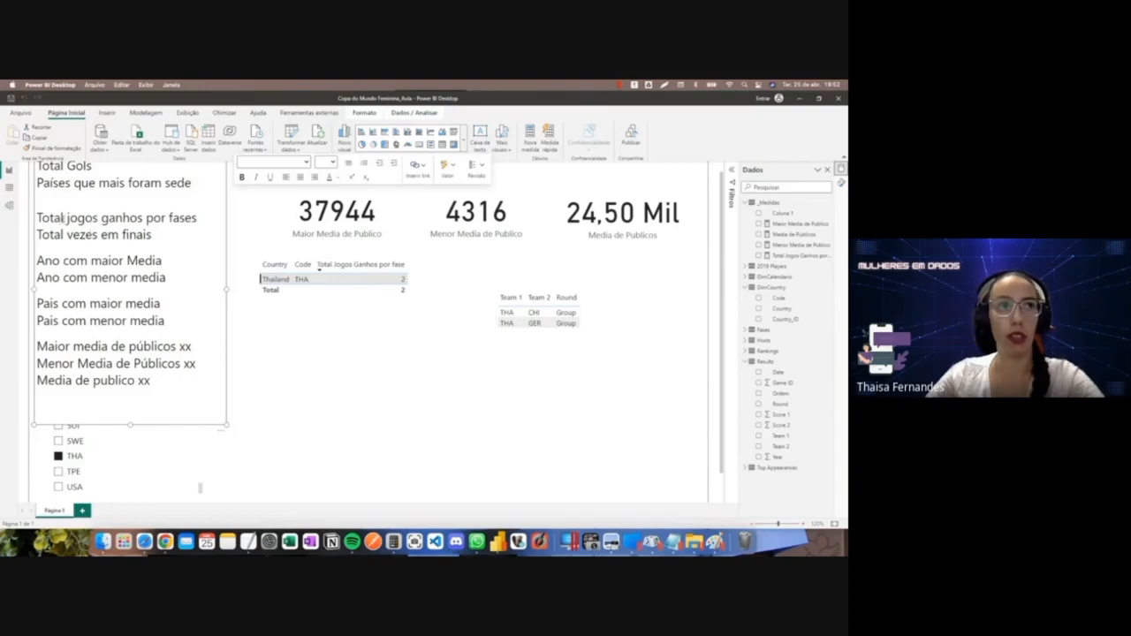
left_click_drag(62, 218, 165, 218)
left_click(165, 218)
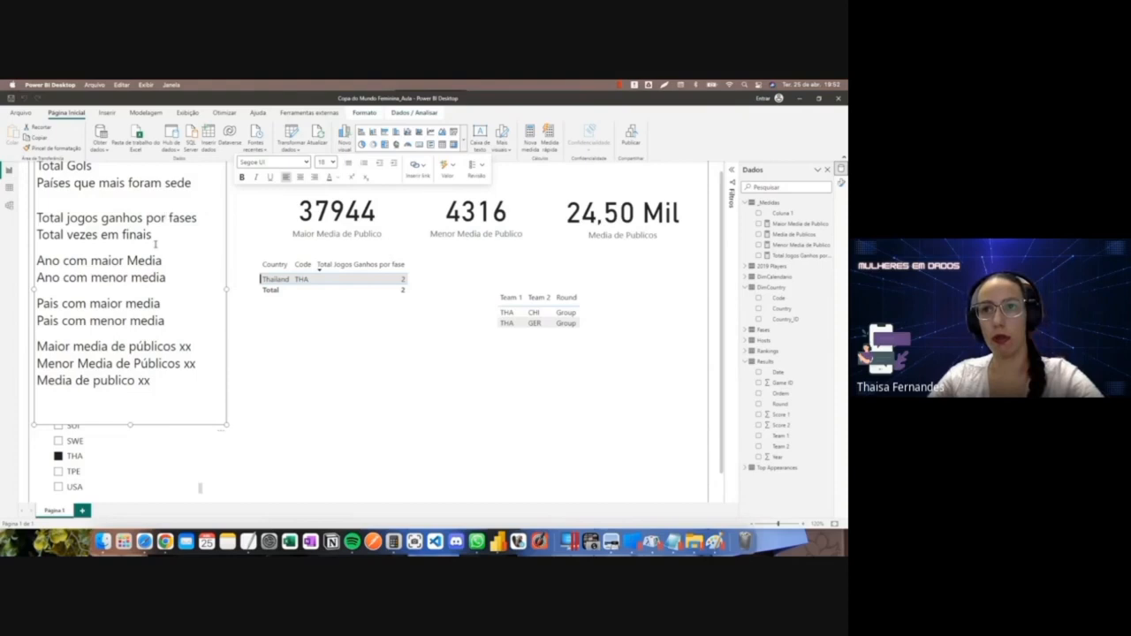
Open the full formula of the Total Jogos Ganhos por fase measure for editing.
left_click(774, 256)
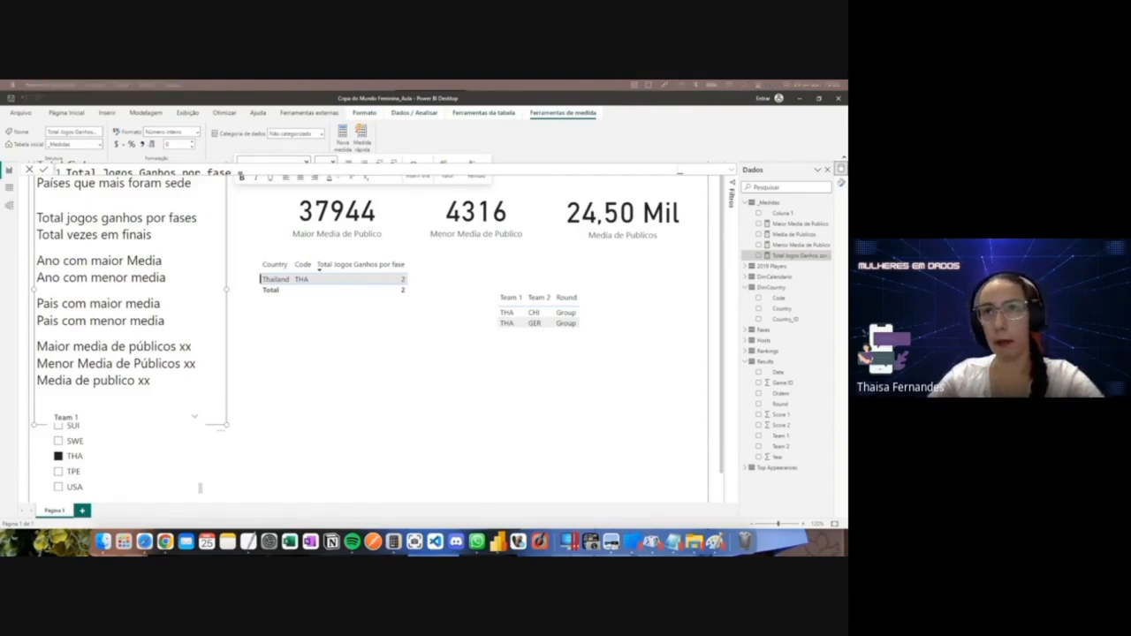
left_click(732, 173)
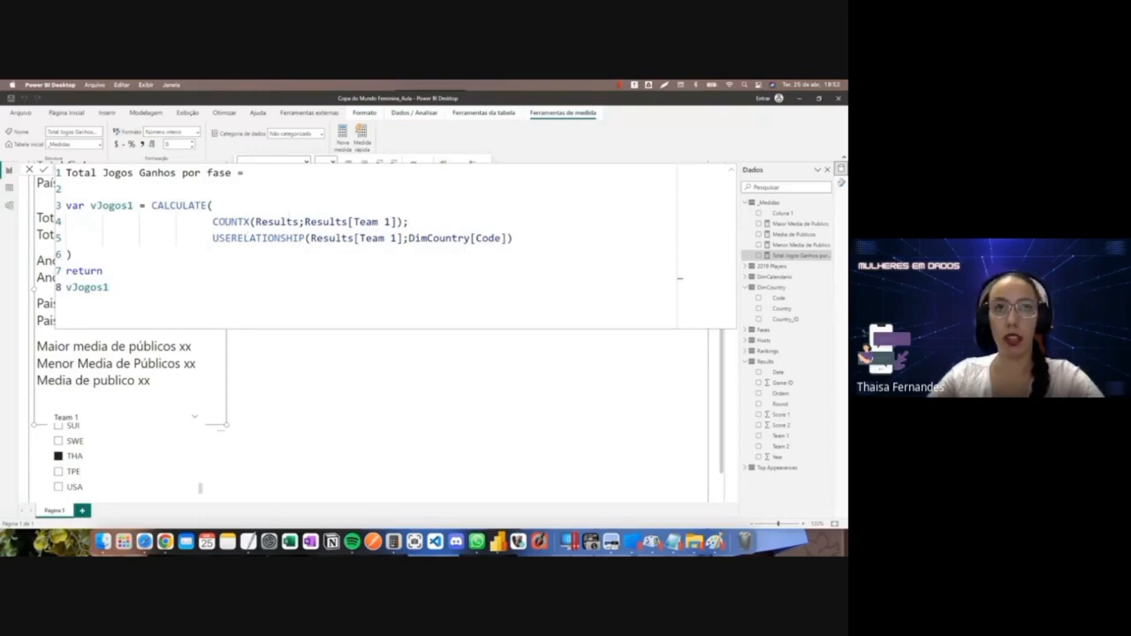
left_click(443, 225)
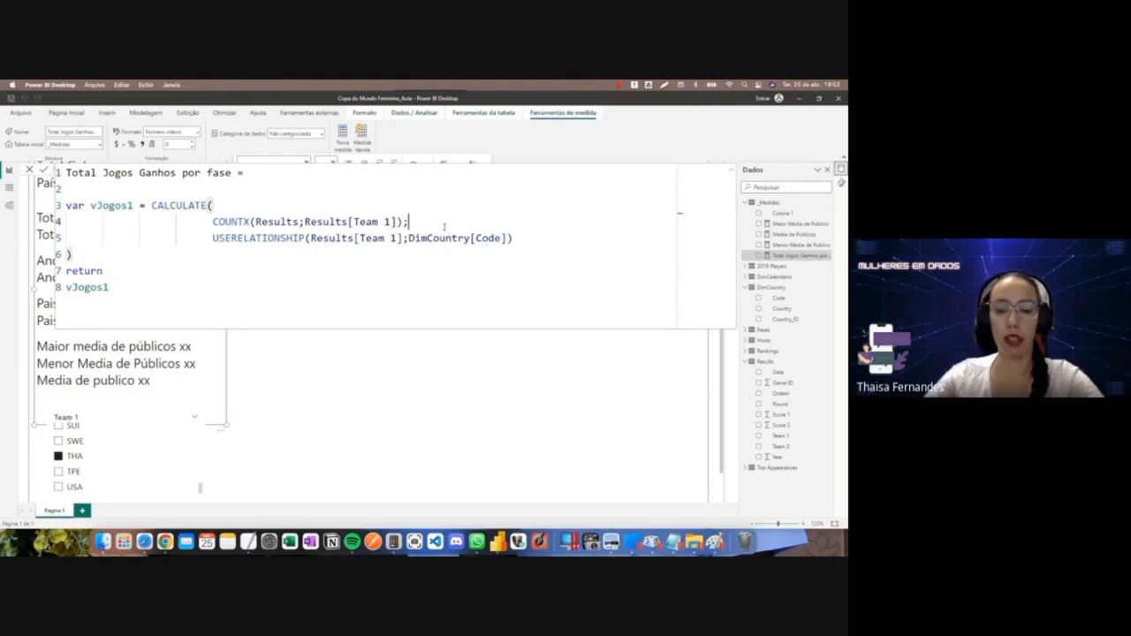
key("shift+Return")
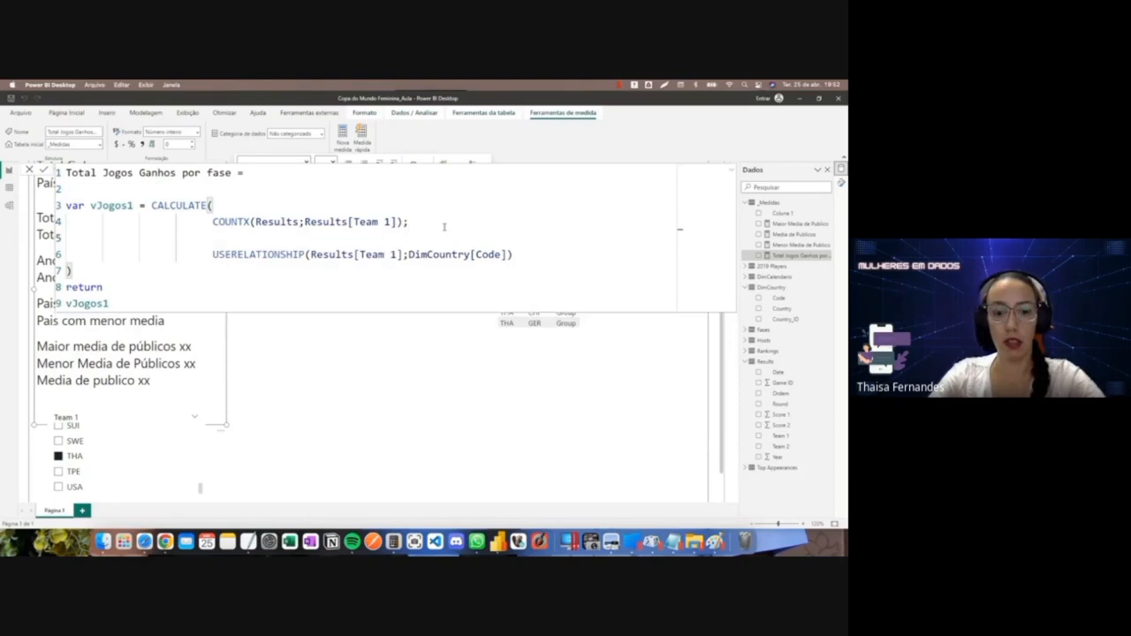
key("Left")
key("Down")
key("Right")
key("Right")
key("BackSpace")
key("BackSpace")
key("BackSpace")
key("BackSpace")
key("BackSpace")
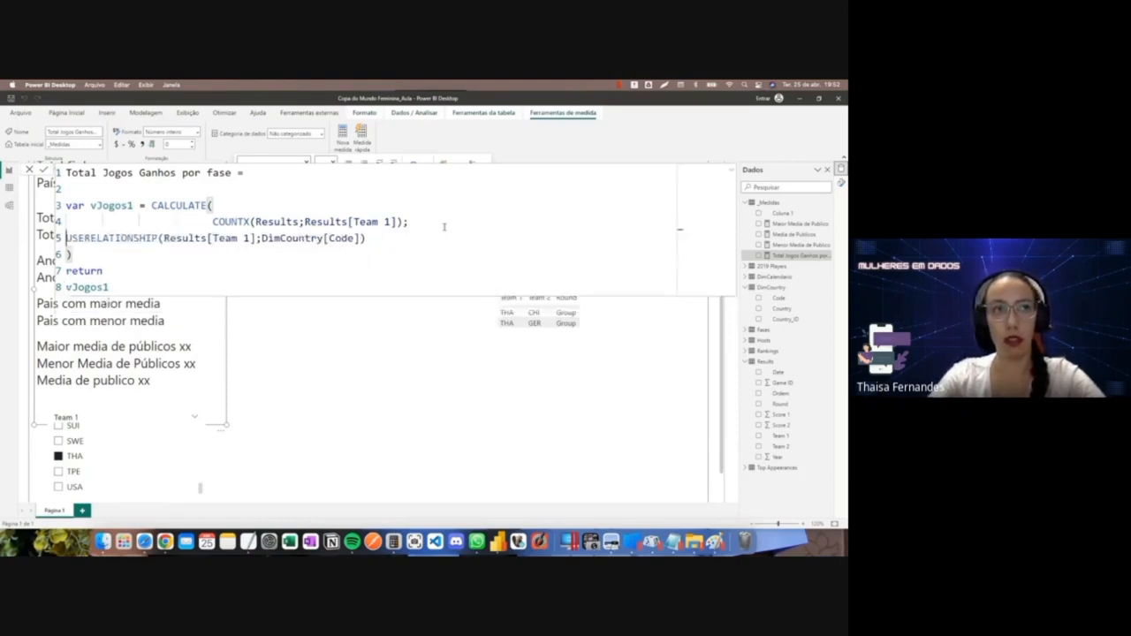
key("Tab")
key("Tab")
Add a FILTER function over the Results table on a new line after USERELATIONSHIP in the vJogos1 calculation.
left_click(521, 233)
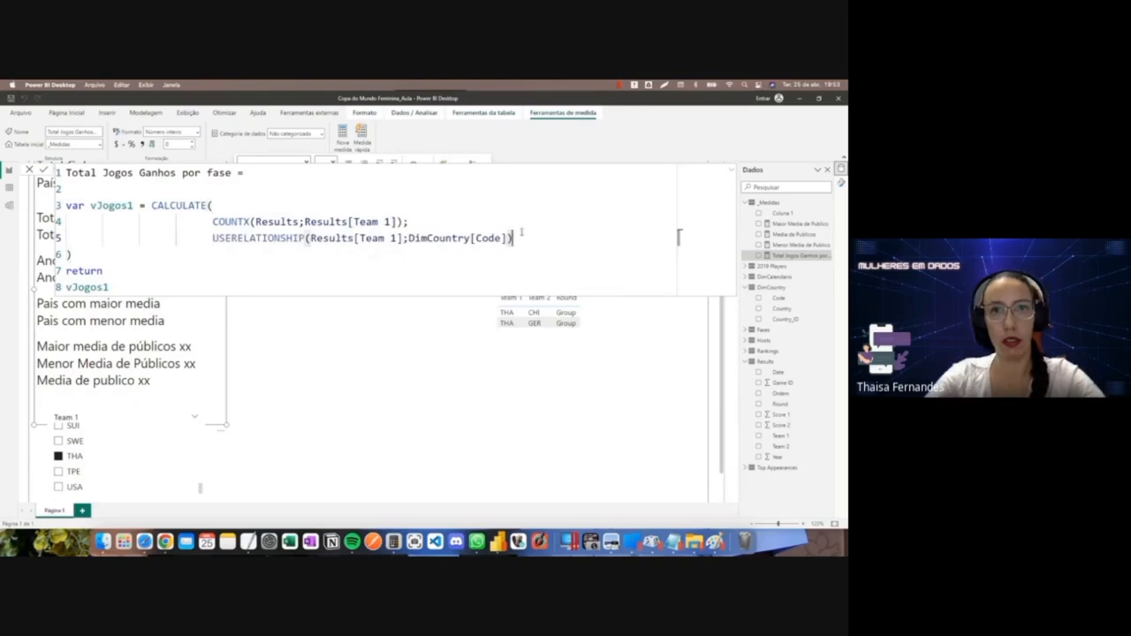
type(";")
key("shift+Return")
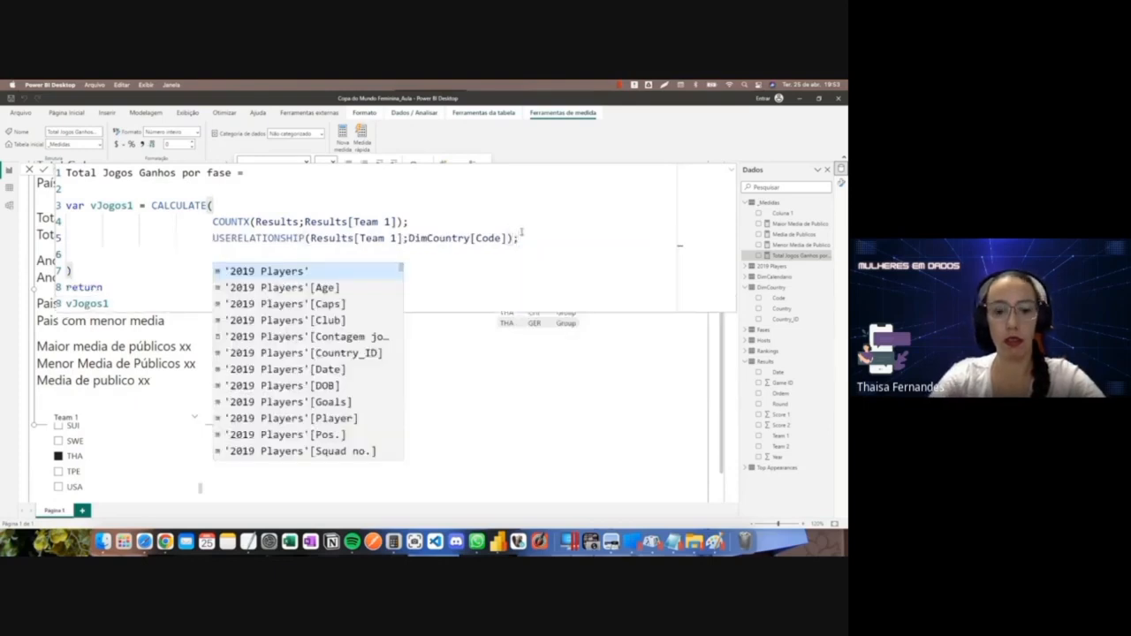
type("FILTER(")
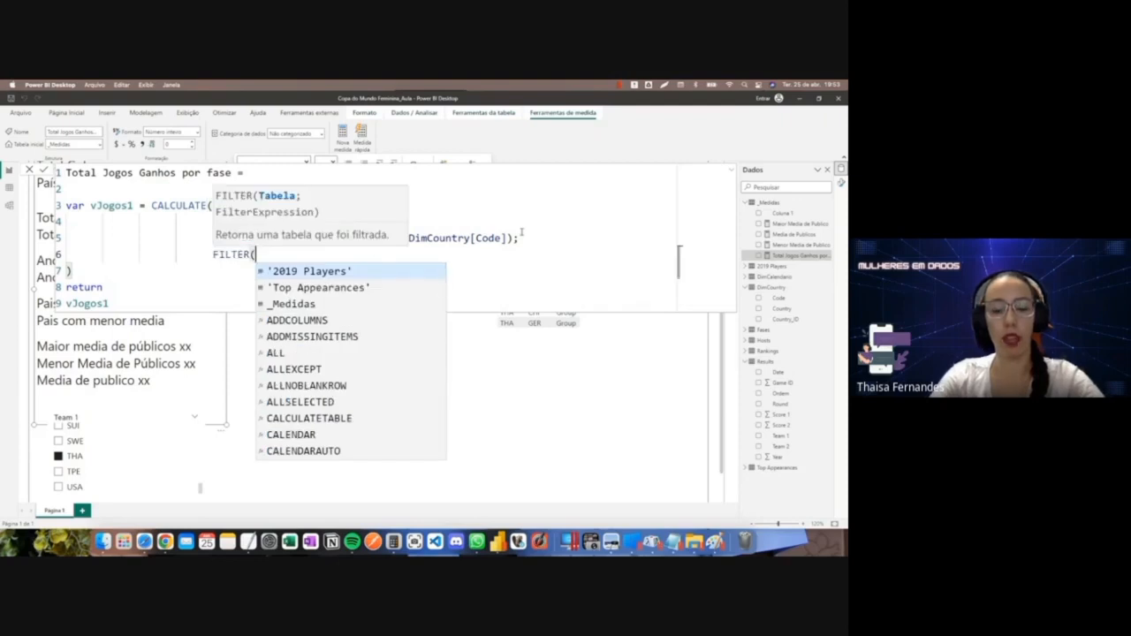
type("Results")
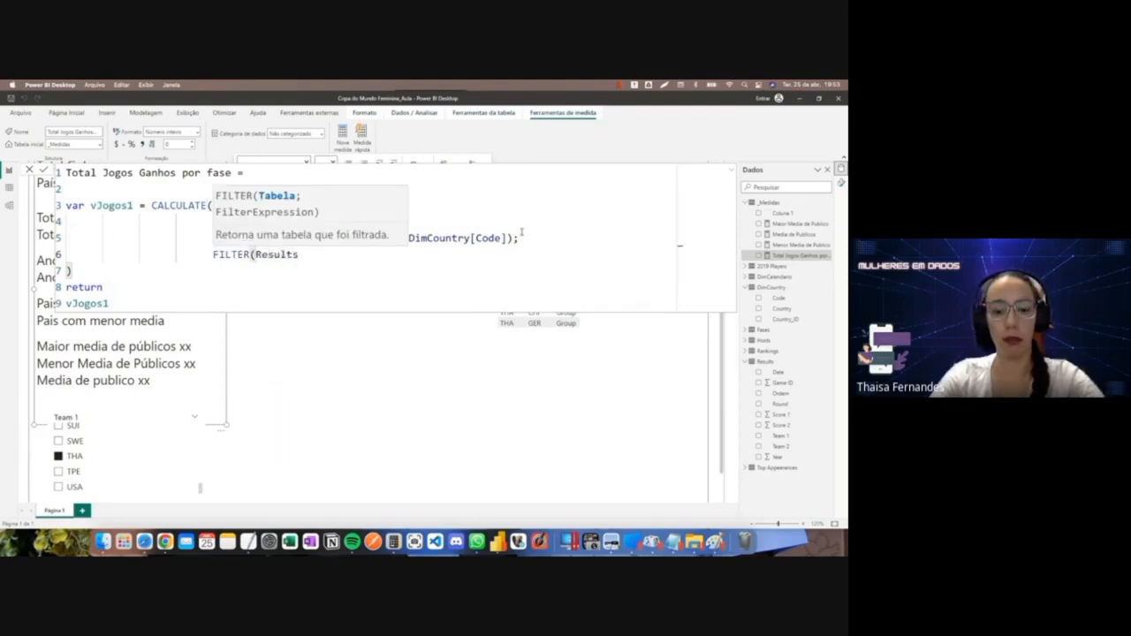
Complete the FILTER with the condition Results[Score 1]>Results[Score 2], commit the measure, and collapse its formula to return to the report tables.
type(";a")
key("Escape")
type("Results[Score 1]")
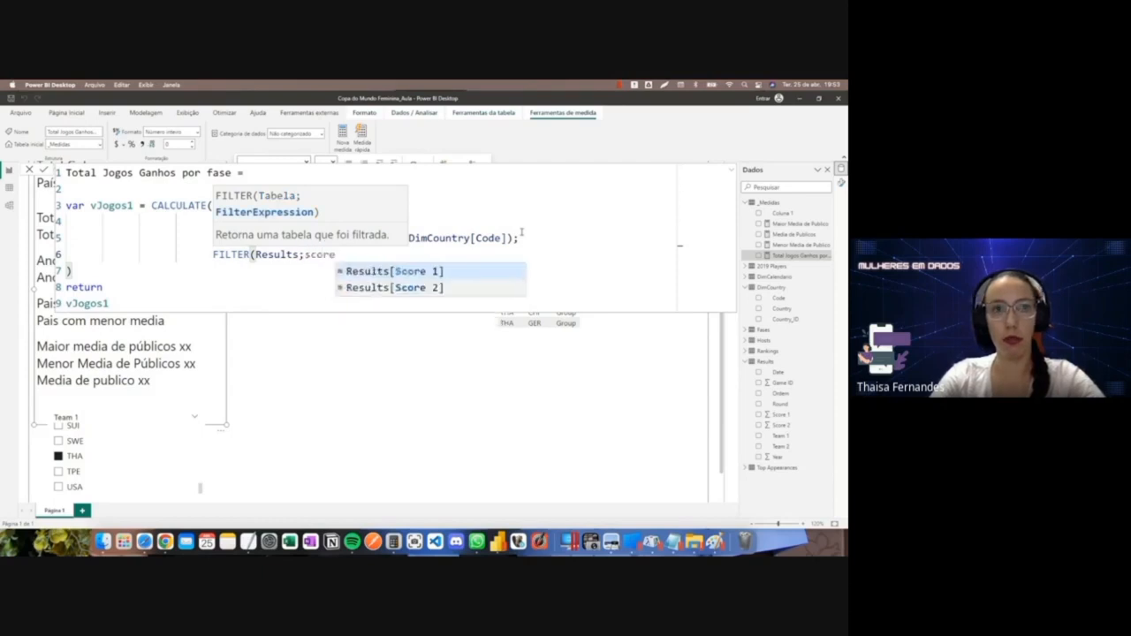
type(">")
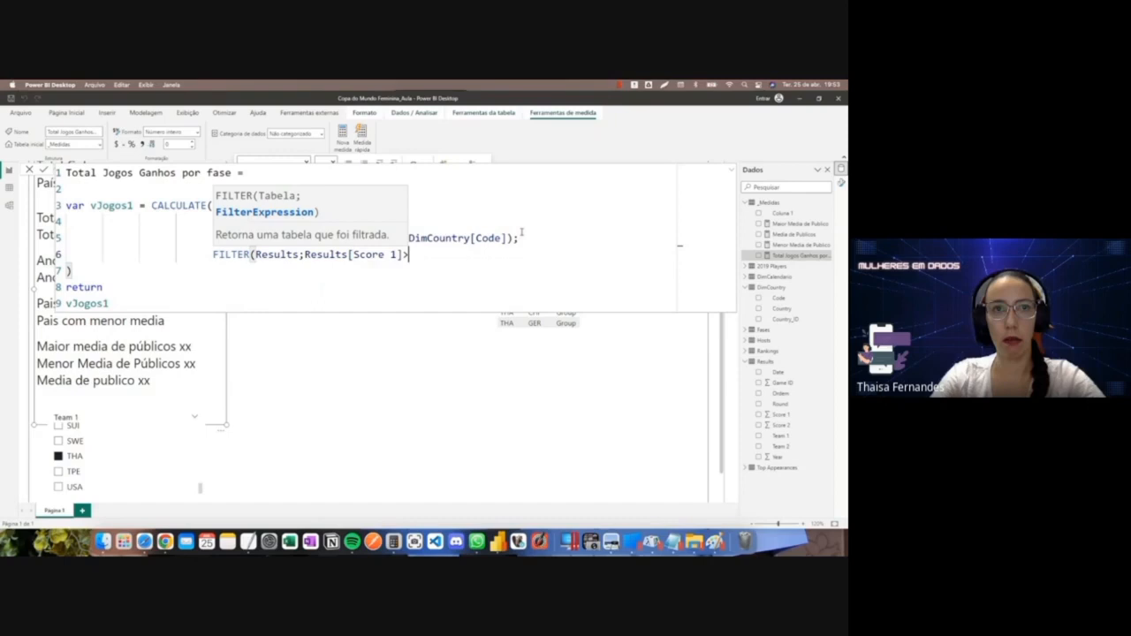
type("results")
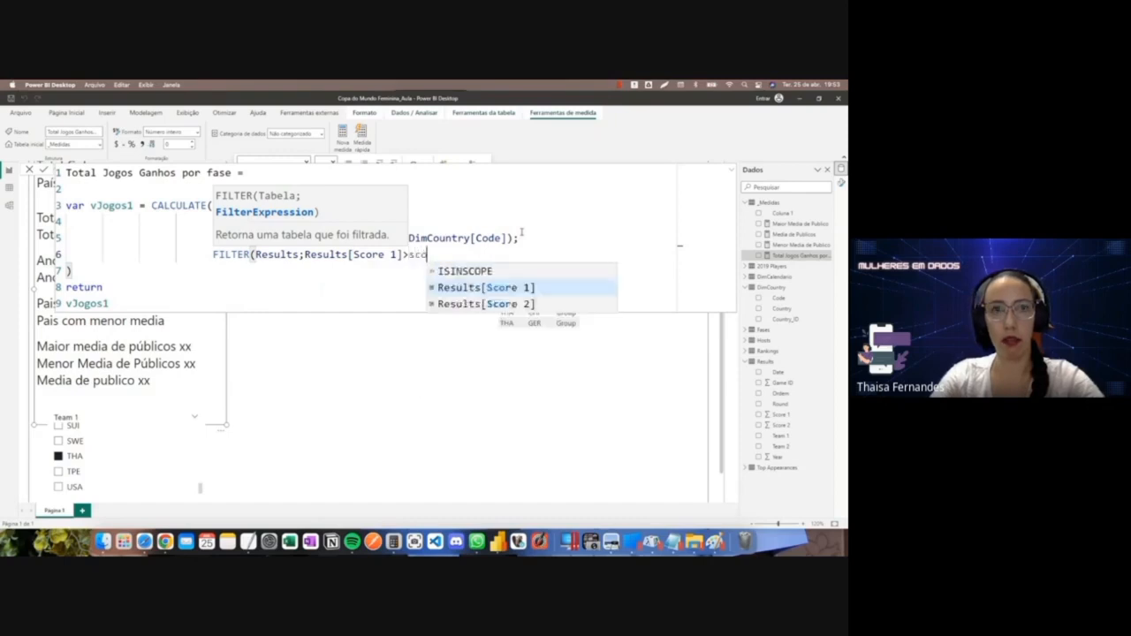
key("Down")
key("Tab")
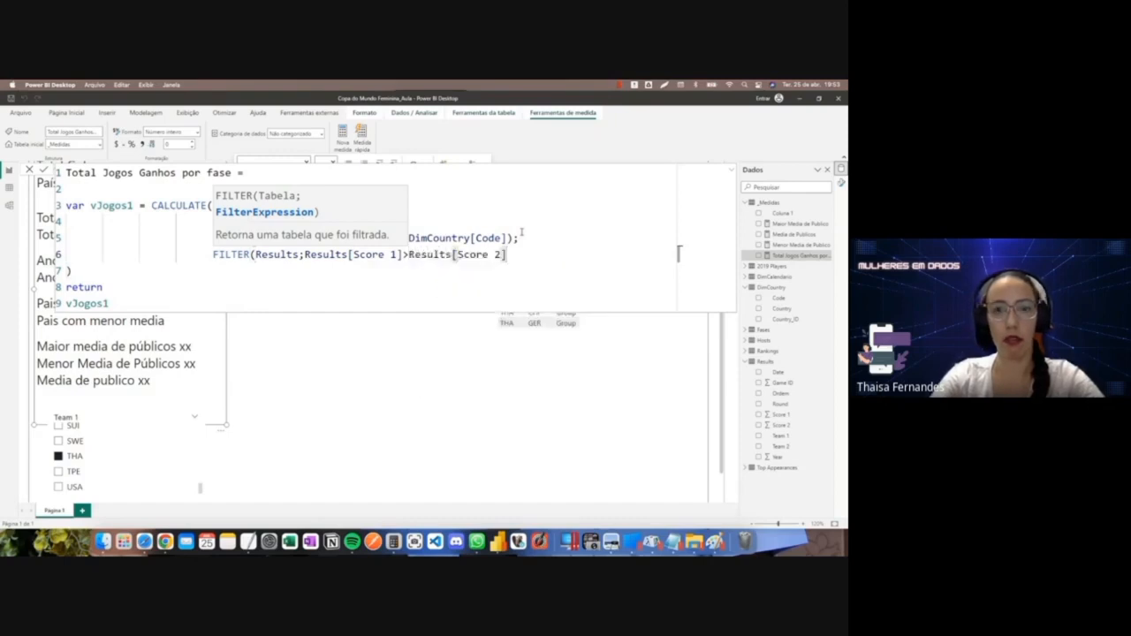
type(")")
key("Down")
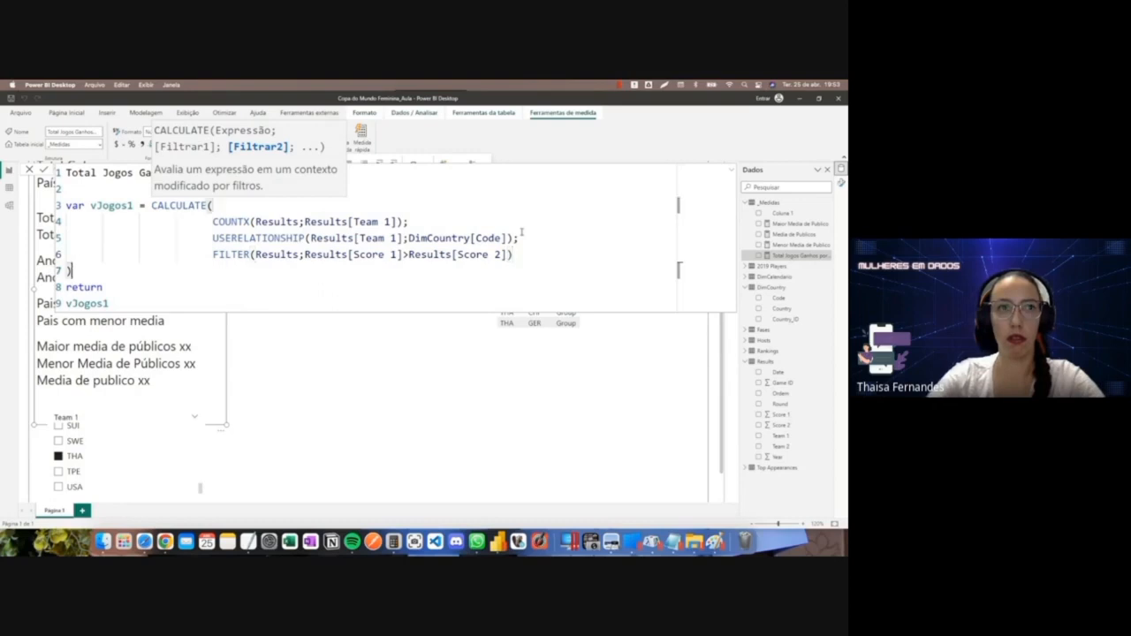
key("Return")
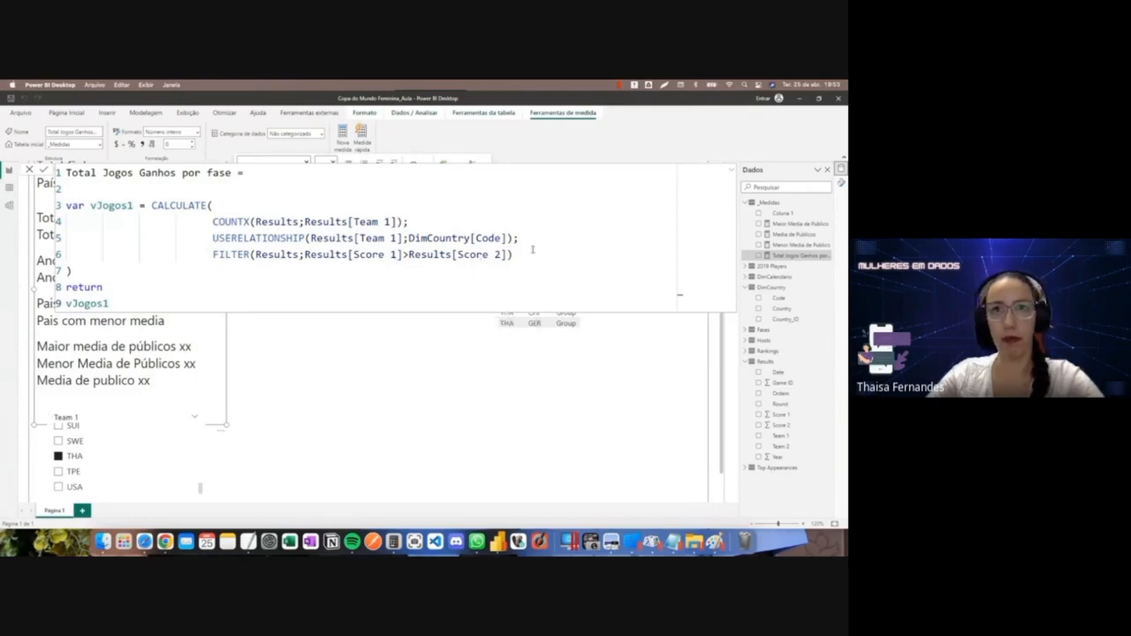
left_click(731, 170)
left_click(732, 171)
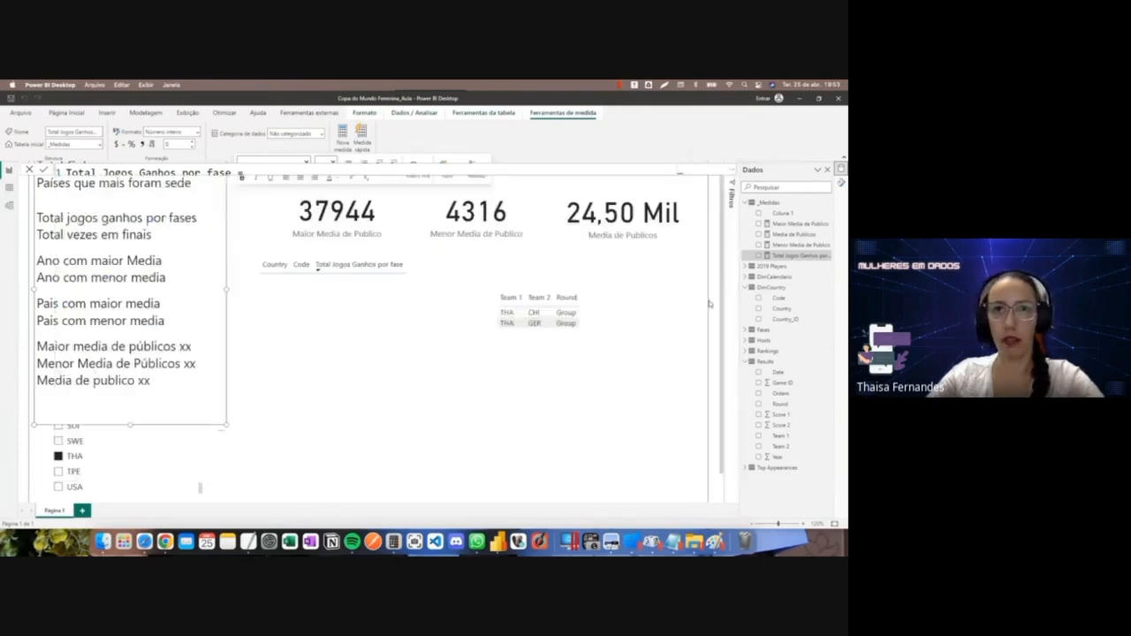
left_click(632, 396)
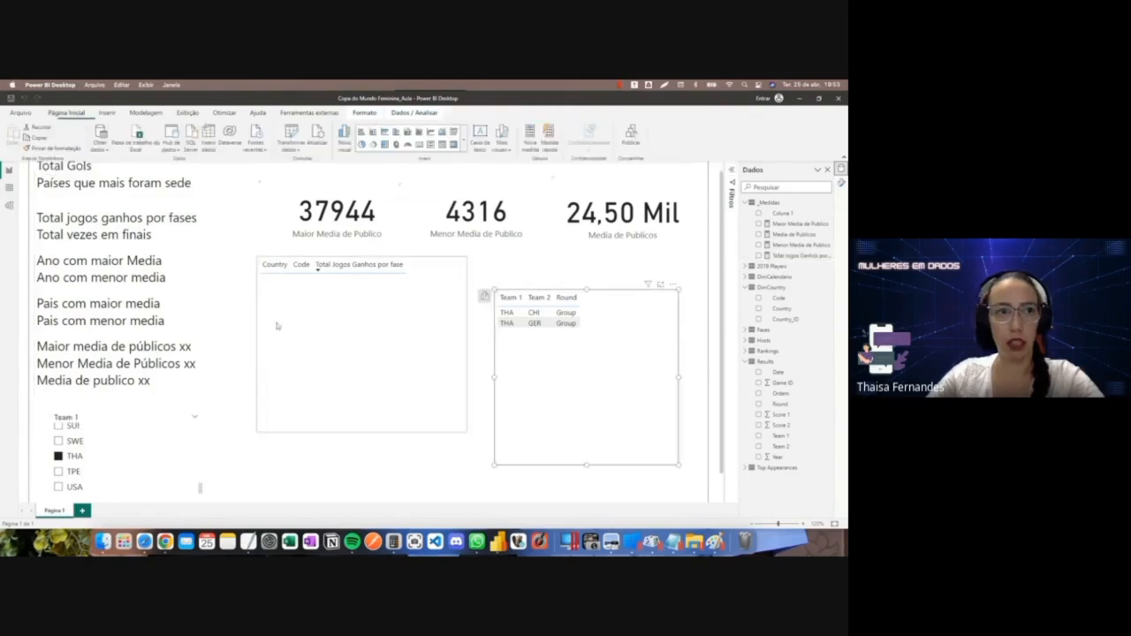
Check the THA rows in the Results data, and clear THA from the report's Team 1 slicer to review the country table.
left_click(8, 190)
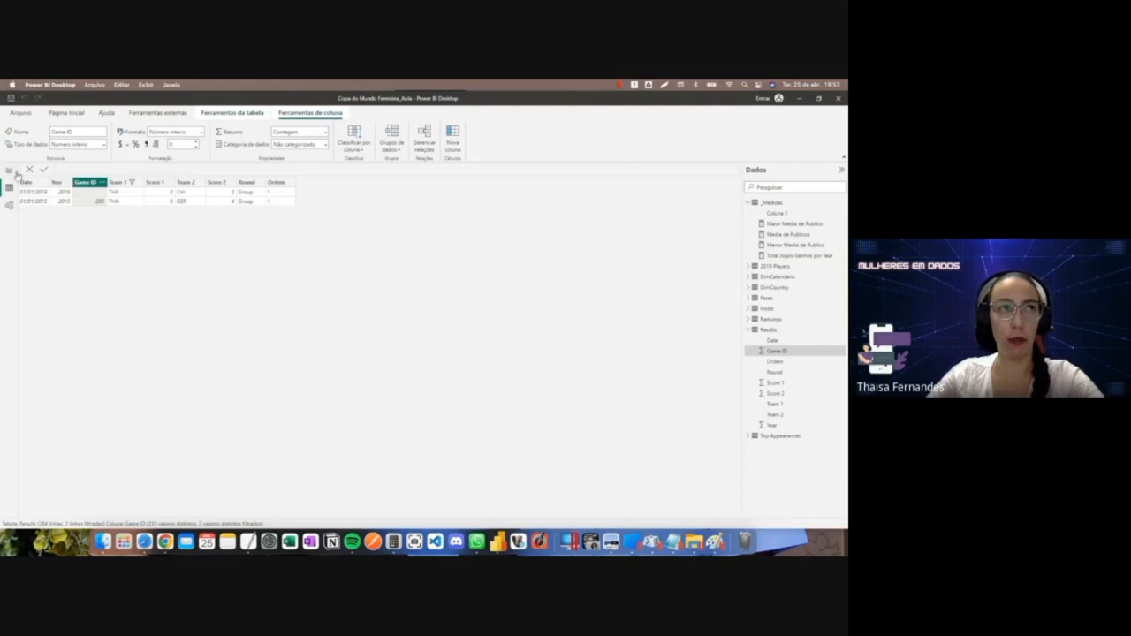
left_click(10, 172)
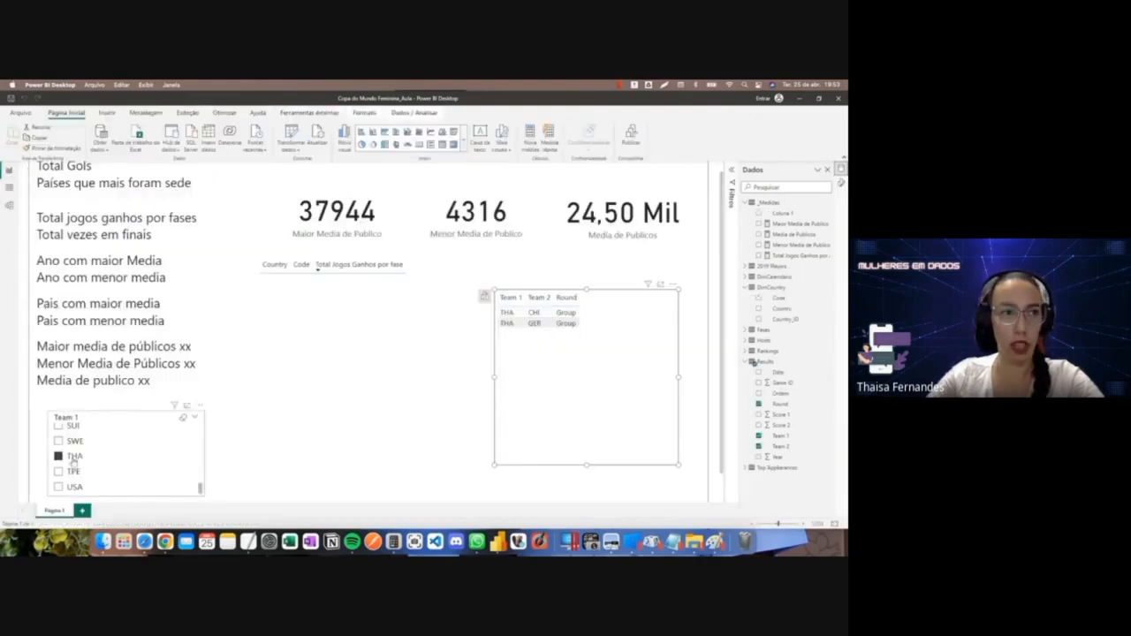
left_click(73, 457)
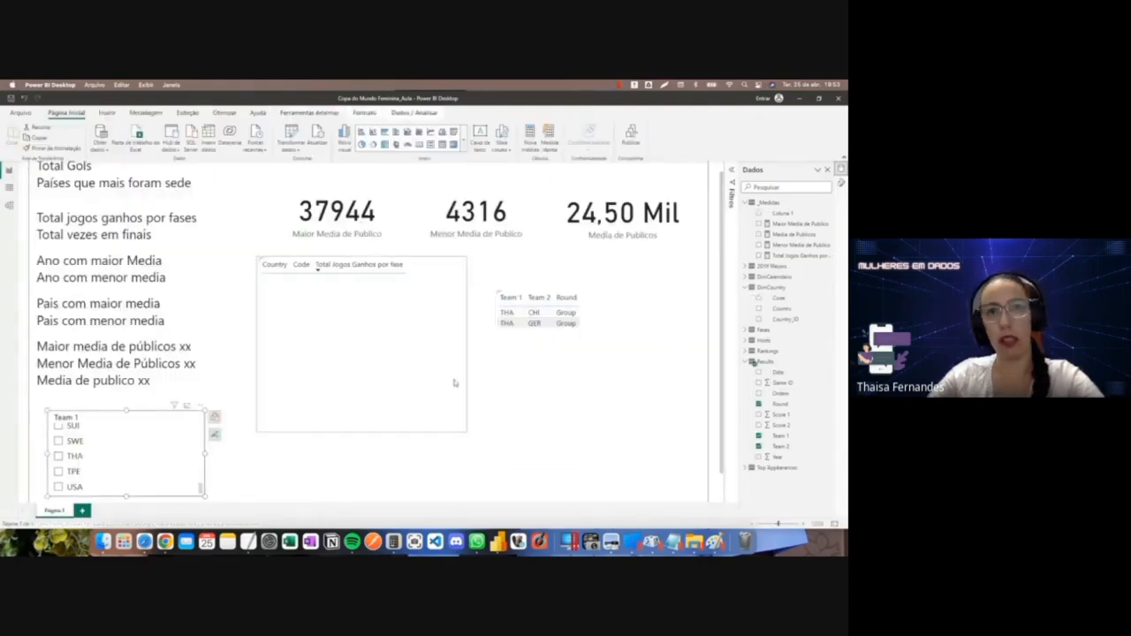
scroll(427, 341, "down", 3)
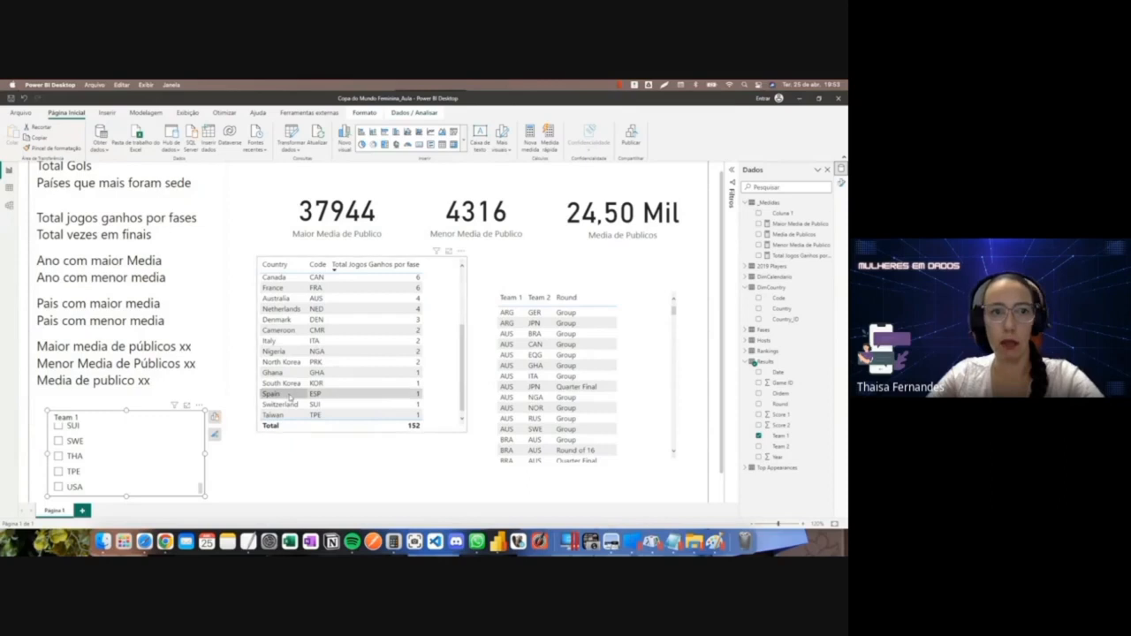
Filter the report to ESP in the Team 1 slicer to check Spain's won games.
scroll(74, 442, "up", 2)
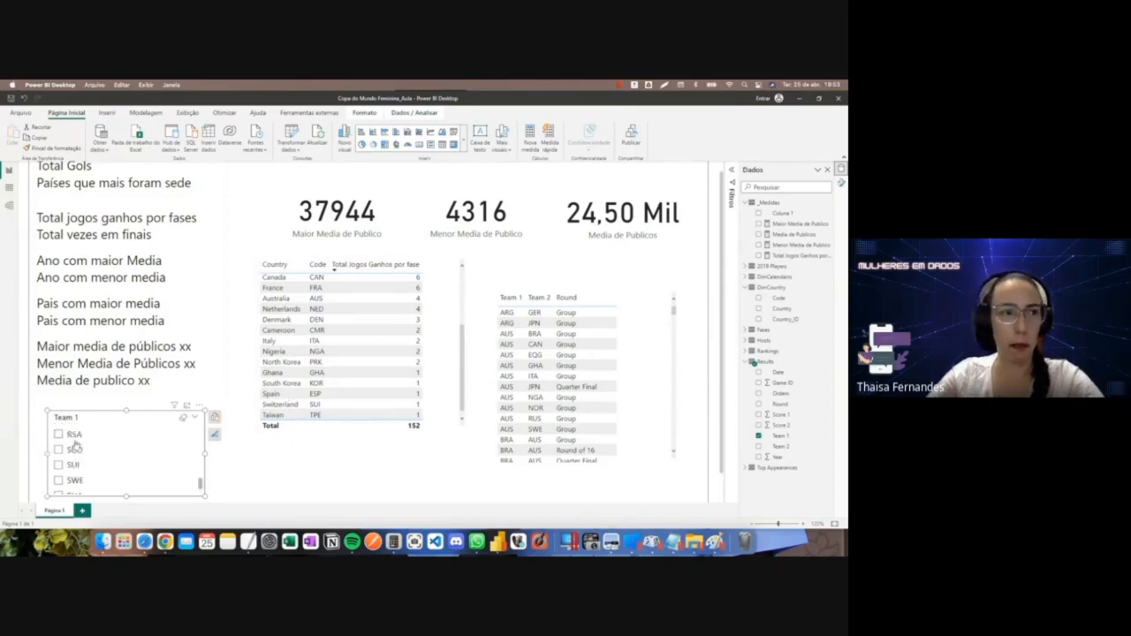
scroll(122, 453, "up", 3)
scroll(123, 453, "up", 5)
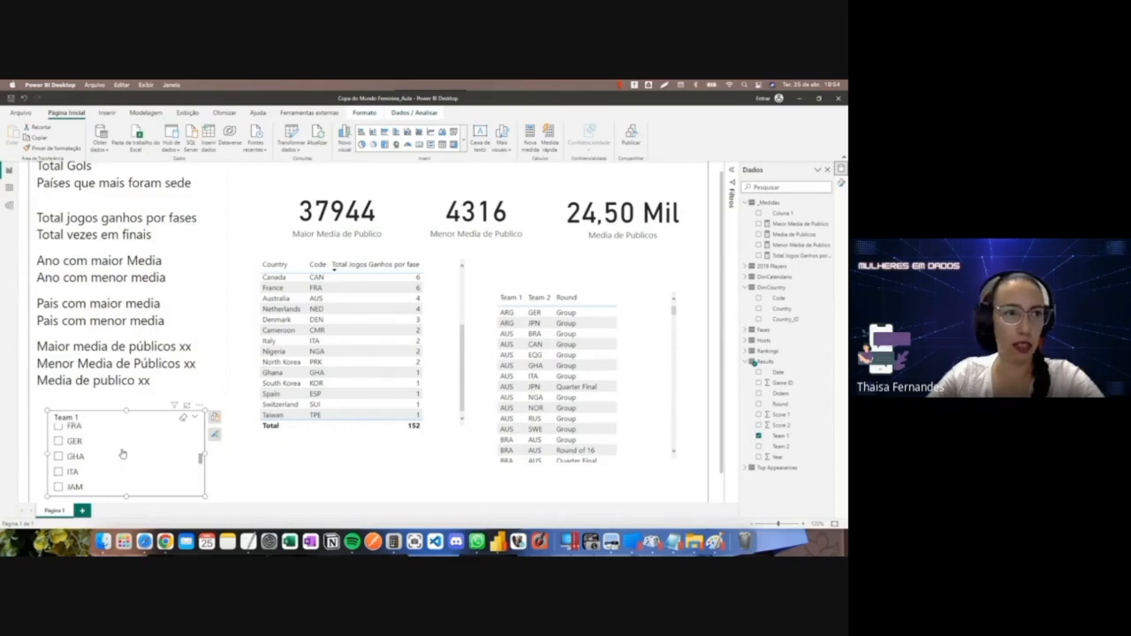
left_click(70, 437)
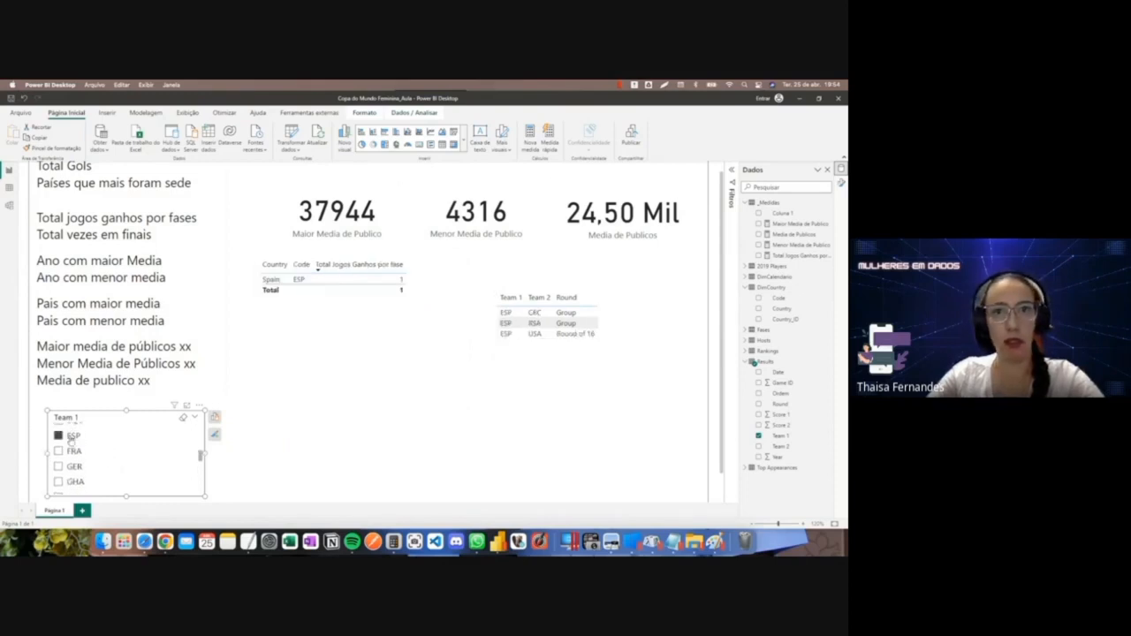
Add the Score 1 and Score 2 fields from Results to the Team 1, Team 2 and Round table.
left_click(559, 380)
left_click(762, 414)
left_click(760, 429)
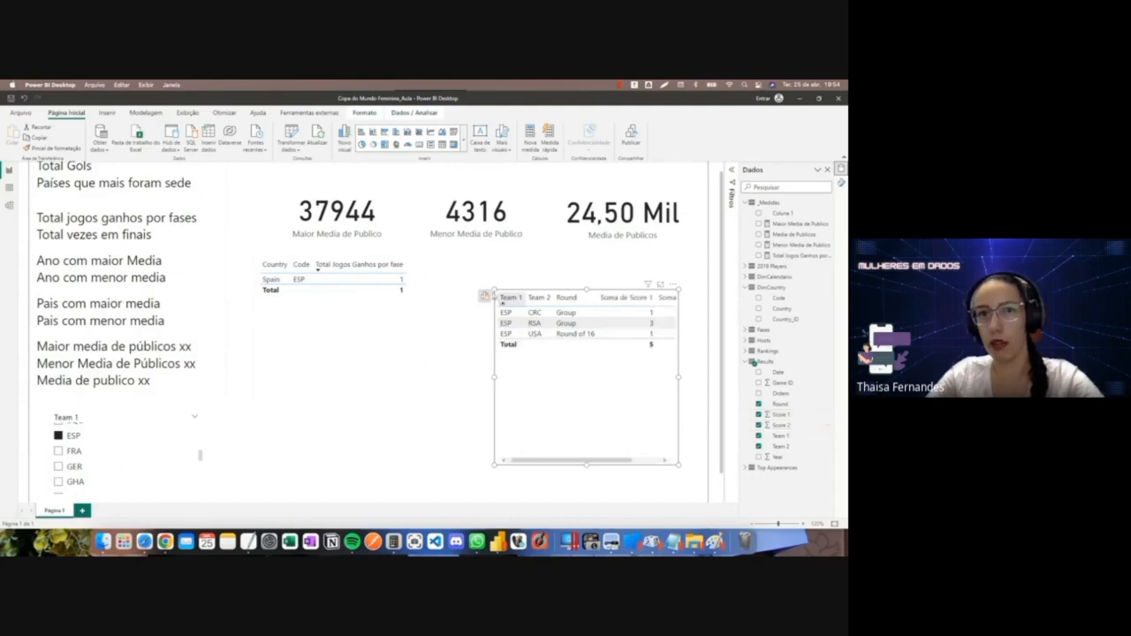
Set Score 1 and Score 2 in the games table to Não resumir, and widen the table slightly to fit both columns.
left_click(485, 295)
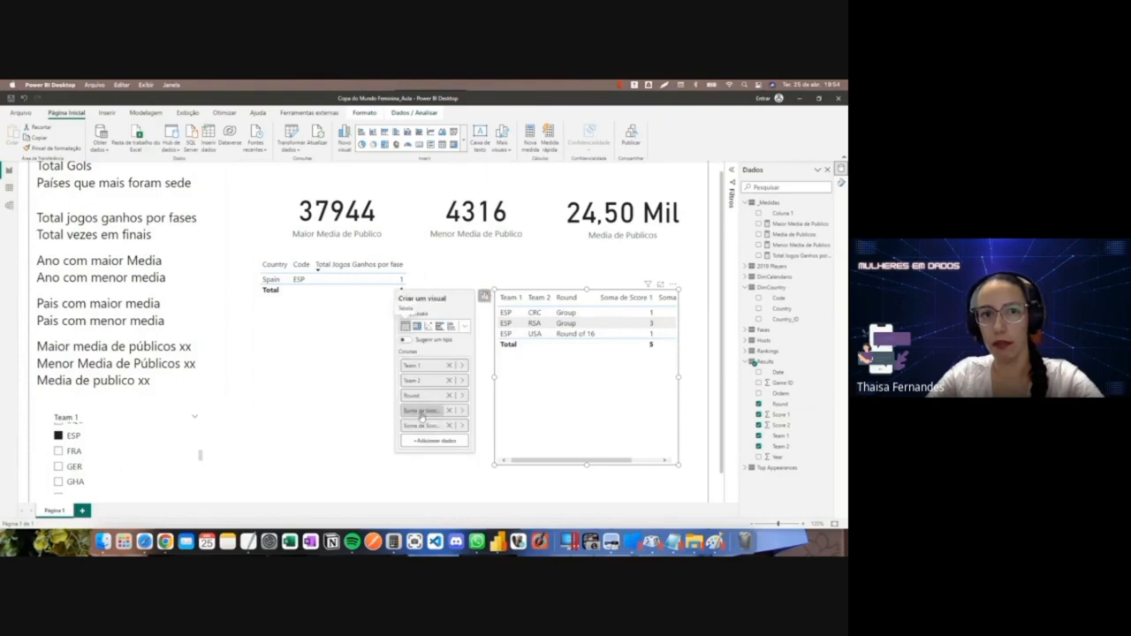
left_click(459, 411)
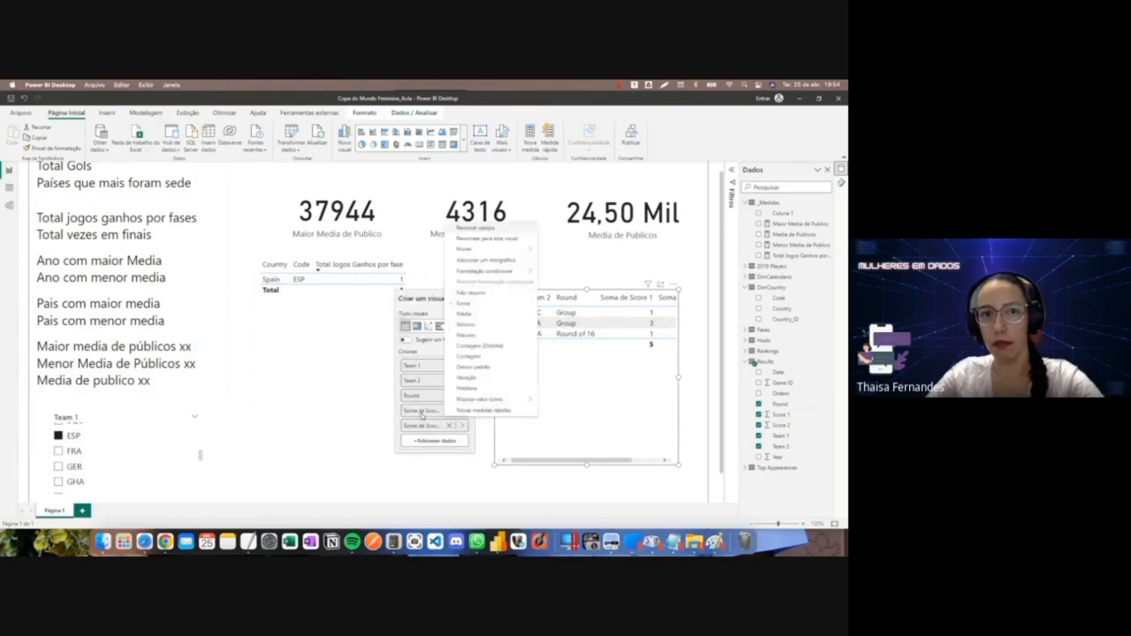
left_click(466, 292)
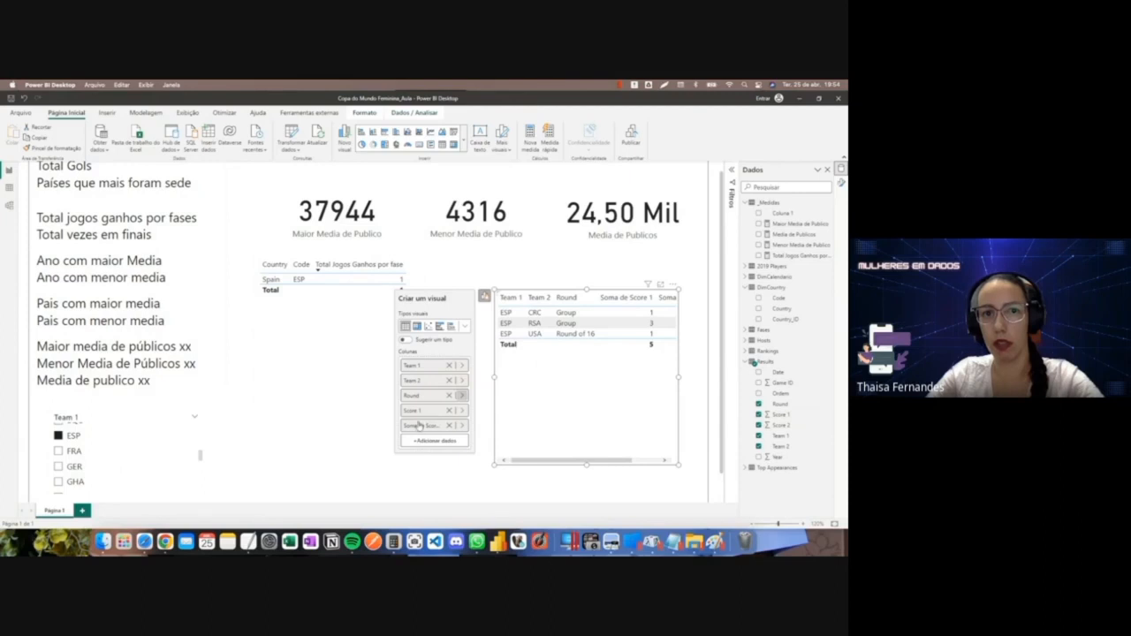
left_click(419, 427)
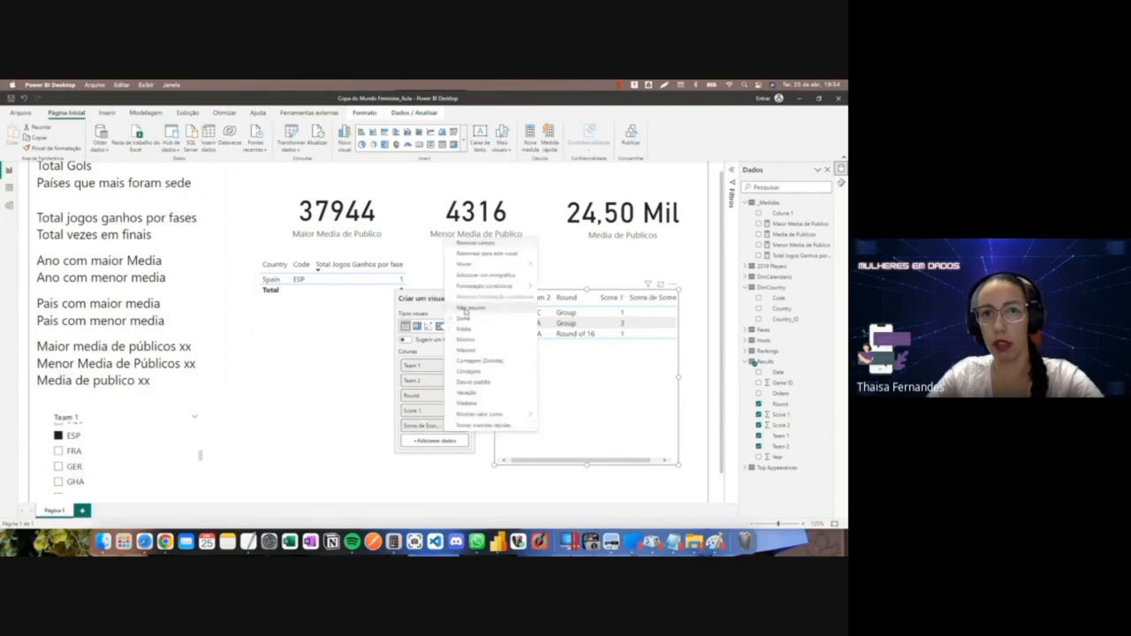
left_click(465, 308)
left_click_drag(680, 381, 688, 380)
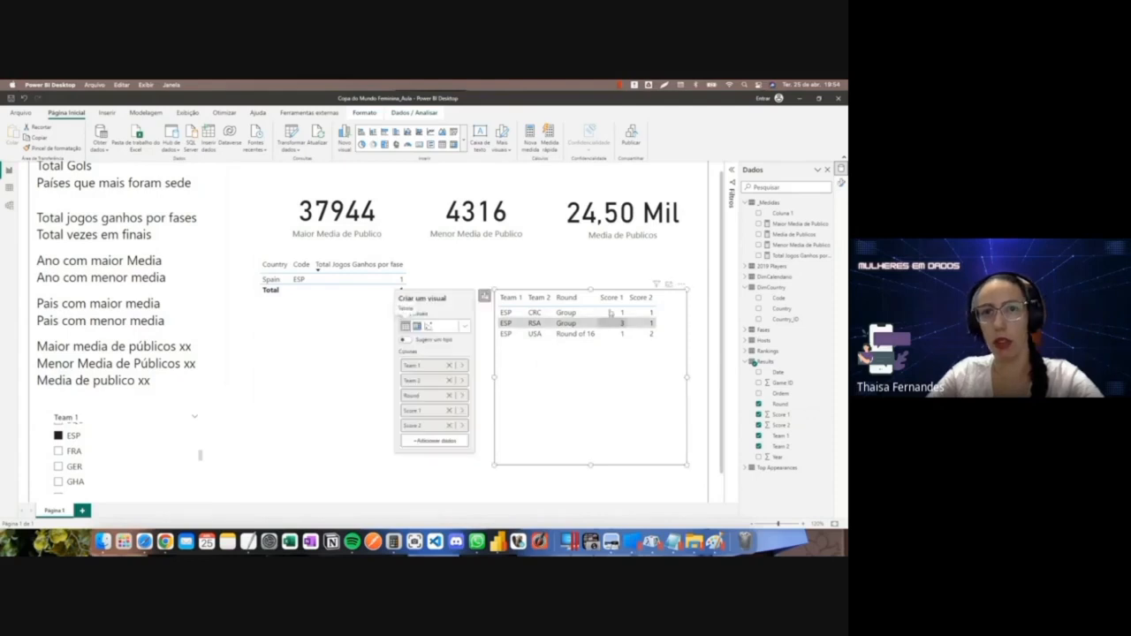
left_click(539, 276)
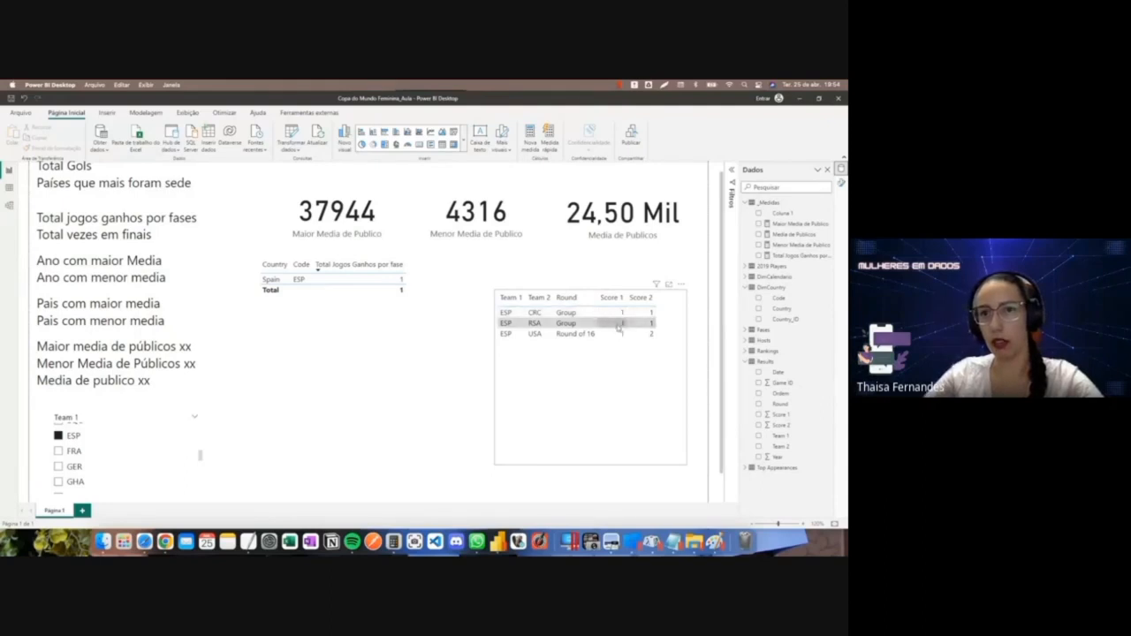
Clear ESP from the Team 1 slicer, review the full country table, and filter the report to ITA.
left_click(73, 436)
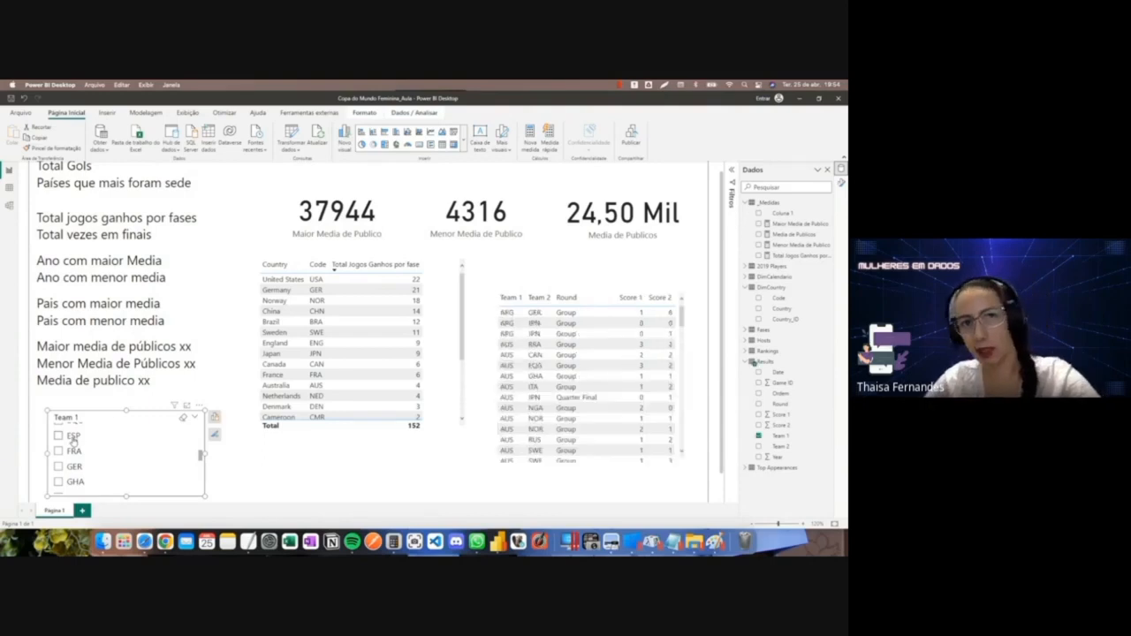
scroll(430, 377, "down", 3)
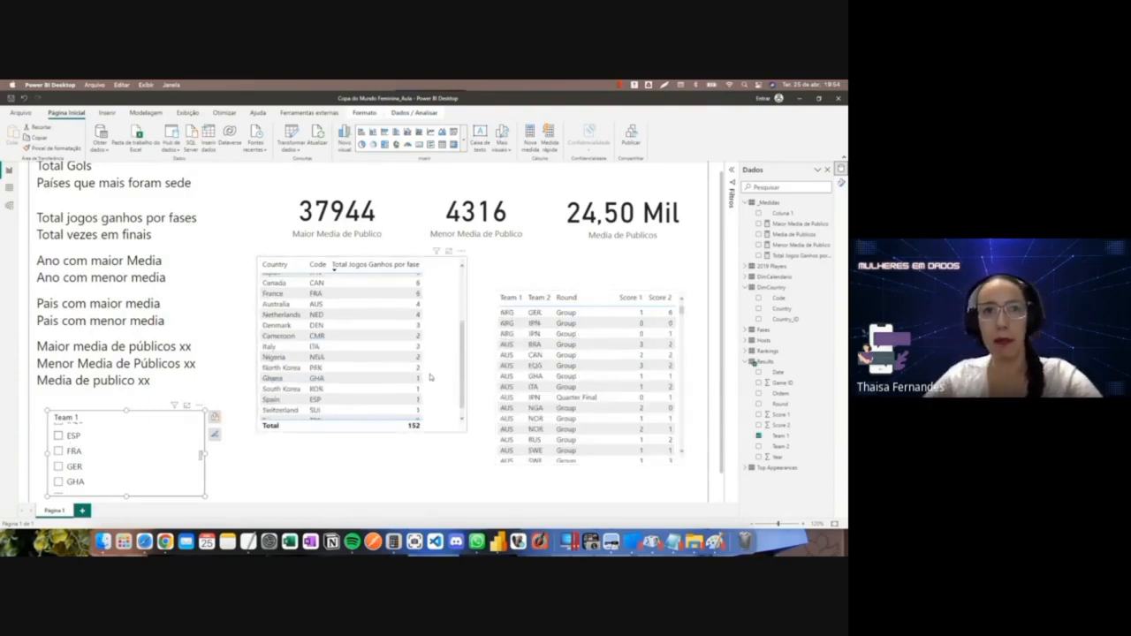
scroll(75, 453, "down", 3)
left_click(73, 448)
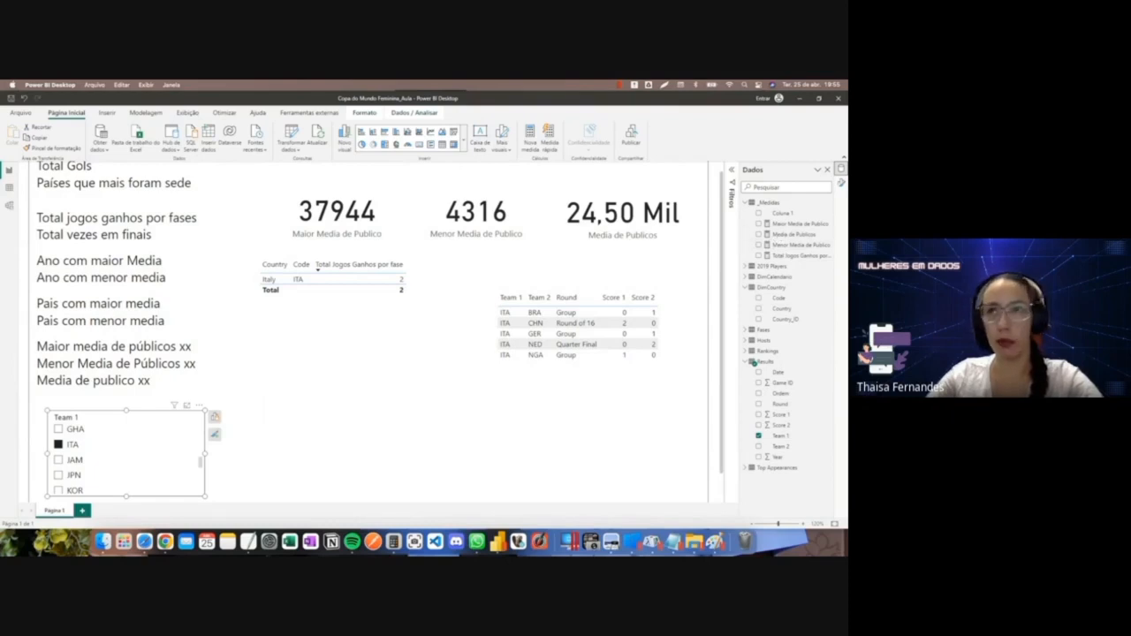
Open the Total Jogos Ganhos por fase formula and start a vJogos2 variable with a CALCULATE function after the vJogos1 block.
left_click(789, 255)
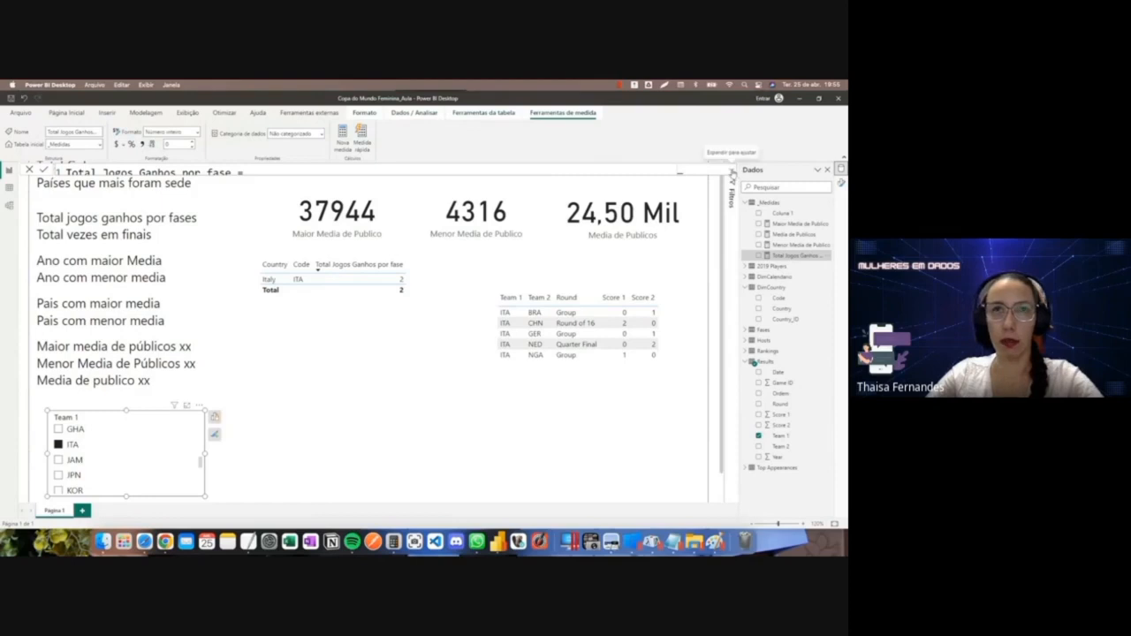
left_click(732, 172)
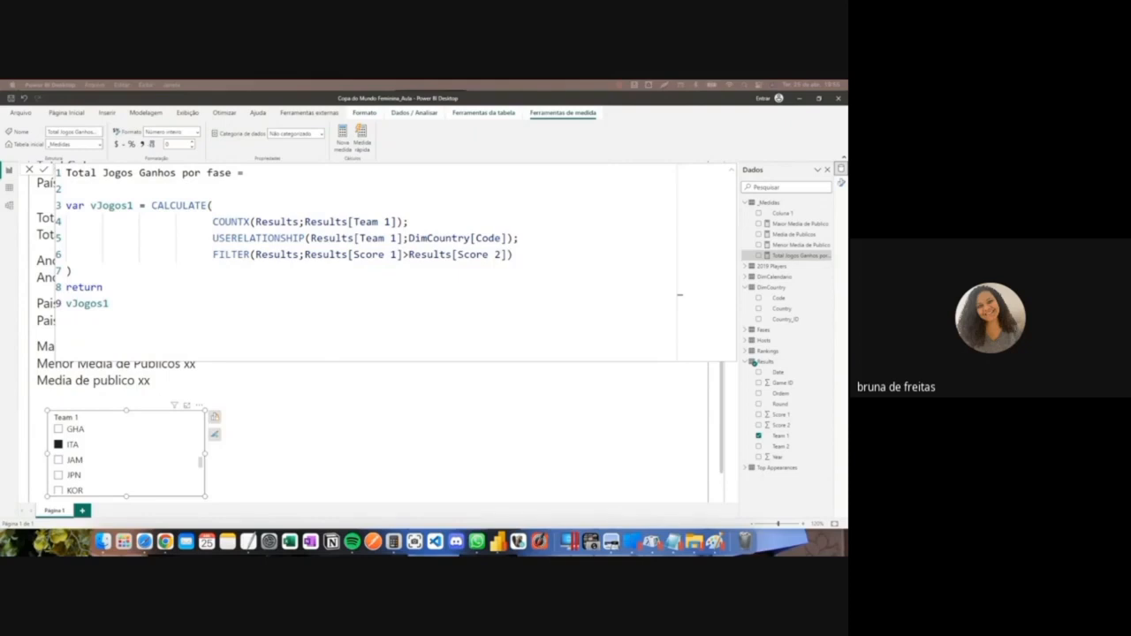
left_click(671, 107)
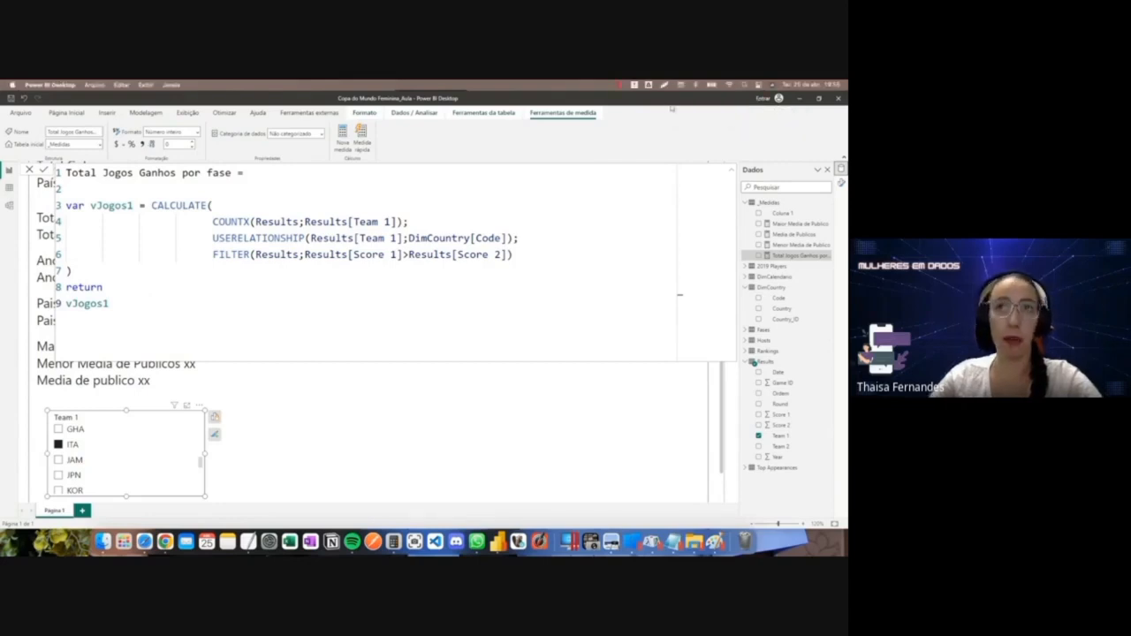
left_click(159, 269)
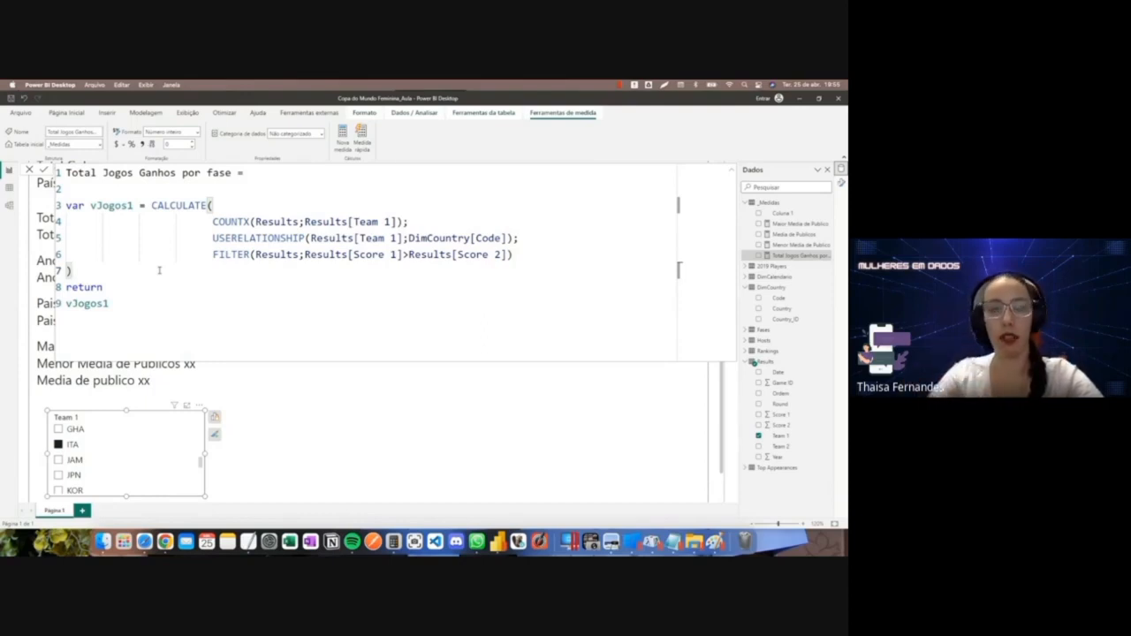
key("Return")
type("v")
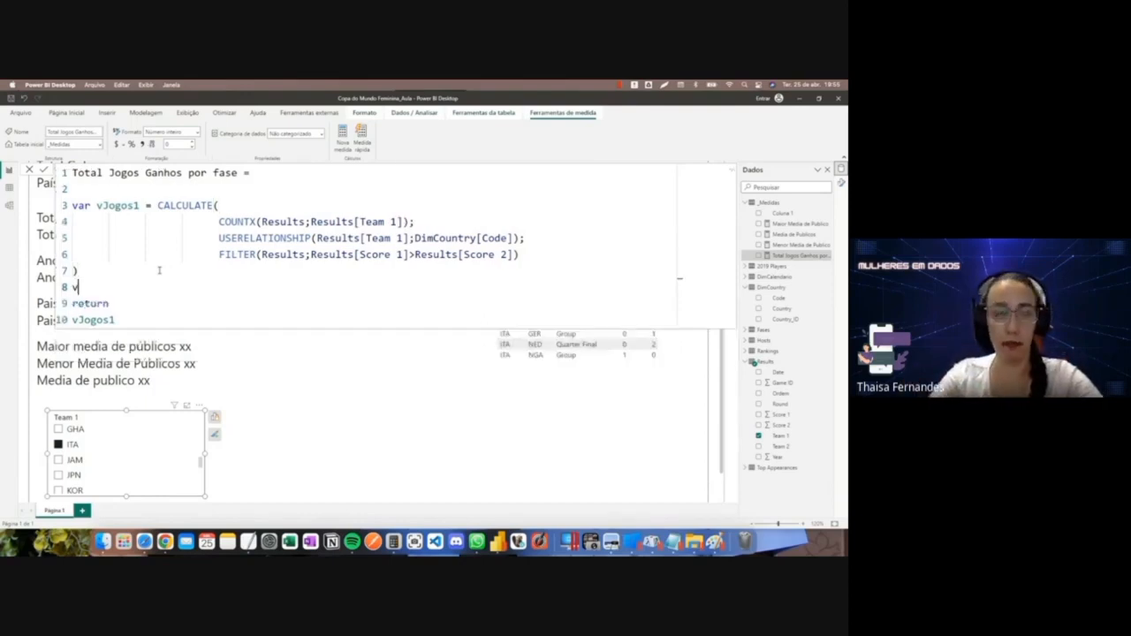
type("ar vJogos2 = ca")
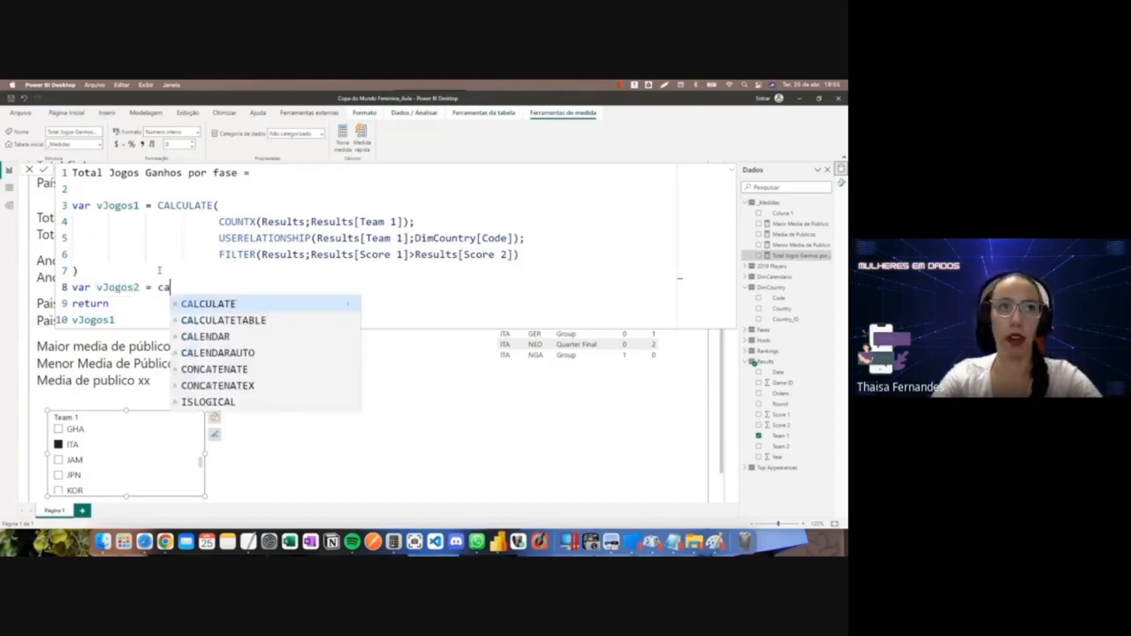
key("Tab")
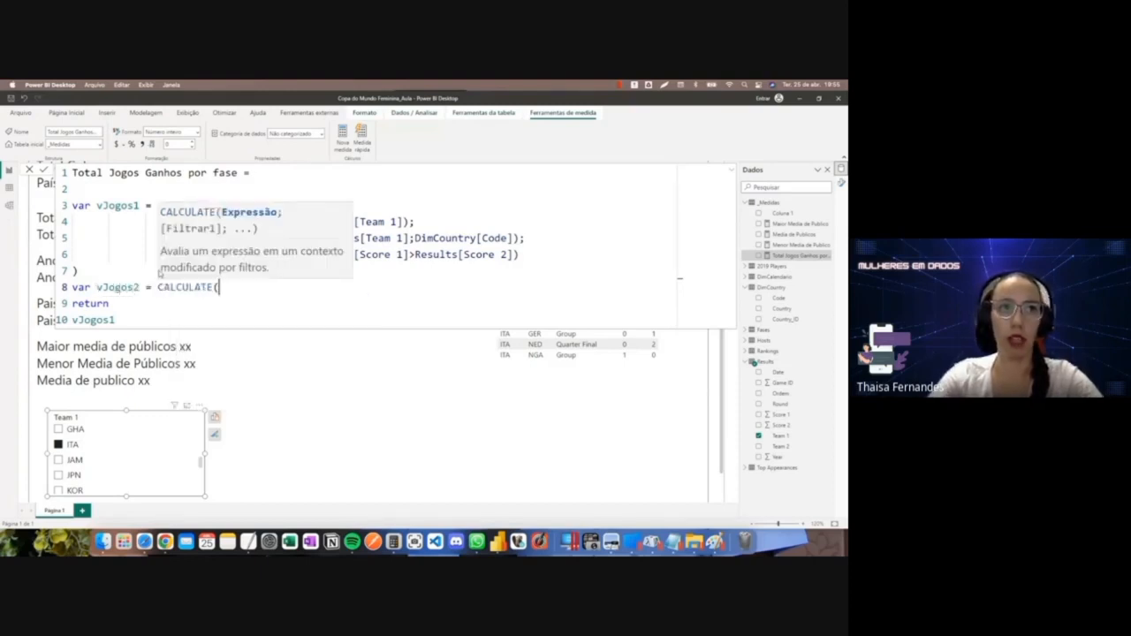
key("shift+Return")
key("Tab")
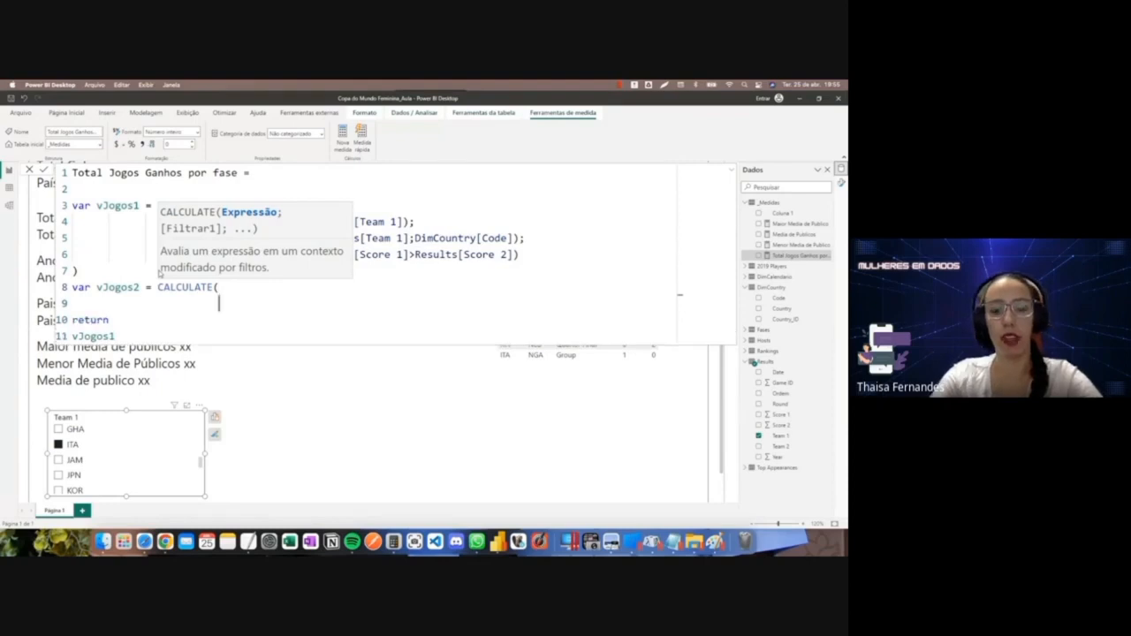
Enter COUNTX(Results;Results[Team 2]); as the expression of the vJogos2 CALCULATE.
type("count")
key("Down")
key("Down")
key("Down")
key("Down")
key("Down")
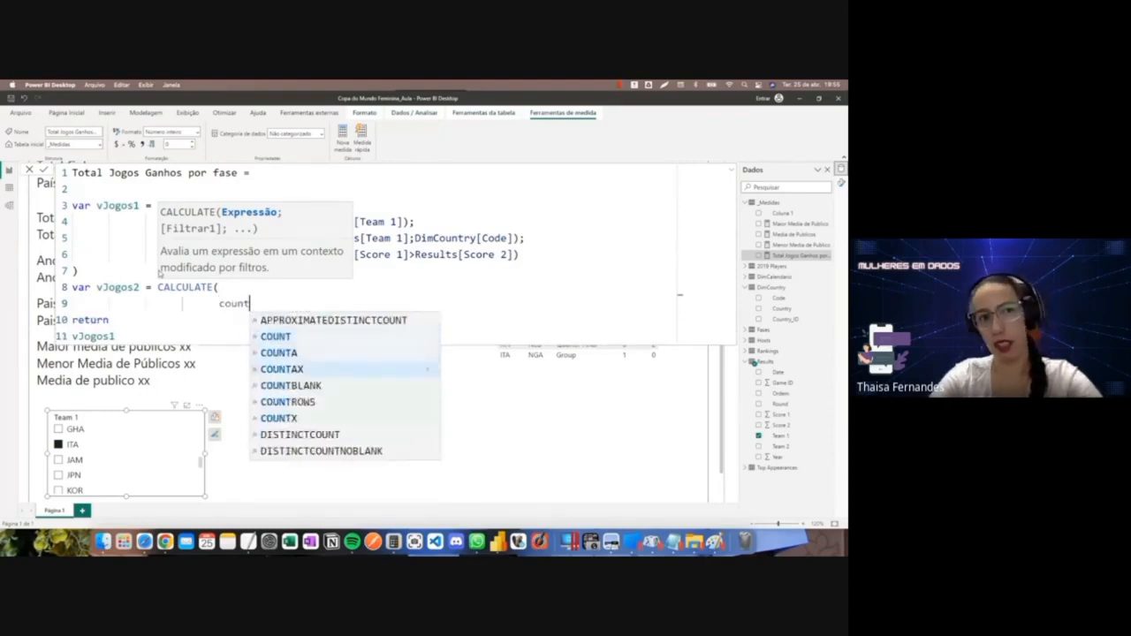
key("Tab")
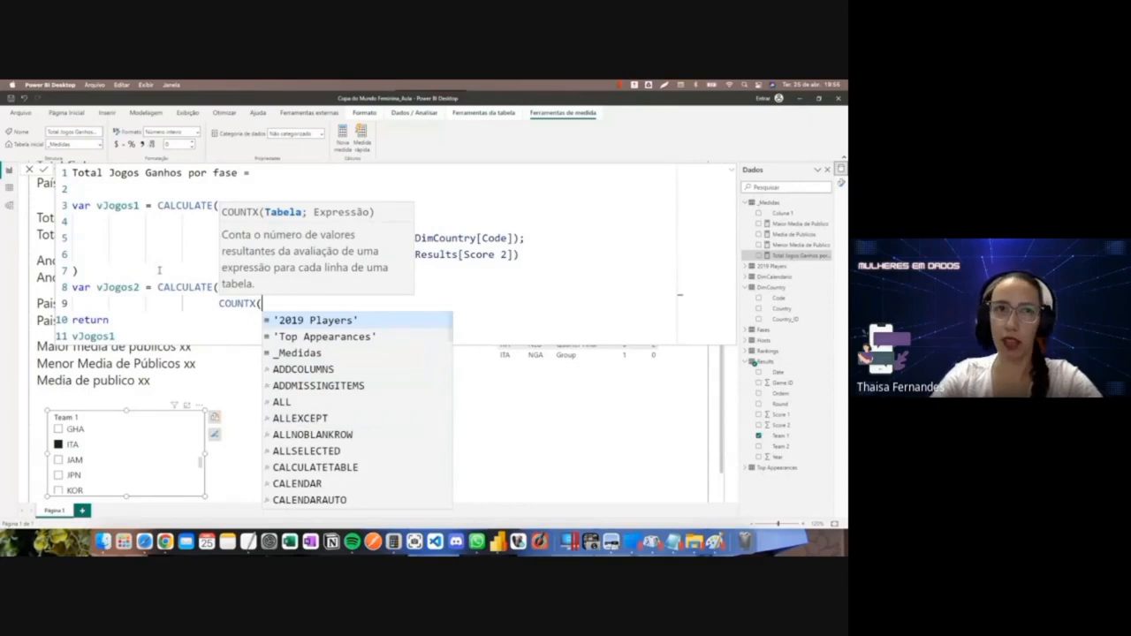
left_click(460, 289)
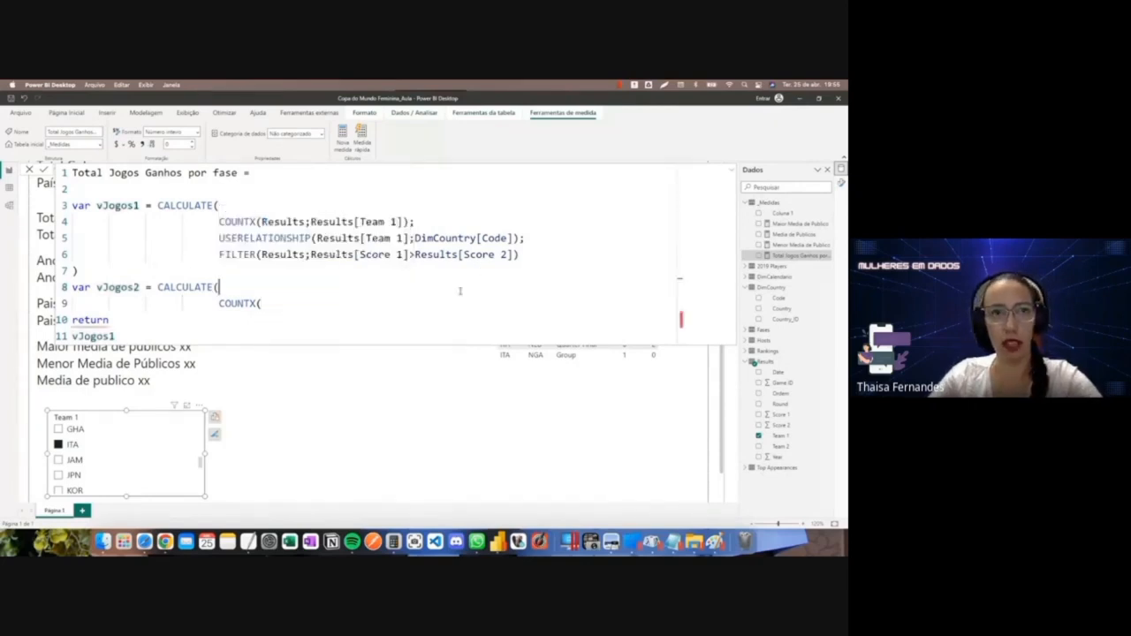
type("Results")
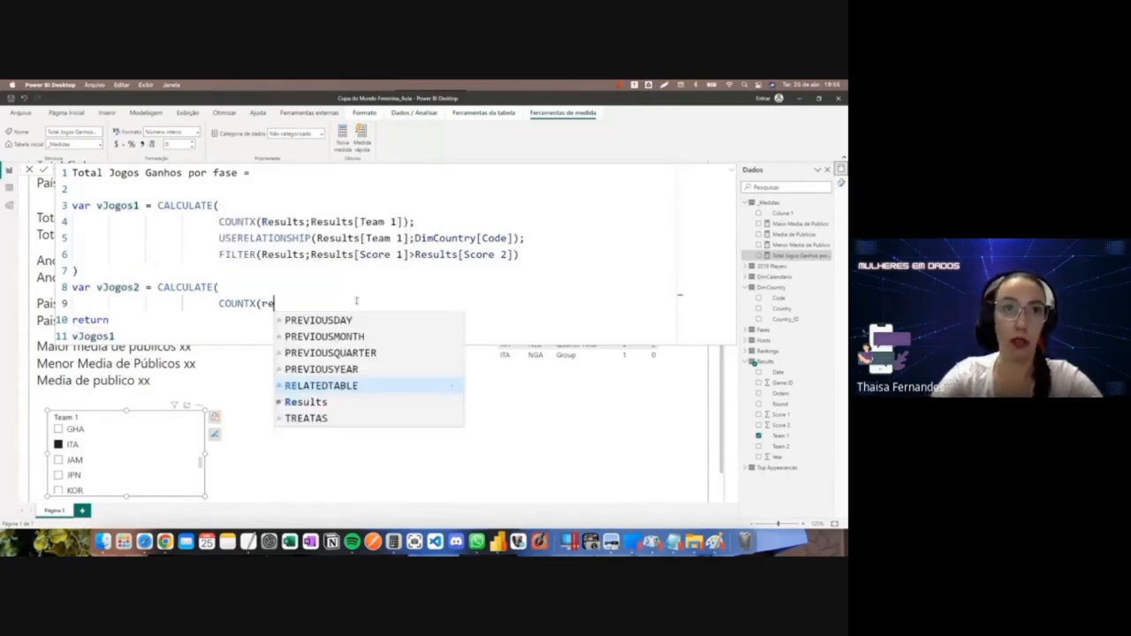
type(";team")
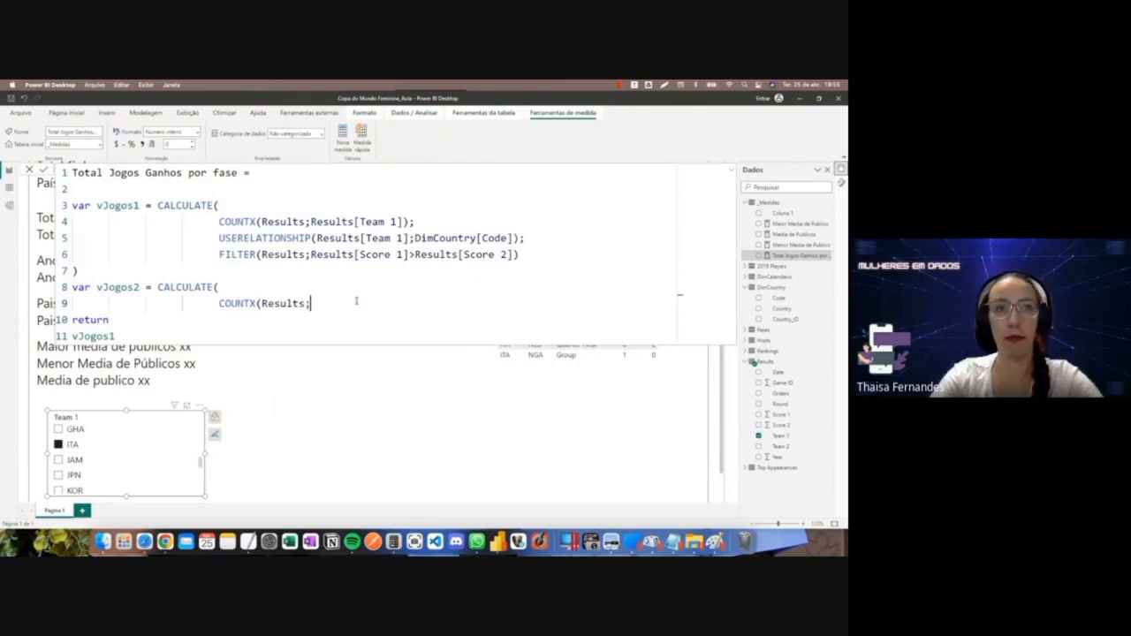
key("Down")
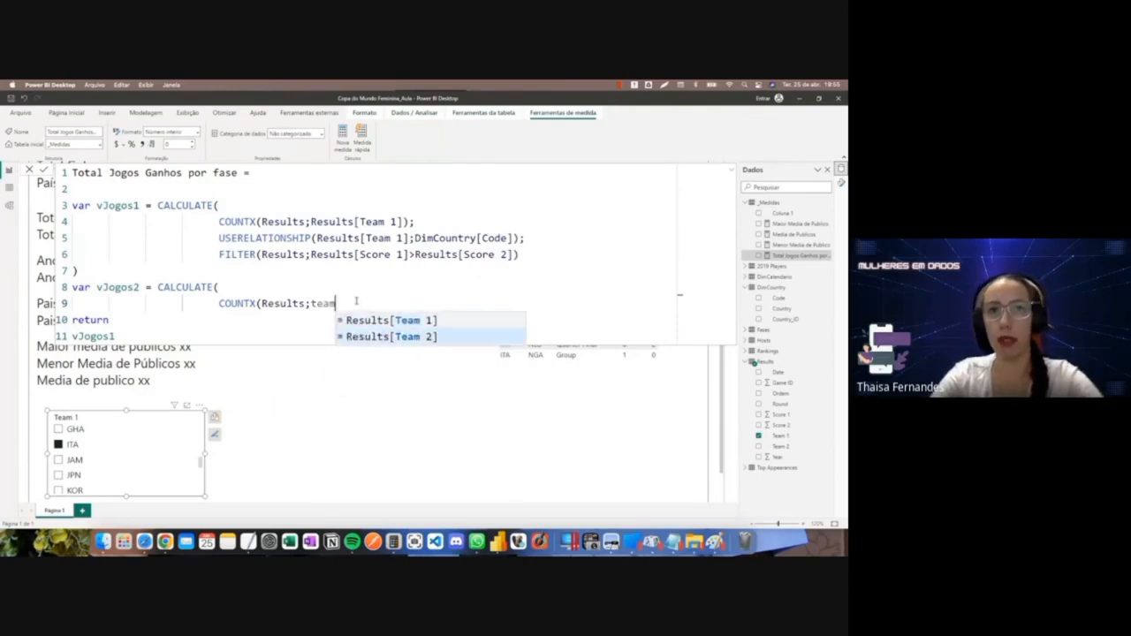
key("Tab")
type(")")
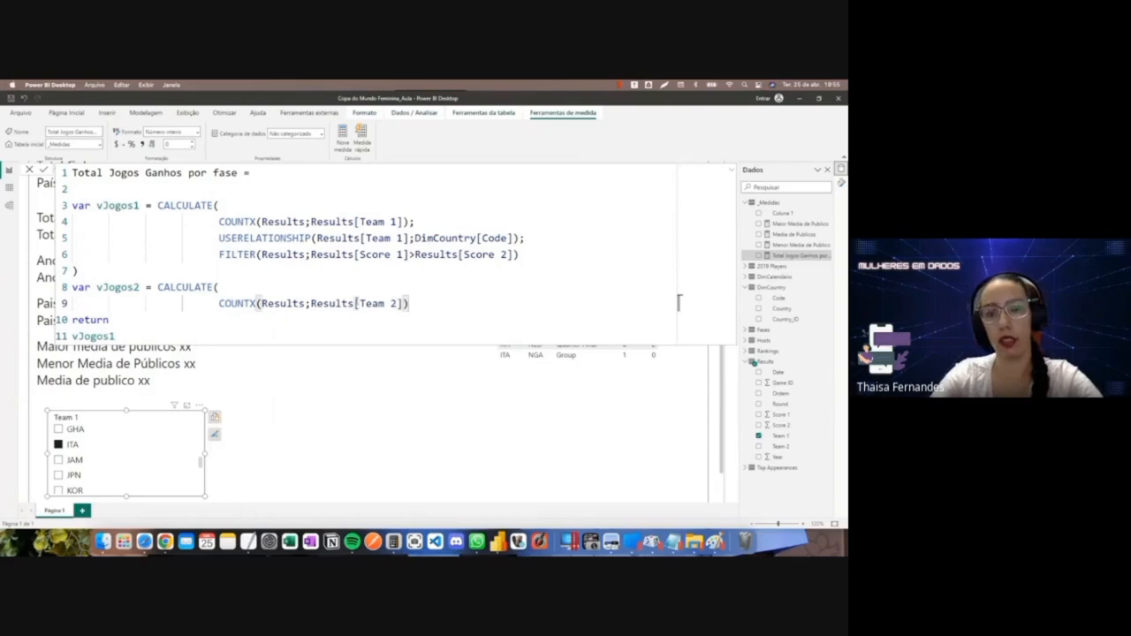
type(";")
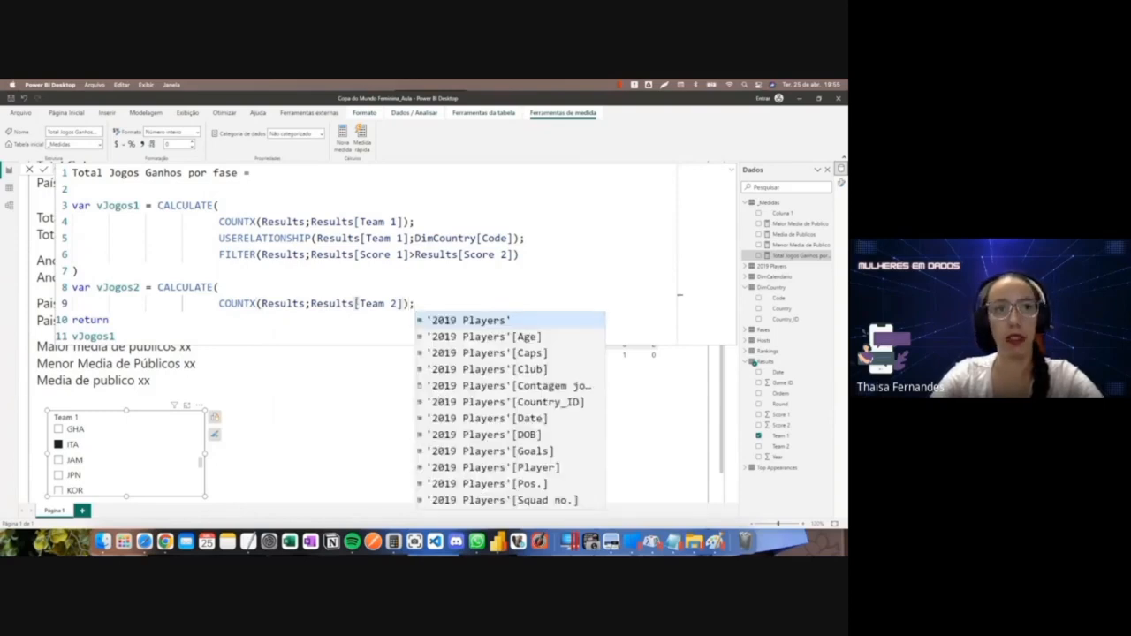
Add USERELATIONSHIP(Results[Team 2];DimCountry[Code]); as the next argument of the vJogos2 CALCULATE.
key("shift+Return")
type("usere")
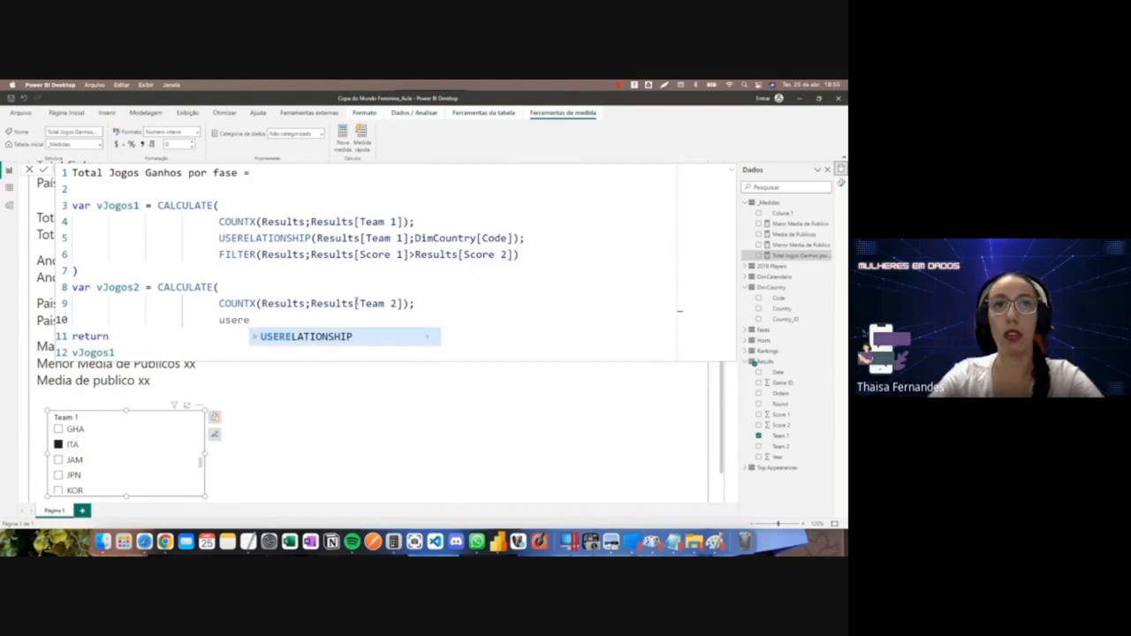
key("Tab")
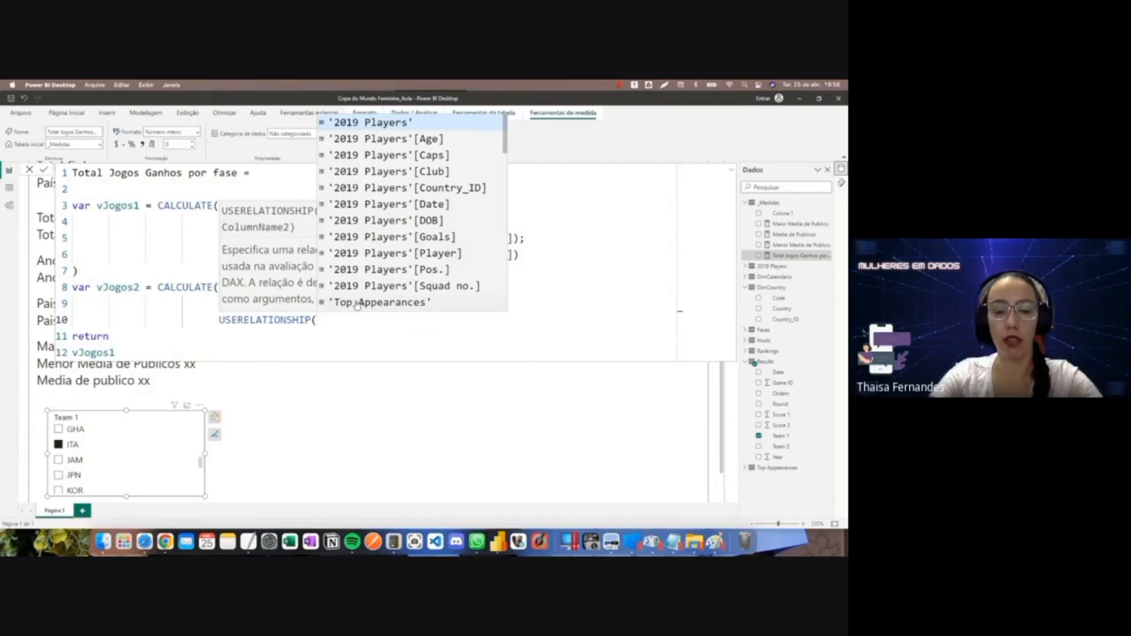
type("results")
key("Down")
key("Down")
key("Down")
key("Down")
key("Down")
key("Down")
key("Down")
key("Down")
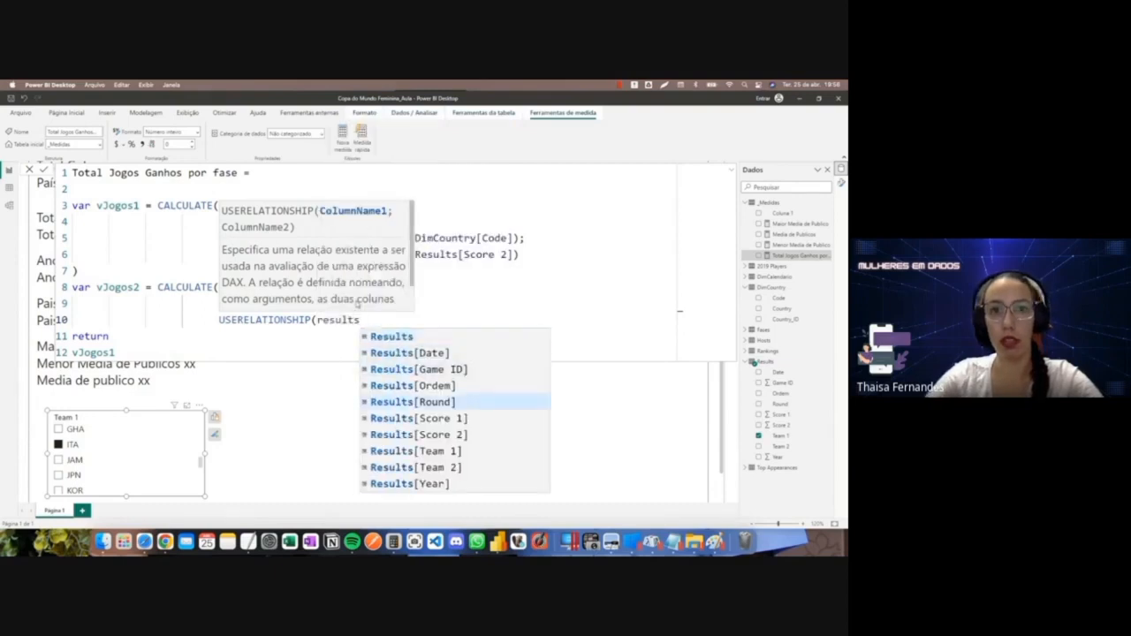
key("Tab")
type(";dim")
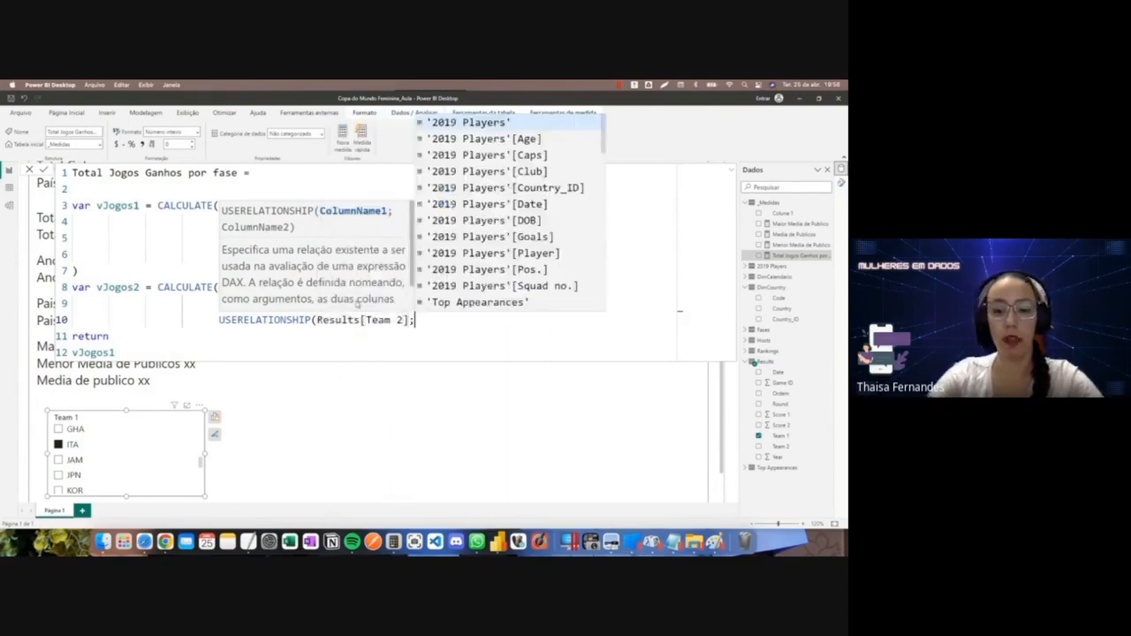
key("Down")
key("Down")
key("Down")
key("Down")
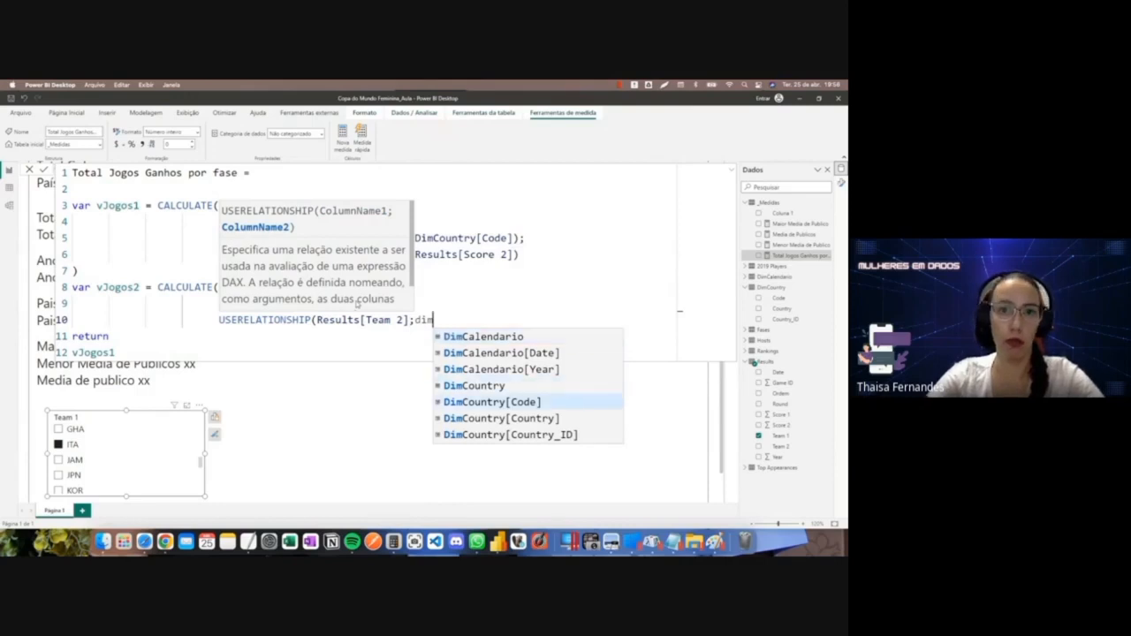
key("Tab")
type(");")
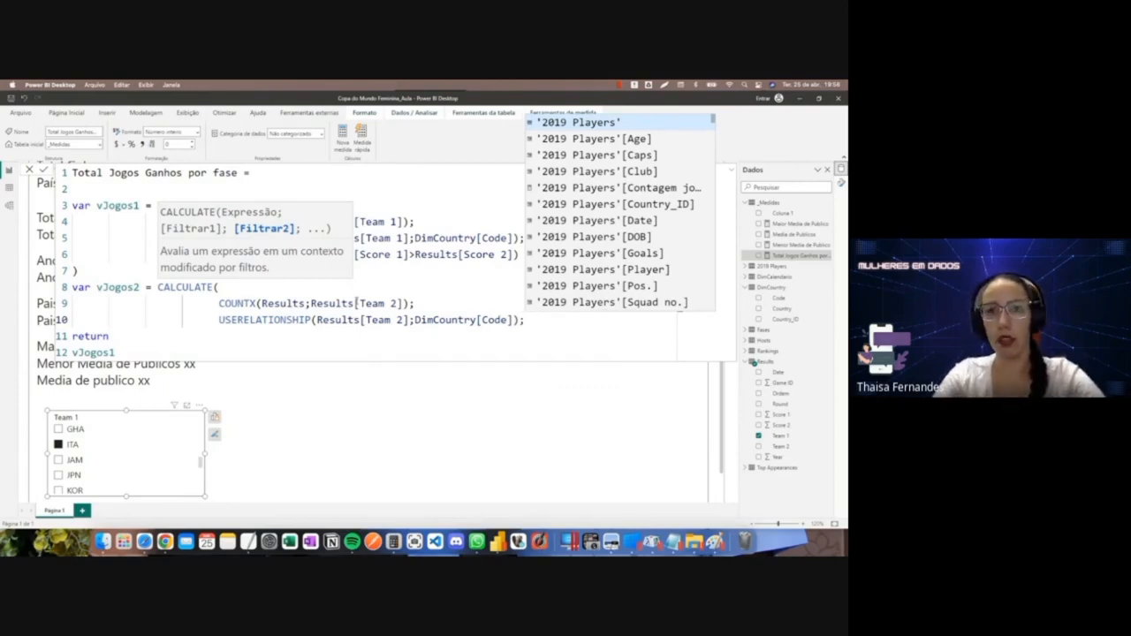
Add the filter argument FILTER(Results;Results[Score 2]>Results[Score 1]) to the vJogos2 CALCULATE.
key("Return")
type("FILTER(")
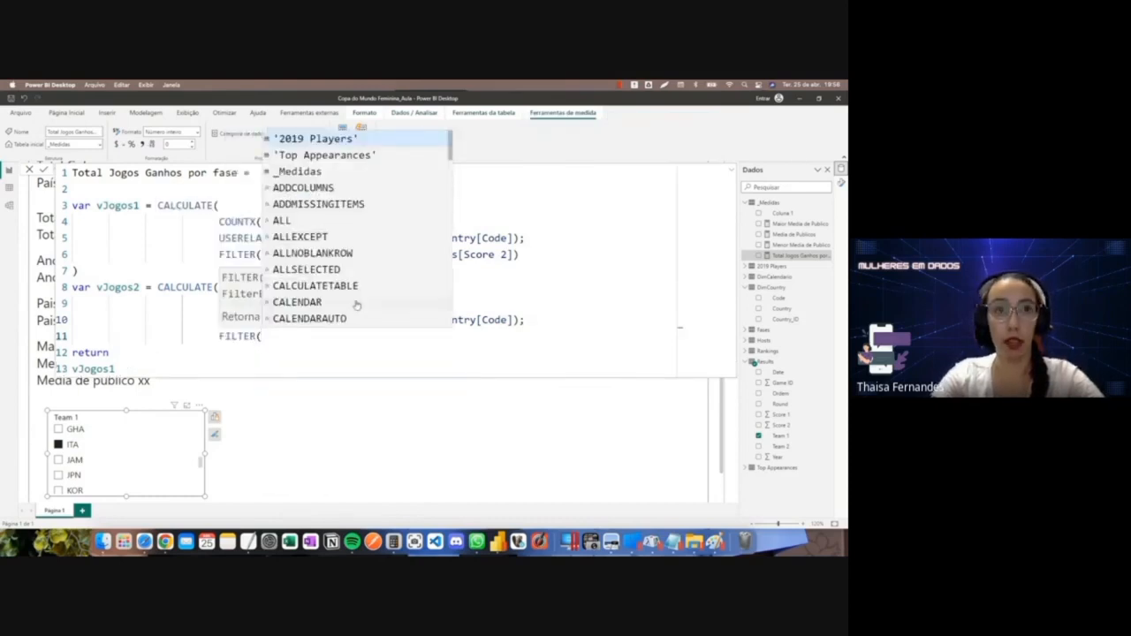
type("Results;")
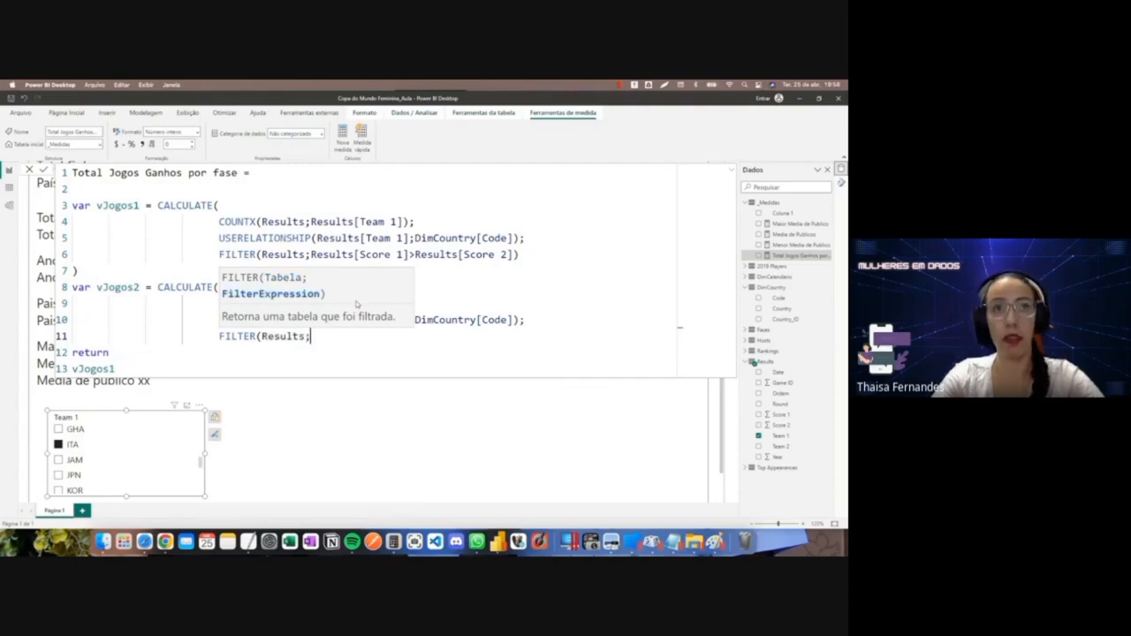
type("score")
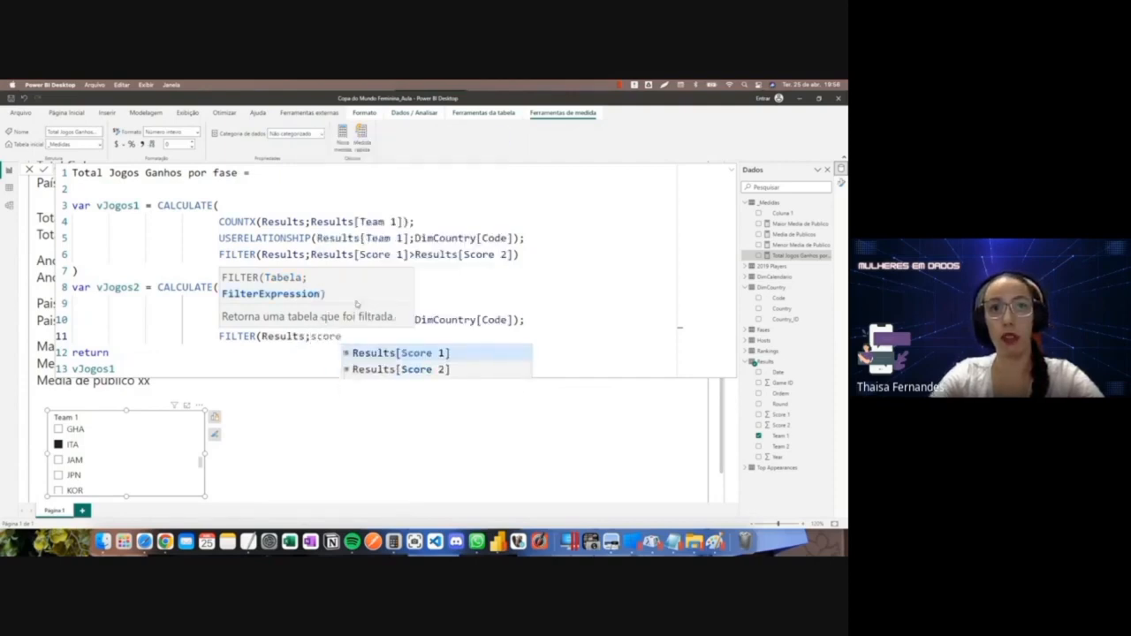
key("Down")
key("Tab")
type(">score")
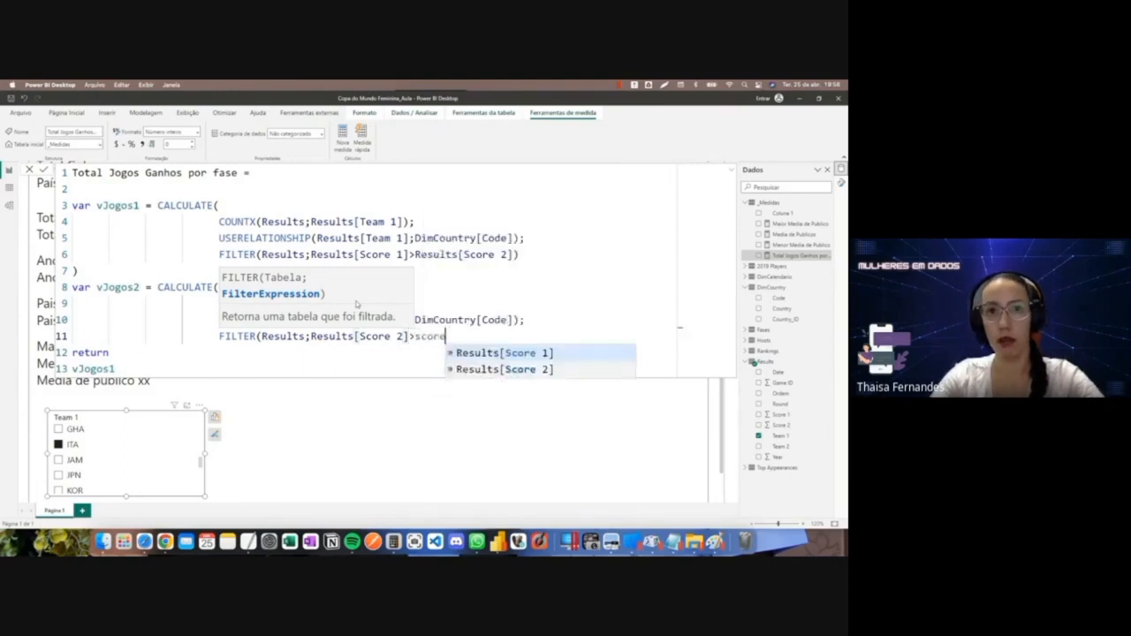
key("Tab")
type(")")
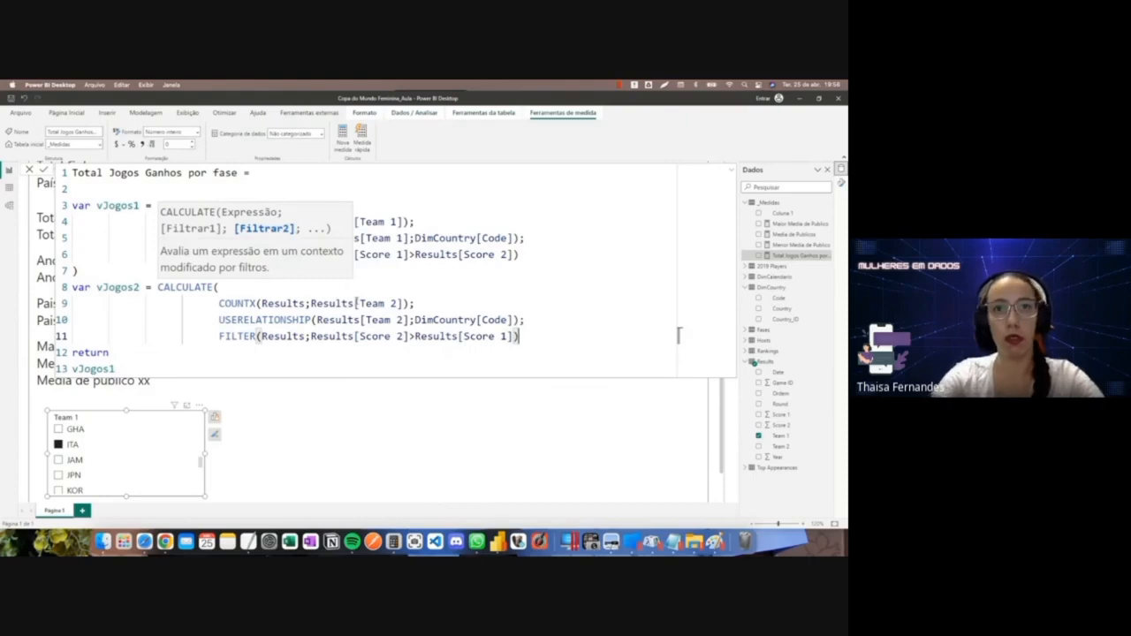
Close the vJogos2 CALCULATE on its own line, and indent the closing parenthesis of vJogos1 to align with its arguments.
type(")")
key("Left")
key("Return")
key("Up")
key("Up")
key("Up")
key("Up")
key("Up")
key("Left")
key("Right")
key("Tab")
key("Tab")
key("Tab")
key("Tab")
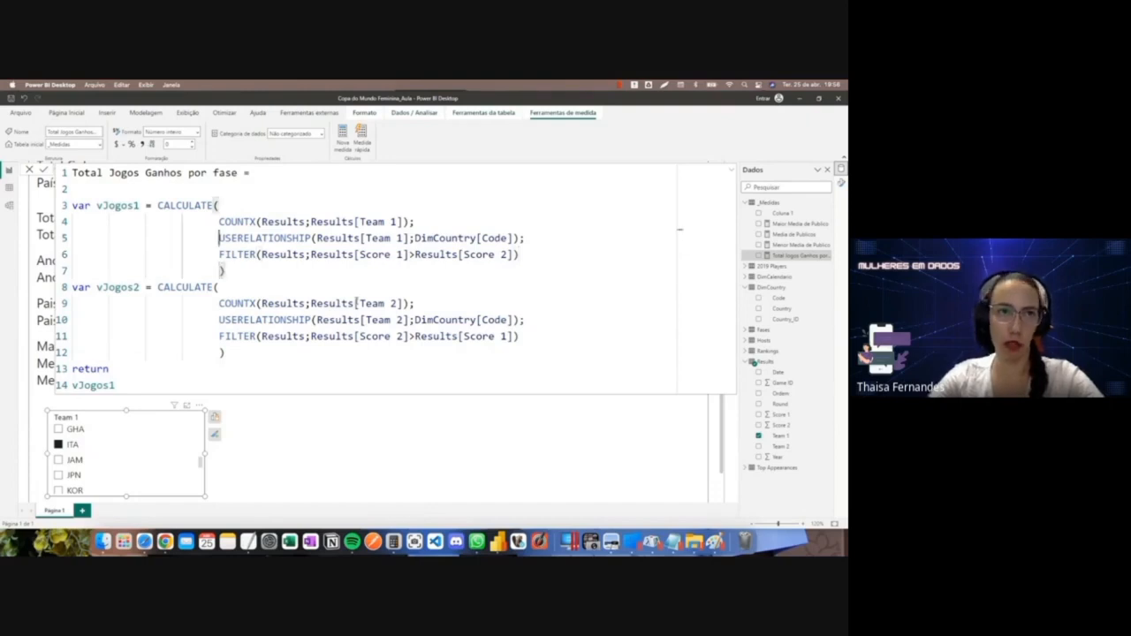
key("Down")
key("Down")
key("Down")
key("Down")
key("Down")
key("Down")
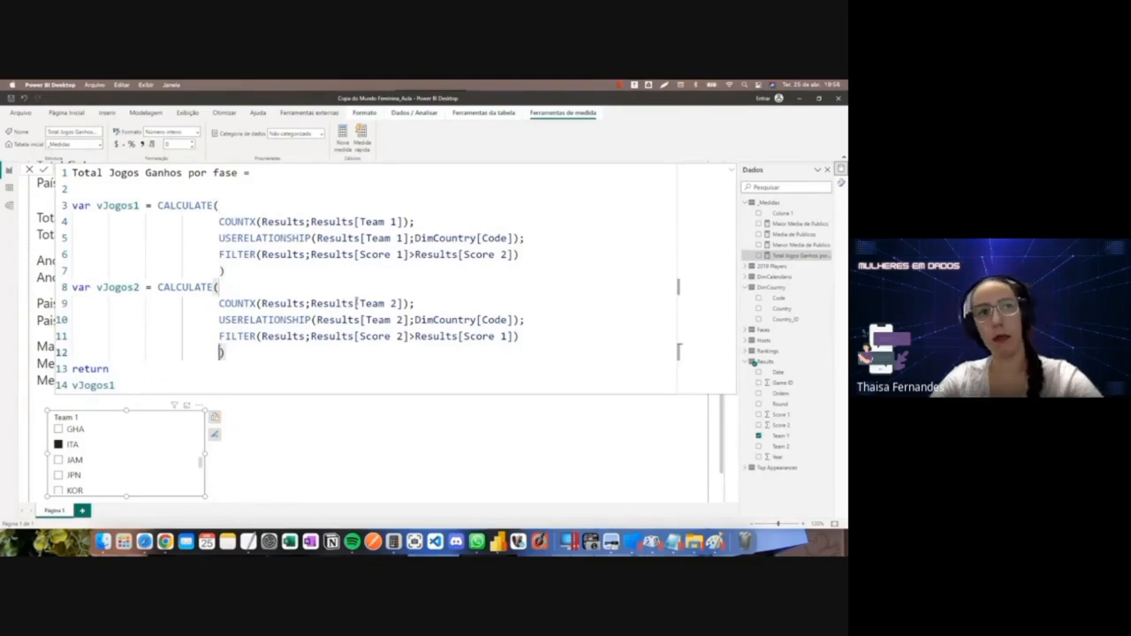
Insert a blank line between the vJogos2 block and the return statement.
key("Left")
key("Left")
key("Left")
key("Left")
key("Left")
key("Left")
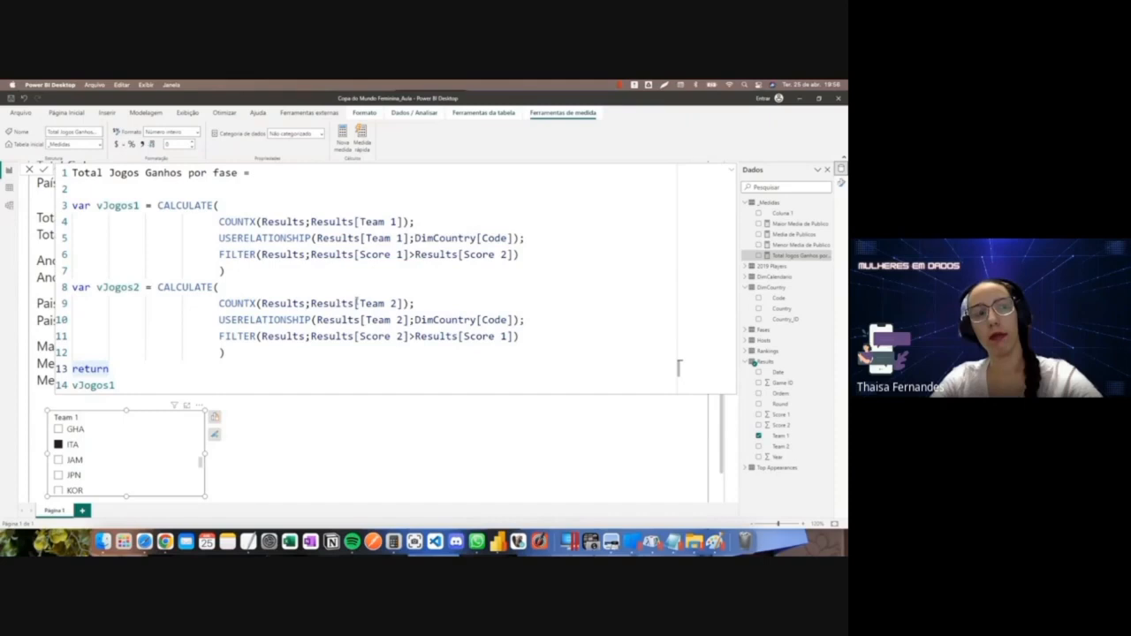
key("Return")
Change the returned expression to vJogos1 + vJogos2, commit the measure, and collapse the formula editor.
key("Down")
key("Right")
key("Right")
key("Right")
key("Right")
key("Right")
key("Right")
key("Right")
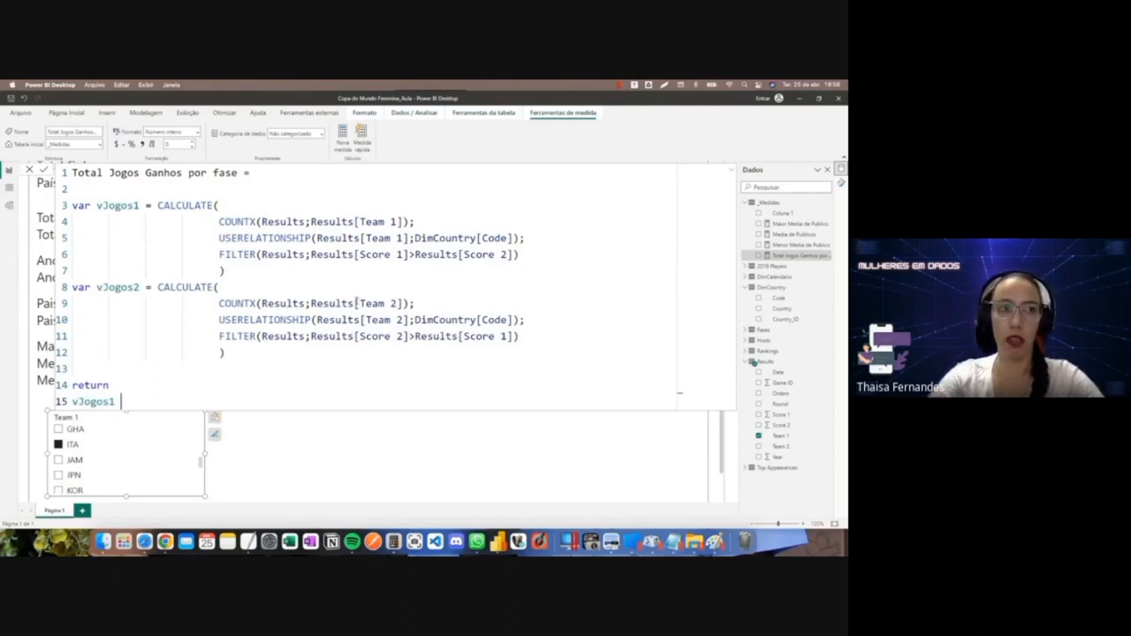
type("+ ")
type("vjogos")
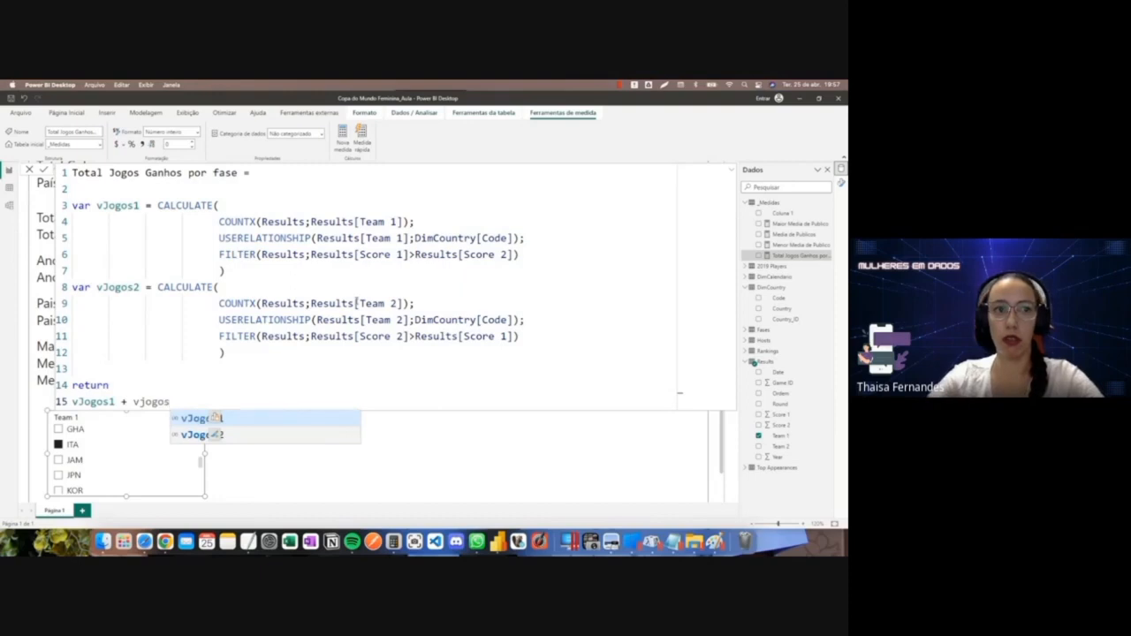
key("Down")
key("Tab")
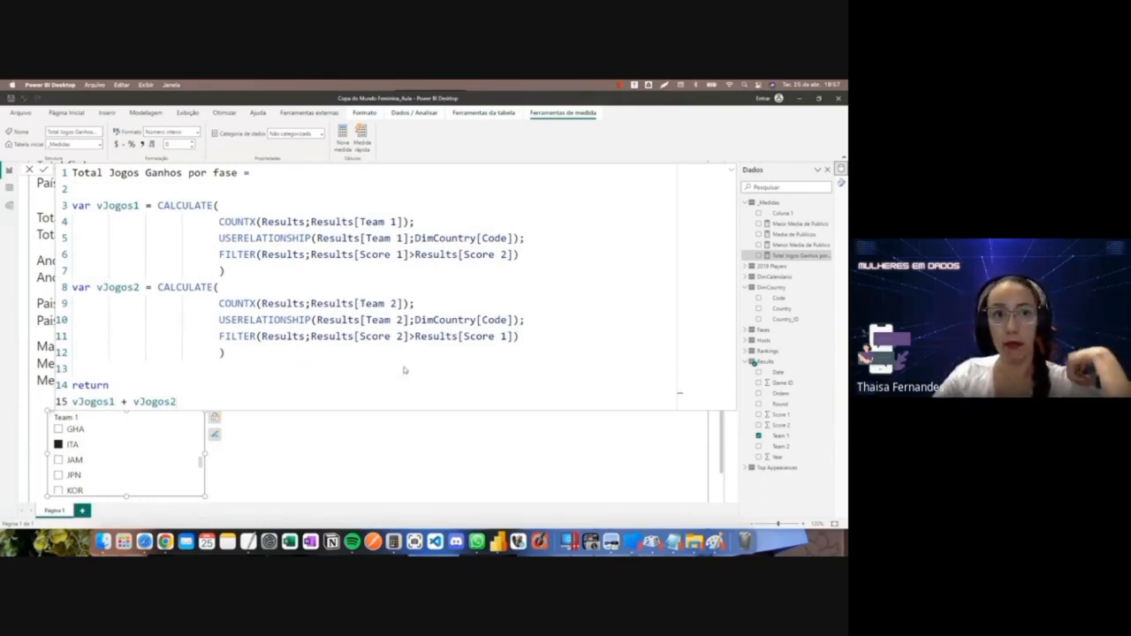
key("Return")
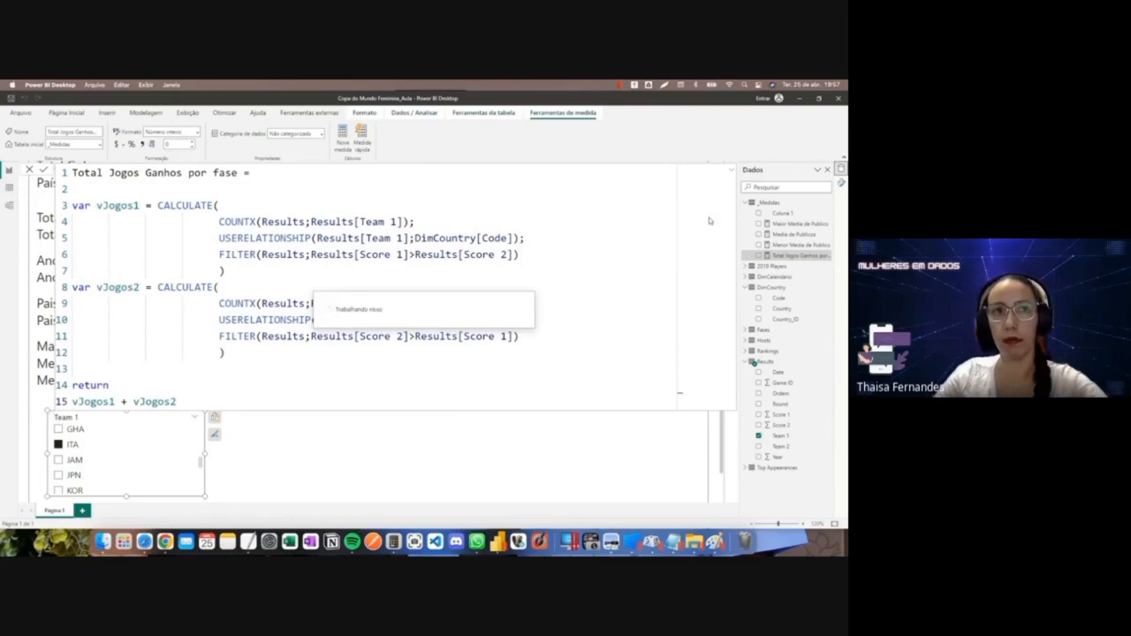
left_click(733, 173)
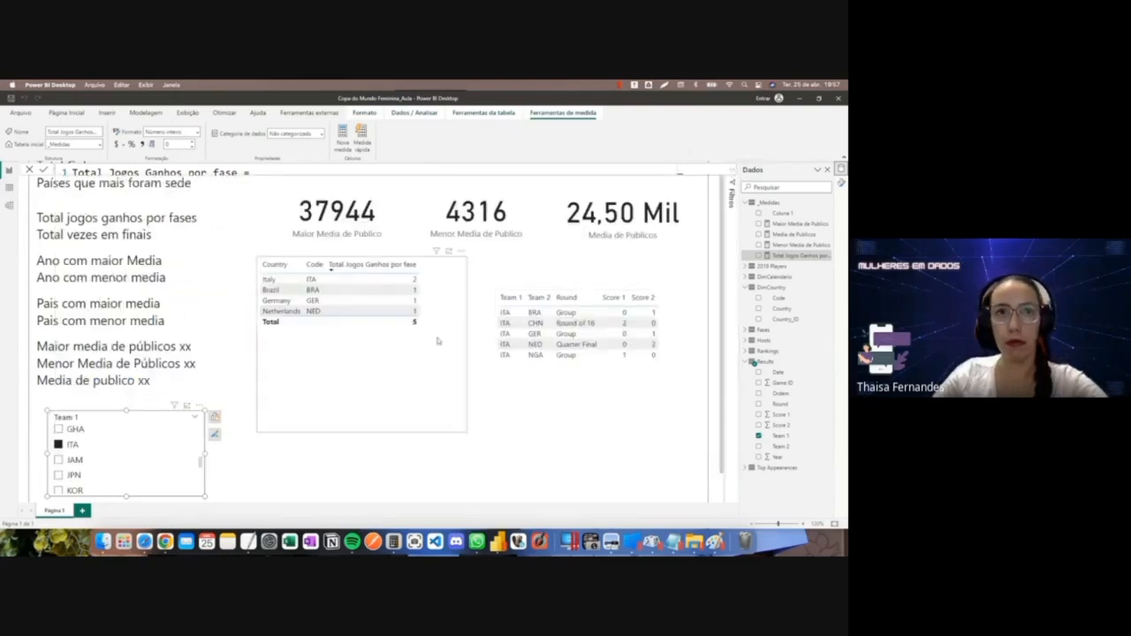
Clear ITA from the Team 1 slicer, review the country table's won games, and briefly check the report filtered to JPN.
left_click(58, 445)
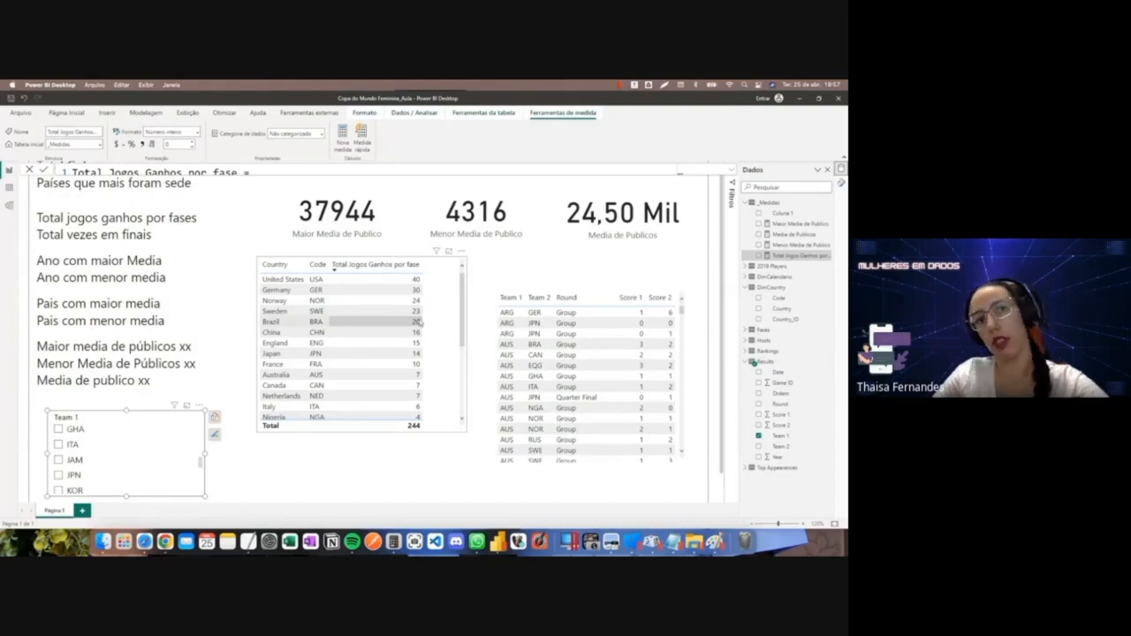
scroll(427, 324, "down", 3)
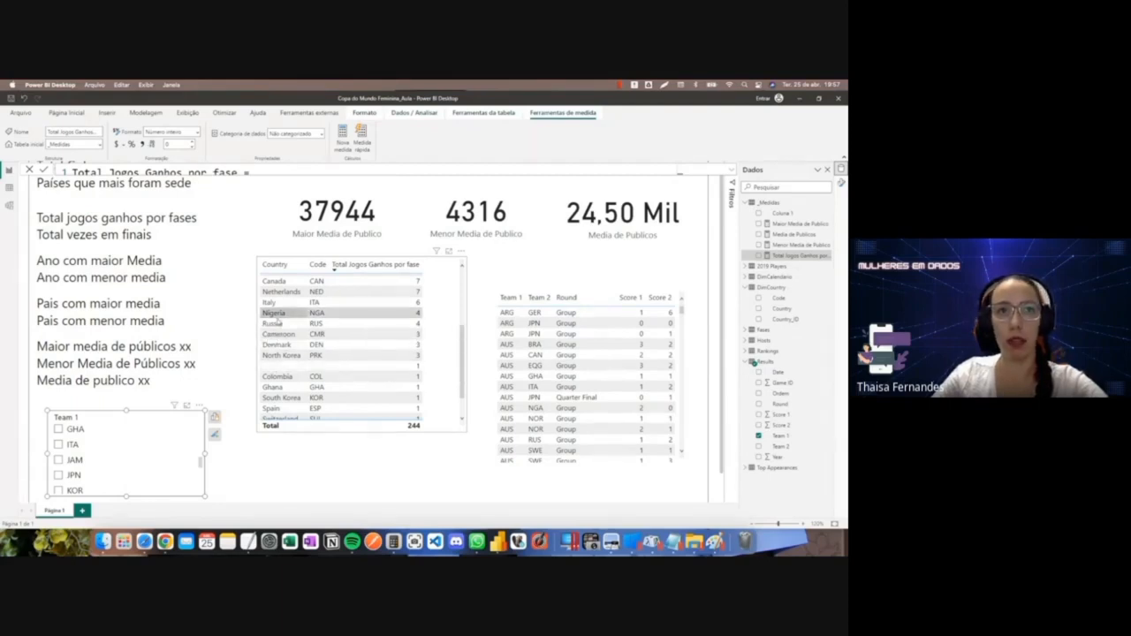
scroll(277, 321, "up", 2)
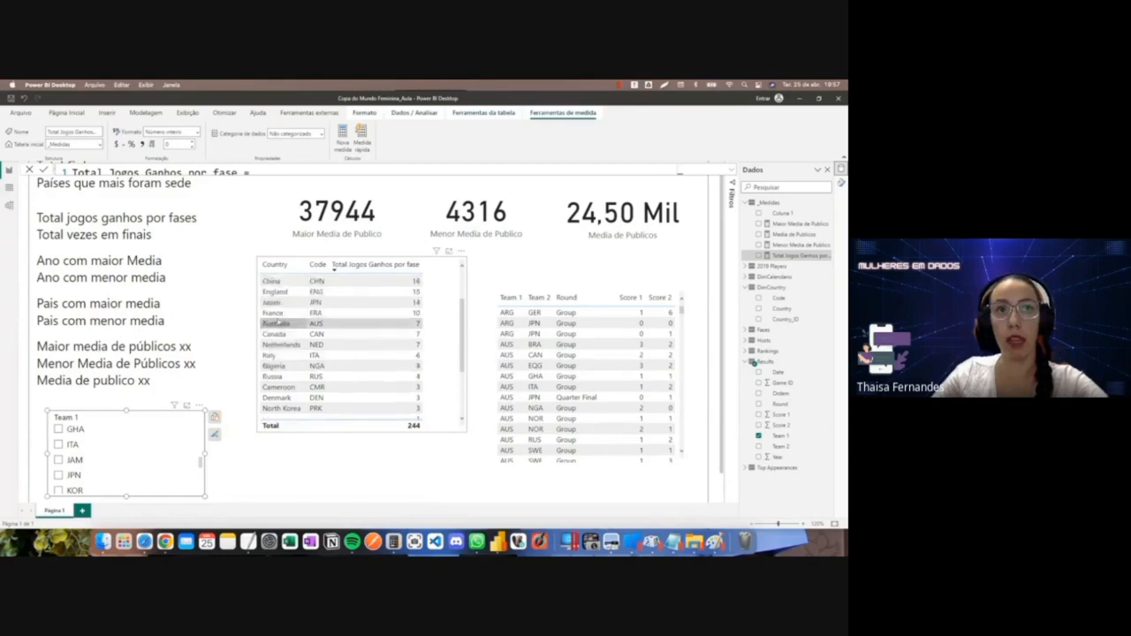
left_click(74, 475)
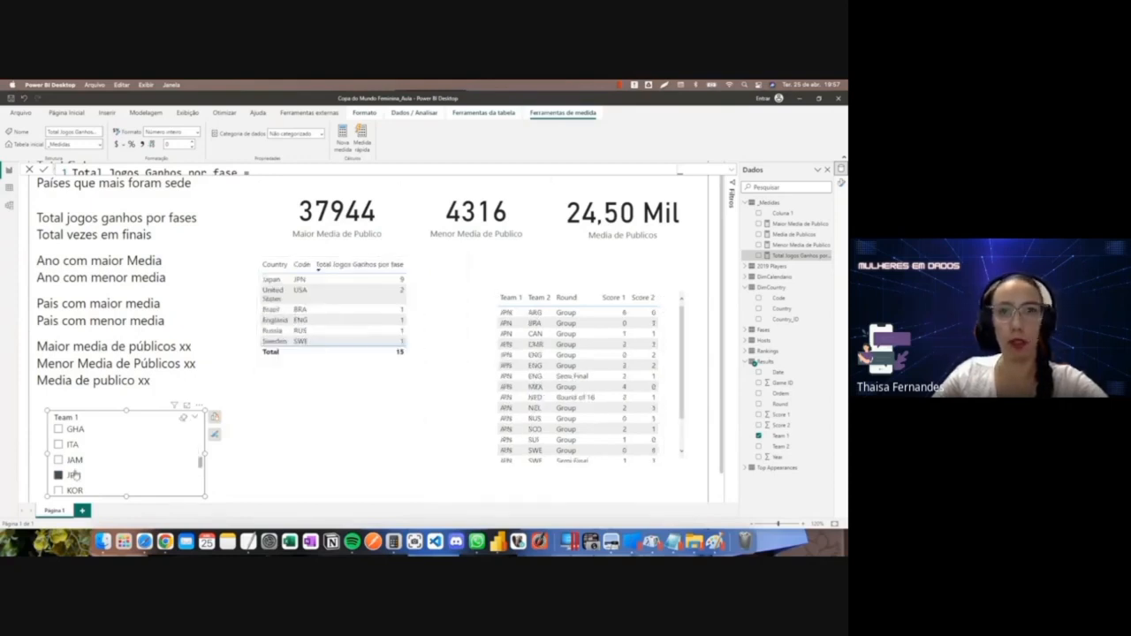
left_click(74, 474)
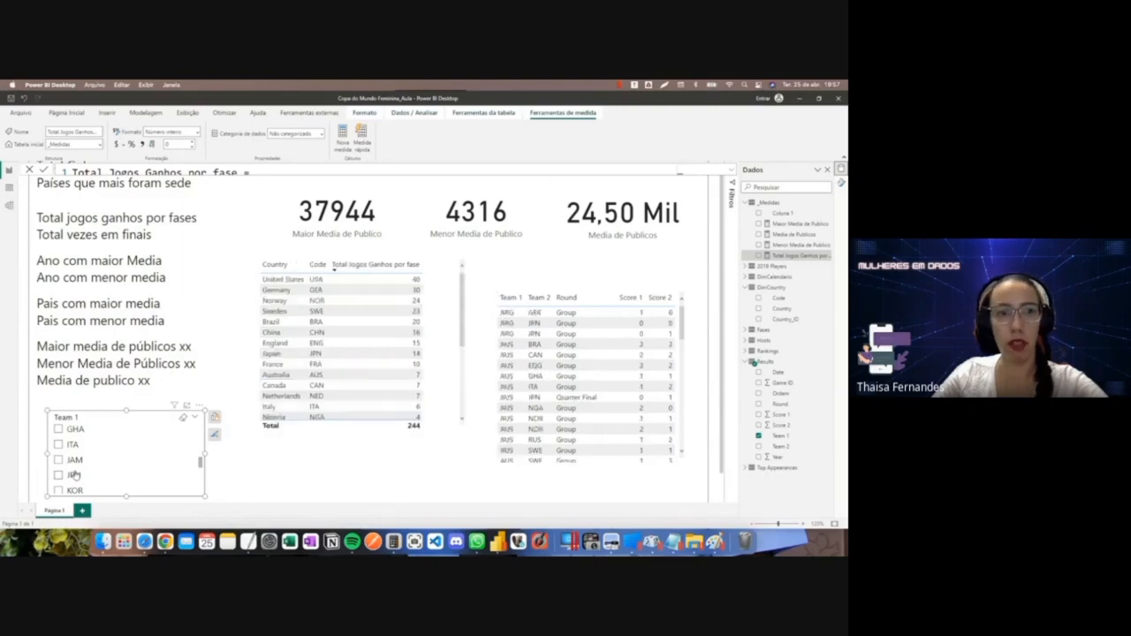
Review the lower rows of the country table and filter the report to PRK in the Team 1 slicer.
scroll(338, 375, "down", 5)
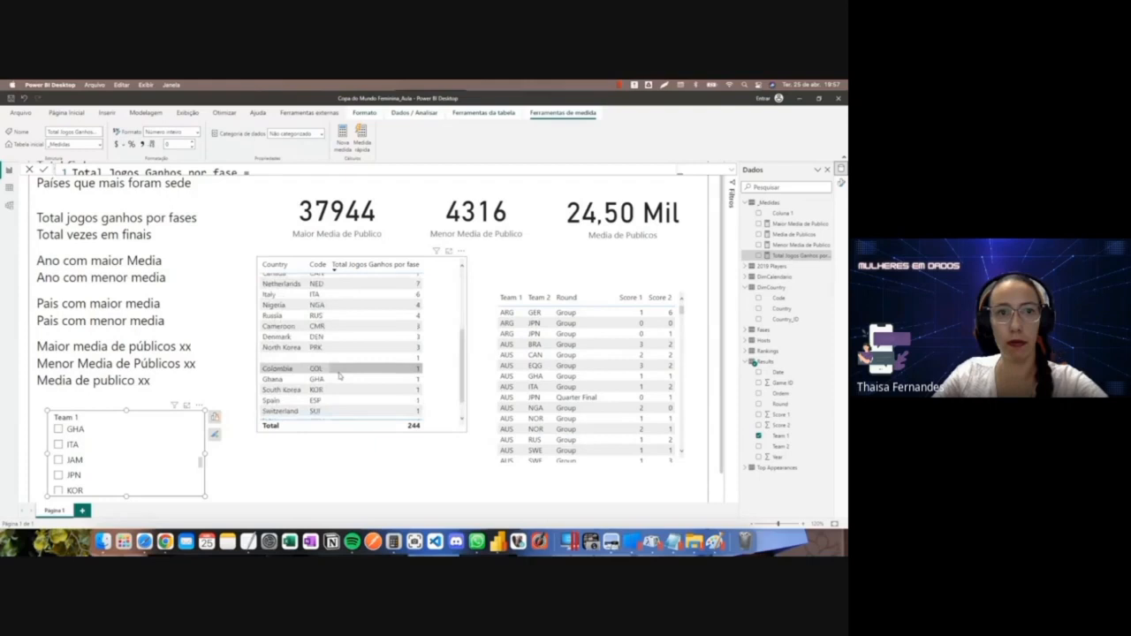
scroll(131, 462, "down", 2)
scroll(131, 462, "down", 5)
left_click(69, 438)
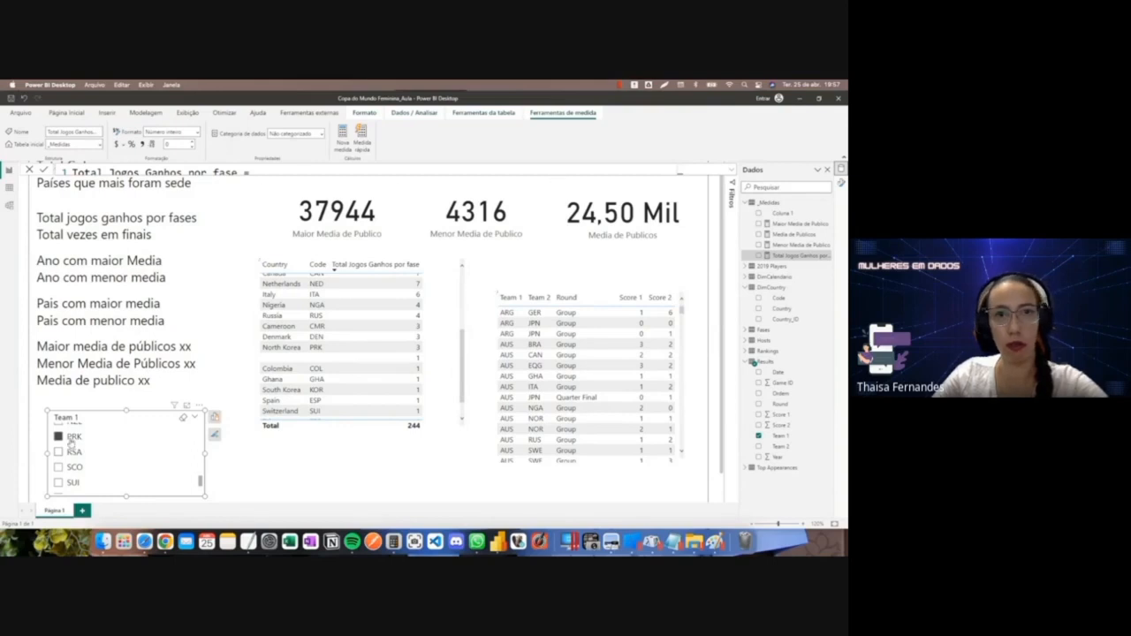
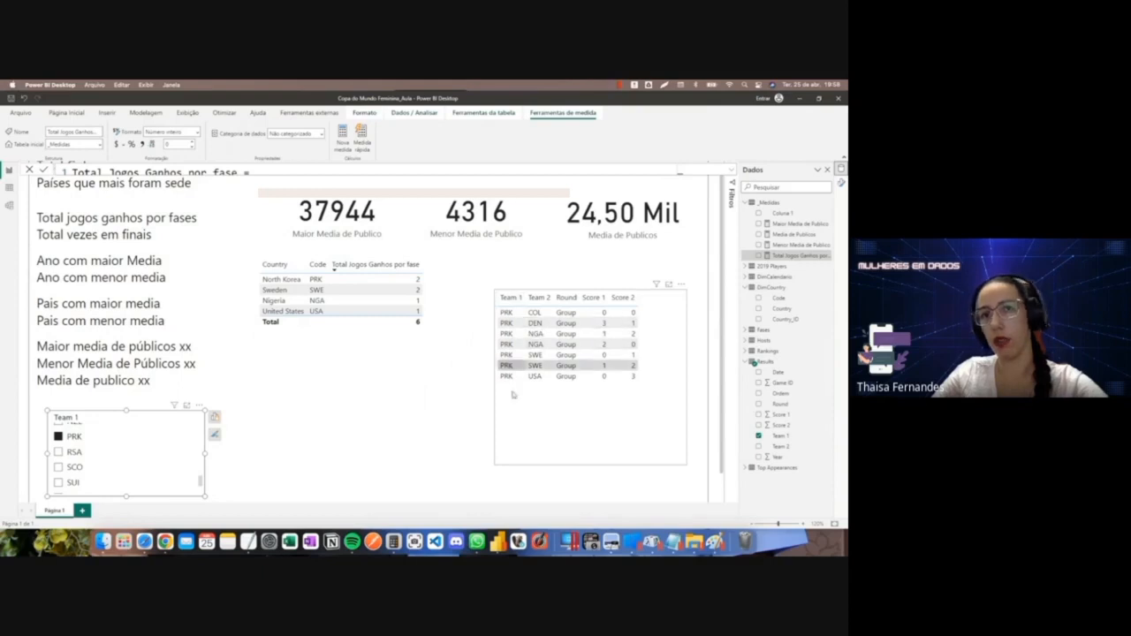
Shorten the games table and move it up beside the country table, freeing space below it.
left_click(400, 350)
left_click(382, 339)
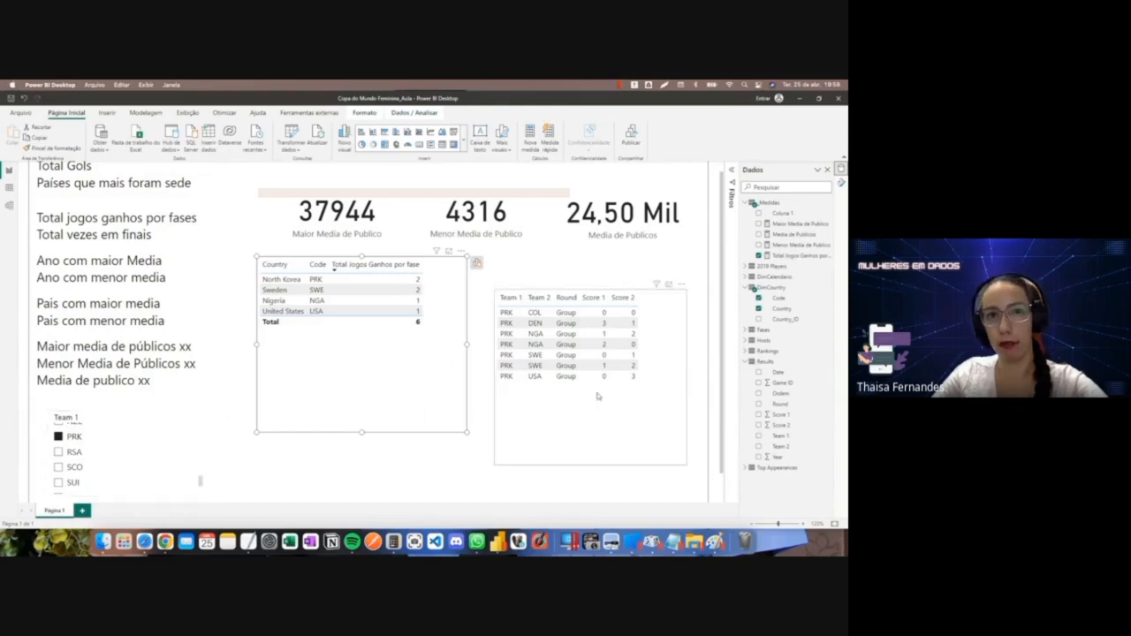
left_click(590, 421)
left_click_drag(588, 465, 579, 398)
left_click(418, 395)
left_click(580, 399)
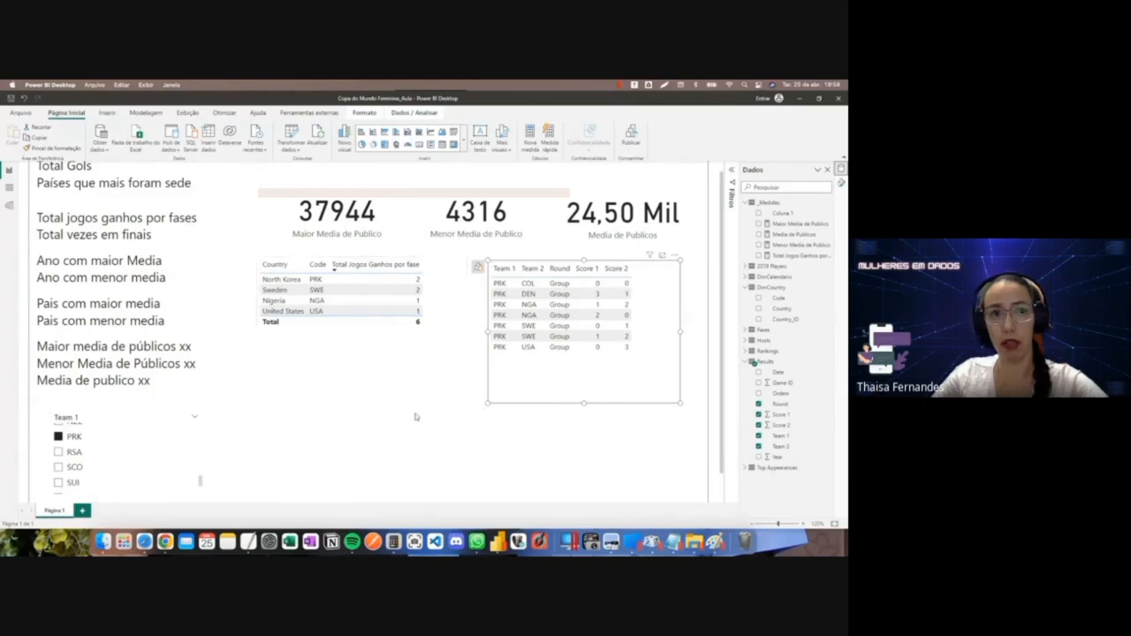
key("super")
type("Pais com maior media Pais com menor media")
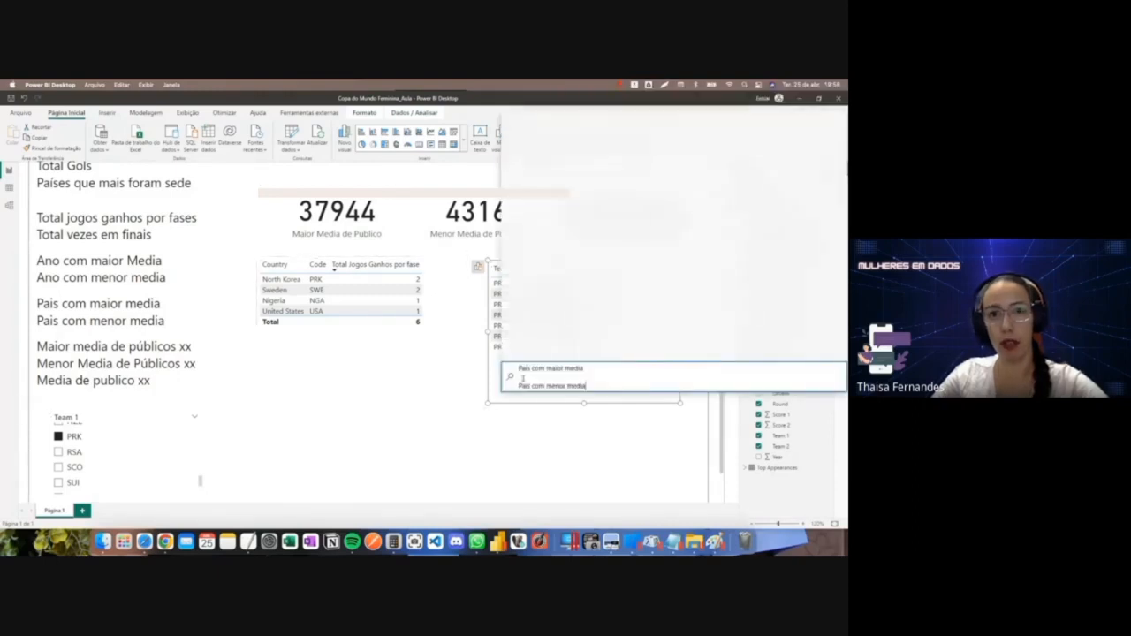
key("Escape")
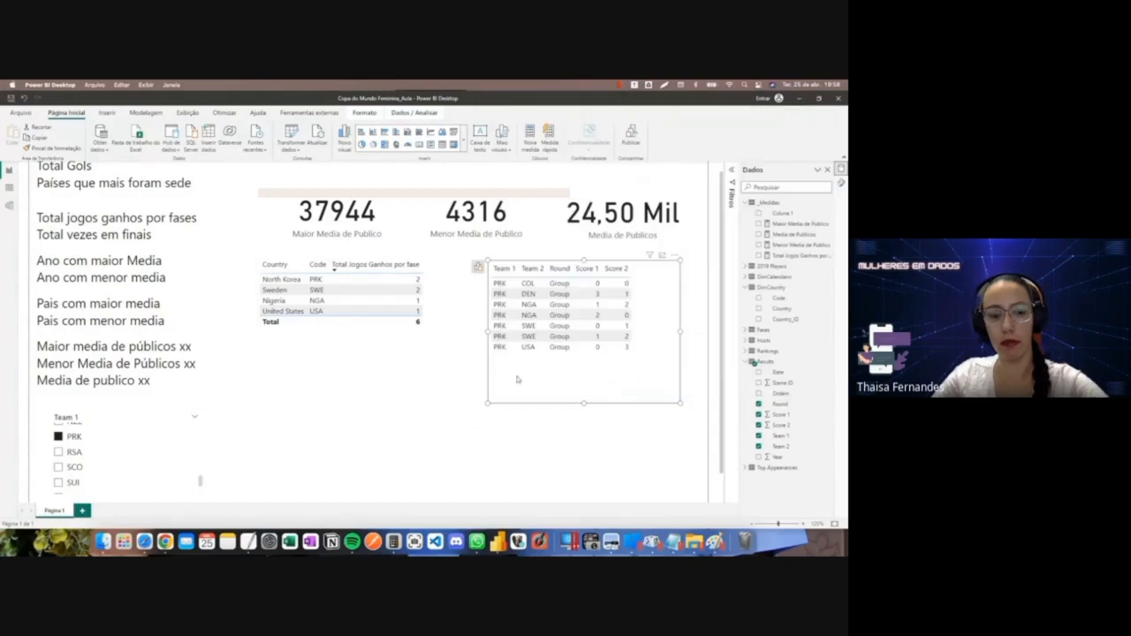
Duplicate the games table and place the copy directly below the original.
left_click(522, 440)
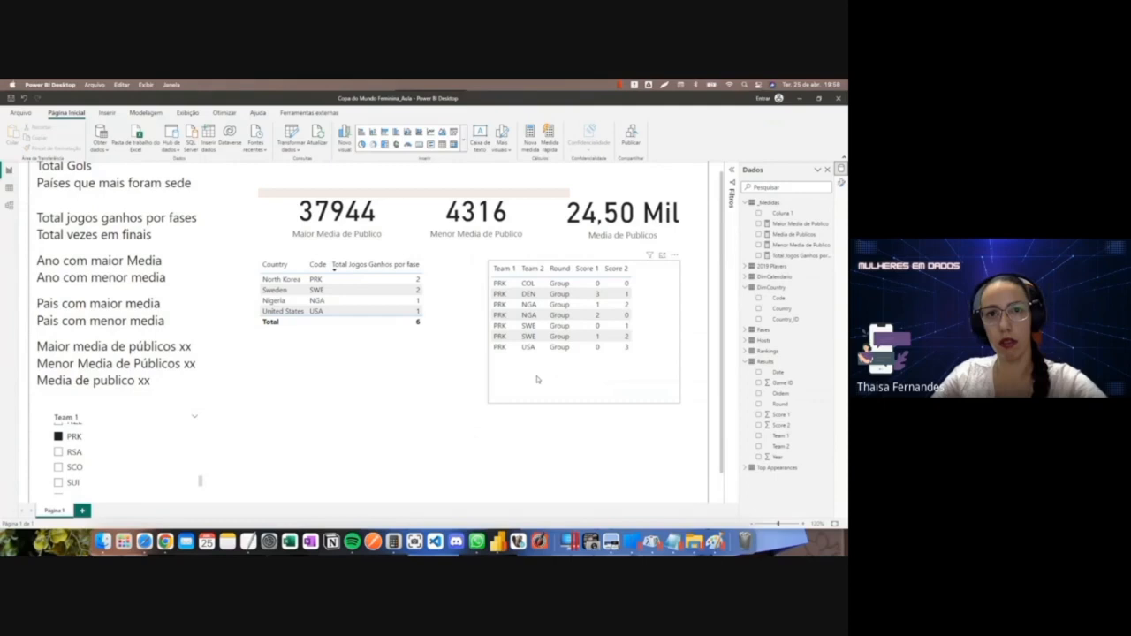
left_click(521, 396)
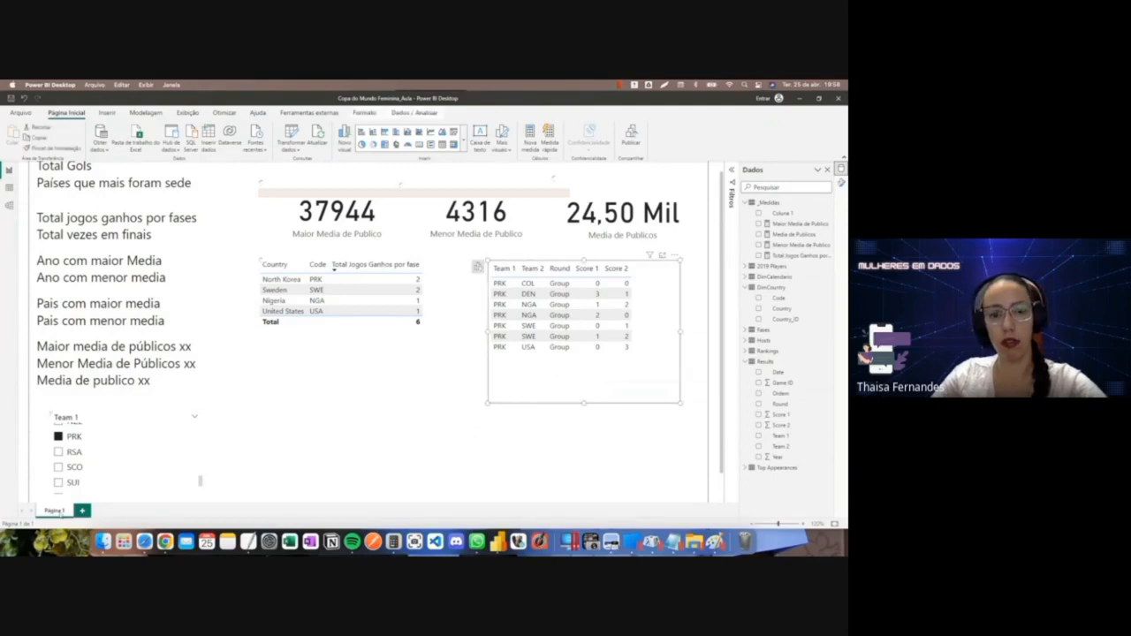
left_click(531, 446)
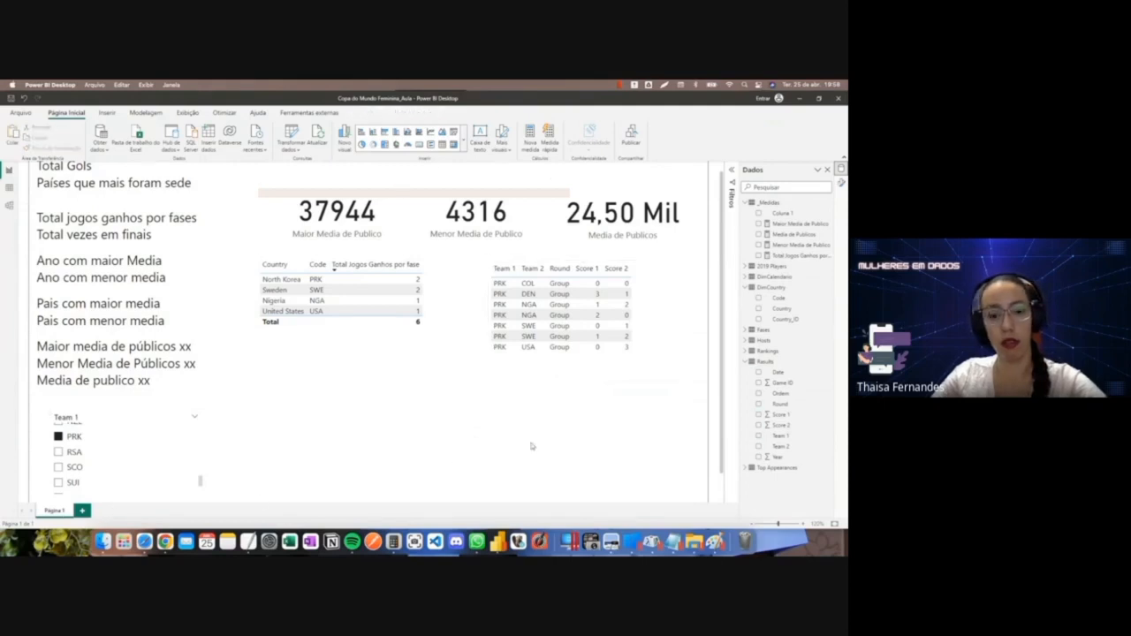
key("ctrl+v")
left_click_drag(537, 367, 544, 451)
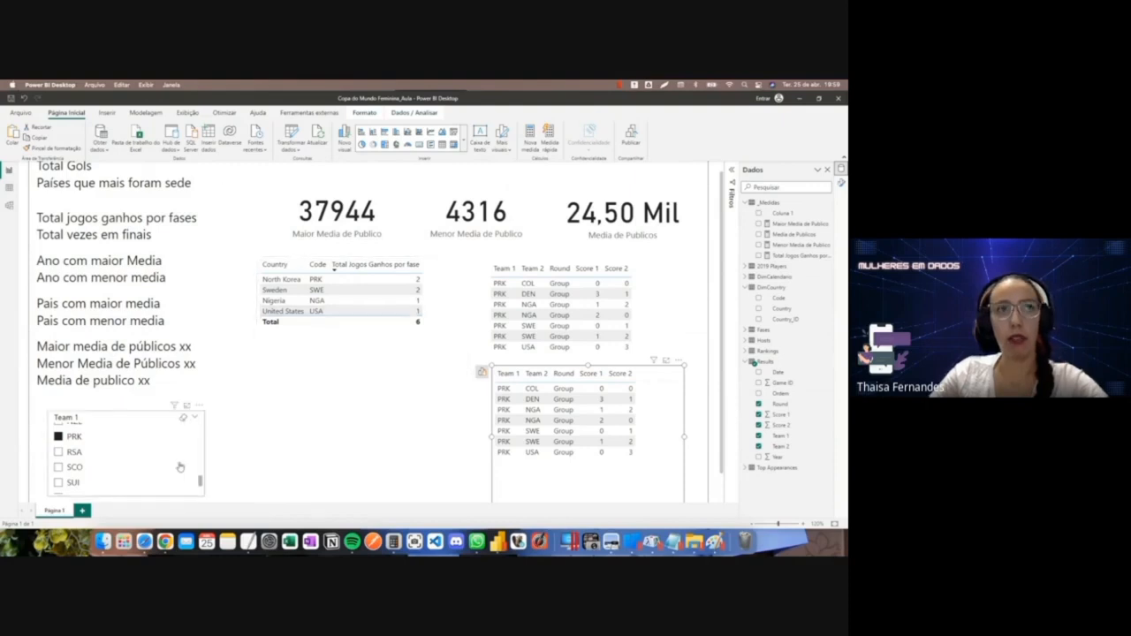
Edit the Team 1 slicer's interactions so it no longer filters the country table or the lower games table, with PRK selected.
left_click(74, 466)
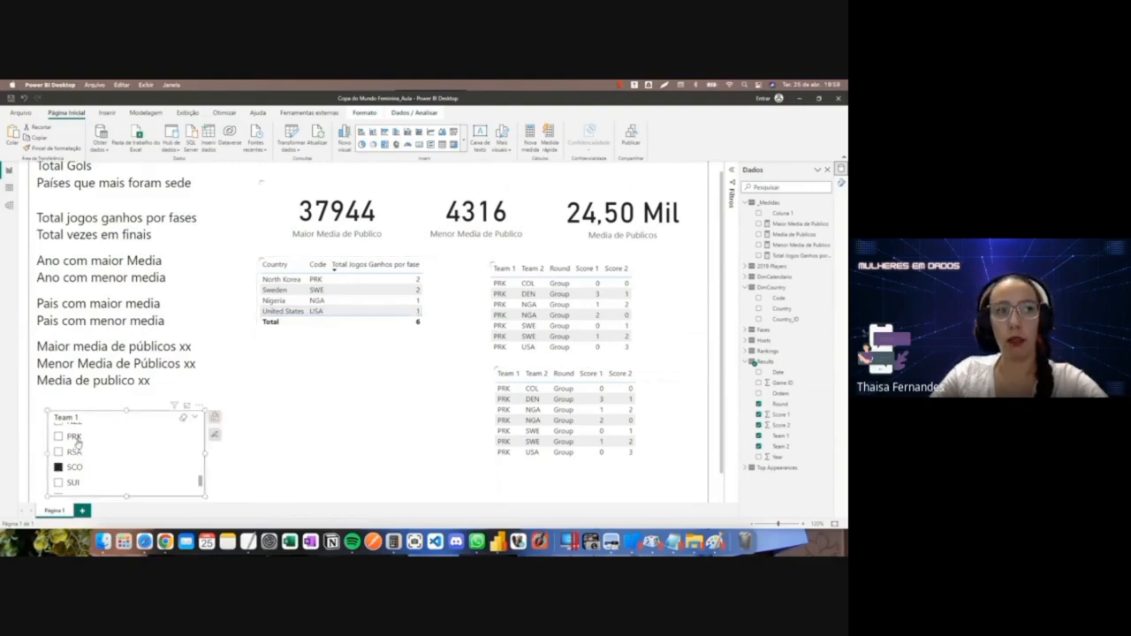
left_click(74, 437)
left_click(183, 418)
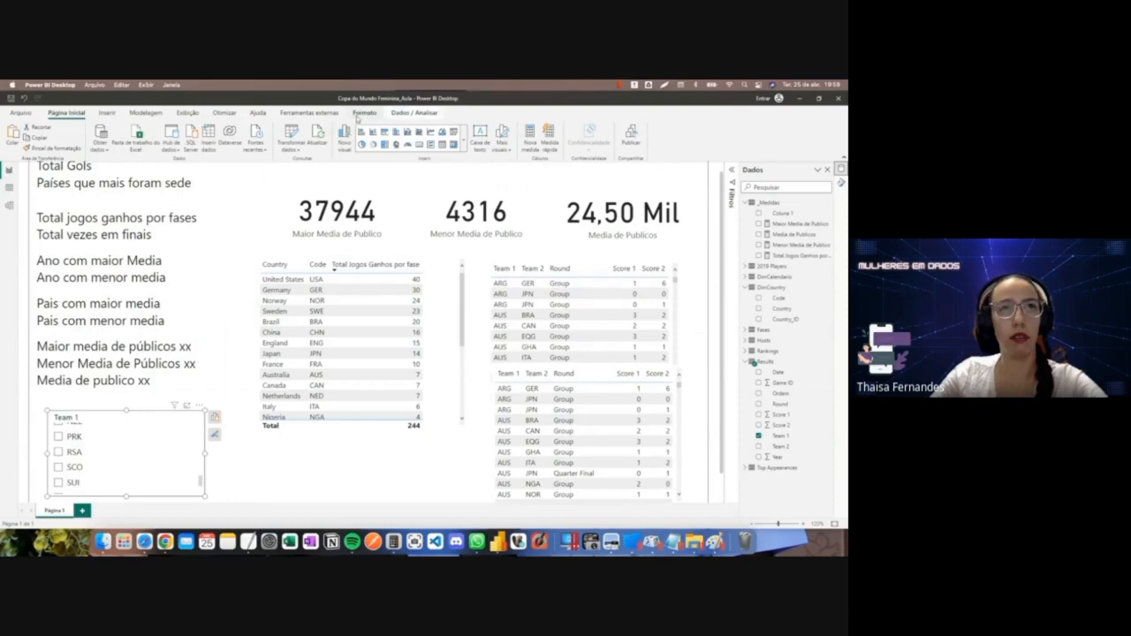
left_click(360, 114)
left_click(14, 132)
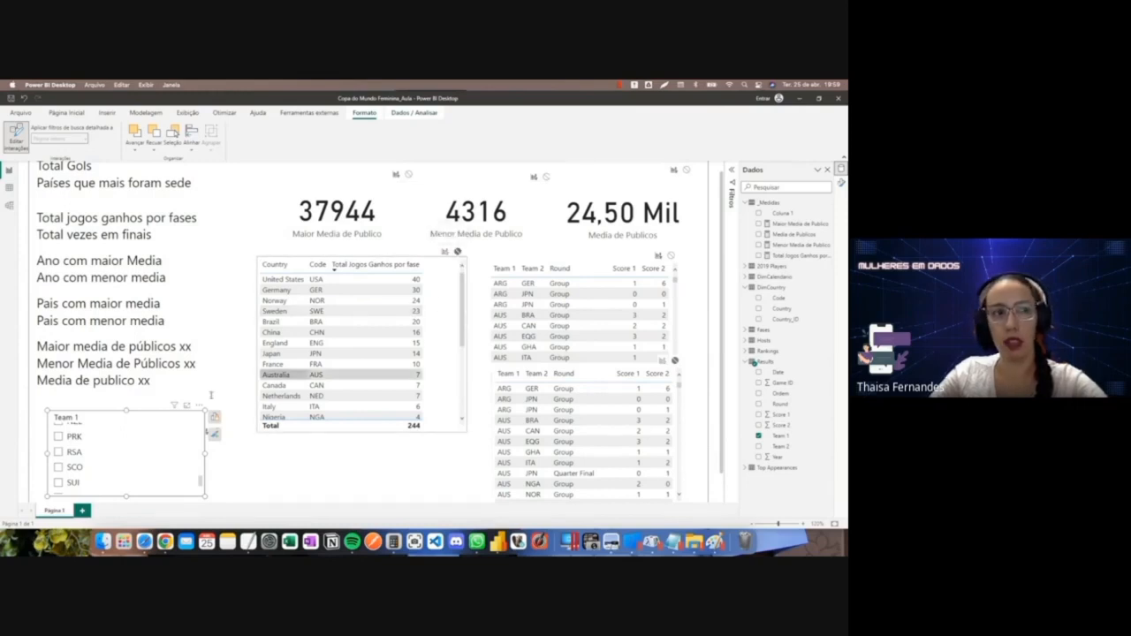
left_click(15, 137)
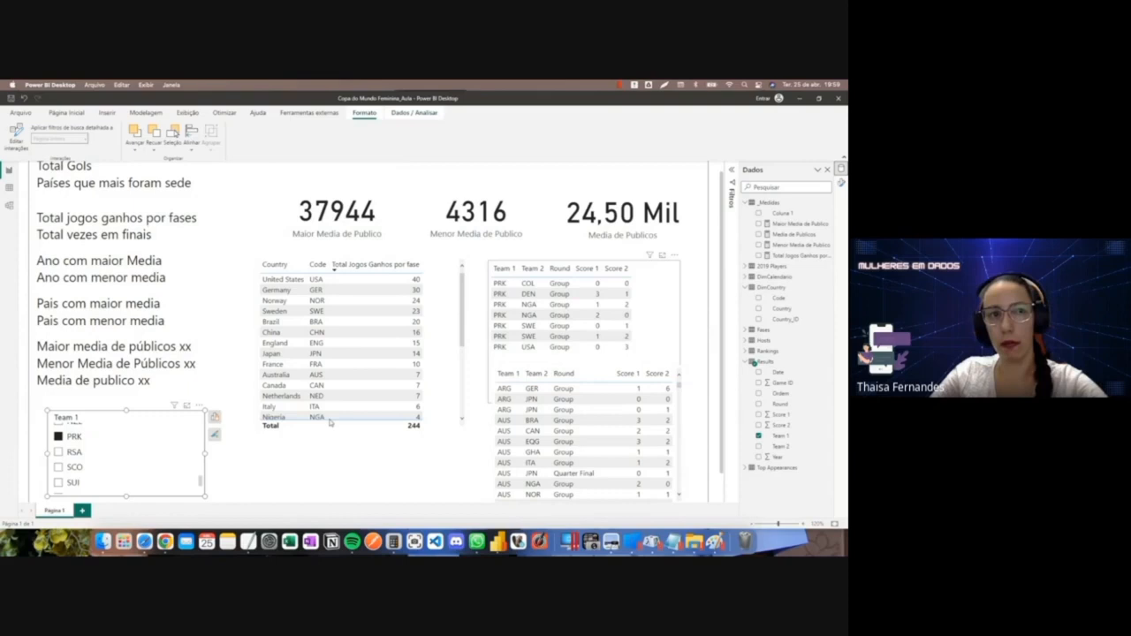
Narrow the Team 1 slicer and place it beside the upper games table, shifting the country table toward the notes text.
left_click_drag(205, 455, 492, 290)
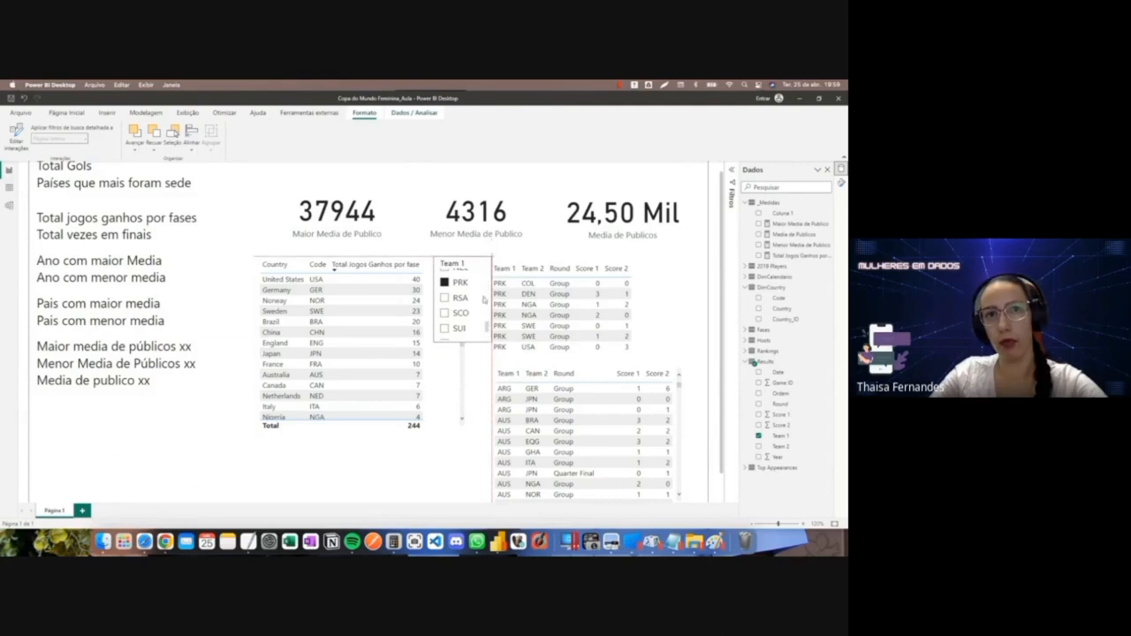
left_click_drag(453, 363, 404, 354)
scroll(482, 318, "up", 2)
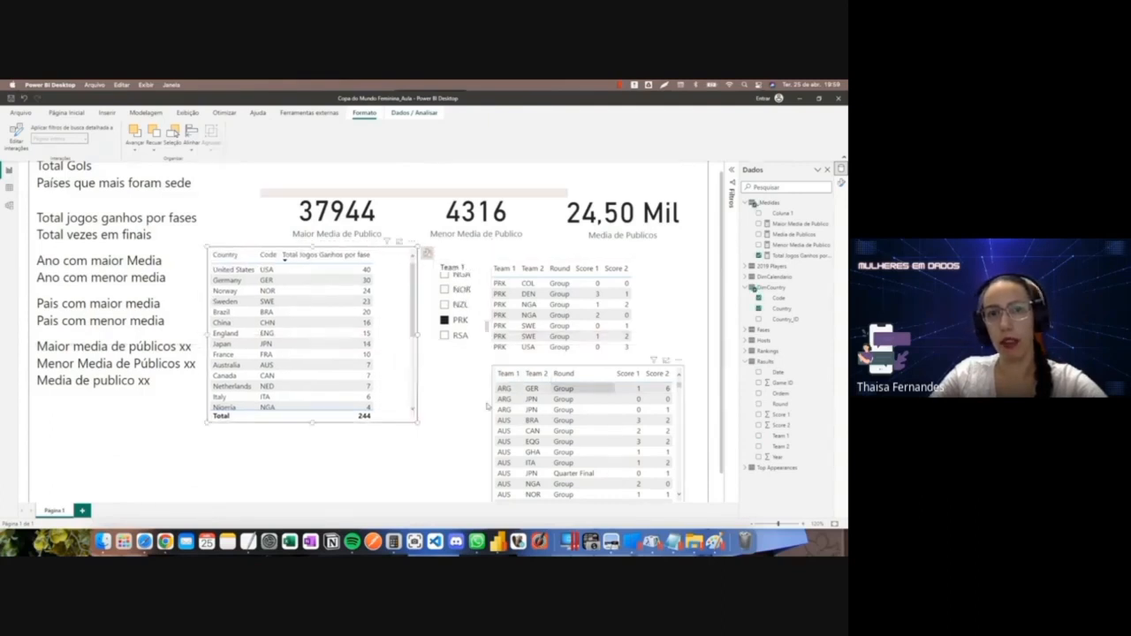
Select RSA in the Team 1 slicer, try moving the slicer lower, and undo the move.
left_click(476, 340)
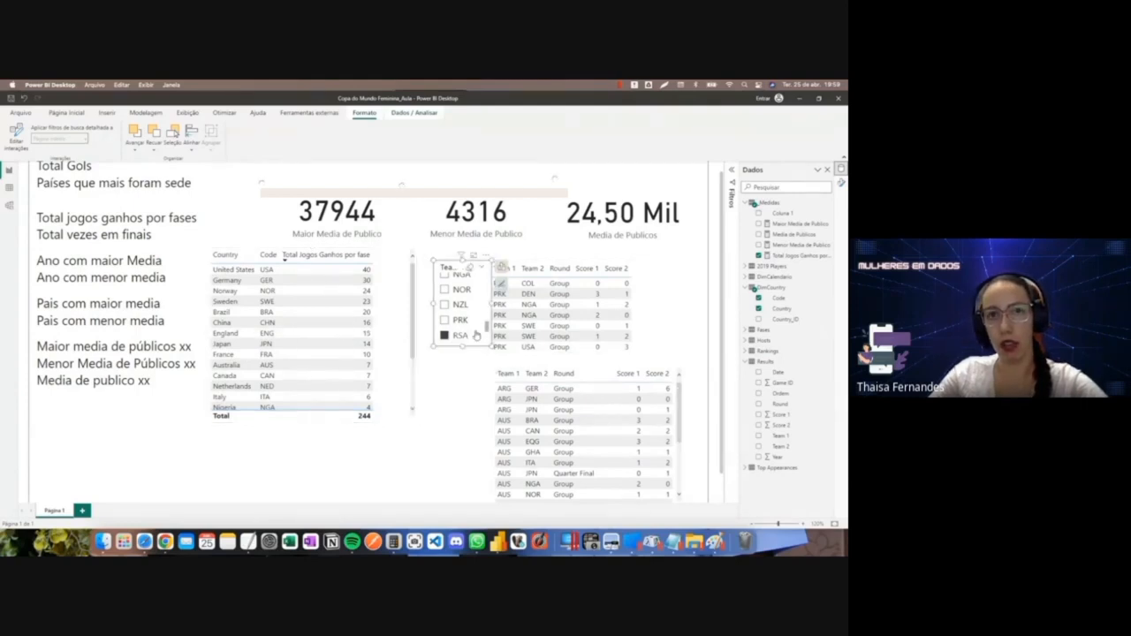
left_click_drag(475, 334, 475, 393)
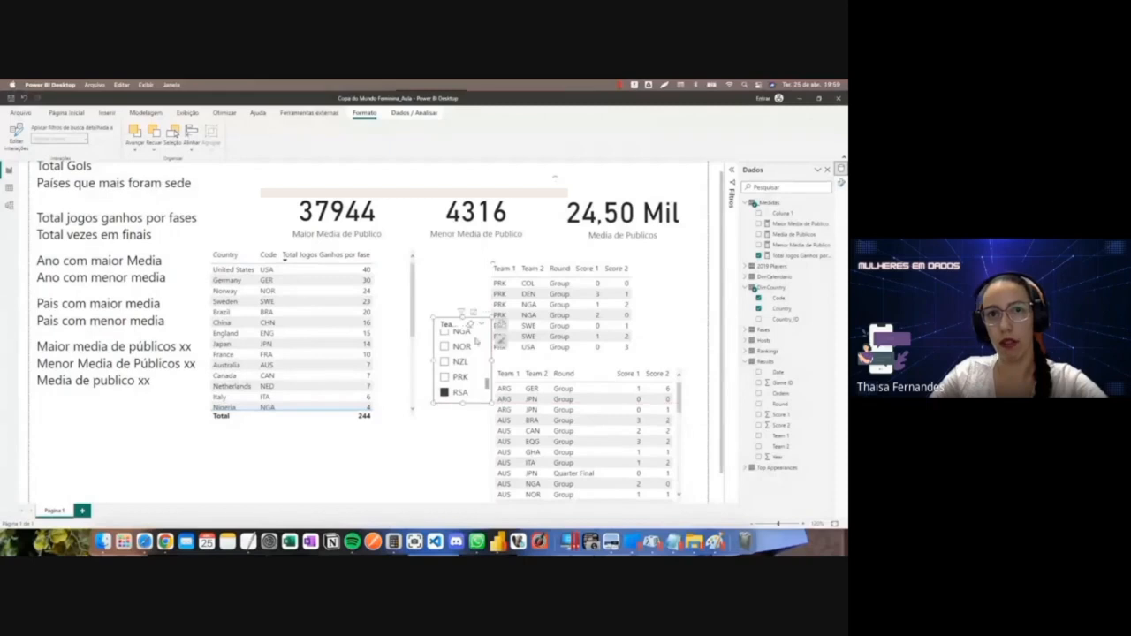
key("ctrl+z")
left_click_drag(477, 341, 475, 335)
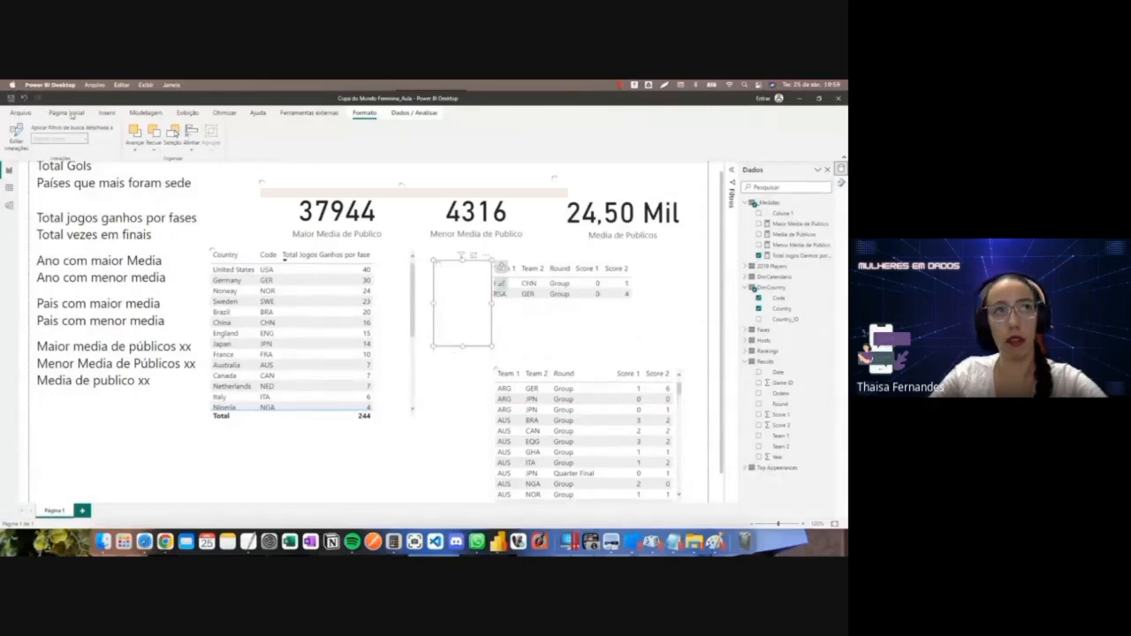
Add a slicer on the Team 2 field from Results and narrow it to fit beside the lower games table.
left_click(72, 115)
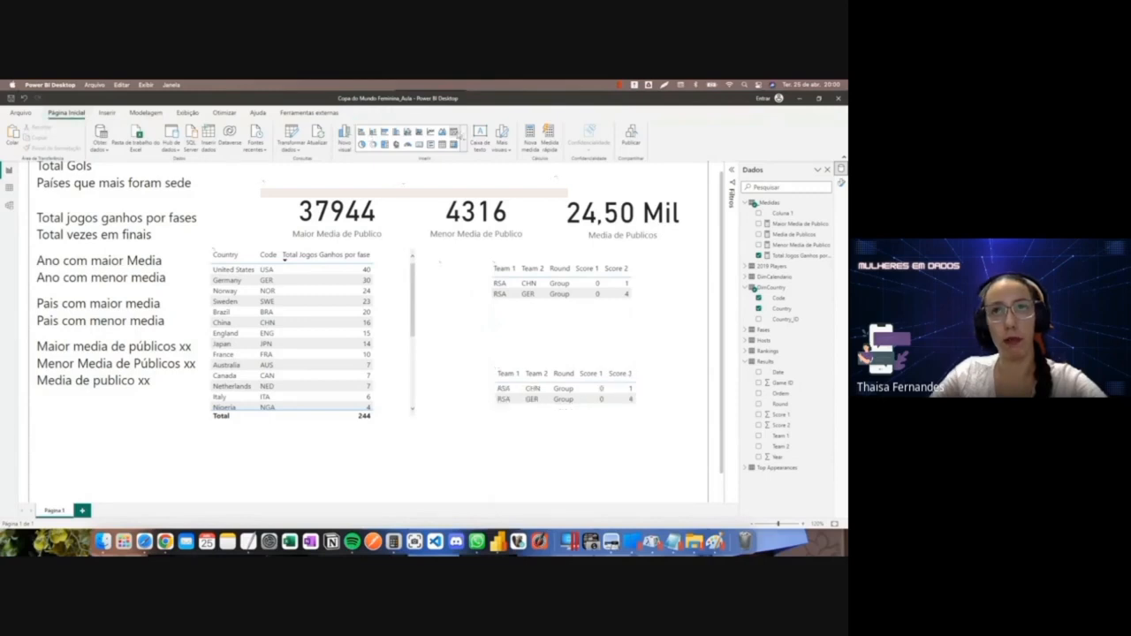
left_click(456, 132)
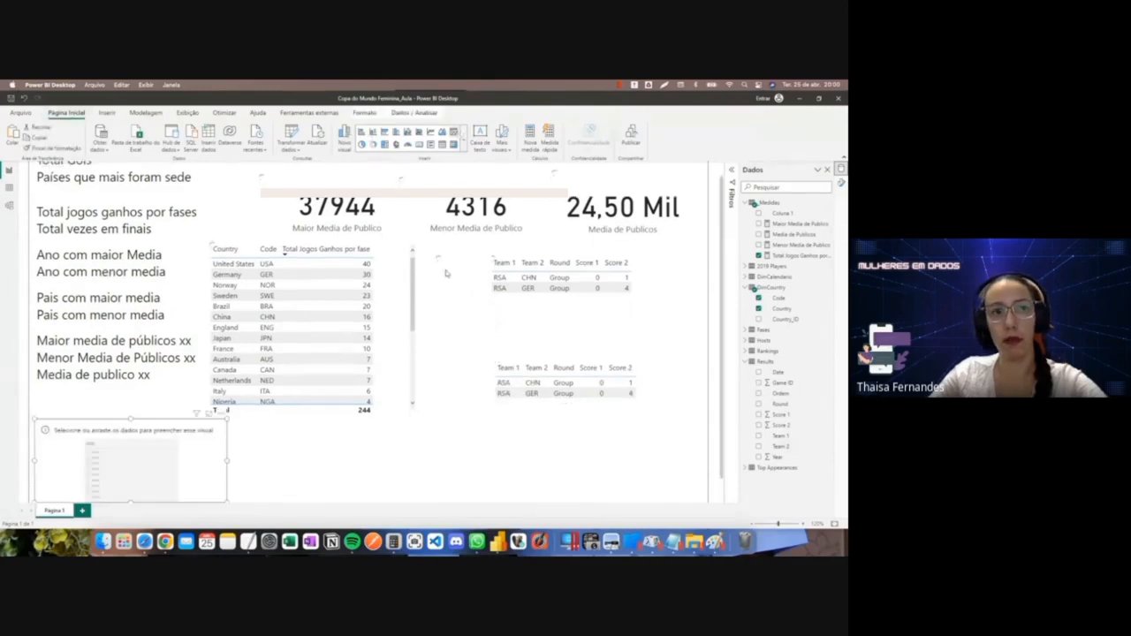
left_click_drag(204, 439, 451, 397)
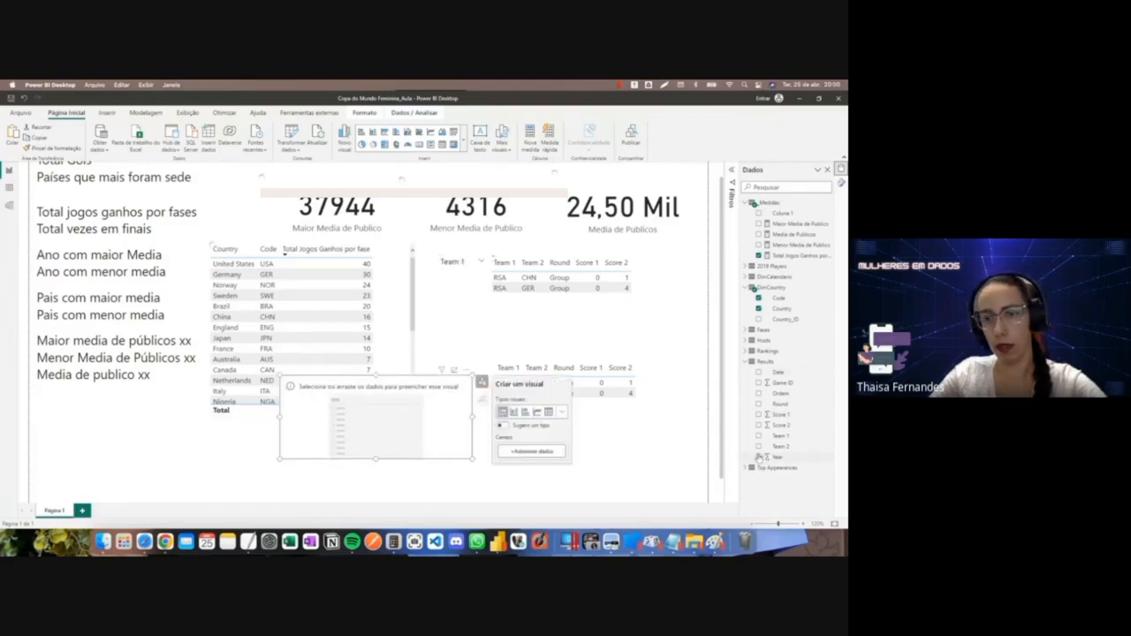
left_click(758, 447)
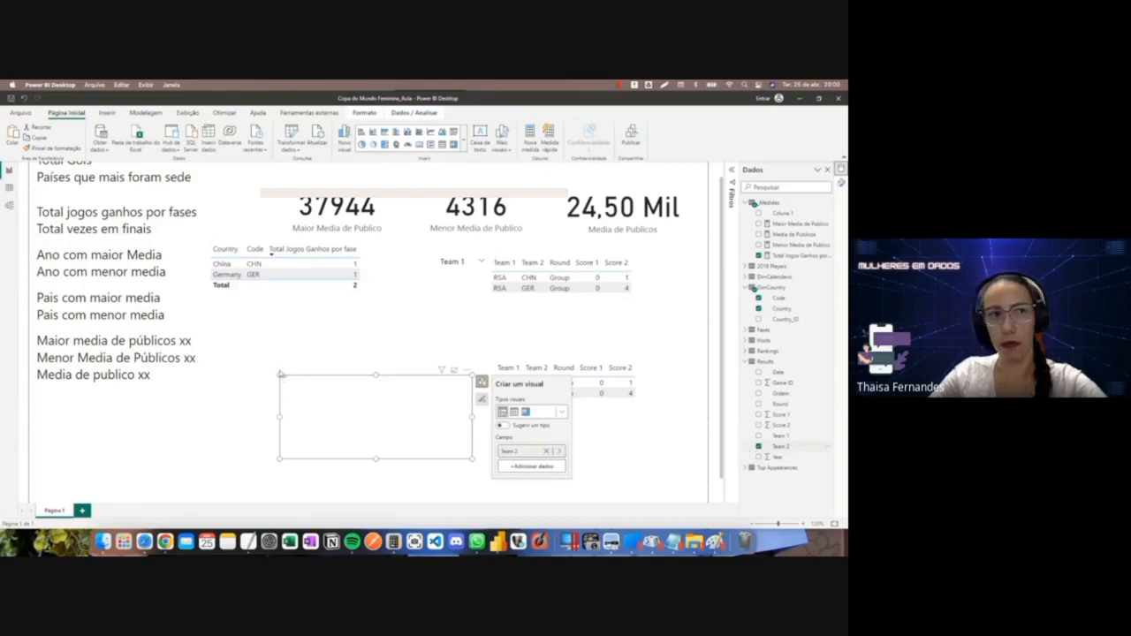
left_click_drag(282, 376, 284, 377)
left_click_drag(420, 349, 425, 353)
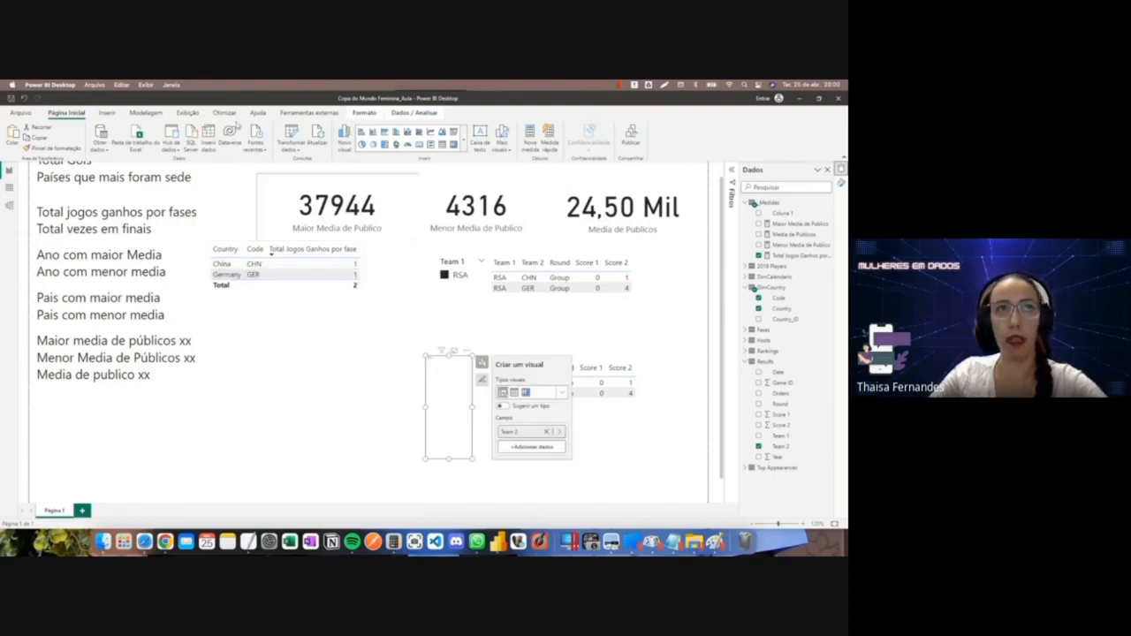
Edit the Team 2 slicer's interactions so it does not filter the country table or the upper games table.
left_click(363, 113)
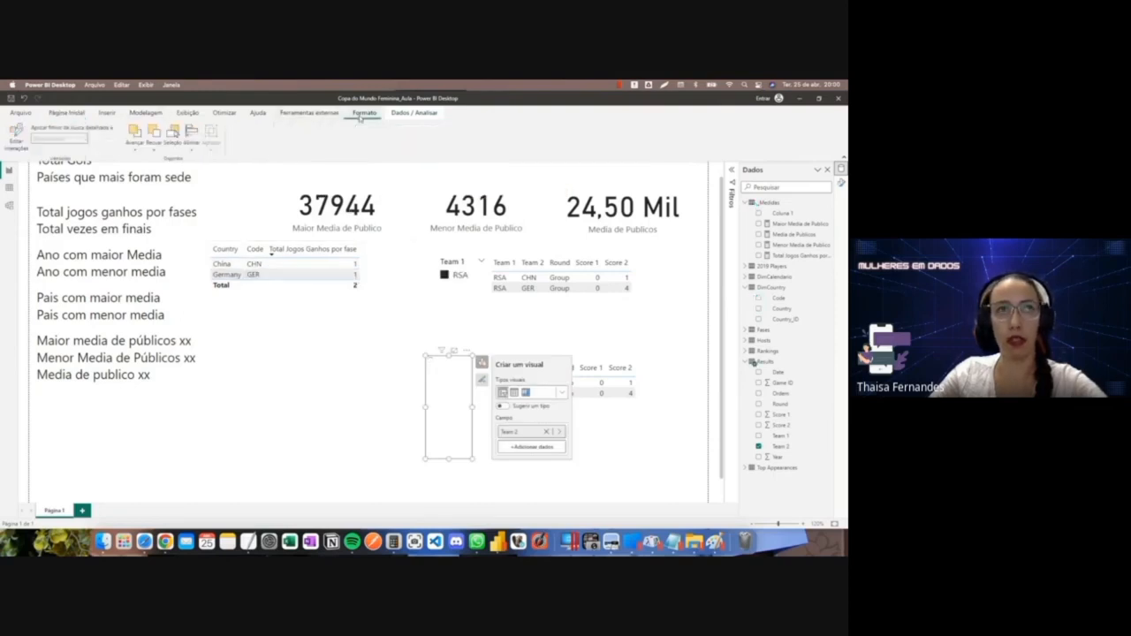
left_click(16, 131)
left_click(369, 281)
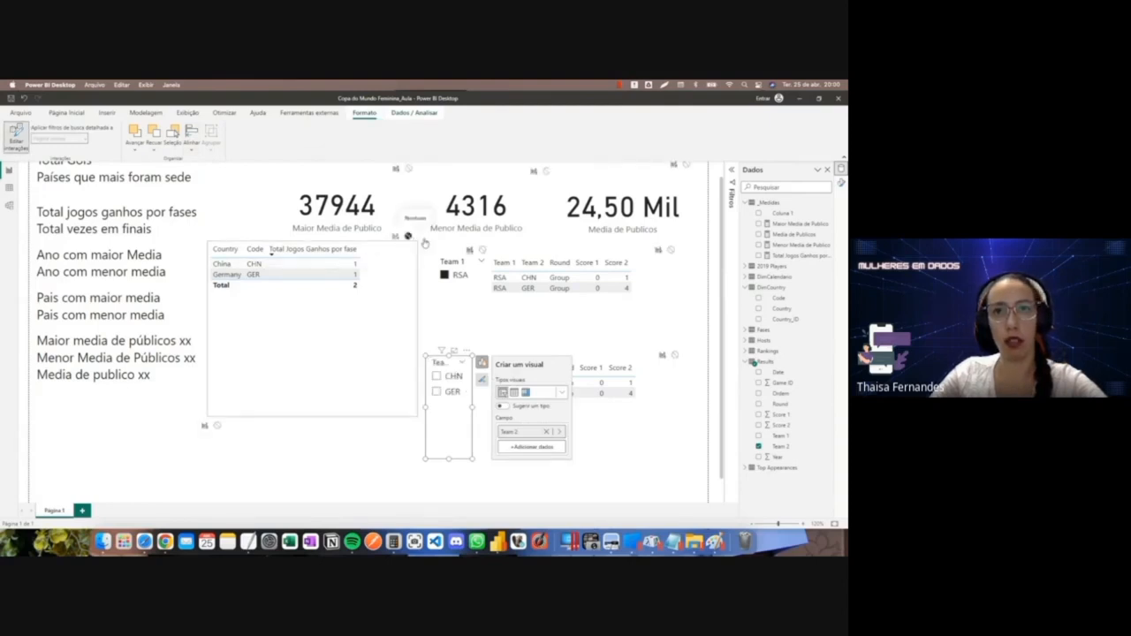
left_click(672, 251)
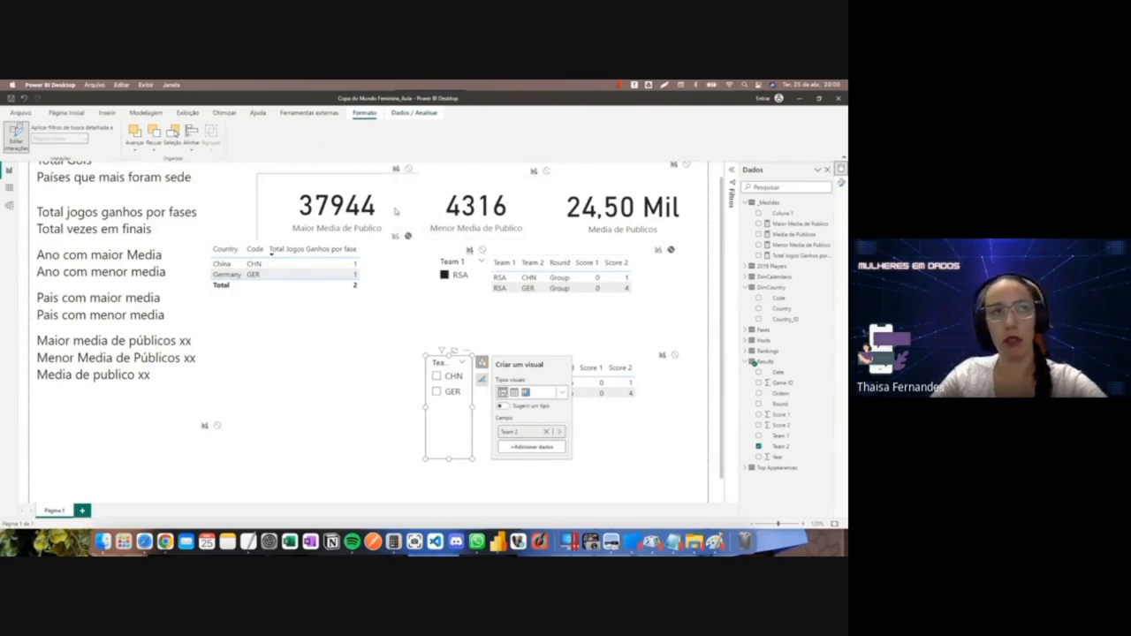
left_click(16, 134)
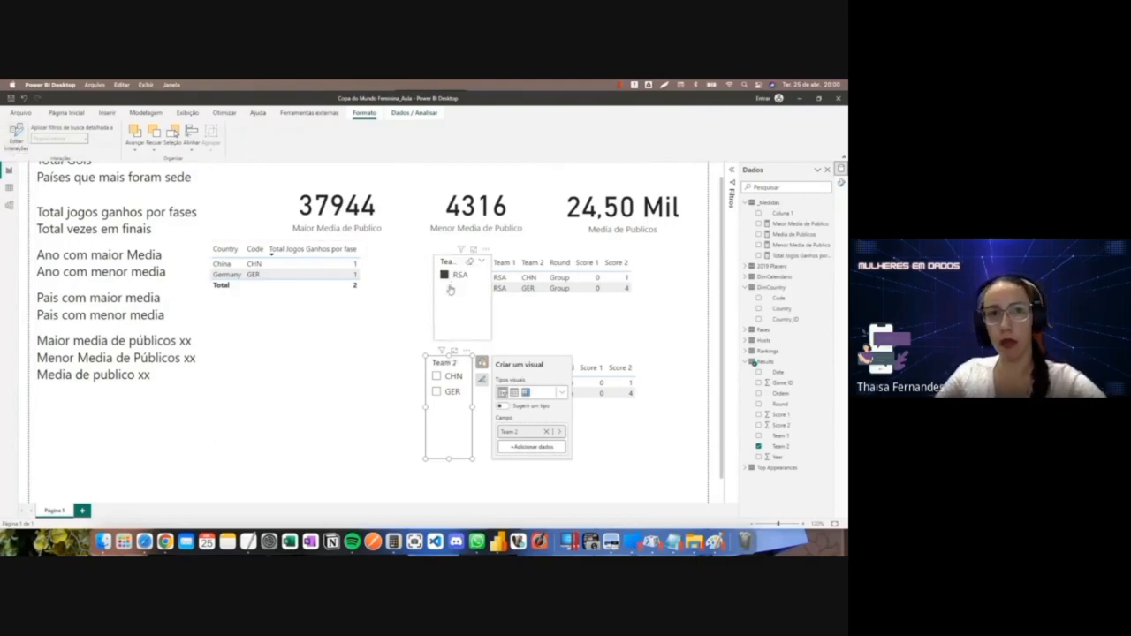
Clear RSA from the front Team 1 slicer, shift it aside, and remove it to leave only the Team 1 slicer behind it.
left_click(450, 295)
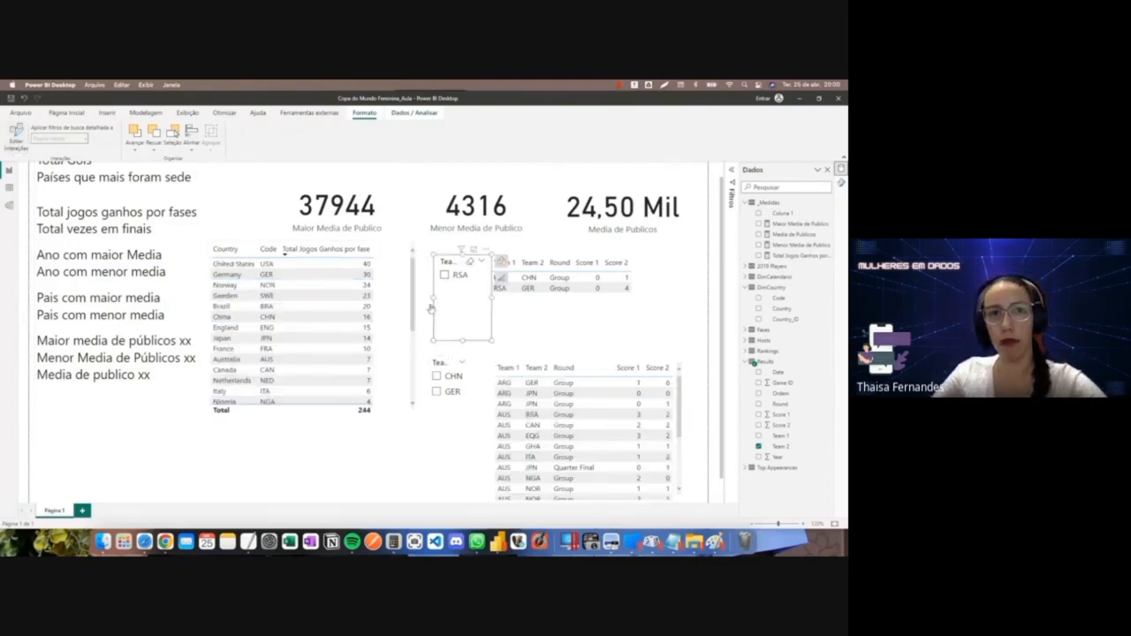
left_click(470, 426)
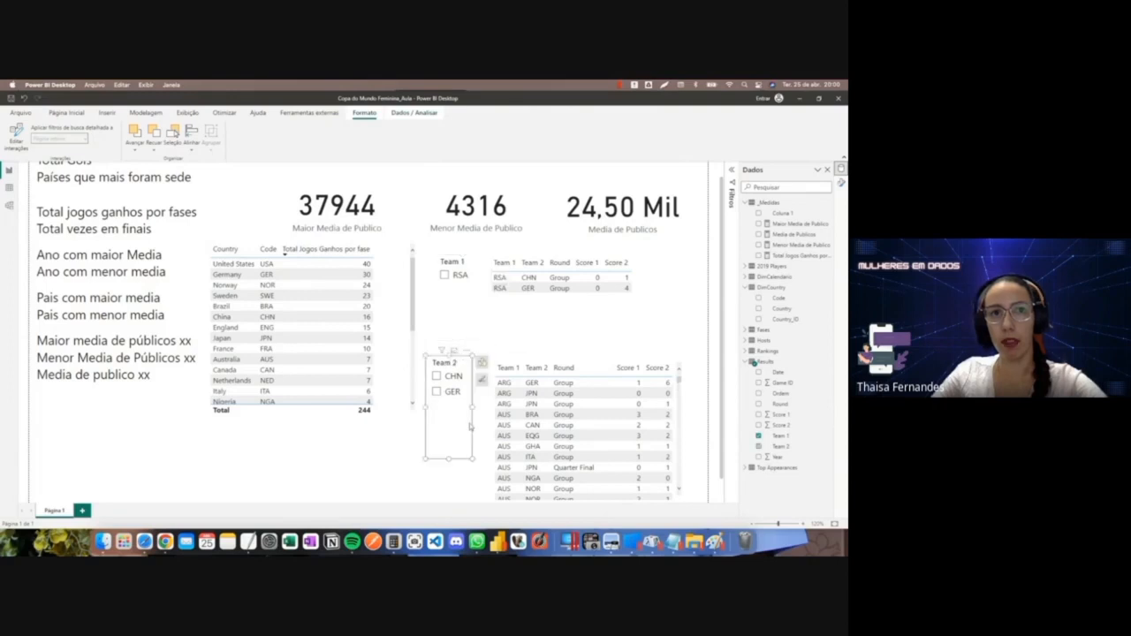
left_click_drag(467, 317, 445, 301)
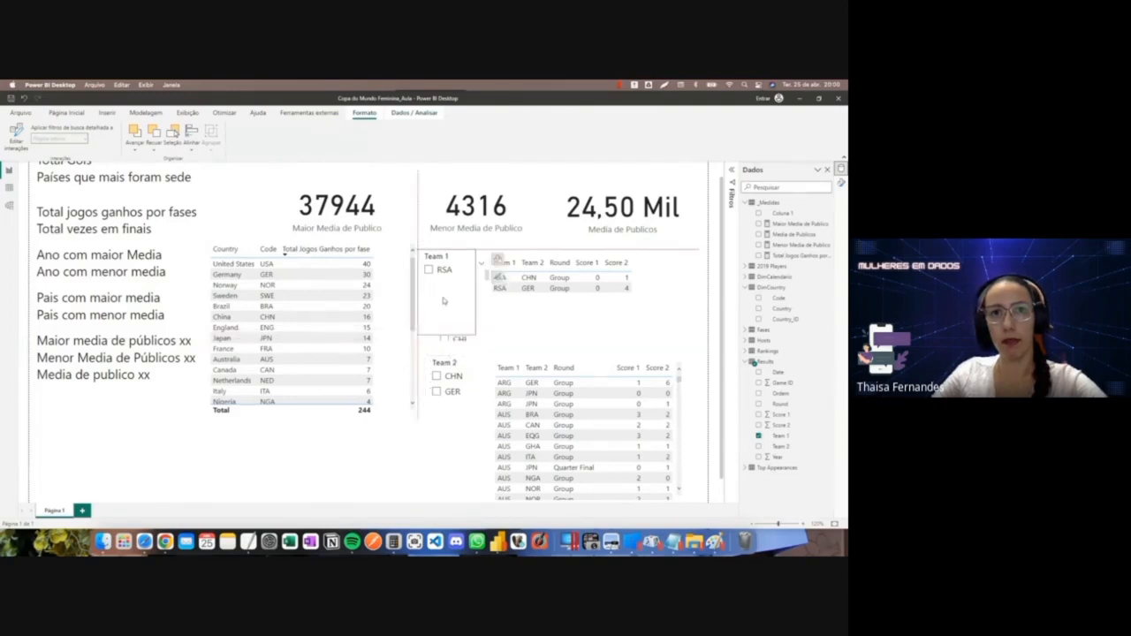
left_click(471, 448)
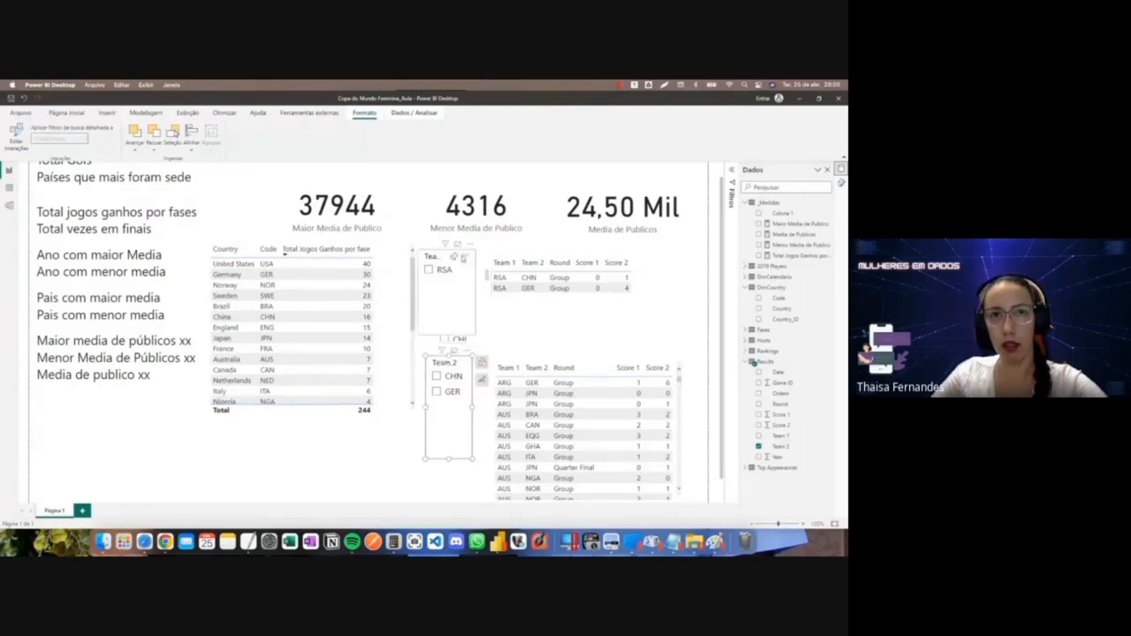
left_click(463, 257)
left_click(470, 245)
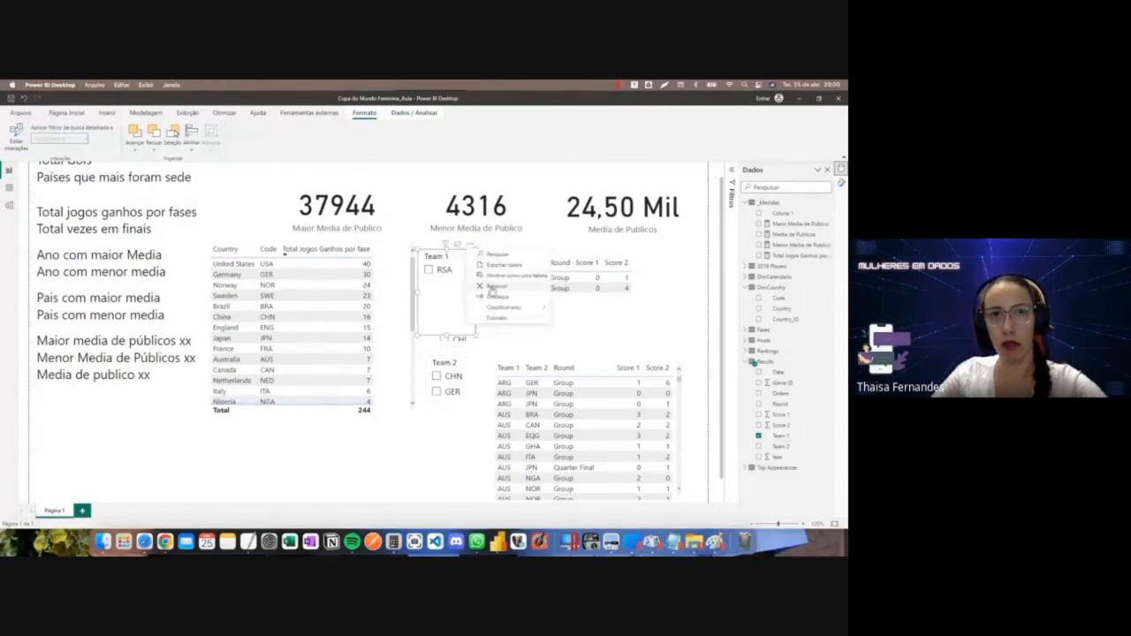
left_click(493, 288)
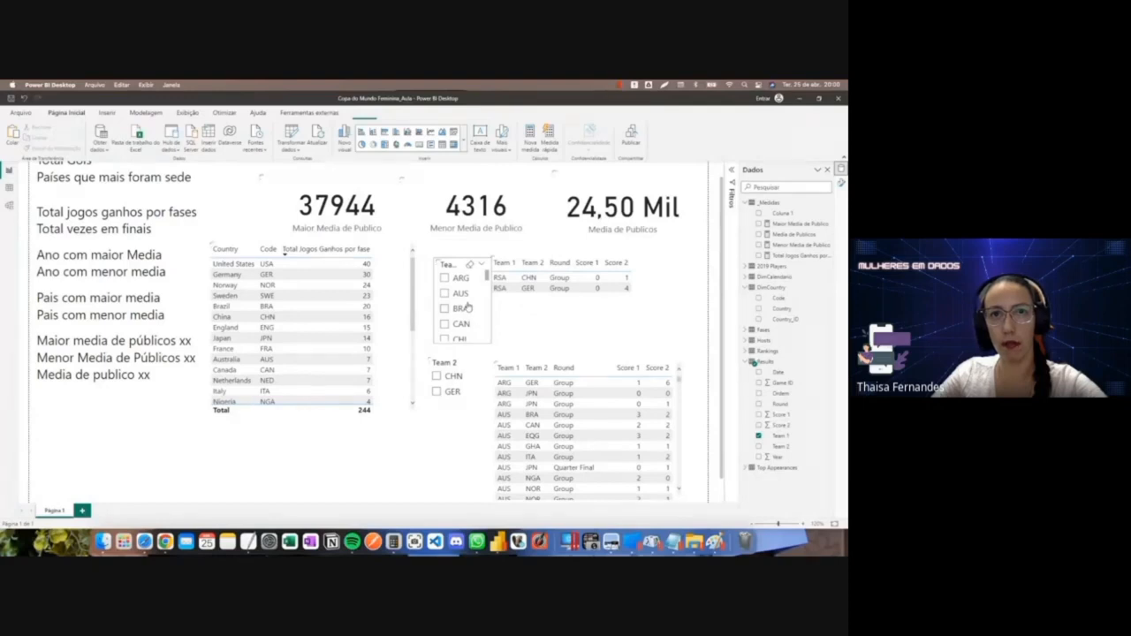
Shift the remaining Team 1 slicer away from the upper games table and test it by selecting BRA.
left_click(460, 309)
left_click_drag(470, 307, 481, 304)
left_click(456, 427)
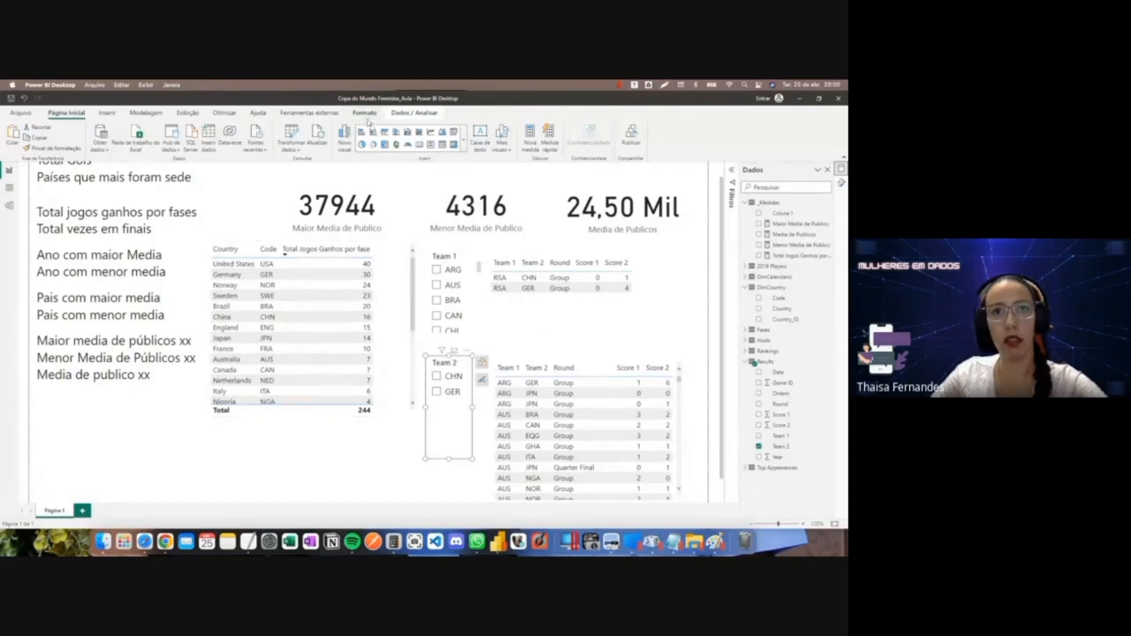
left_click(438, 300)
left_click(437, 301)
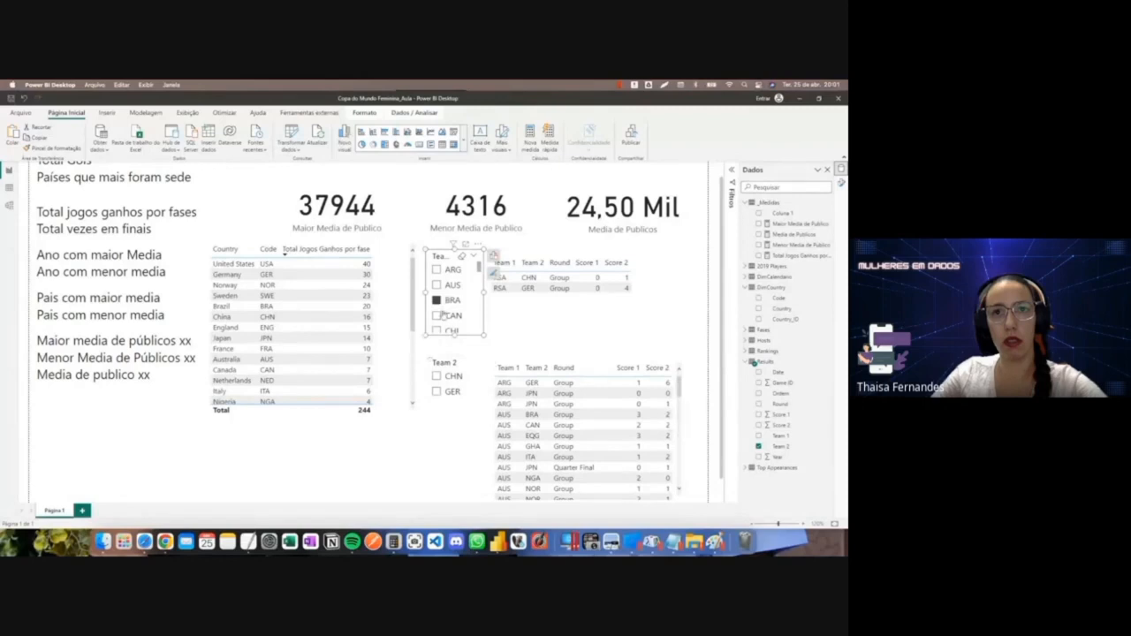
Remove the Team 2 slicer beside the lower games table.
left_click(466, 433)
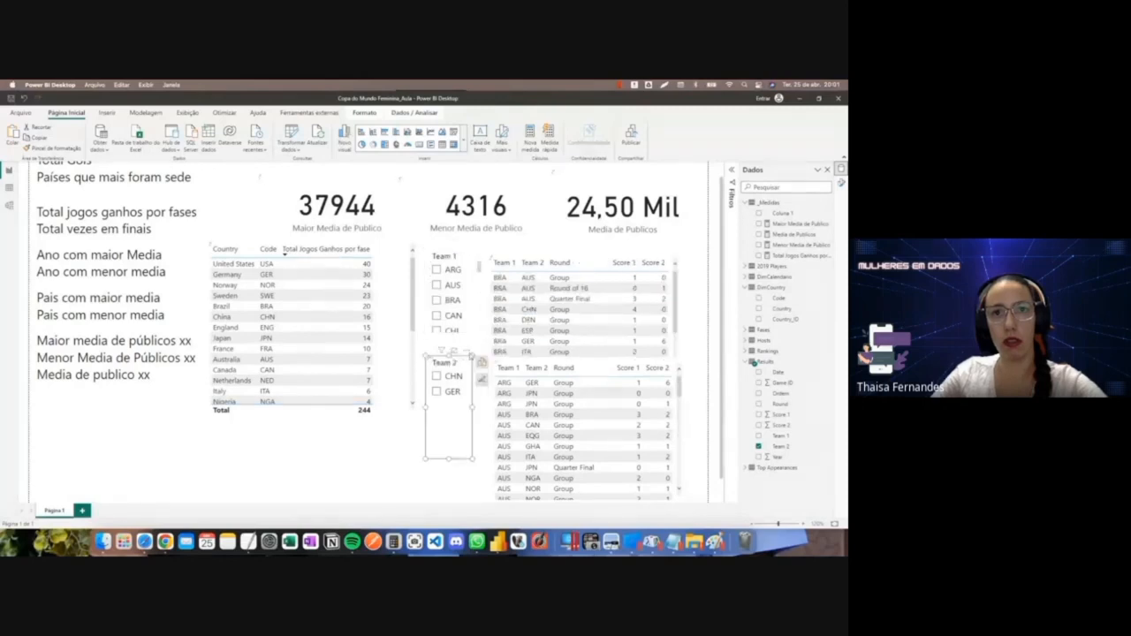
left_click(469, 353)
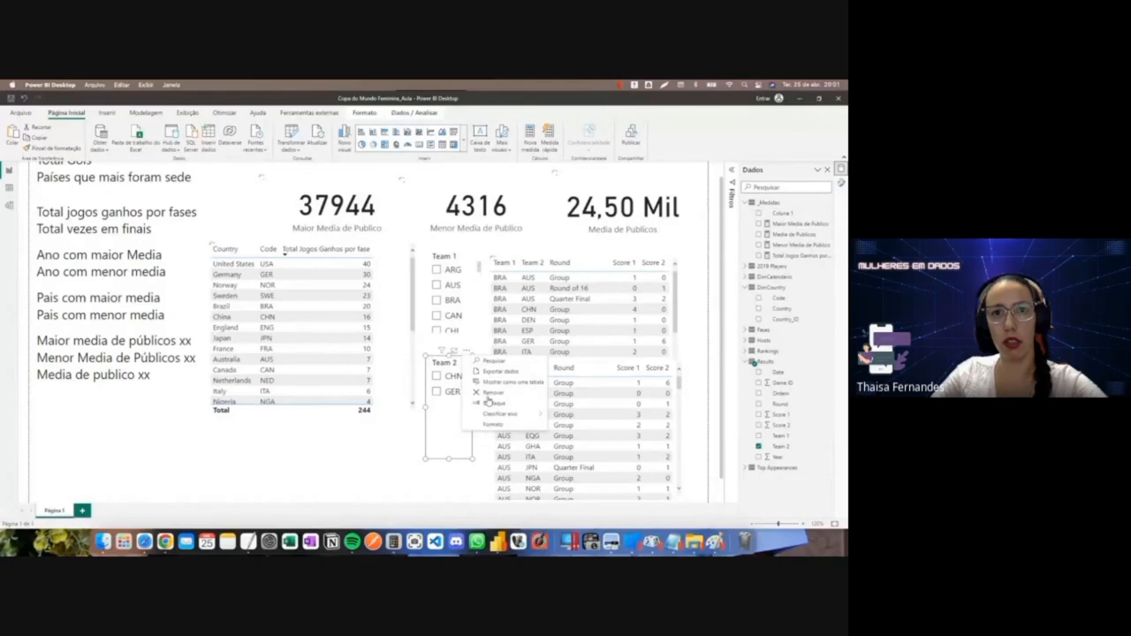
left_click(487, 393)
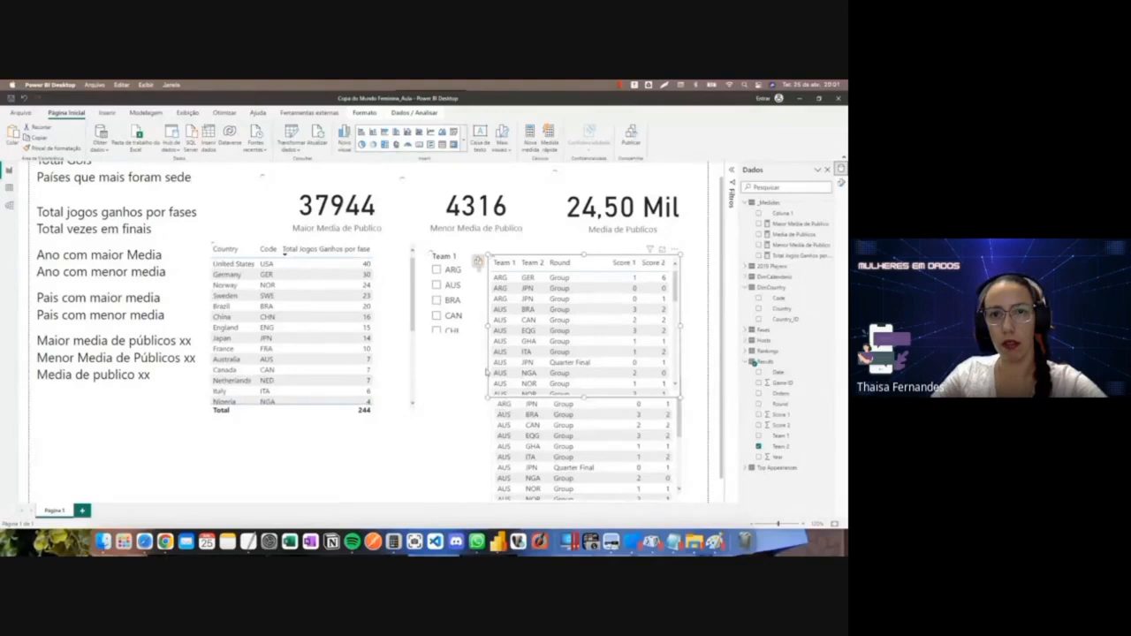
Shorten the upper games table and align the lower games table directly beneath it without overlap.
left_click_drag(488, 396, 487, 372)
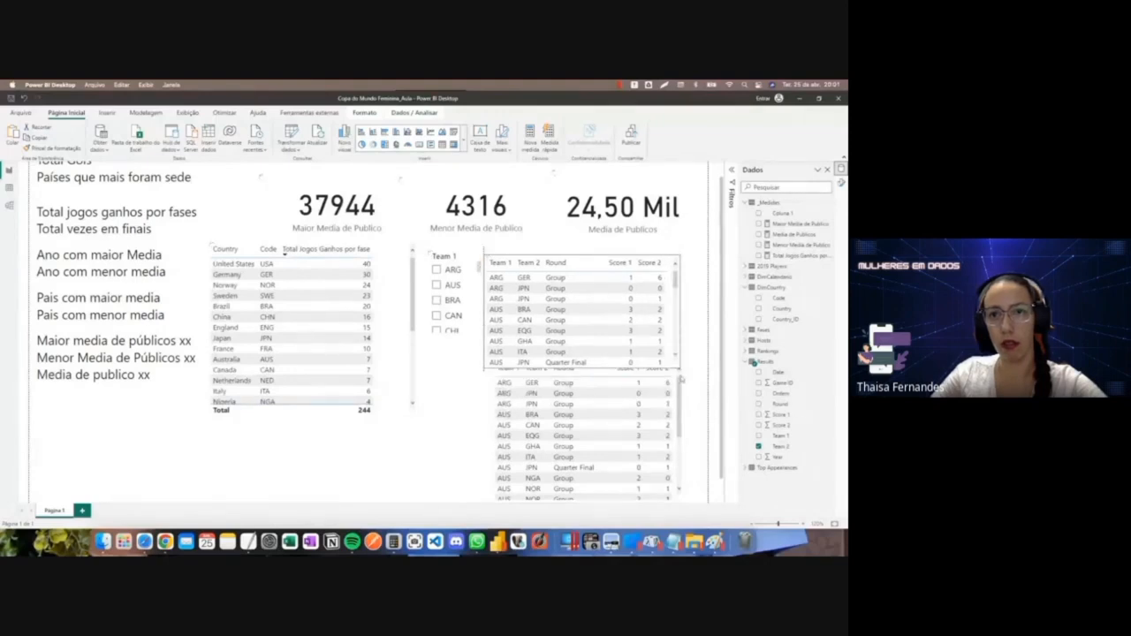
left_click(684, 366)
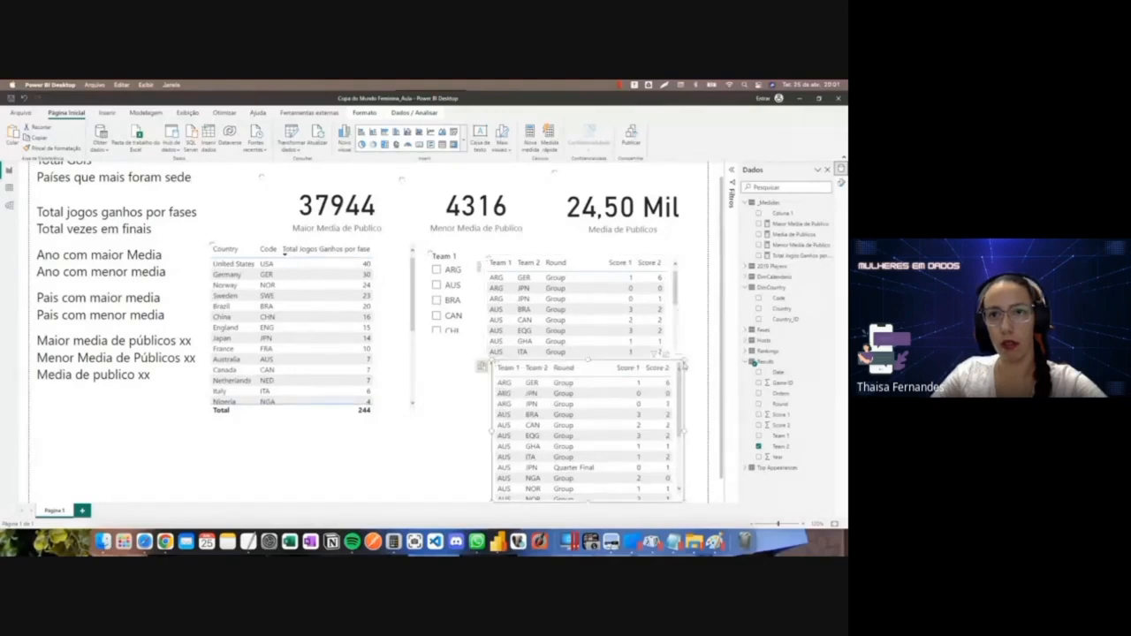
mouse_move(684, 374)
left_mouse_down()
mouse_move(682, 391)
mouse_move(664, 382)
left_mouse_up()
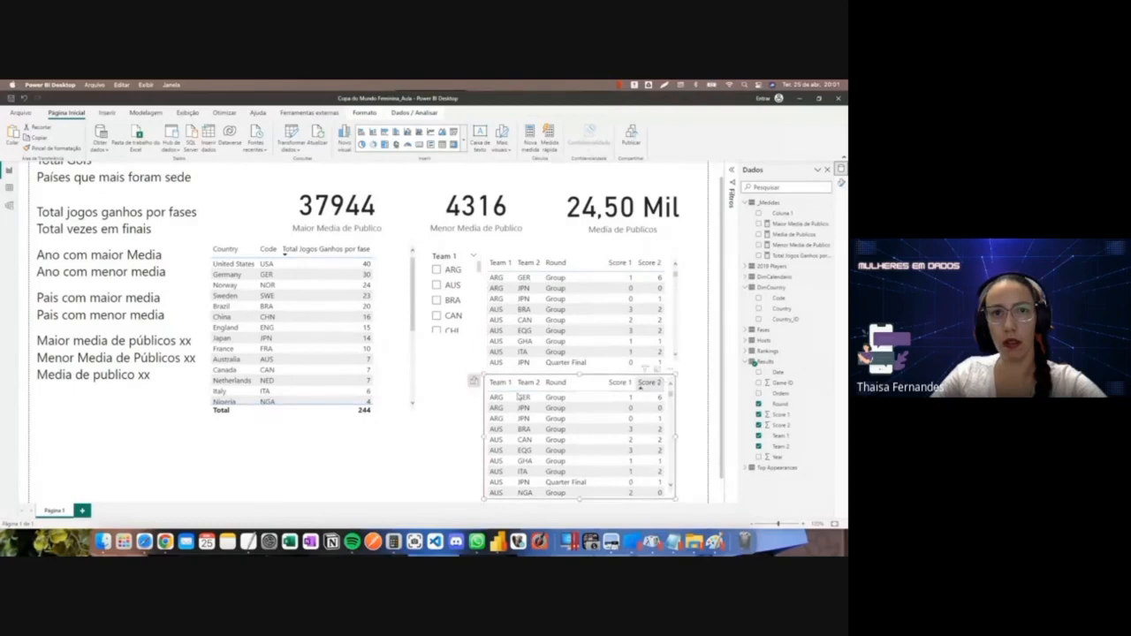
Add a slicer on the Team 2 field of the Results table, resized to fit beside the lower games table.
left_click(449, 389)
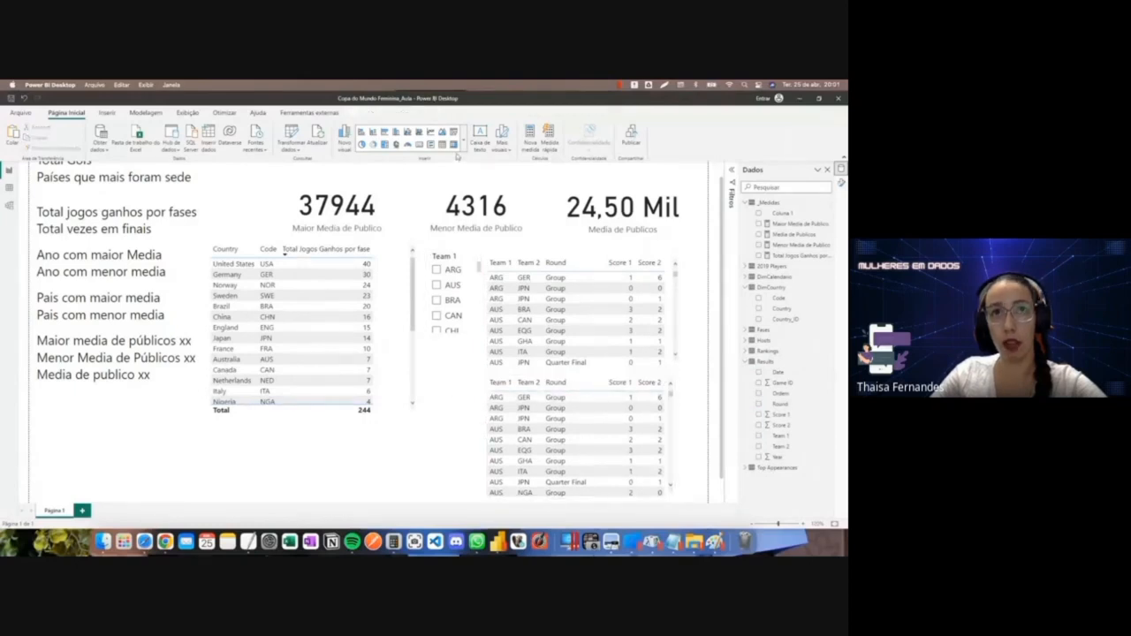
left_click(457, 133)
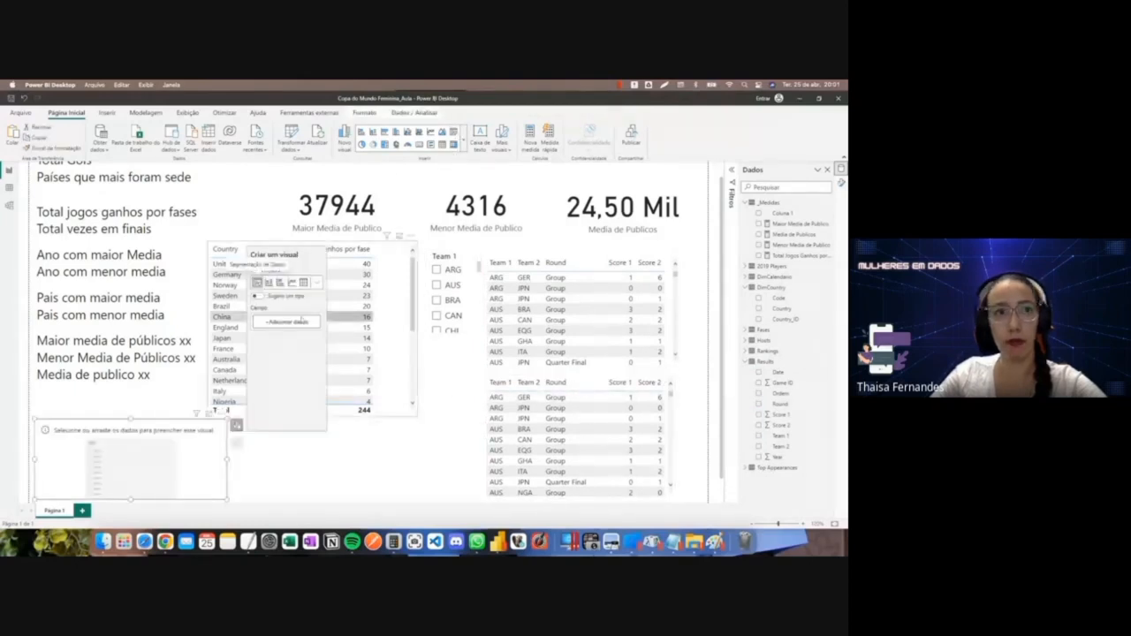
left_click(275, 323)
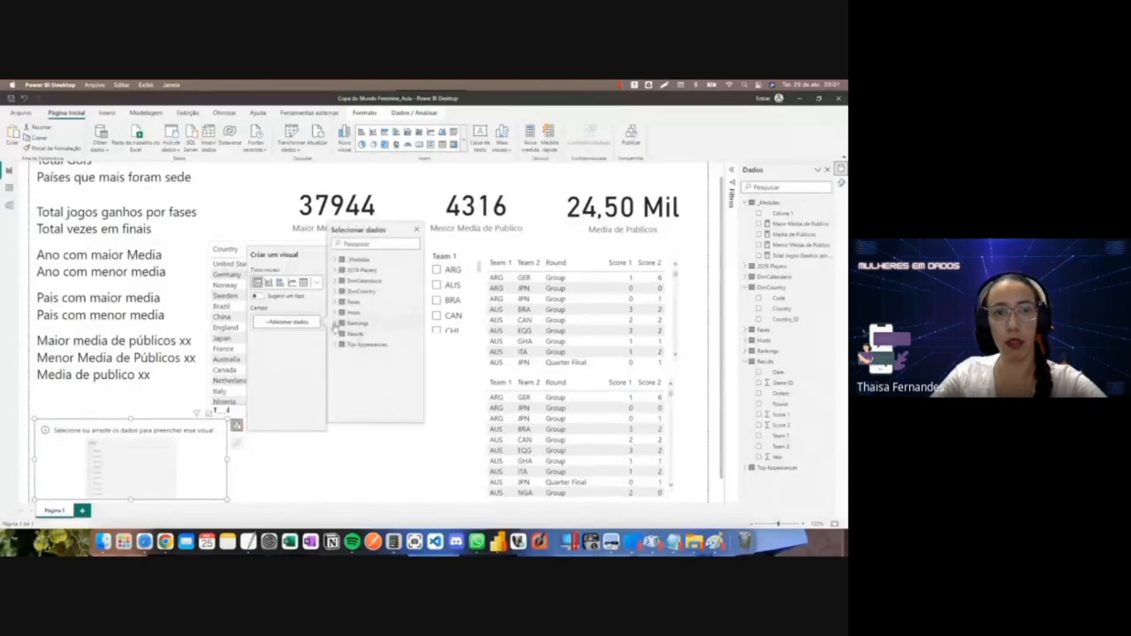
left_click(339, 334)
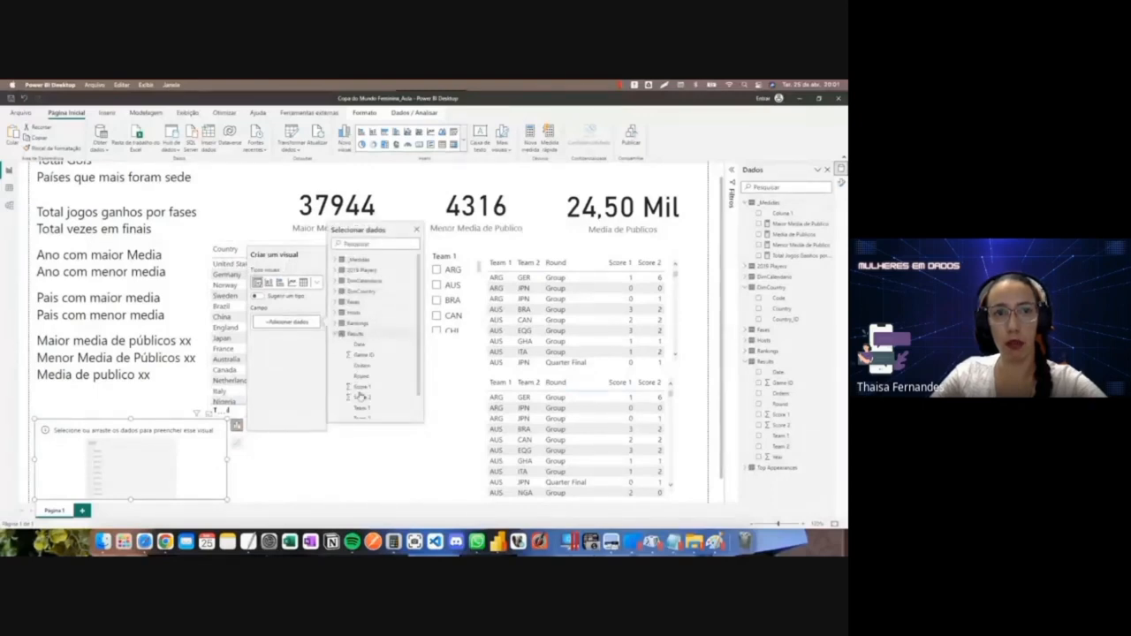
scroll(369, 418, "down", 1)
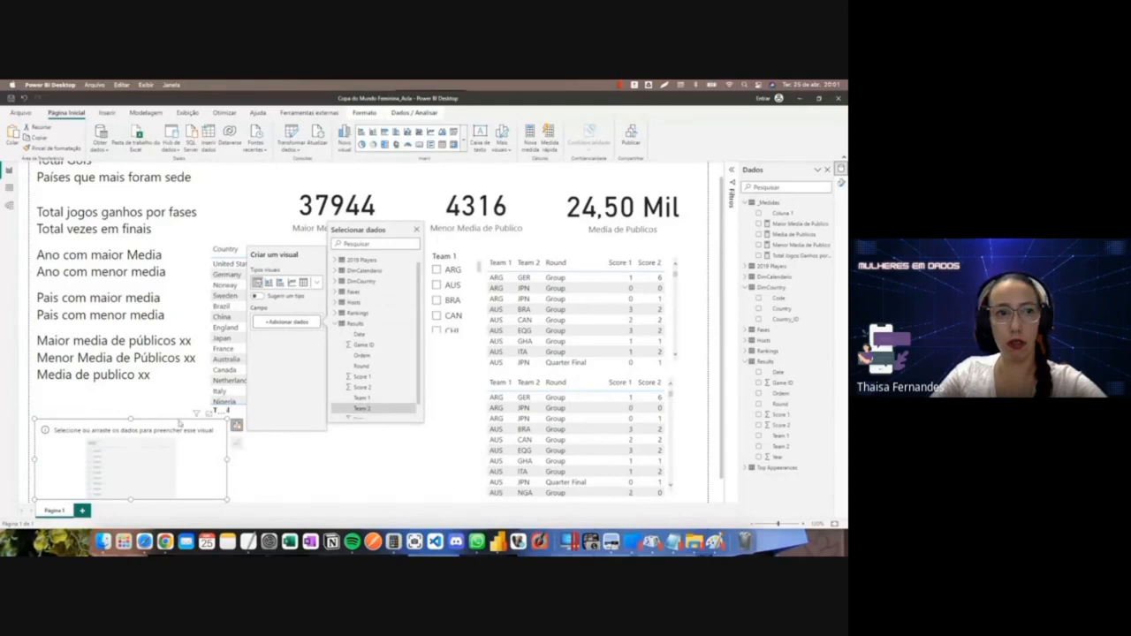
left_click(366, 409)
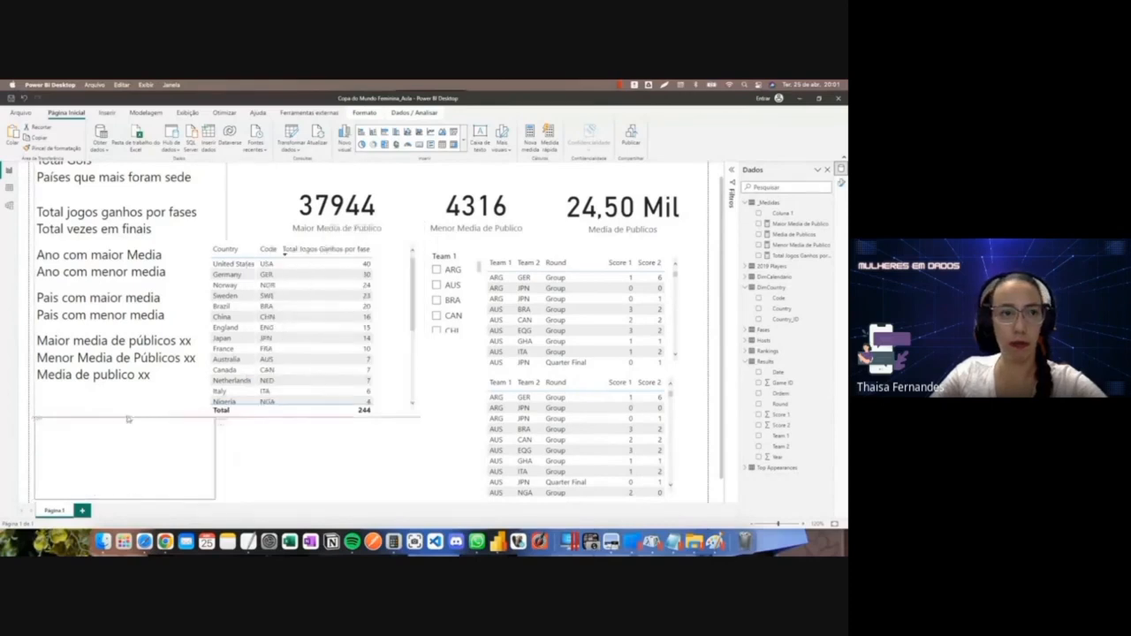
left_click_drag(90, 418, 479, 402)
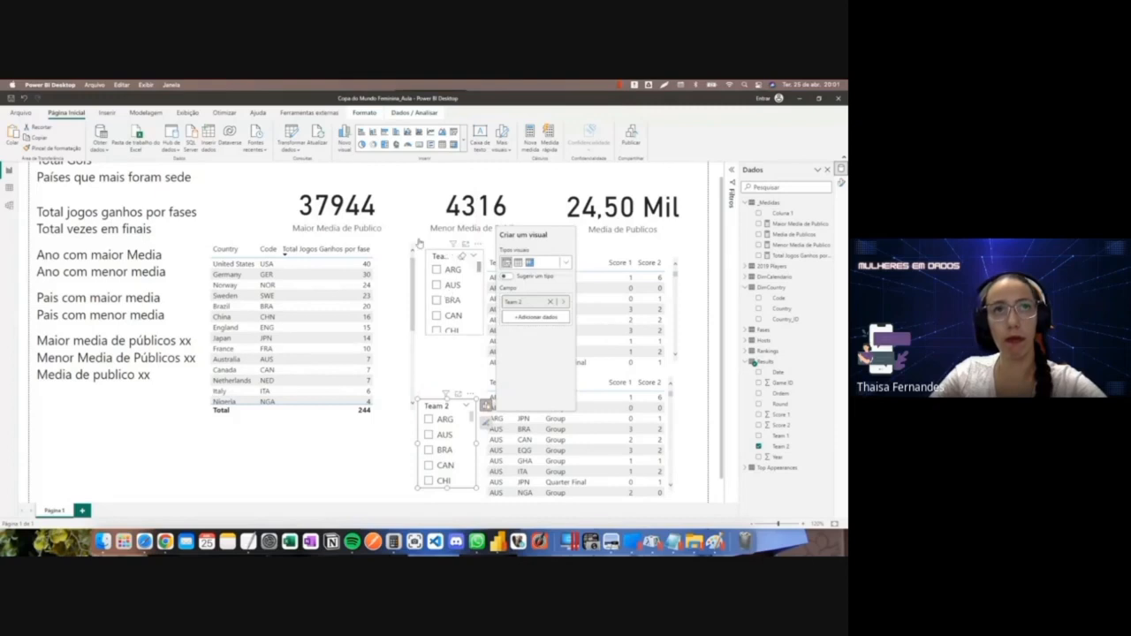
Edit the Team 2 slicer's interactions so it does not filter the country table or the upper games table.
left_click(367, 113)
left_click(16, 134)
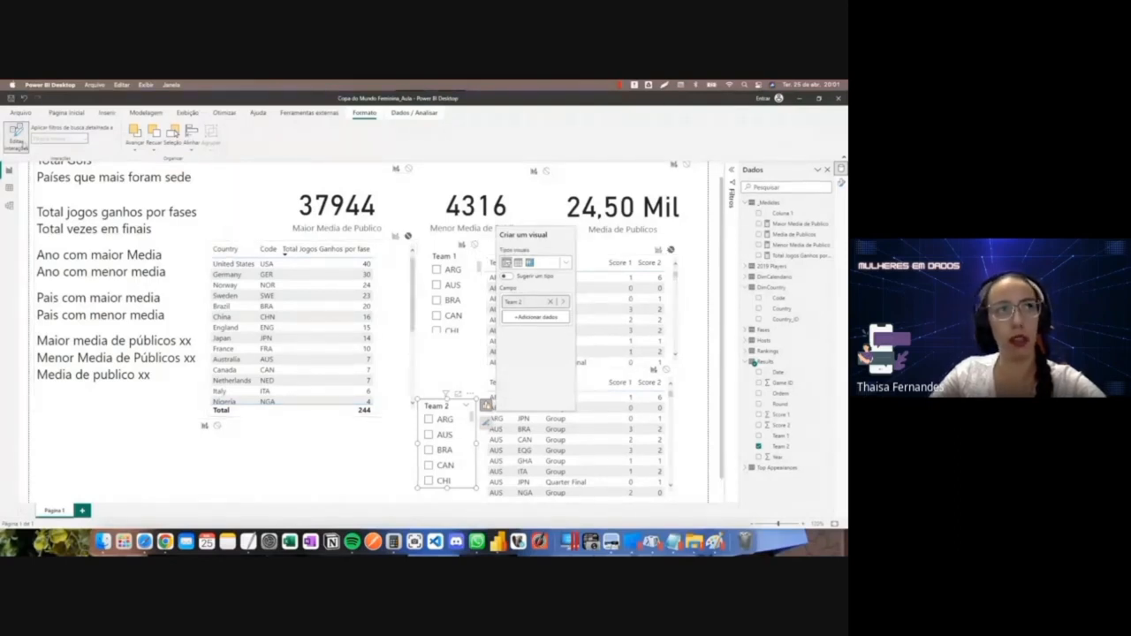
left_click(332, 463)
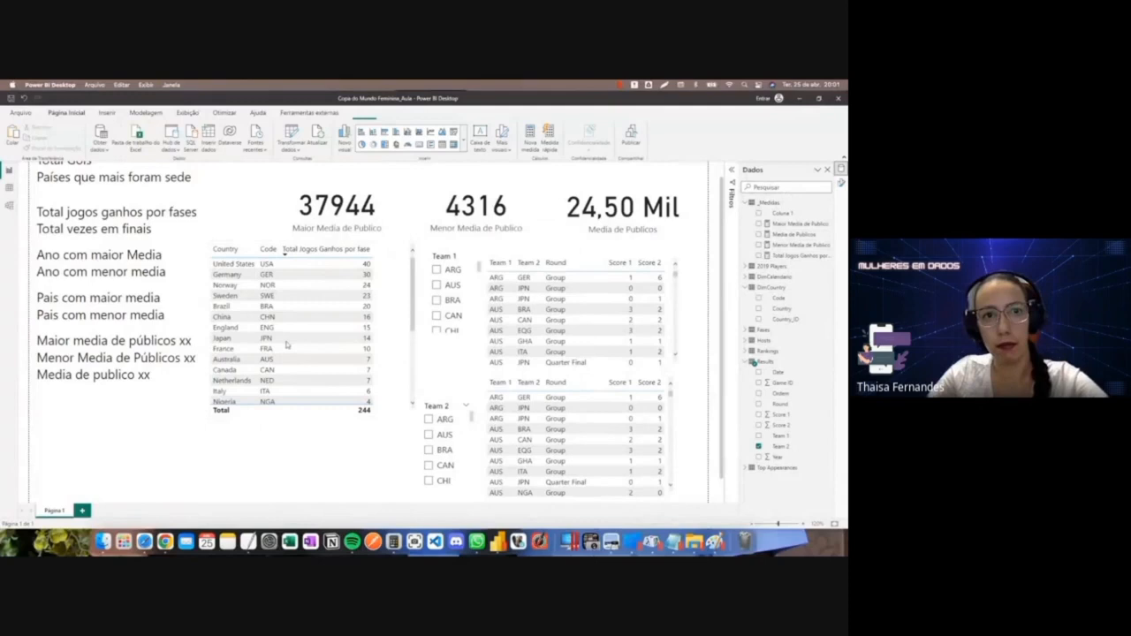
Review the lower-ranked countries in the wins table, and filter the upper games table to DEN with the Team 1 slicer.
scroll(287, 340, "down", 3)
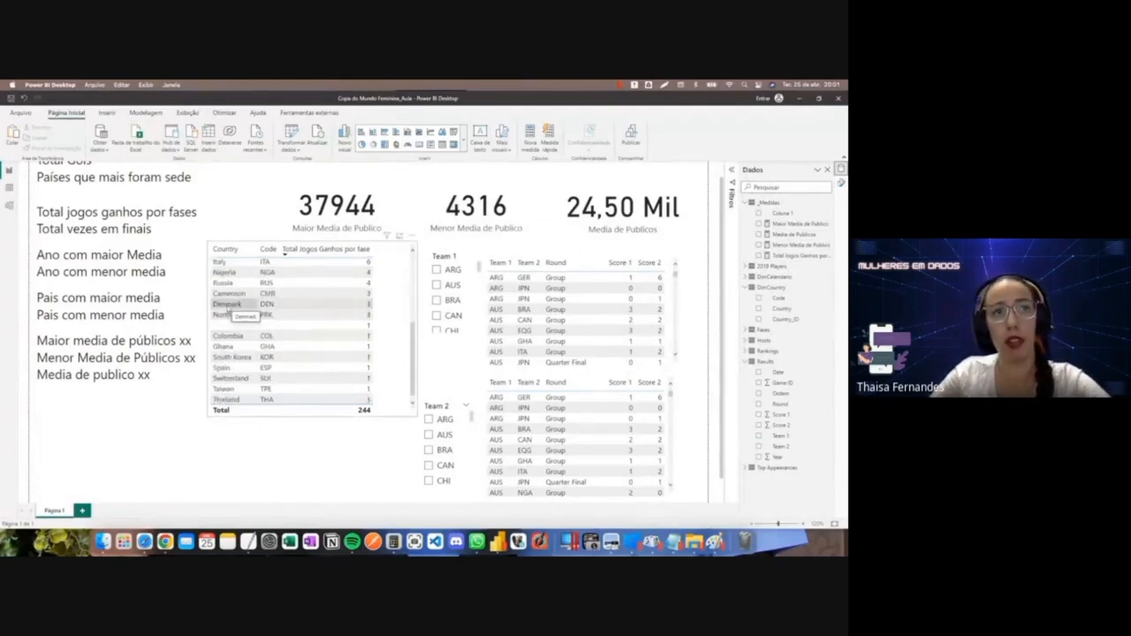
scroll(456, 301, "down", 5)
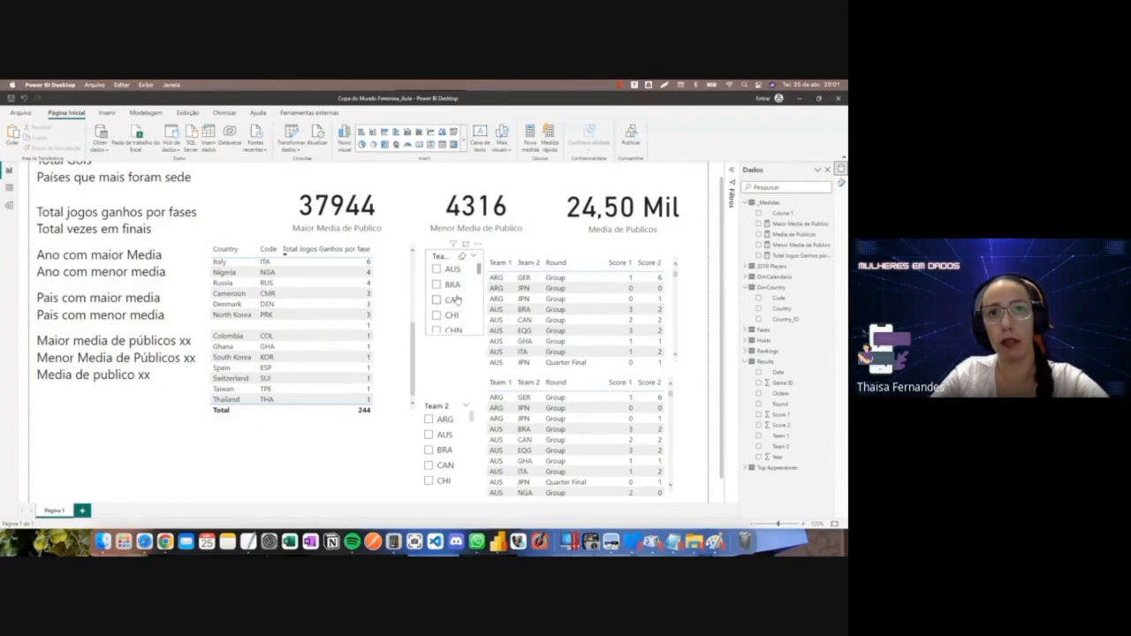
scroll(456, 301, "down", 2)
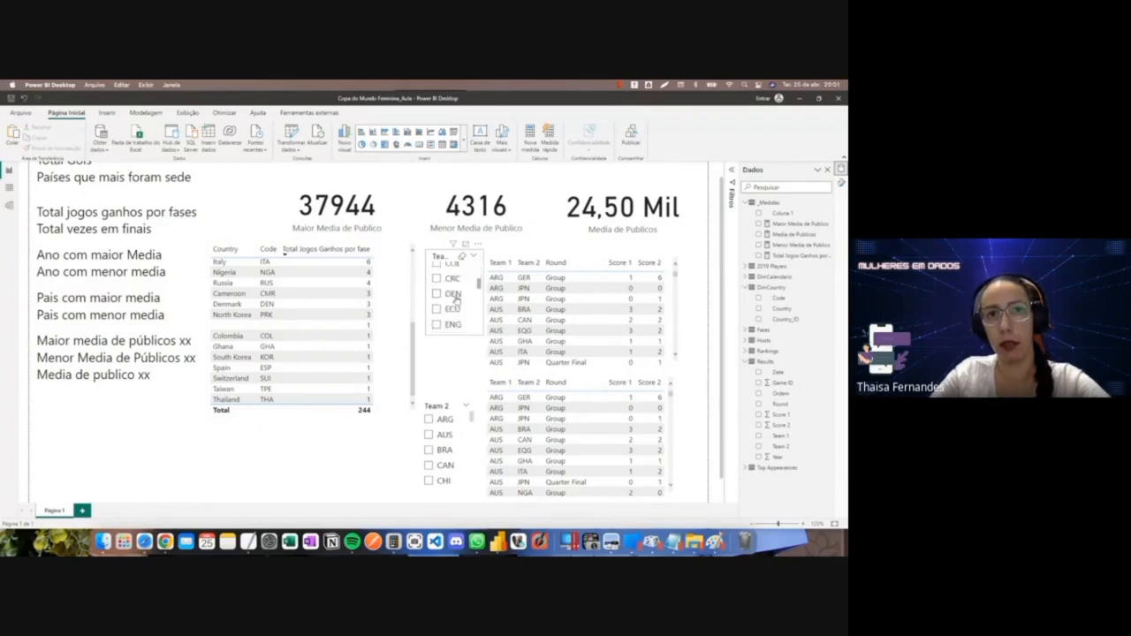
left_click(453, 297)
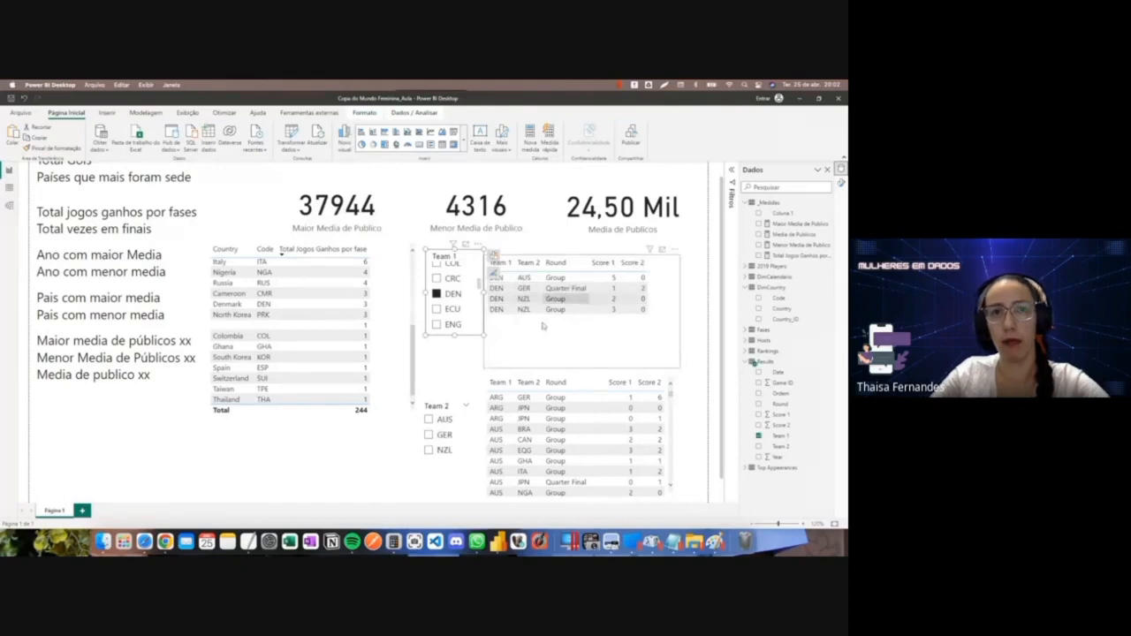
scroll(451, 436, "down", 1)
scroll(460, 433, "up", 1)
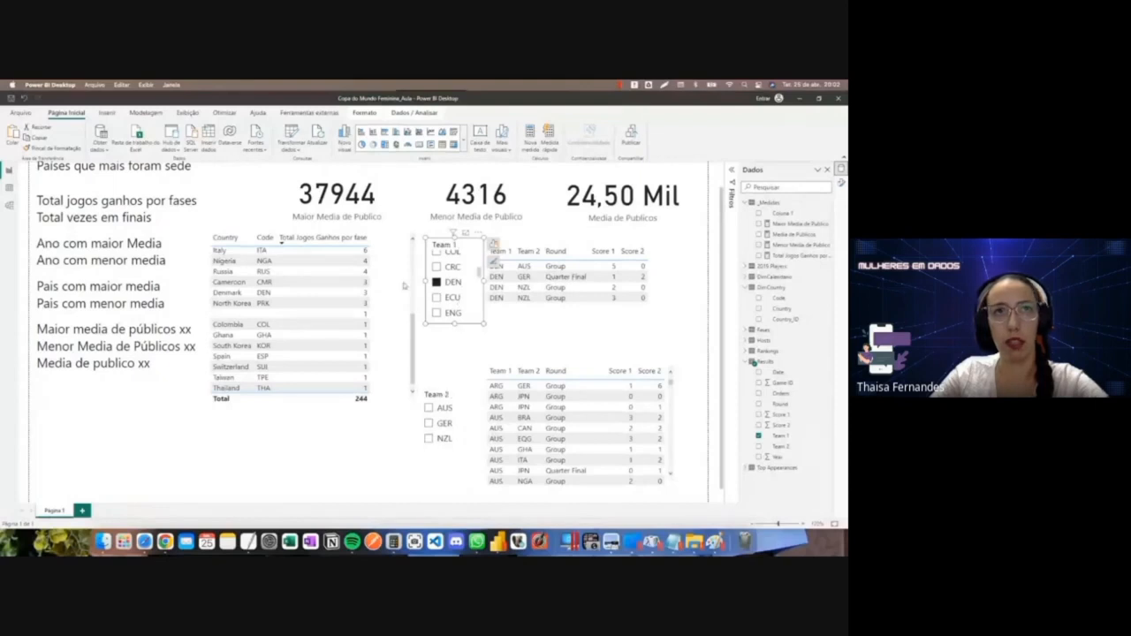
Edit the Team 1 slicer's interactions so it does not filter the Team 2 slicer.
left_click(364, 113)
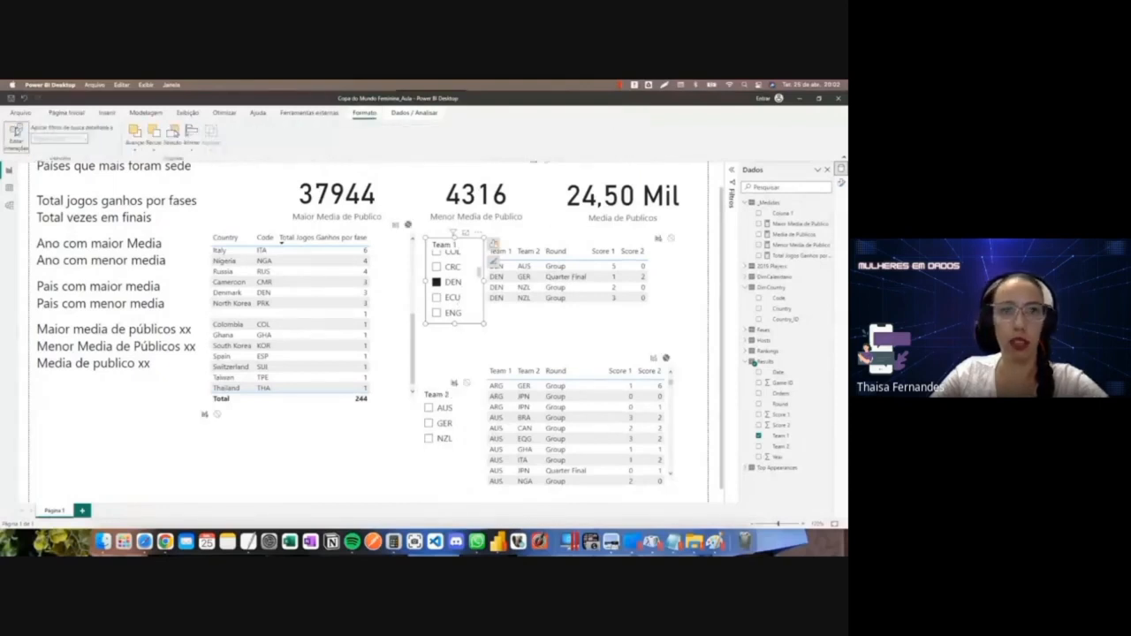
left_click(467, 384)
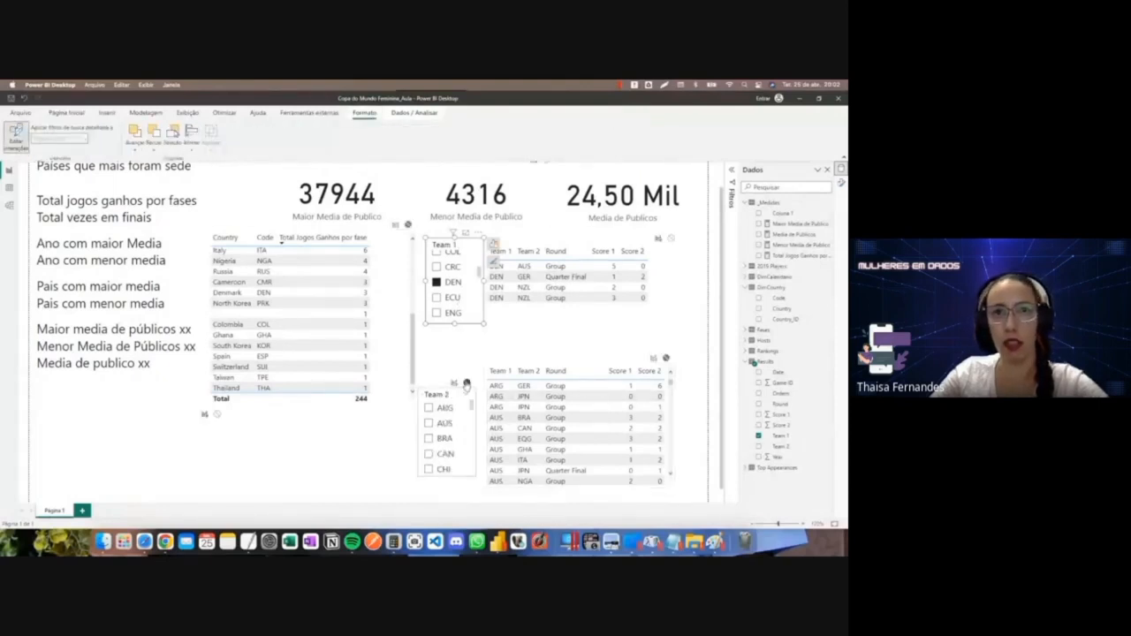
left_click(19, 143)
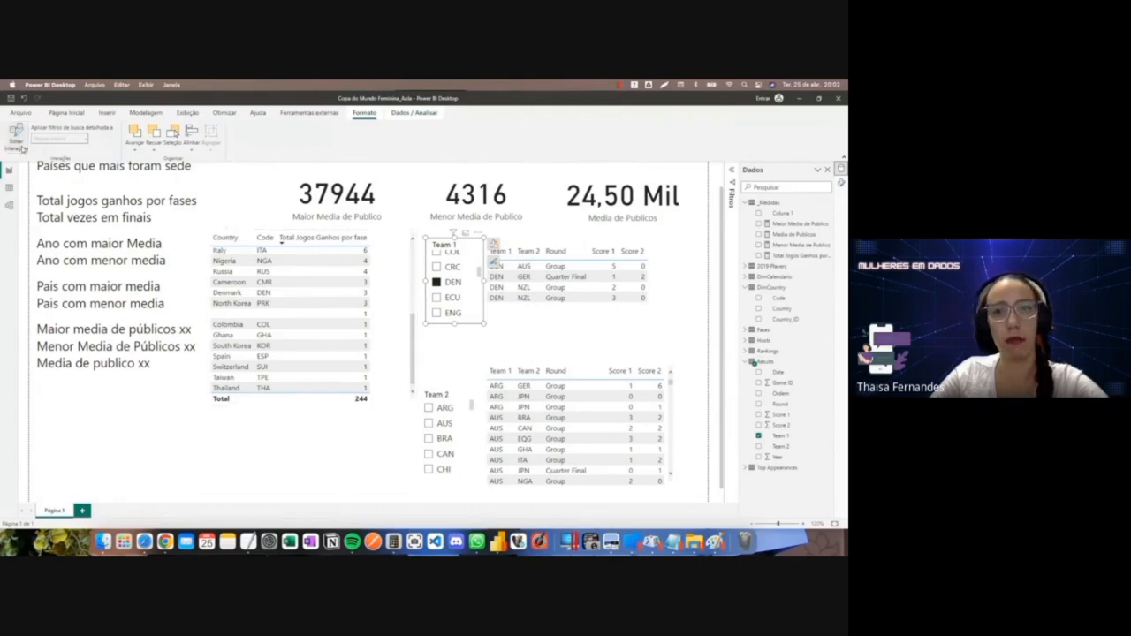
left_click(468, 357)
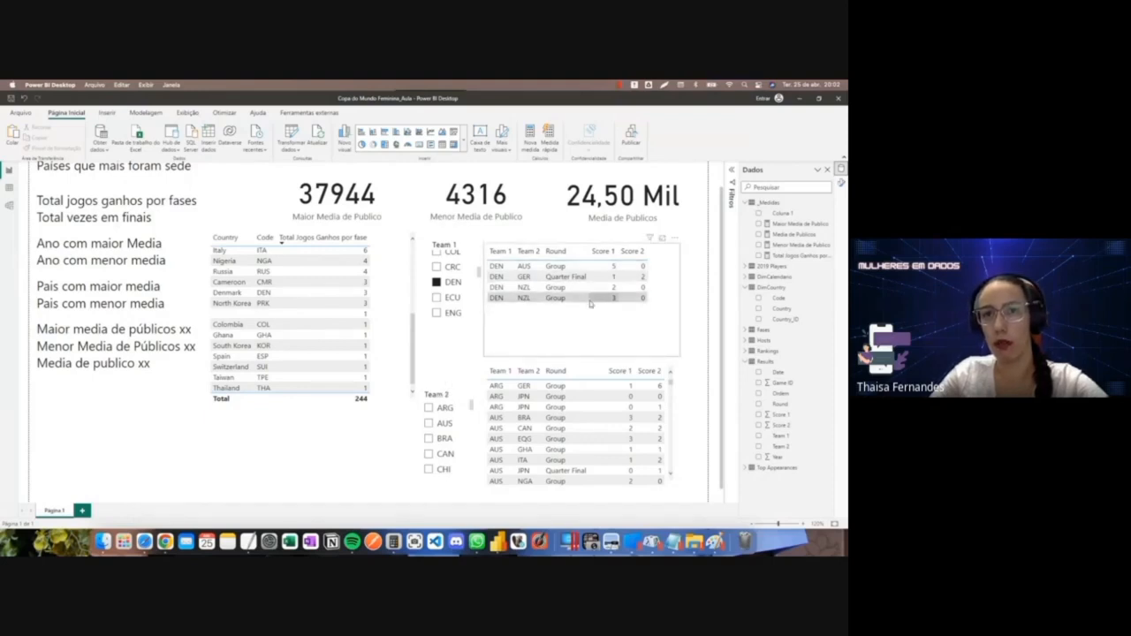
Filter the lower games table to DEN with the Team 2 slicer and review Denmark's games there.
scroll(446, 442, "down", 4)
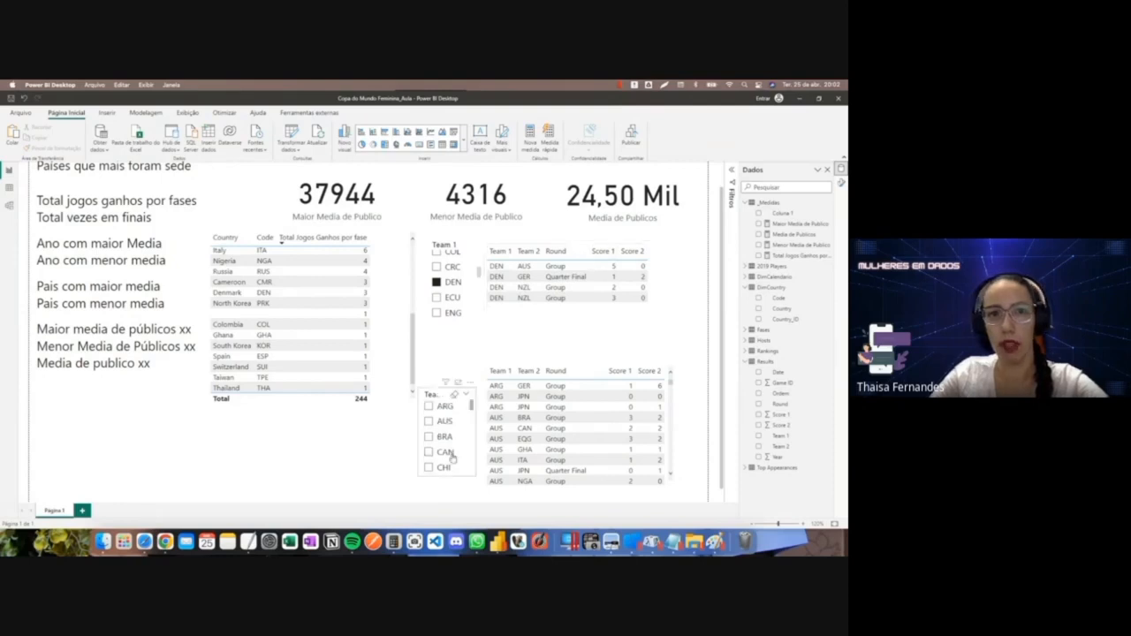
scroll(452, 455, "down", 1)
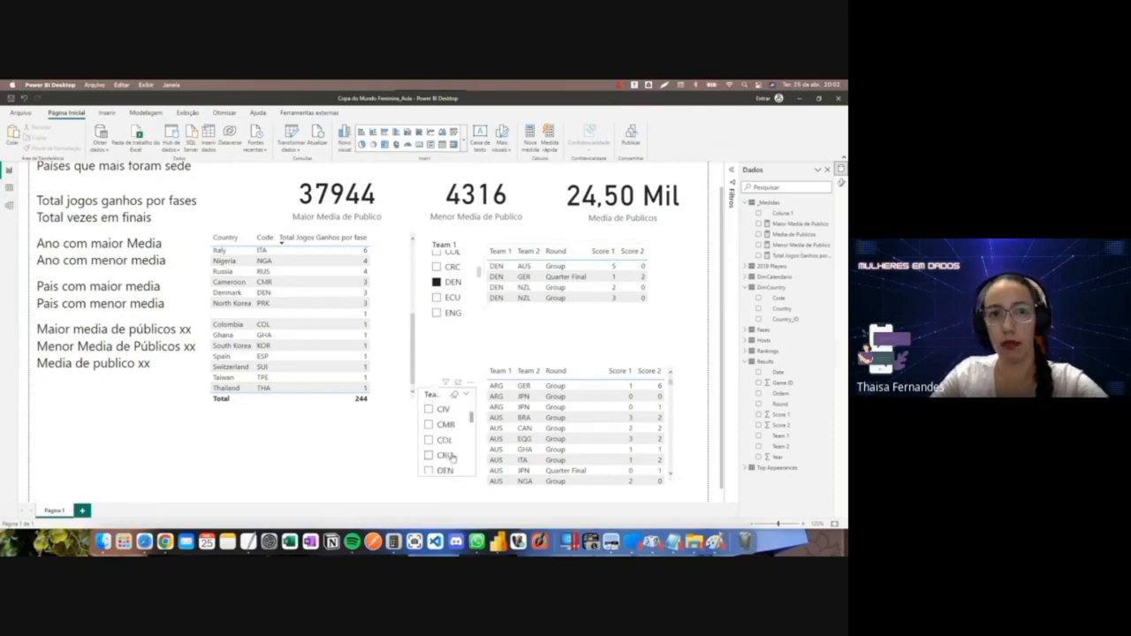
left_click(445, 471)
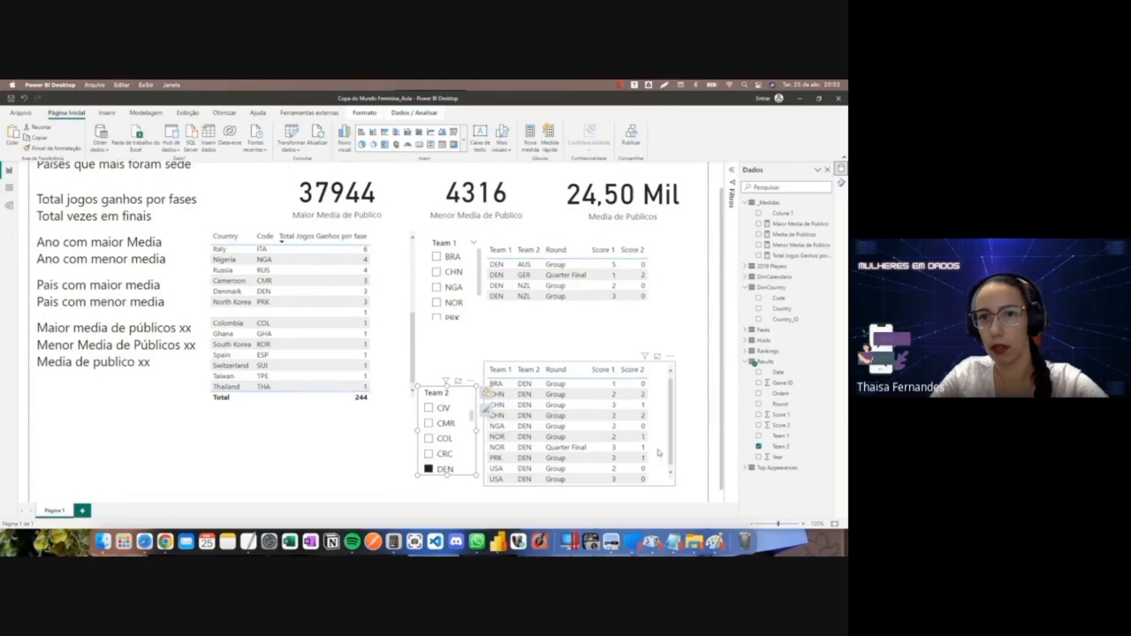
scroll(658, 452, "down", 1)
scroll(657, 452, "up", 2)
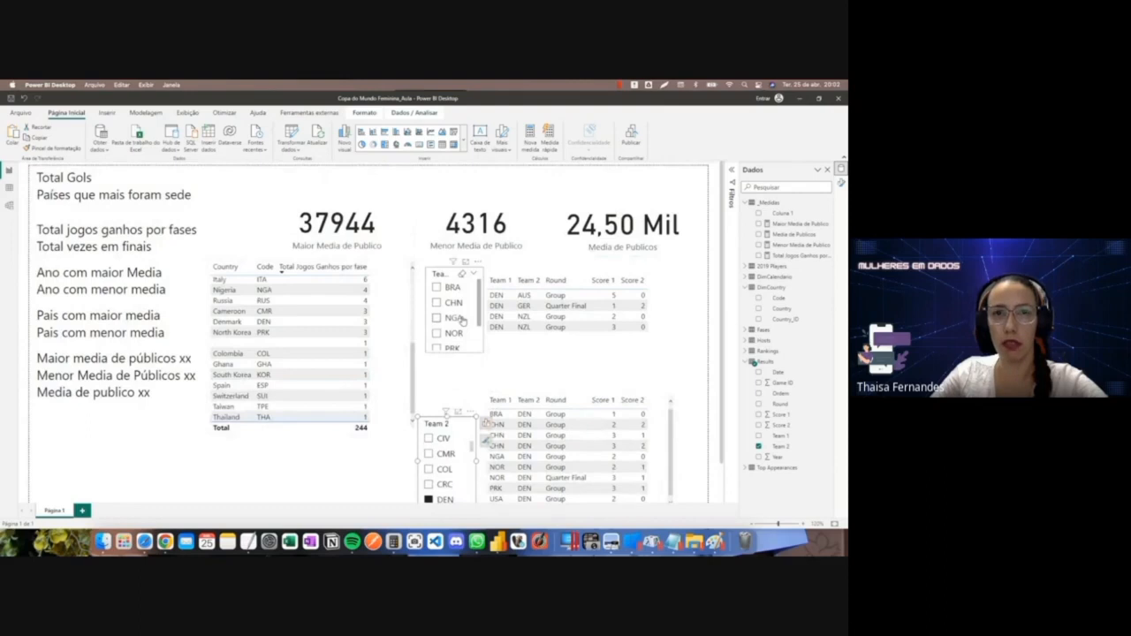
Clear DEN from the Team 2 slicer and select COL in both team slicers to check Colombia's games.
left_click(444, 501)
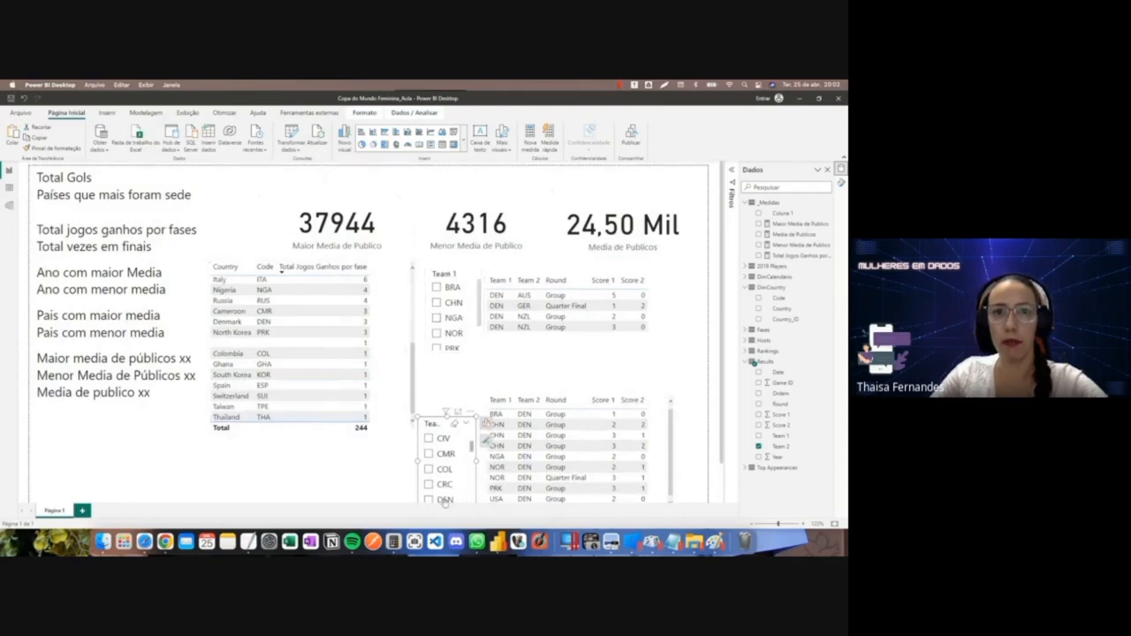
scroll(456, 326, "down", 2)
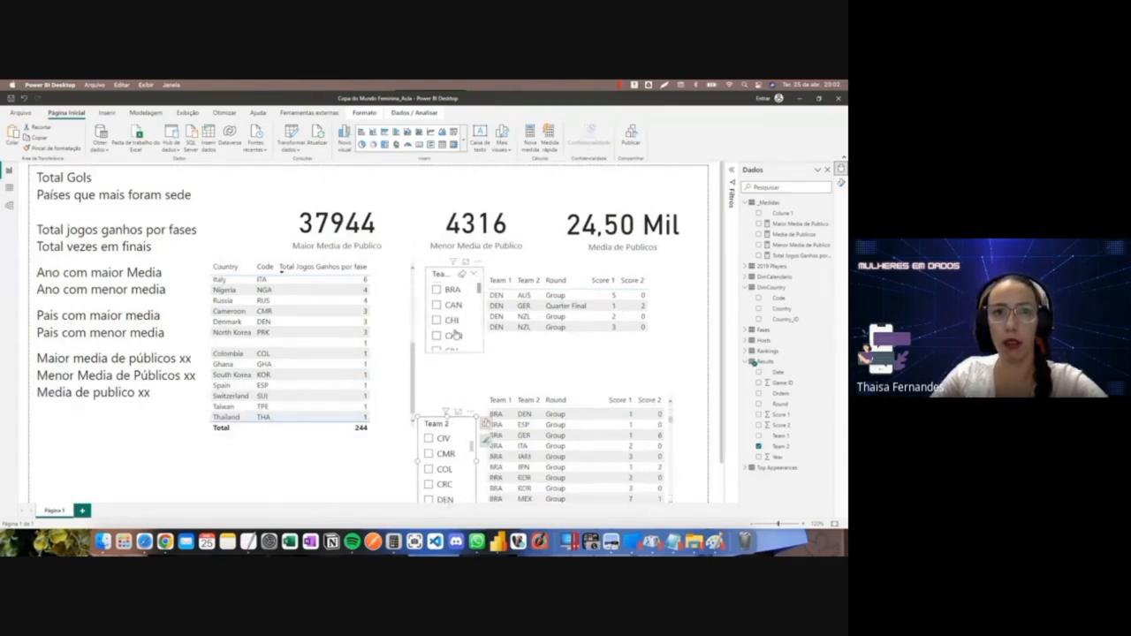
scroll(455, 332, "down", 3)
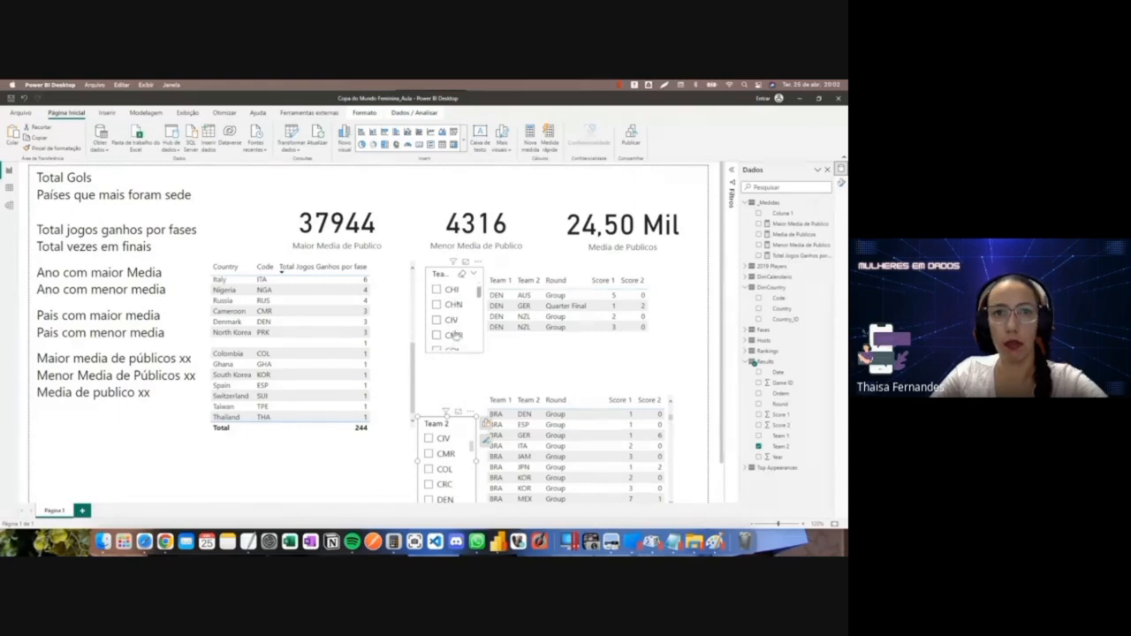
left_click(438, 349)
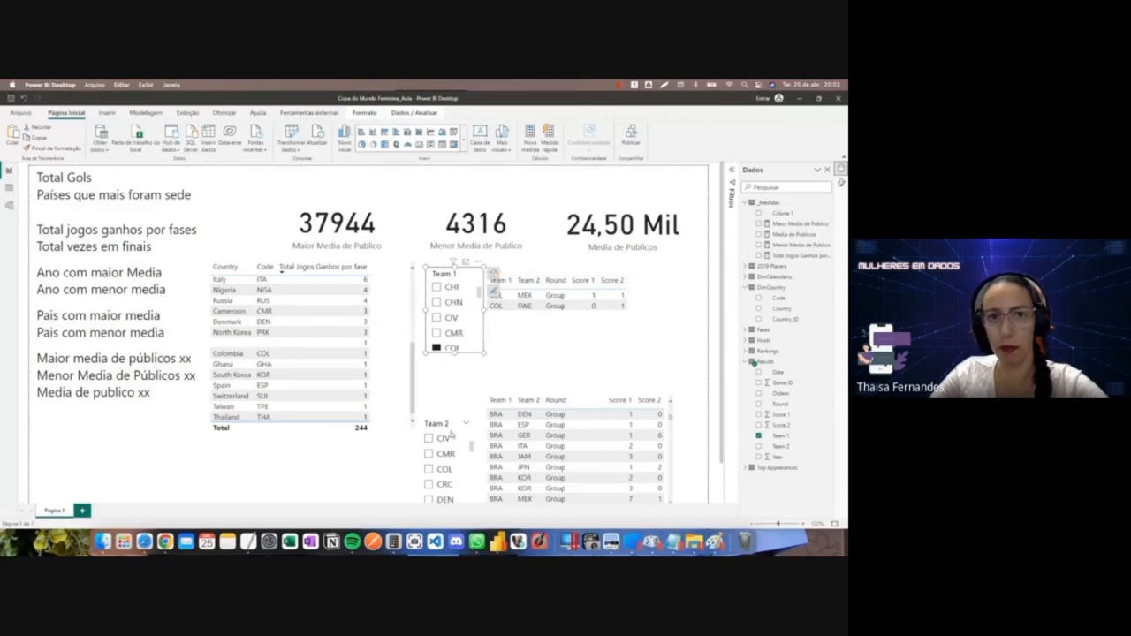
left_click(439, 471)
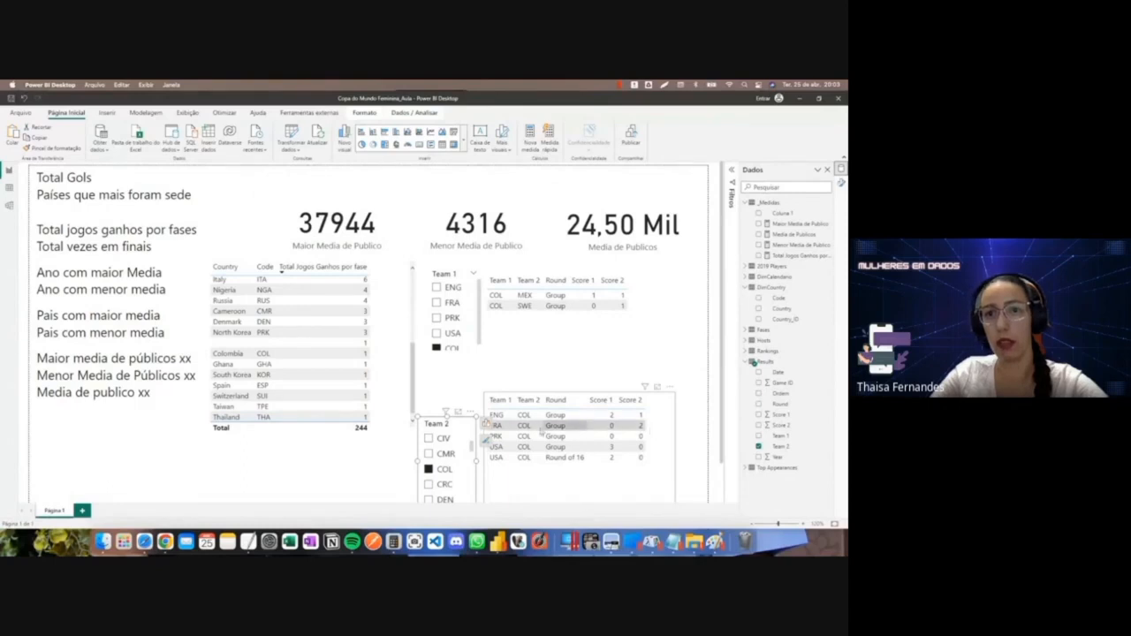
left_click(683, 415)
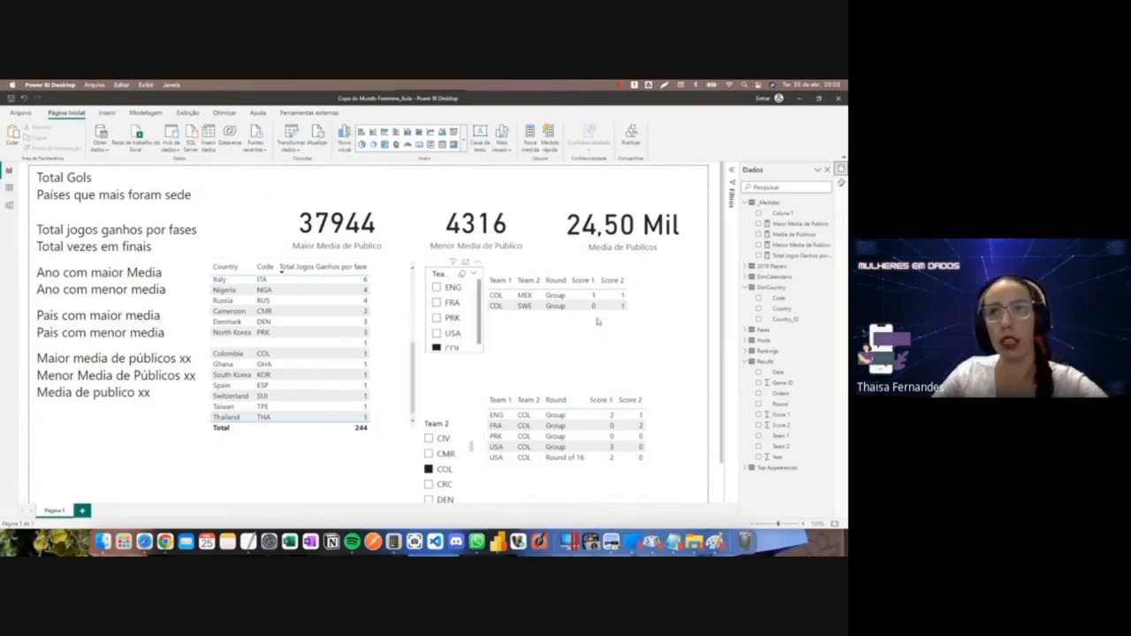
Mark the "Total jogos ganhos por fases" line in the checklist text box with an x.
left_click(167, 250)
left_click(215, 231)
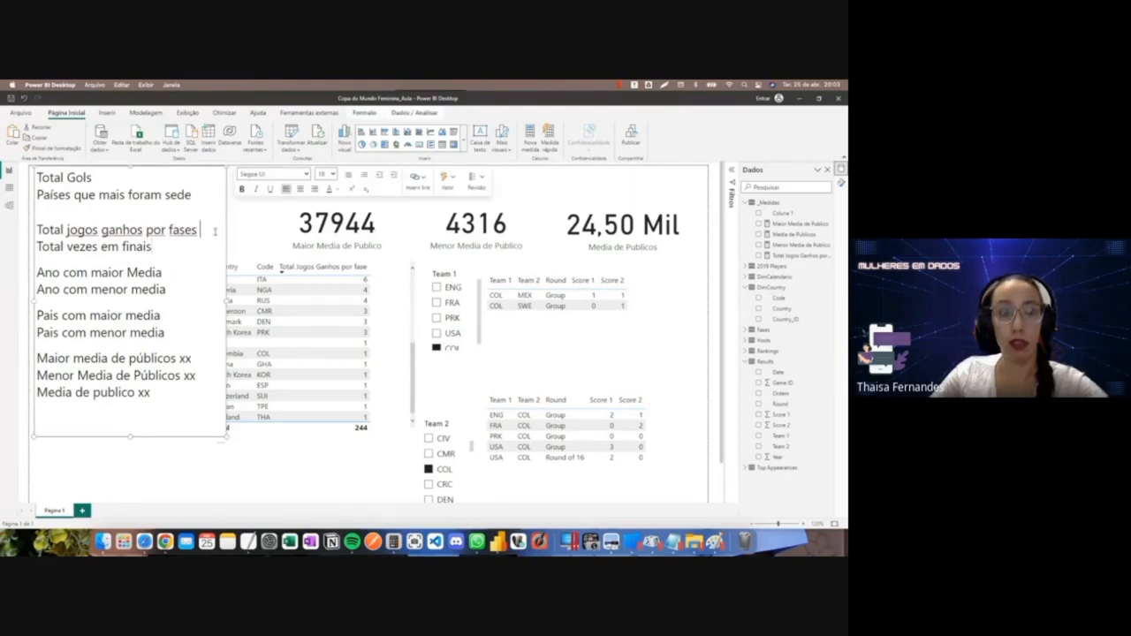
type("x")
left_click(194, 248)
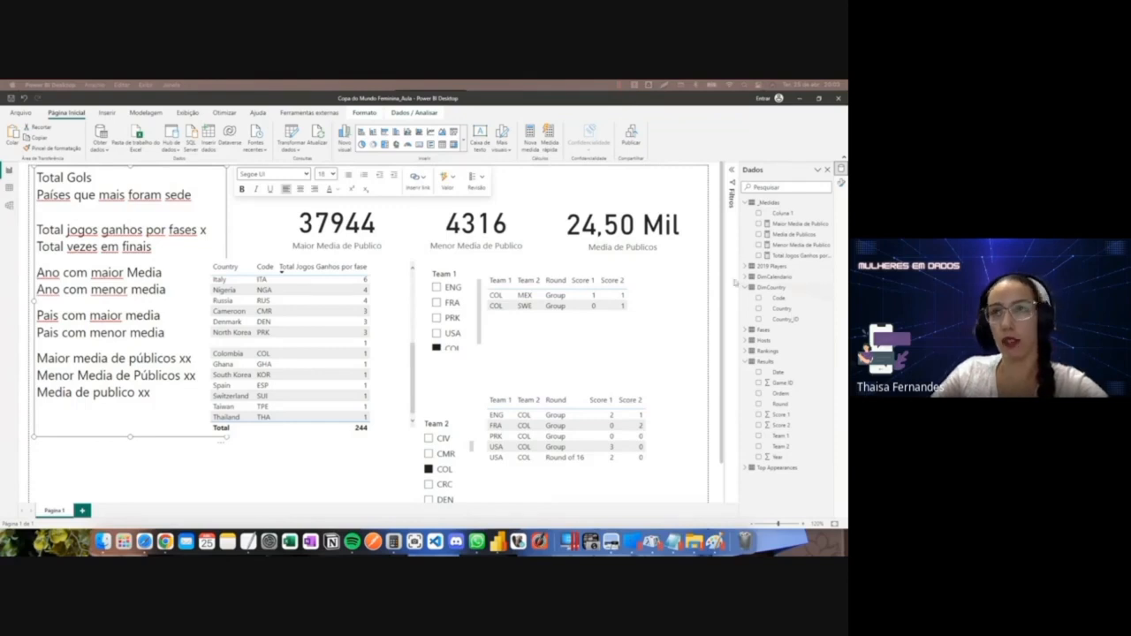
Create a new measure named Total Vezes em Finais in the _Medidas table and start its formula on a new line.
left_click(758, 203)
key("ctrl+s")
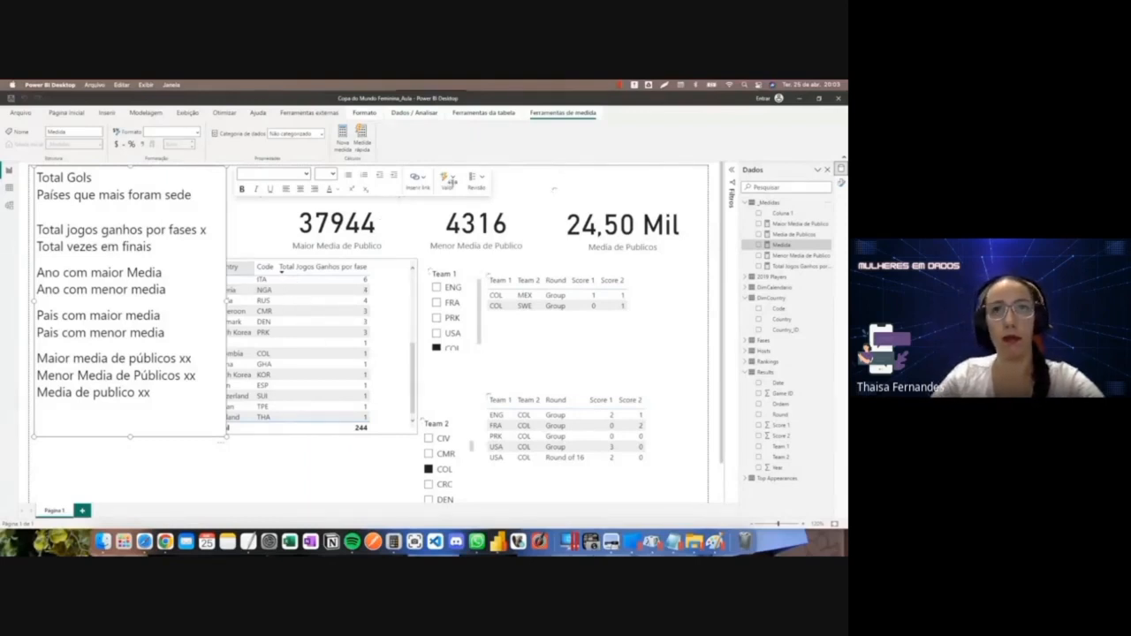
left_click(522, 180)
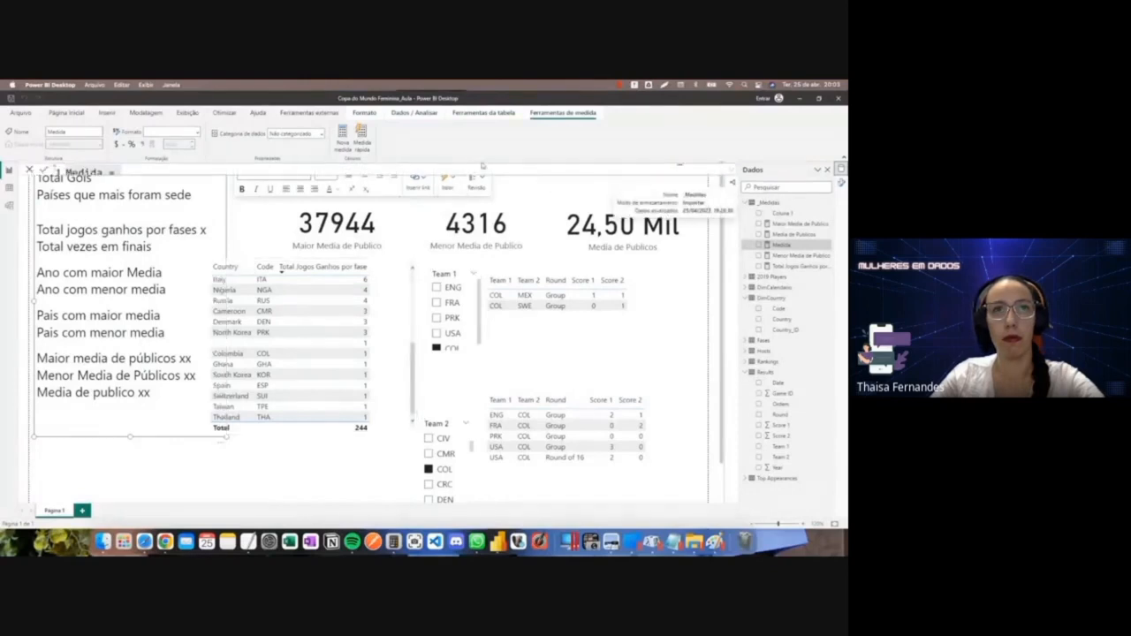
type("To")
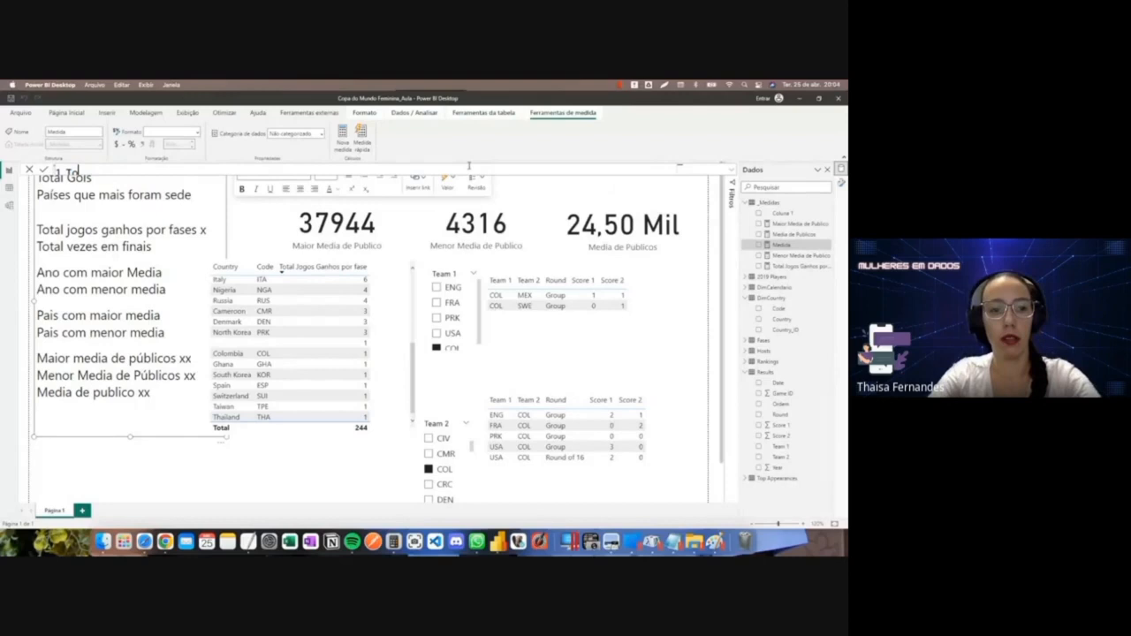
type("tal Vezes em Finais ")
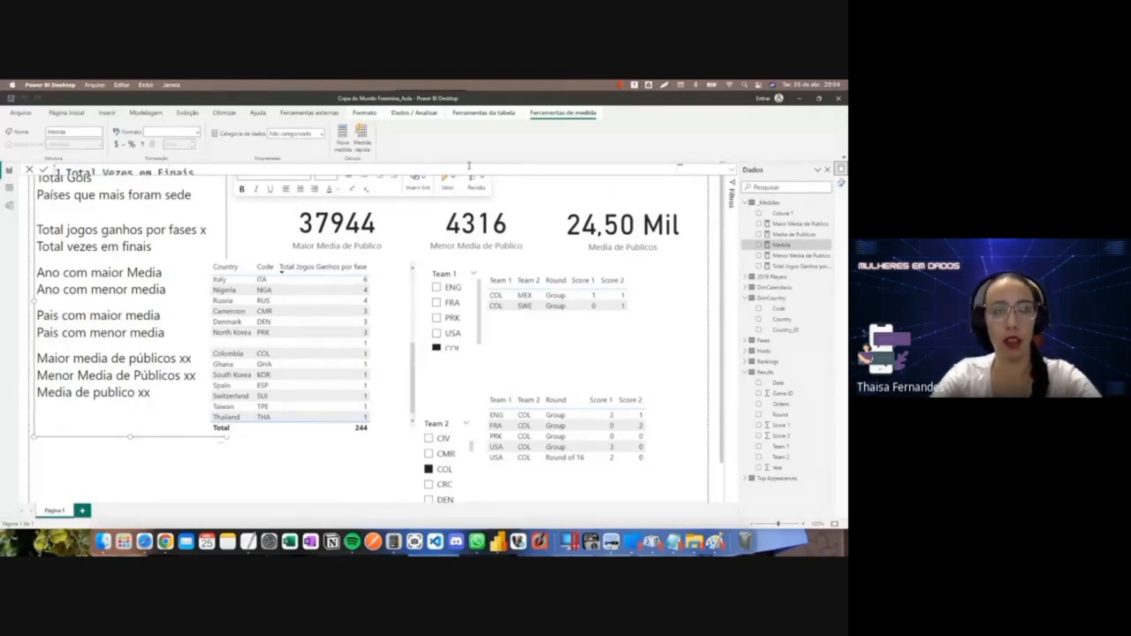
type("=")
key("shift+Return")
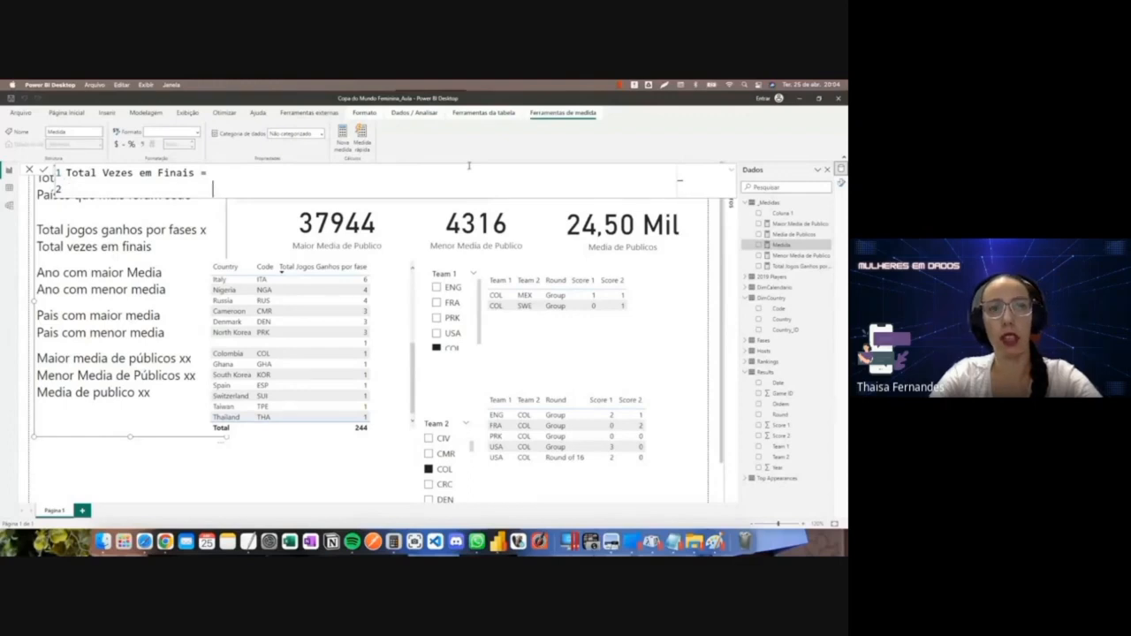
Begin the formula with CALCULATE, using [Total Jogos Ganhos por fase] as its expression.
type("calcu")
key("Tab")
key("shift+Return")
key("Tab")
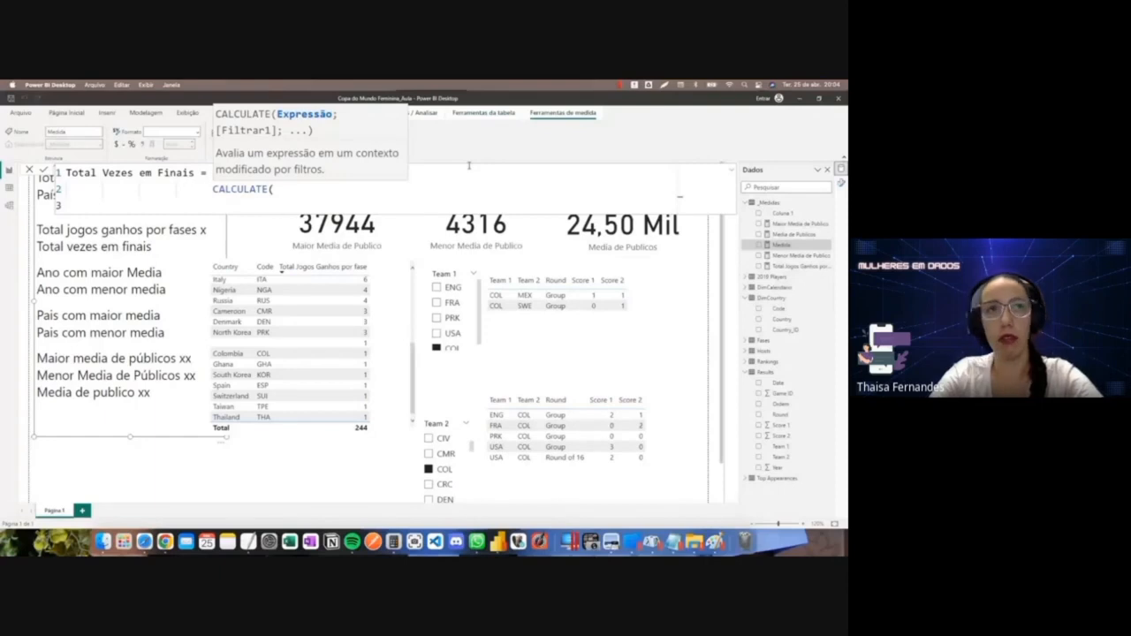
type("total")
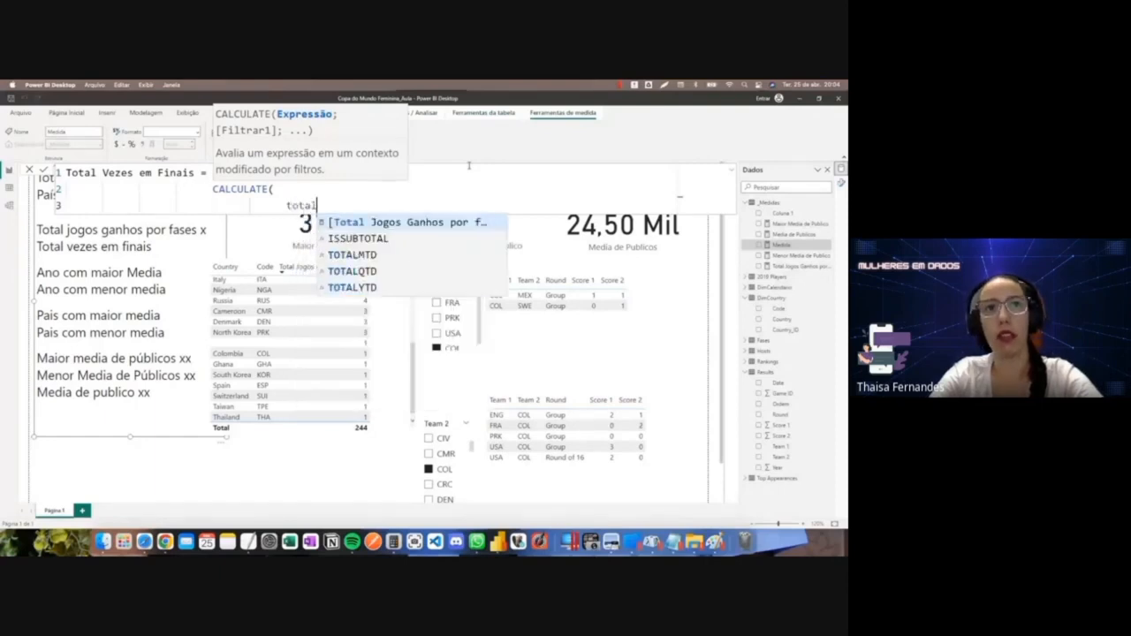
key("Tab")
type(";")
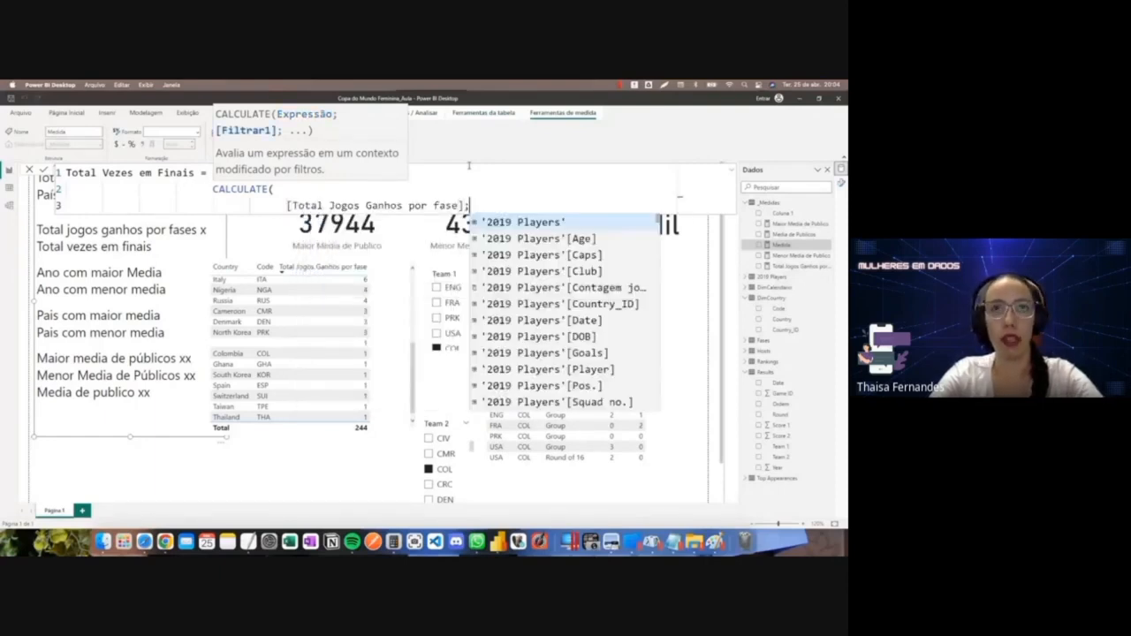
key("shift+Return")
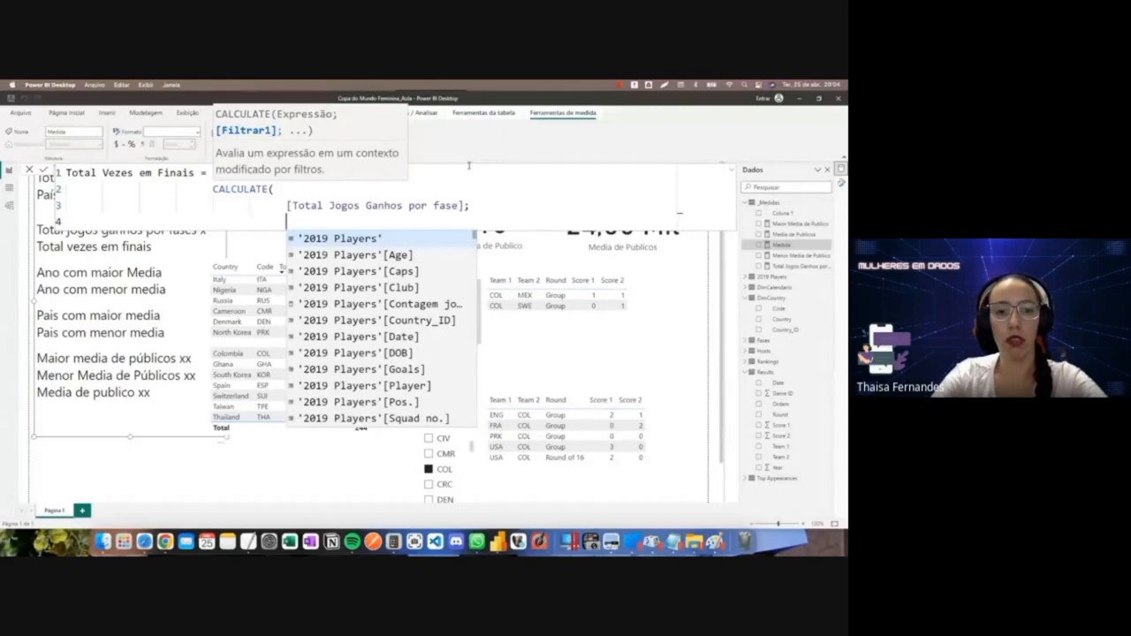
Add the filter Results[Round] = "Final" to the CALCULATE, close the formula and commit the measure.
type("result")
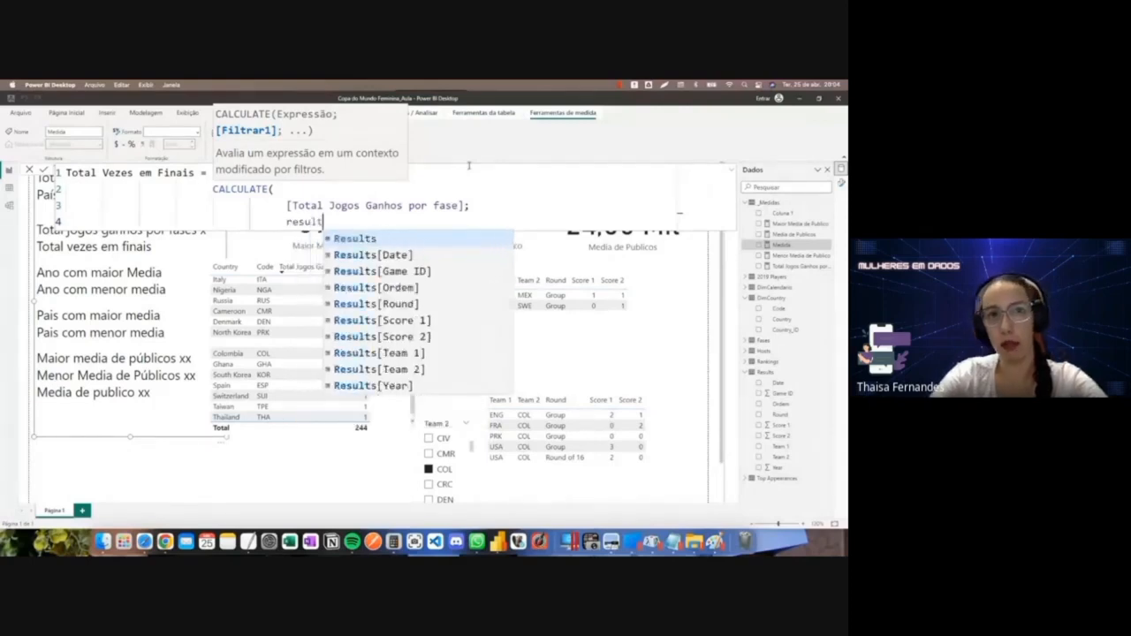
key("Down")
key("Down")
key("Down")
key("Down")
key("Tab")
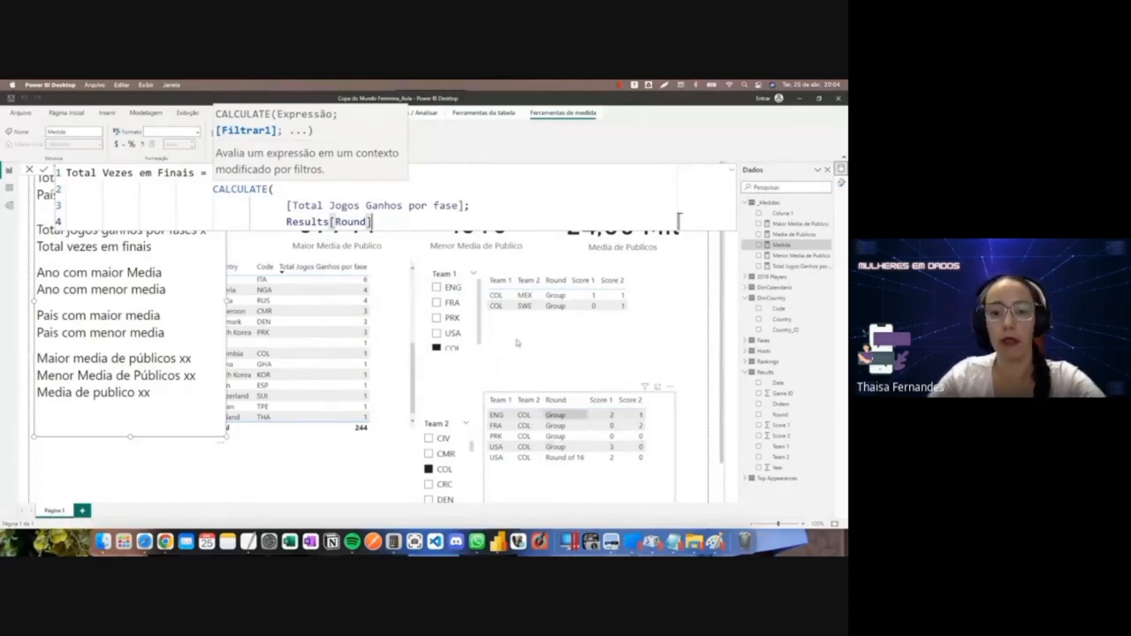
type("= ")
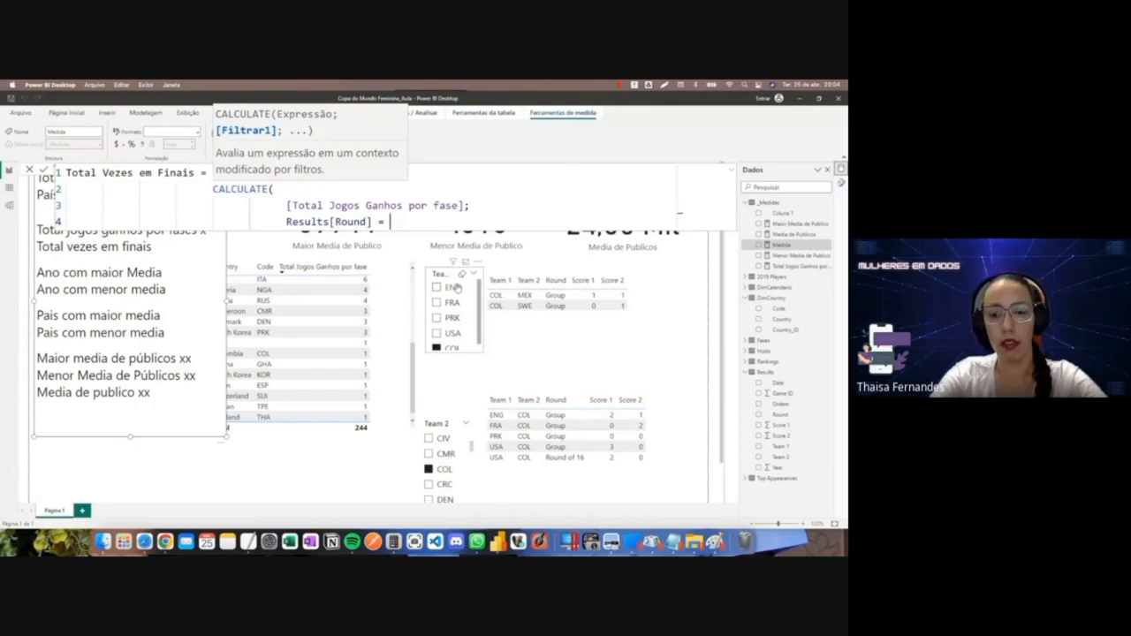
type("\"Final")
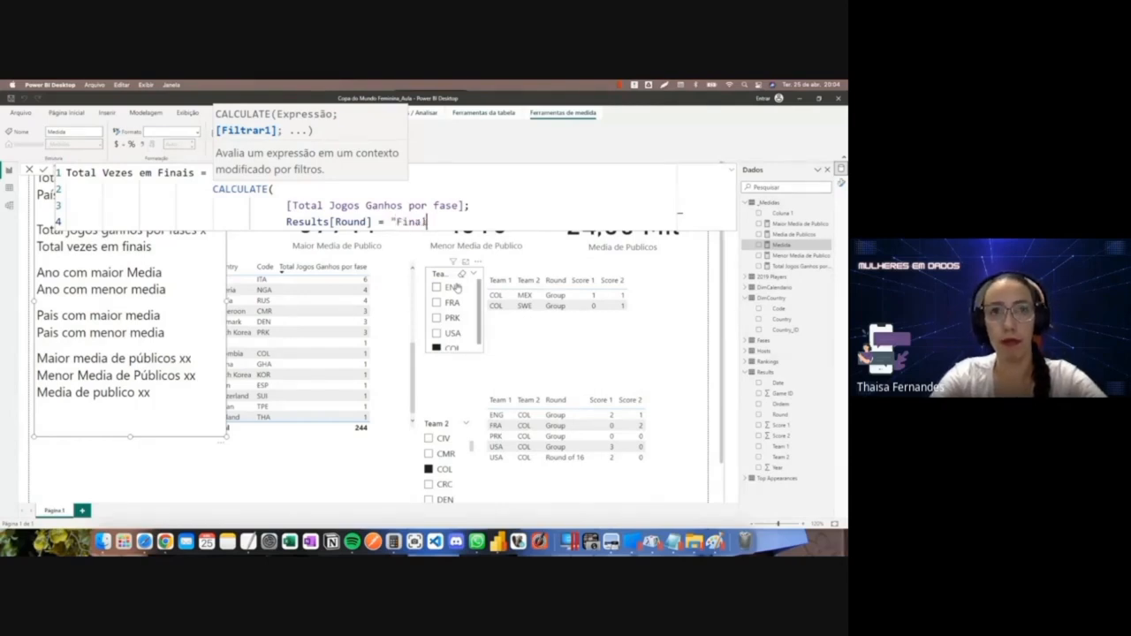
type("\")")
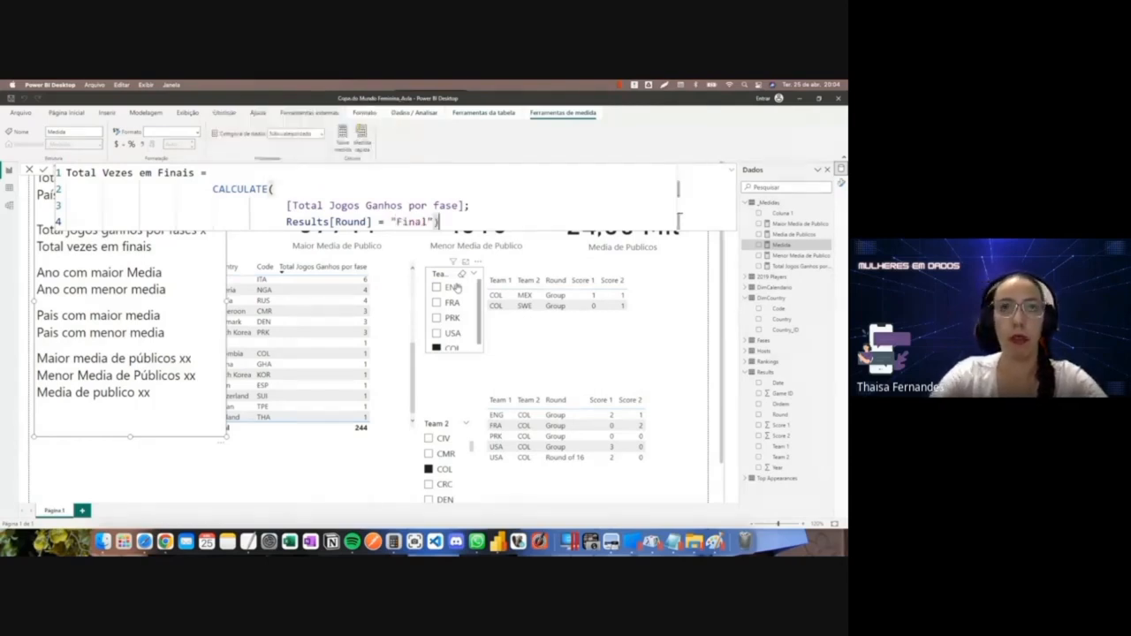
key("shift+Return")
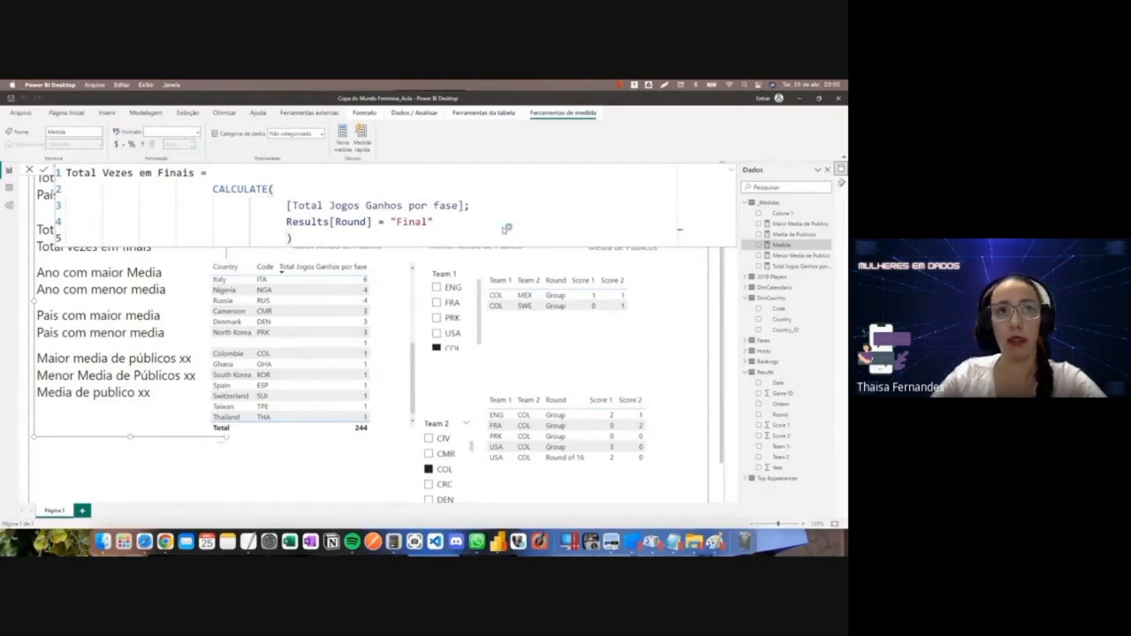
key("Return")
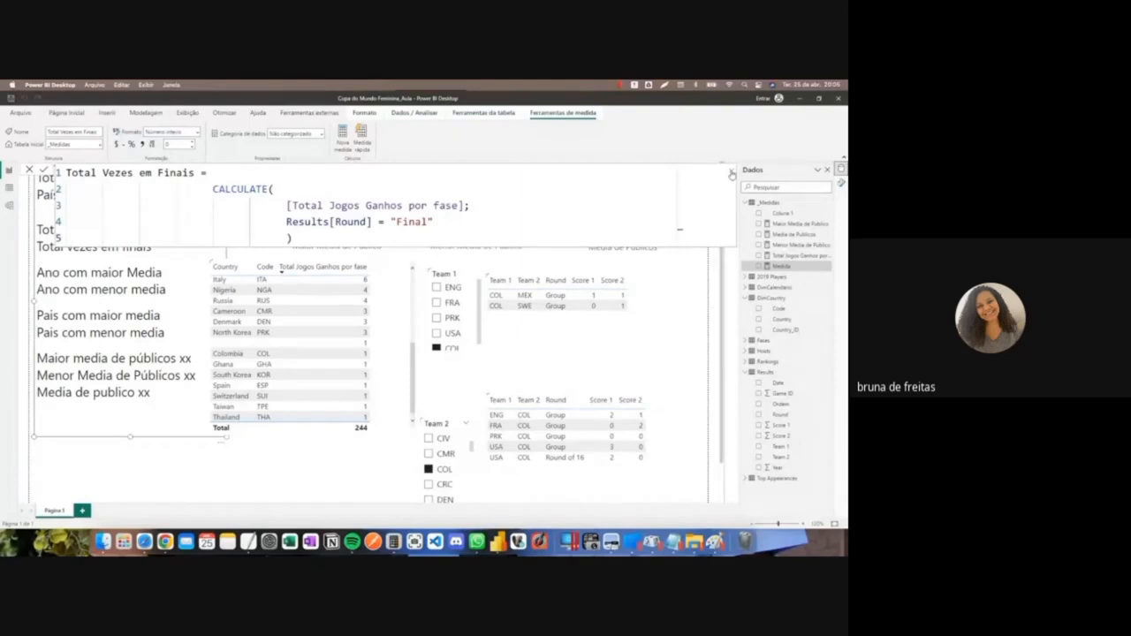
Add the Total Vezes em Finais measure to the country wins table and review its values per country.
left_click(731, 173)
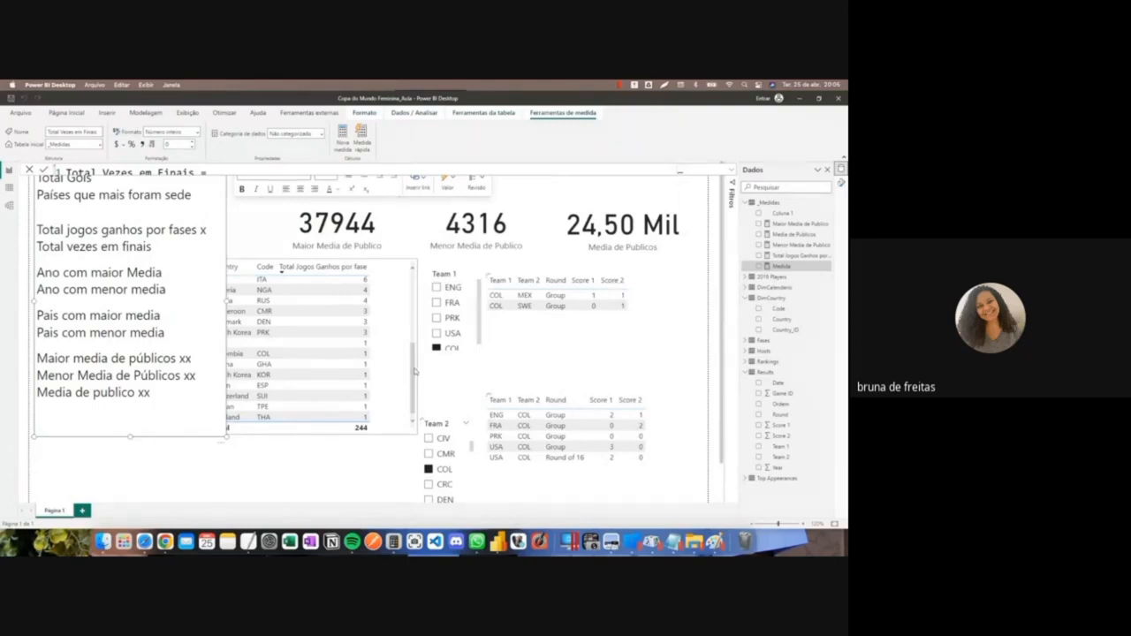
left_click(371, 277)
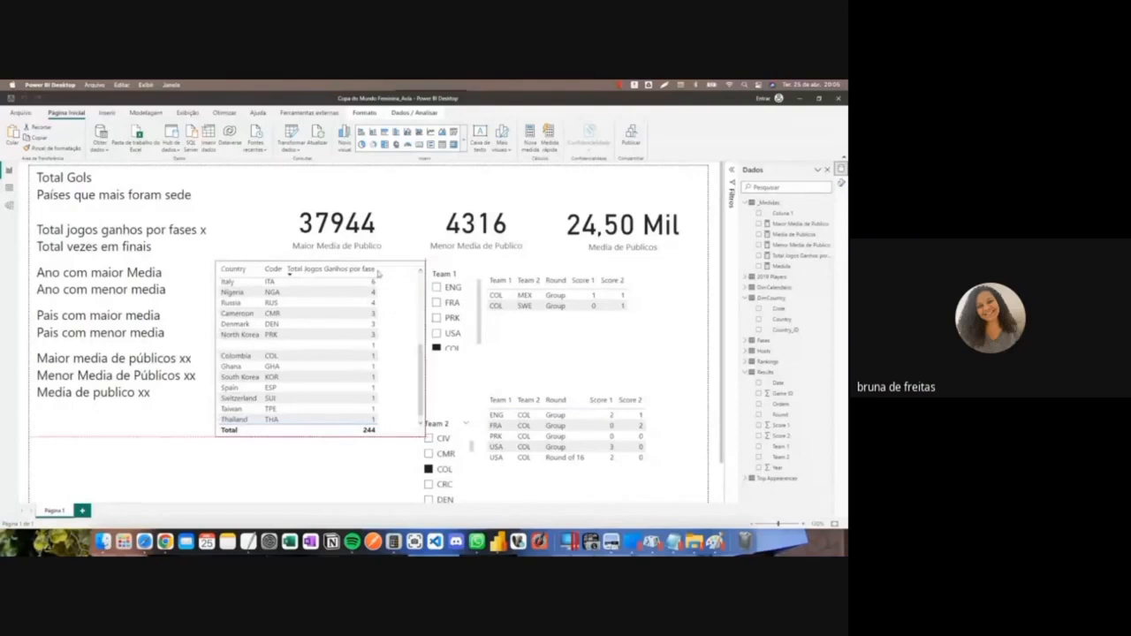
left_click_drag(377, 274, 370, 272)
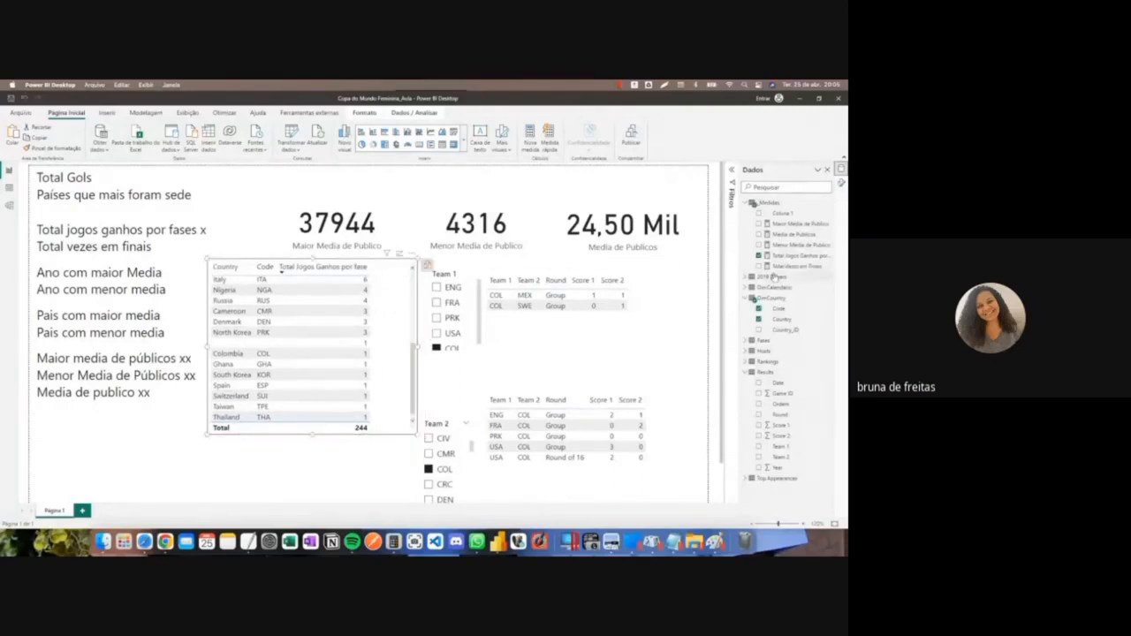
left_click(759, 267)
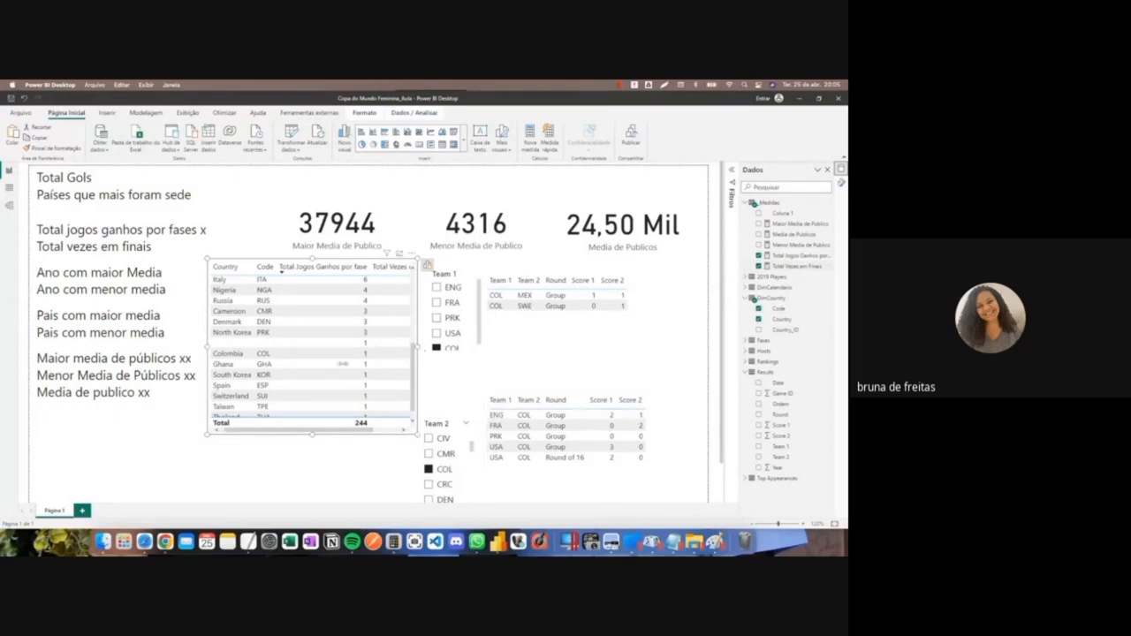
left_click_drag(206, 349, 196, 348)
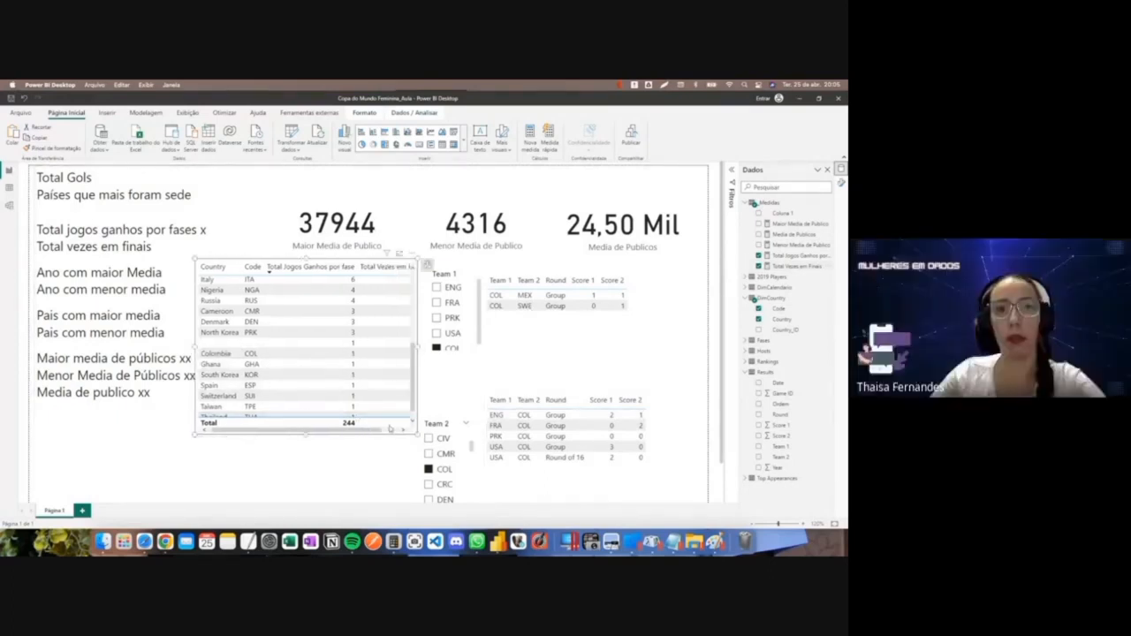
left_click(390, 430)
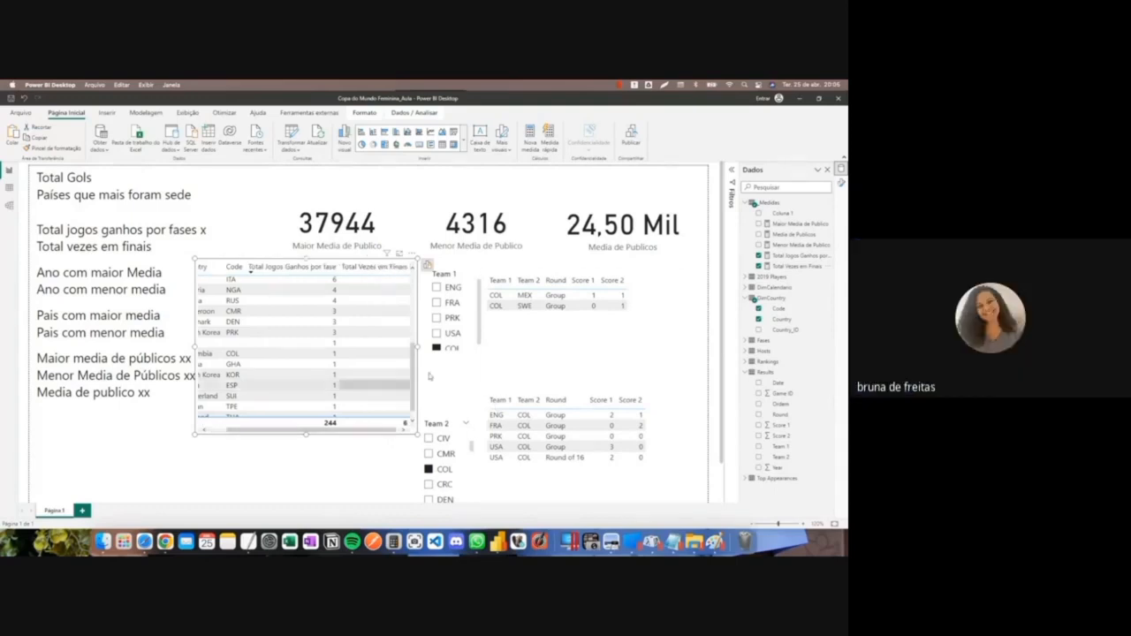
scroll(399, 398, "up", 10)
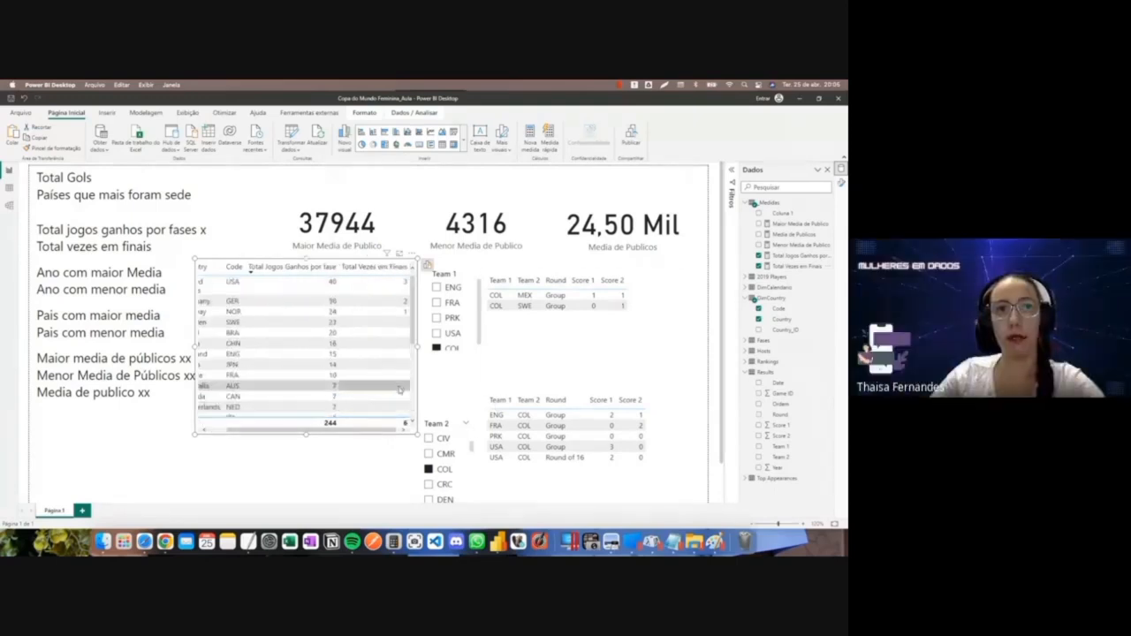
left_click_drag(350, 431, 289, 424)
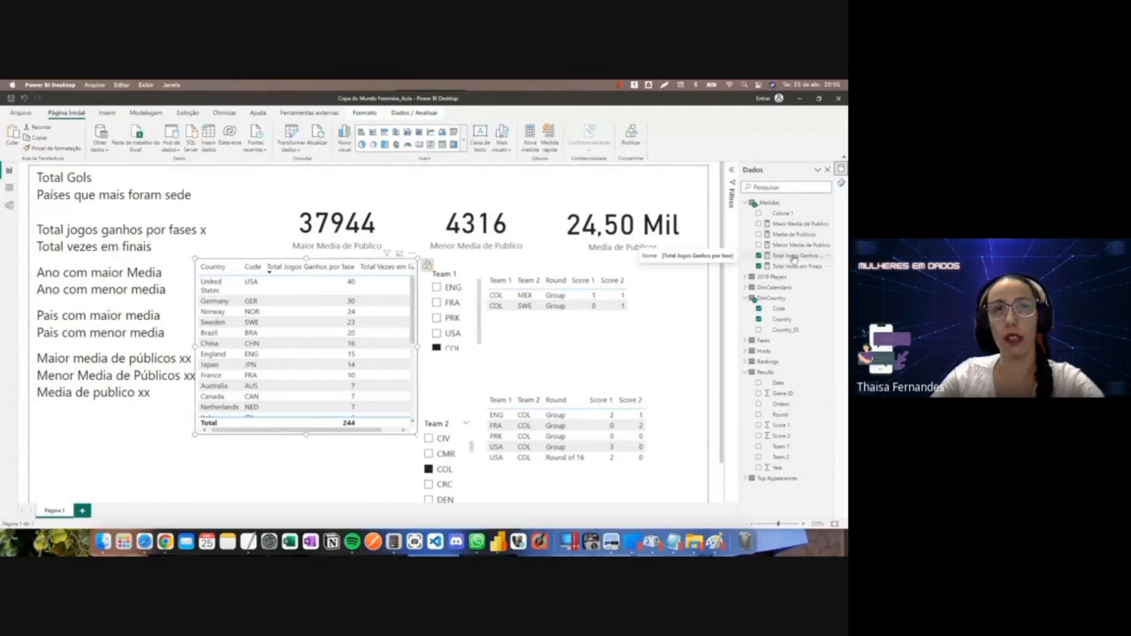
Review the Total Jogos Ganhos por fase formula, highlighting the FILTER that compares Score 1 with Score 2.
left_click(795, 265)
left_click(794, 256)
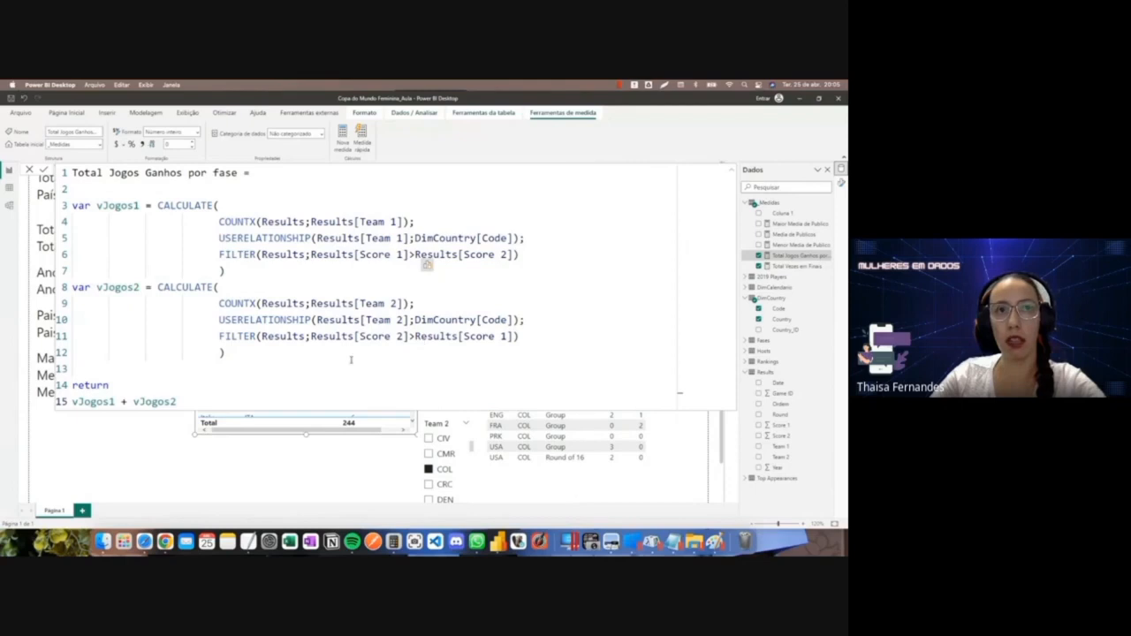
left_click_drag(219, 254, 530, 255)
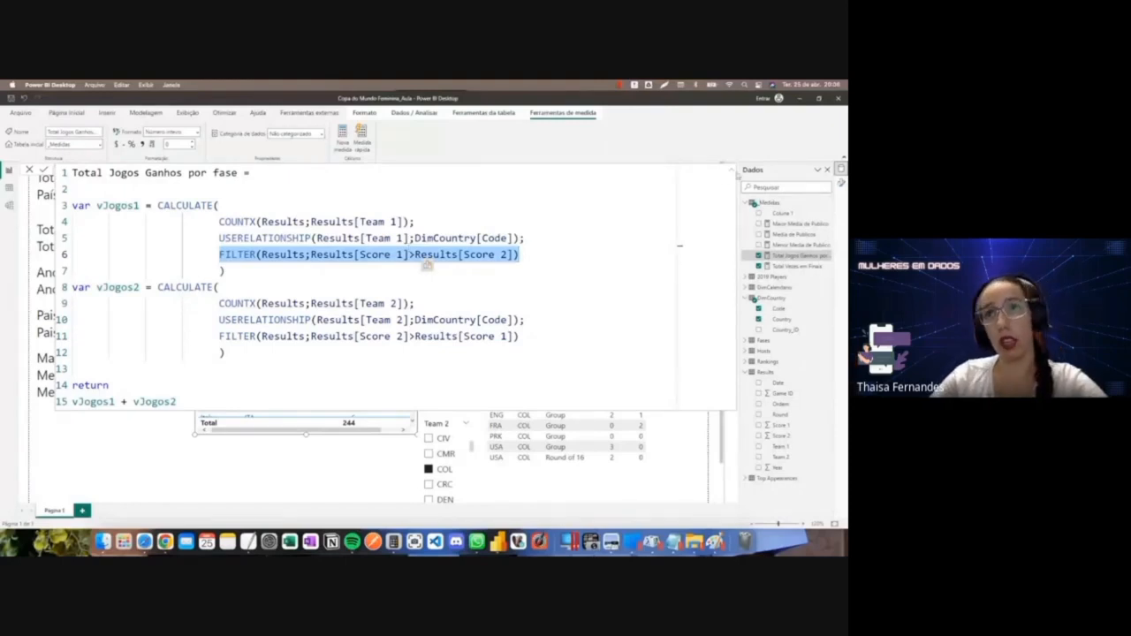
left_click(730, 171)
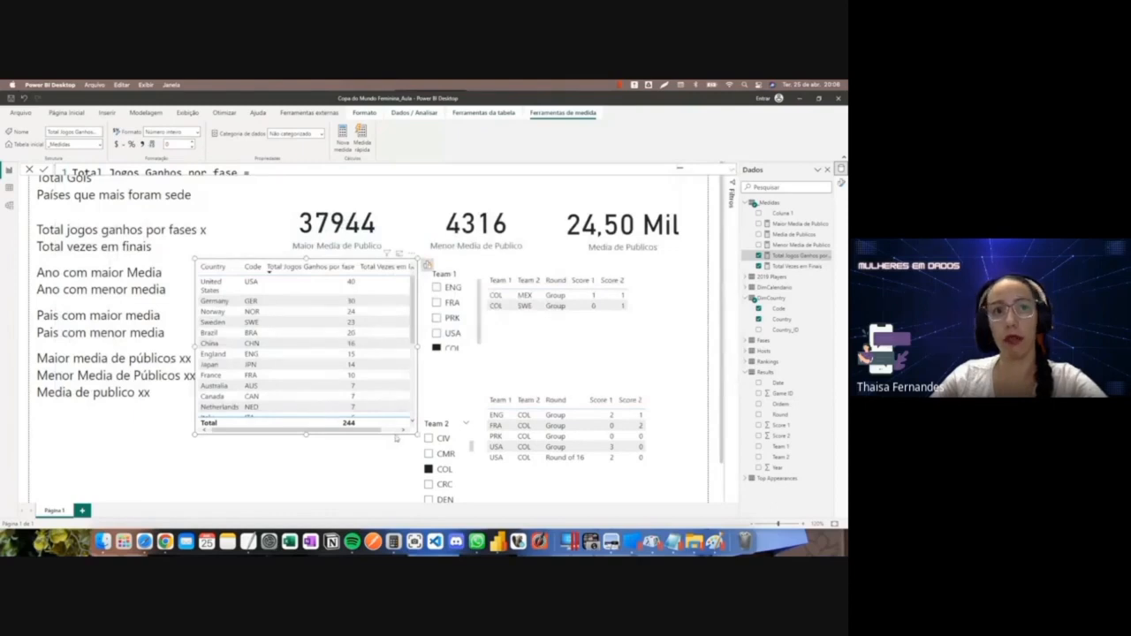
Check the Total Vezes em Finais column and narrow the country wins table so it clears the checklist text box.
scroll(363, 305, "right", 2)
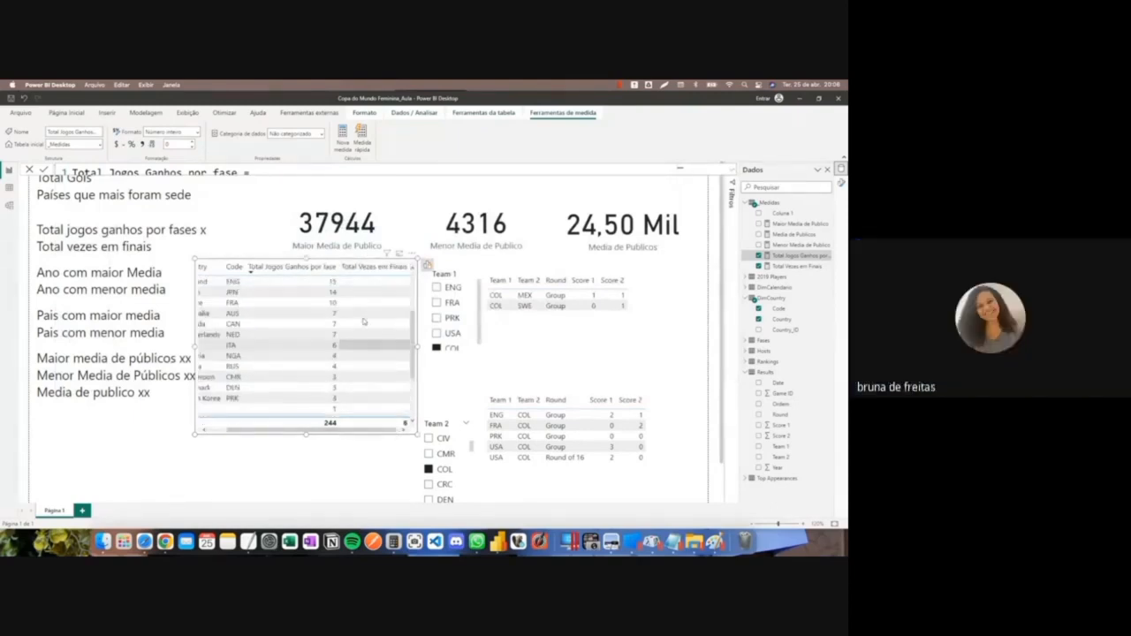
left_click(219, 455)
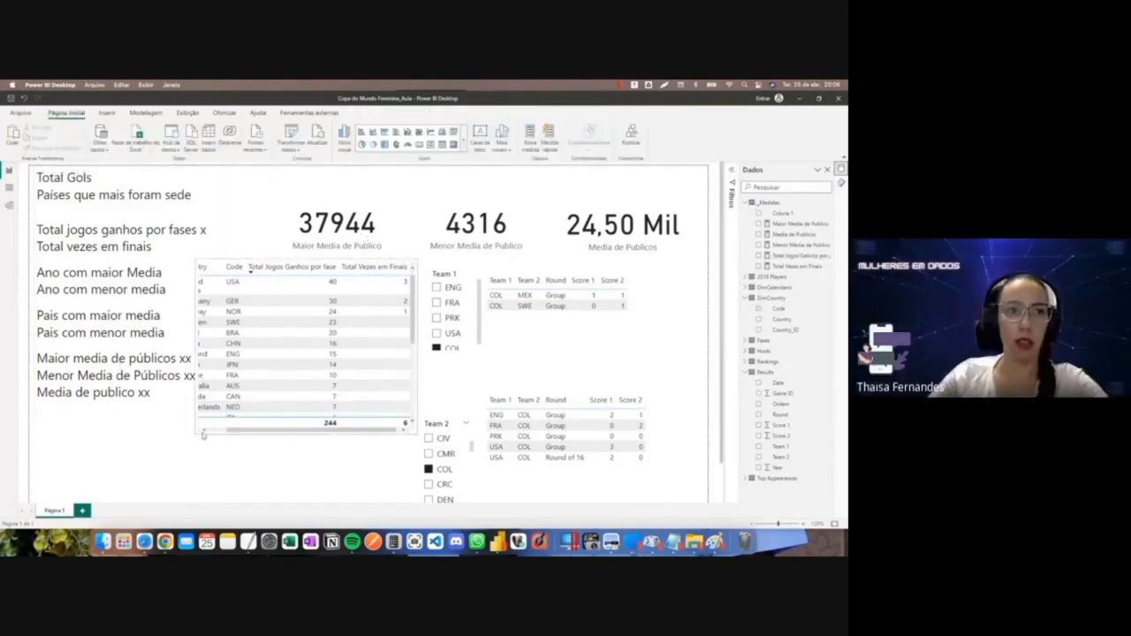
left_click(214, 432)
left_click_drag(195, 434, 235, 440)
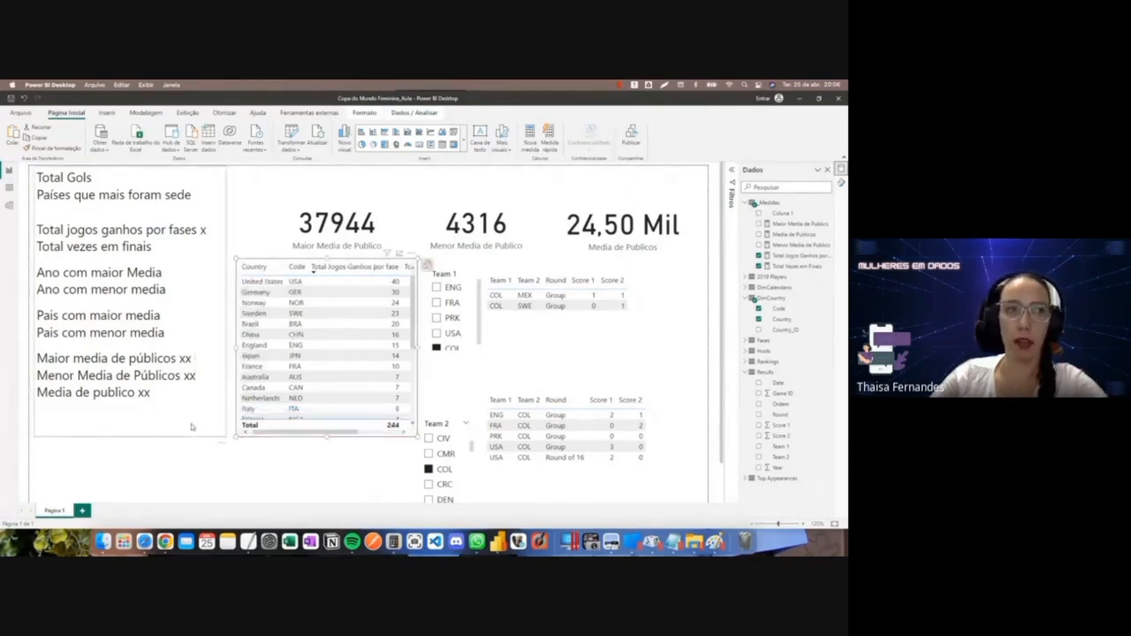
Highlight the checklist's year and country lines for highest and lowest media, and view the audience page in the finished Copa Feminina report.
left_click_drag(170, 329, 36, 272)
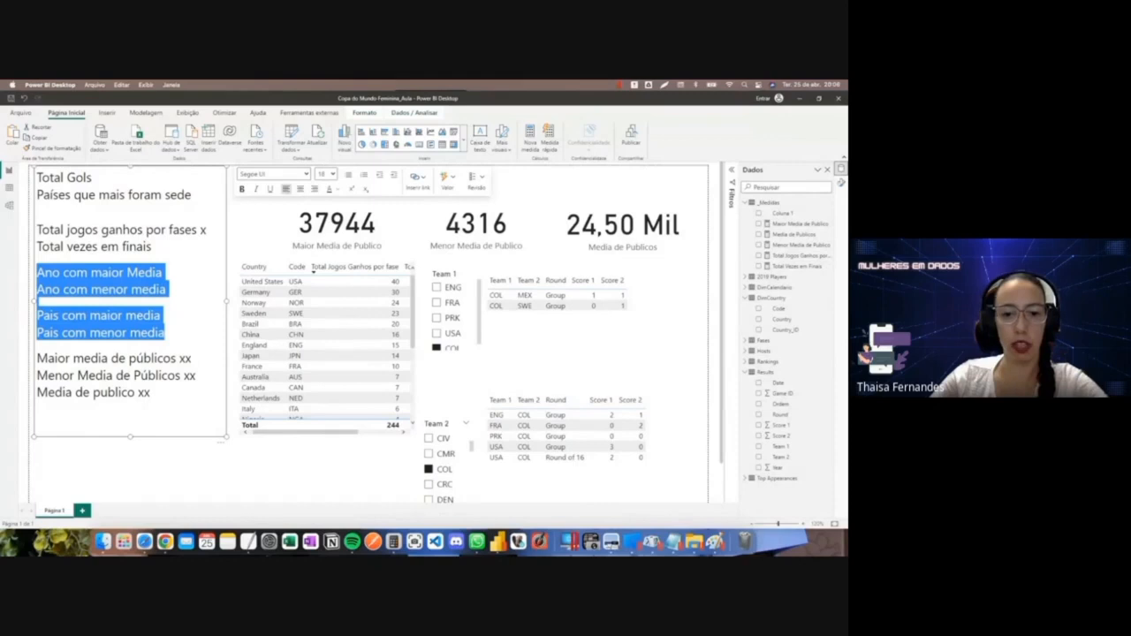
left_click_drag(847, 177, 467, 145)
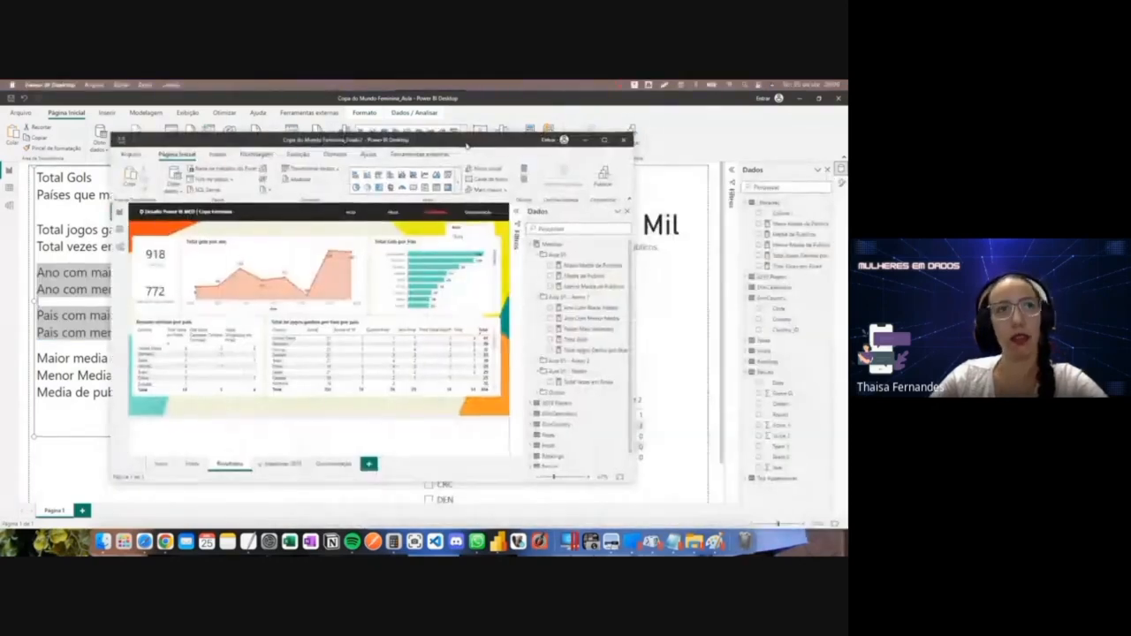
double_click(466, 146)
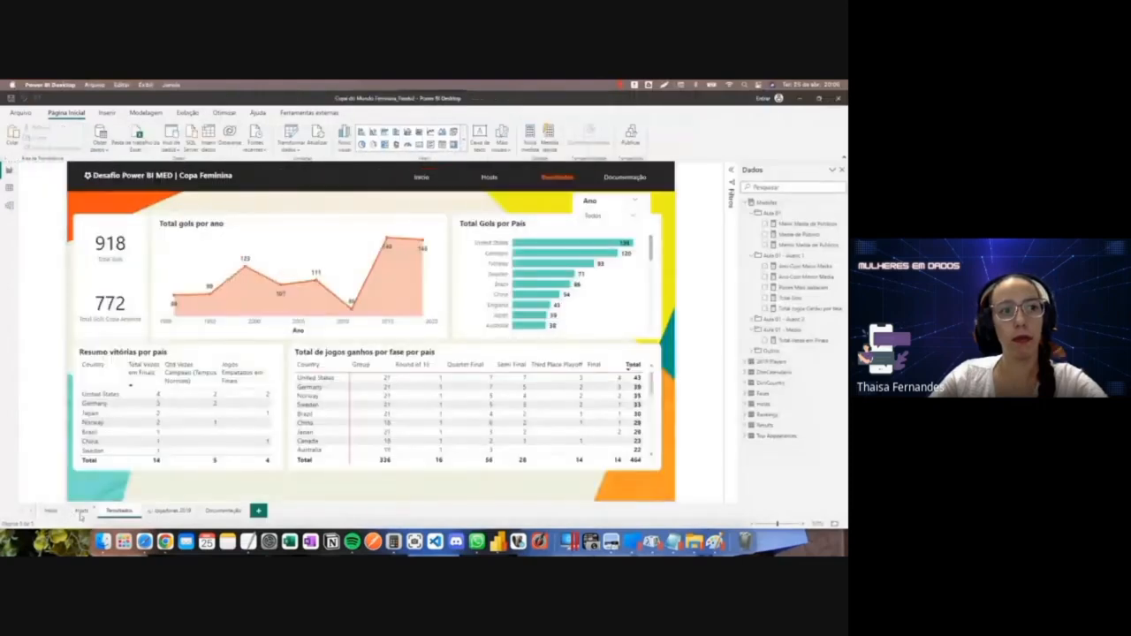
left_click(81, 511)
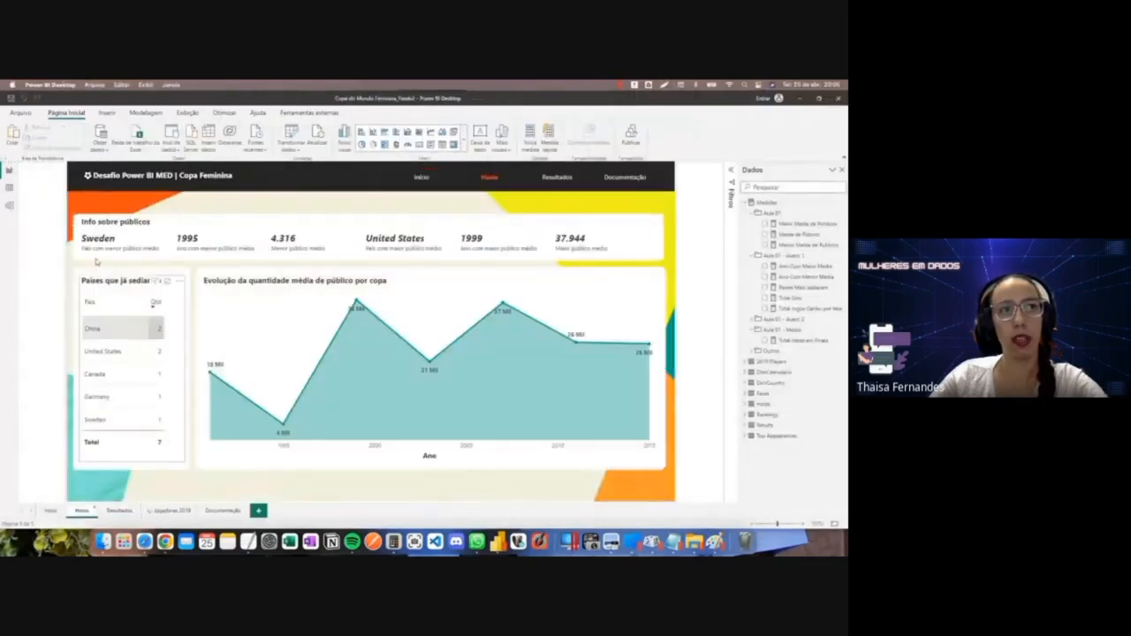